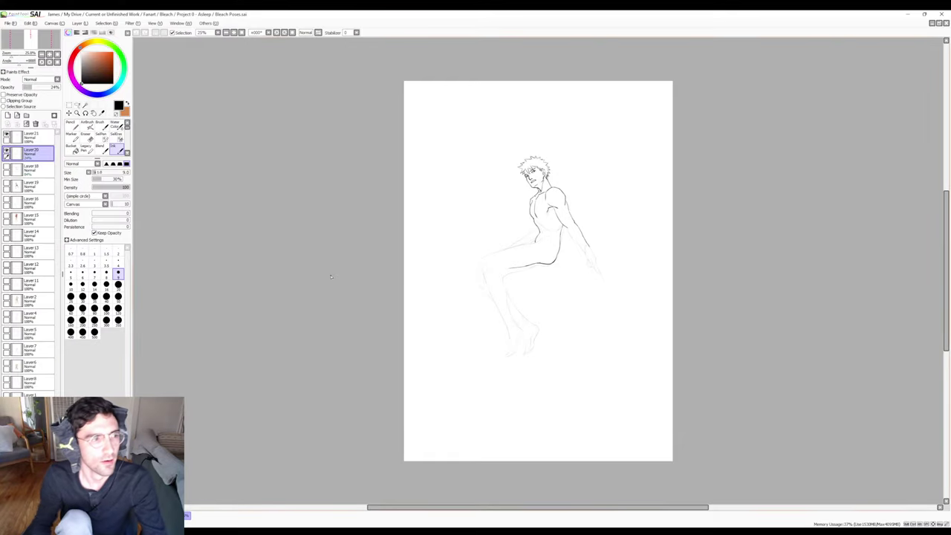
Hide Layer21 and Layer20, and add a new empty layer above Layer21.
click(6, 151)
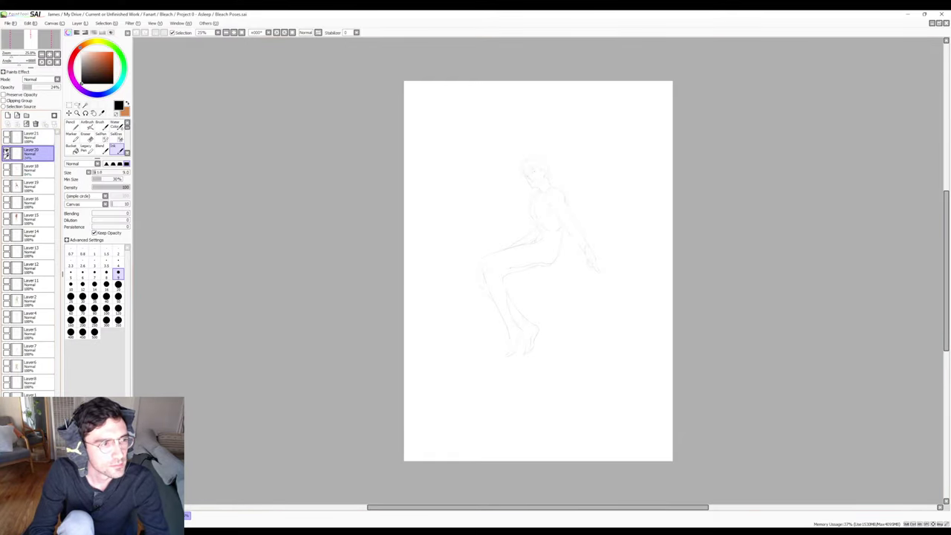
click(5, 151)
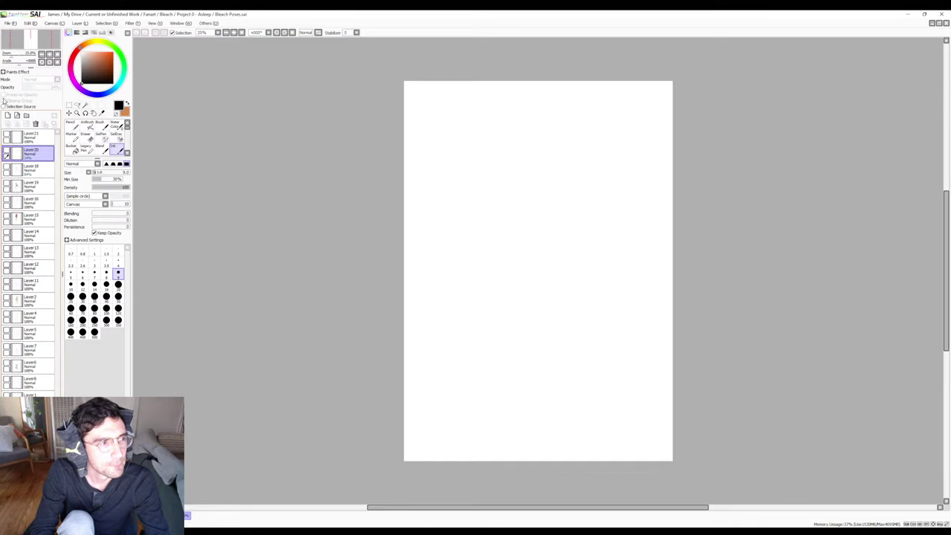
click(7, 116)
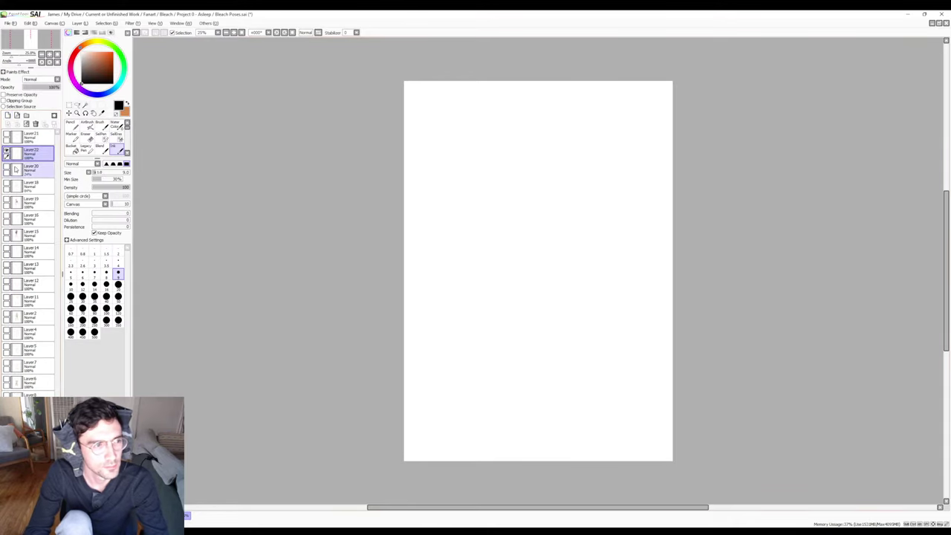
key(ctrl+z)
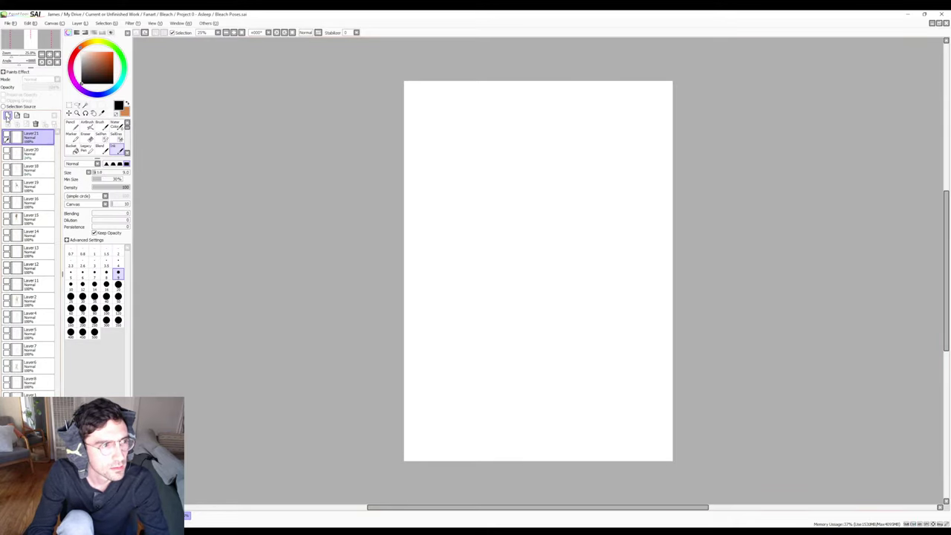
click(7, 116)
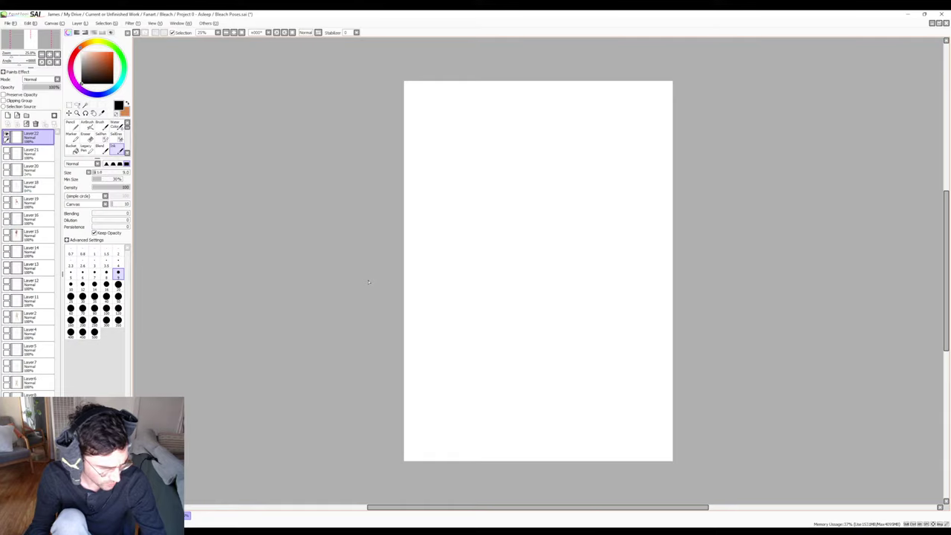
Try a test stroke with the Ink tool, switch to the Brush tool, and try a squiggle at size 14, undoing both strokes.
mouse_move(519, 186)
mouse_down()
mouse_move(558, 207)
mouse_move(618, 219)
mouse_up()
key(ctrl+z)
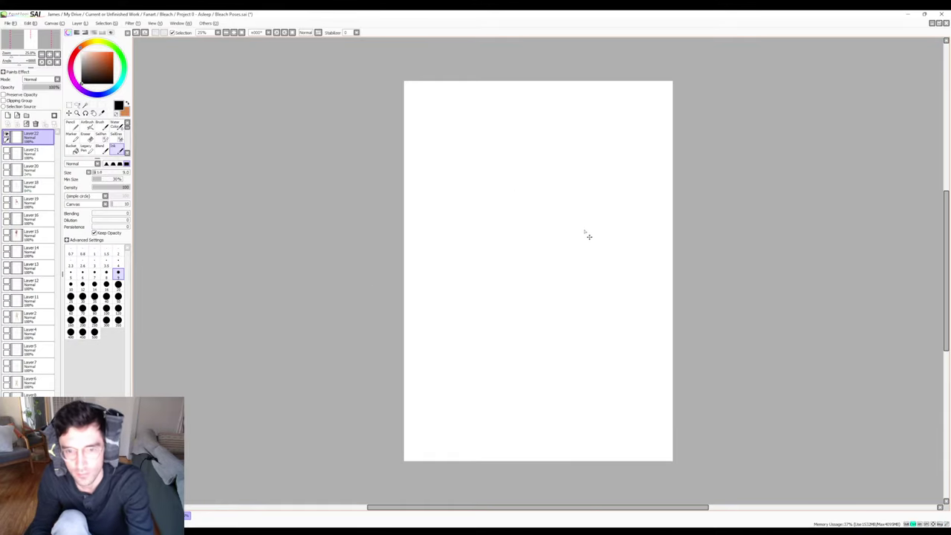
scroll(589, 236, up, 1)
key(b)
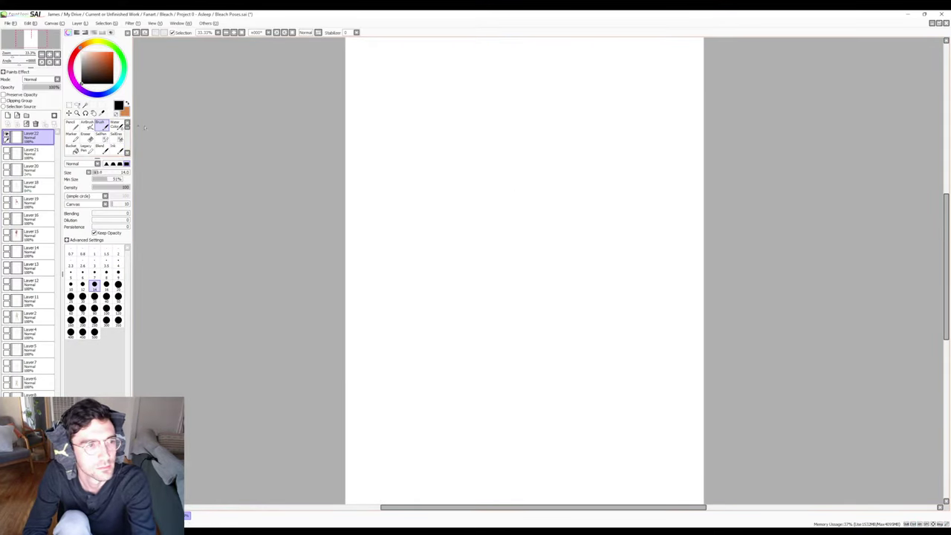
drag(530, 147, 606, 191)
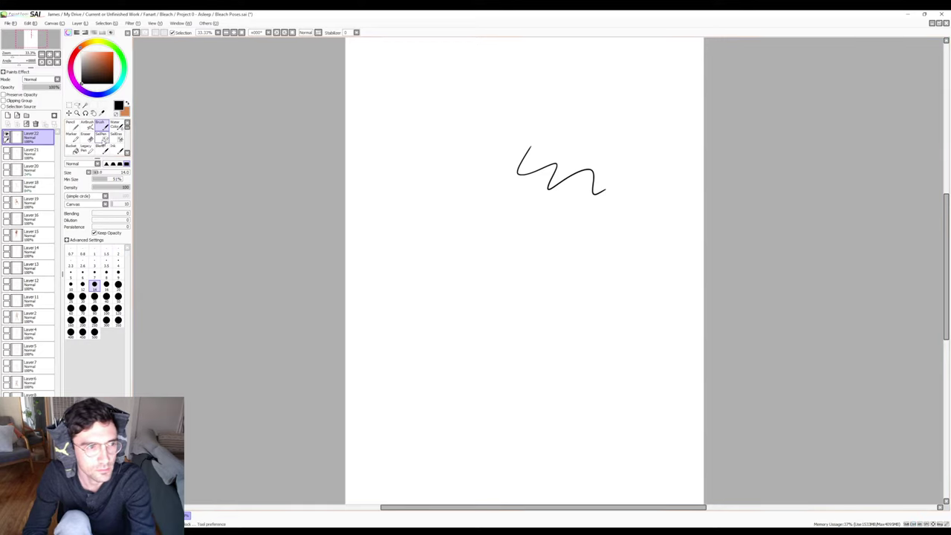
key(ctrl+z)
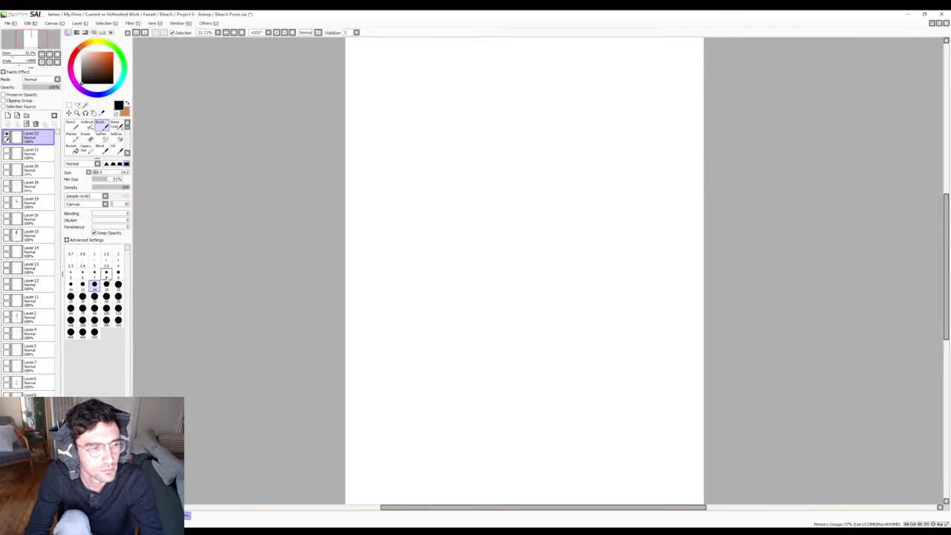
Set the brush size to 8 and try freehand squiggles on the new layer, undoing each one.
click(106, 273)
mouse_move(500, 114)
mouse_down()
mouse_move(541, 141)
mouse_move(591, 149)
mouse_move(622, 175)
mouse_up()
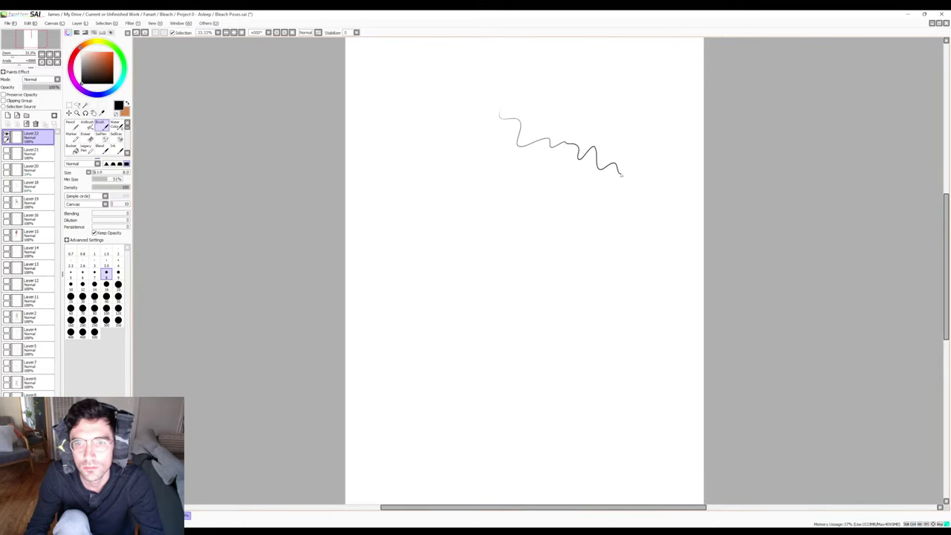
key(ctrl+z)
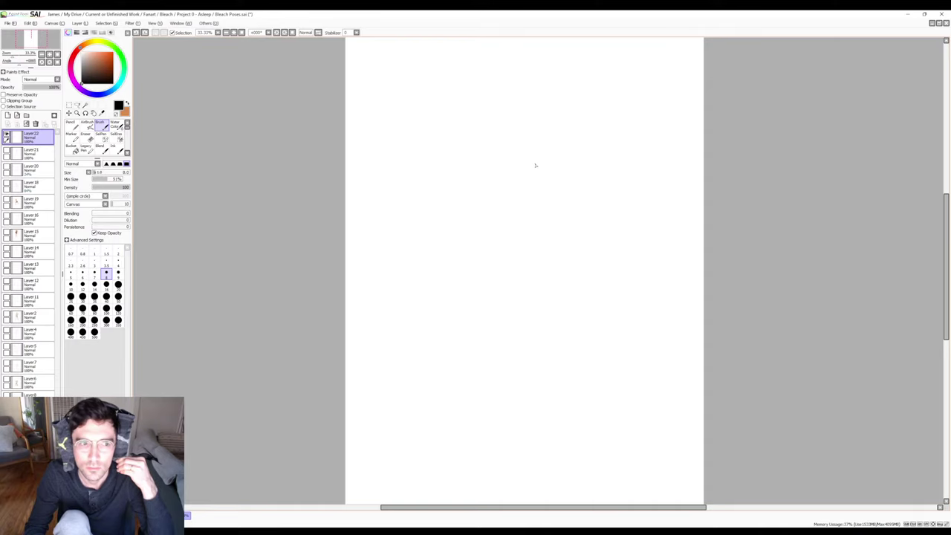
mouse_move(533, 165)
mouse_down()
mouse_move(596, 179)
mouse_move(485, 210)
mouse_up()
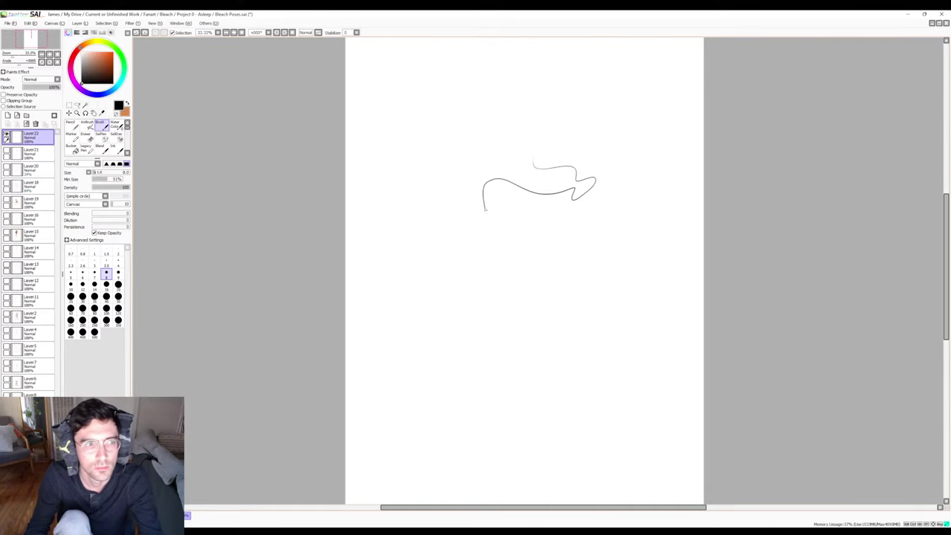
key(ctrl+z)
Change the drawing colour to dark grey and try one wavy test stroke, undoing it.
click(80, 73)
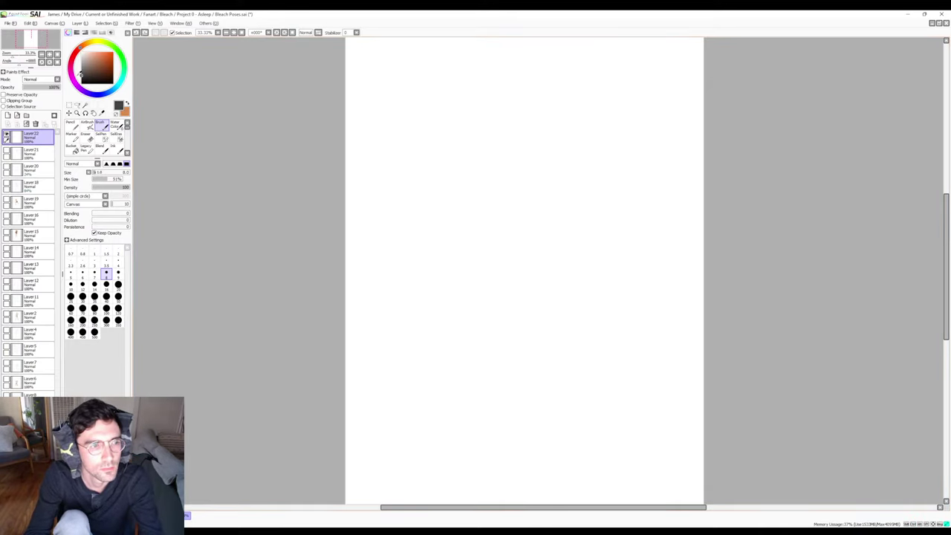
mouse_move(438, 130)
mouse_down()
mouse_move(472, 141)
mouse_move(554, 125)
mouse_move(637, 150)
mouse_up()
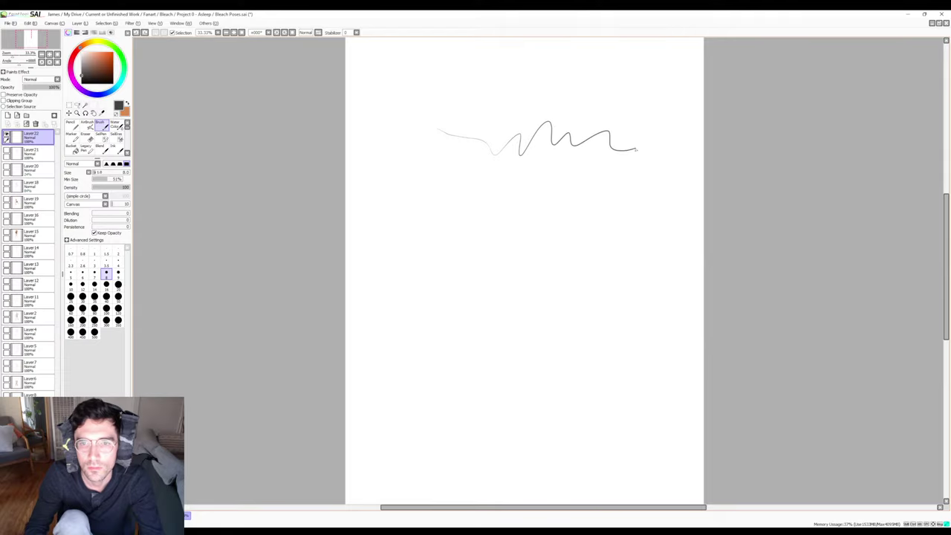
key(ctrl+z)
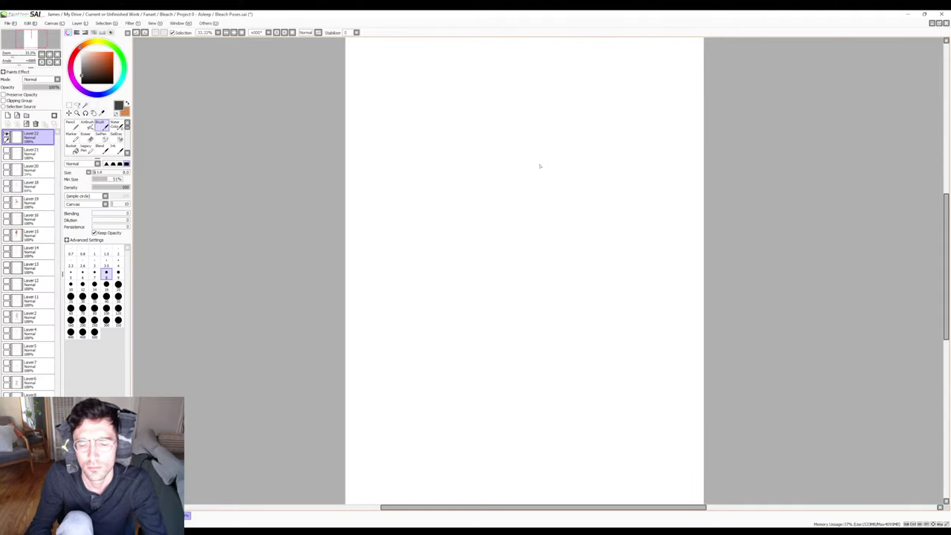
Try several wavy strokes with varying pen pressure on the empty canvas, undoing each one.
drag(558, 184, 628, 222)
scroll(605, 228, up, 1)
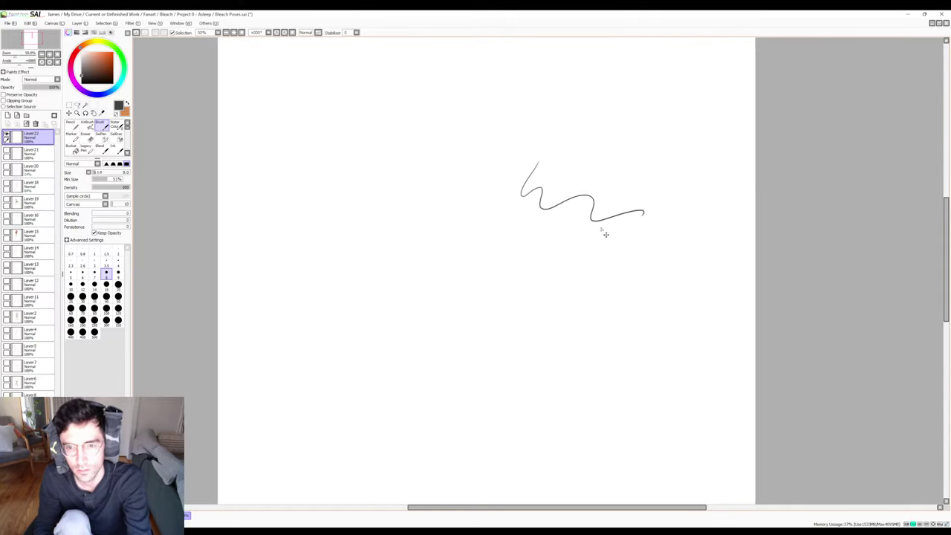
key(ctrl+z)
mouse_move(508, 161)
mouse_down()
mouse_move(577, 214)
mouse_move(681, 263)
mouse_up()
key(ctrl+z)
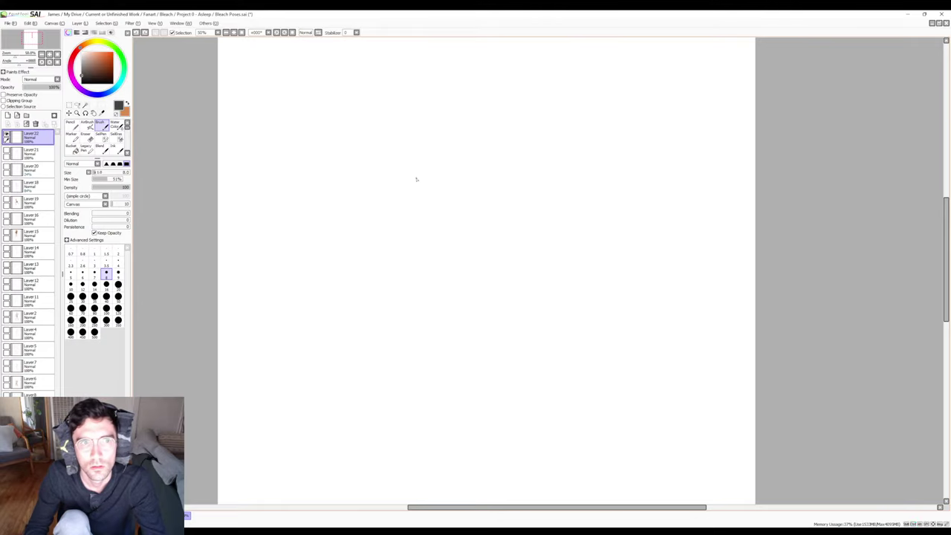
mouse_move(456, 134)
mouse_down()
mouse_move(484, 159)
mouse_move(622, 158)
mouse_move(642, 221)
mouse_move(701, 231)
mouse_up()
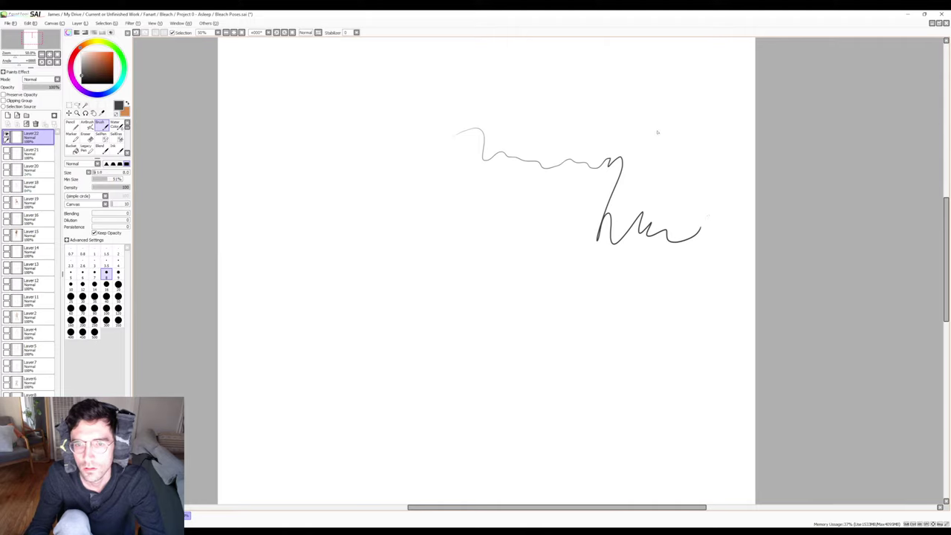
key(ctrl+z)
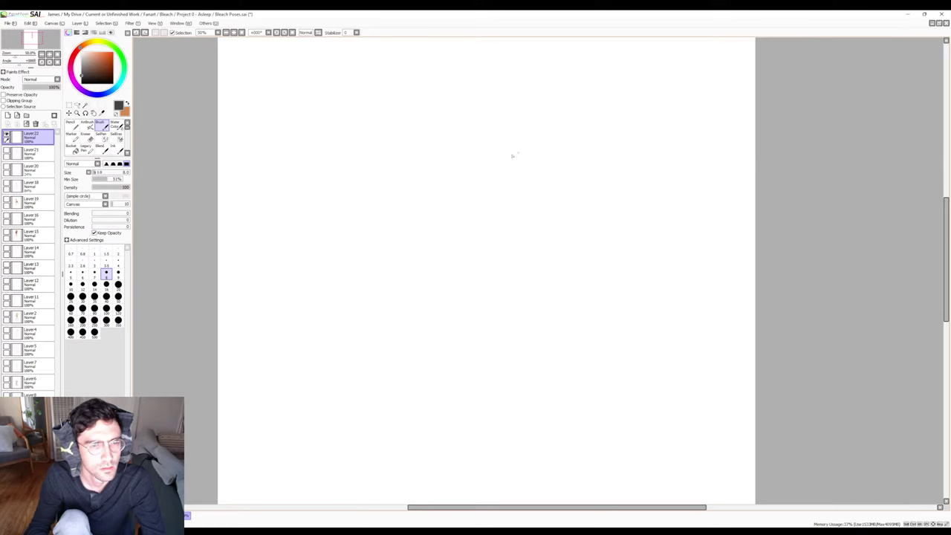
drag(382, 206, 579, 189)
key(ctrl+z)
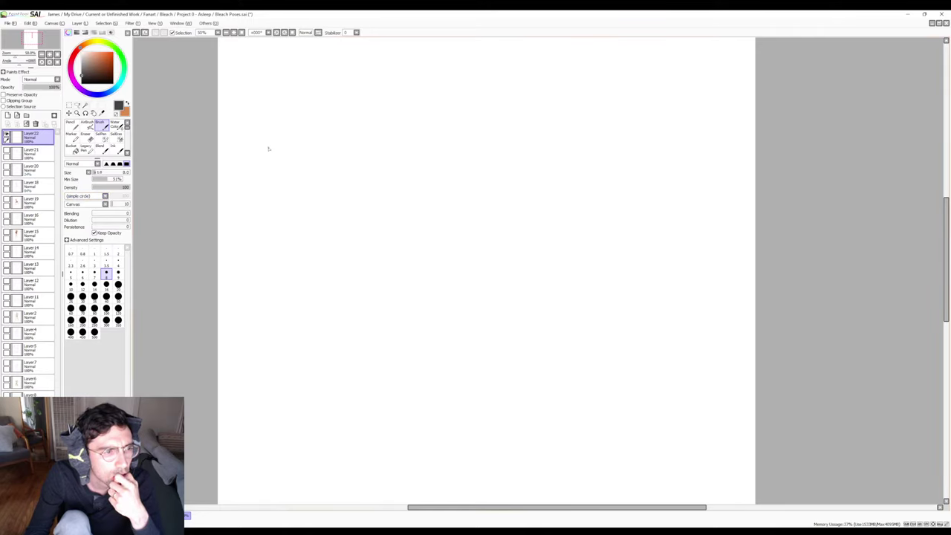
mouse_move(465, 161)
mouse_down()
mouse_move(528, 167)
mouse_move(598, 192)
mouse_move(680, 188)
mouse_move(713, 215)
mouse_up()
key(ctrl+z)
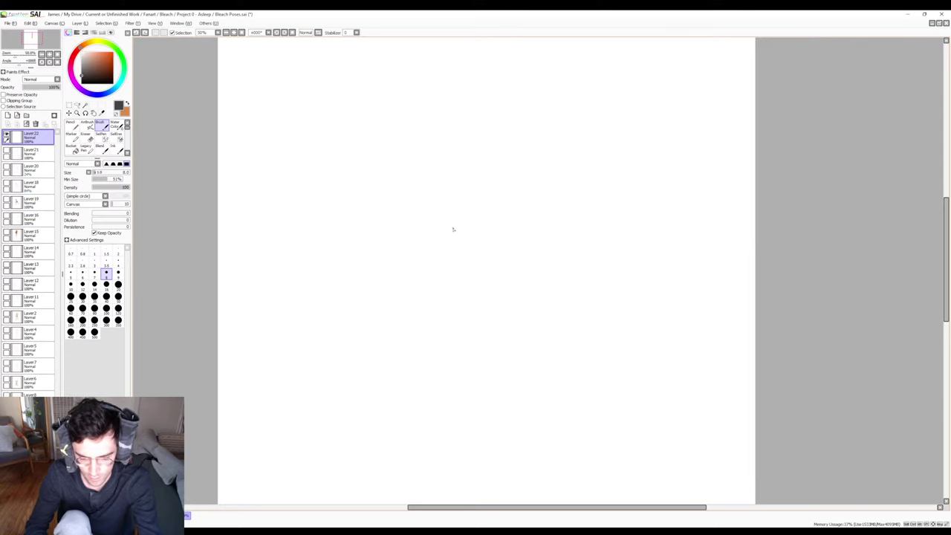
Reduce the brush size to 6 and try a freehand test stroke, undoing it.
key(bracketleft)
key(bracketleft)
mouse_move(505, 153)
mouse_down()
mouse_move(569, 205)
mouse_move(646, 174)
mouse_move(654, 219)
mouse_up()
key(ctrl+z)
Lighten the drawing colour to medium grey and try two wavy test strokes, undoing both.
click(80, 70)
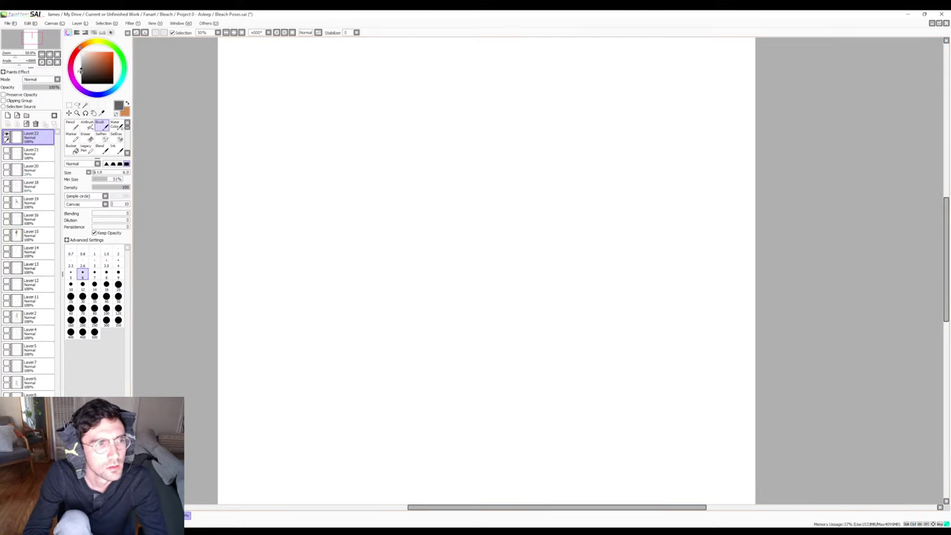
mouse_move(408, 165)
mouse_down()
mouse_move(482, 153)
mouse_move(635, 162)
mouse_up()
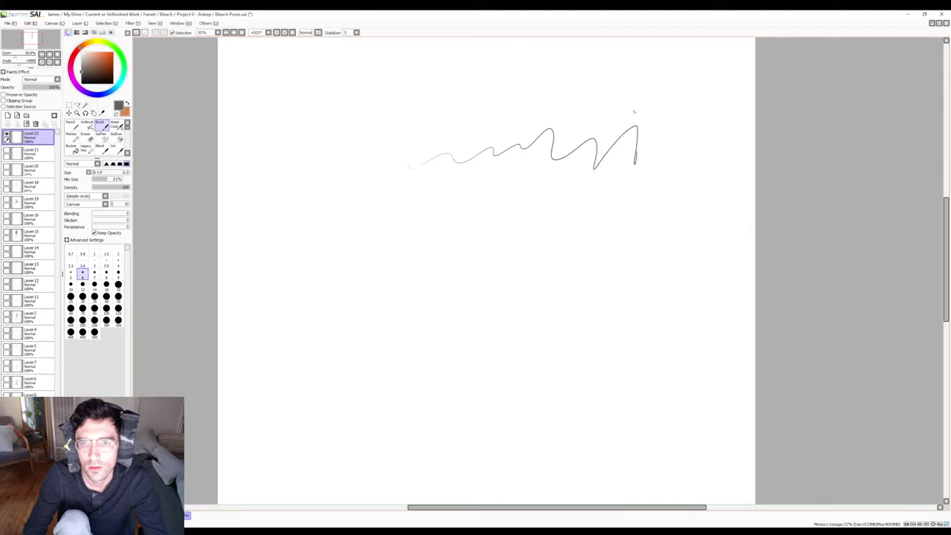
key(ctrl+z)
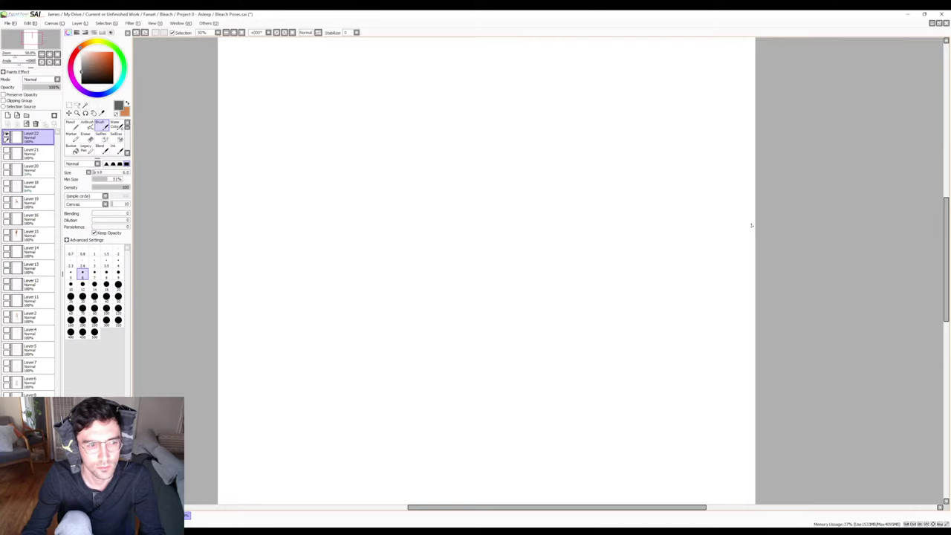
drag(454, 245, 598, 237)
key(ctrl+z)
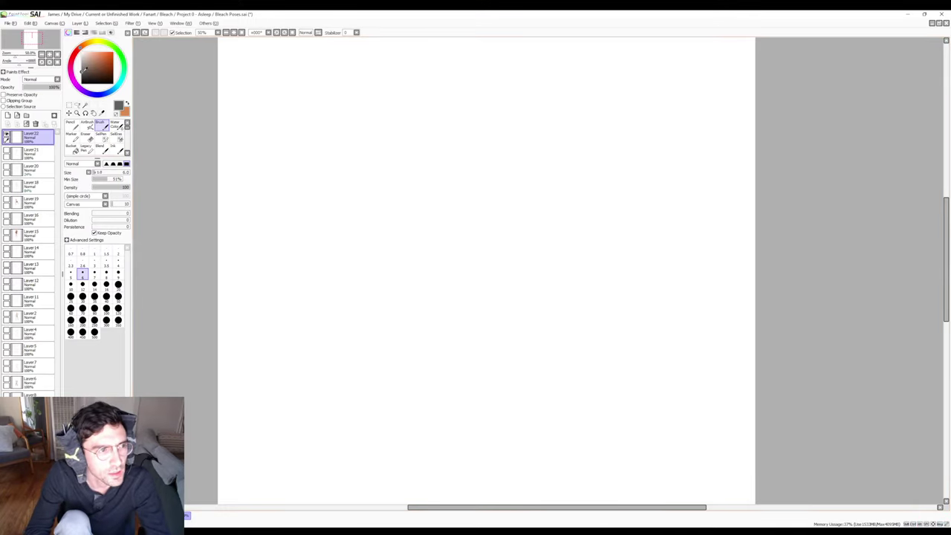
Darken the drawing colour to a near-black grey and check the Brush tool's advanced settings.
click(80, 75)
click(66, 239)
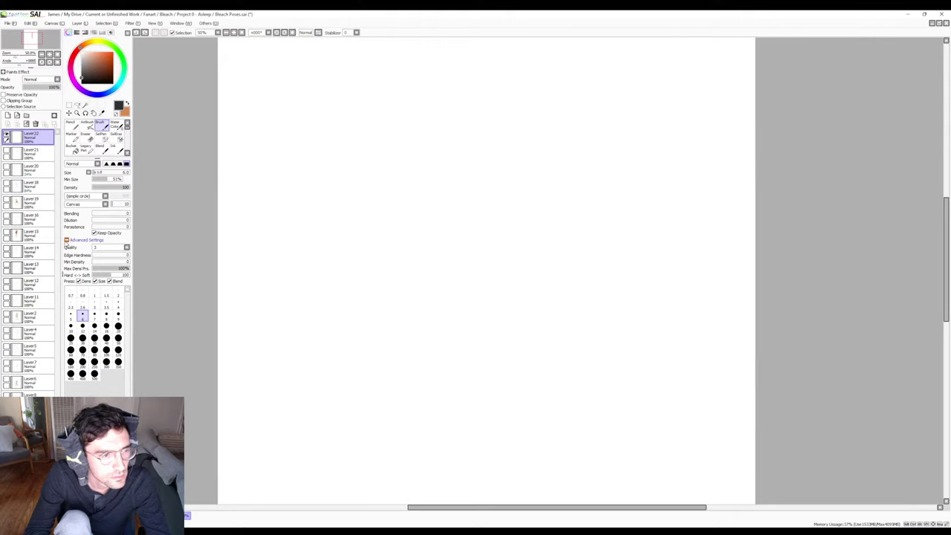
click(67, 240)
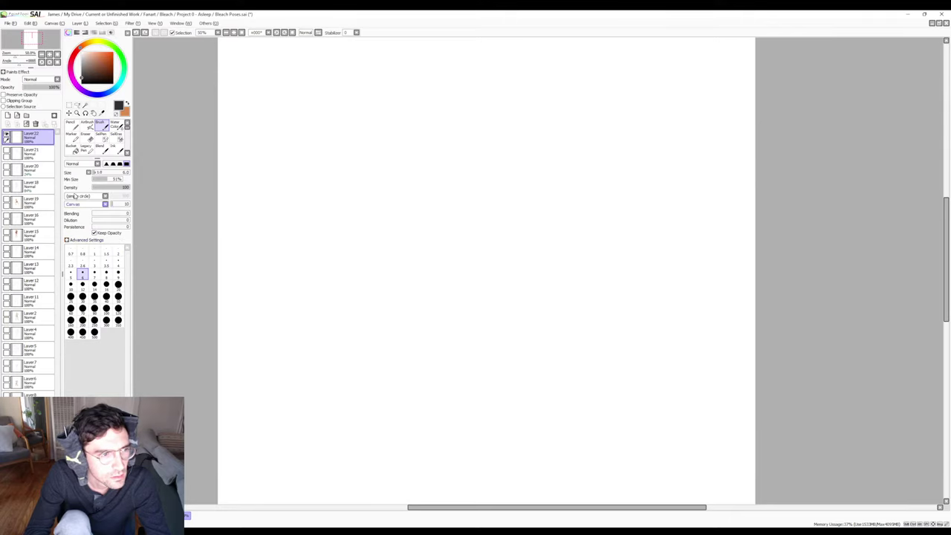
Try a wavy stroke and dense scribble with the AirBrush tool, undoing them.
click(87, 122)
mouse_move(407, 183)
mouse_down()
mouse_move(449, 185)
mouse_move(557, 152)
mouse_move(581, 210)
mouse_move(607, 191)
mouse_move(607, 171)
mouse_move(601, 189)
mouse_up()
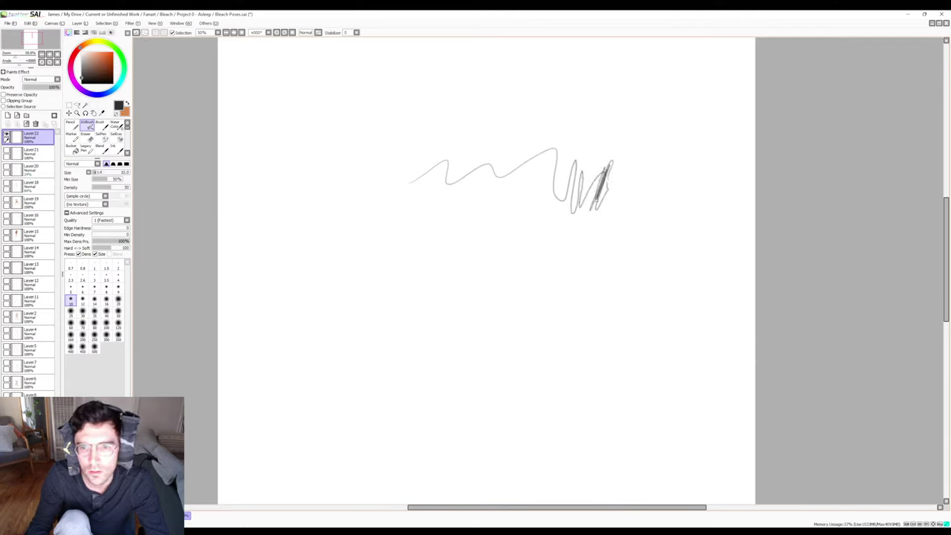
key(ctrl+z)
key(ctrl+z)
Try a comparison stroke with the Ink tool, return to the Brush tool, and undo the stroke.
click(100, 124)
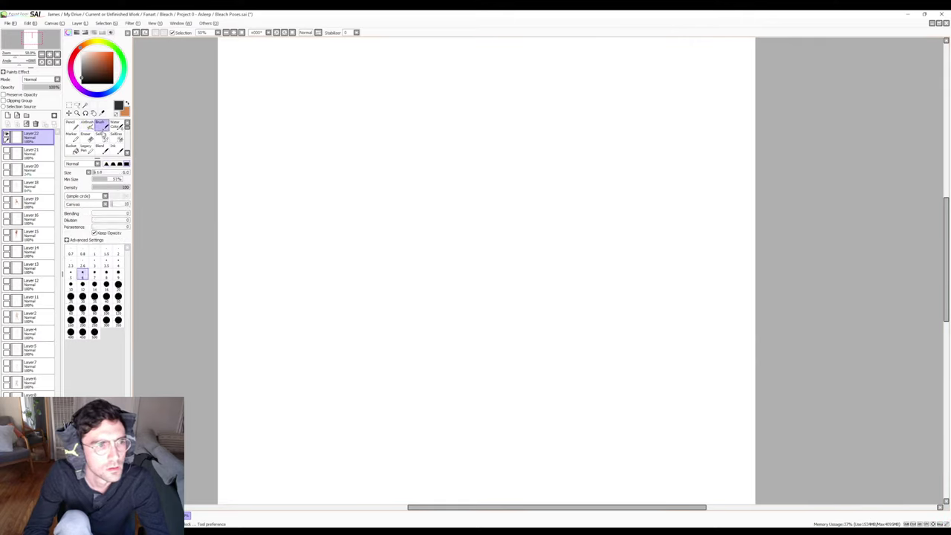
click(115, 149)
mouse_move(402, 154)
mouse_down()
mouse_move(530, 132)
mouse_move(557, 140)
mouse_up()
click(102, 125)
key(ctrl+z)
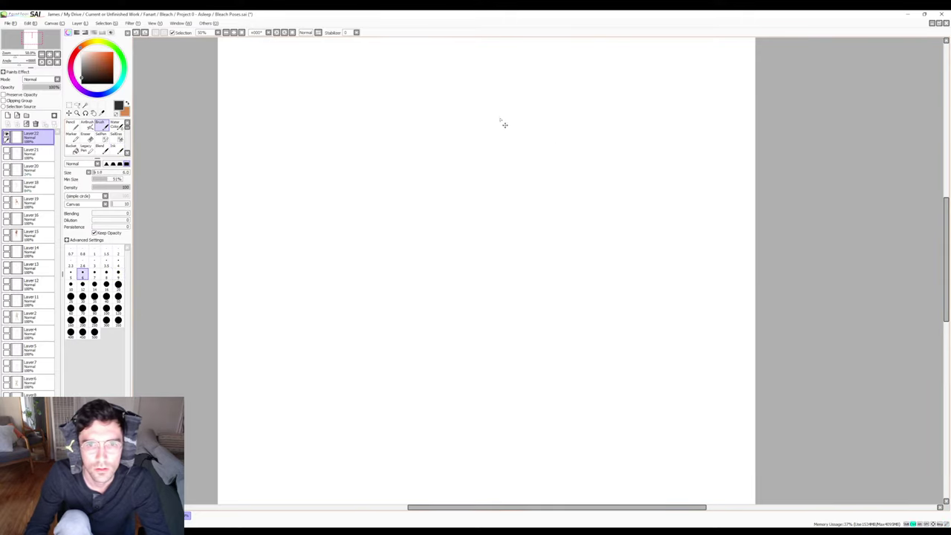
Try a wavy line and loose oval sketch strokes with the Brush tool, undoing all of them.
mouse_move(458, 175)
mouse_down()
mouse_move(500, 159)
mouse_move(600, 155)
mouse_move(579, 226)
mouse_move(635, 196)
mouse_move(691, 223)
mouse_up()
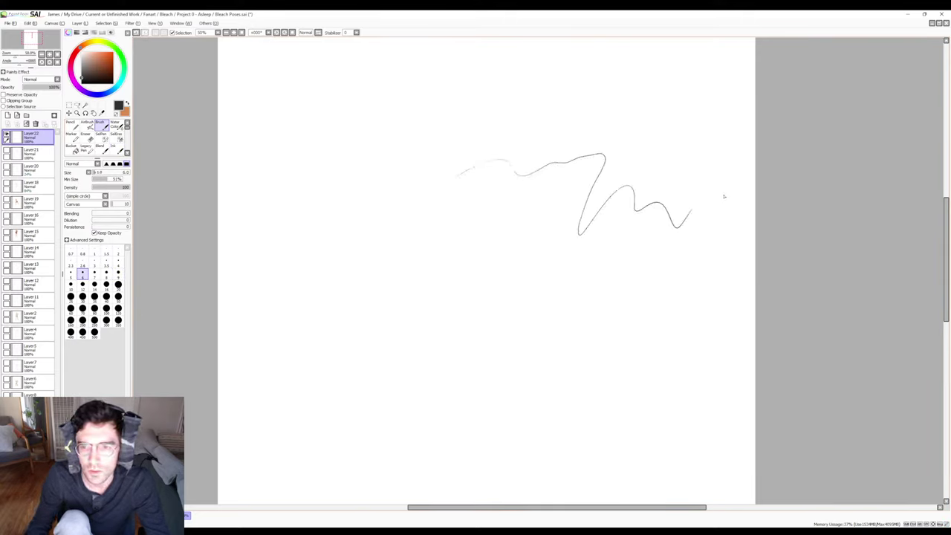
key(ctrl+z)
mouse_move(478, 153)
mouse_down()
mouse_move(459, 175)
mouse_move(473, 148)
mouse_up()
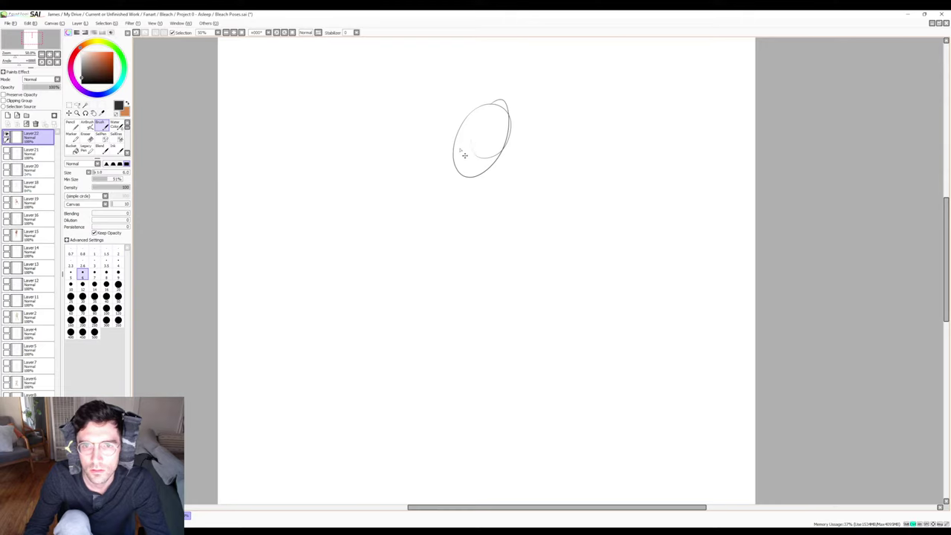
key(ctrl+z)
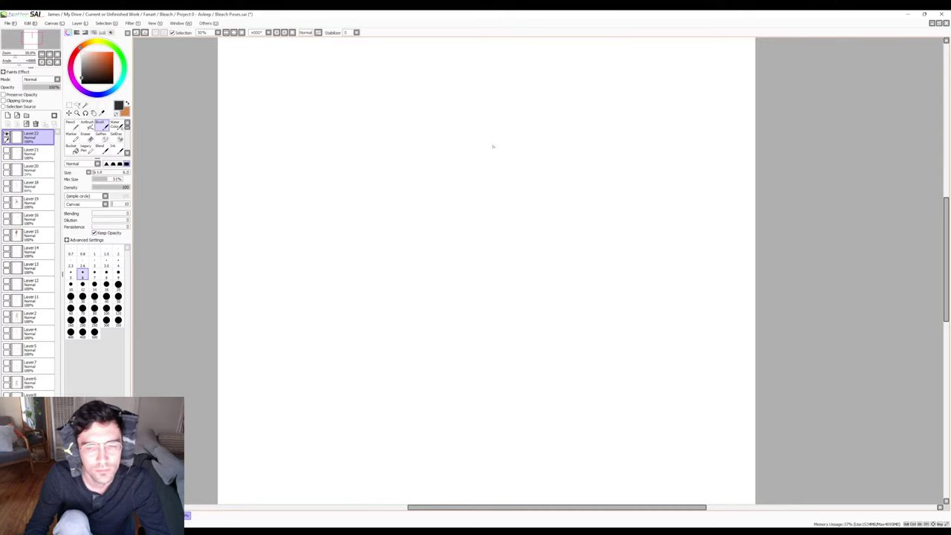
mouse_move(492, 147)
mouse_down()
mouse_move(481, 182)
mouse_move(502, 186)
mouse_up()
key(ctrl+z)
key(ctrl+z)
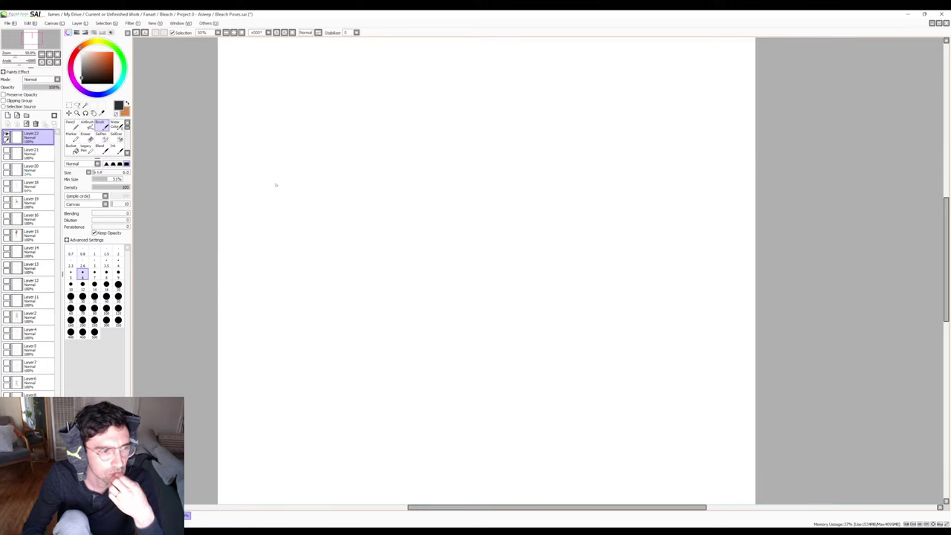
Expand the Brush tool's advanced settings and examine its quality, hardness, density and pressure options.
click(66, 240)
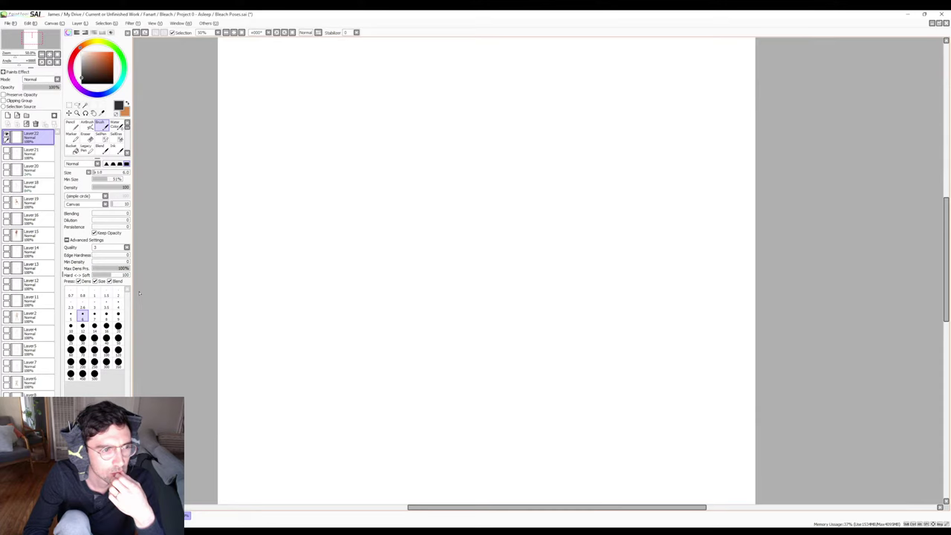
click(66, 240)
click(66, 240)
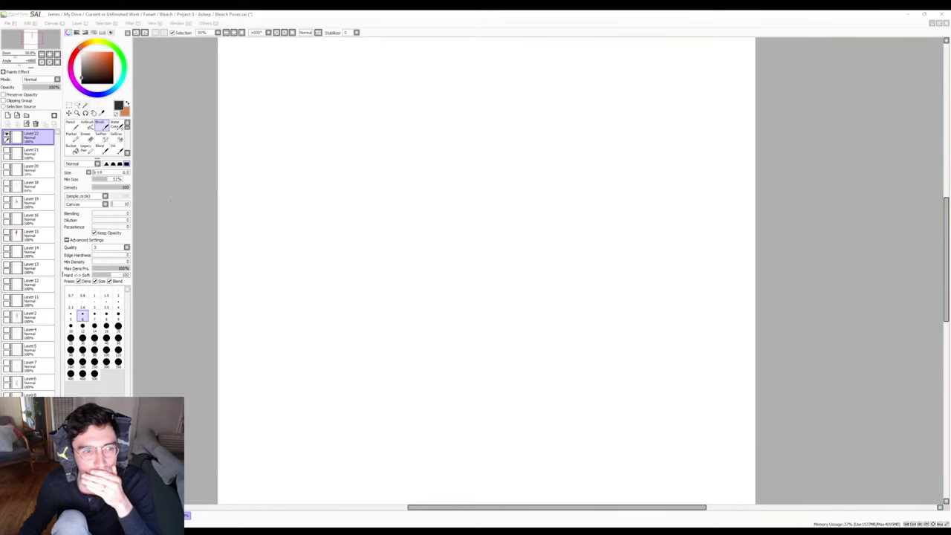
Try two long wavy strokes at varying pen pressure with the Brush tool, undoing both.
mouse_move(312, 228)
mouse_down()
mouse_move(558, 225)
mouse_move(469, 312)
mouse_up()
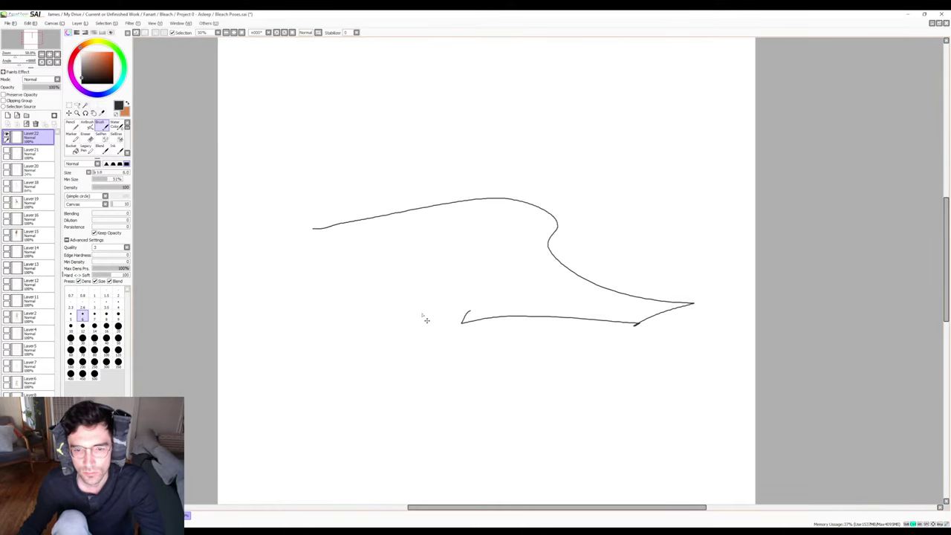
key(ctrl+z)
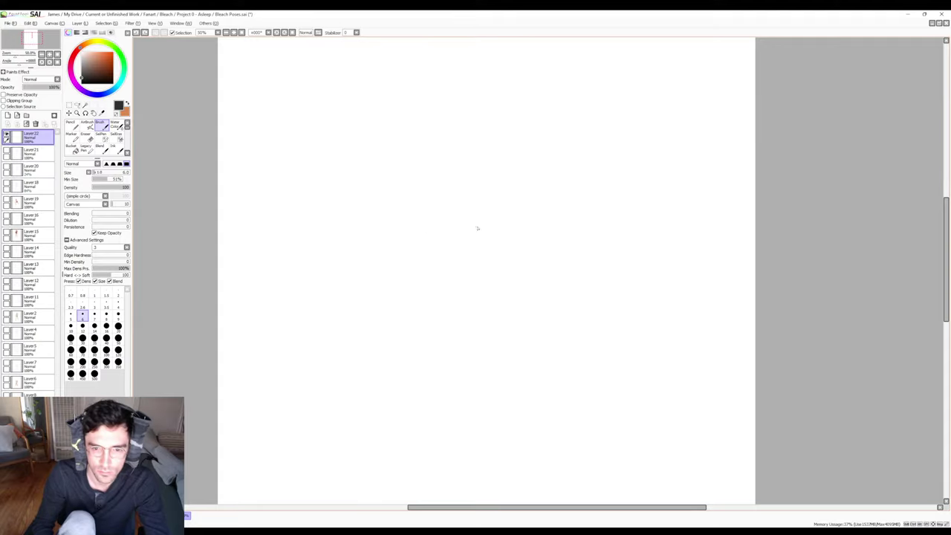
mouse_move(503, 217)
mouse_down()
mouse_move(547, 269)
mouse_move(632, 238)
mouse_move(709, 243)
mouse_up()
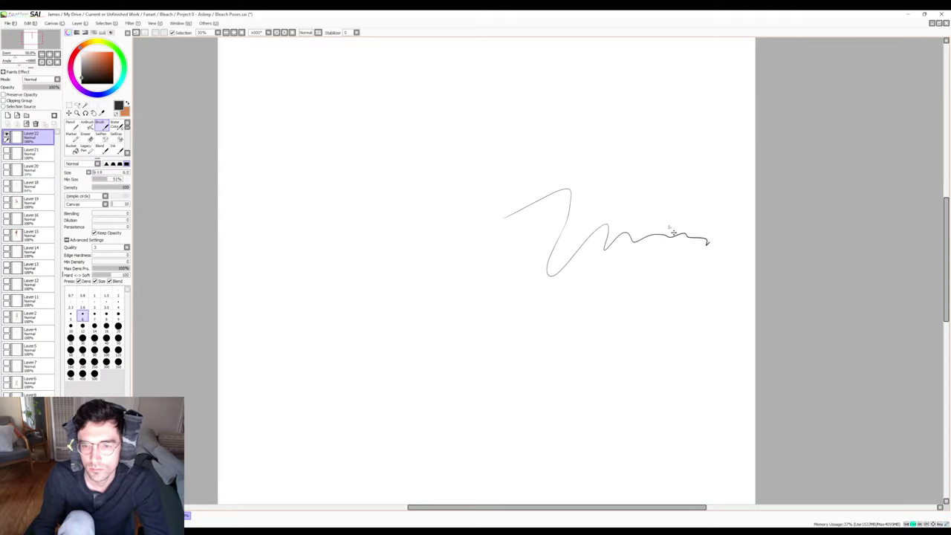
key(ctrl+z)
Increase the brush size to 50.
key(bracketright)
key(bracketright)
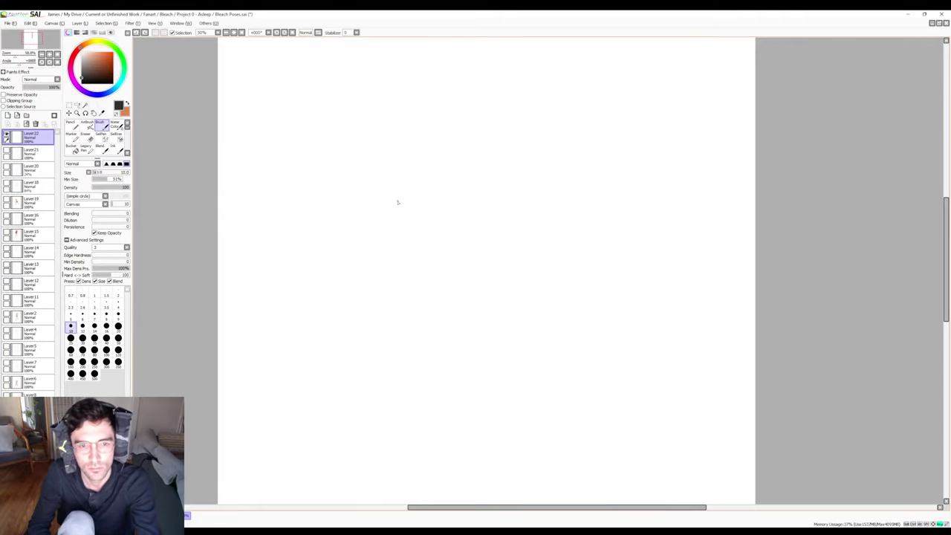
key(bracketright)
key(bracketright)
key(bracketright)
key(bracketright)
key(bracketright)
key(bracketright)
key(bracketright)
key(bracketright)
key(bracketright)
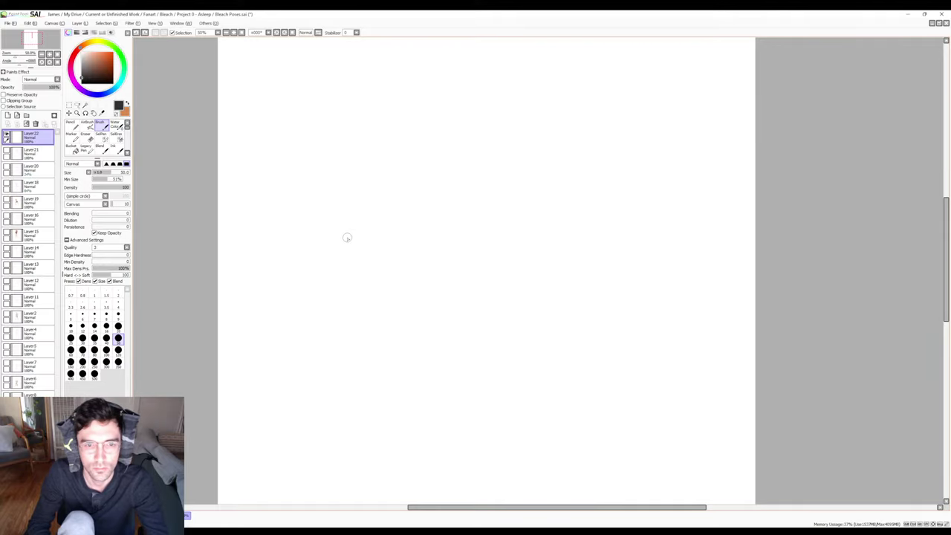
Try thick wavy strokes across the canvas with the enlarged brush, undoing them.
mouse_move(364, 227)
mouse_down()
mouse_move(476, 188)
mouse_move(517, 202)
mouse_move(568, 192)
mouse_move(597, 228)
mouse_move(673, 218)
mouse_up()
key(ctrl+z)
mouse_move(413, 233)
mouse_down()
mouse_move(463, 210)
mouse_move(588, 206)
mouse_move(595, 290)
mouse_move(659, 297)
mouse_up()
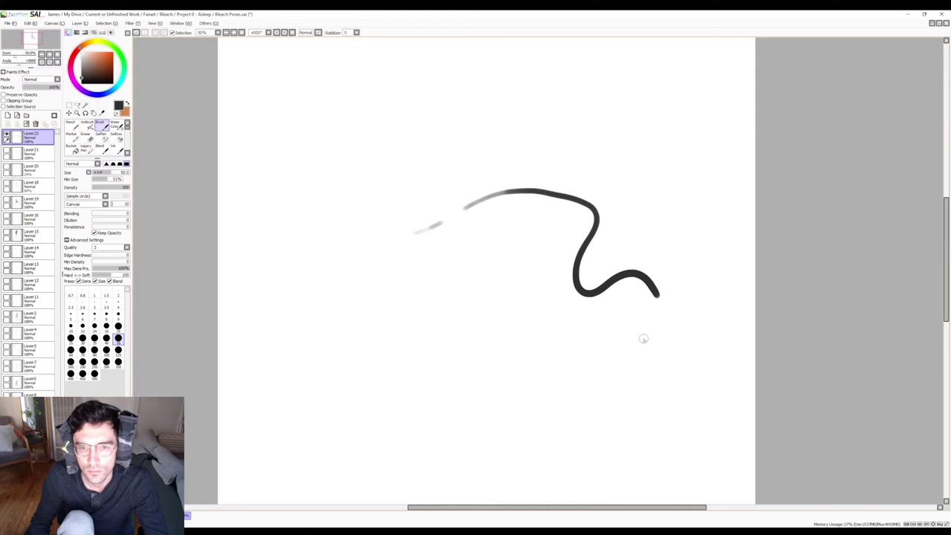
key(ctrl+z)
key(ctrl+z)
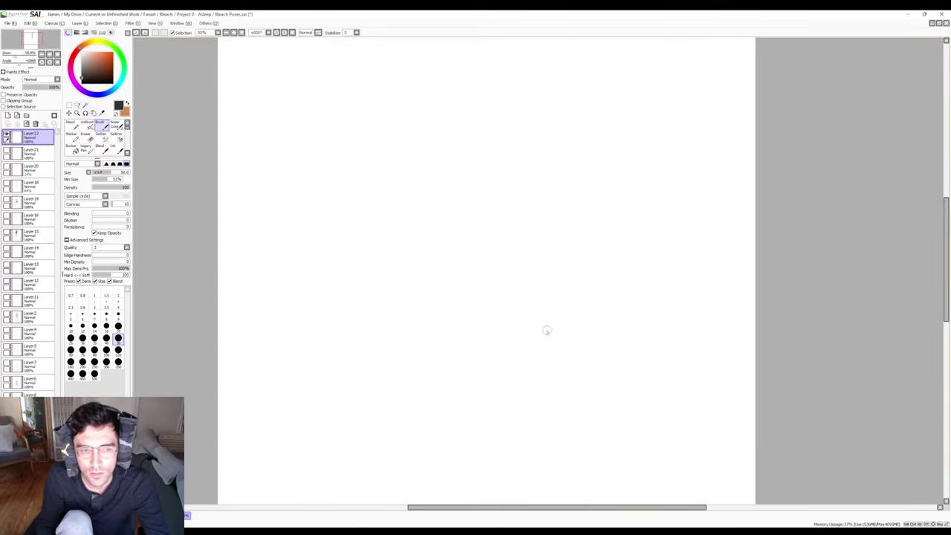
Try loose overlapping curves and loops with the thick brush, undoing all of them.
mouse_move(590, 219)
mouse_down()
mouse_move(575, 245)
mouse_move(535, 271)
mouse_up()
drag(502, 293, 545, 359)
mouse_move(568, 327)
mouse_down()
mouse_move(594, 301)
mouse_move(481, 252)
mouse_move(638, 251)
mouse_up()
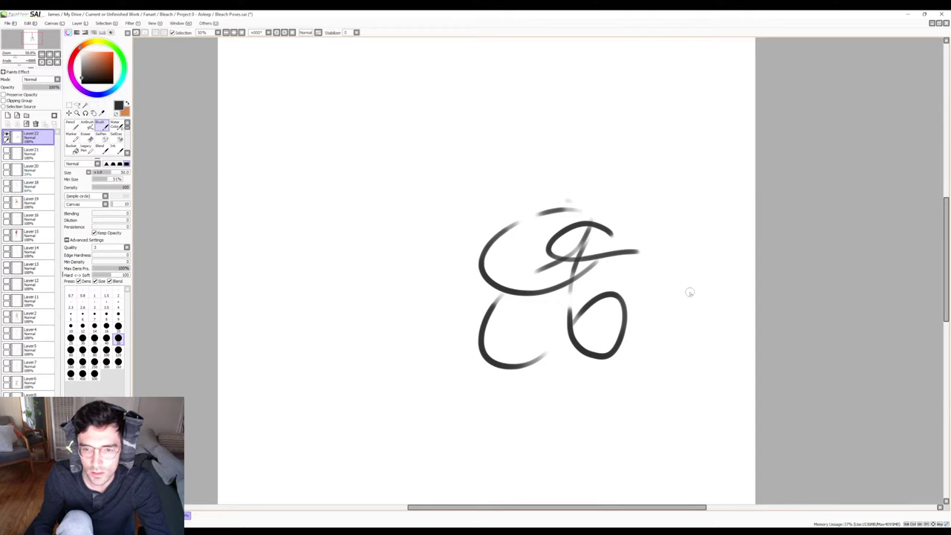
key(ctrl+z)
key(ctrl+z)
key(ctrl+z)
key(ctrl+z)
key(ctrl+z)
key(ctrl+z)
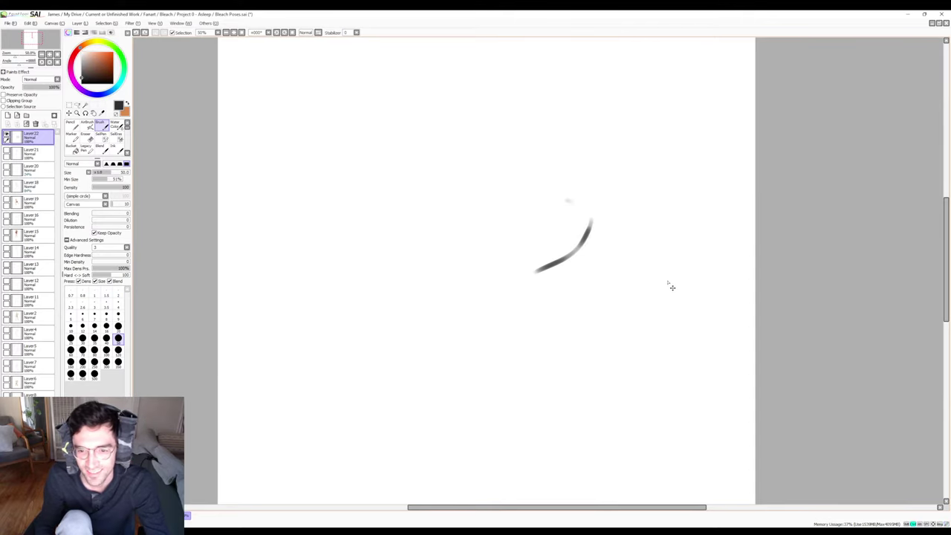
key(ctrl+z)
Reduce the brush size to 6.
key(bracketleft)
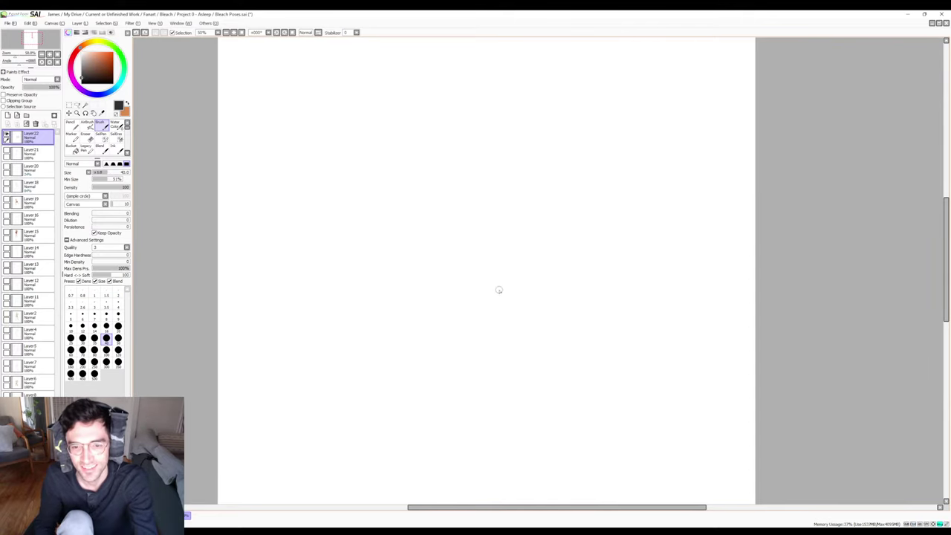
key(bracketleft)
key(bracketleft)
key(bracketleft)
key(bracketleft)
key(bracketleft)
key(bracketleft)
key(bracketleft)
key(bracketleft)
key(bracketleft)
key(bracketleft)
key(bracketleft)
key(bracketleft)
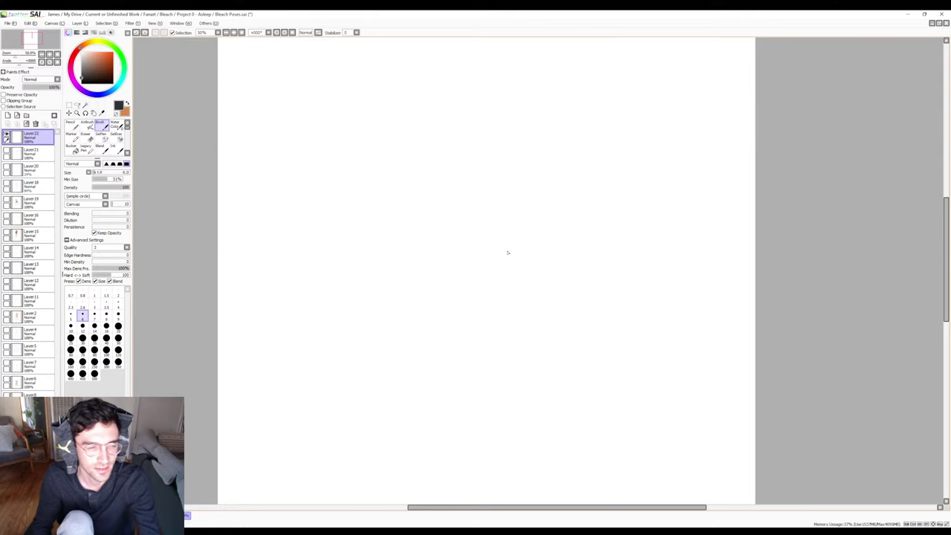
Try a short thin wavy line and a light oval with the brush, undoing both.
drag(498, 225, 620, 220)
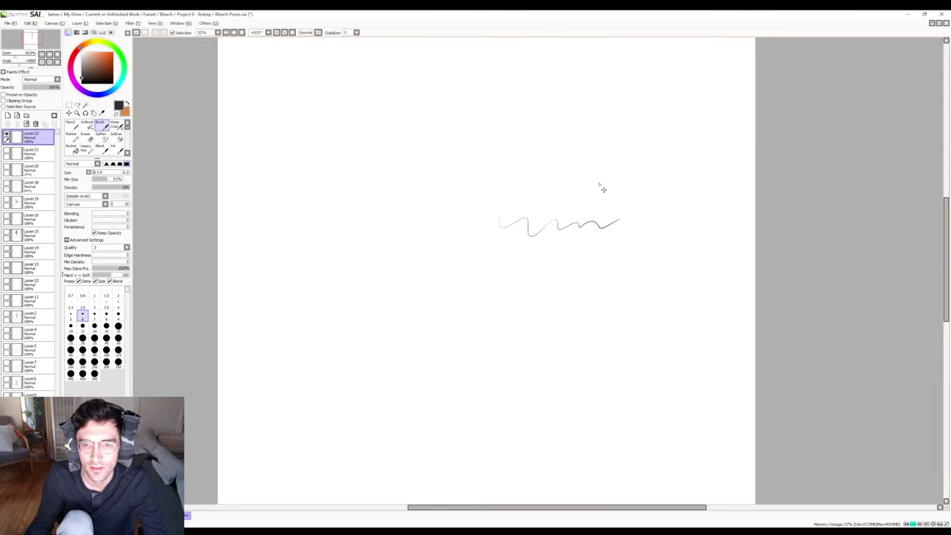
key(ctrl+z)
drag(518, 188, 488, 155)
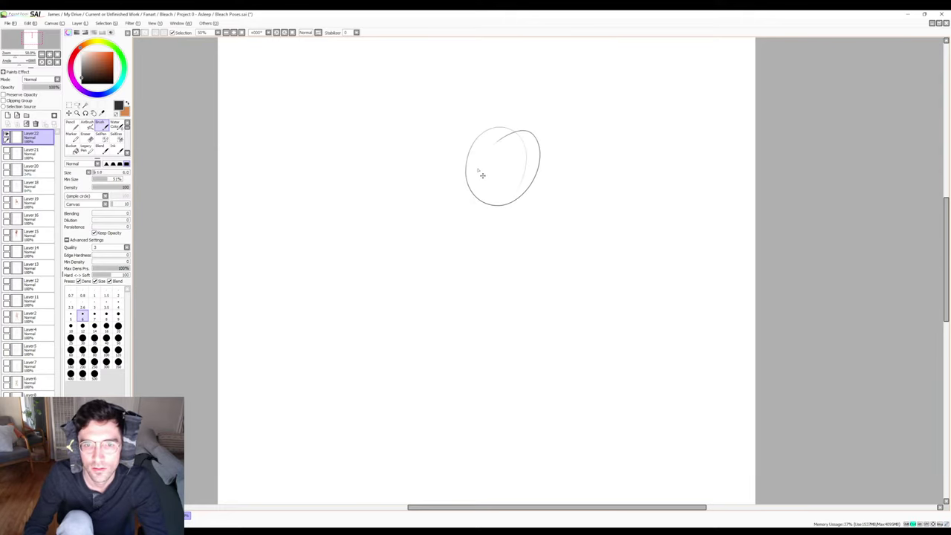
key(ctrl+z)
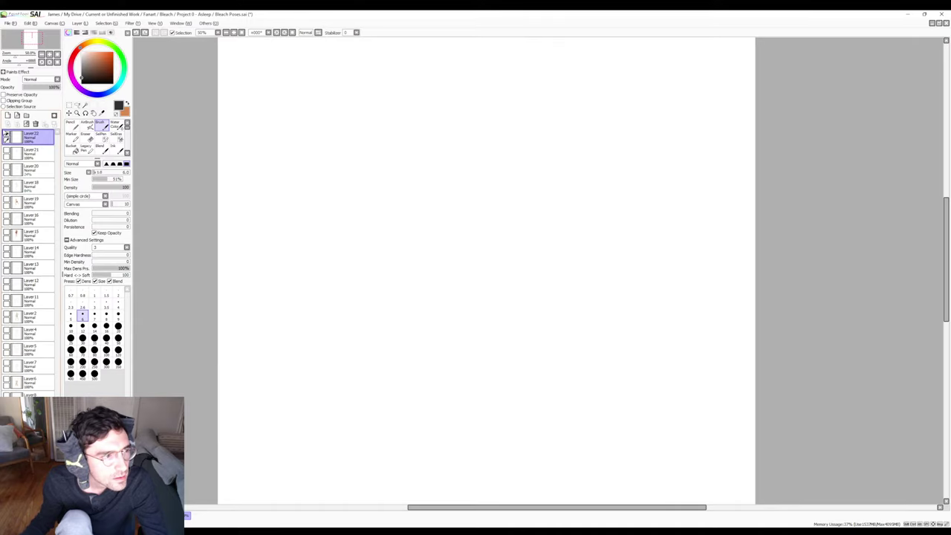
Show Layer12 to examine its earlier pose sketches, and hide it again.
click(6, 185)
click(5, 186)
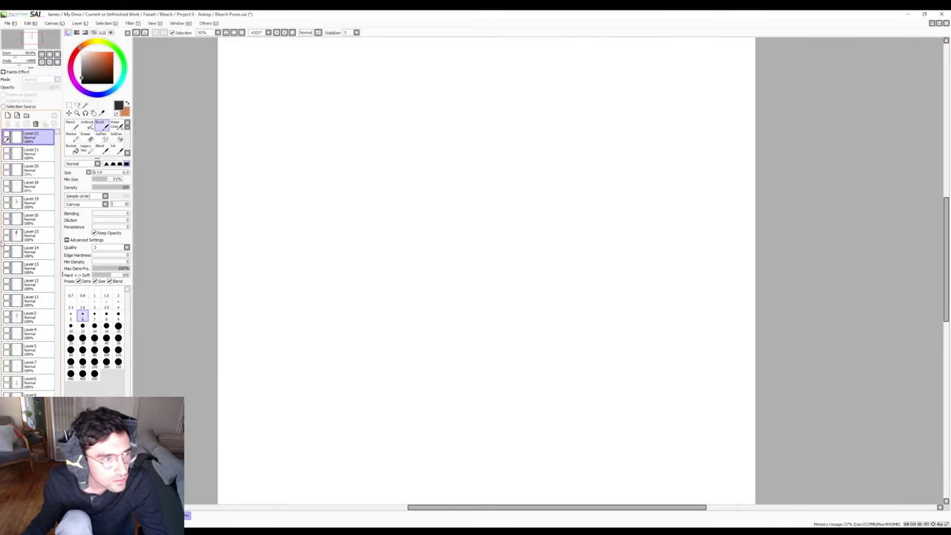
click(6, 283)
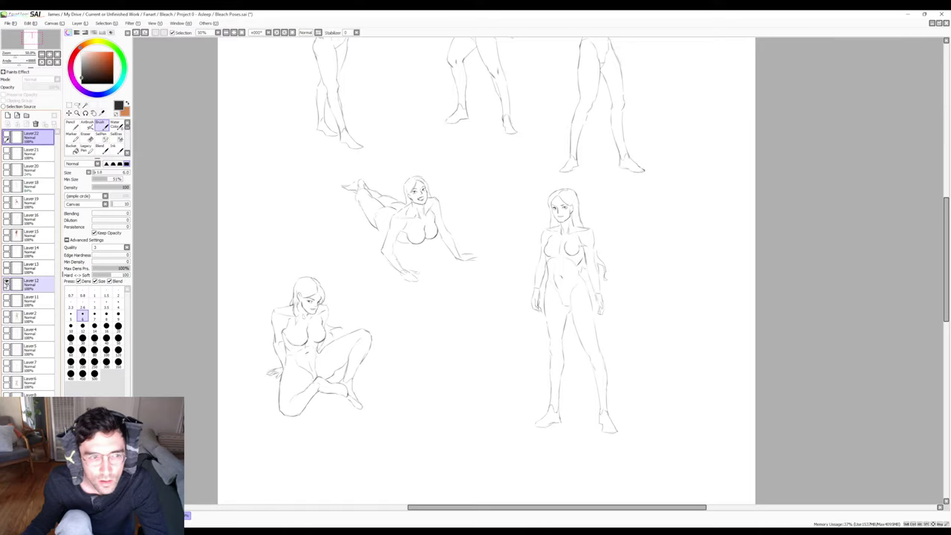
click(6, 283)
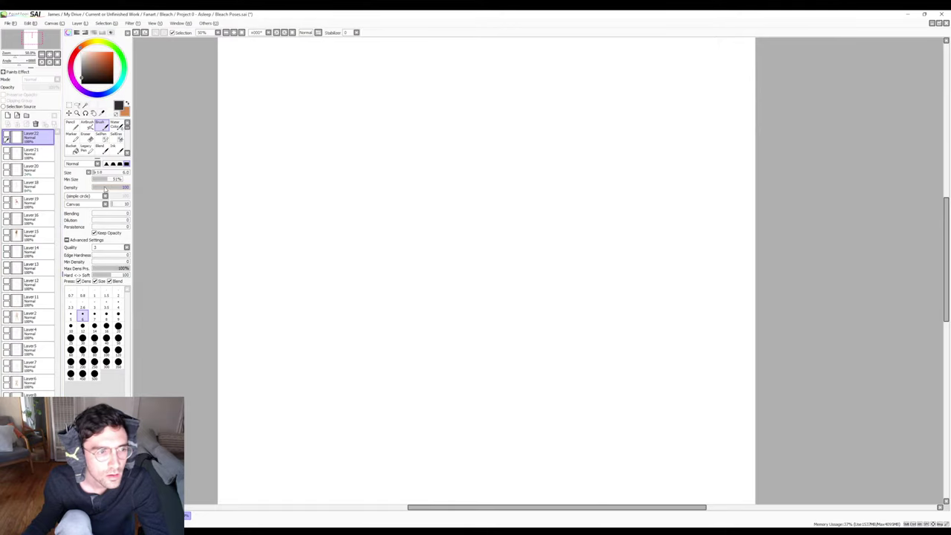
Lower the brush density to 49 and try a stroke across the canvas, undoing it and keeping size 6.
click(112, 188)
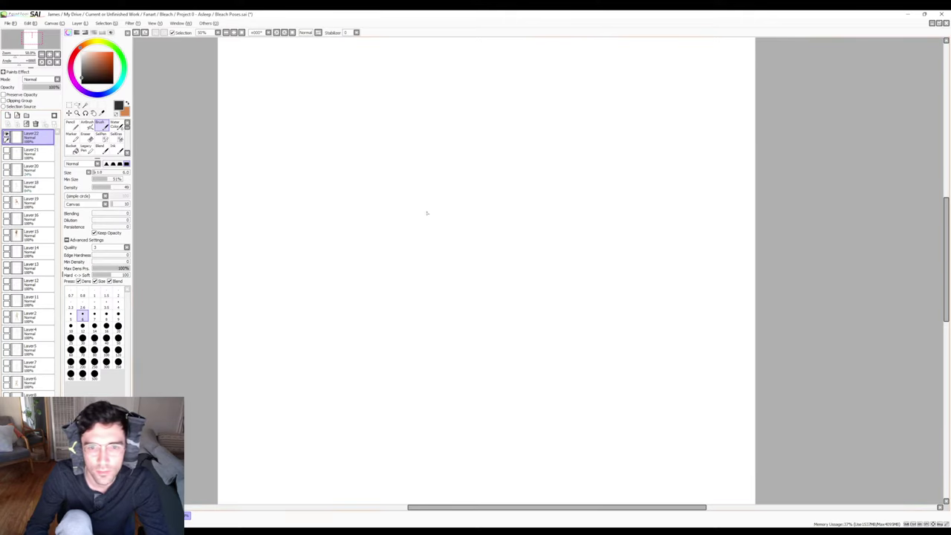
mouse_move(496, 199)
mouse_down()
mouse_move(539, 214)
mouse_move(679, 195)
mouse_up()
key(ctrl+z)
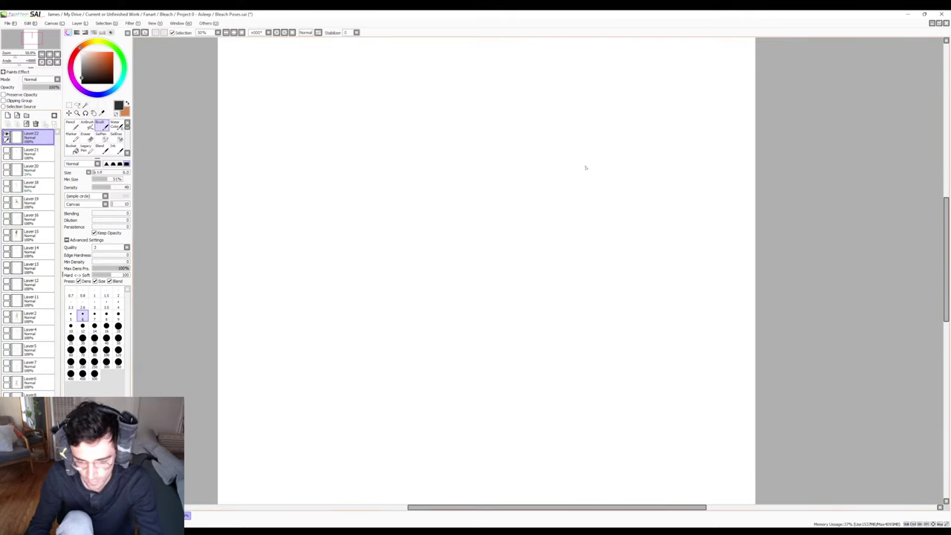
key(bracketright)
key(bracketleft)
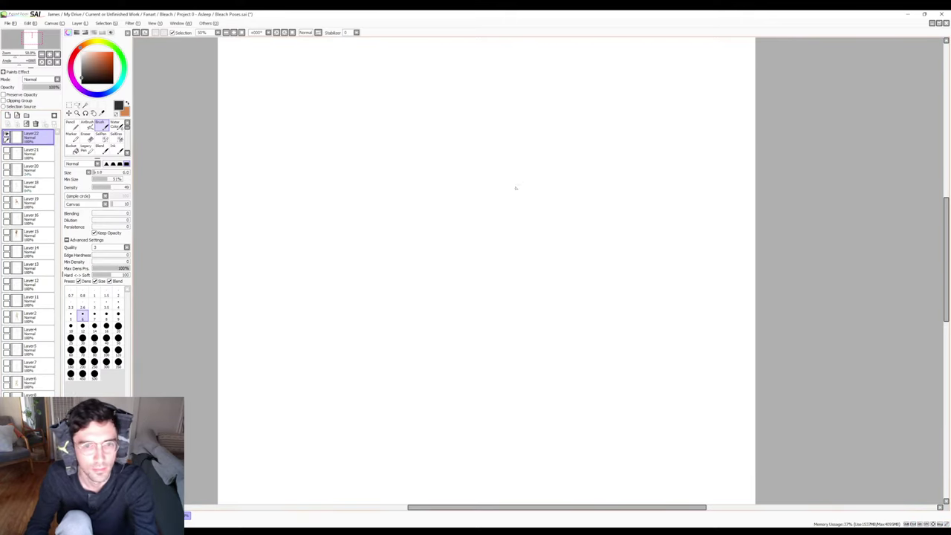
Try light sketch strokes near the canvas's upper middle at the lower density, removing them all.
mouse_move(497, 174)
mouse_down()
mouse_move(500, 141)
mouse_move(478, 146)
mouse_move(513, 159)
mouse_up()
key(ctrl+z)
mouse_move(512, 119)
mouse_down()
mouse_move(490, 159)
mouse_move(574, 149)
mouse_up()
key(Delete)
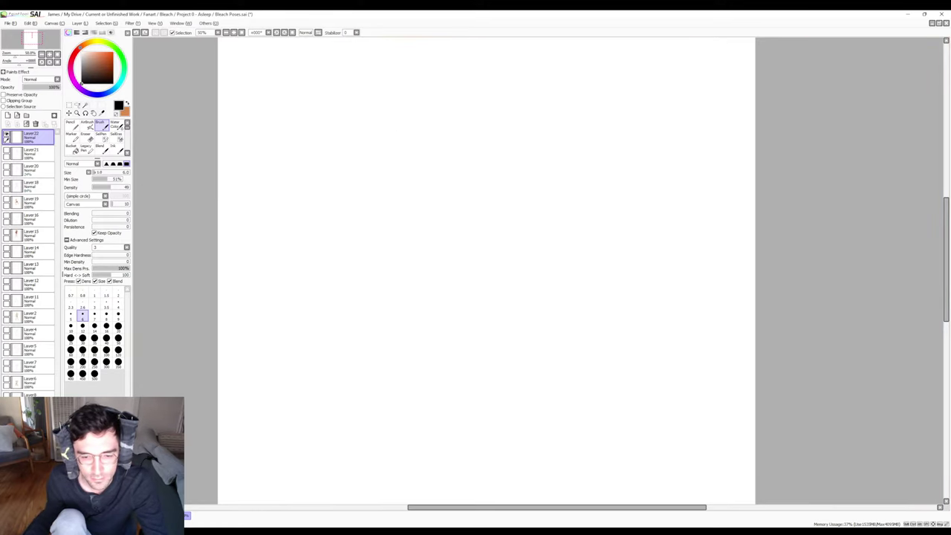
Restore the maximized PaintTool SAI window to a smaller floating window and resize it.
key(alt+Tab)
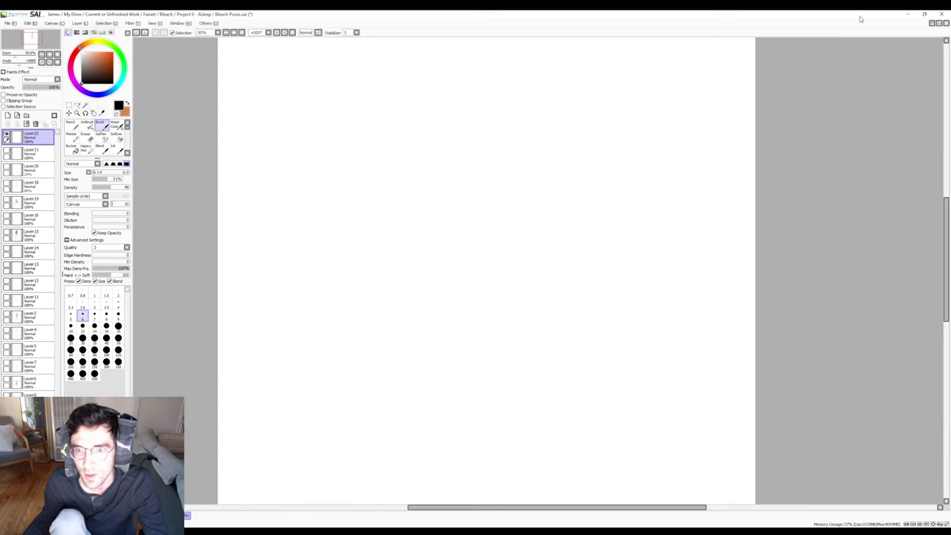
double_click(664, 14)
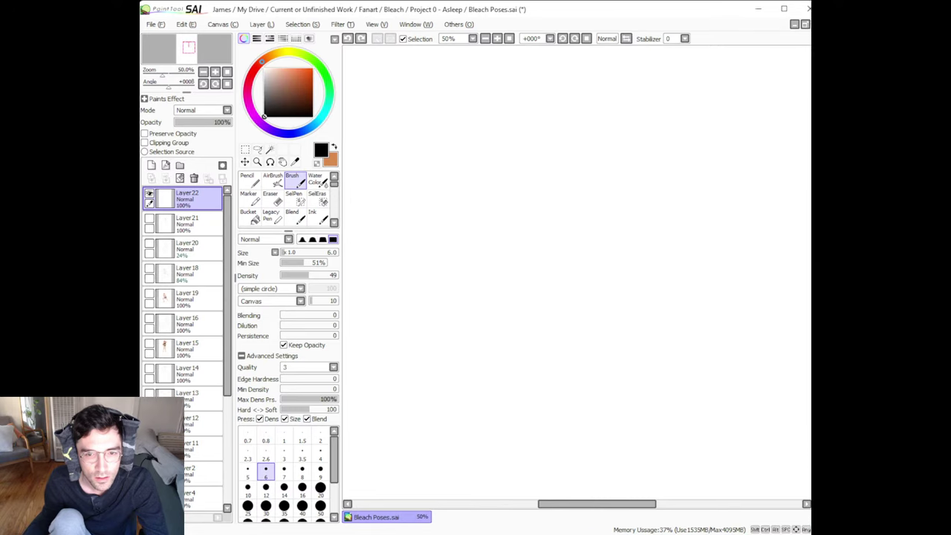
drag(805, 527, 947, 529)
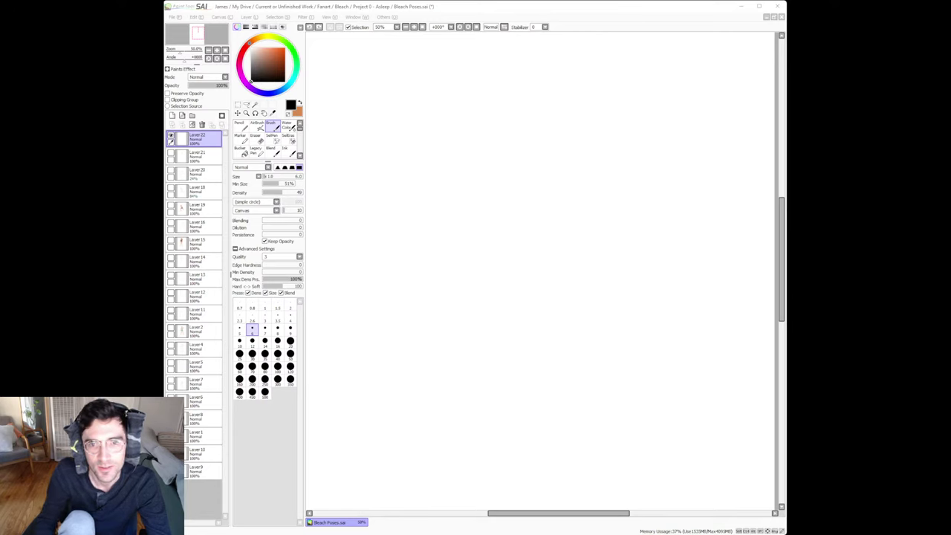
Sketch a small, light head outline with neck and shoulder lines in the canvas's upper area on Layer22.
click(545, 131)
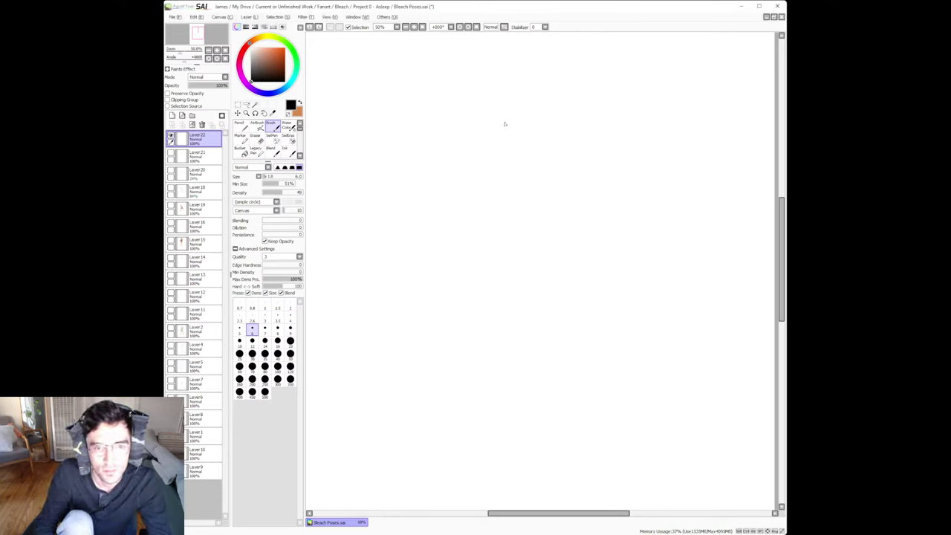
mouse_move(507, 118)
mouse_down()
mouse_move(509, 132)
mouse_move(527, 108)
mouse_move(532, 129)
mouse_up()
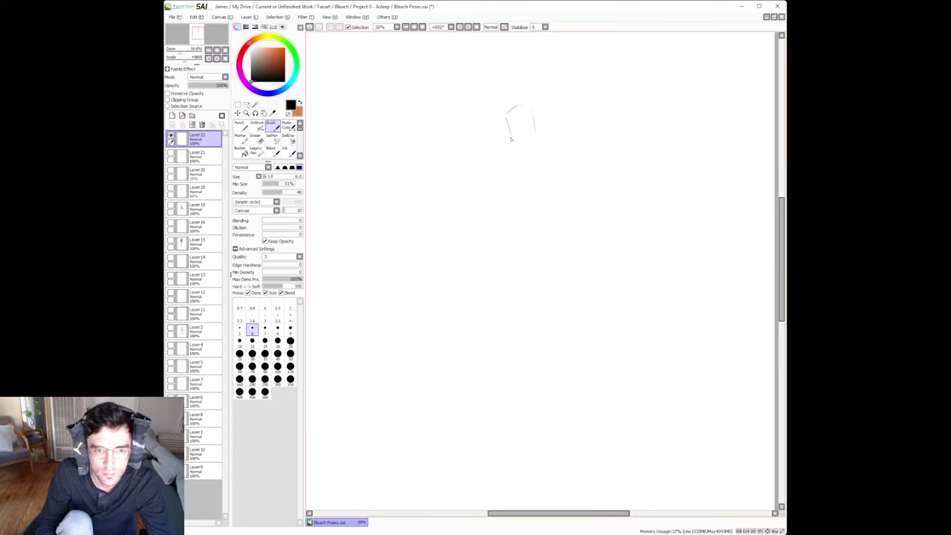
drag(510, 133, 512, 145)
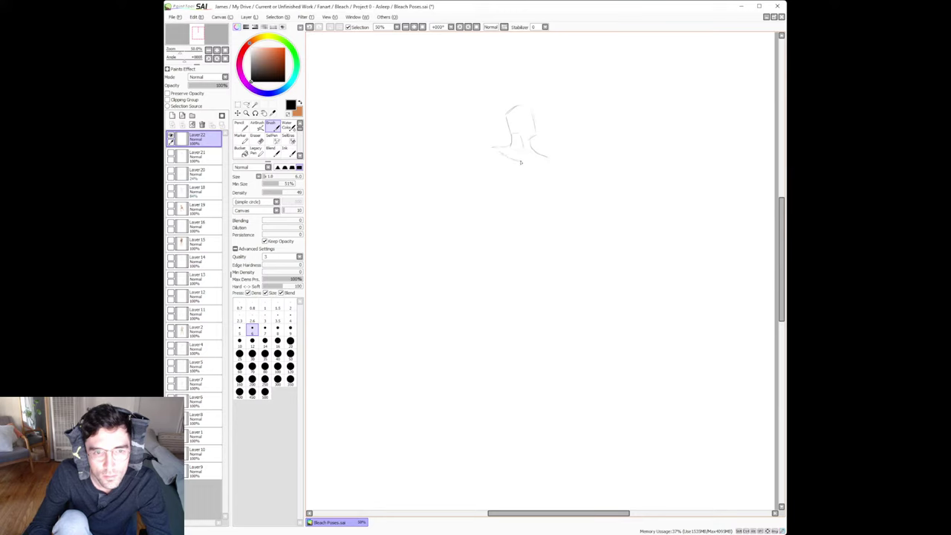
Undo the last stroke, redraw the line across the base of the shoulders, and clean up stray marks with the Eraser.
key(ctrl+z)
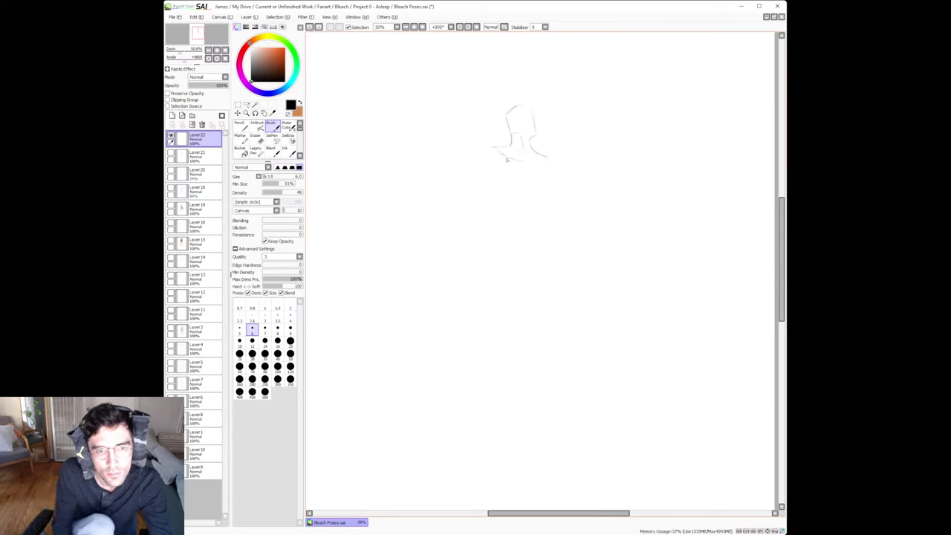
drag(508, 158, 548, 156)
key(e)
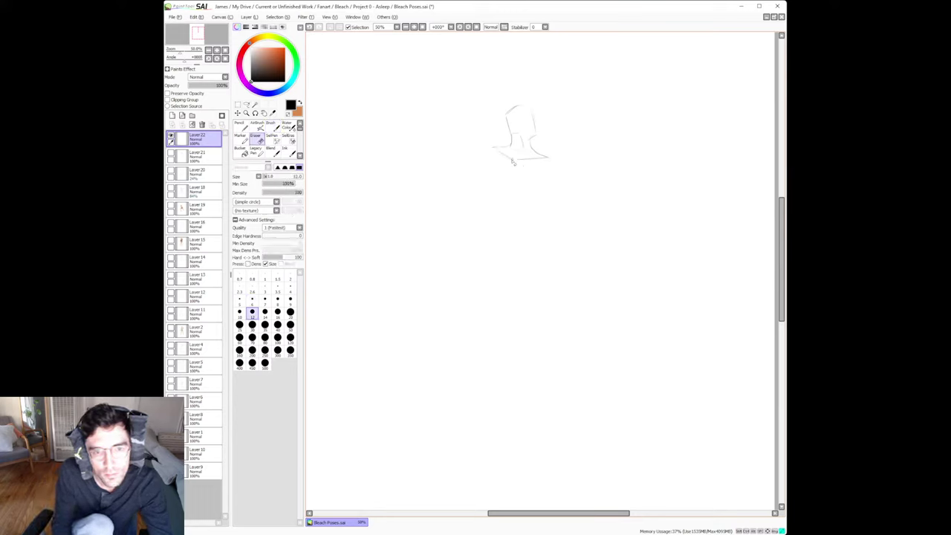
key(b)
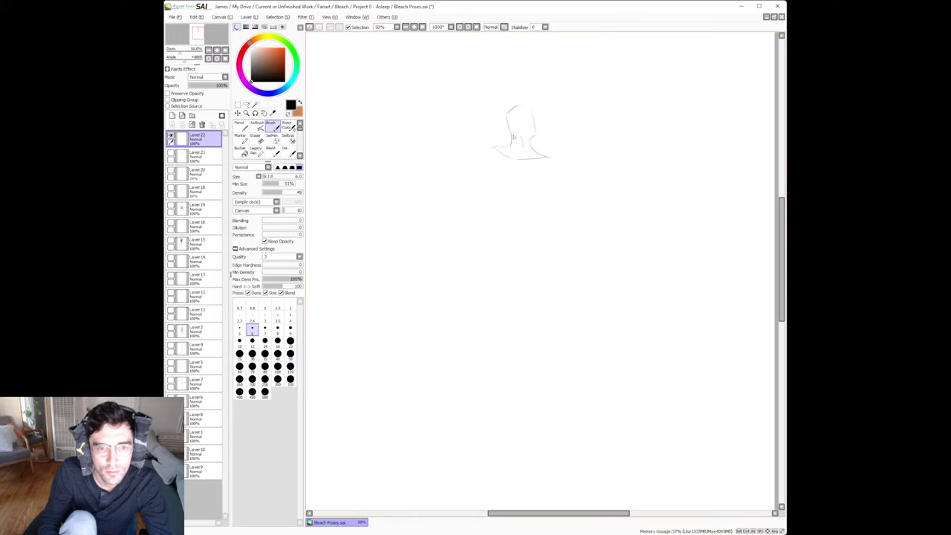
Draw a curved torso side line down from the shoulders, tidy its upper end with the Eraser, and return to the Brush.
drag(515, 180, 519, 197)
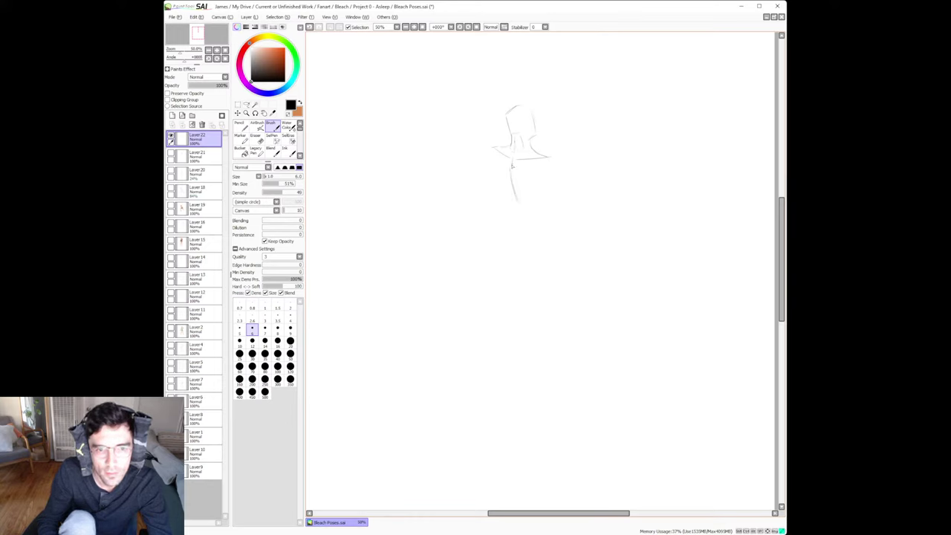
key(e)
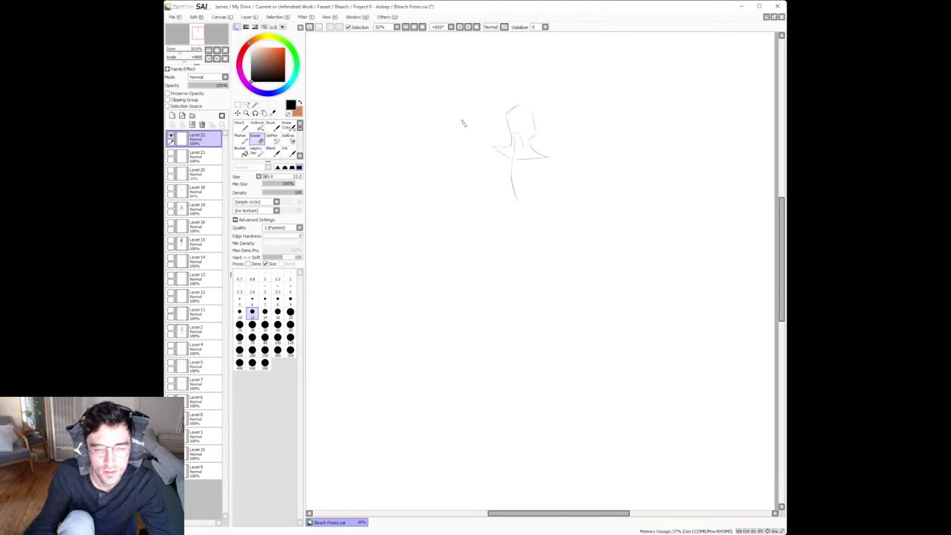
key(b)
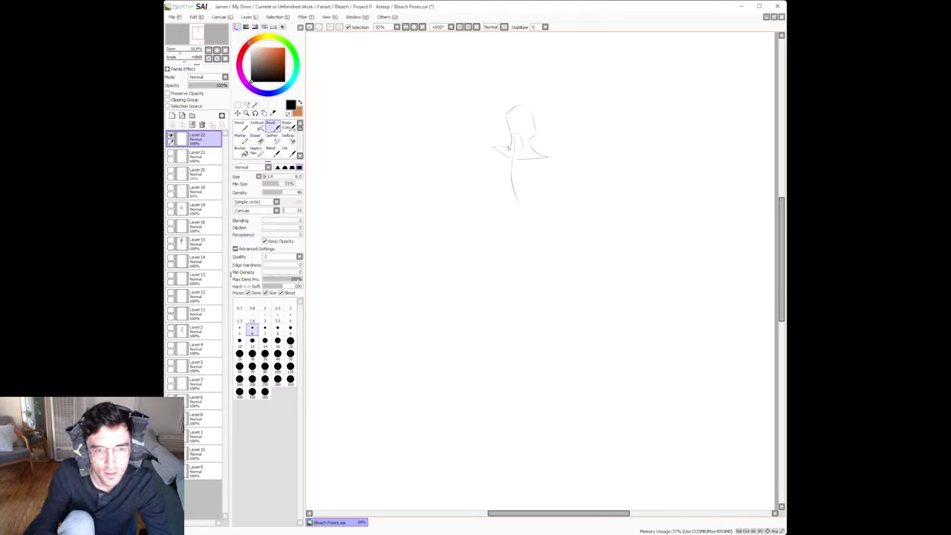
Sketch a rounded ribcage outline beneath the shoulders on Layer22 and clean up its lower left edge with the Eraser.
drag(497, 162, 499, 189)
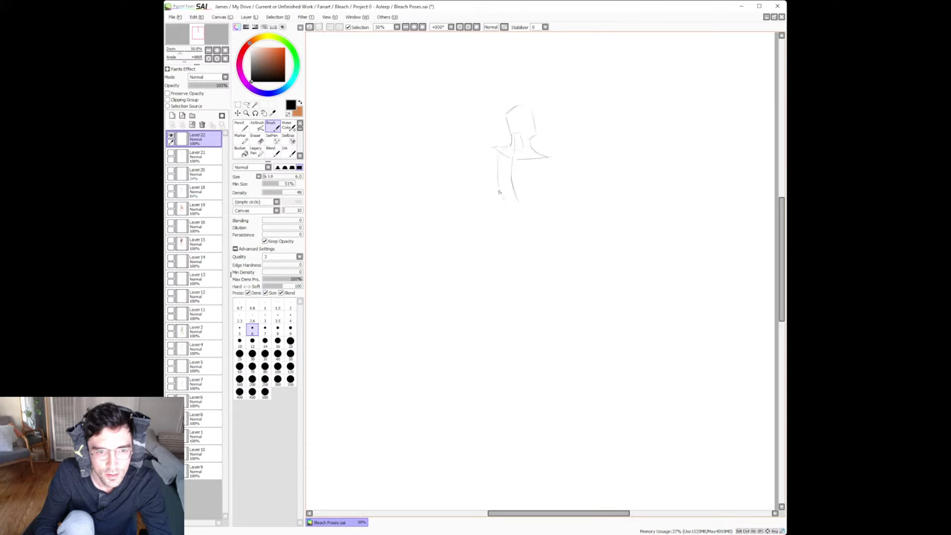
mouse_move(550, 205)
mouse_down()
mouse_move(543, 170)
mouse_move(538, 204)
mouse_move(540, 193)
mouse_up()
key(ctrl+z)
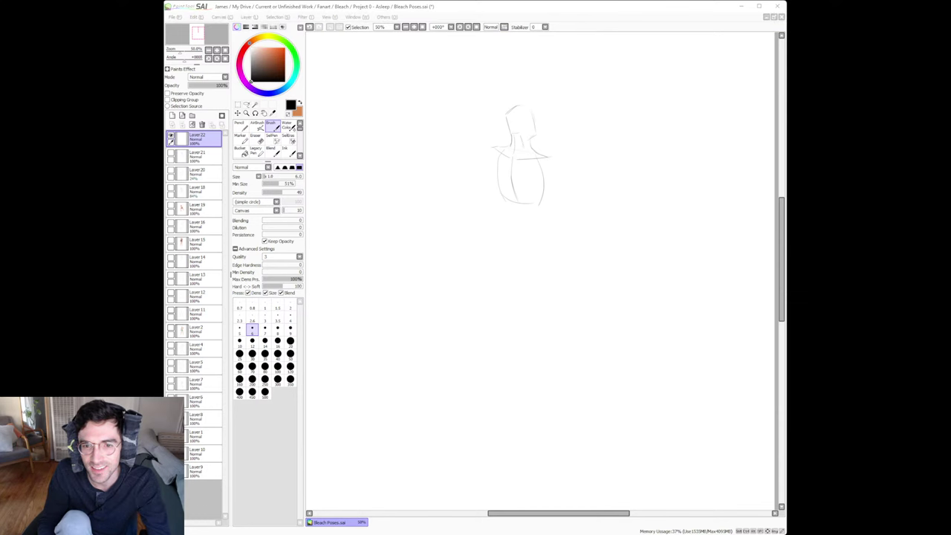
key(super+Up)
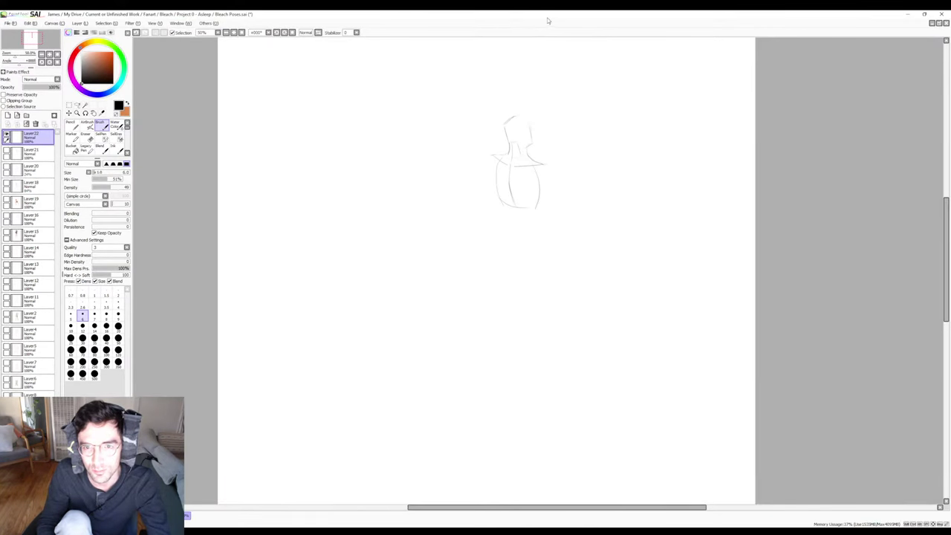
double_click(740, 3)
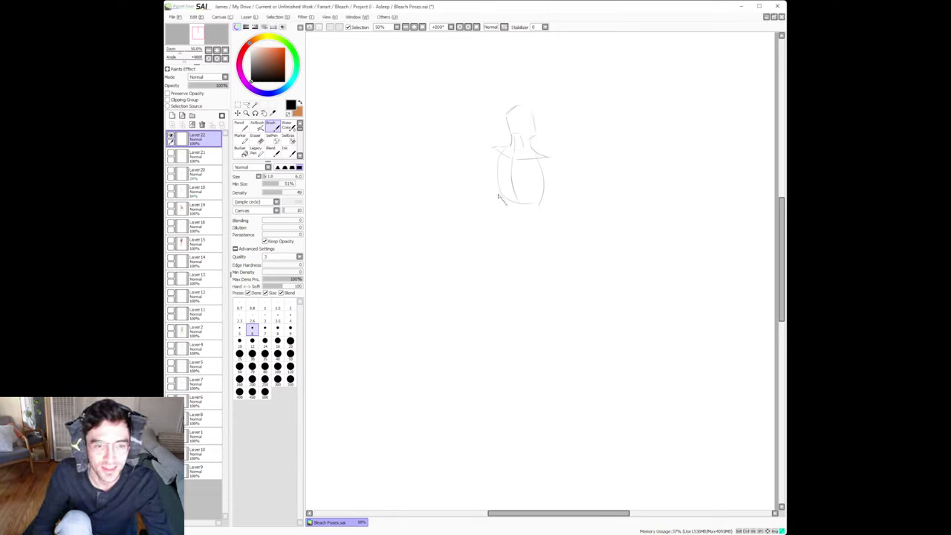
key(e)
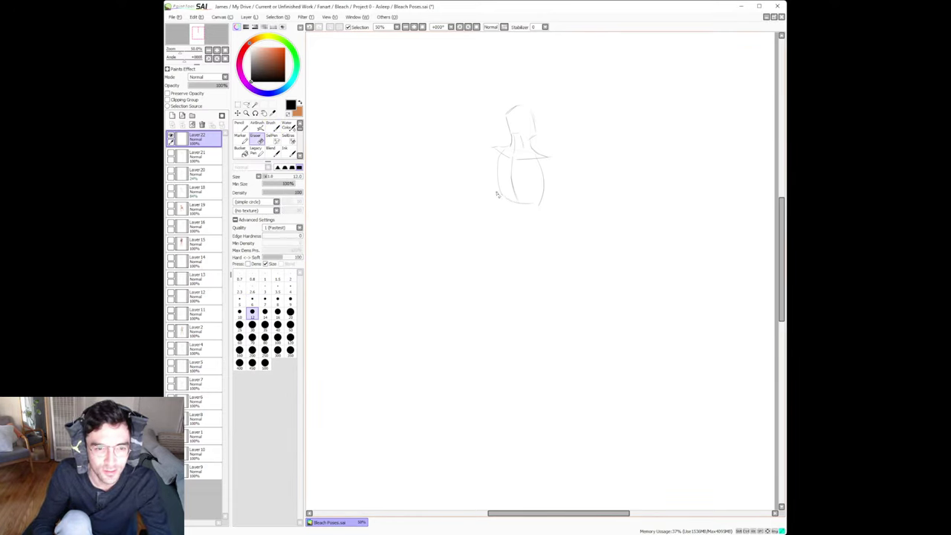
key(b)
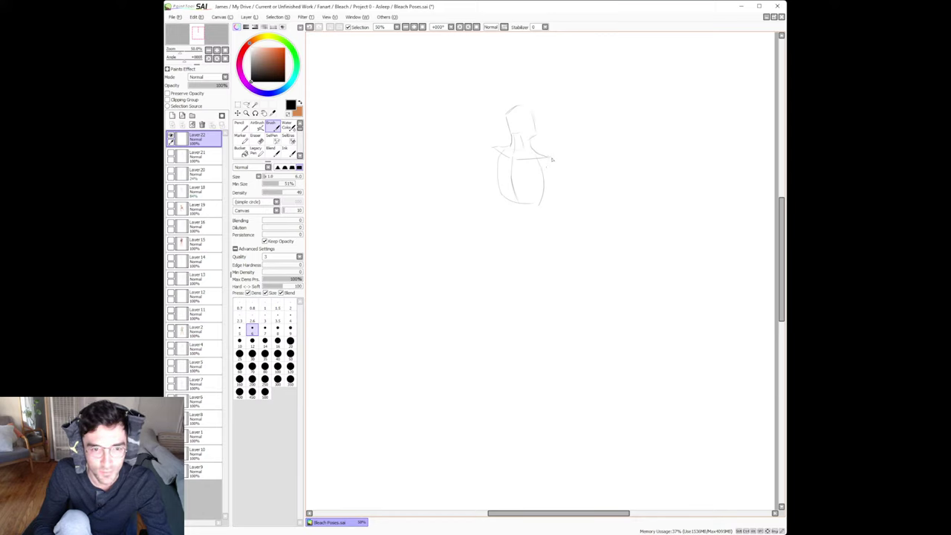
Shorten and redraw the ends of the shoulder line, alternating Eraser and Brush to refine both shoulder corners.
key(e)
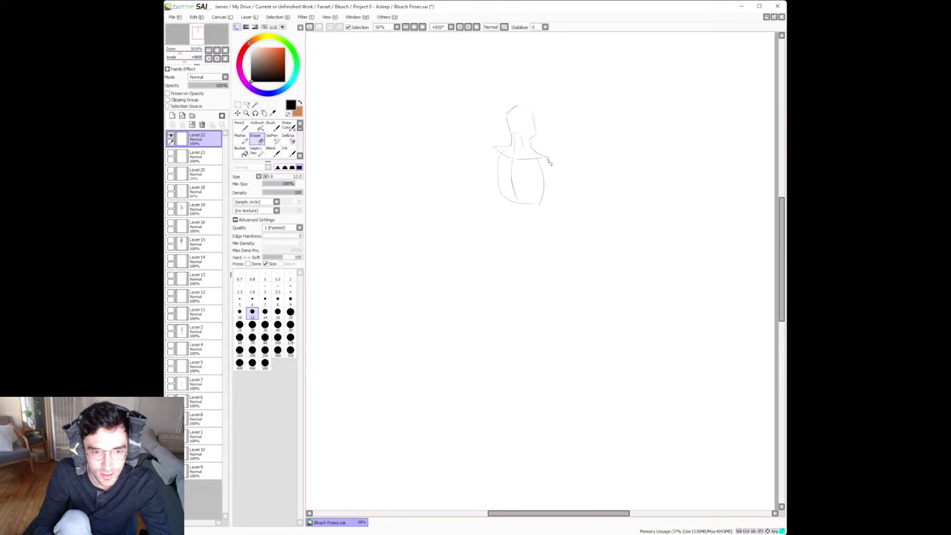
key(b)
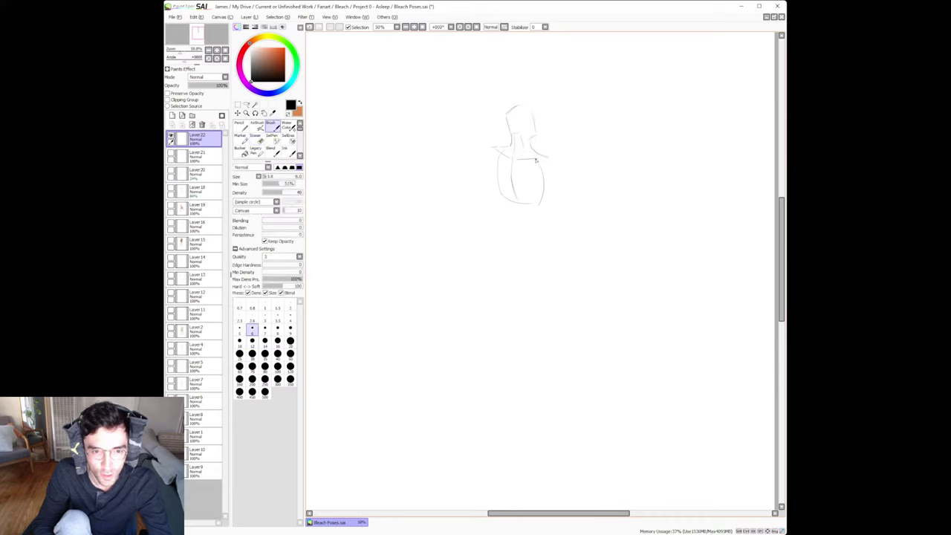
key(e)
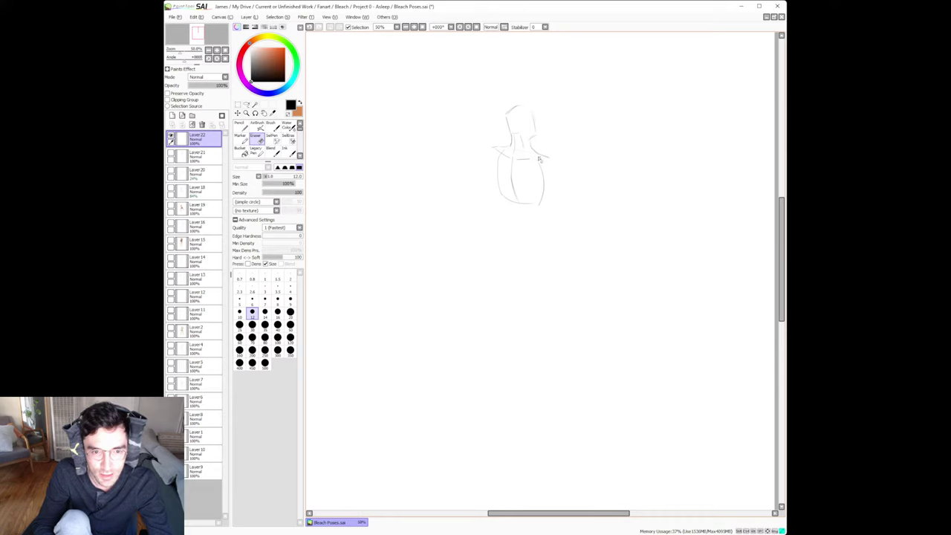
key(b)
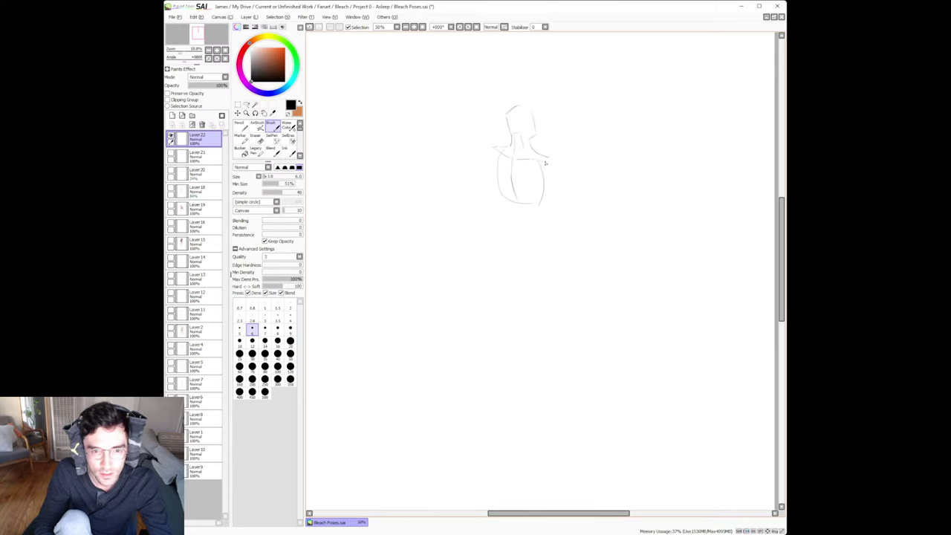
key(e)
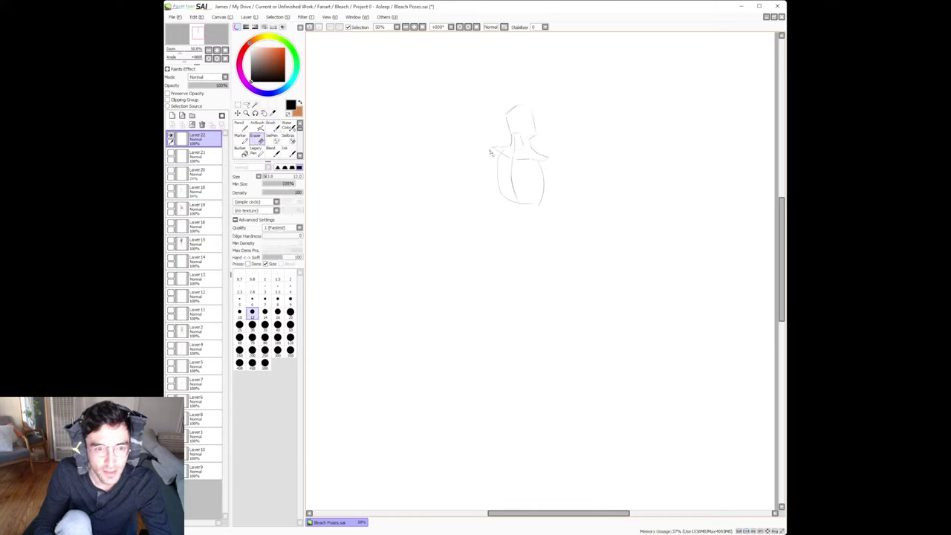
key(b)
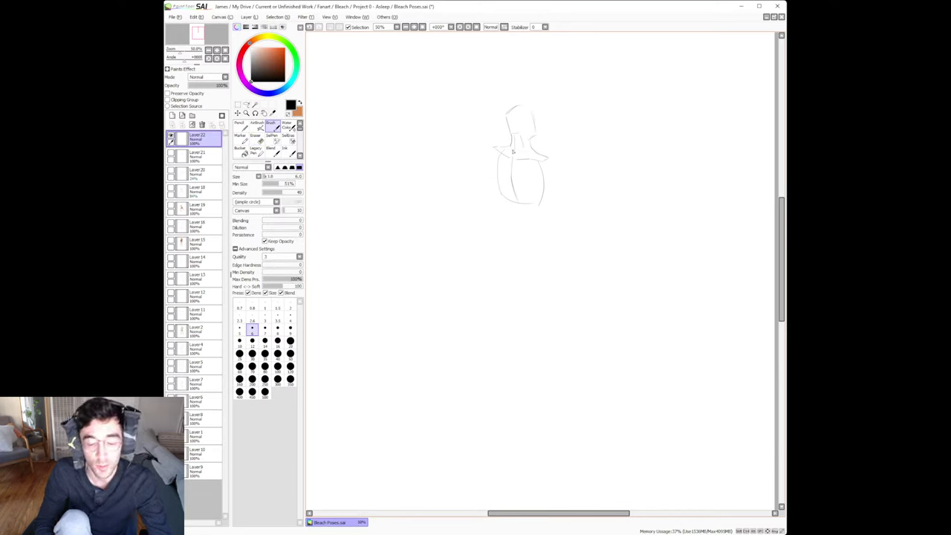
key(e)
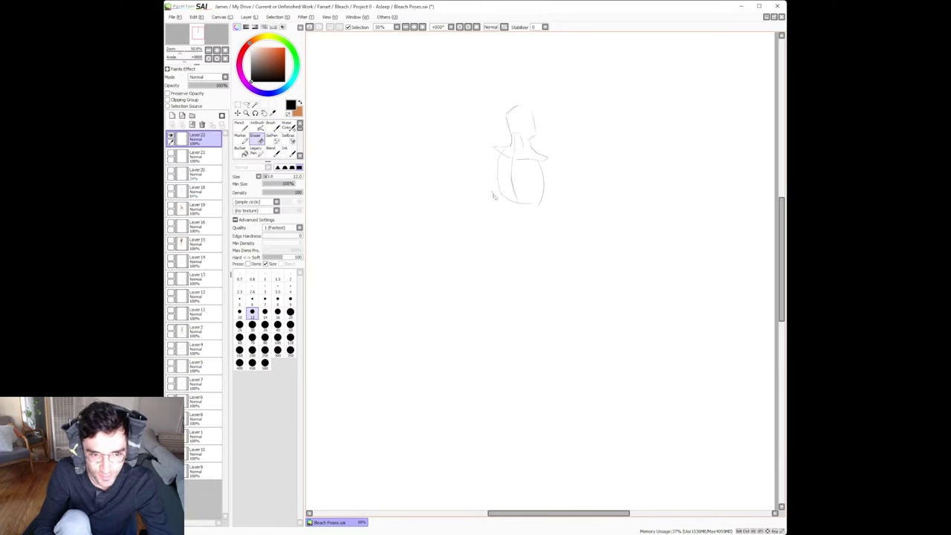
Sketch short waist lines and a shallow curve just below the ribcage for the pelvis's upper edge.
key(b)
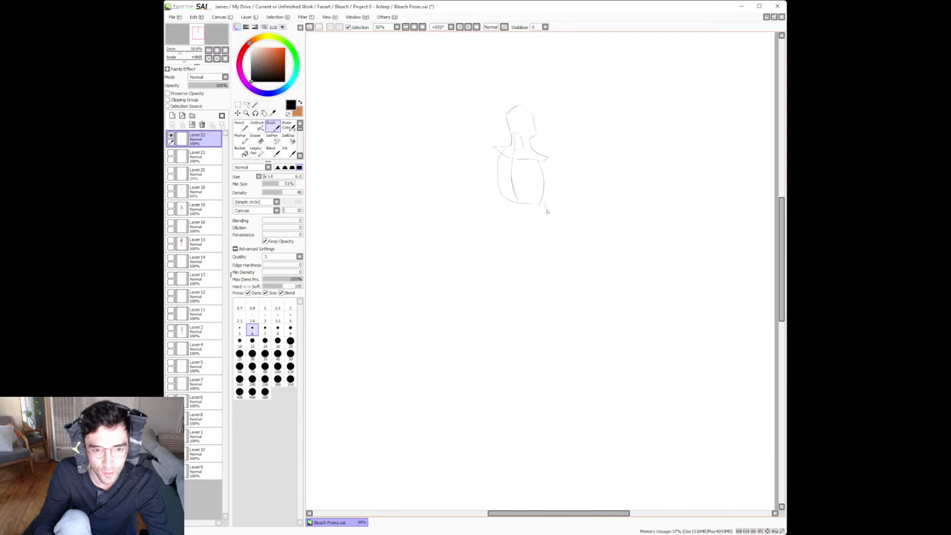
drag(508, 208, 521, 212)
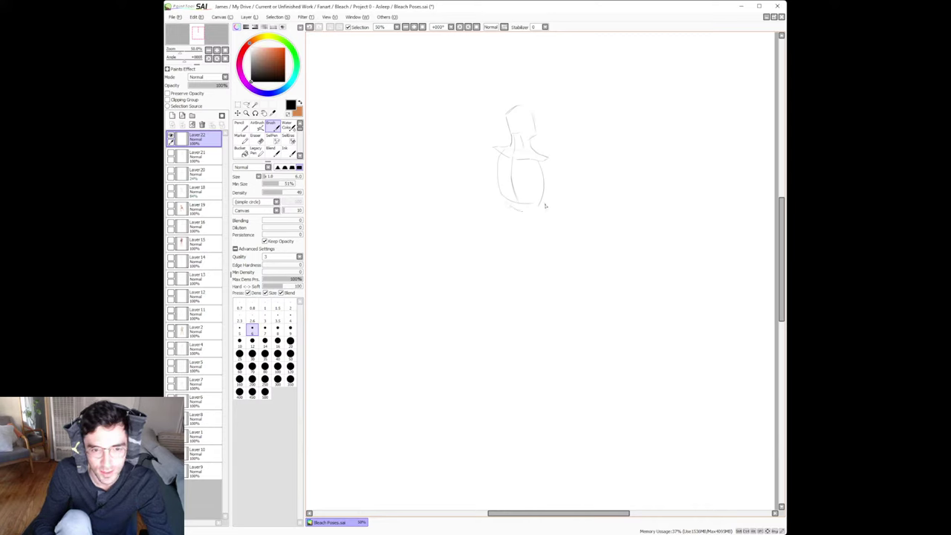
key(e)
key(b)
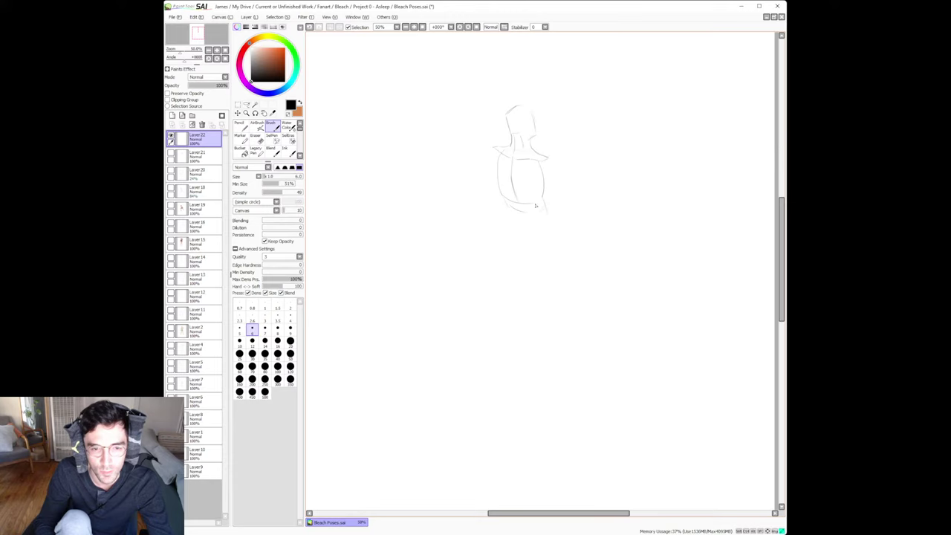
Erase the ribcage's lower right edge and redraw it as a rounder curve ending in a narrower base.
key(e)
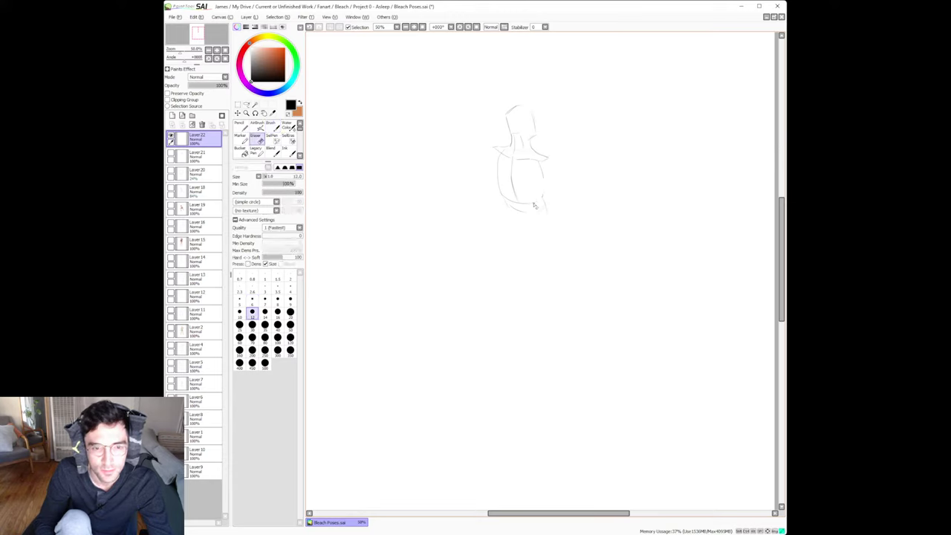
key(b)
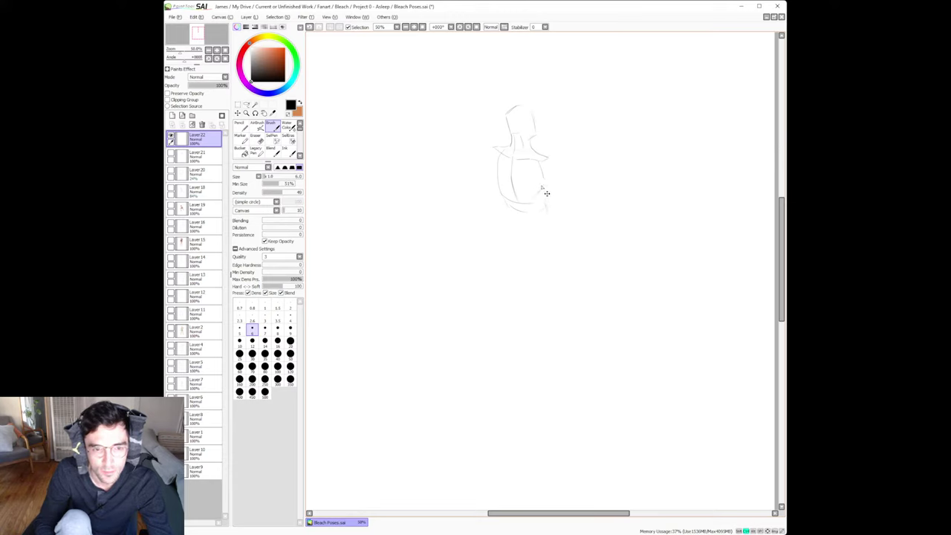
key(e)
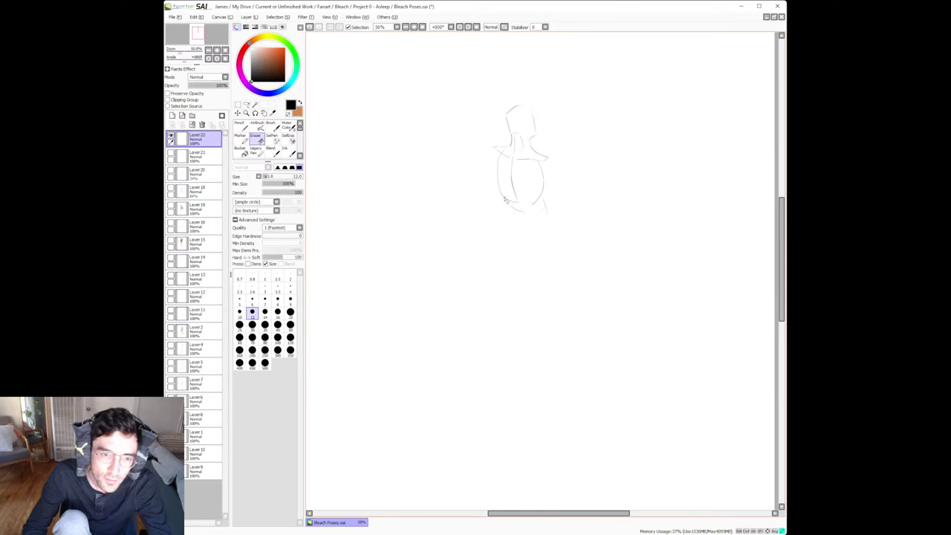
Sketch the pelvis below the waist with side lines, inner lines and a curved lower edge, tidying it with the Eraser.
key(b)
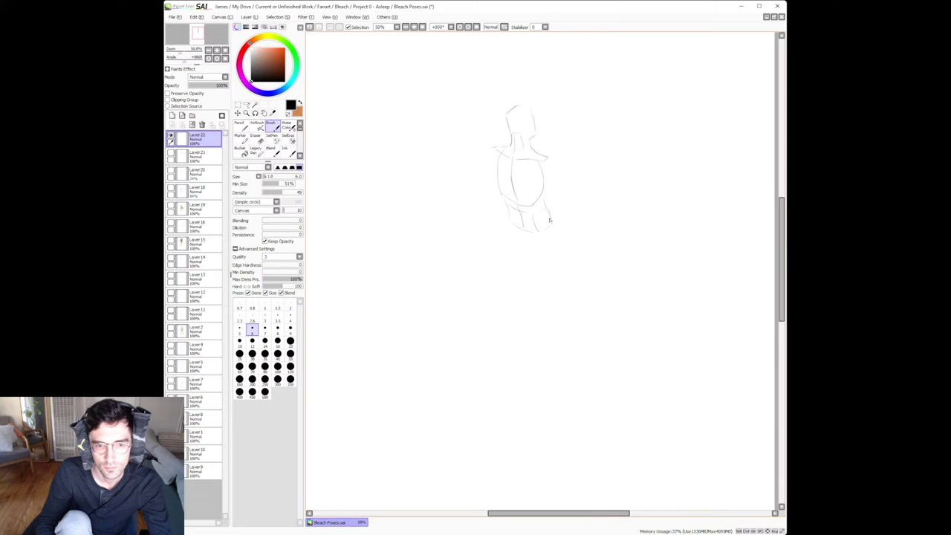
key(e)
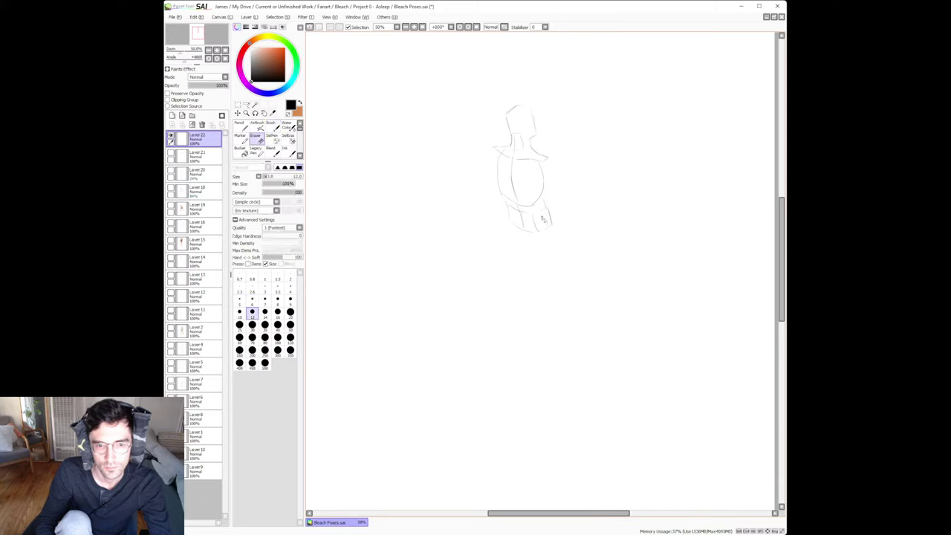
key(b)
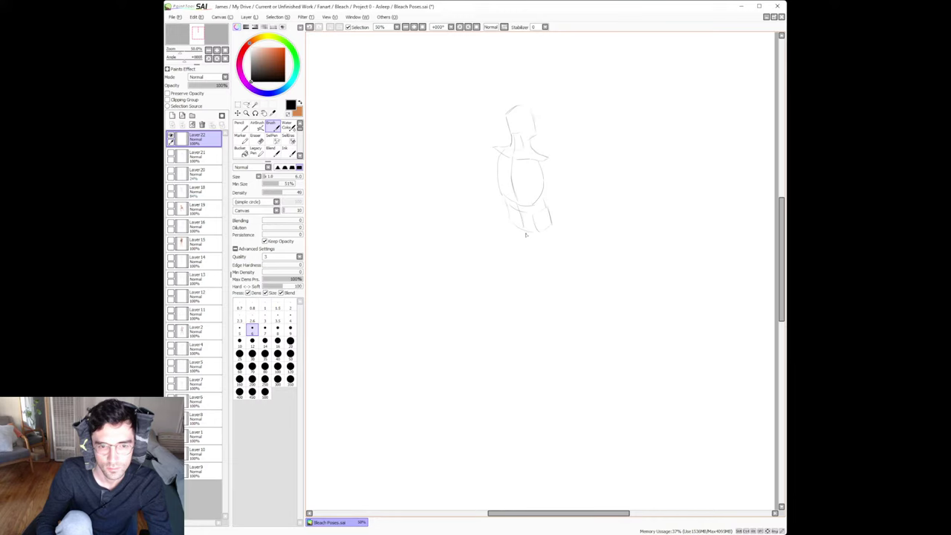
Sketch long gesture lines for both legs below the pelvis with crossing ground lines at the feet, undoing misplaced strokes.
mouse_move(525, 235)
mouse_down()
mouse_move(550, 275)
mouse_move(537, 276)
mouse_move(547, 354)
mouse_move(512, 337)
mouse_up()
key(ctrl+z)
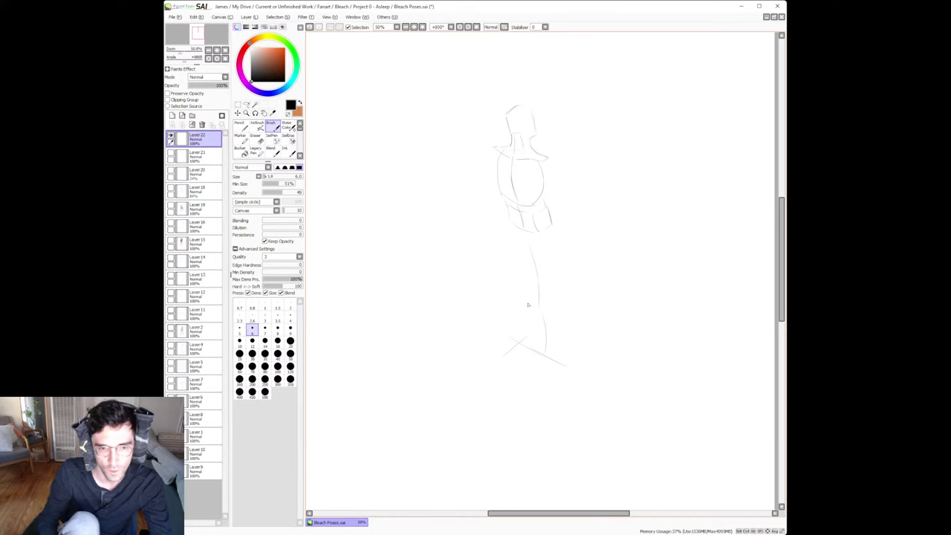
drag(508, 227, 501, 318)
key(ctrl+z)
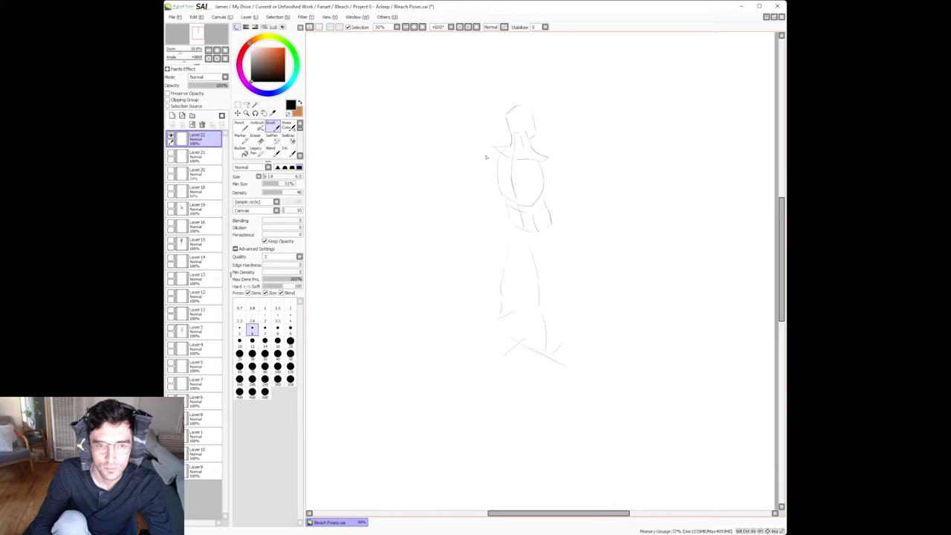
mouse_move(490, 152)
mouse_down()
mouse_move(471, 171)
mouse_move(502, 148)
mouse_move(471, 156)
mouse_move(502, 148)
mouse_up()
key(ctrl+z)
key(ctrl+z)
key(ctrl+z)
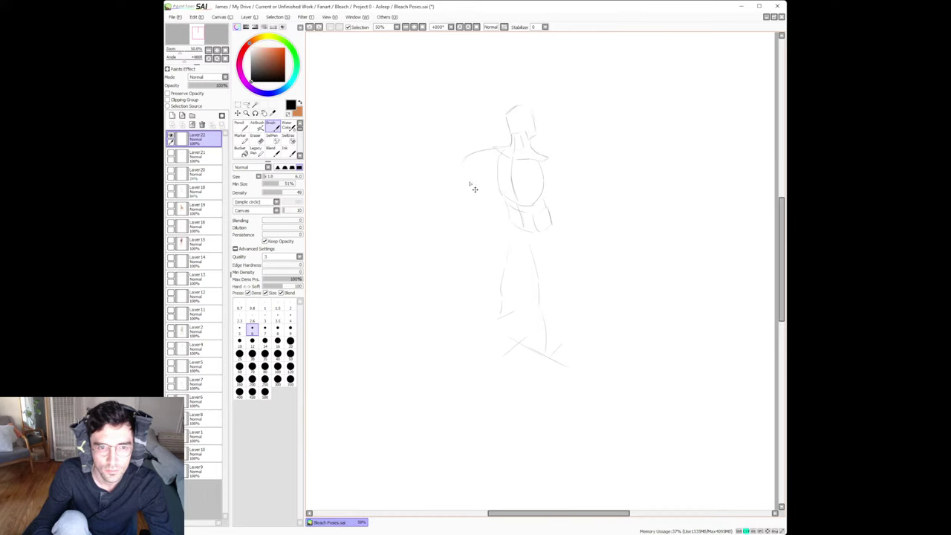
key(ctrl+z)
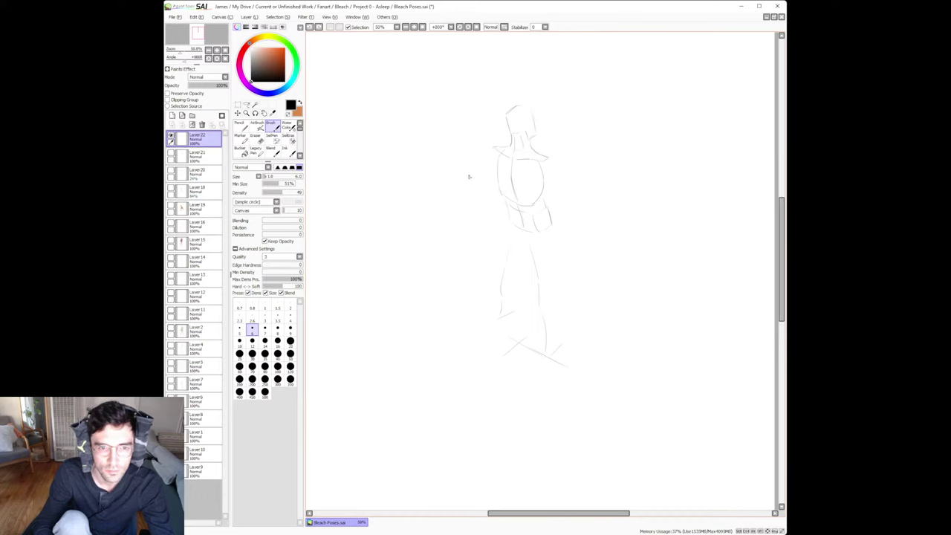
Sketch the left-hand arm bent at the elbow with its forearm reaching the hip, and erase lines overlapping at the shoulder.
drag(475, 181, 509, 212)
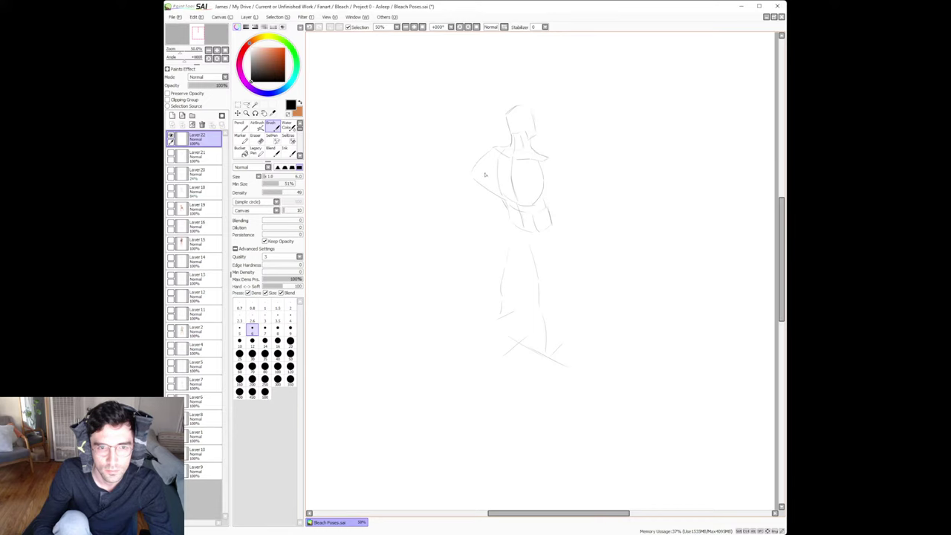
key(e)
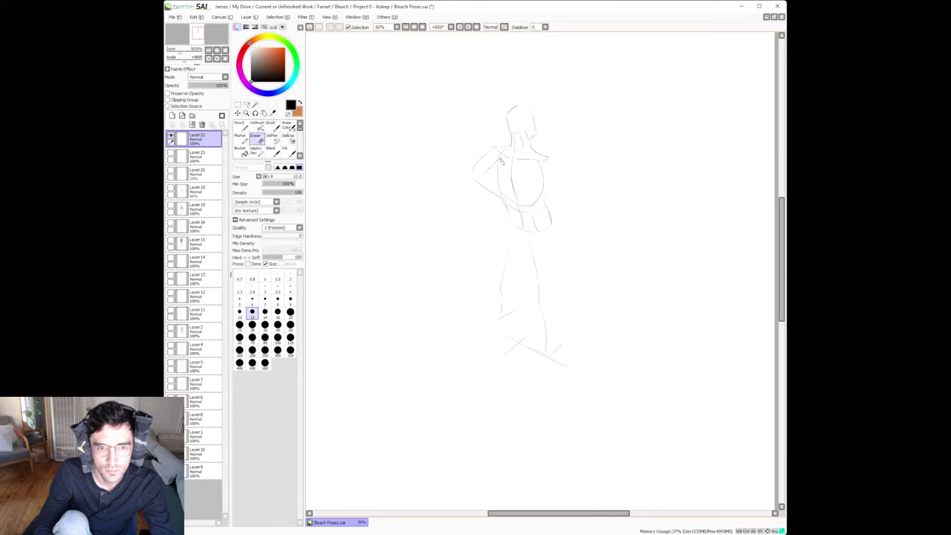
key(b)
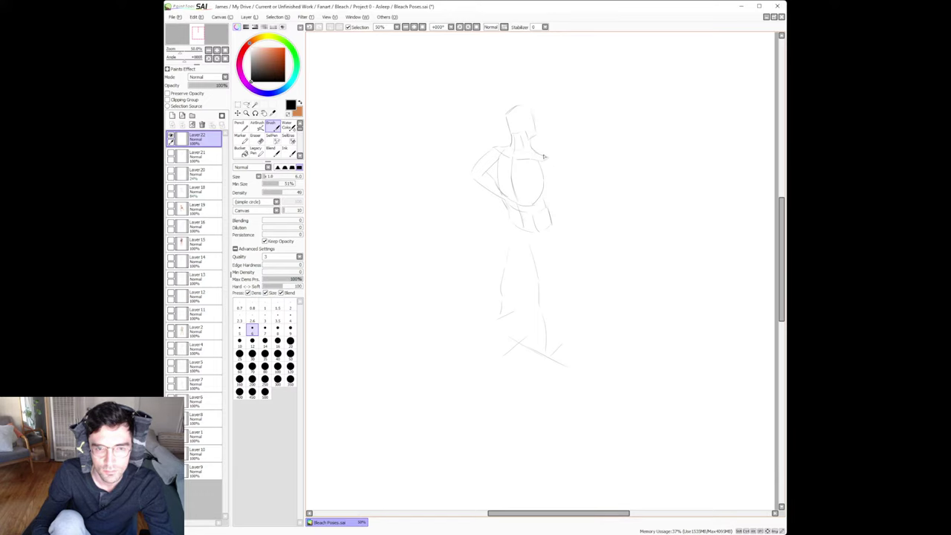
Sketch the right-hand arm hanging down beside the torso, clean up its wrist with the Eraser, and add the hand.
drag(556, 164, 557, 175)
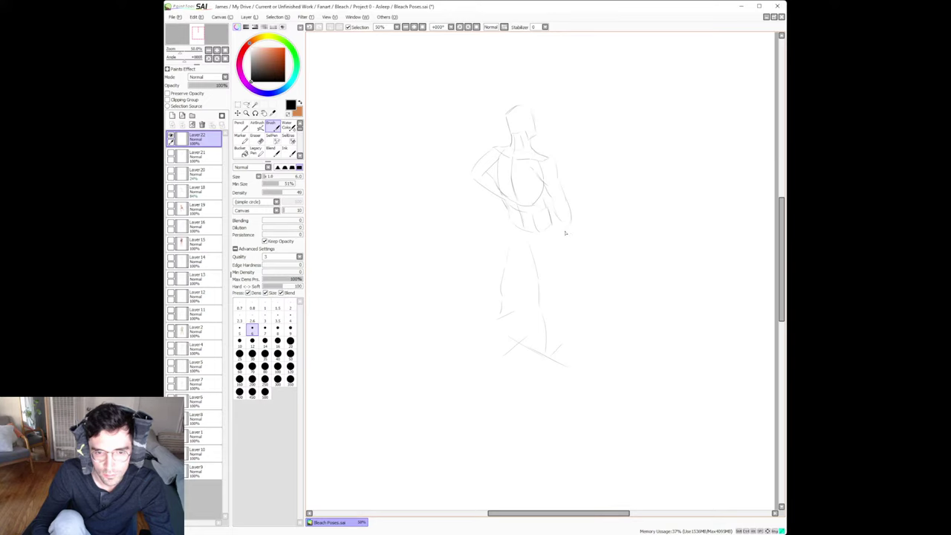
key(e)
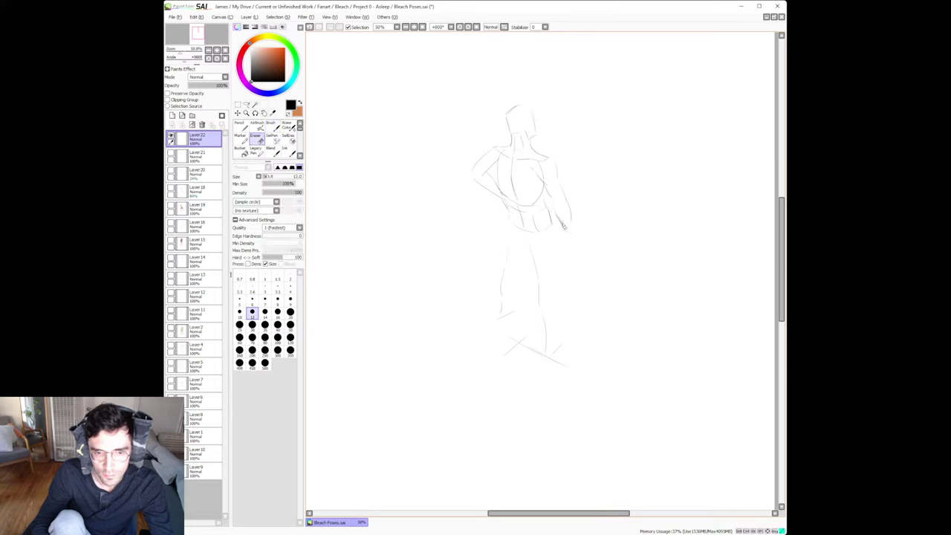
key(b)
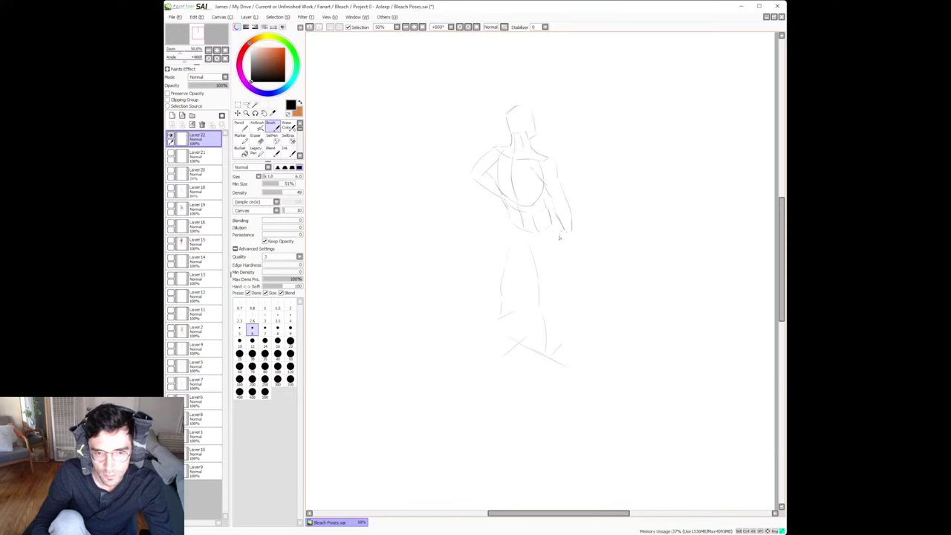
drag(568, 234, 570, 248)
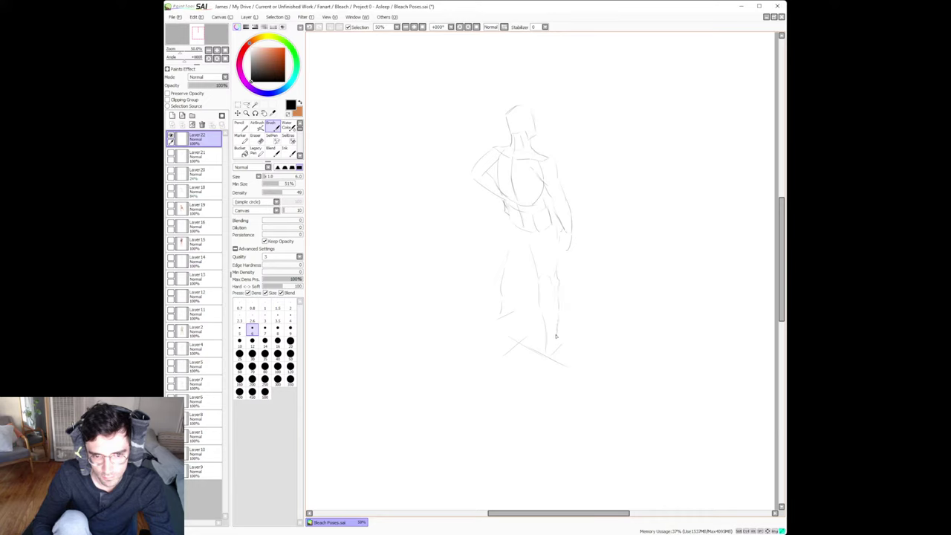
Add the remaining contour lines to both lower legs down to the ankles and outline the left-hand foot.
drag(555, 336, 551, 349)
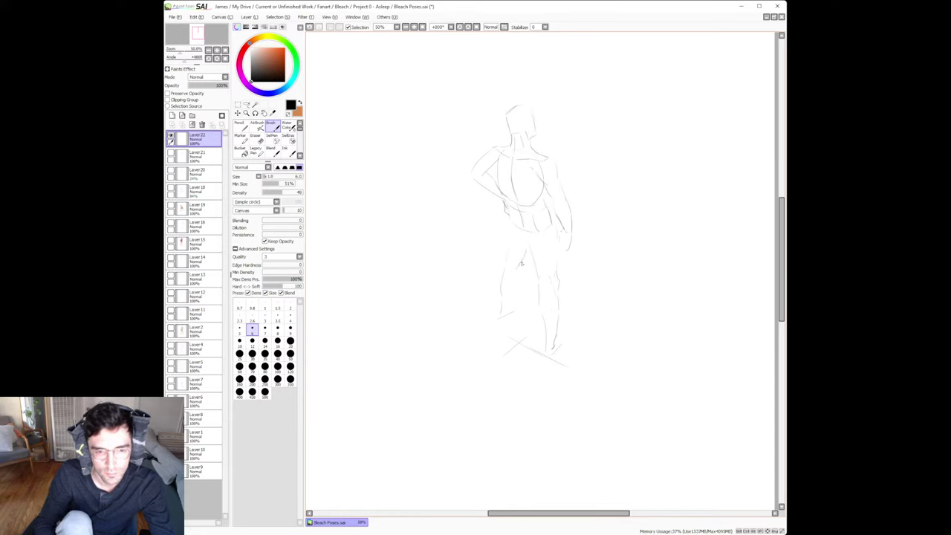
drag(512, 282, 512, 309)
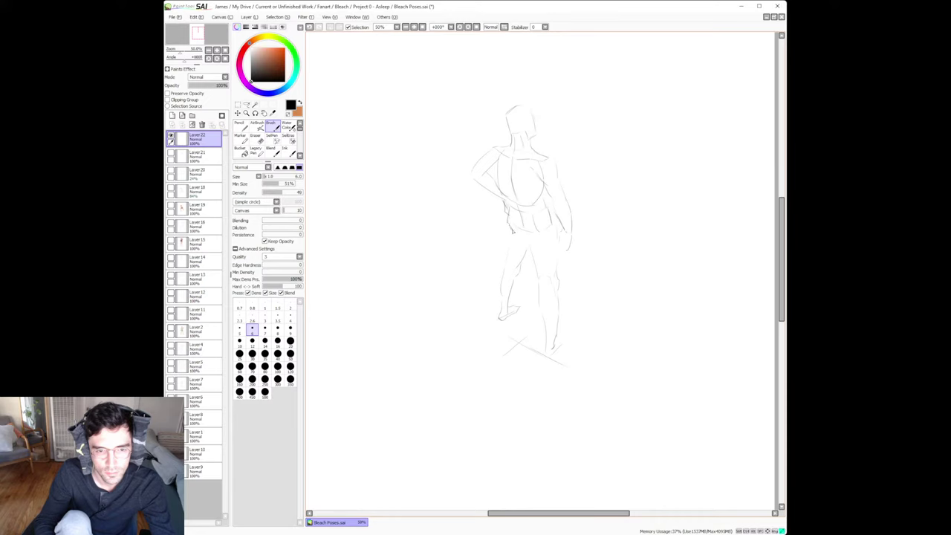
Erase the rough pelvis lines, redraw the buttocks, and add the outer thigh line of the right-hand leg down to the knee.
key(e)
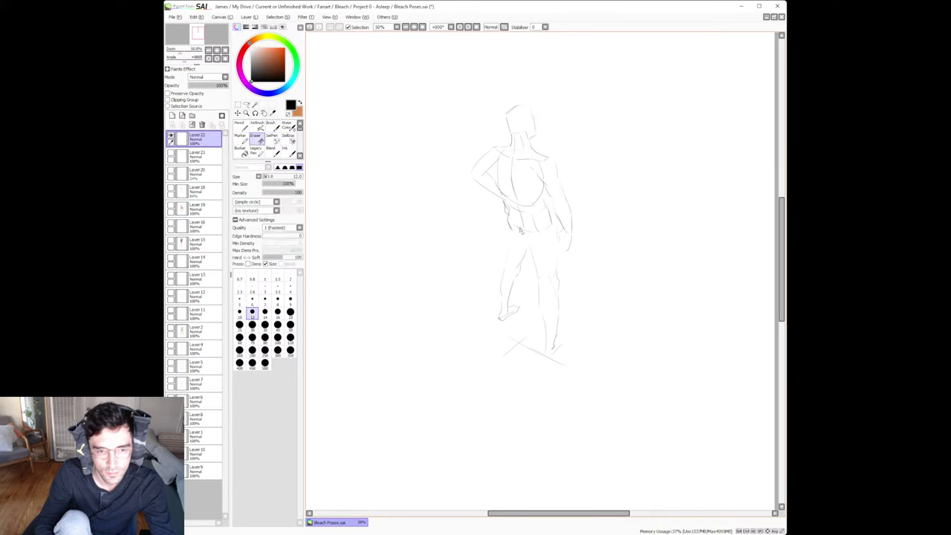
key(b)
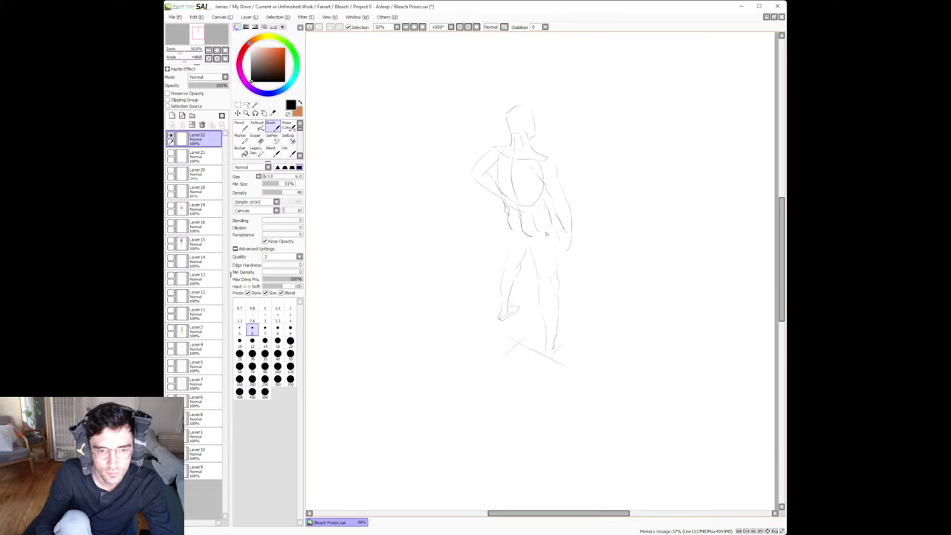
key(e)
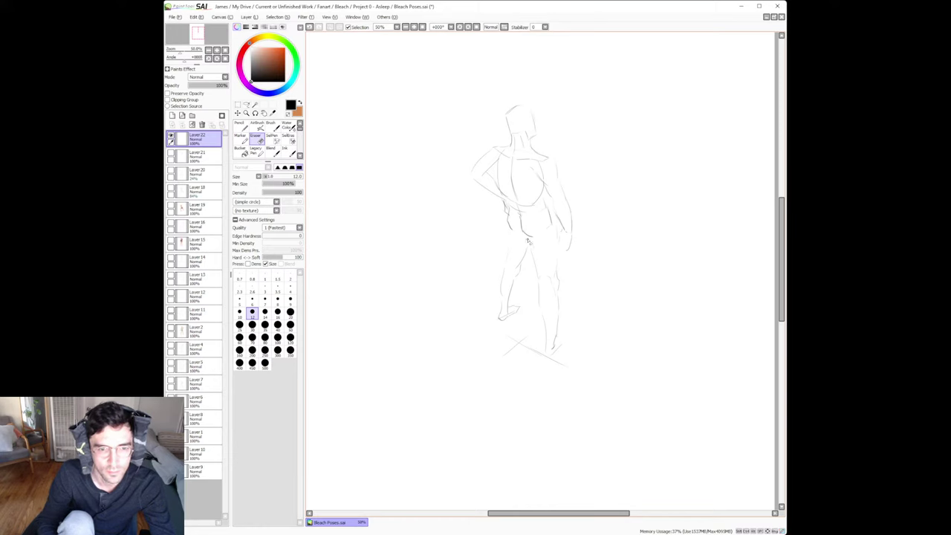
key(b)
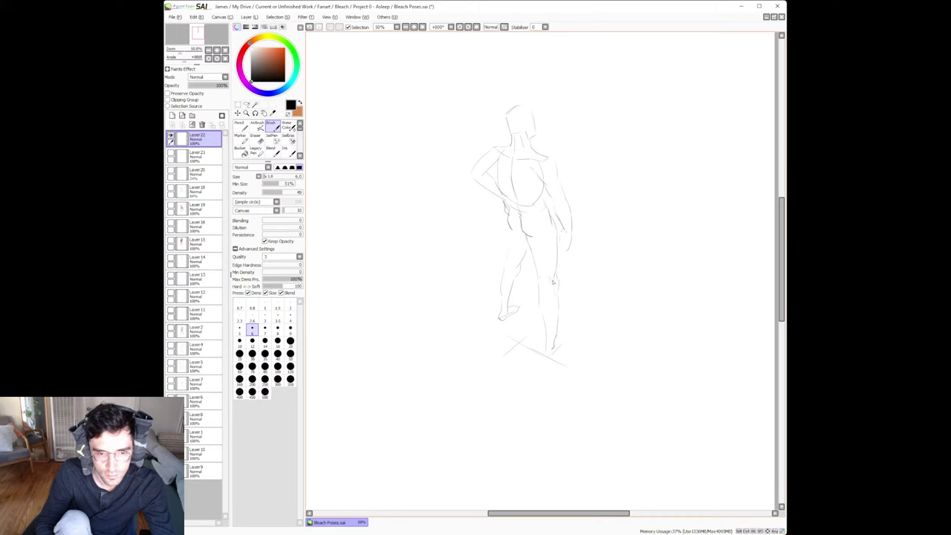
Lighten the inner thigh lines with the Eraser and redraw the left-hand leg's outer contour from the hip down to the calf.
key(e)
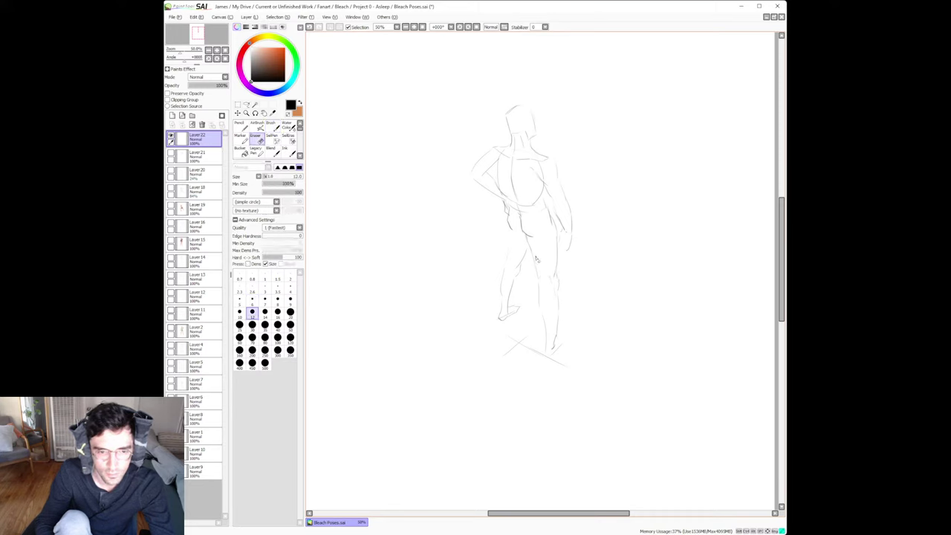
key(b)
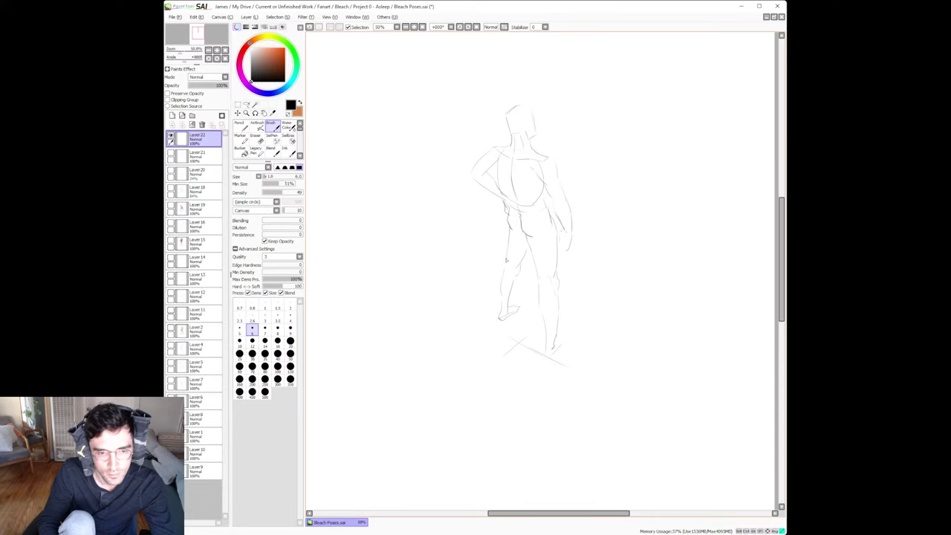
key(e)
key(b)
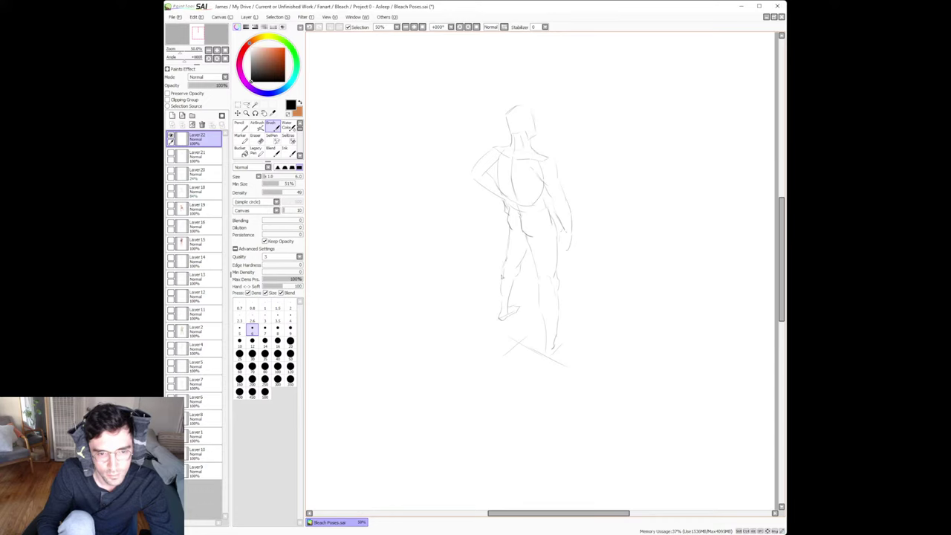
drag(502, 270, 500, 296)
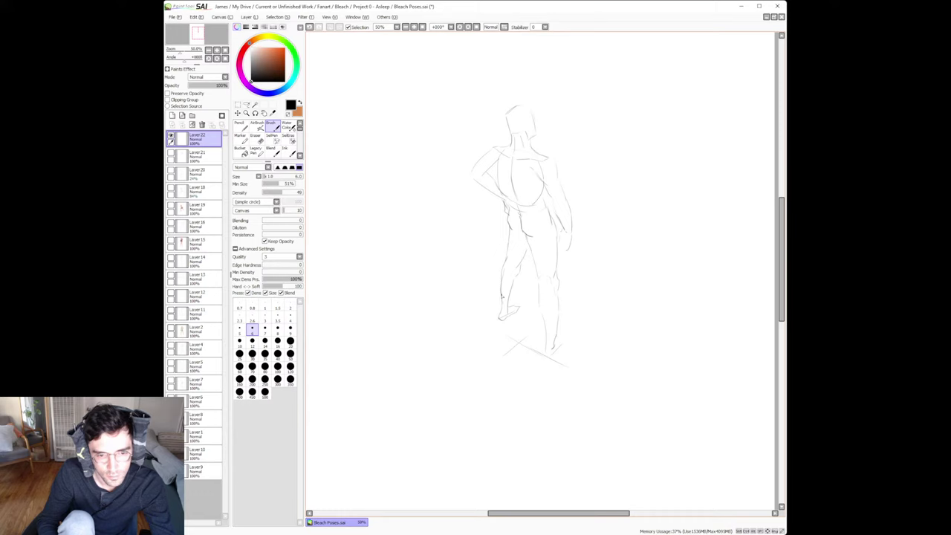
Clean up the contours of both legs with the Eraser and outline the right-hand foot with its heel and sole.
key(e)
key(b)
key(e)
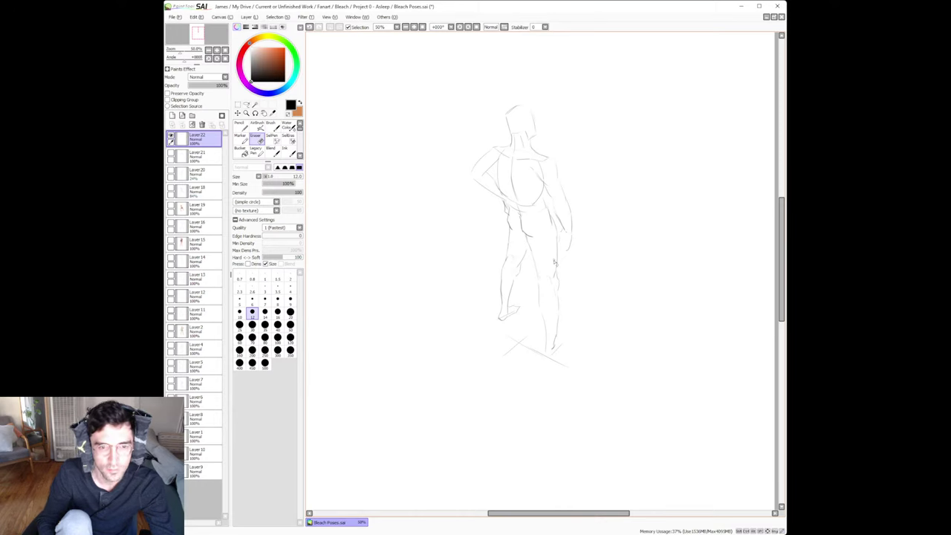
key(b)
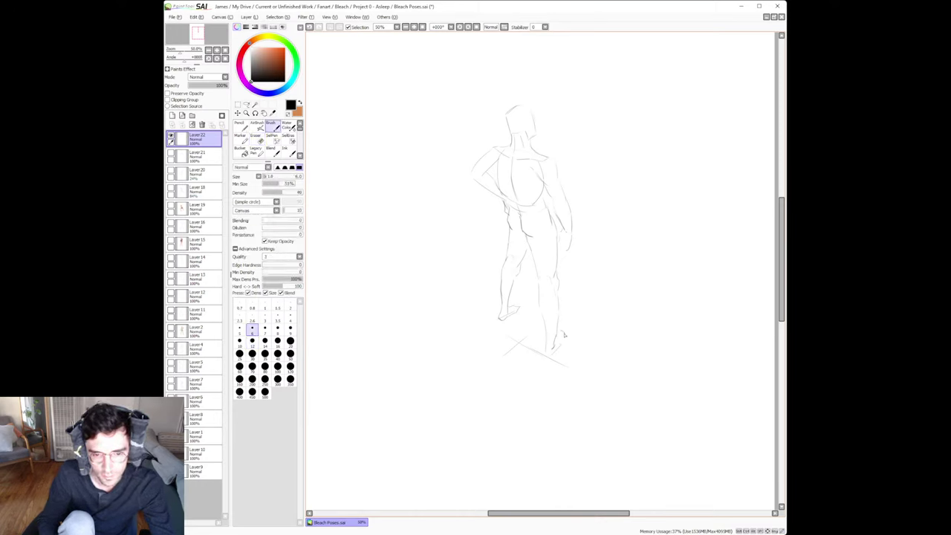
drag(564, 338, 557, 350)
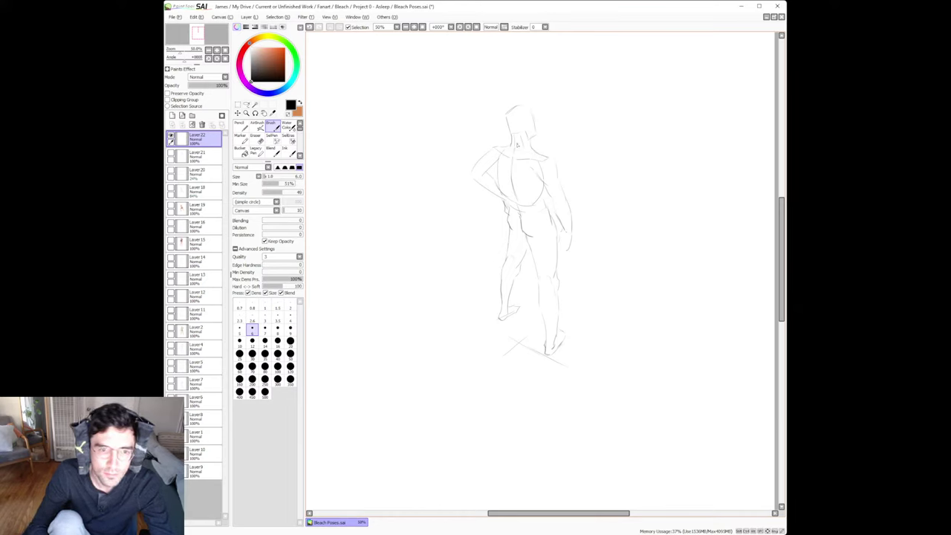
Replace the ribcage line beside the bent arm with a torso contour from armpit to waist, and add a left-hand shoulder blade line.
key(e)
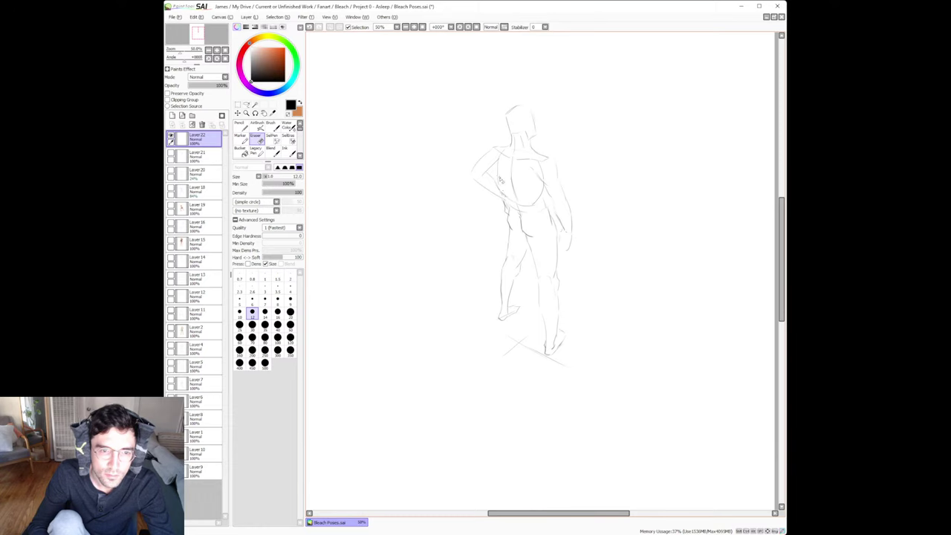
key(b)
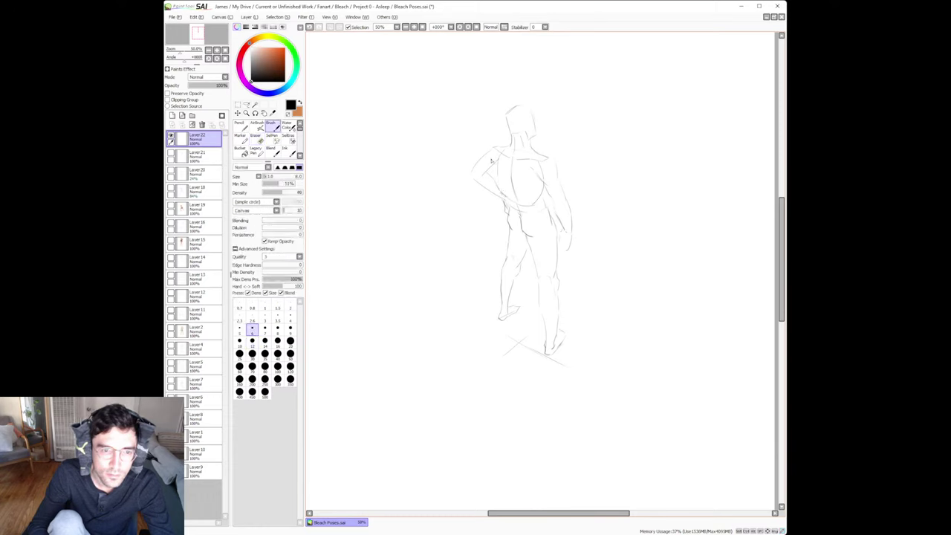
drag(495, 162, 496, 181)
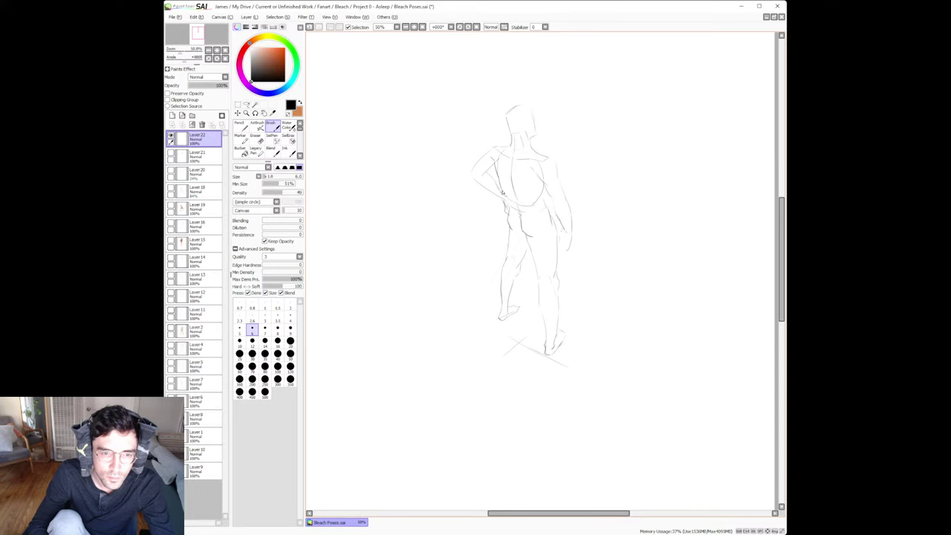
key(e)
key(b)
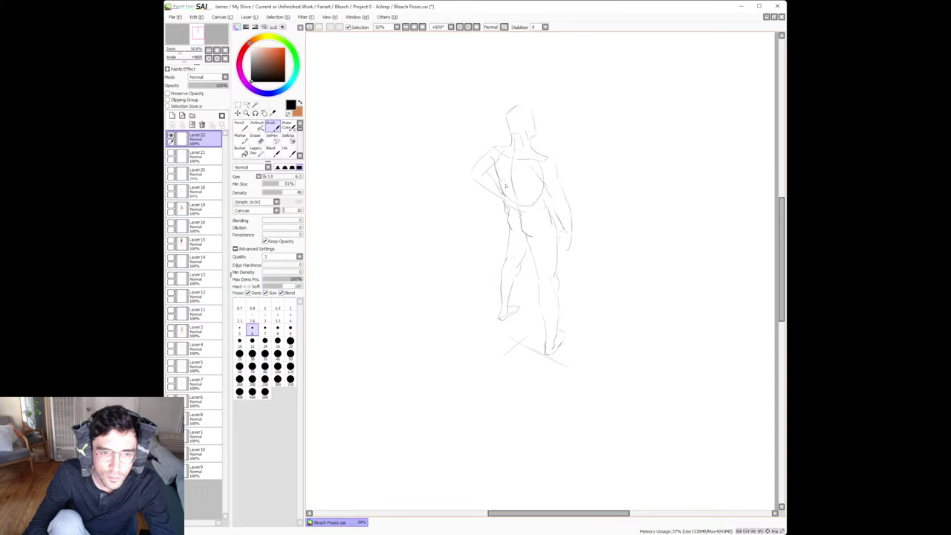
key(e)
key(b)
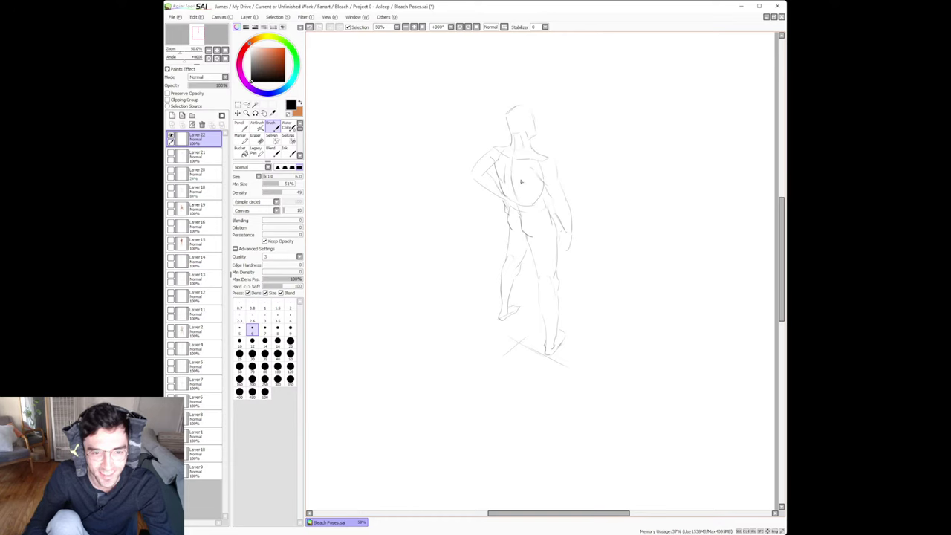
Clean up the line above the buttocks and draw a short curved shoulder blade line on the right-hand half of the back.
key(e)
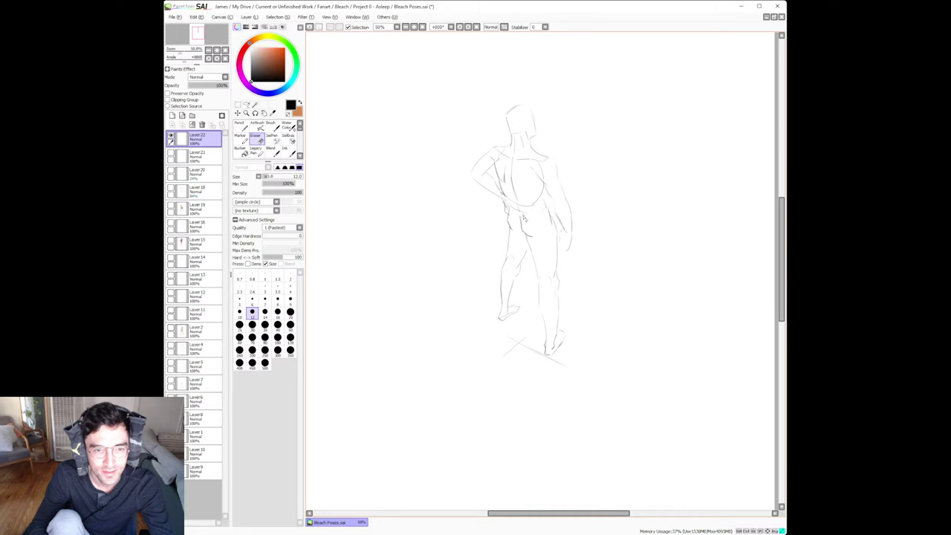
key(b)
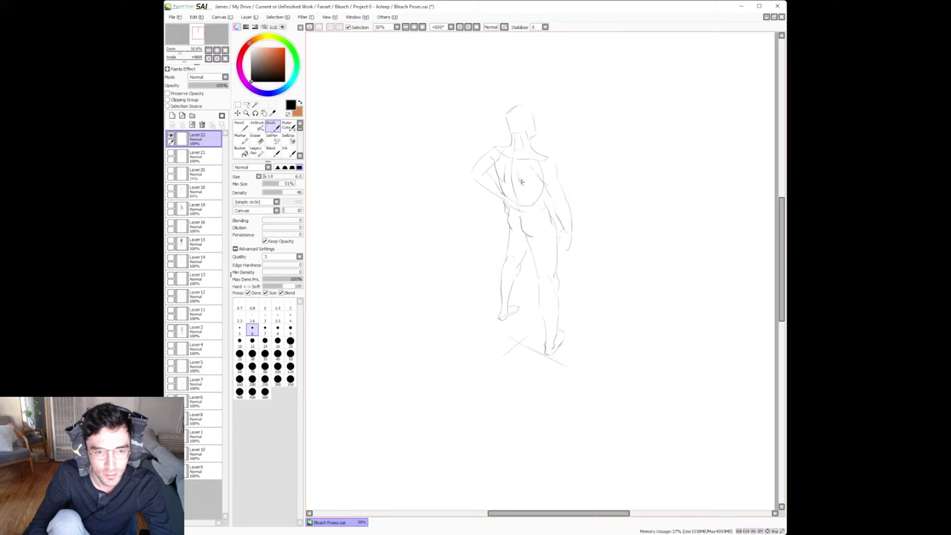
key(e)
key(b)
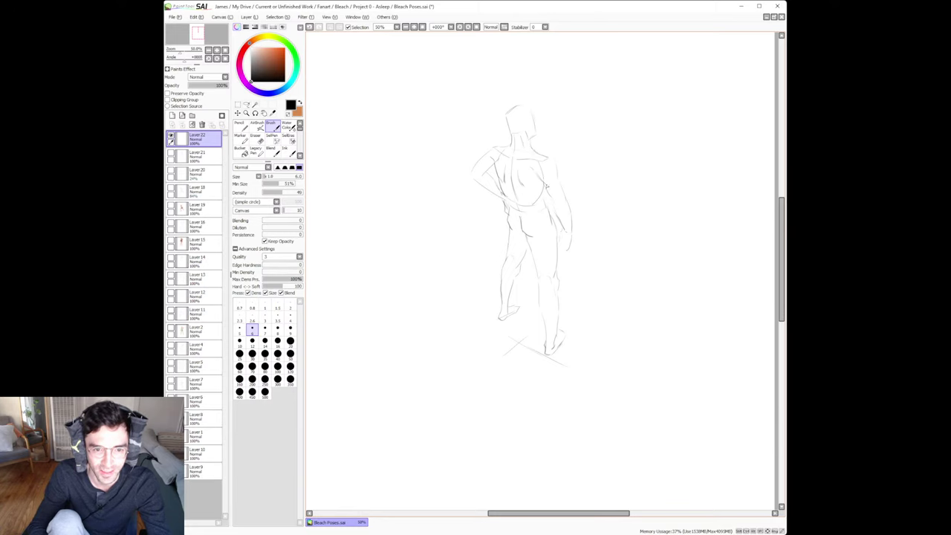
Erase the lower curve of the ribcage and refine the lower back lines and the hand resting on the hip.
key(e)
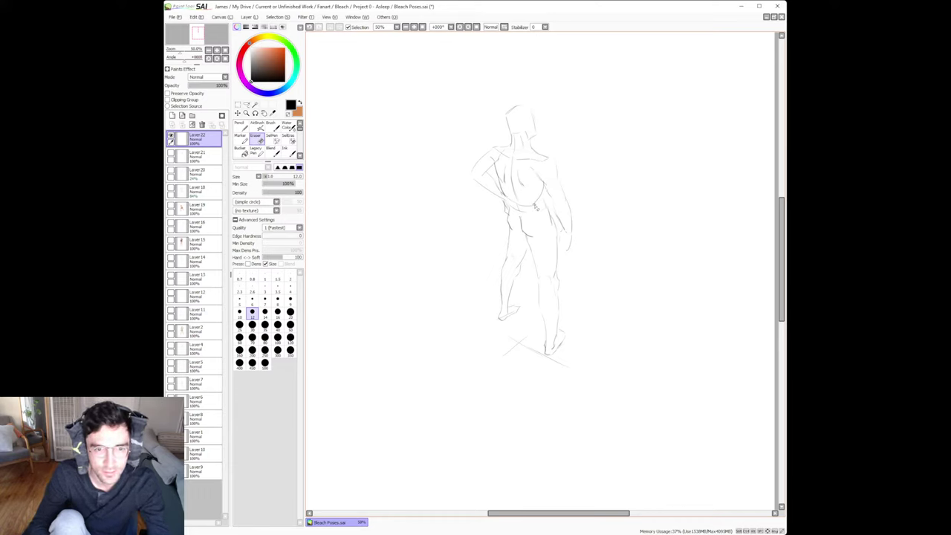
key(b)
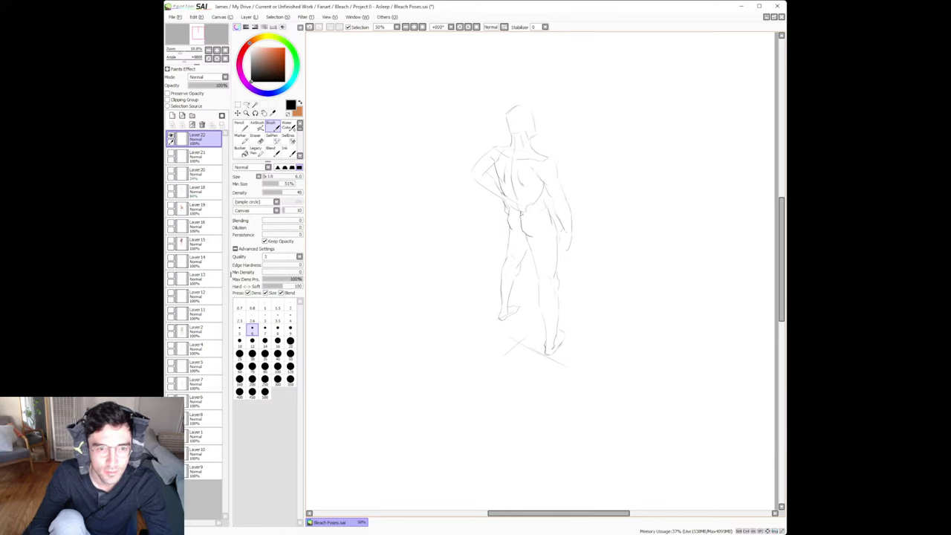
key(e)
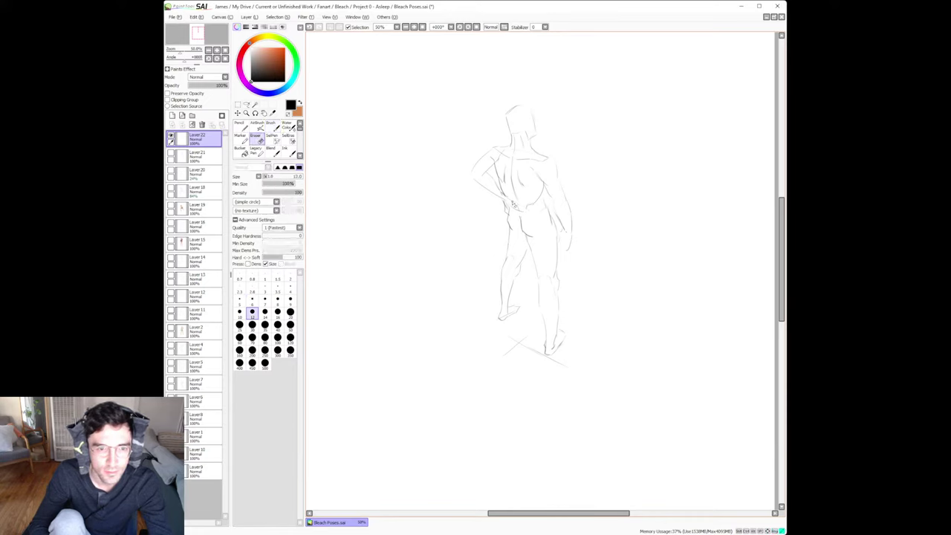
key(b)
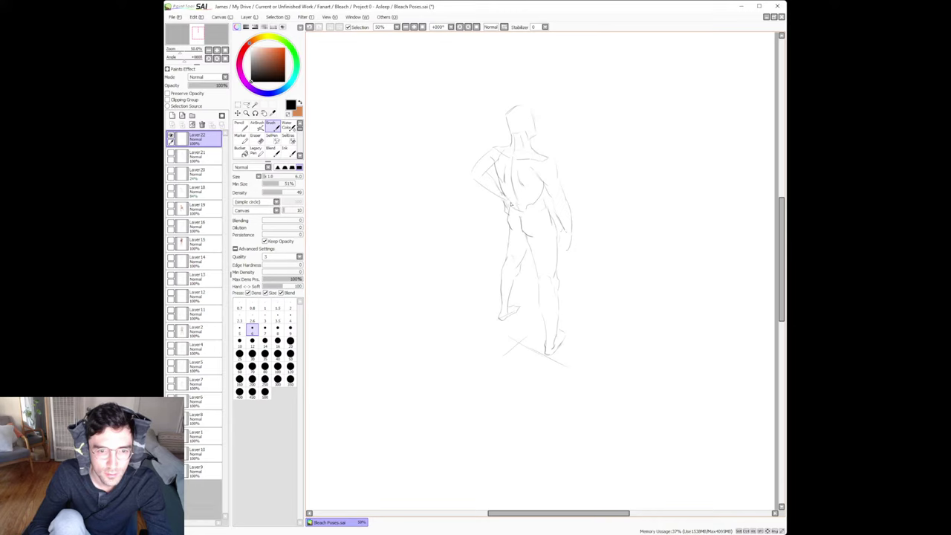
key(e)
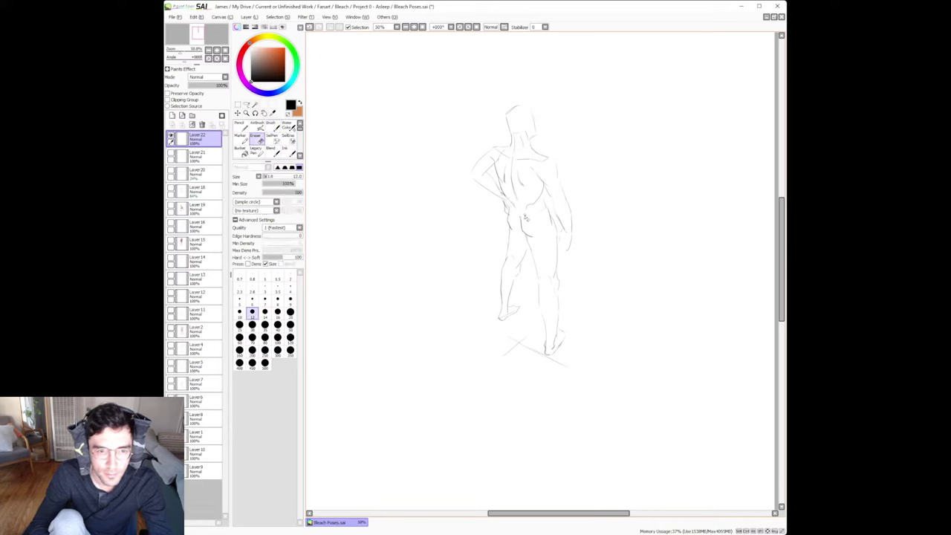
key(b)
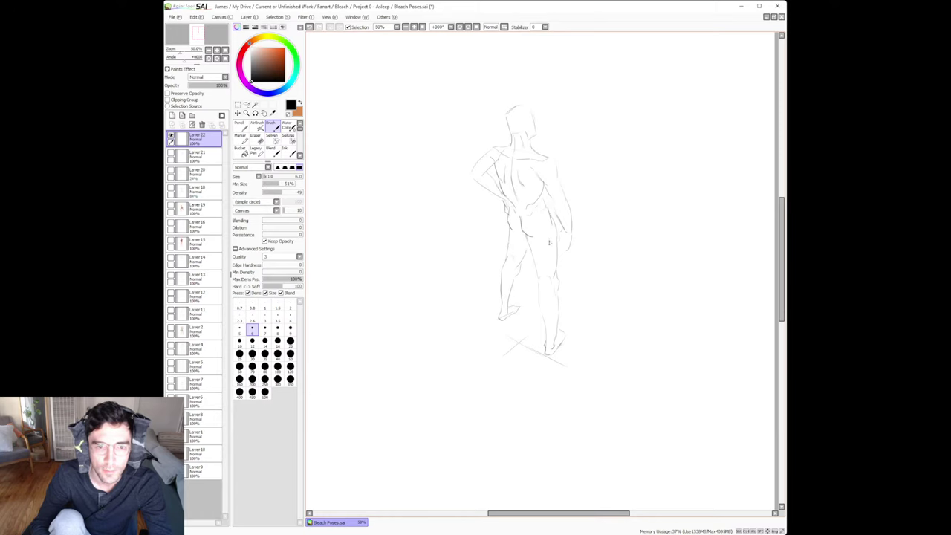
Redraw the bent arm's elbow farther out from the body and clean up its upper arm and forearm lines with the Eraser.
key(e)
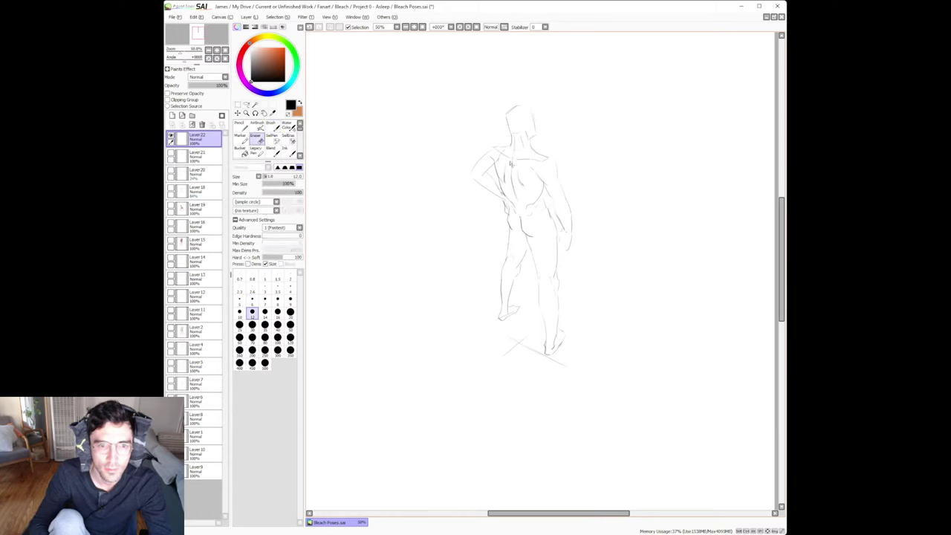
key(b)
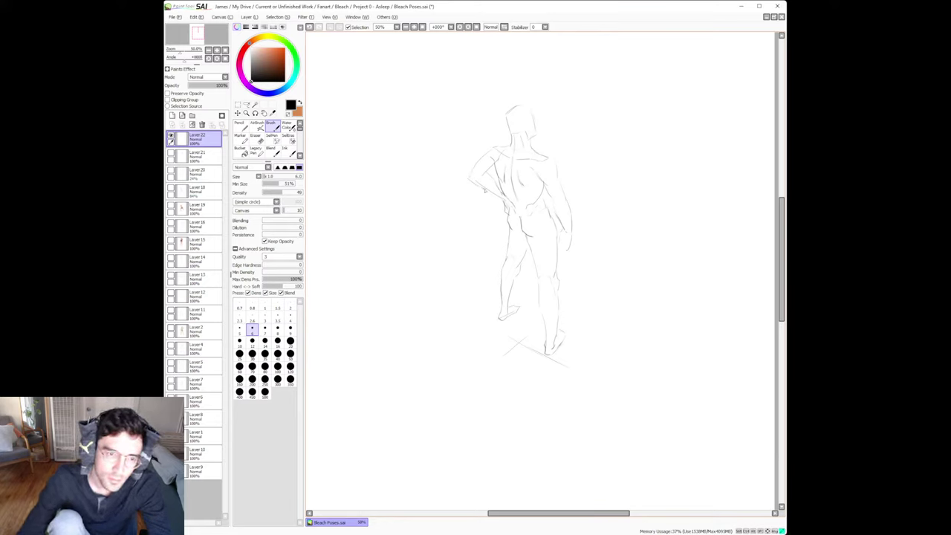
key(e)
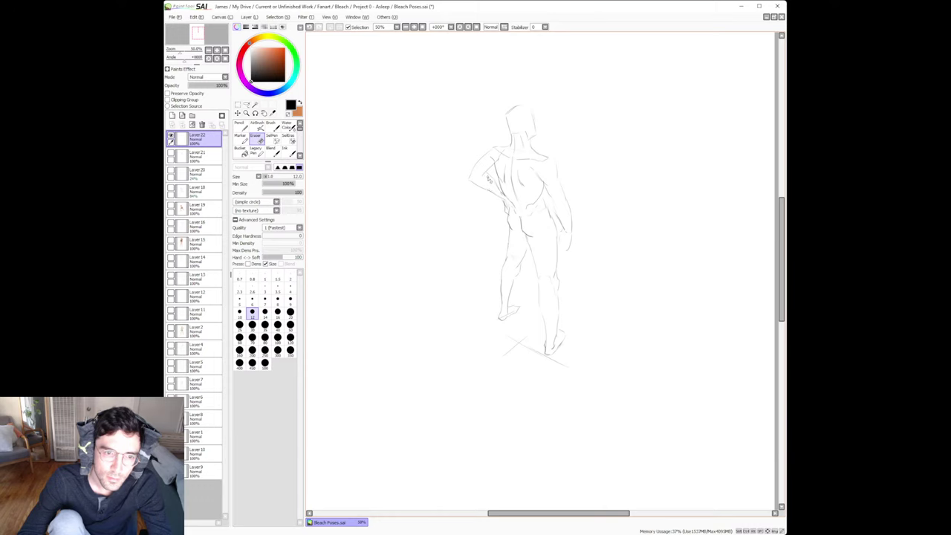
key(b)
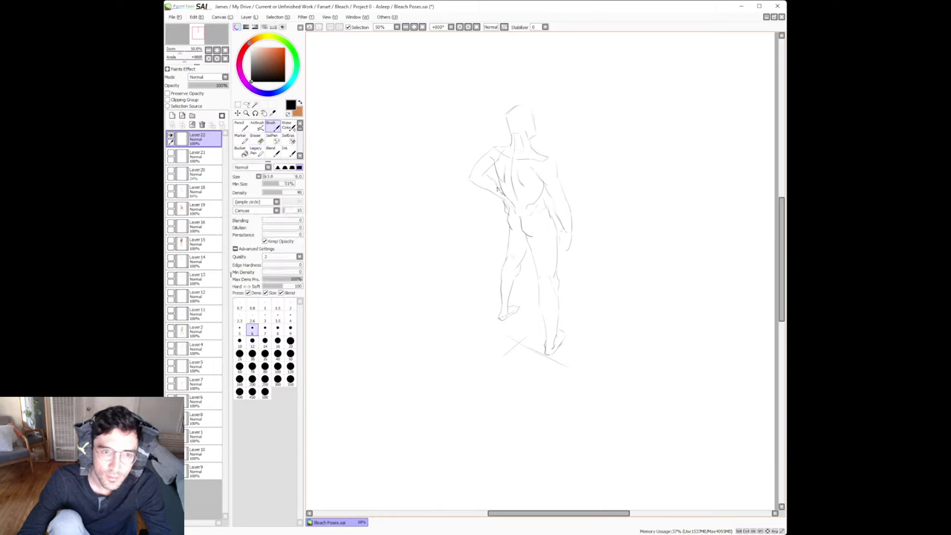
key(e)
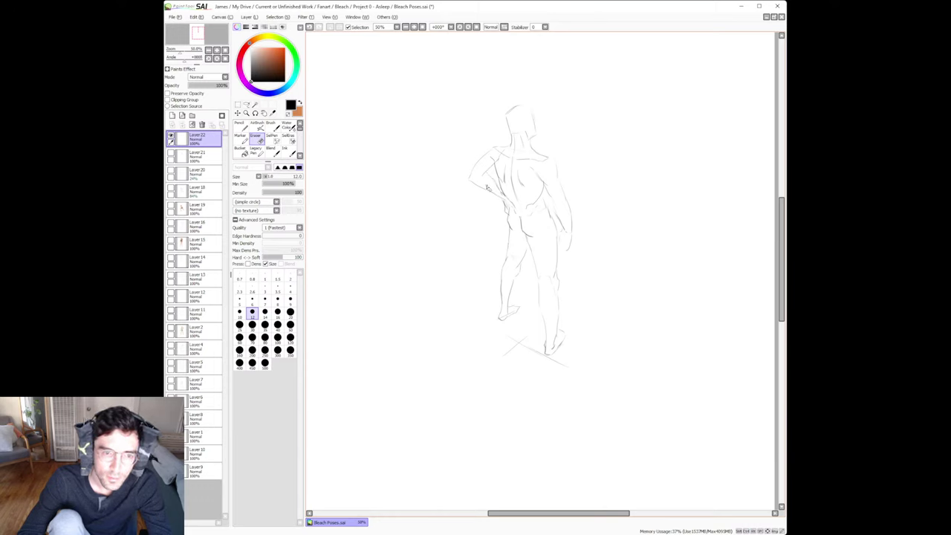
key(b)
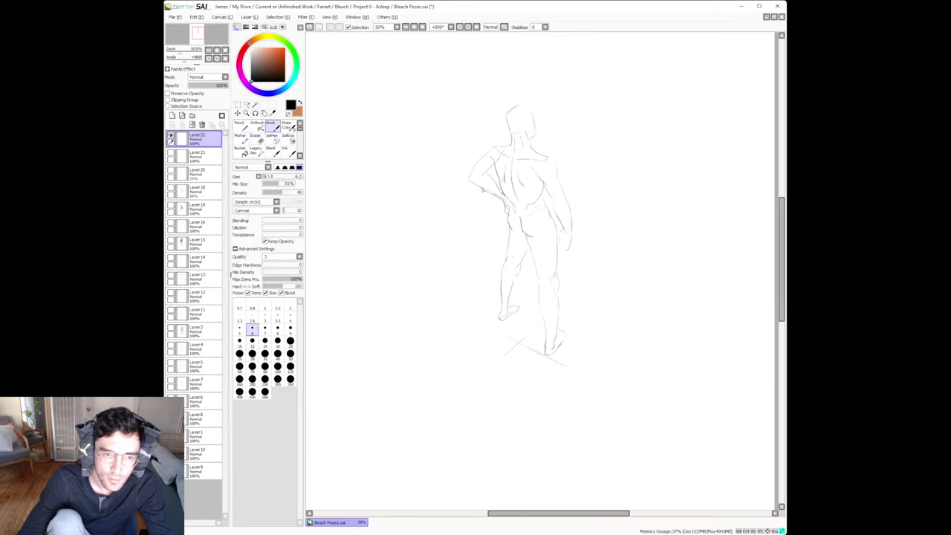
key(e)
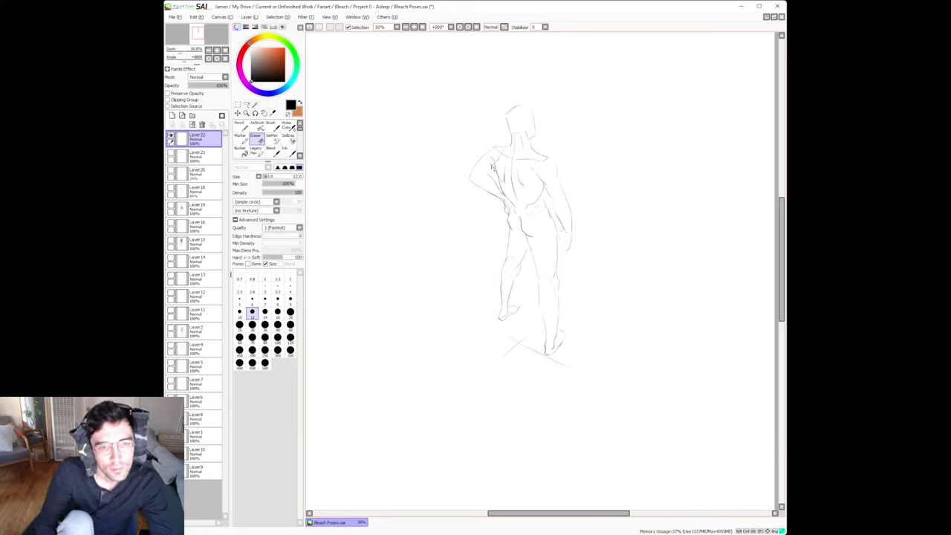
Redraw the left-hand contour and crown of the figure's head as a rounder skull, erasing the old outline.
key(b)
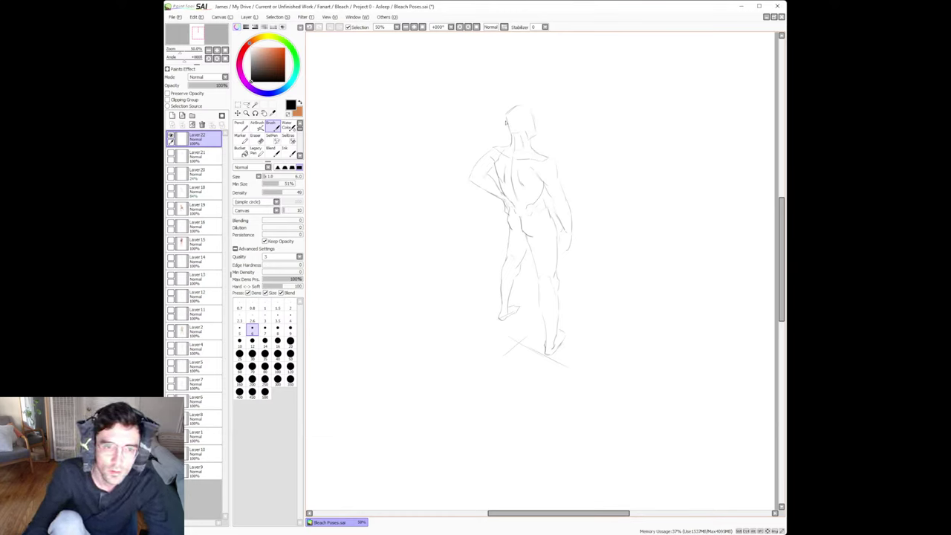
drag(510, 131, 514, 141)
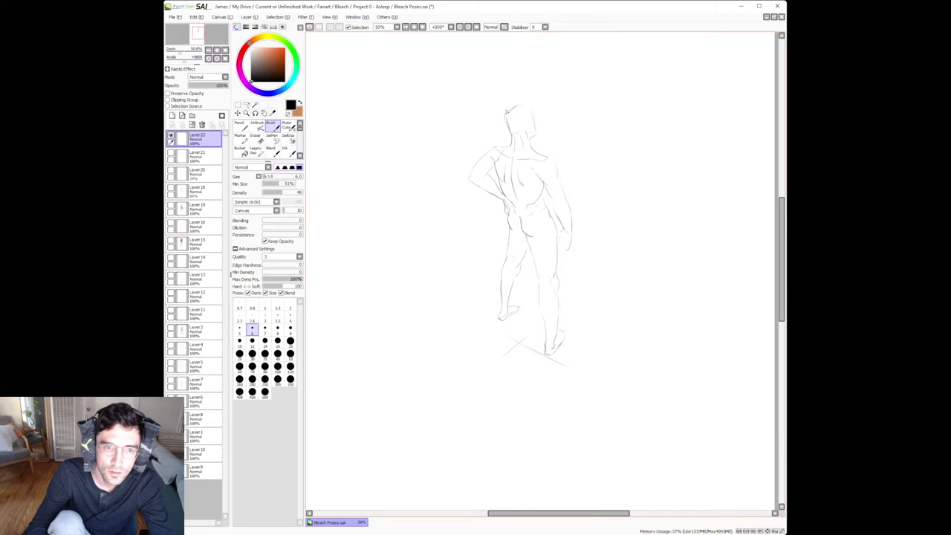
key(e)
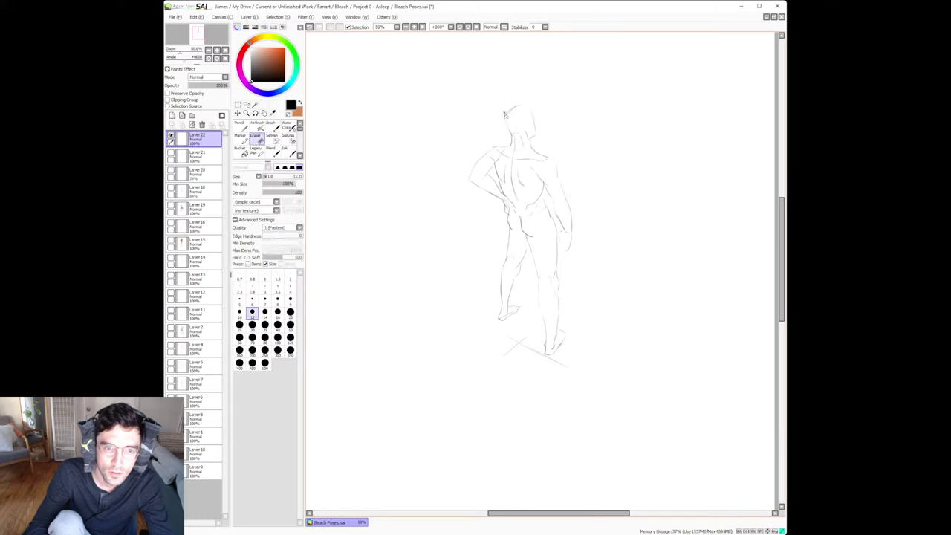
key(b)
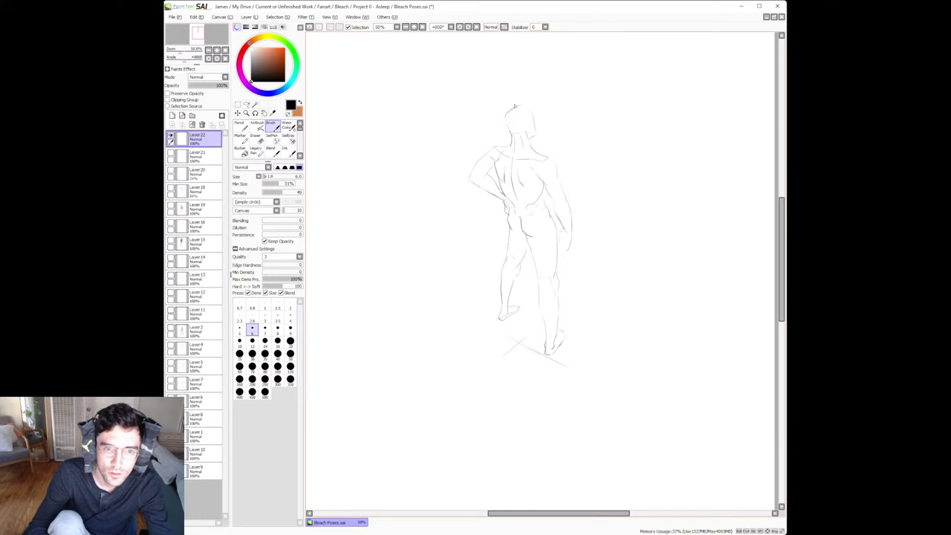
key(e)
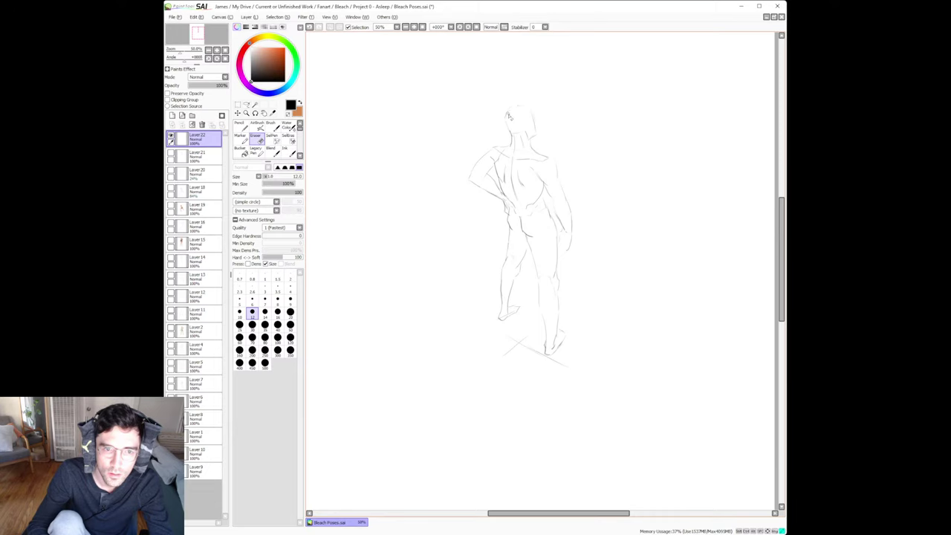
key(b)
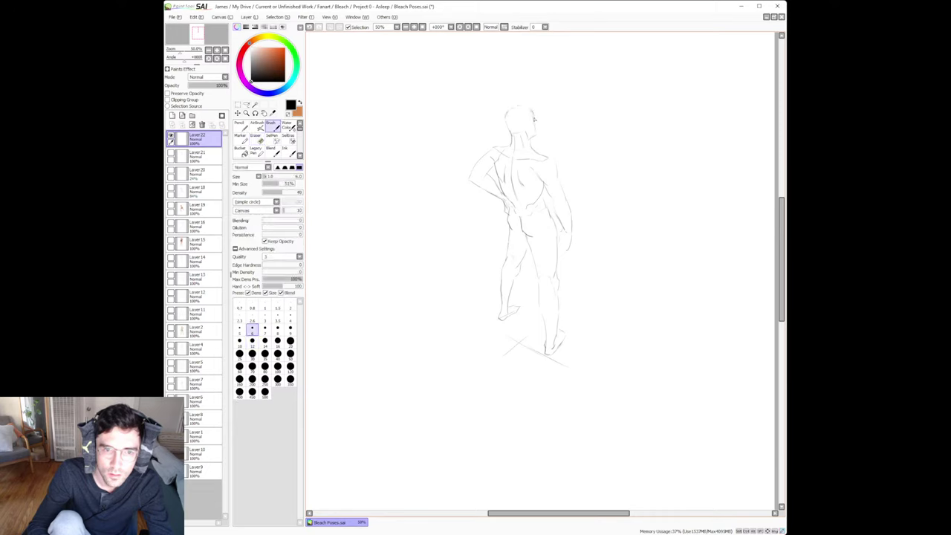
Refine the right-hand side of the head and jaw with the Brush and Eraser, and sketch in the ear.
key(e)
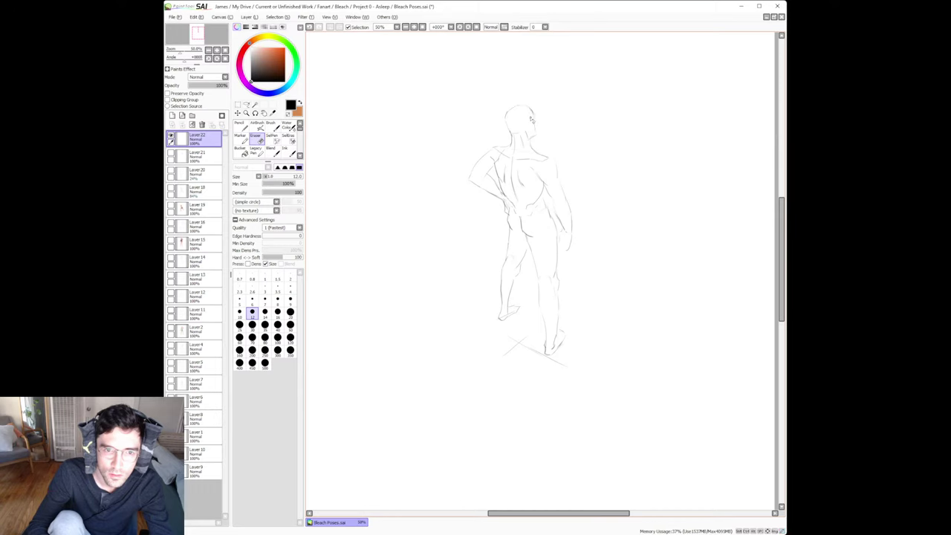
key(b)
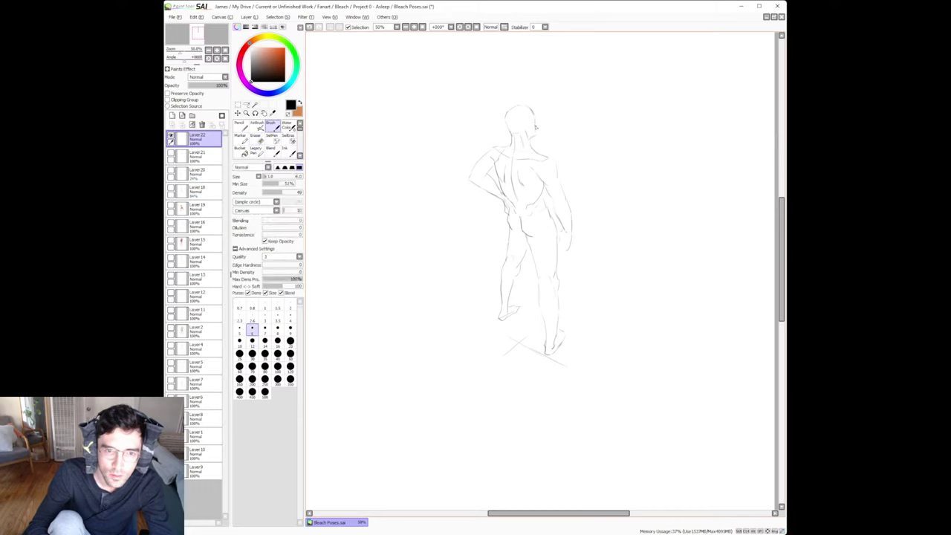
key(e)
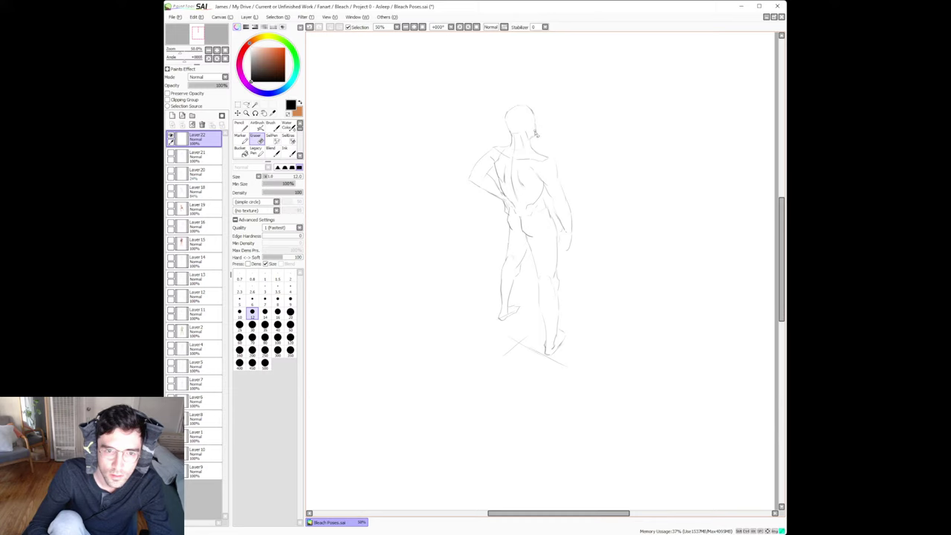
key(b)
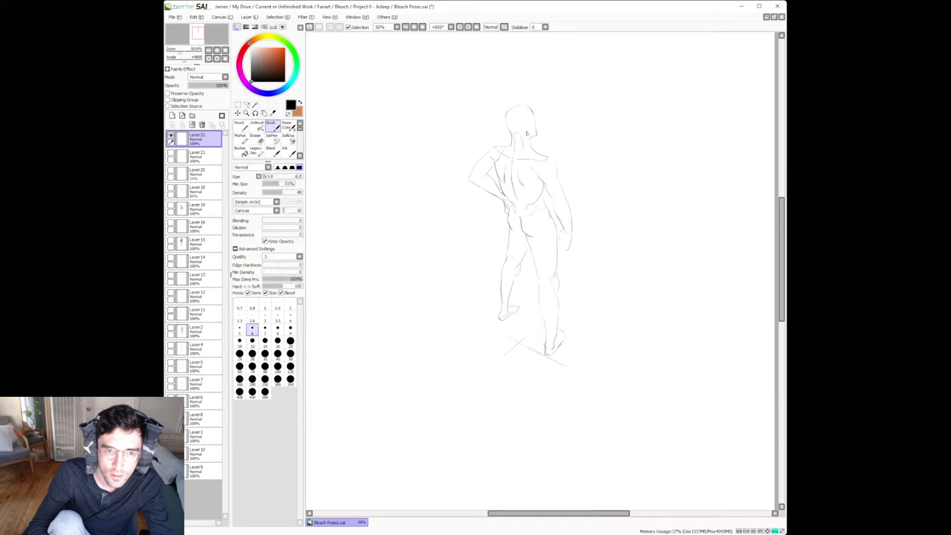
key(ctrl+z)
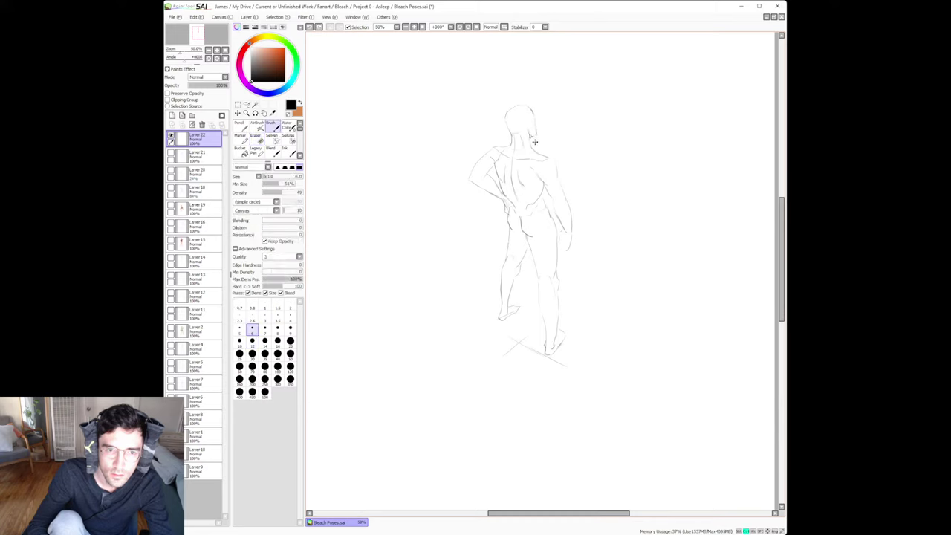
drag(533, 139, 529, 130)
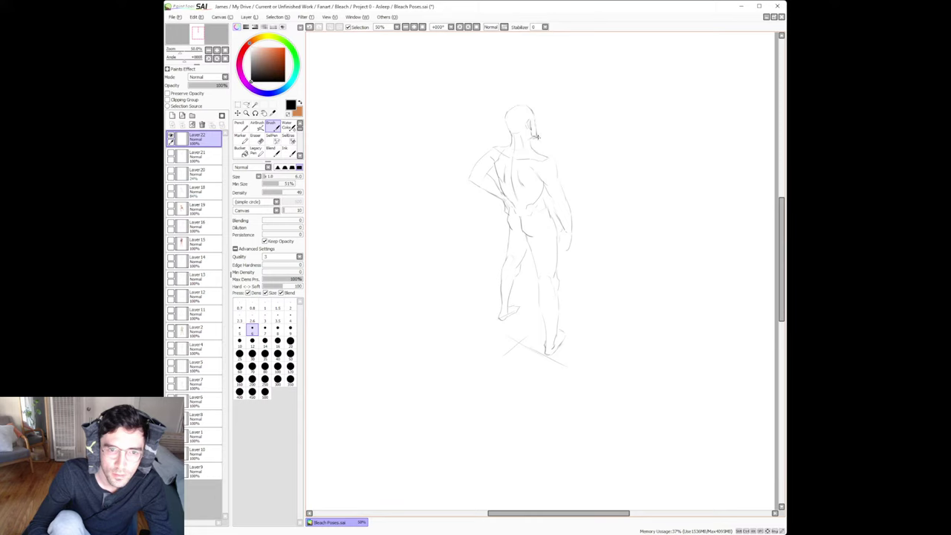
Clean up the ear and the left-hand edge of the head where it meets the neck, darkening the nape line.
key(e)
key(b)
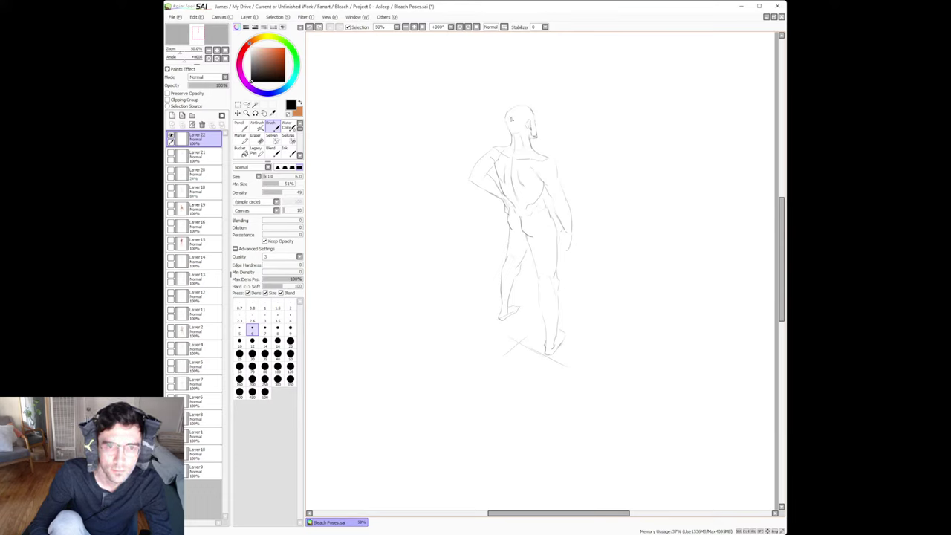
key(e)
key(b)
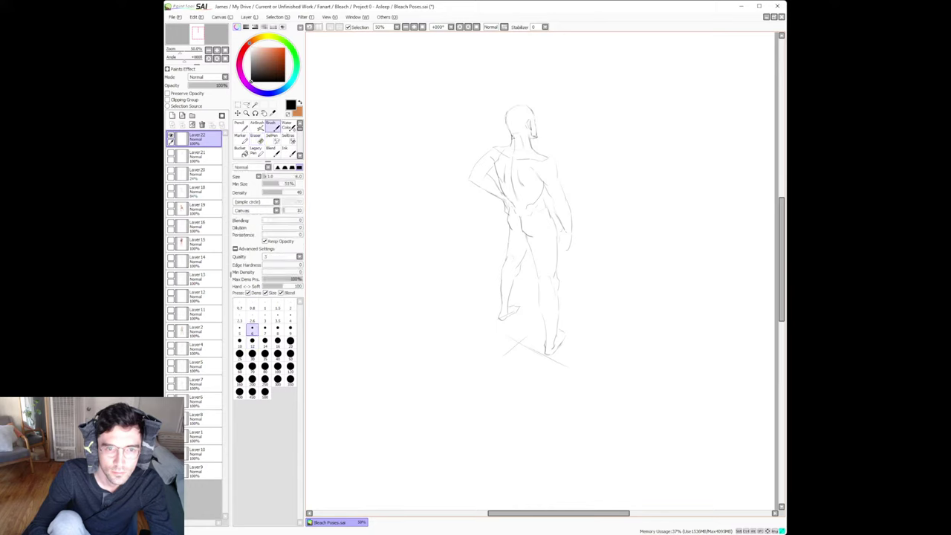
key(e)
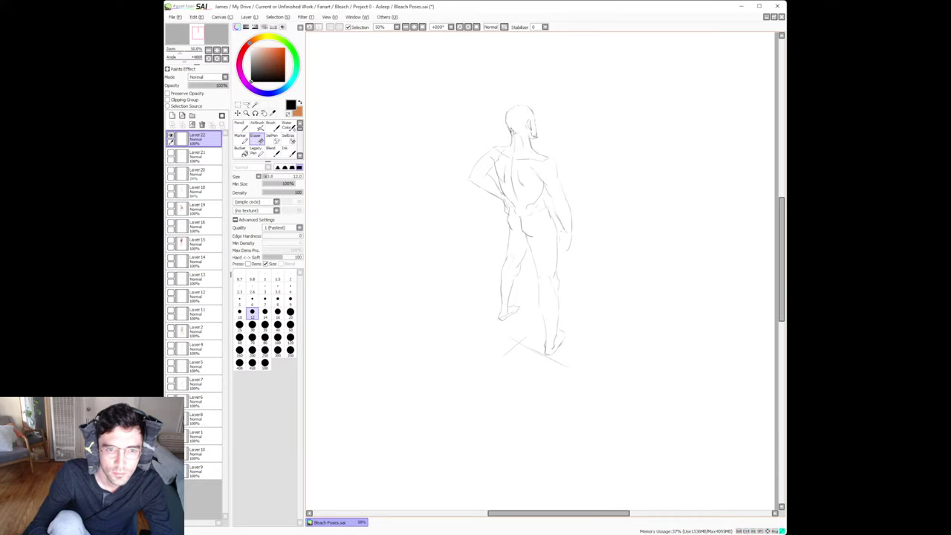
key(b)
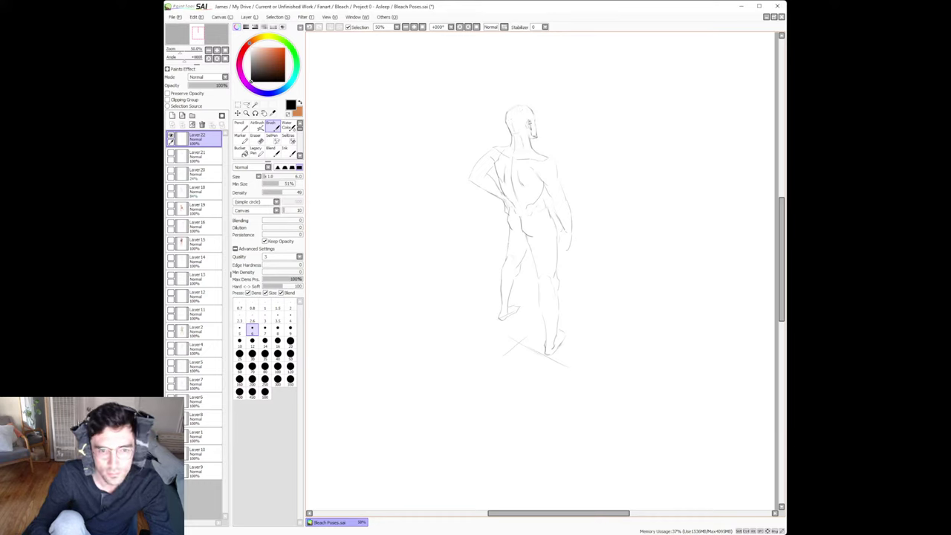
Clean up the neck's slope into the right-hand shoulder and strengthen the line at the top of the spine.
key(e)
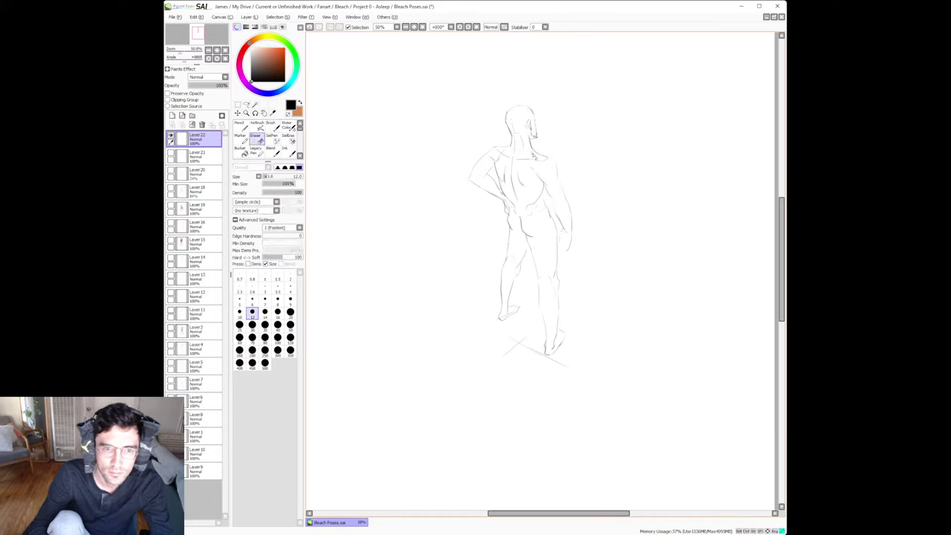
key(b)
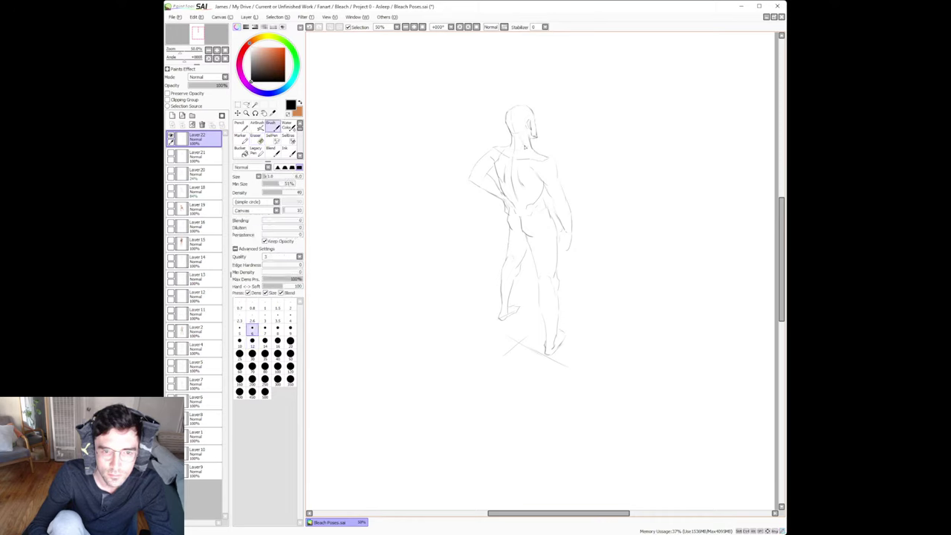
key(e)
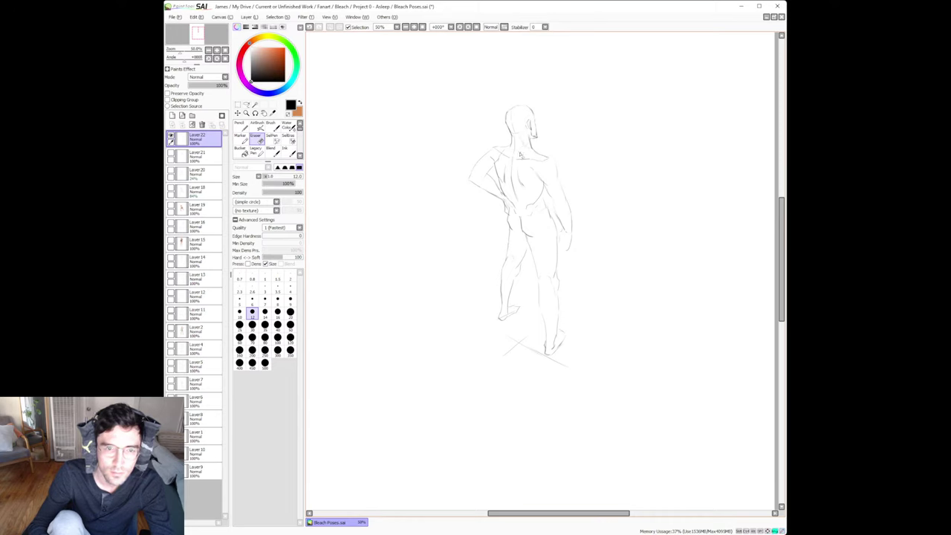
key(b)
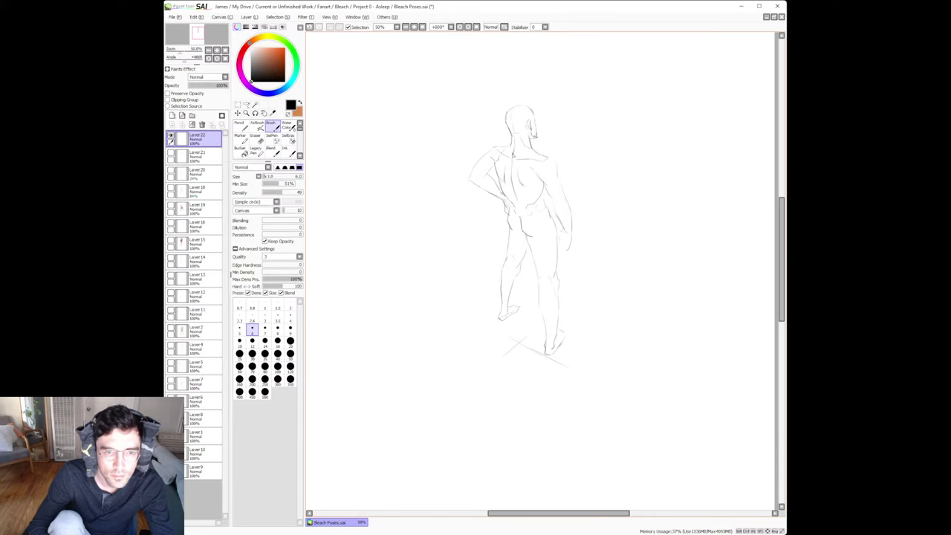
Draw the rounded right-hand shoulder contour and refine the shoulder blade and armpit lines beneath it.
key(e)
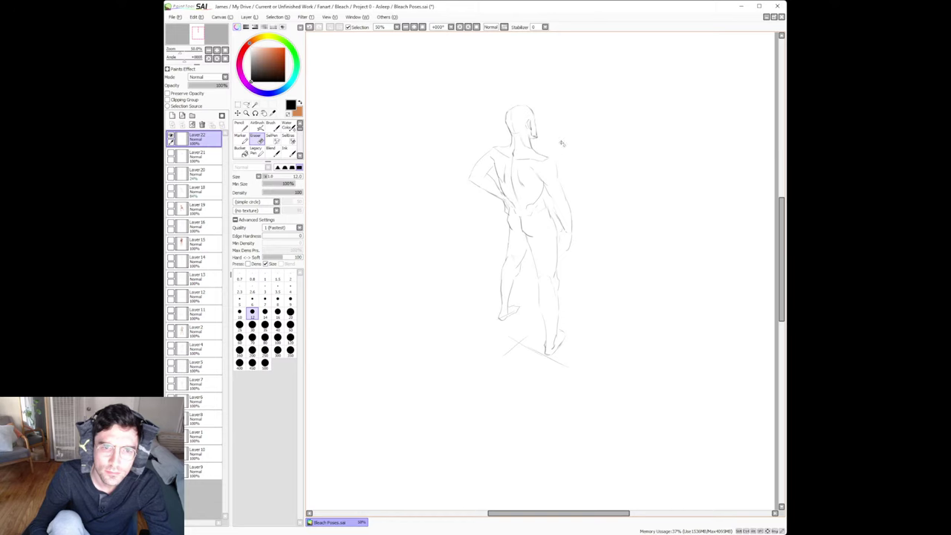
key(b)
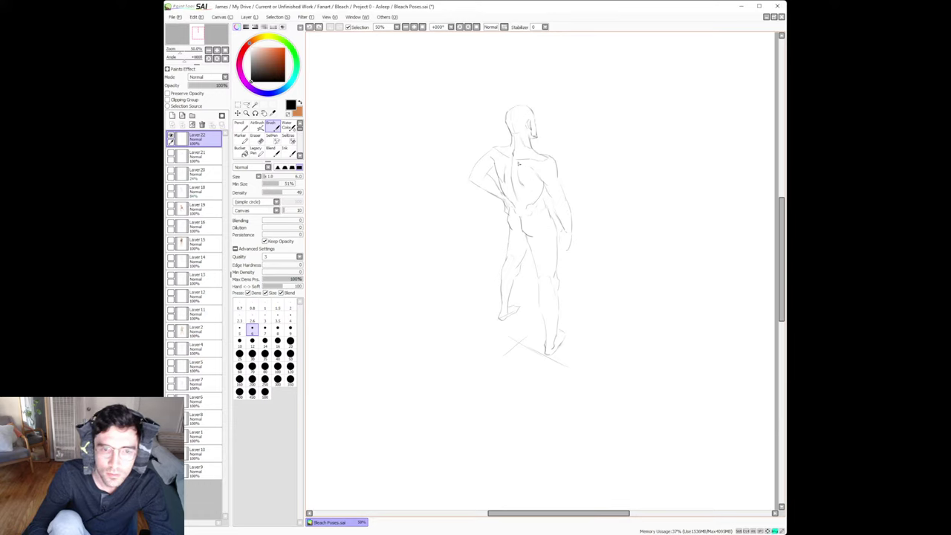
key(e)
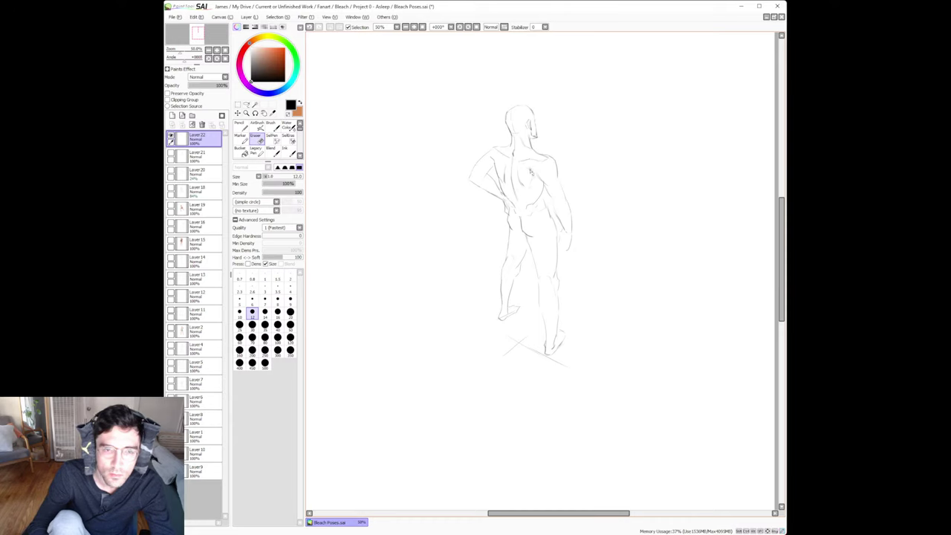
key(b)
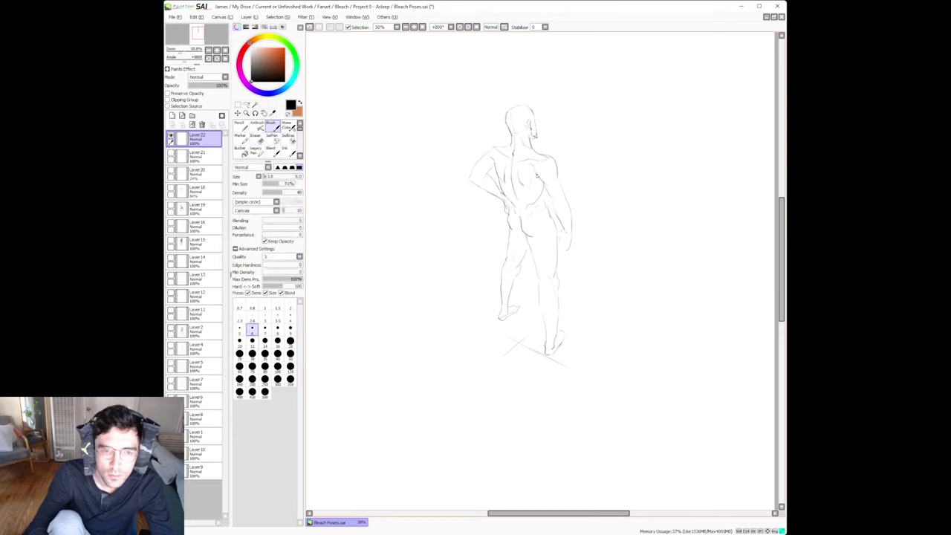
key(e)
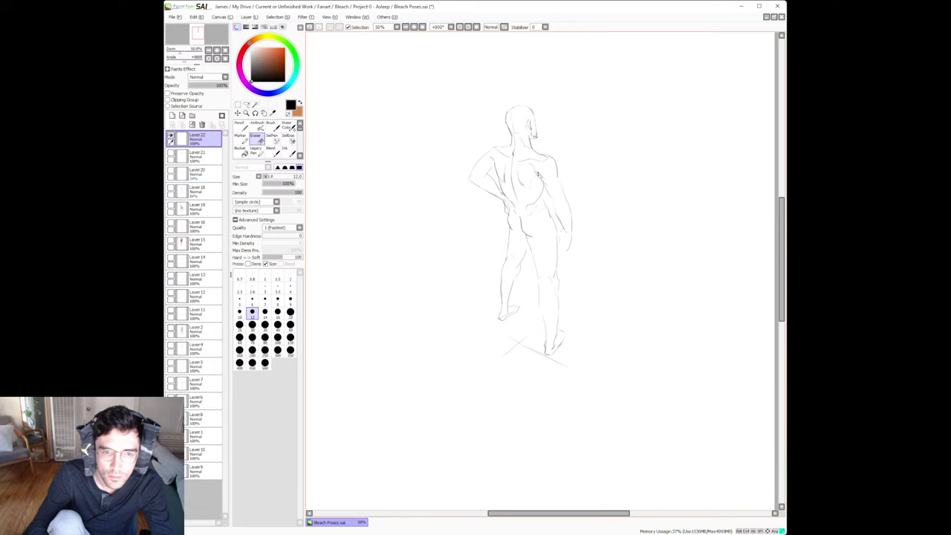
key(b)
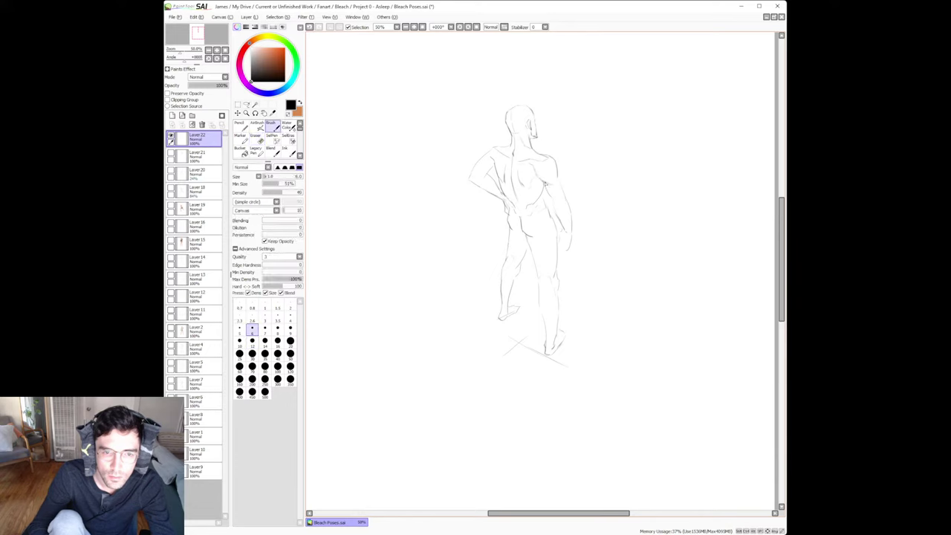
key(e)
key(b)
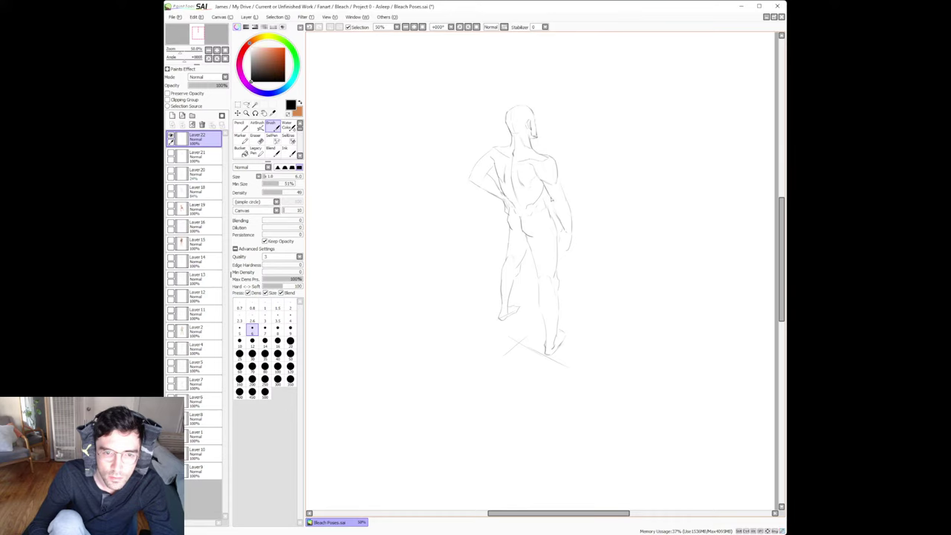
Refine the inner and outer upper arm lines of the hanging arm down to the elbow, erasing stray marks.
key(e)
key(b)
key(e)
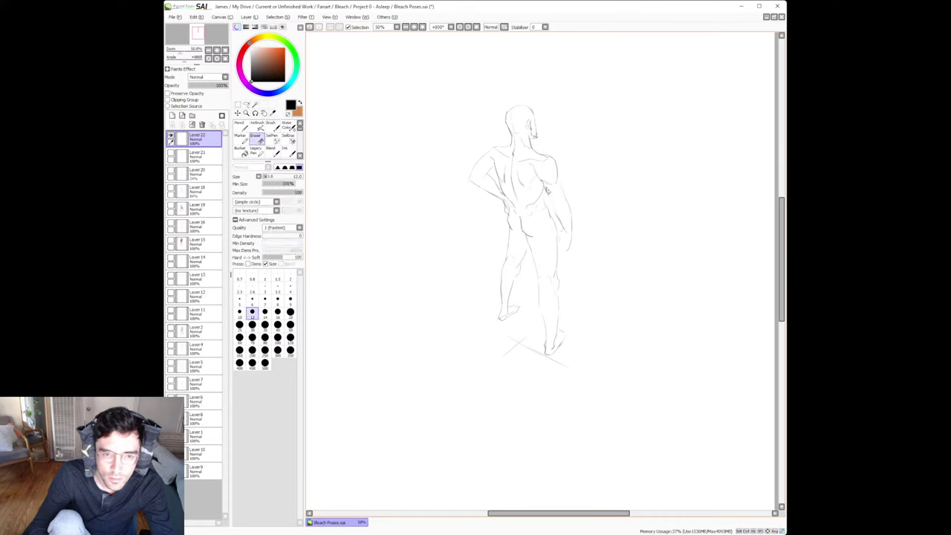
key(b)
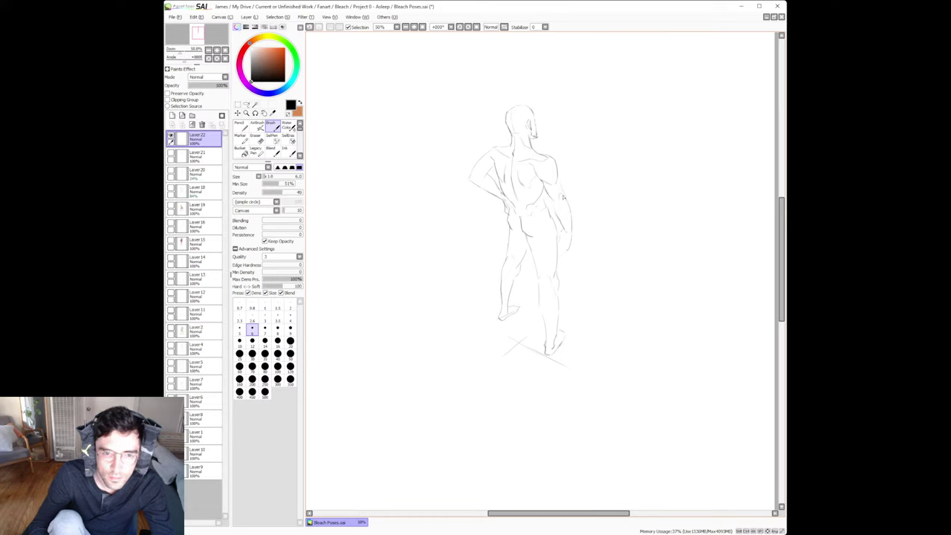
key(e)
key(b)
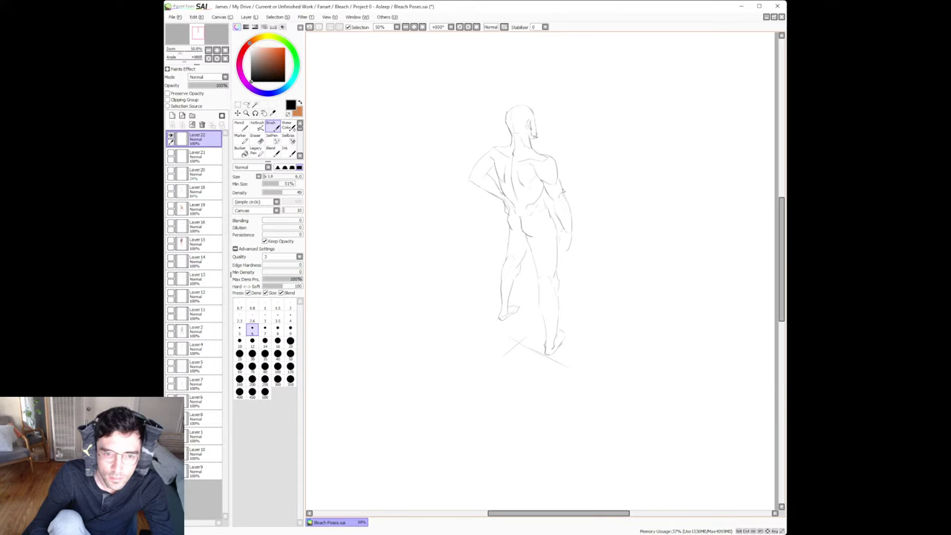
Redraw the hanging arm's elbow and forearm contours down to the wrist and clean them up with the Eraser.
key(e)
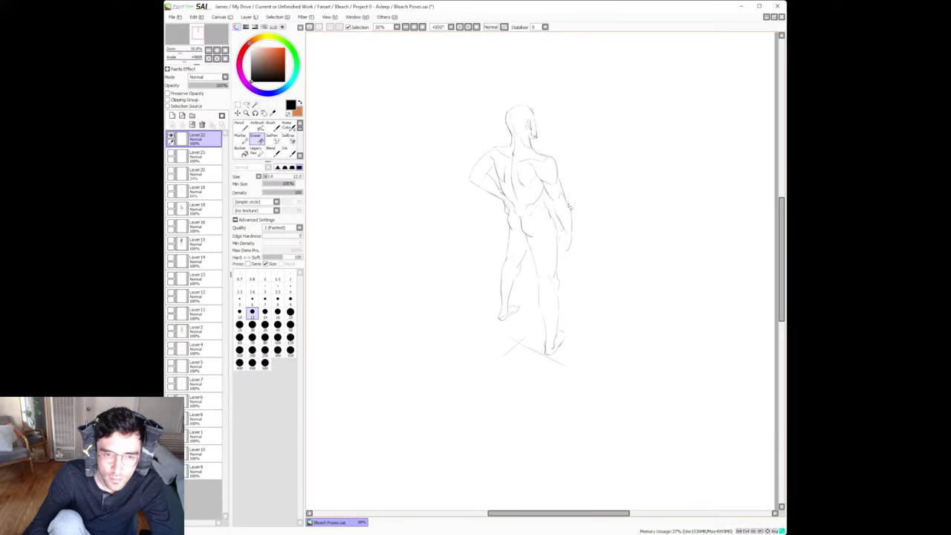
key(b)
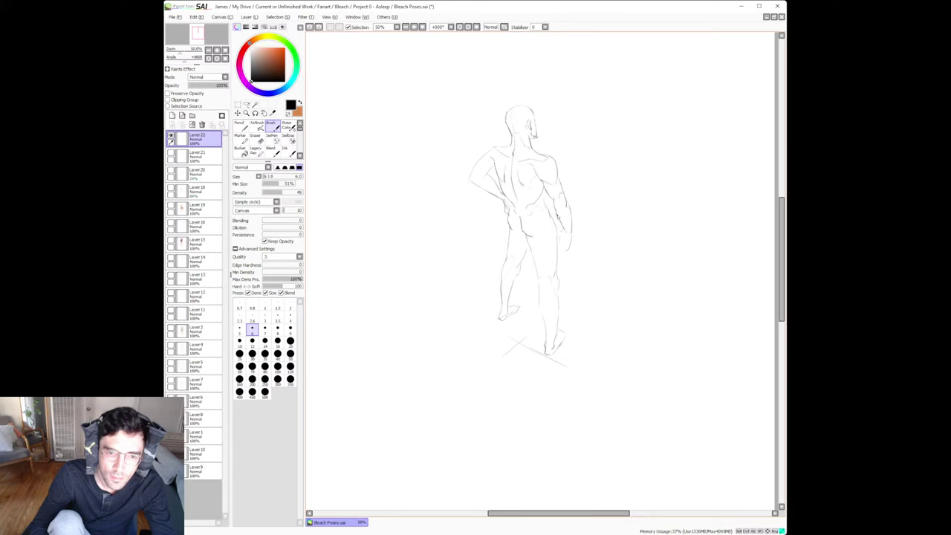
key(e)
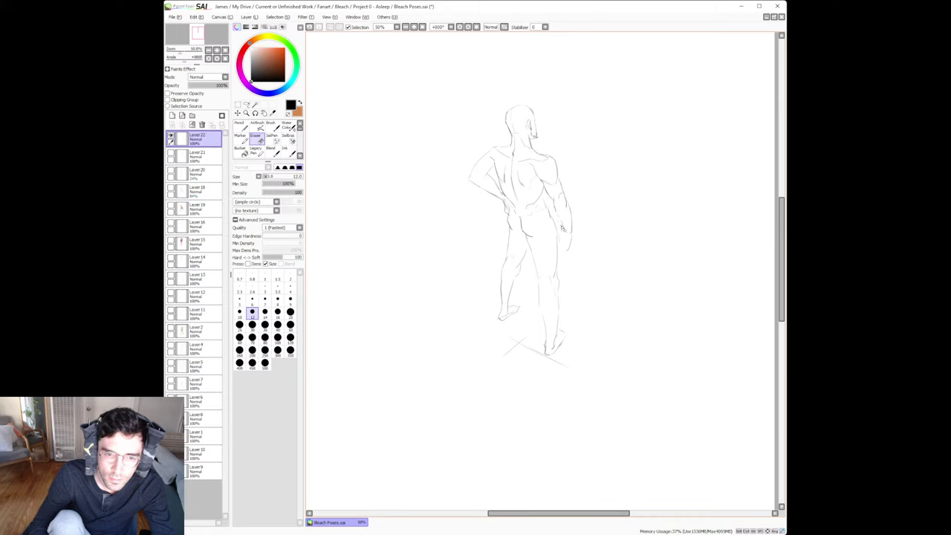
key(b)
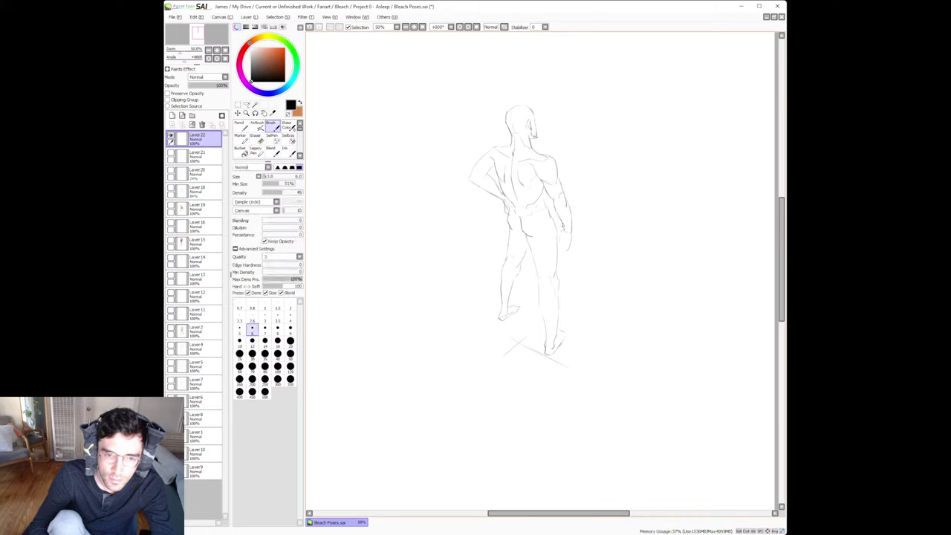
key(e)
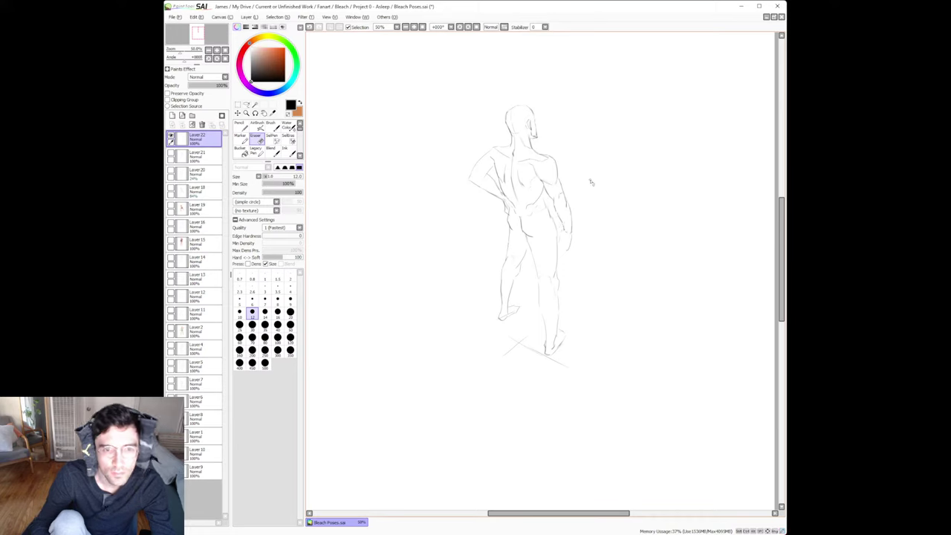
Redraw the top line of the left-hand shoulder with the Brush, undoing the strokes that miss the contour.
key(b)
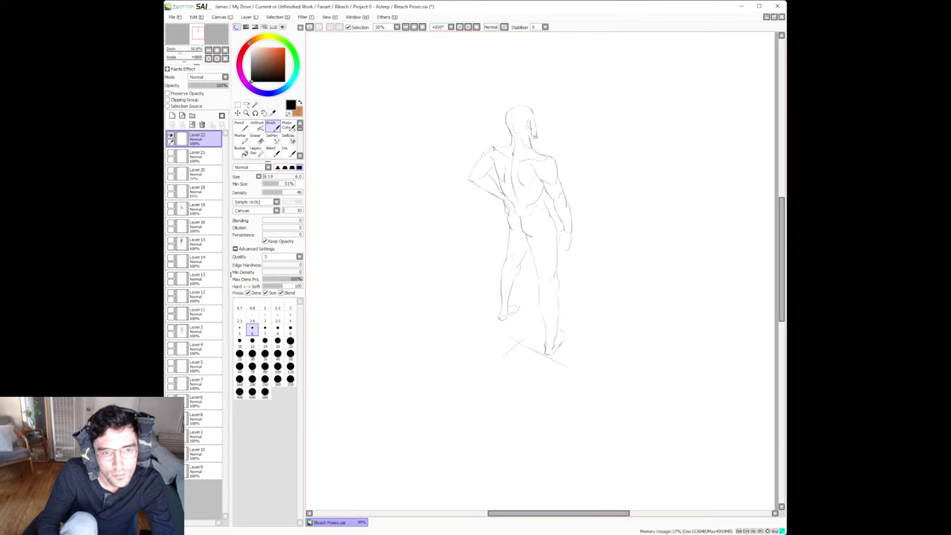
key(ctrl+z)
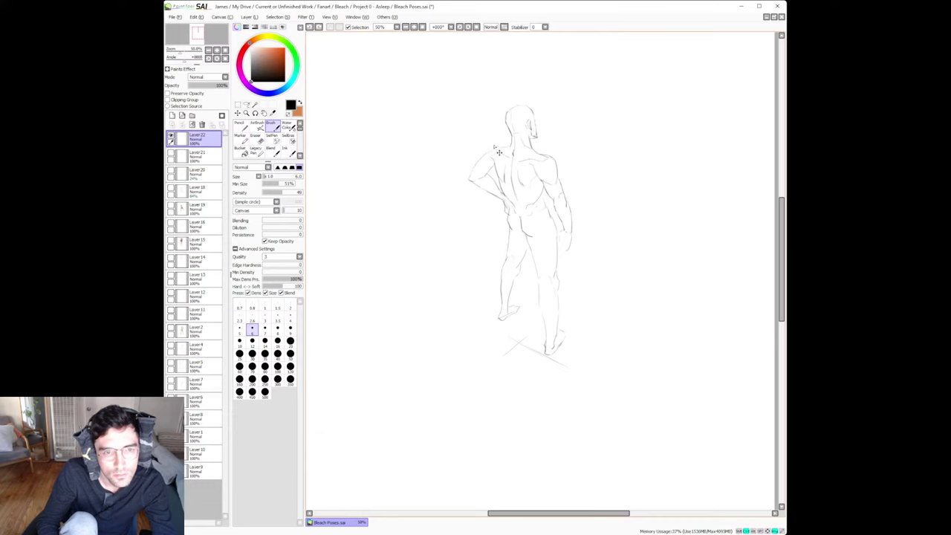
drag(499, 152, 497, 143)
key(ctrl+z)
key(ctrl+z)
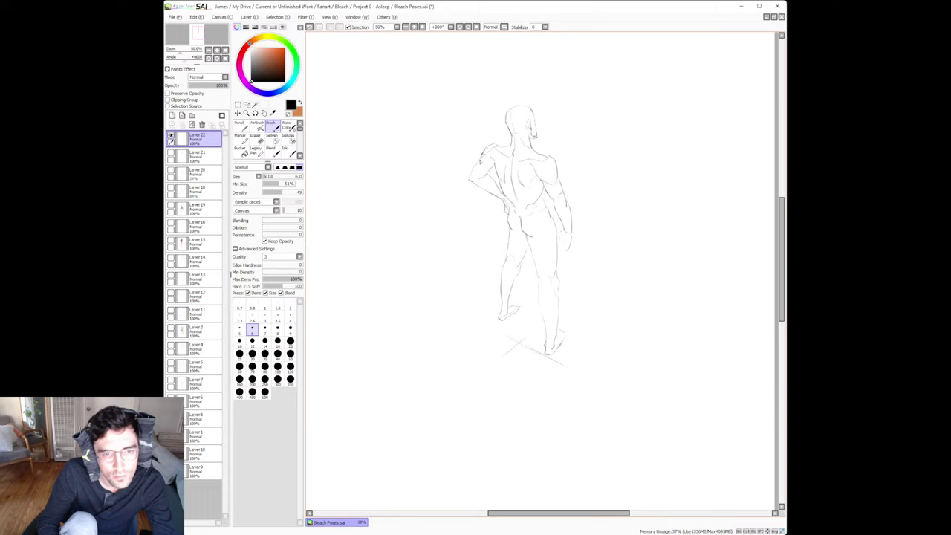
key(e)
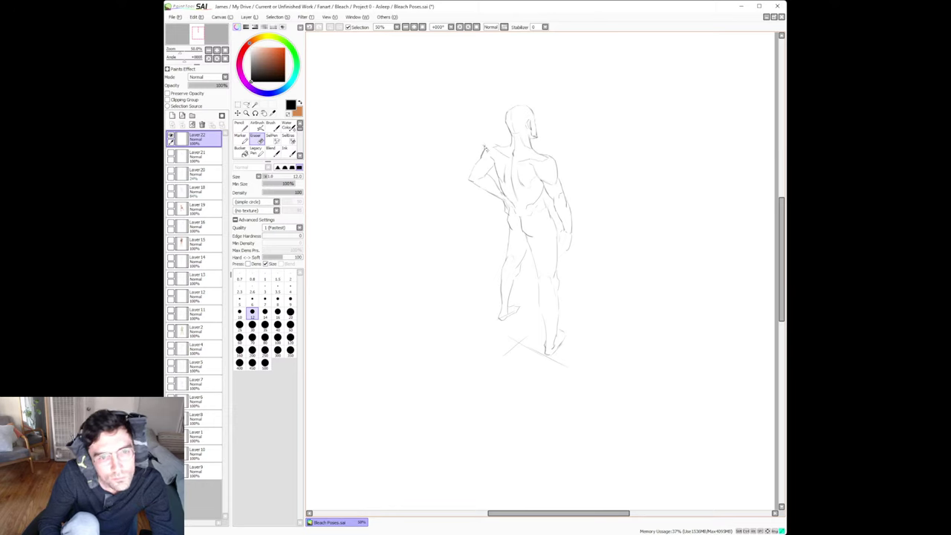
Refine the rounded left-hand shoulder contour where it meets the bent arm, alternating Brush strokes with erasing.
key(b)
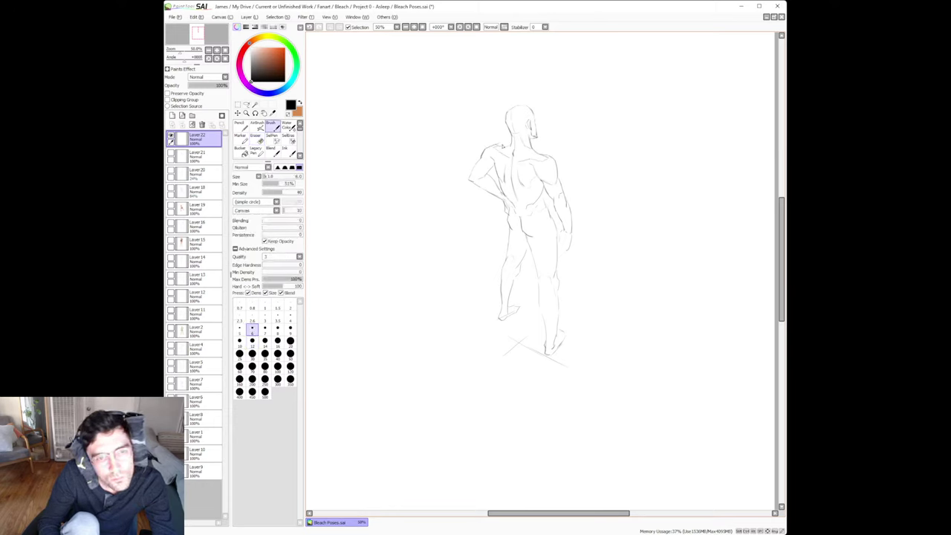
key(e)
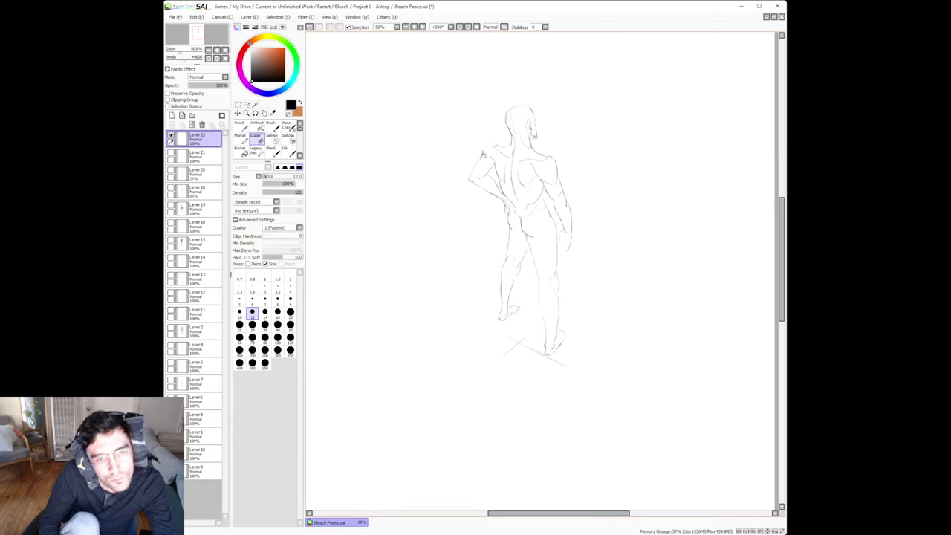
key(b)
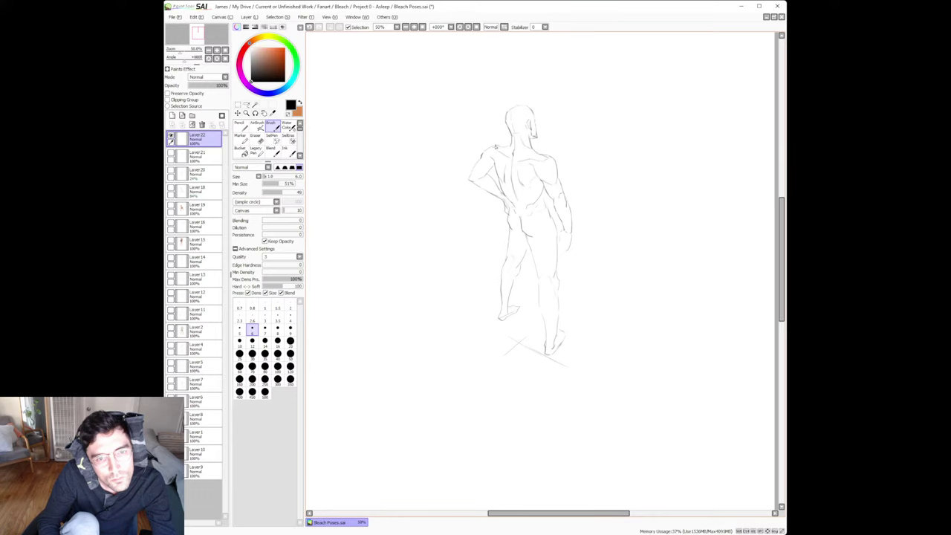
key(e)
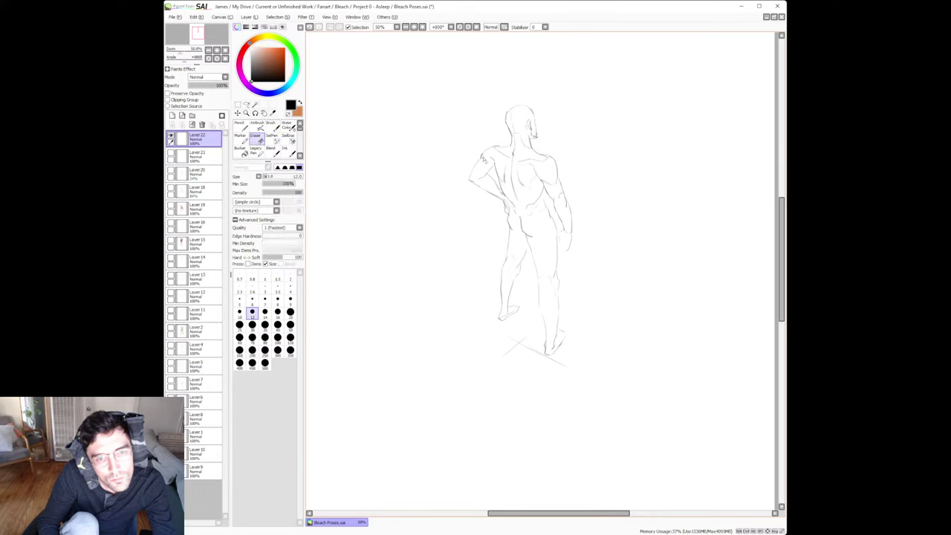
Strengthen the bent arm's upper arm, elbow and forearm lines down to the hand at the waist, cleaning up with the Eraser.
key(b)
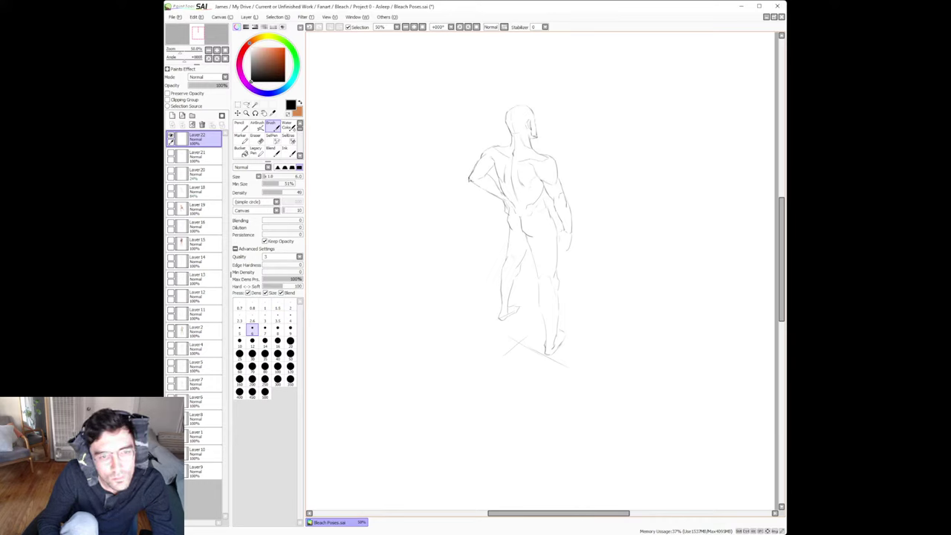
key(e)
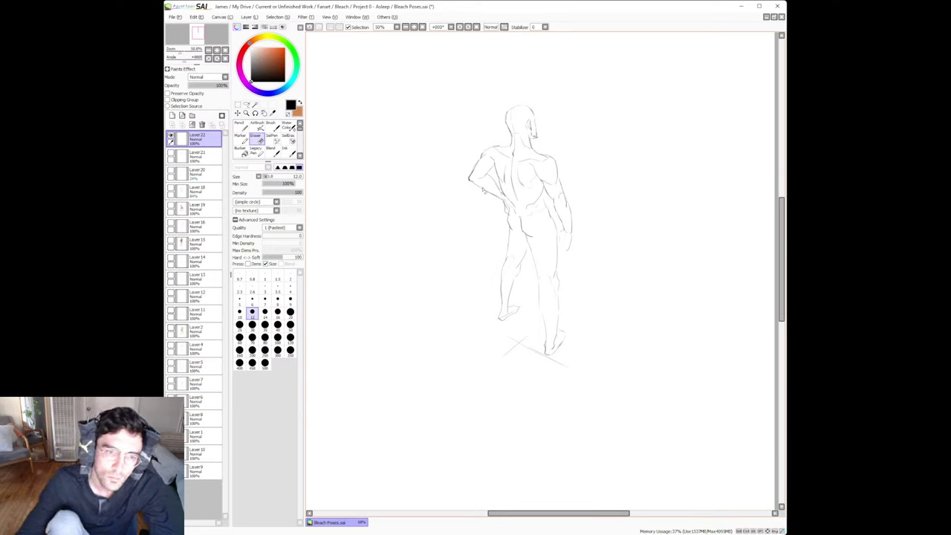
key(b)
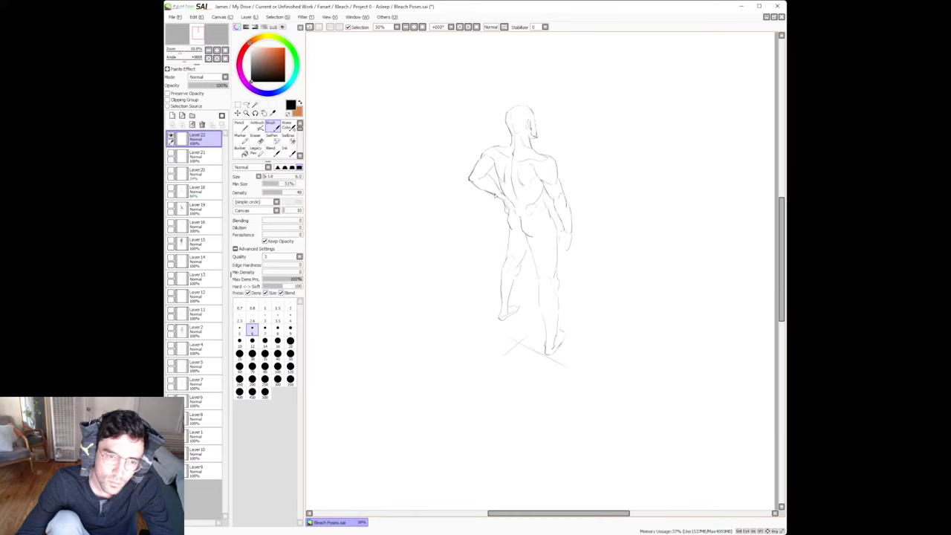
key(e)
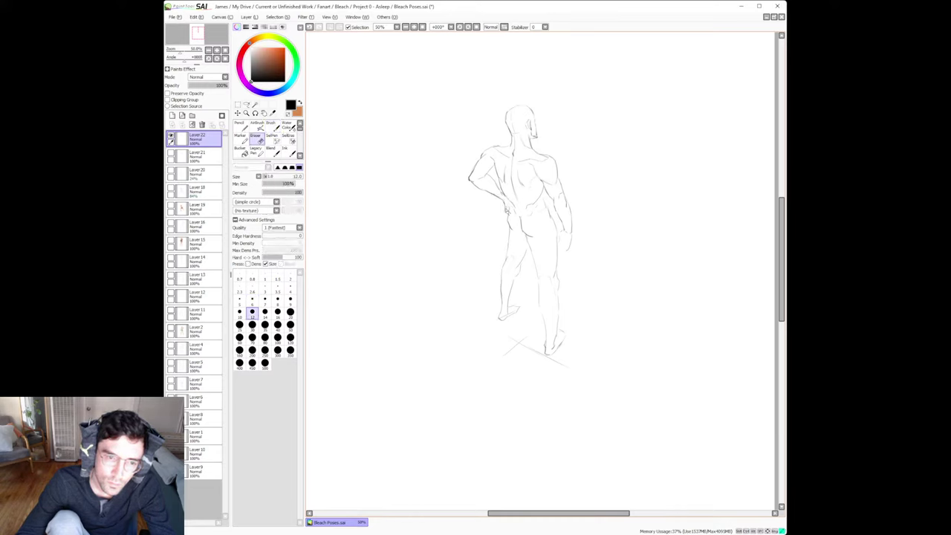
Define the hanging arm's hand below the wrist and clean up the outer thigh line beside it.
key(b)
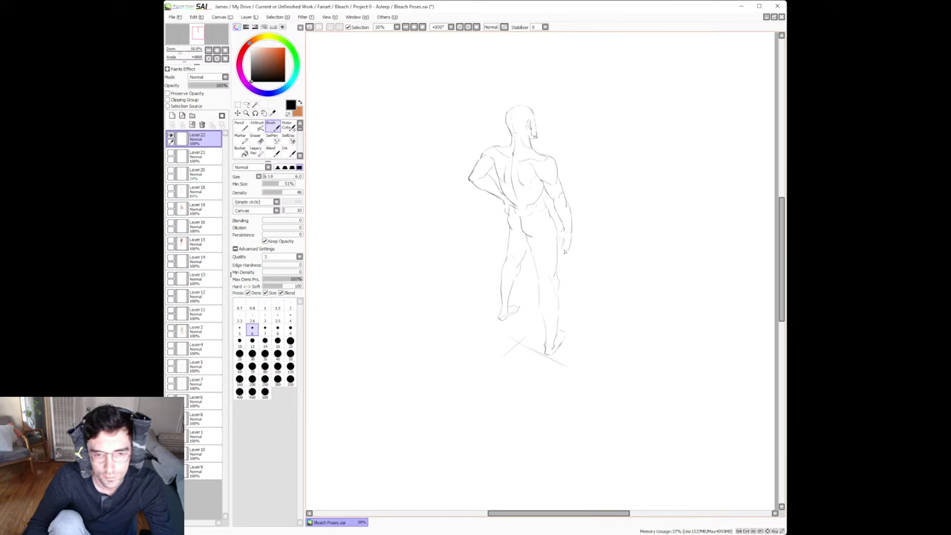
key(e)
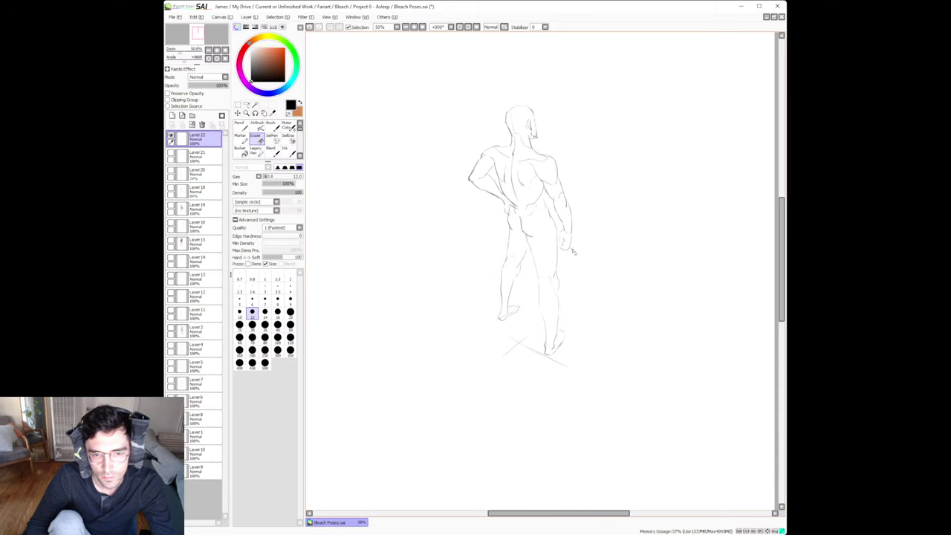
key(b)
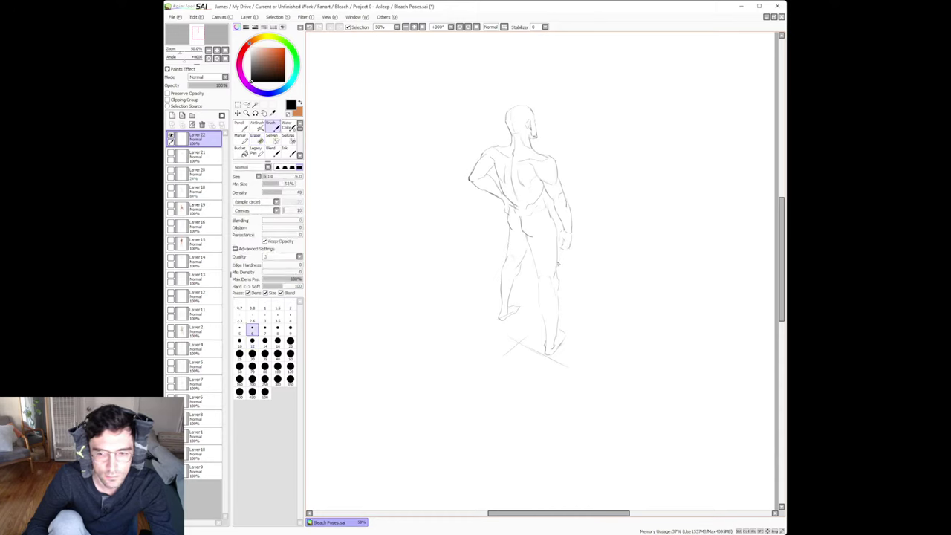
key(e)
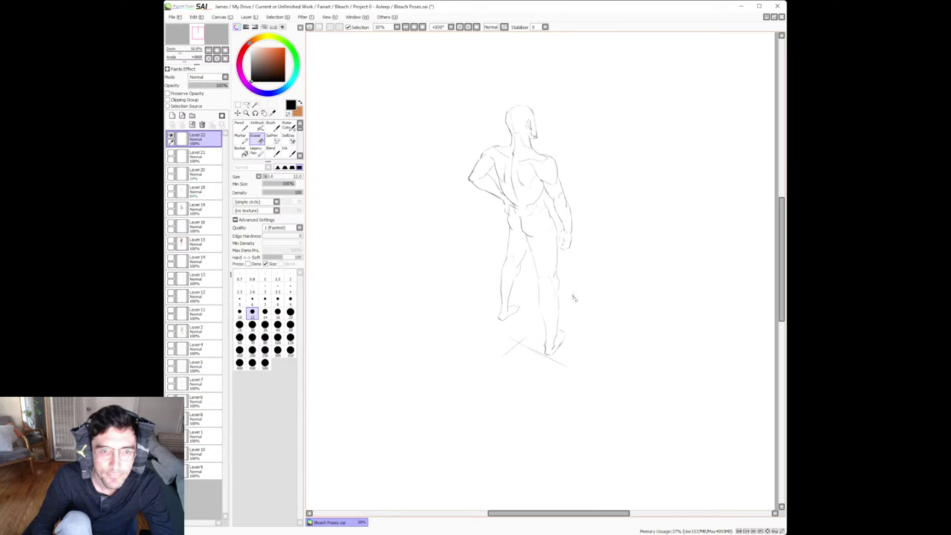
Sketch the short contour line on the right-hand buttock near the hip, erasing and redrawing it.
key(b)
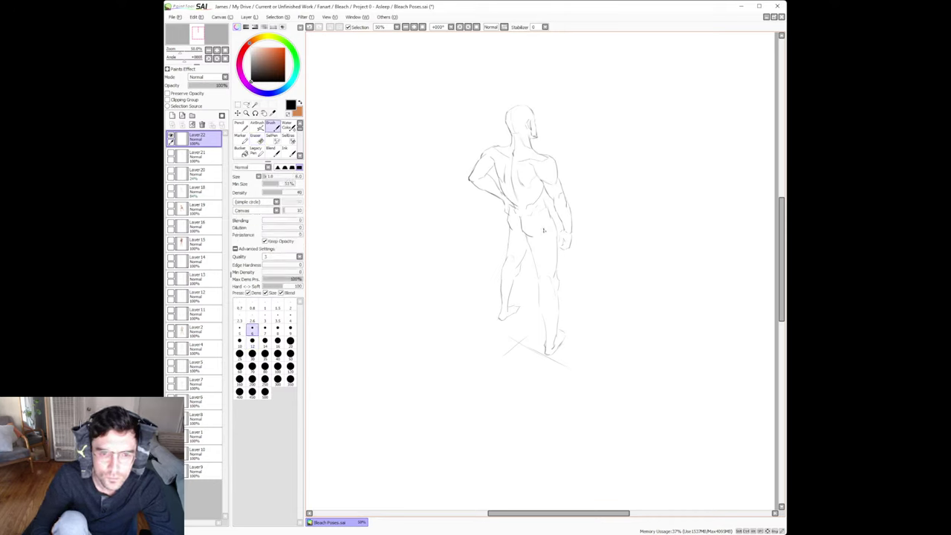
key(e)
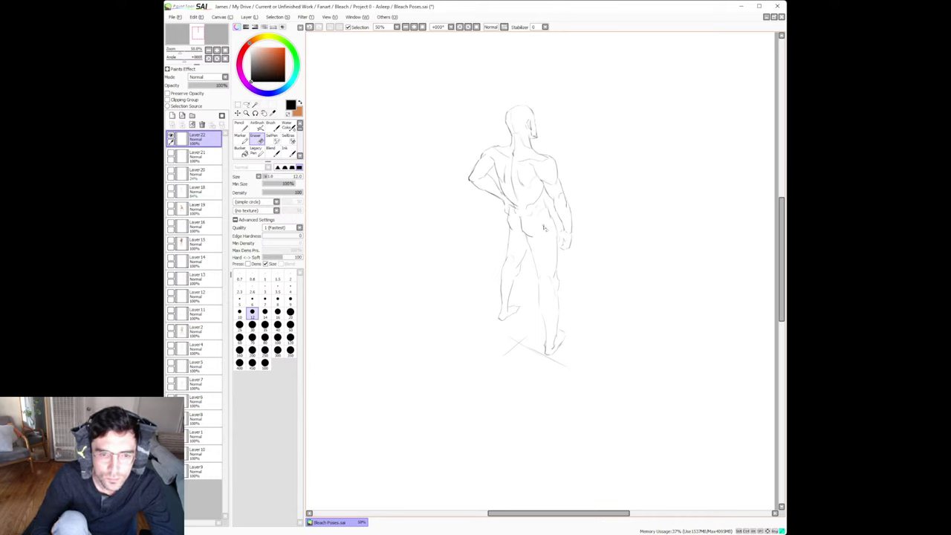
key(b)
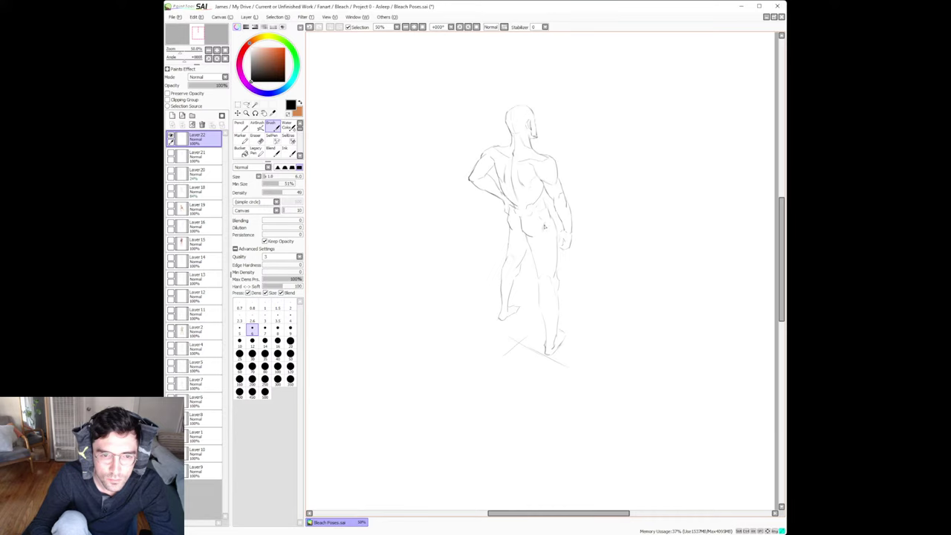
key(e)
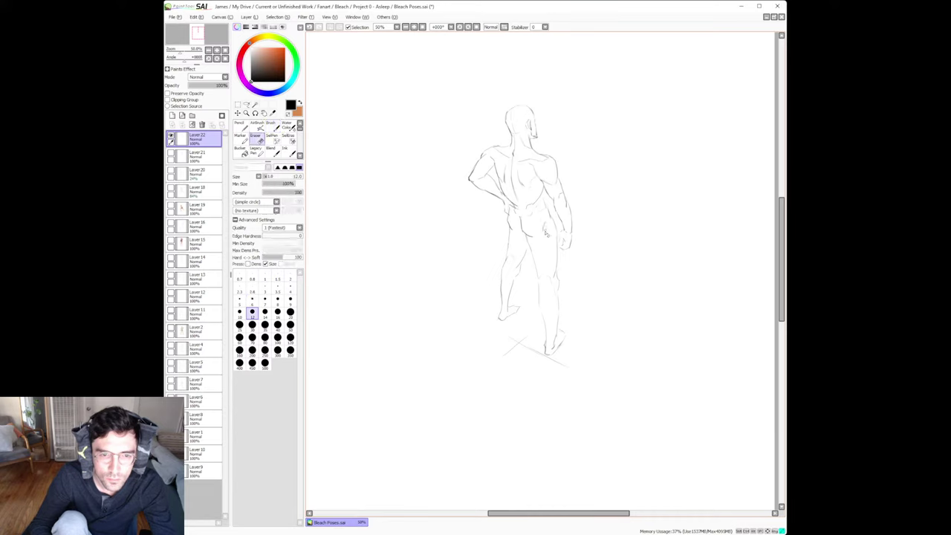
key(b)
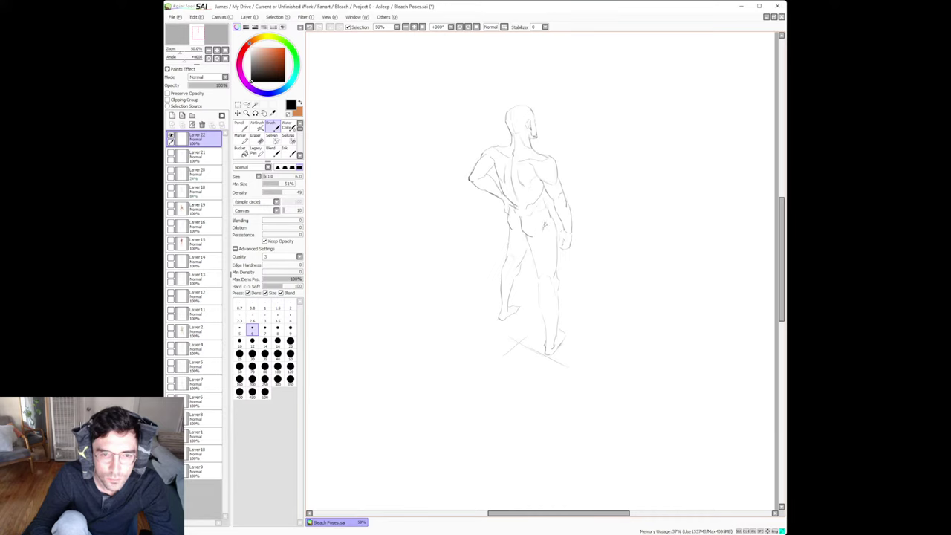
key(e)
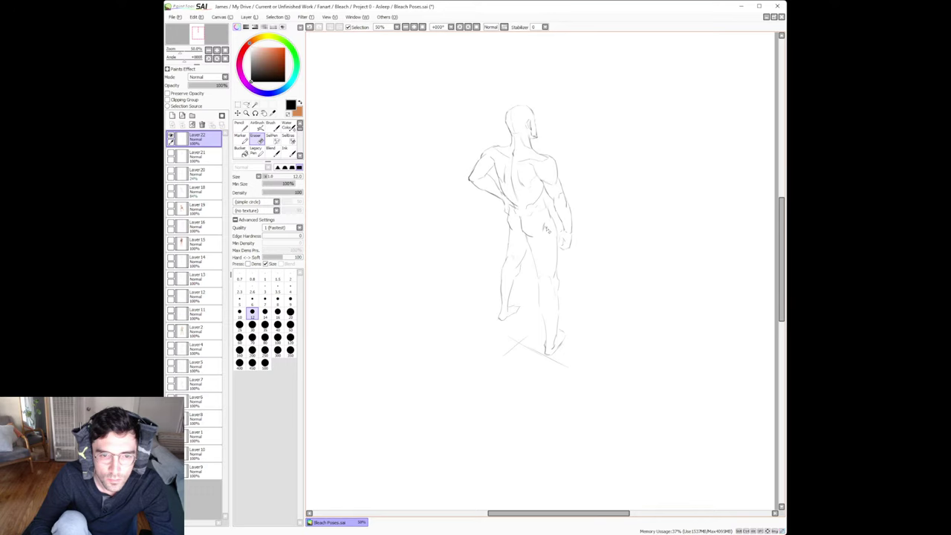
Strengthen the right-hand leg's contours from the back of the knee down the calf, erasing stray marks.
key(b)
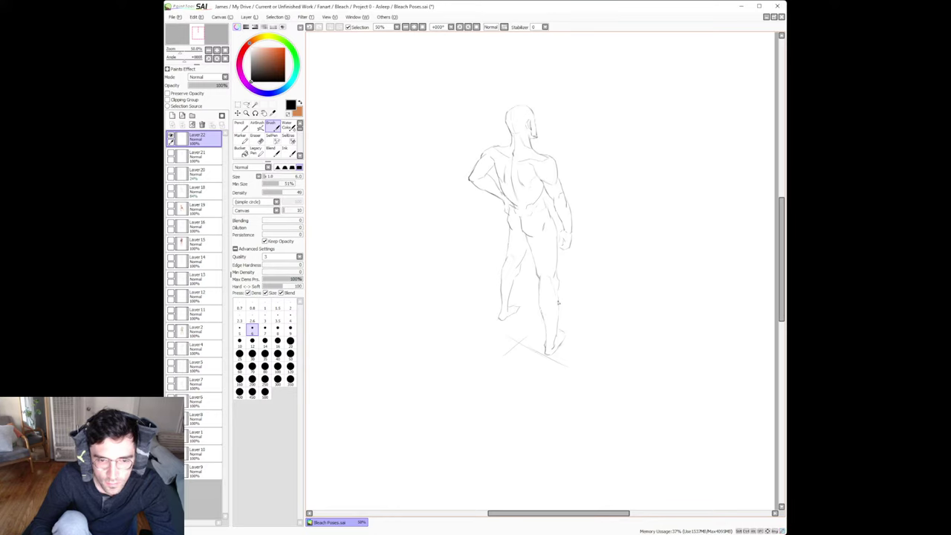
drag(556, 292, 559, 330)
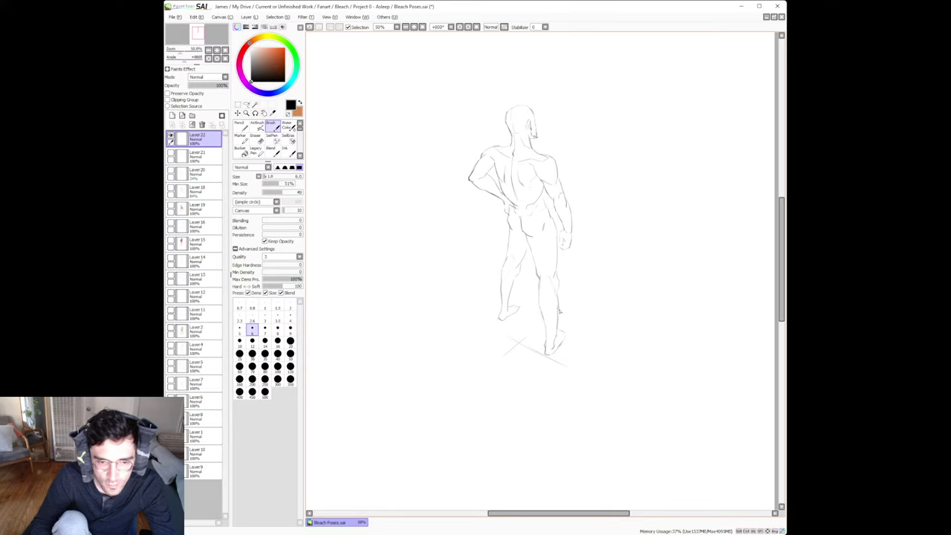
key(e)
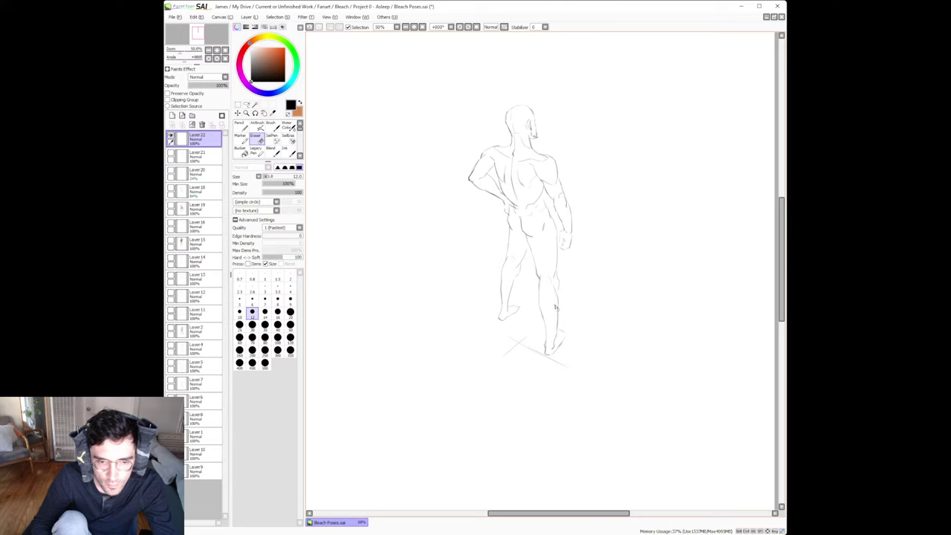
key(n)
key(e)
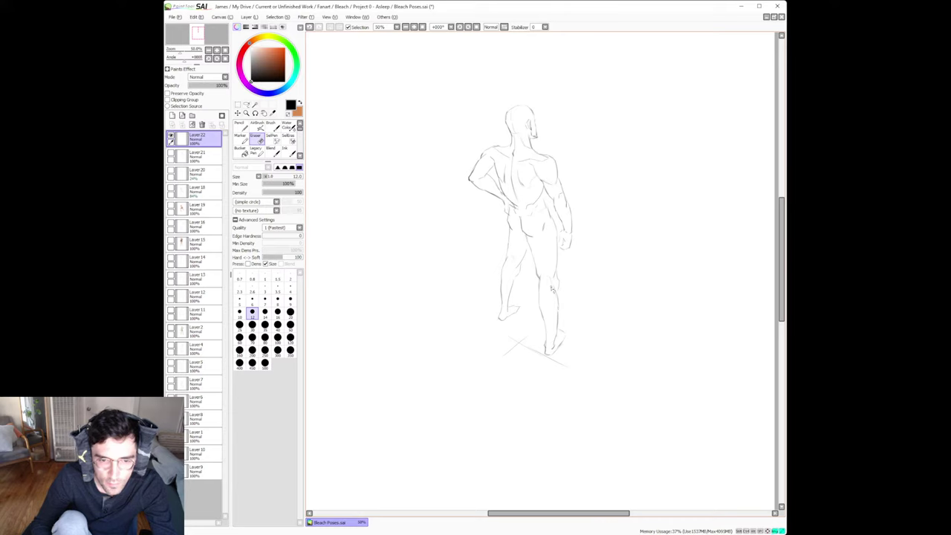
key(b)
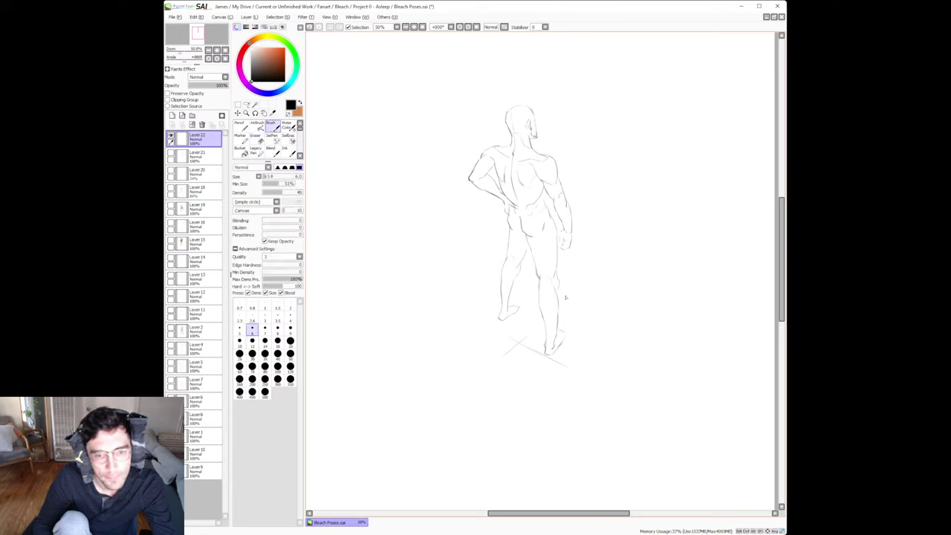
Redraw the left-hand leg's calf, ankle and heel contours and clean up the lines around the inner knee.
key(e)
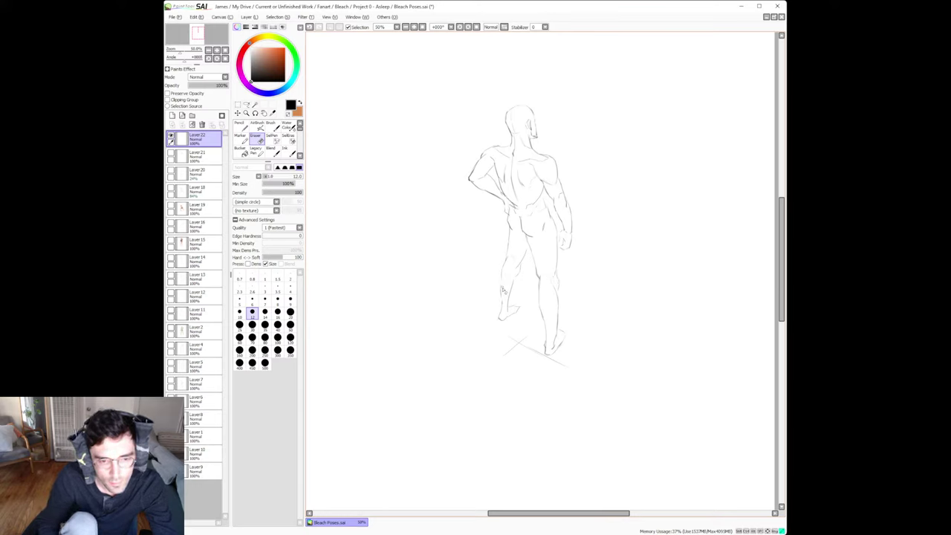
key(b)
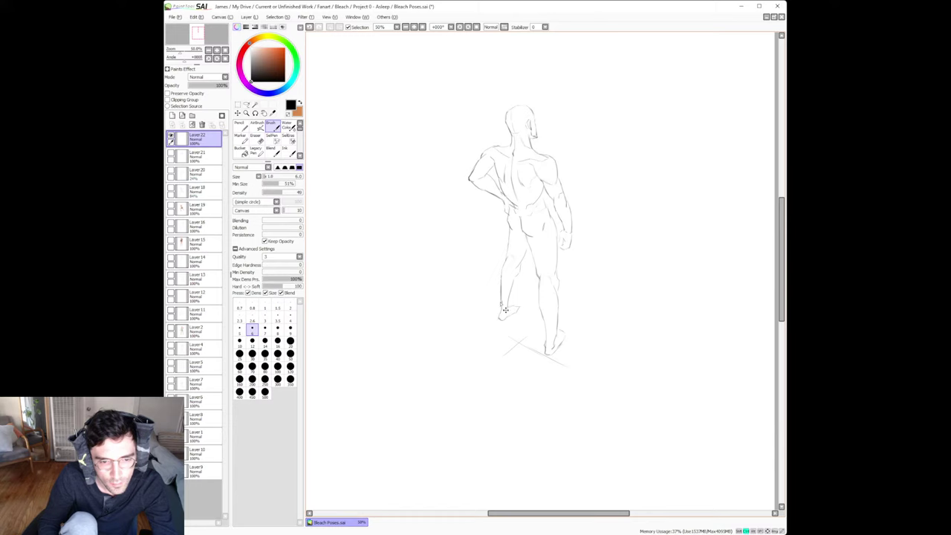
key(e)
key(b)
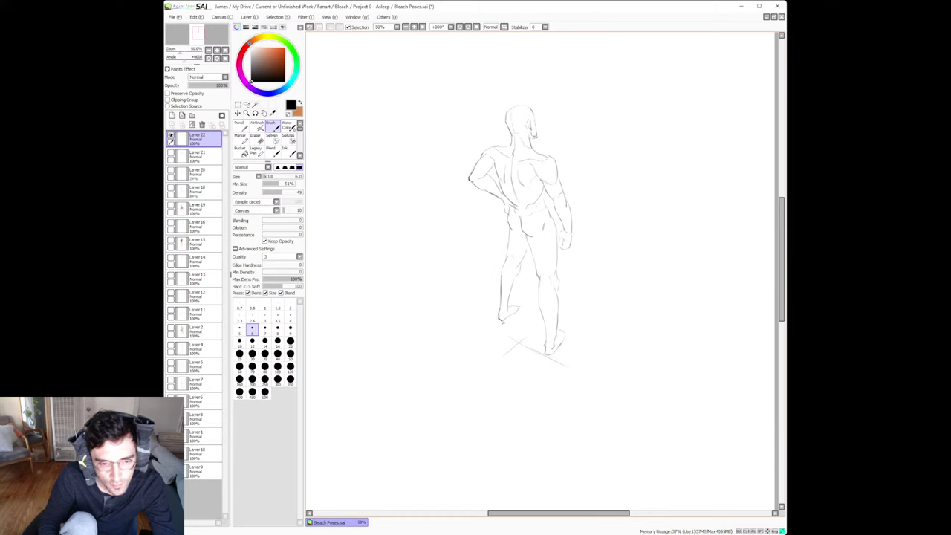
key(e)
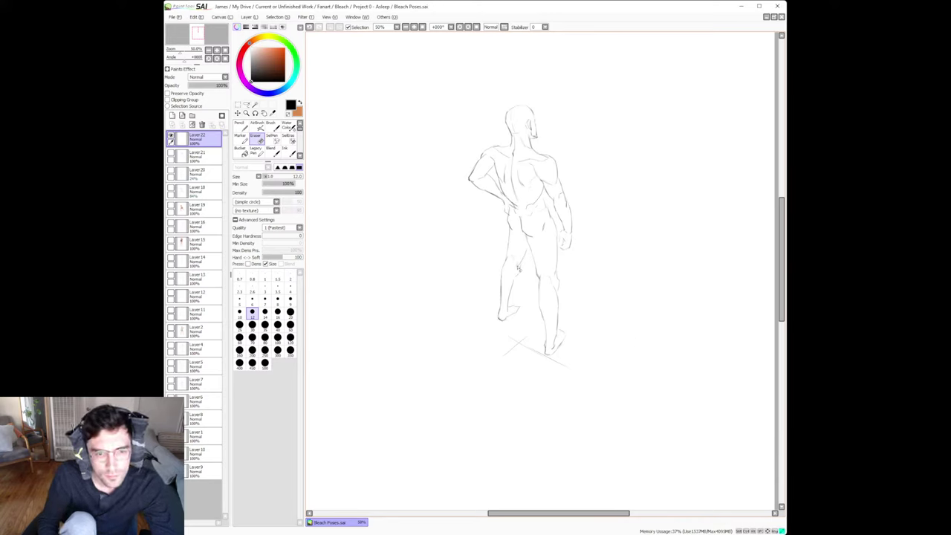
key(b)
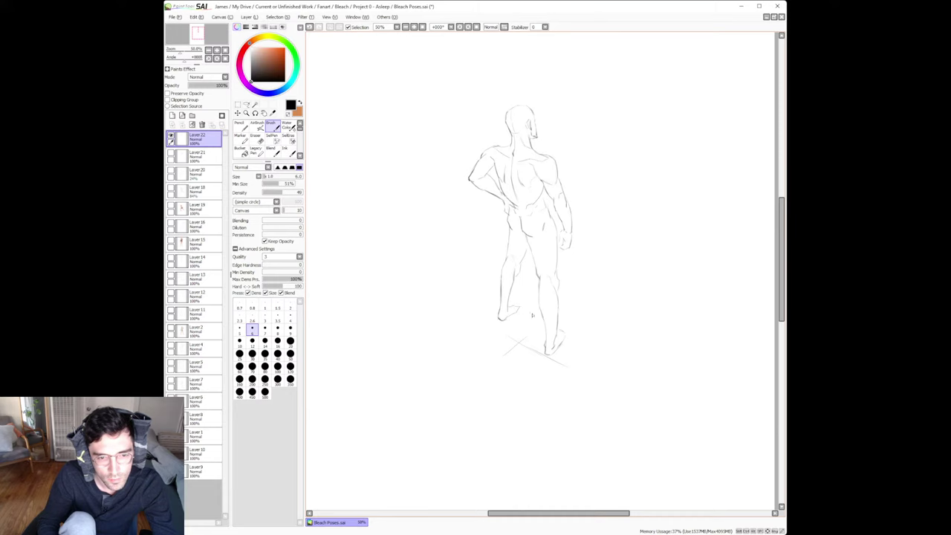
Refine the right-hand leg's outer line from the lower calf into the ankle with the Brush and Eraser.
key(e)
key(b)
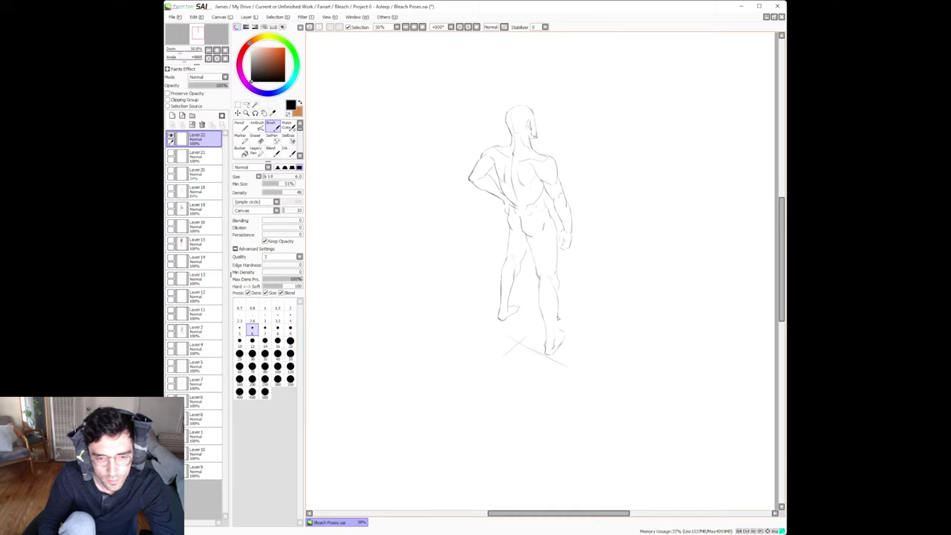
key(e)
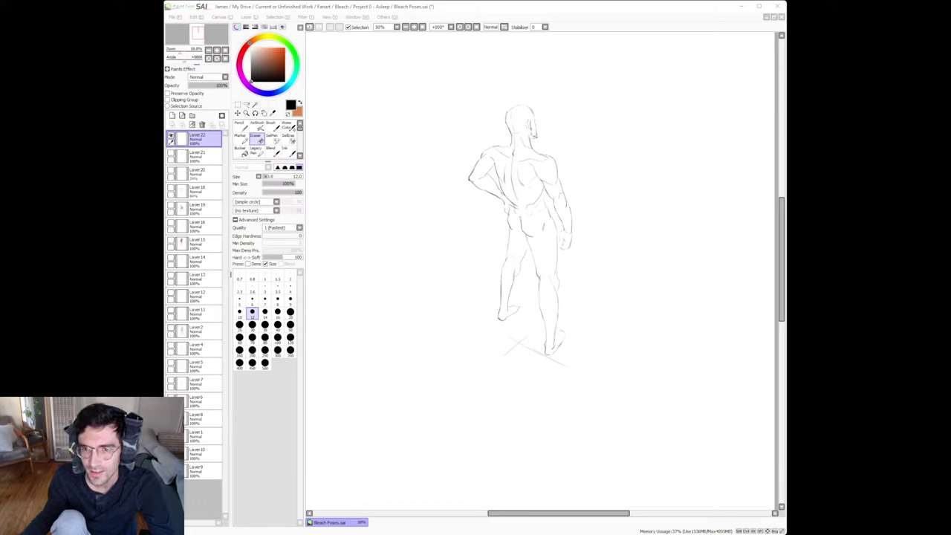
key(alt+Tab)
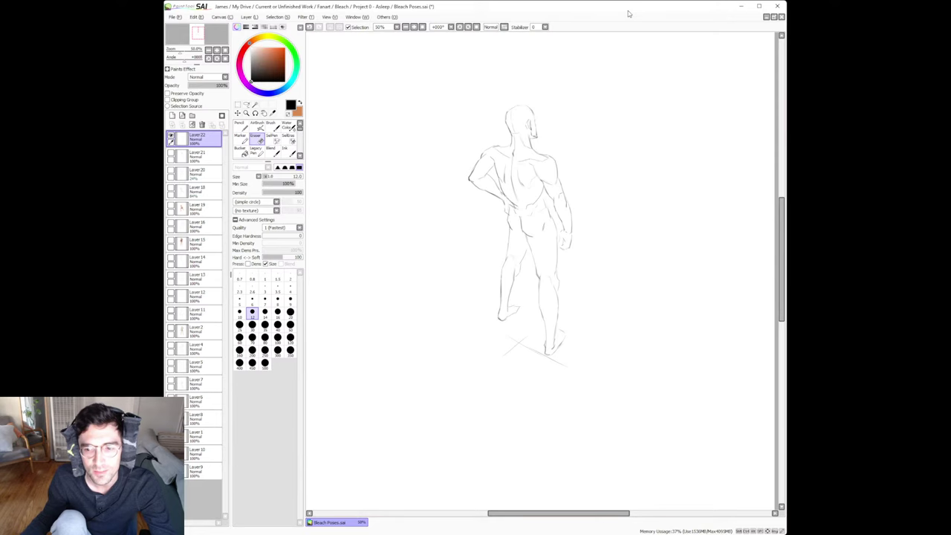
Maximize the program window and refine the outlines of both feet with the Brush and Eraser.
key(alt+Tab)
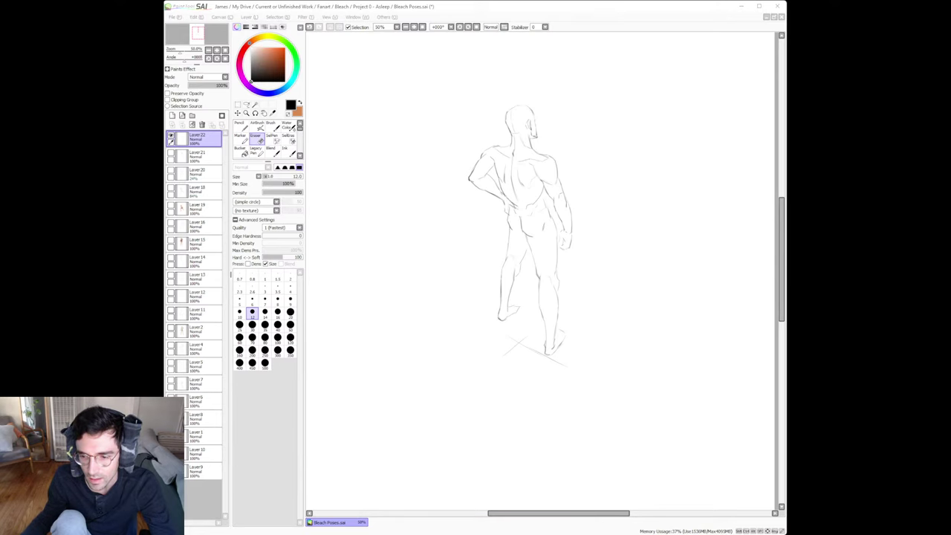
key(super+Up)
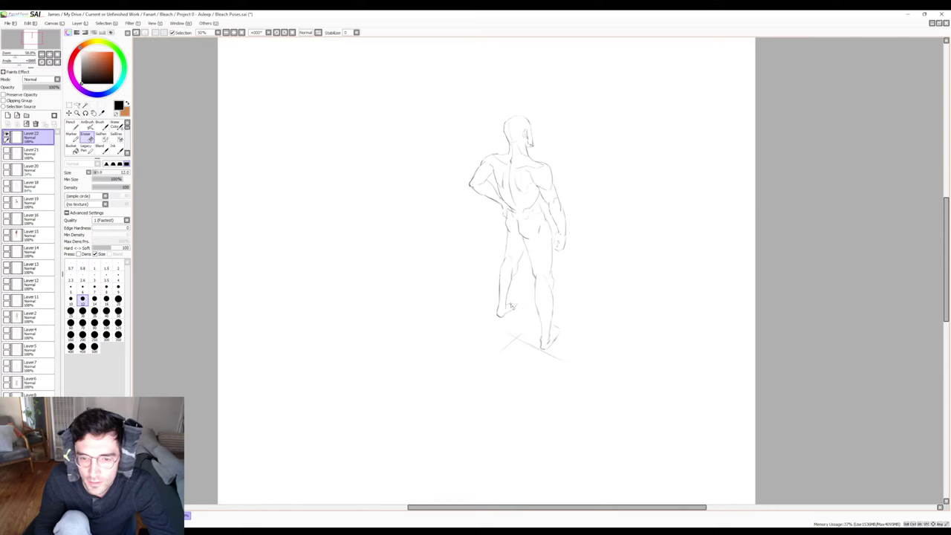
key(b)
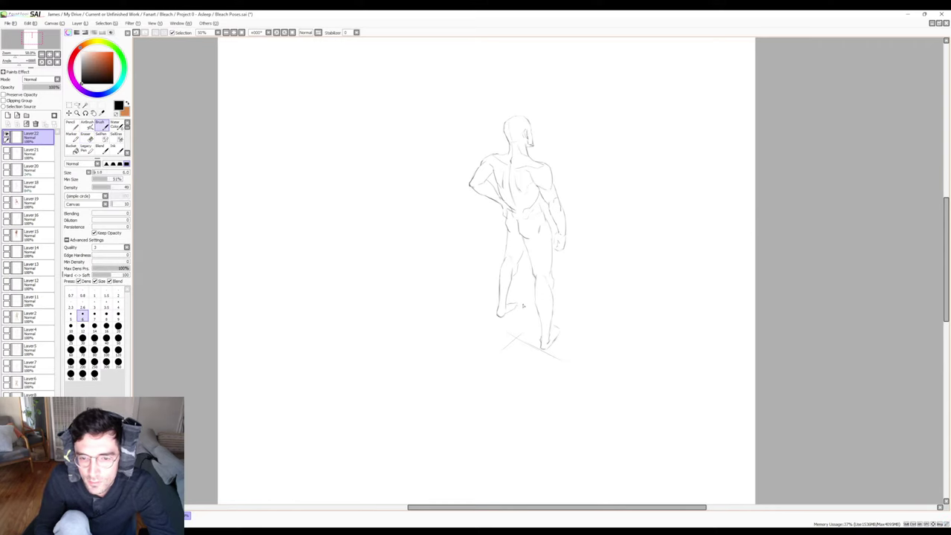
key(ctrl+z)
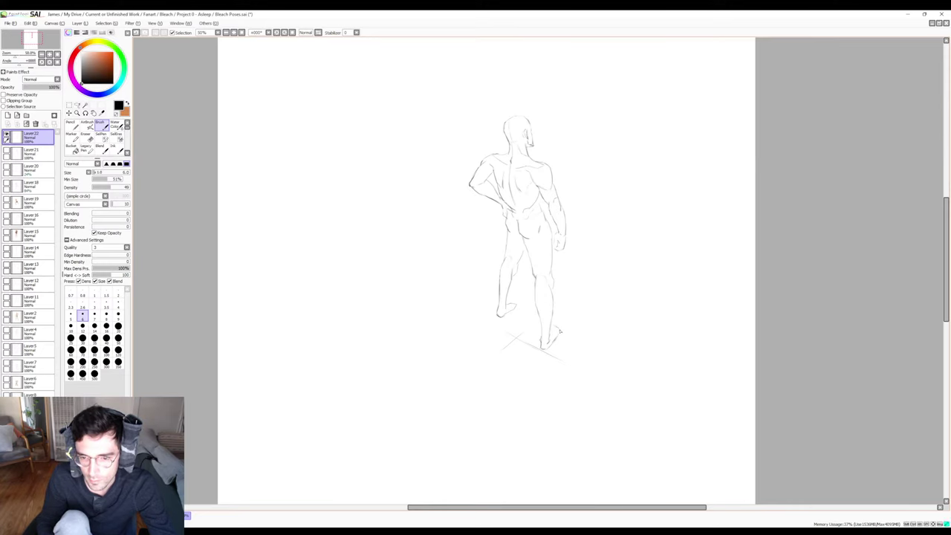
key(e)
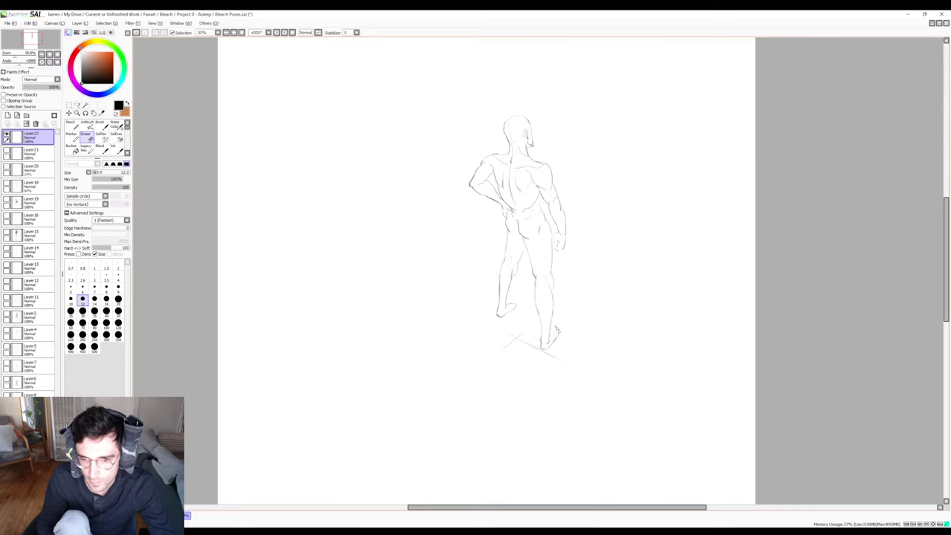
key(b)
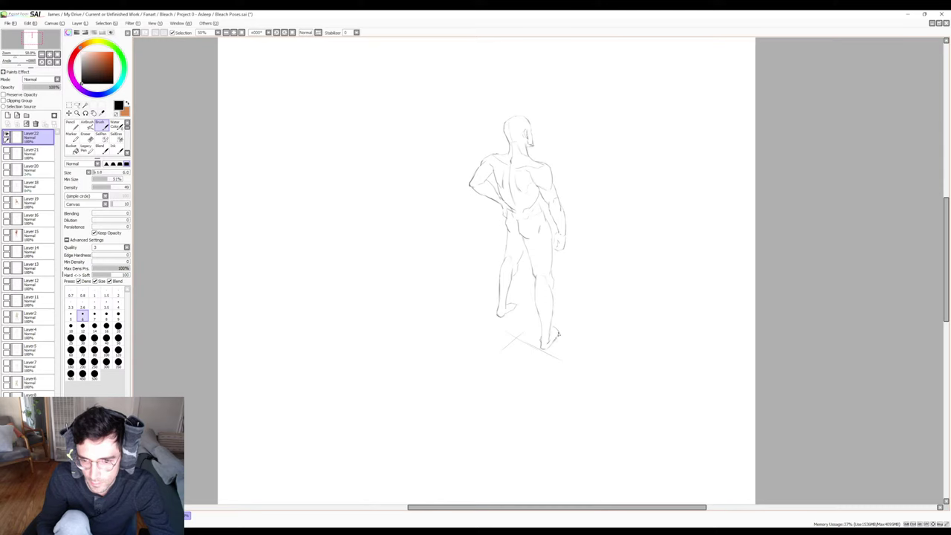
key(e)
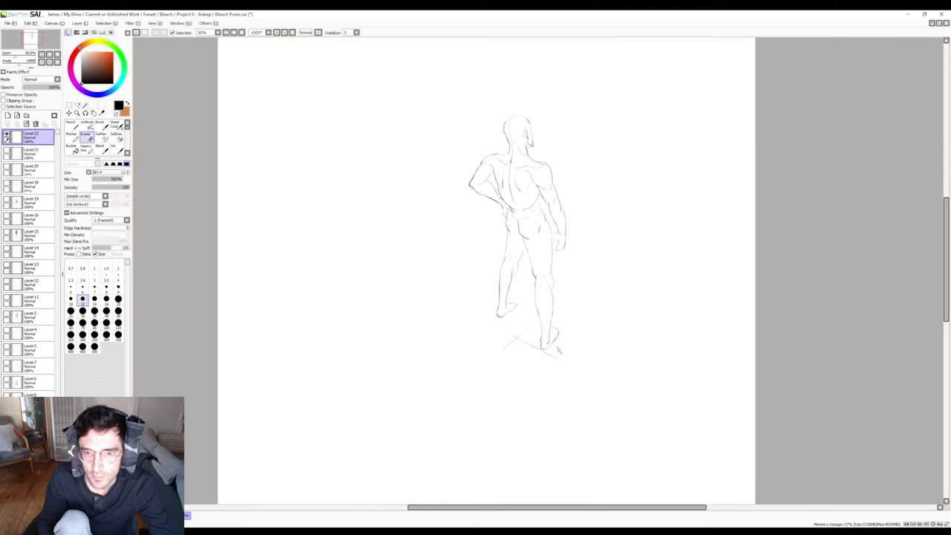
Redraw the left-hand leg's outer thigh line and clean up the contours from the thigh down to the calf.
key(b)
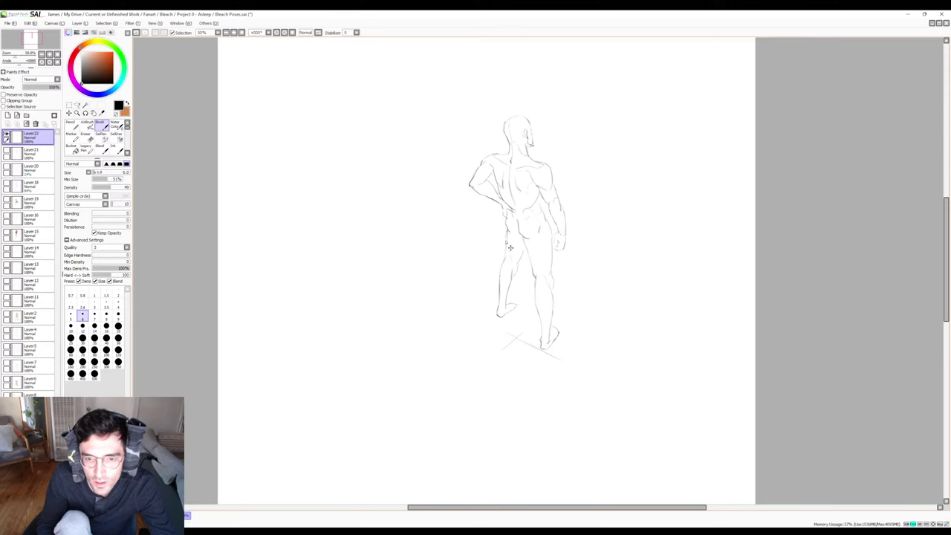
drag(508, 244, 504, 259)
key(e)
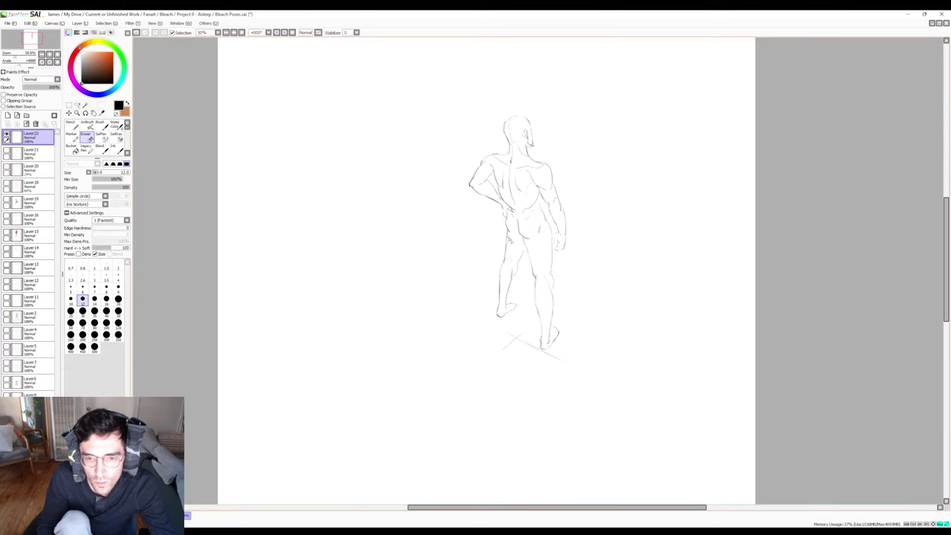
key(b)
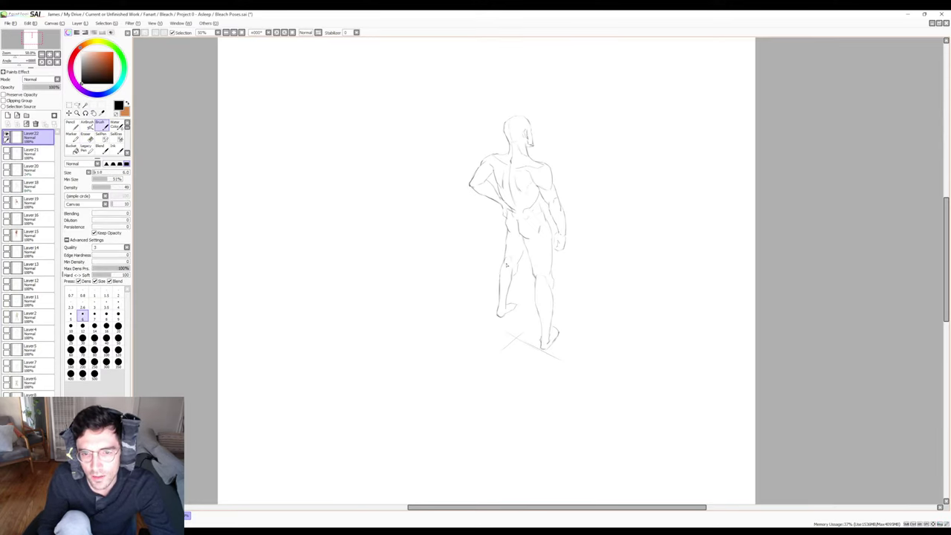
key(e)
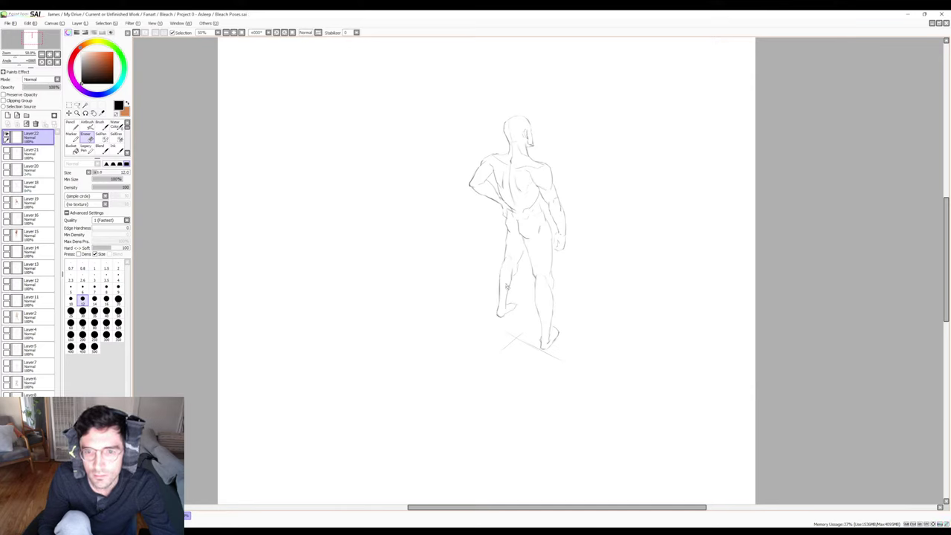
drag(472, 177, 470, 184)
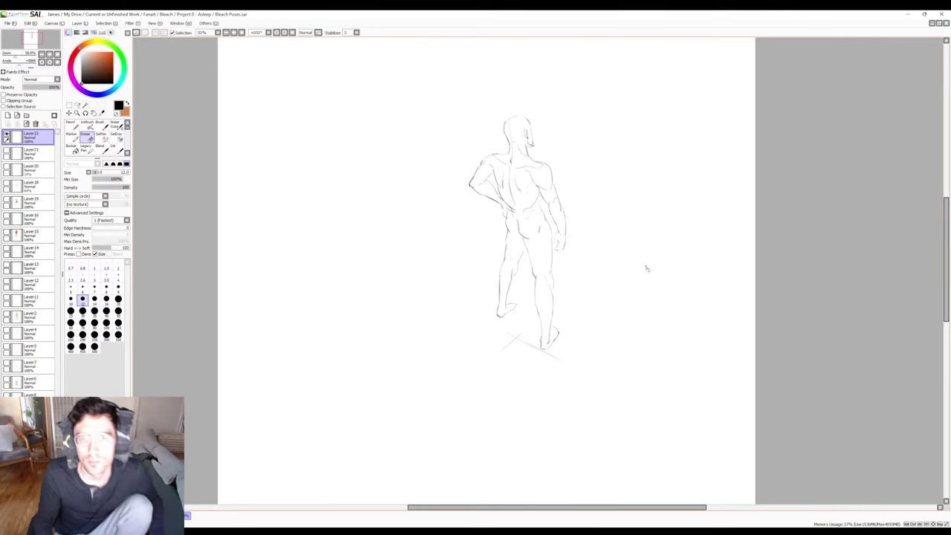
Strengthen the spine line down through the lower back to the waist, erasing excess marks around it.
key(b)
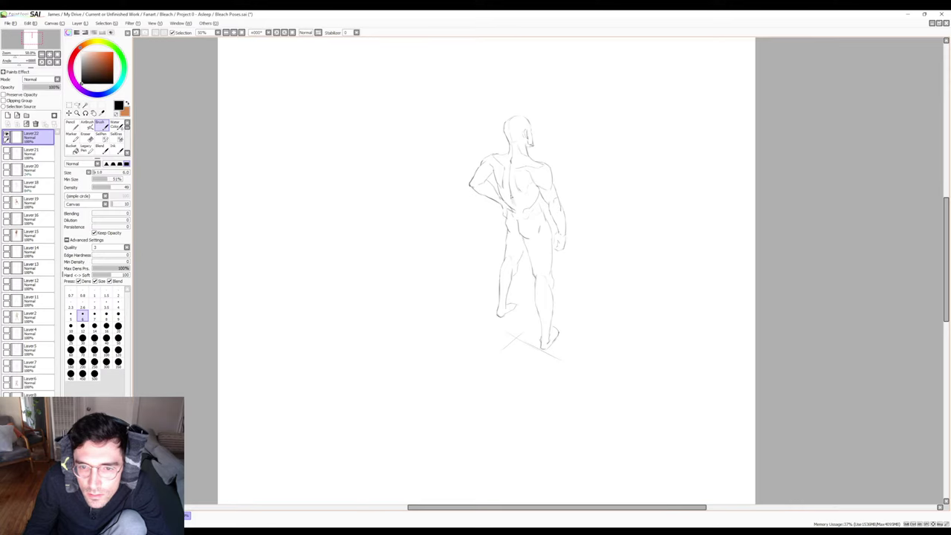
key(e)
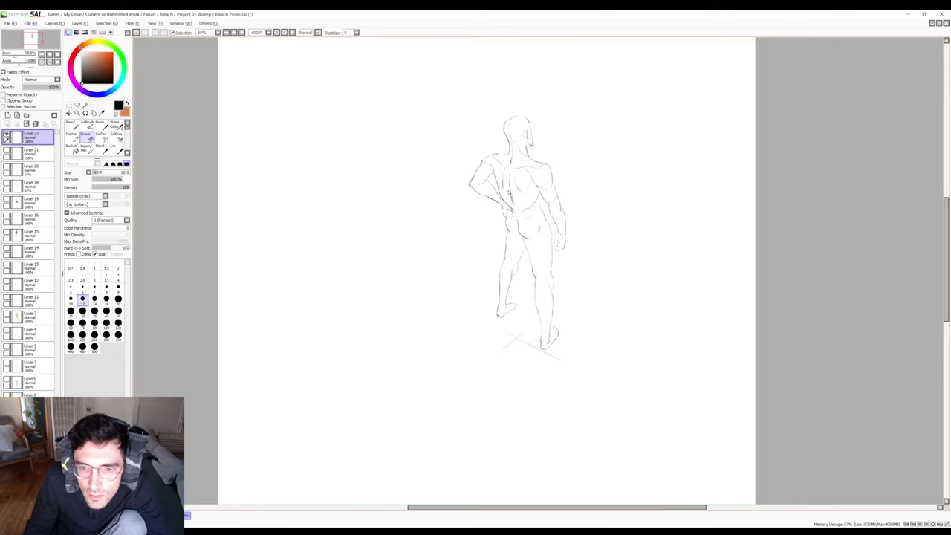
key(b)
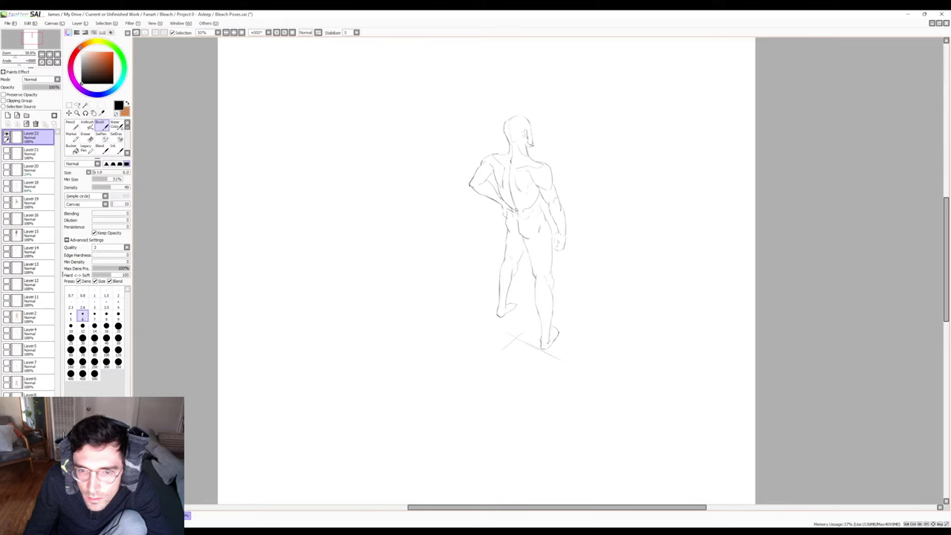
key(e)
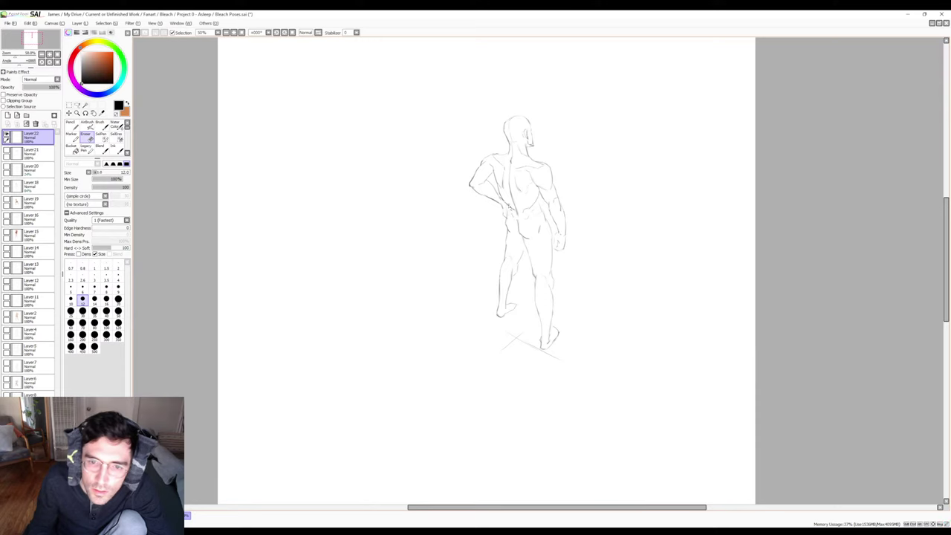
key(b)
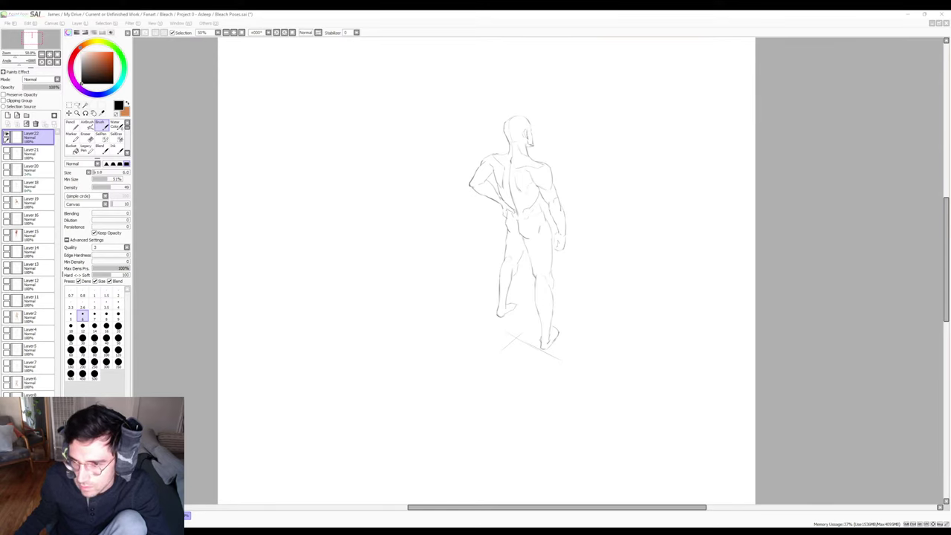
Touch up the lowered arm's forearm and wrist lines and the short contour on the right-hand buttock.
key(alt+Tab)
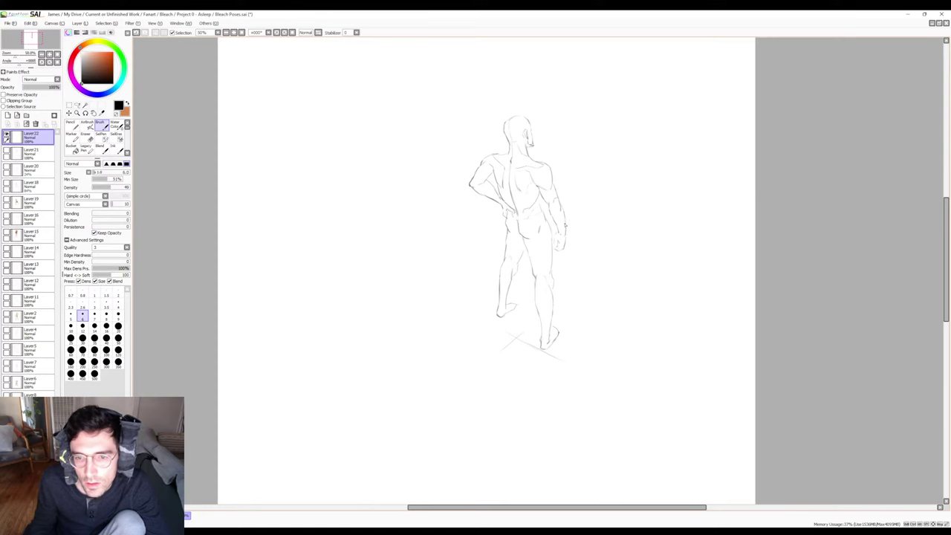
key(e)
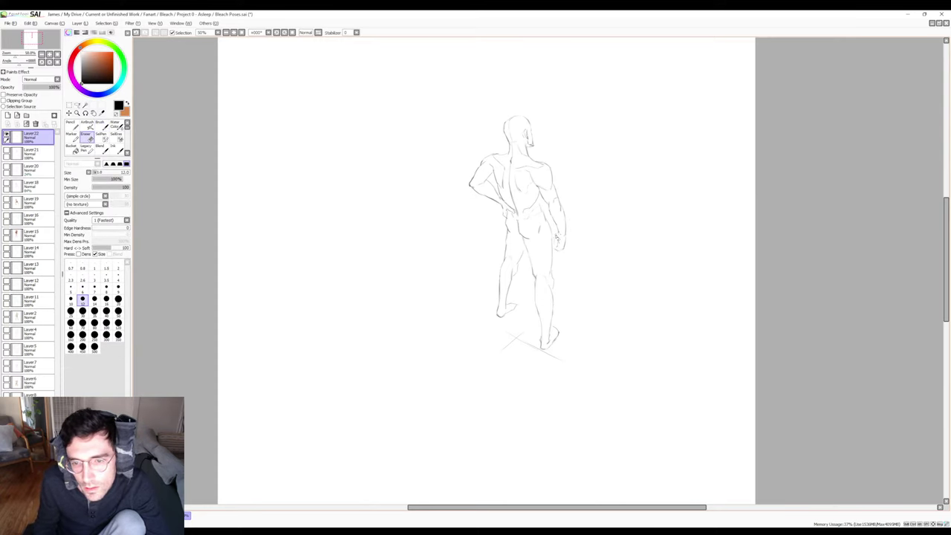
key(b)
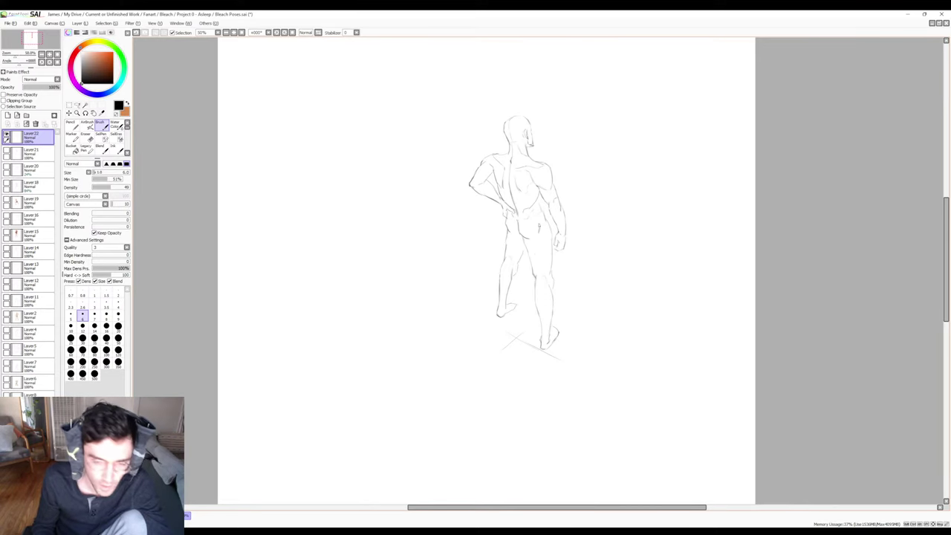
Refine the left-hand leg's inner knee line and the back-of-knee and calf markings on the right-hand leg.
key(e)
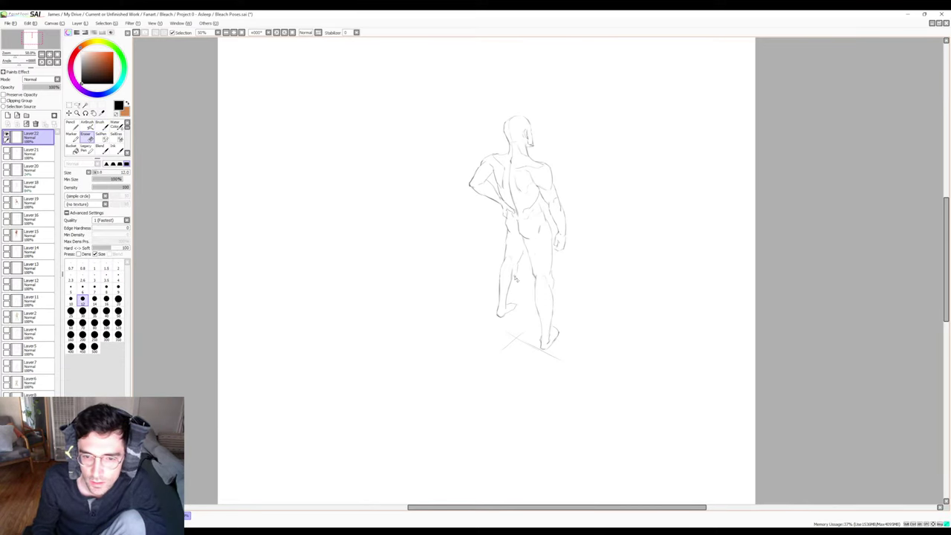
key(b)
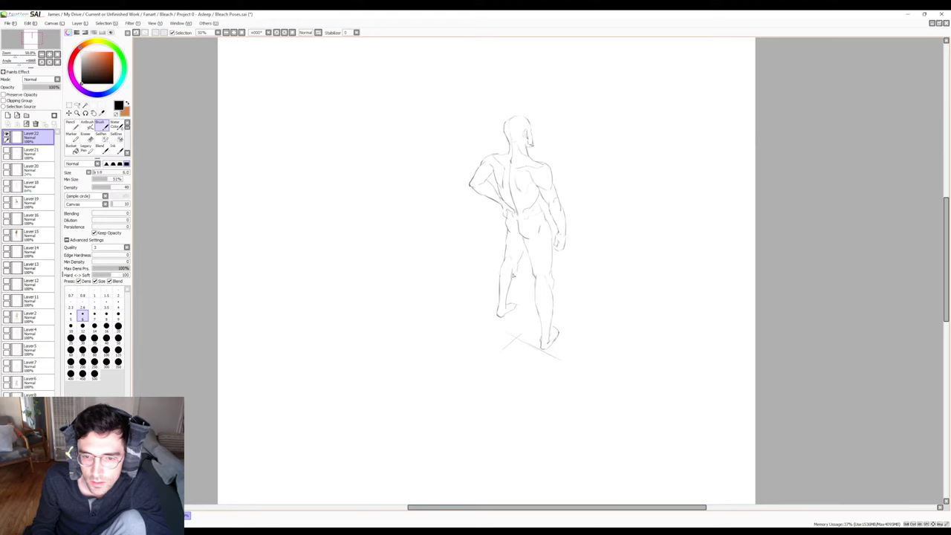
key(e)
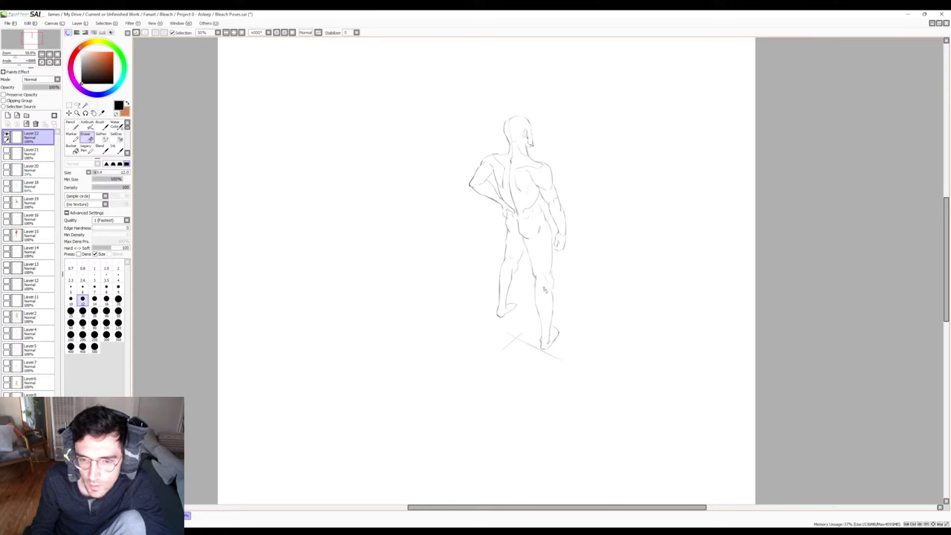
key(b)
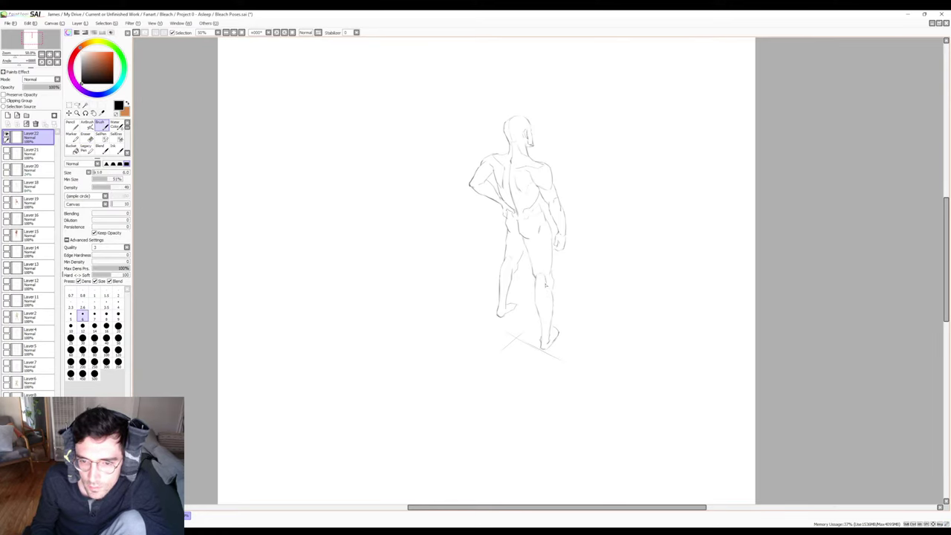
key(e)
key(b)
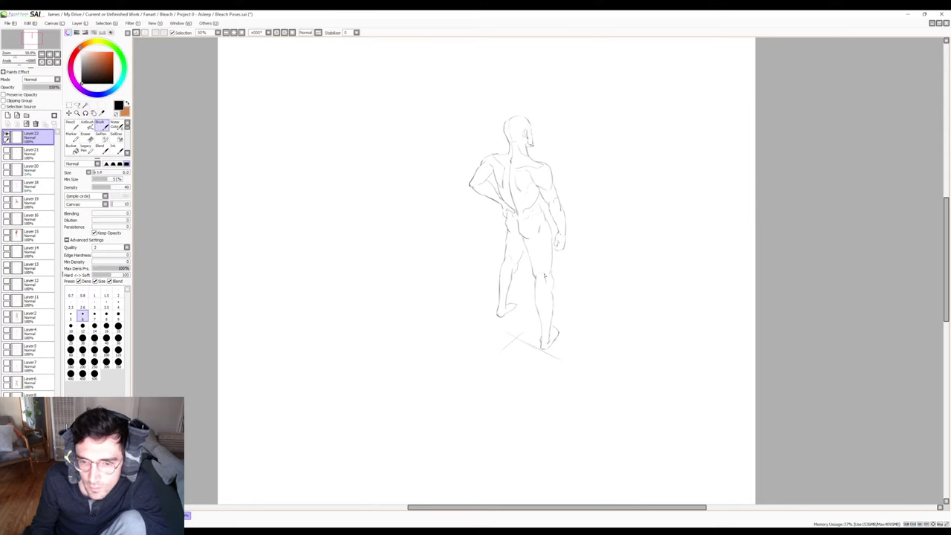
key(e)
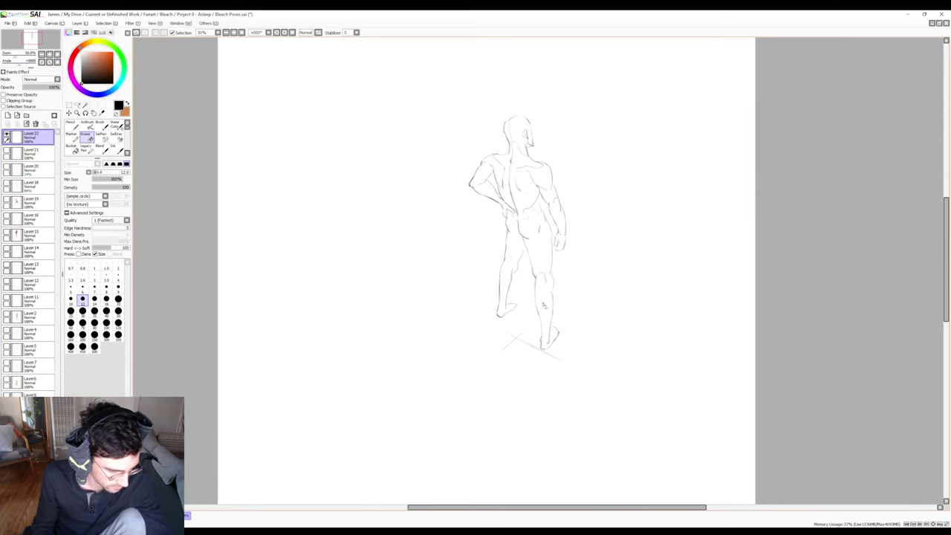
Sketch the fingers and lower edge of the lowered right-hand hand, erasing and redrawing the fingertip lines.
key(b)
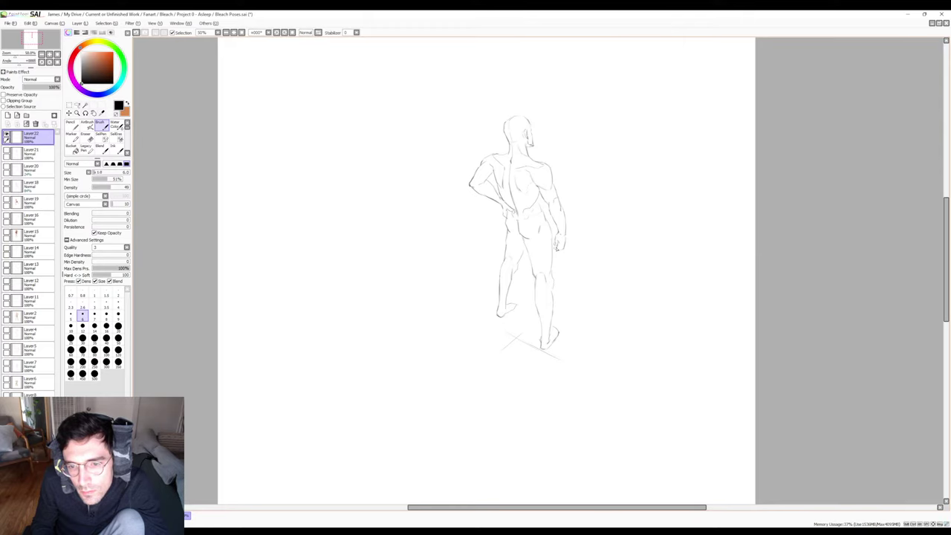
drag(555, 247, 562, 243)
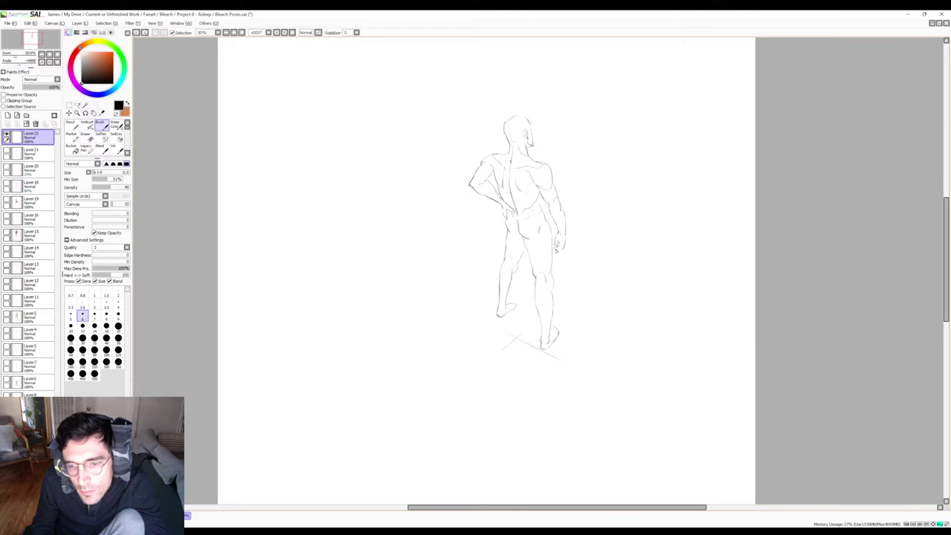
drag(560, 250, 562, 251)
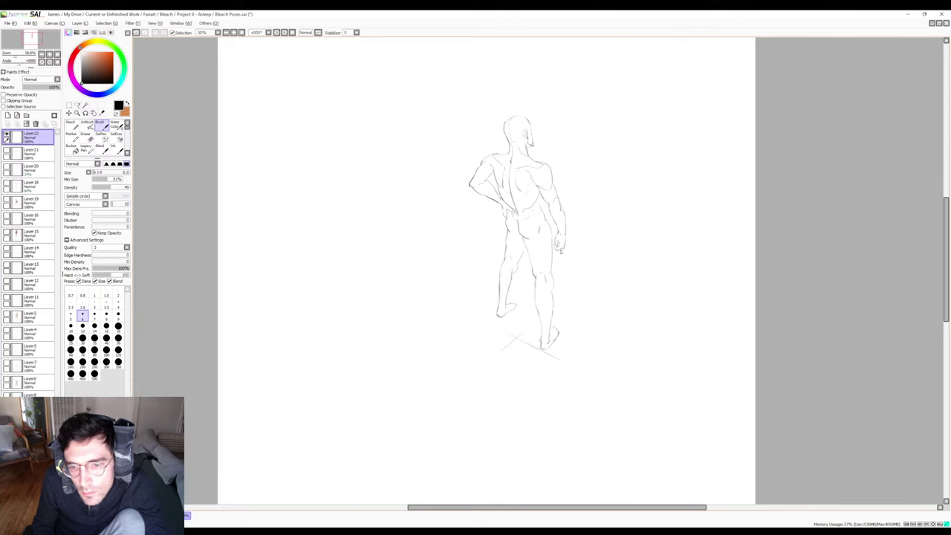
drag(560, 251, 565, 249)
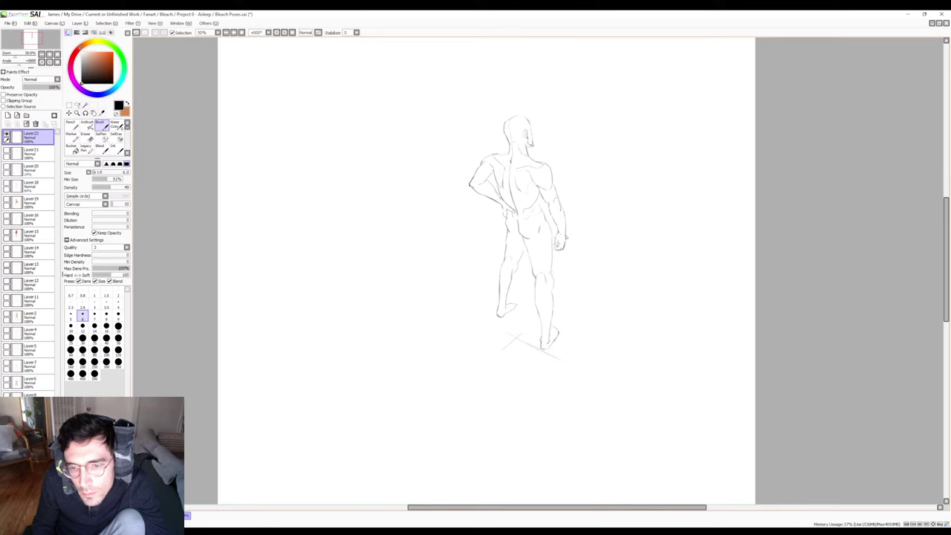
key(e)
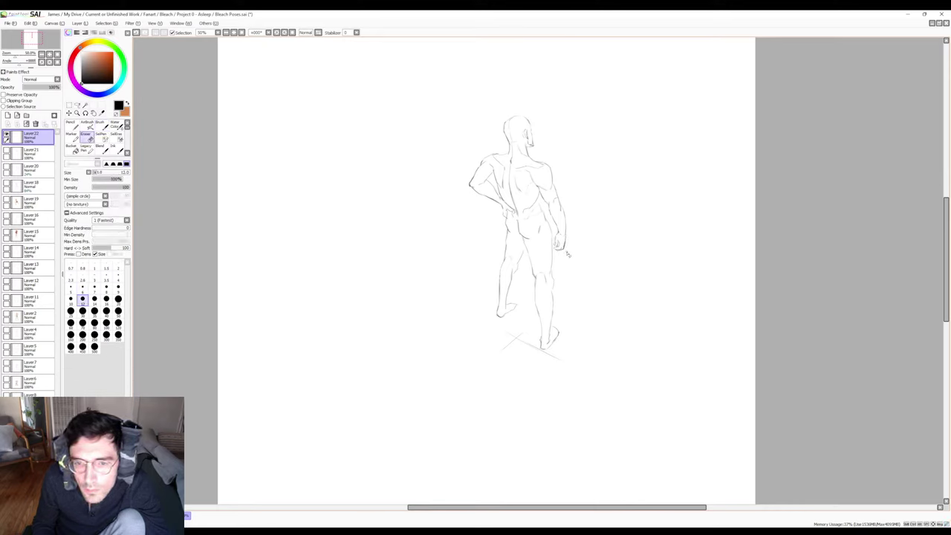
key(b)
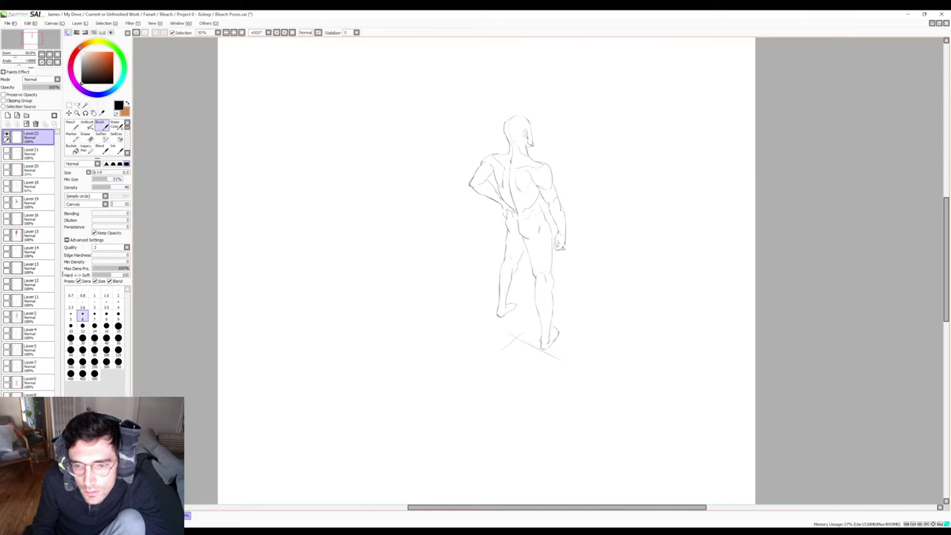
drag(561, 248, 564, 245)
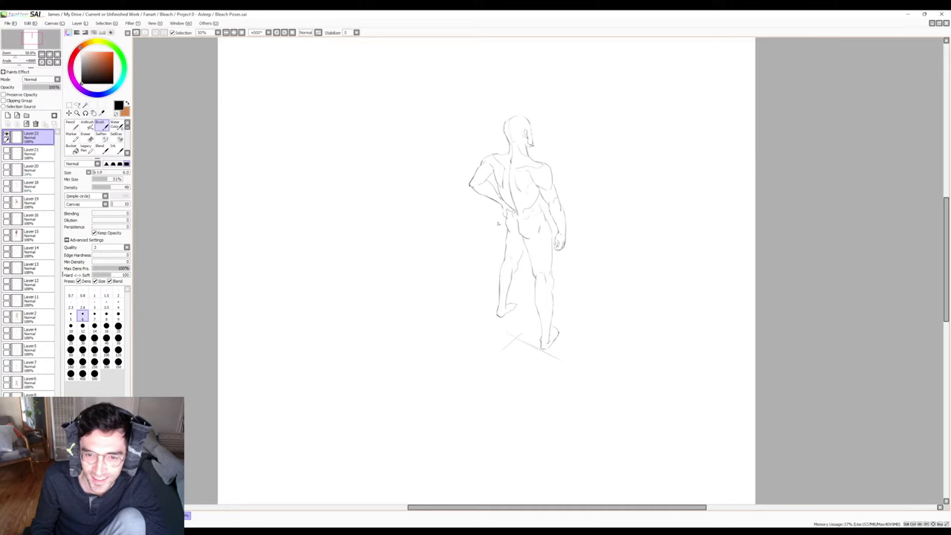
Select the whole figure sketch with the selection pen and move it toward the upper-right part of the canvas.
drag(604, 263, 626, 248)
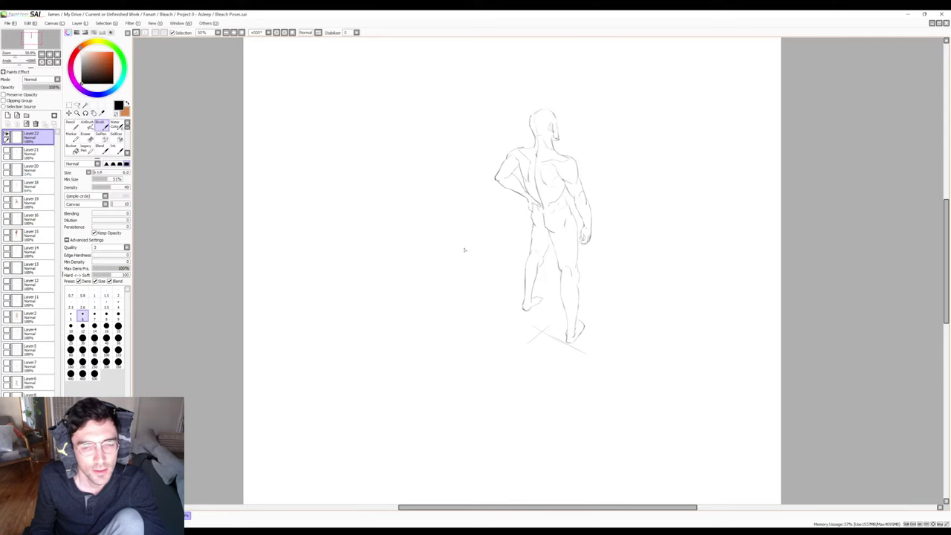
key(q)
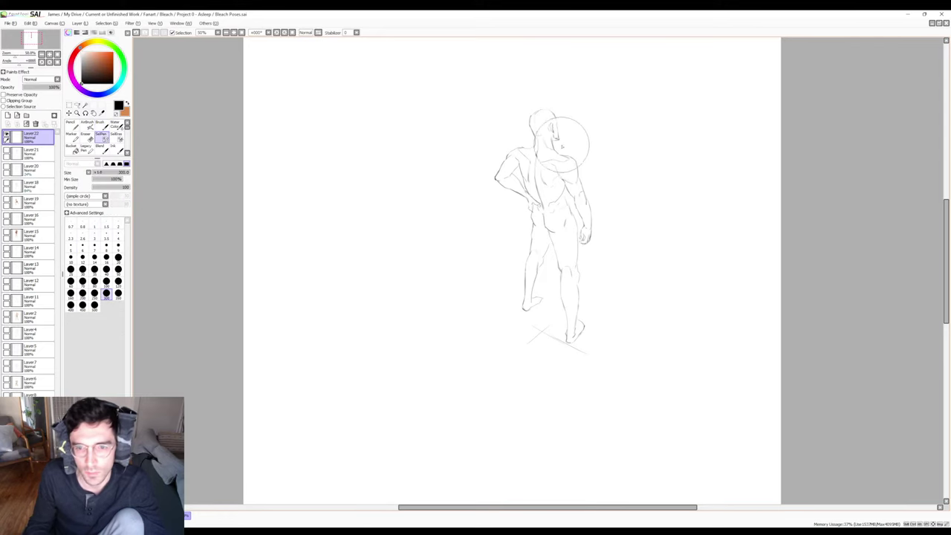
mouse_move(553, 149)
mouse_down()
mouse_move(530, 177)
mouse_move(559, 169)
mouse_move(567, 243)
mouse_move(525, 227)
mouse_up()
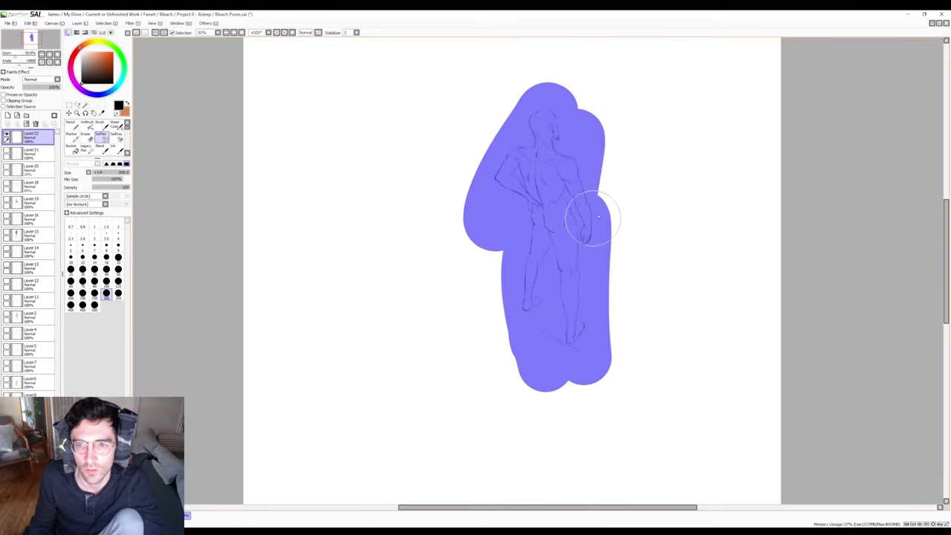
mouse_move(600, 208)
mouse_down()
mouse_move(643, 262)
mouse_move(640, 346)
mouse_move(609, 373)
mouse_up()
key(ctrl)
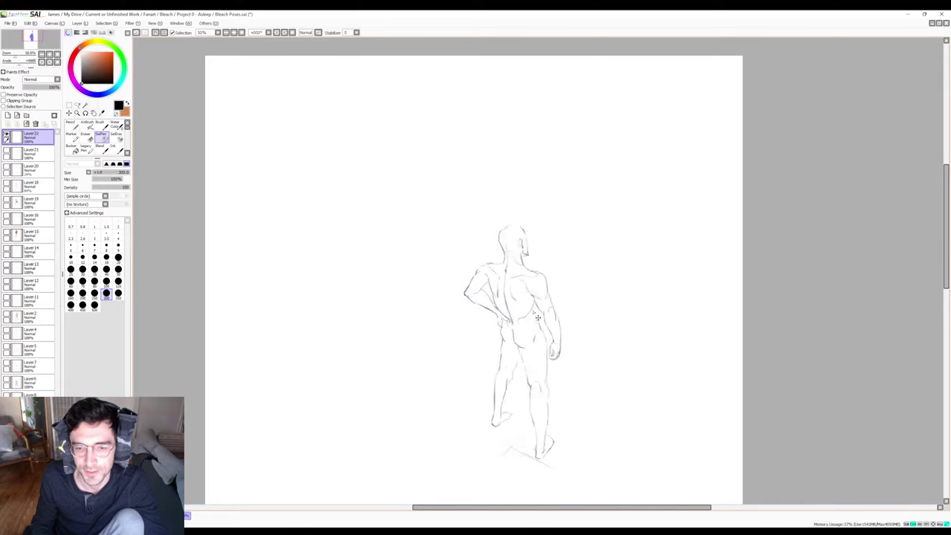
mouse_move(537, 330)
mouse_down()
mouse_move(659, 201)
mouse_move(657, 175)
mouse_up()
drag(617, 292, 643, 213)
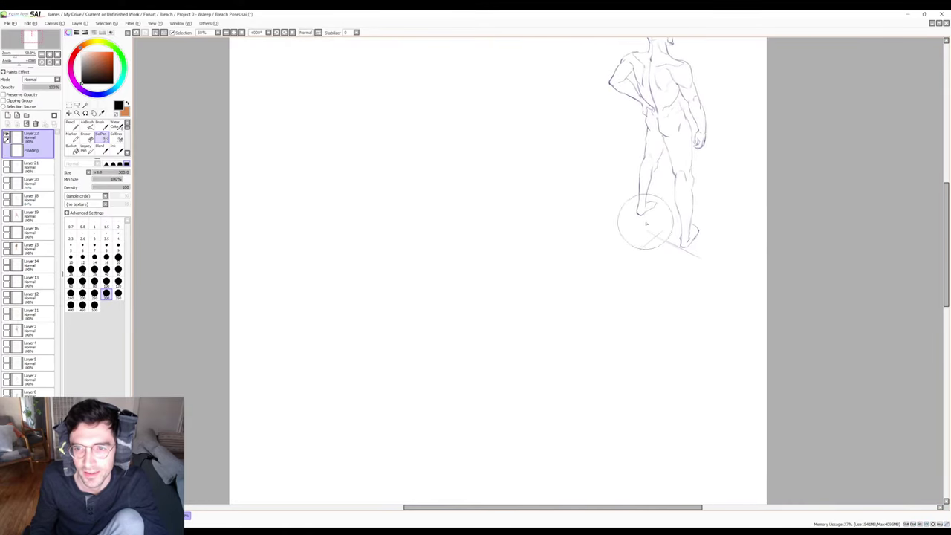
Sketch the head, neck, shoulder line and boxy torso of a second figure in the empty space left of the first, using the brush.
key(b)
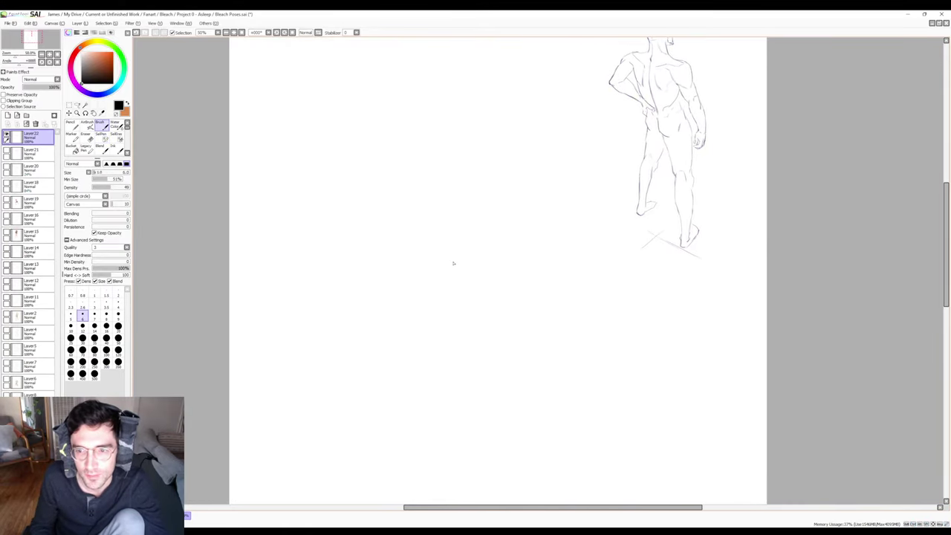
mouse_move(453, 263)
mouse_down()
mouse_move(488, 236)
mouse_move(530, 257)
mouse_move(571, 191)
mouse_move(531, 183)
mouse_up()
key(ctrl+z)
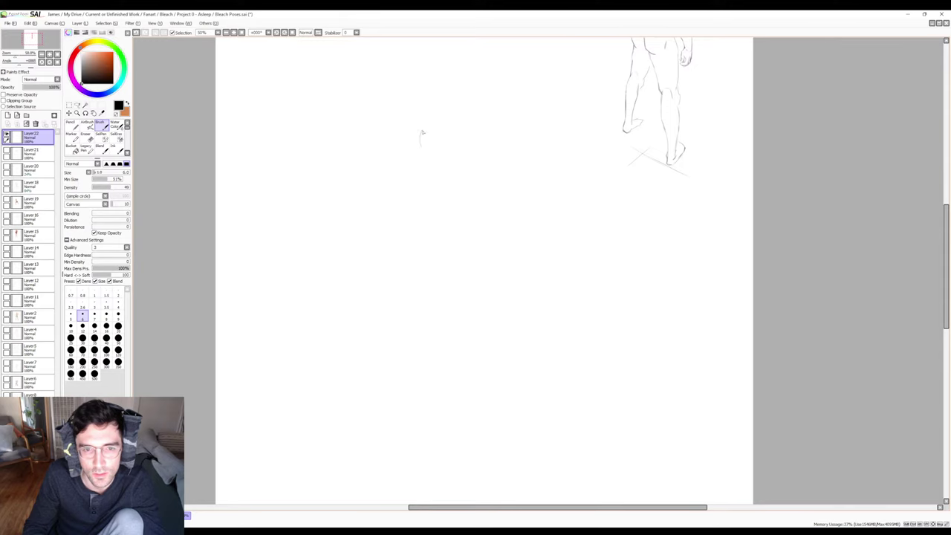
mouse_move(420, 145)
mouse_down()
mouse_move(435, 125)
mouse_move(440, 150)
mouse_up()
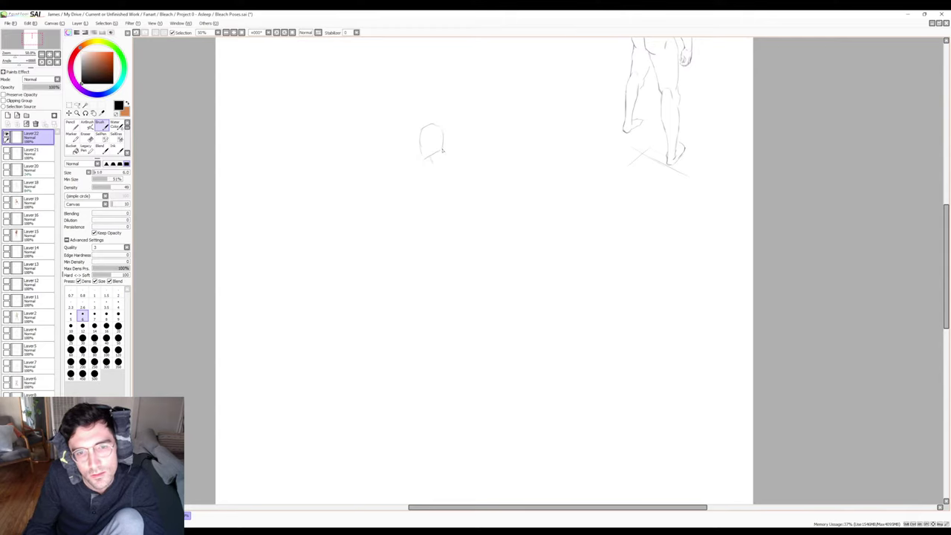
drag(443, 151, 446, 161)
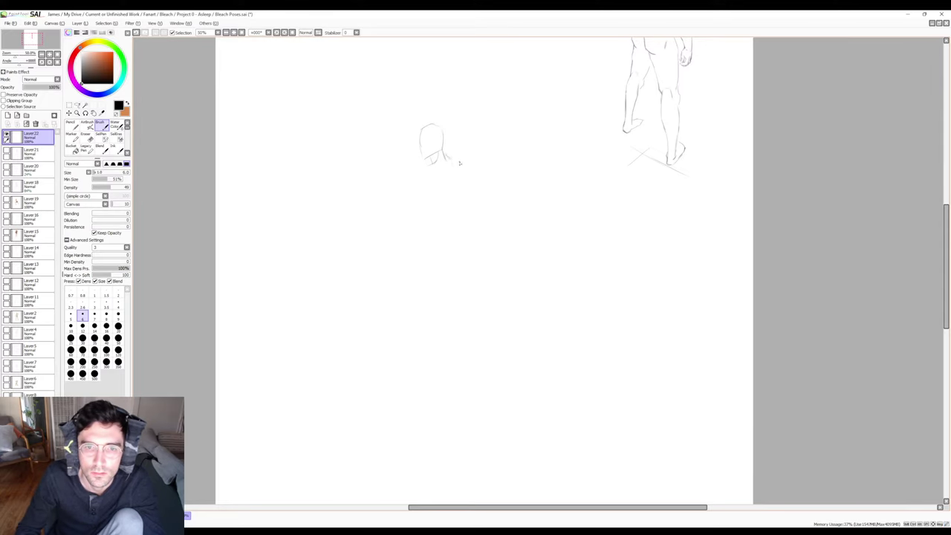
mouse_move(451, 162)
mouse_down()
mouse_move(461, 159)
mouse_move(459, 214)
mouse_up()
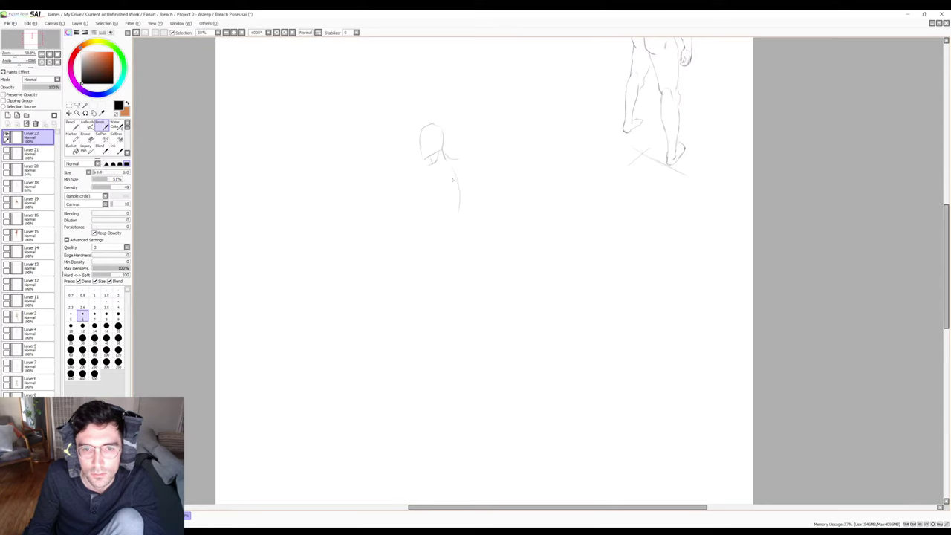
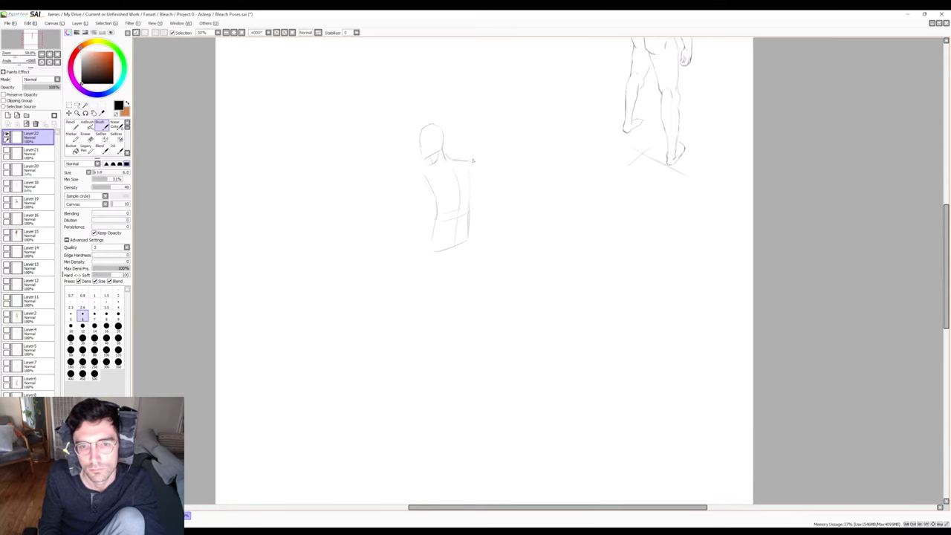
Erase and redraw the second figure's right-hand shoulder corner and the two lines across its waist.
key(e)
drag(475, 160, 428, 176)
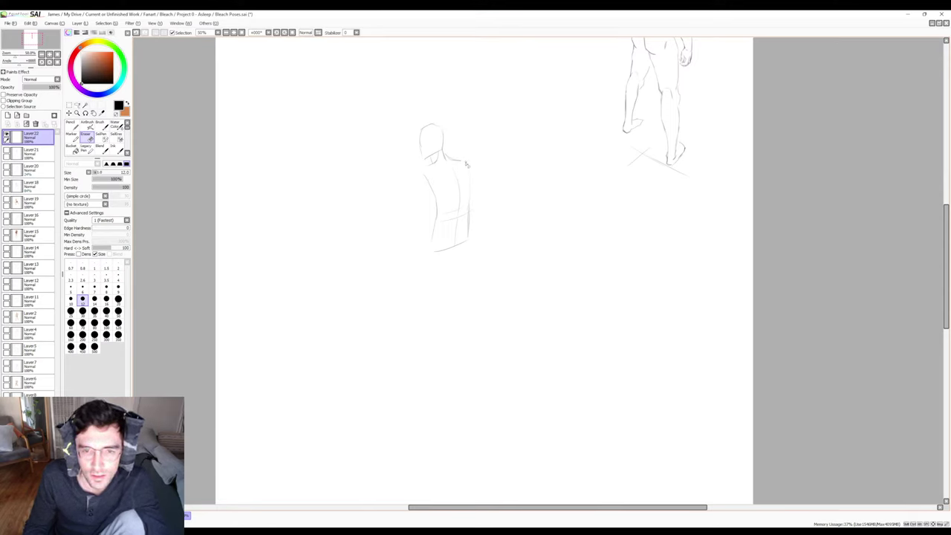
key(b)
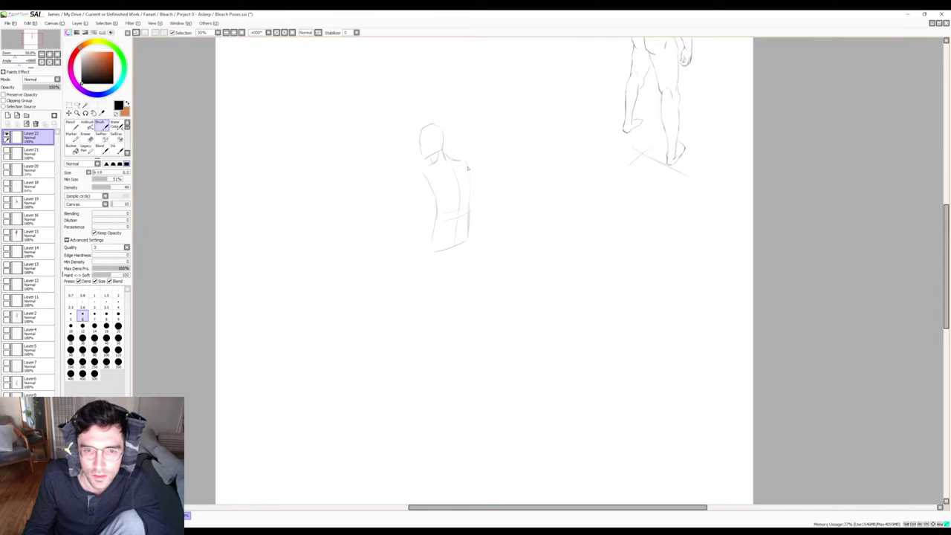
key(e)
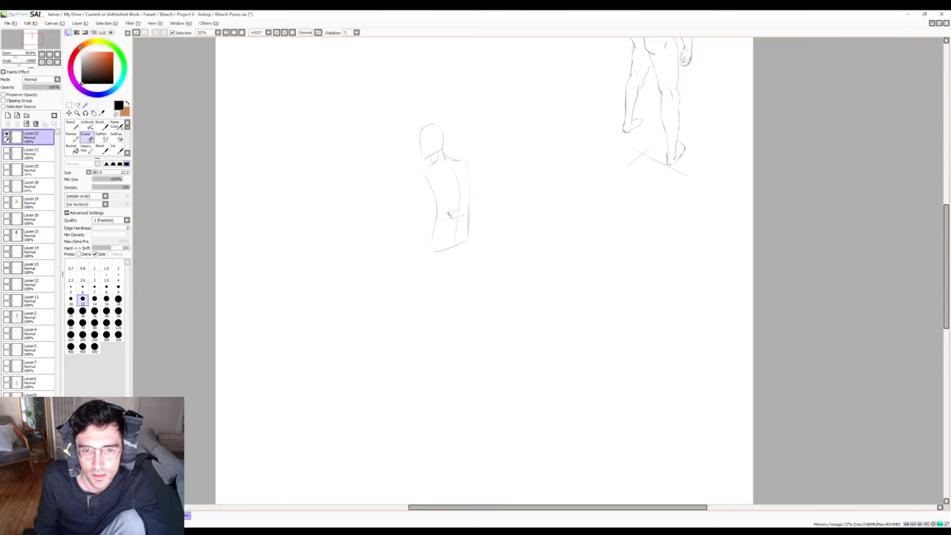
key(b)
mouse_move(441, 214)
mouse_down()
mouse_move(469, 205)
mouse_move(468, 216)
mouse_up()
key(ctrl+z)
key(ctrl+z)
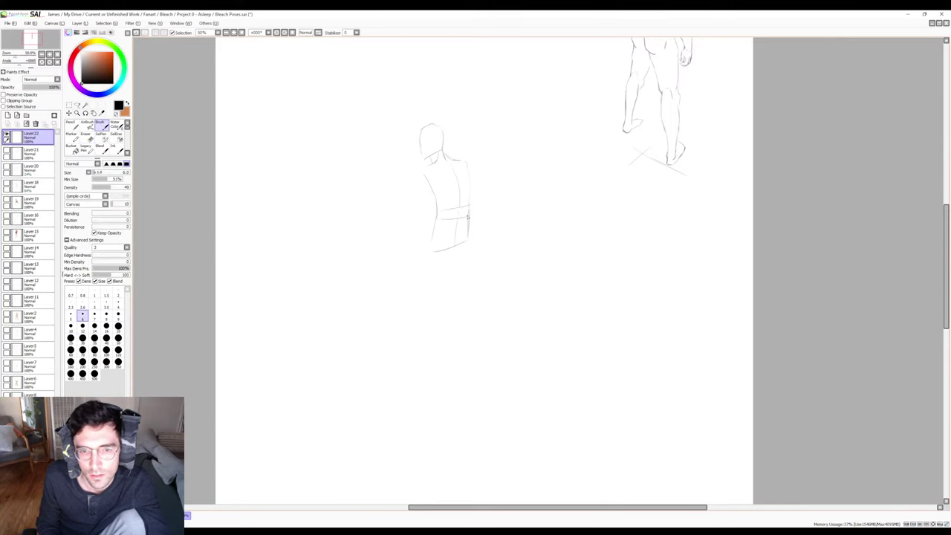
Erase the slanted lower edge of the pelvis and redraw it as a flatter line.
key(ctrl+z)
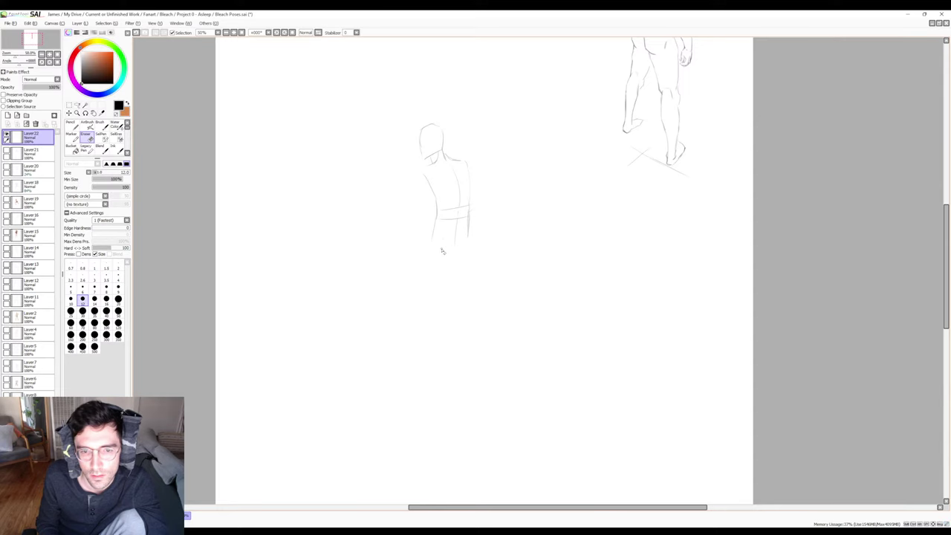
drag(435, 249, 470, 241)
key(ctrl+z)
key(ctrl+z)
key(ctrl+z)
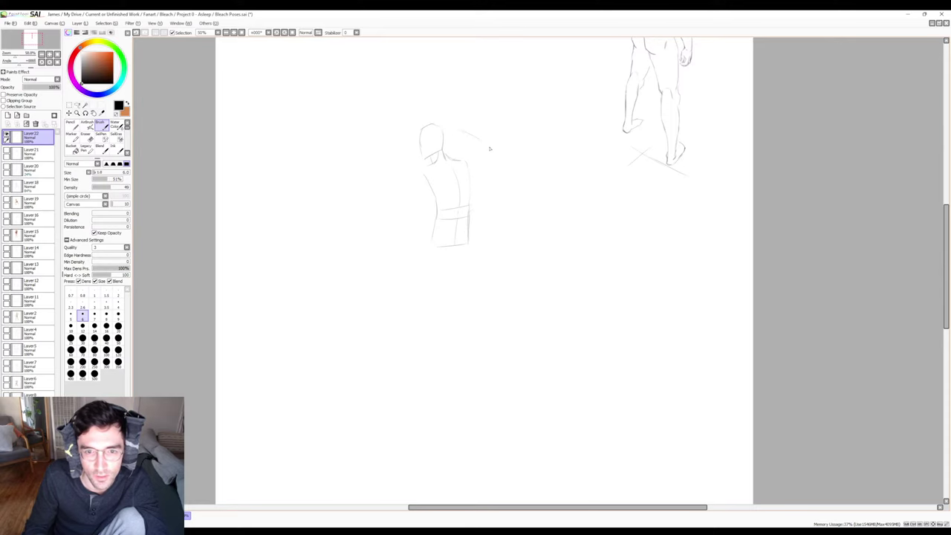
Sketch both arms raised and bent at the elbows beside the head, with a fist on the left-hand arm.
mouse_move(475, 136)
mouse_down()
mouse_move(486, 167)
mouse_move(472, 167)
mouse_move(491, 153)
mouse_up()
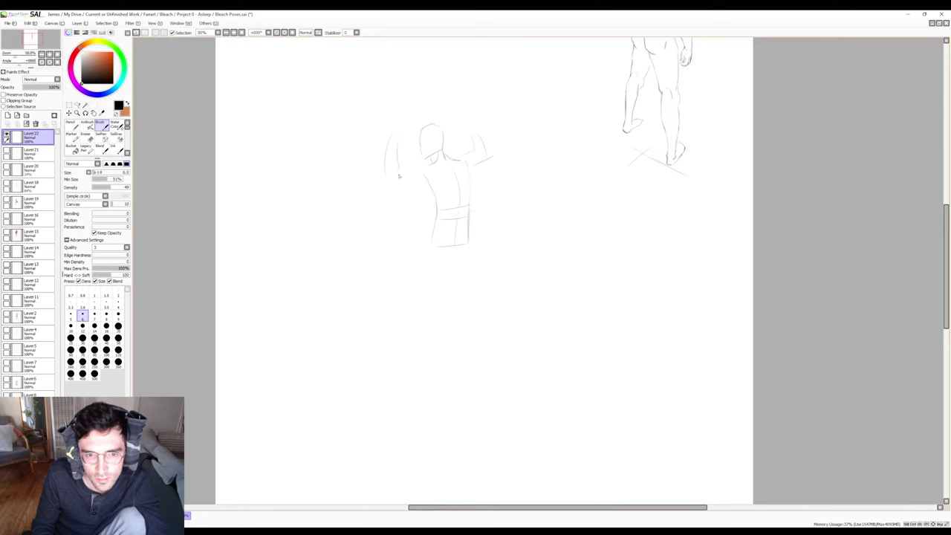
drag(396, 137, 397, 169)
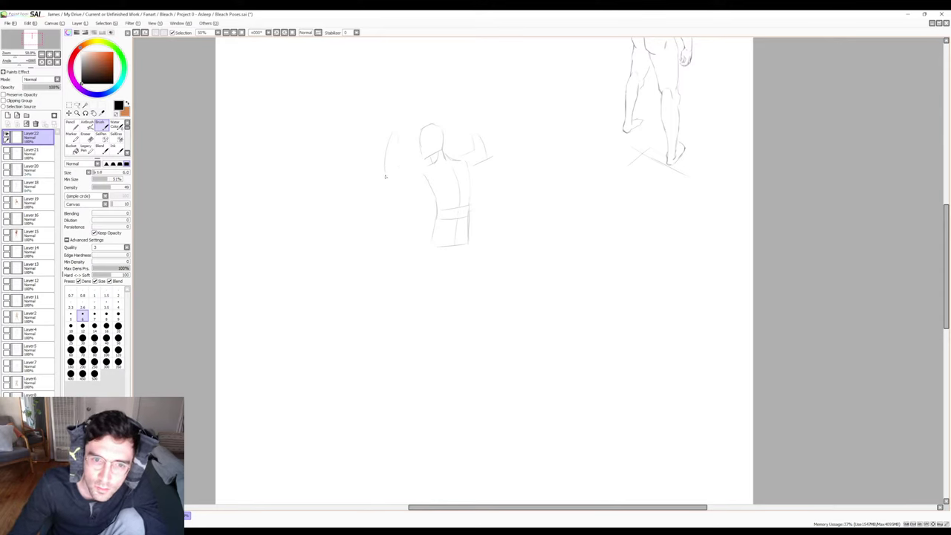
drag(389, 178, 411, 183)
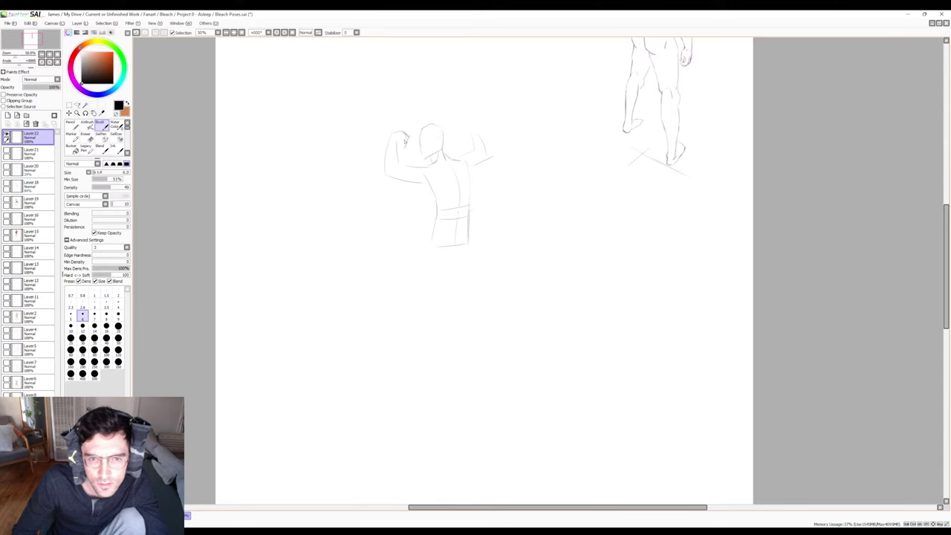
drag(395, 147, 401, 143)
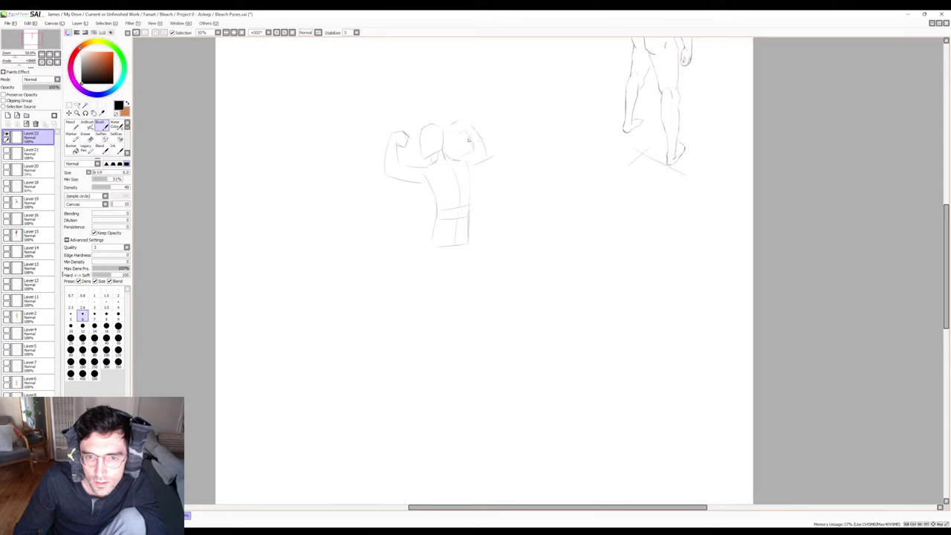
Erase the left-hand side of the torso and redraw it farther out from the armpit down to the hip.
key(e)
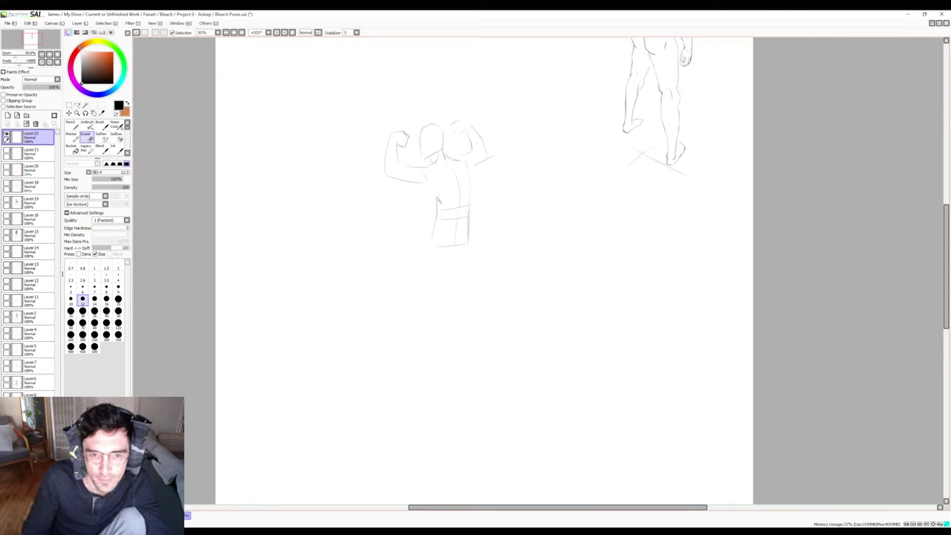
key(b)
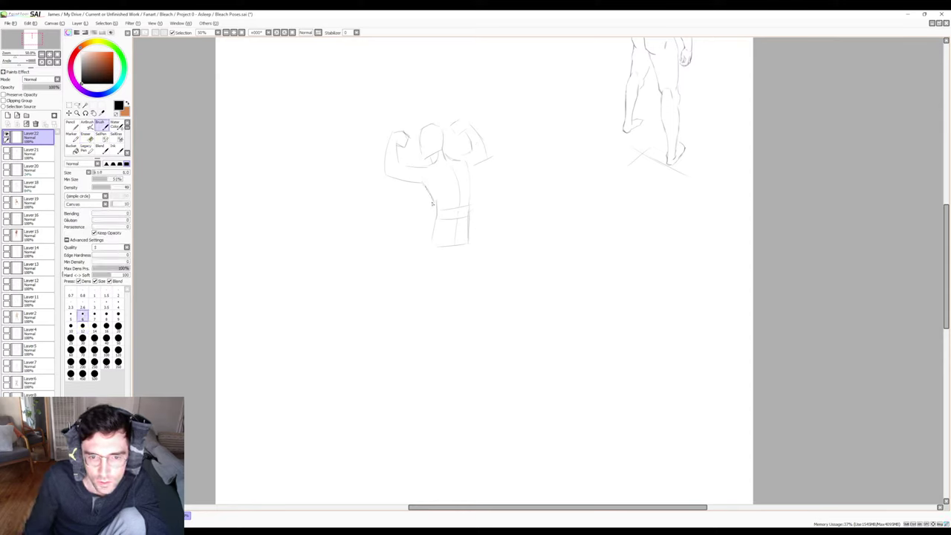
key(e)
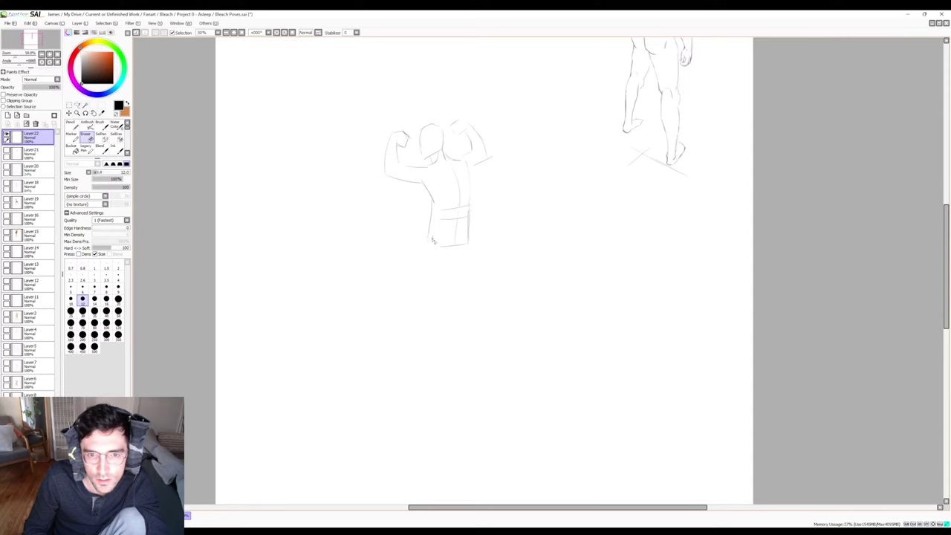
Sketch the left-hand leg's outer line from hip to ankle, the right-hand leg's line, and ground lines at both feet.
key(b)
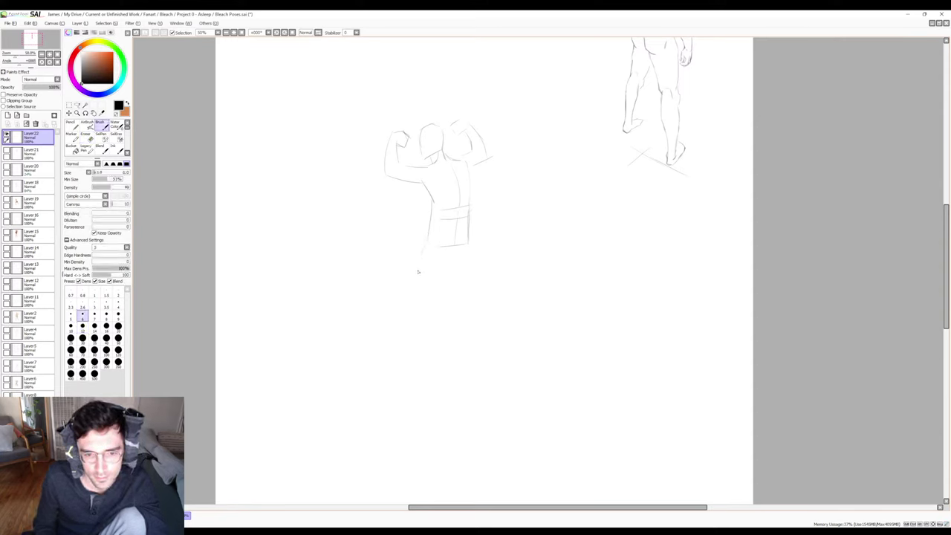
drag(423, 247, 418, 284)
key(ctrl+z)
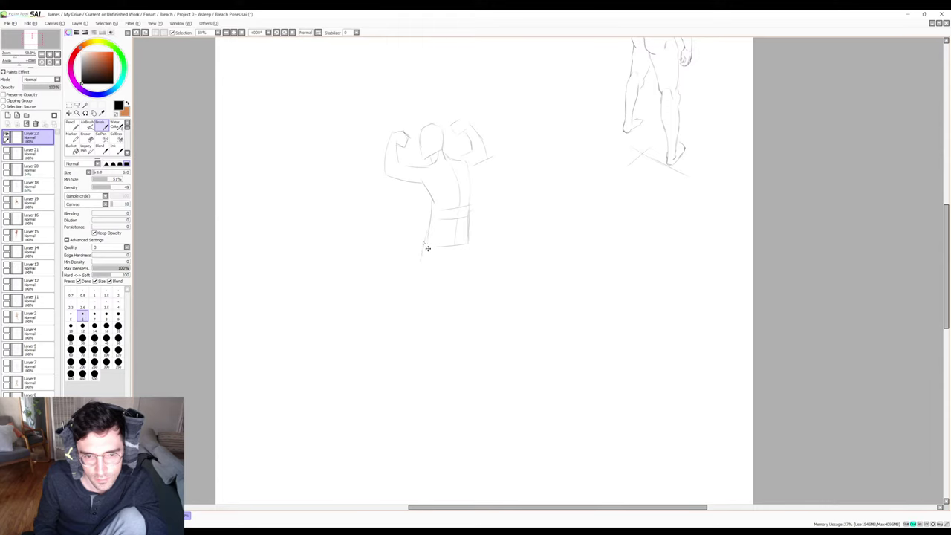
drag(429, 224, 417, 267)
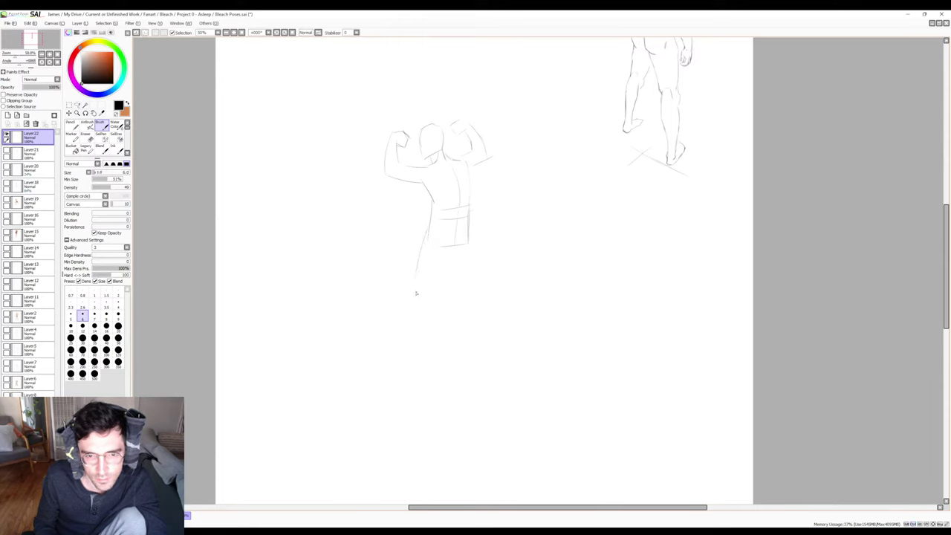
drag(421, 315, 422, 363)
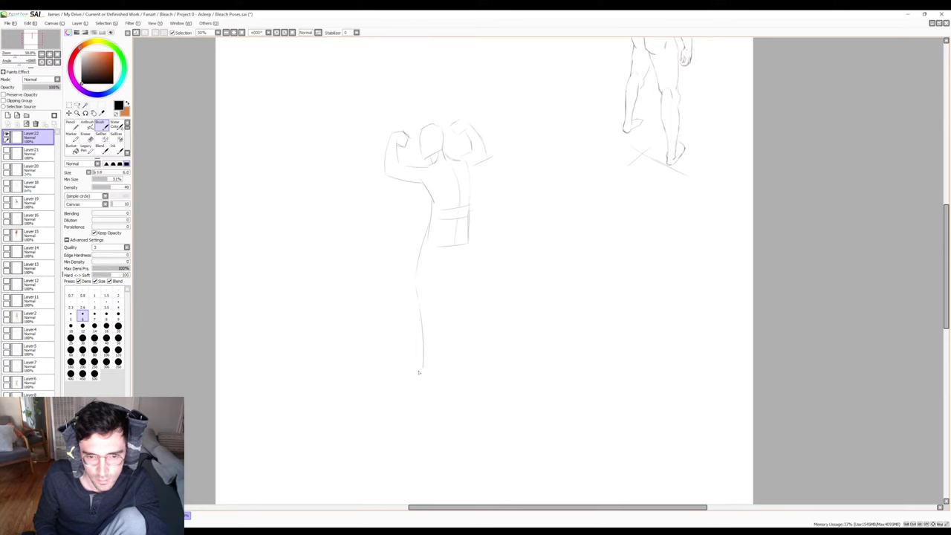
drag(409, 392, 459, 378)
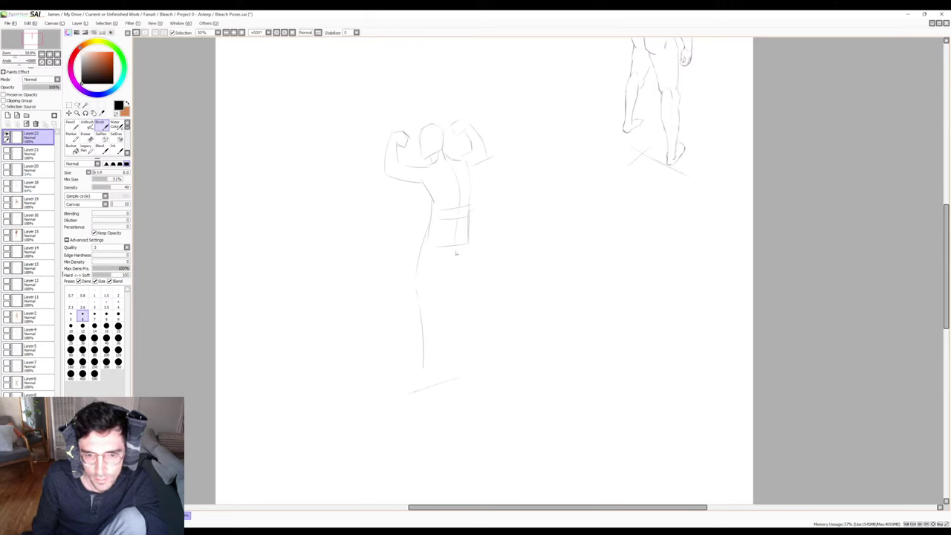
drag(455, 269, 492, 359)
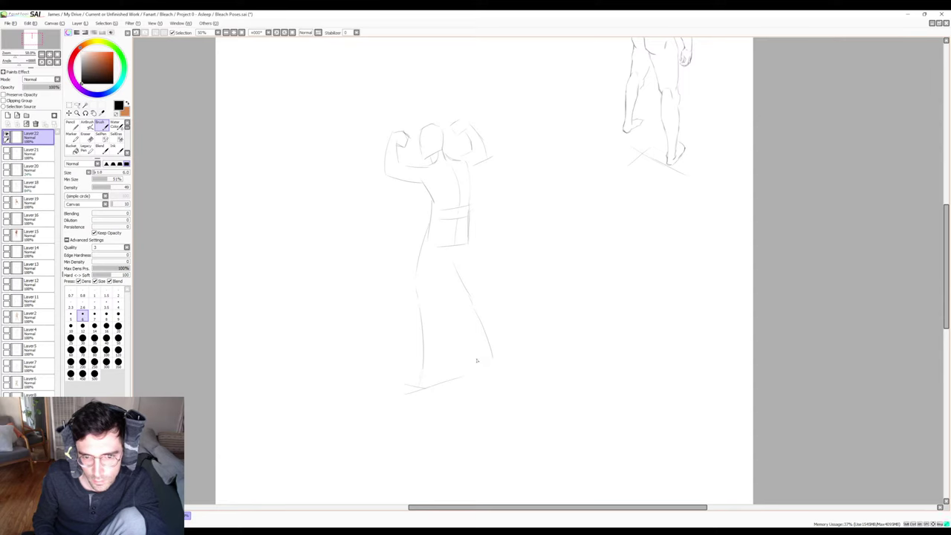
drag(477, 360, 497, 363)
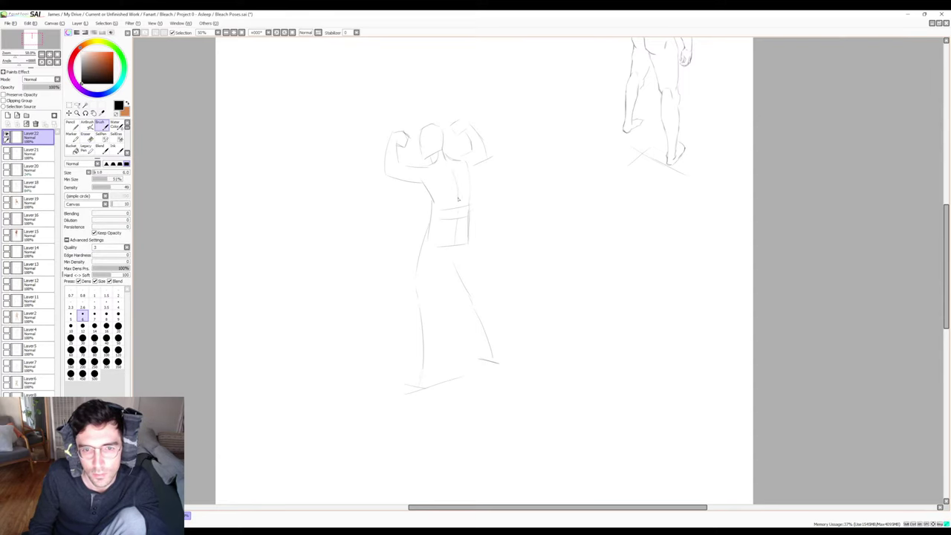
Redraw the torso's centre line as a curve and replace its right-hand side with a line slanting in to the waist.
drag(450, 166, 454, 215)
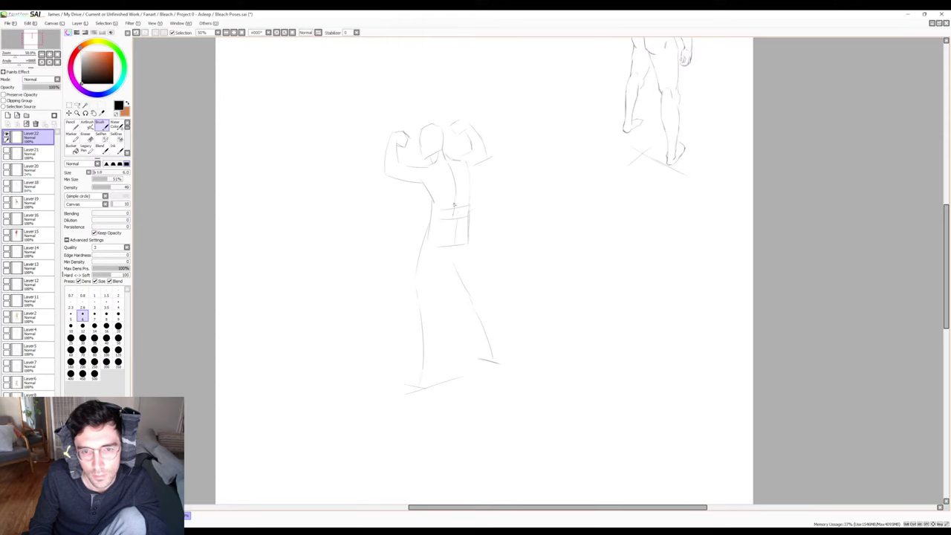
key(e)
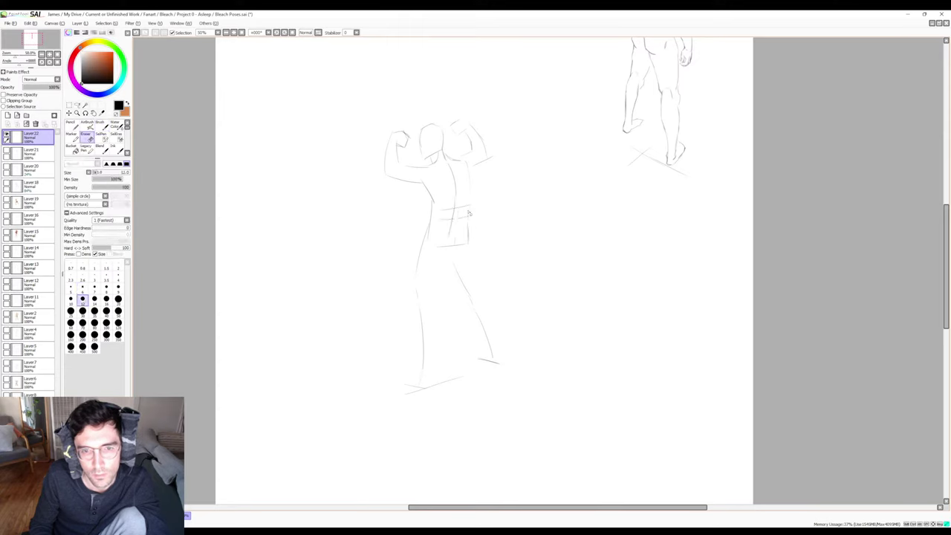
key(b)
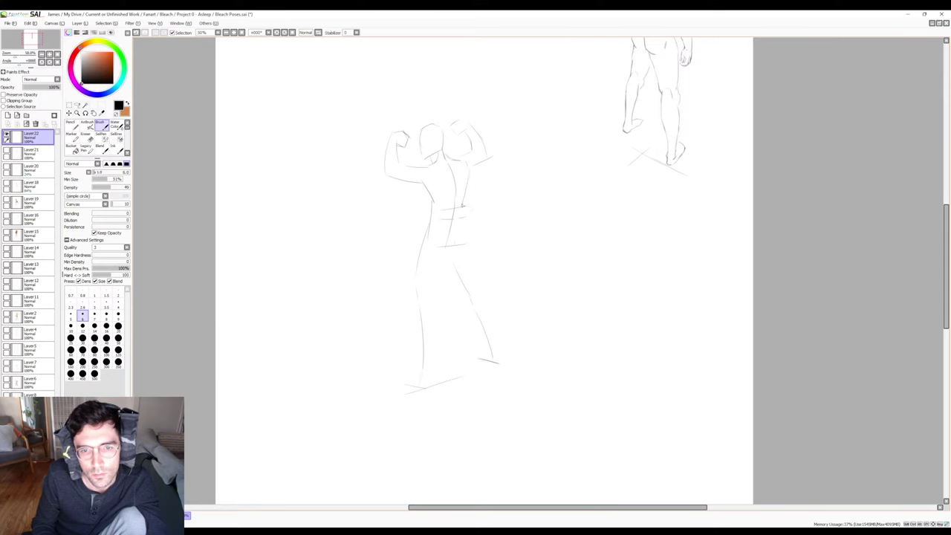
Erase and redraw the left-hand side of the torso from armpit to pelvis, and close the pelvis's right-hand side.
key(e)
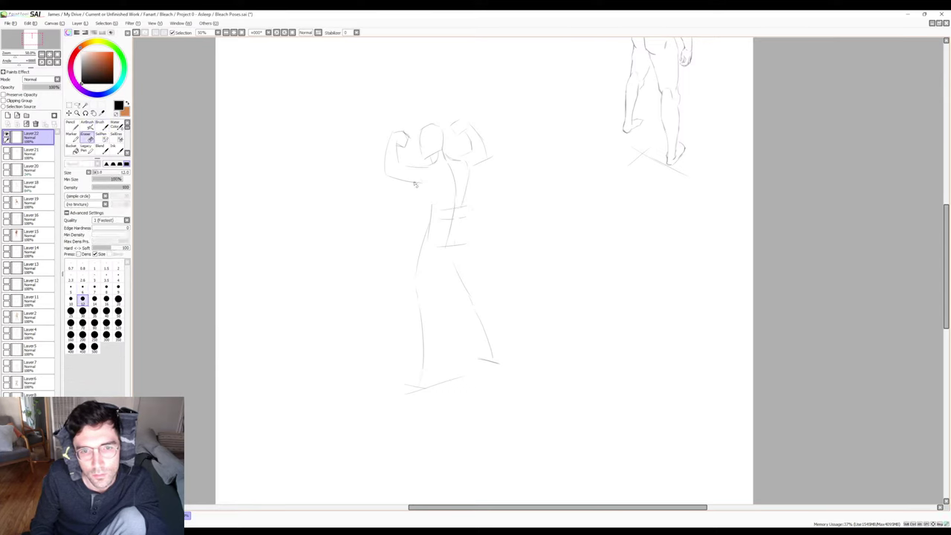
key(b)
drag(422, 190, 432, 207)
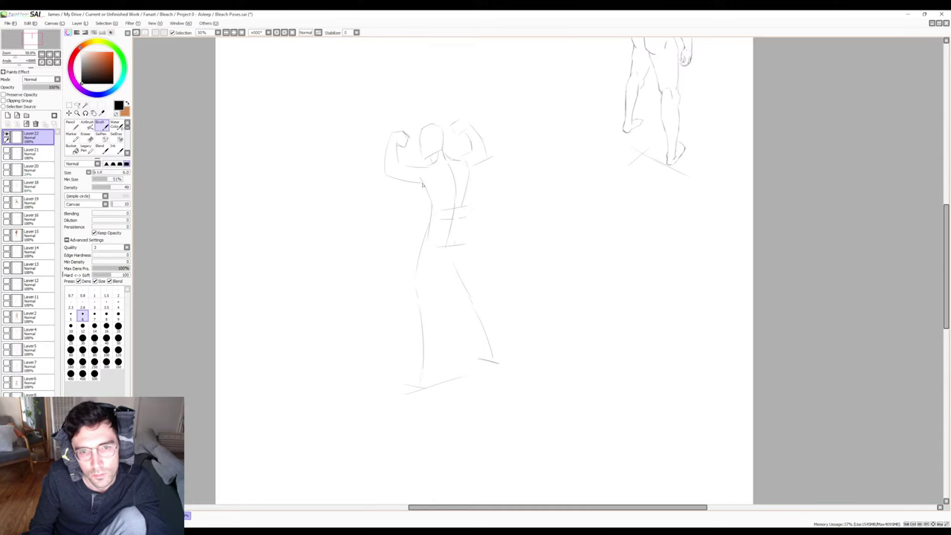
mouse_move(422, 181)
mouse_down()
mouse_move(430, 214)
mouse_move(465, 249)
mouse_up()
key(e)
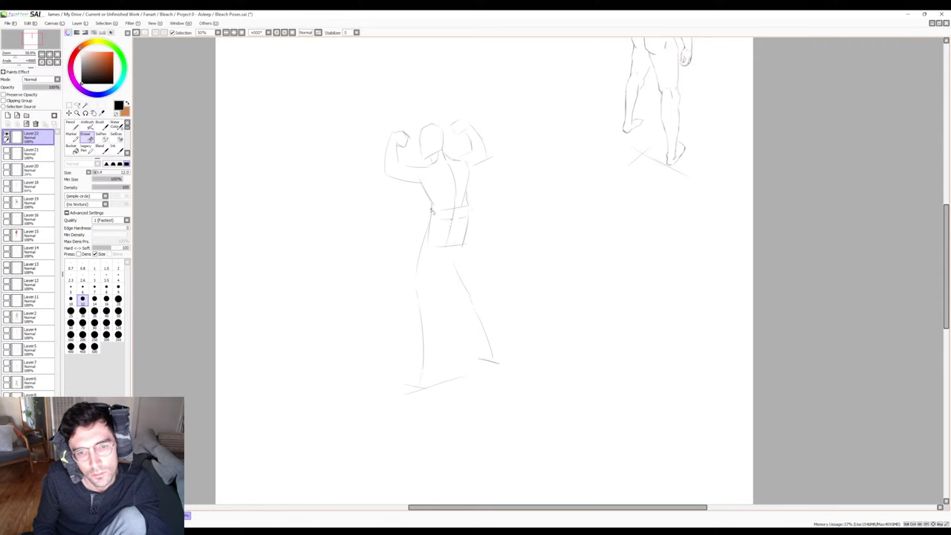
key(b)
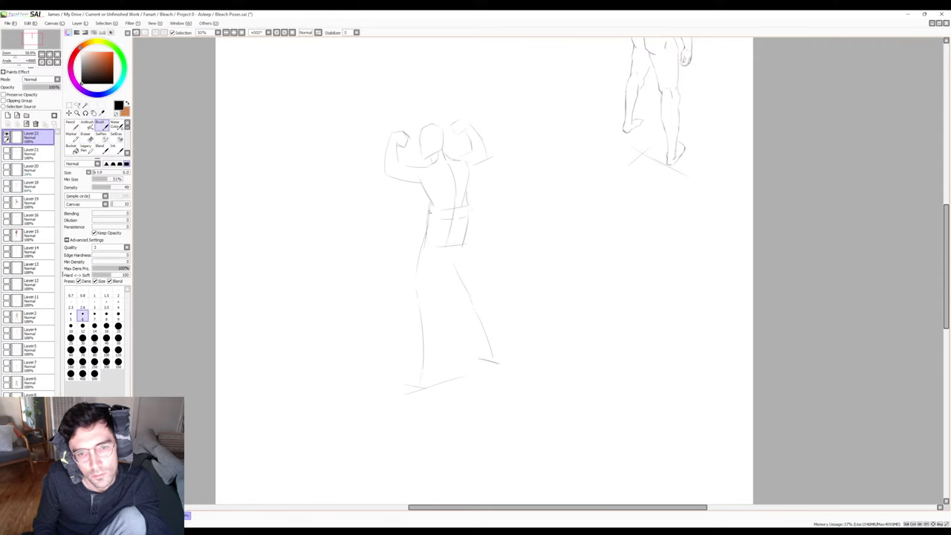
drag(428, 211, 426, 238)
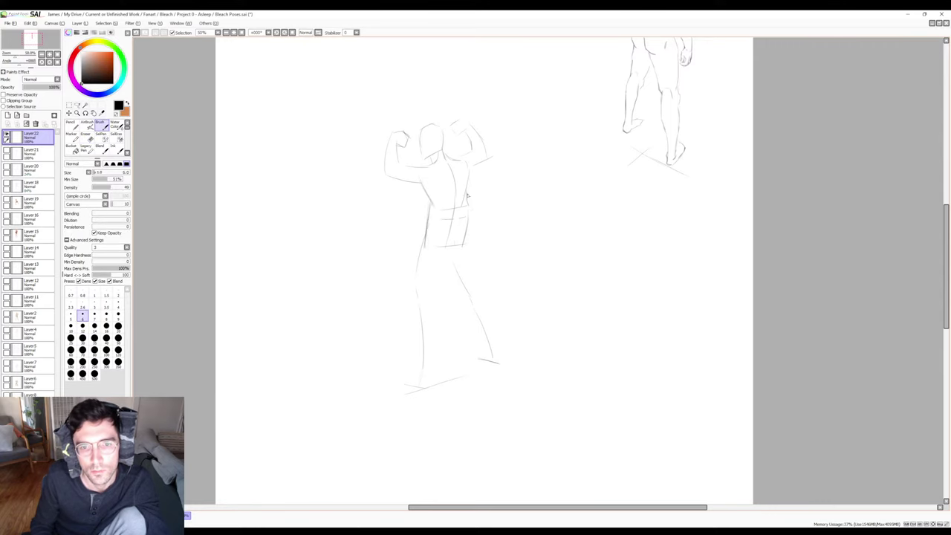
Erase the upper right-hand side of the torso and redraw the centre line down through the pelvis.
key(e)
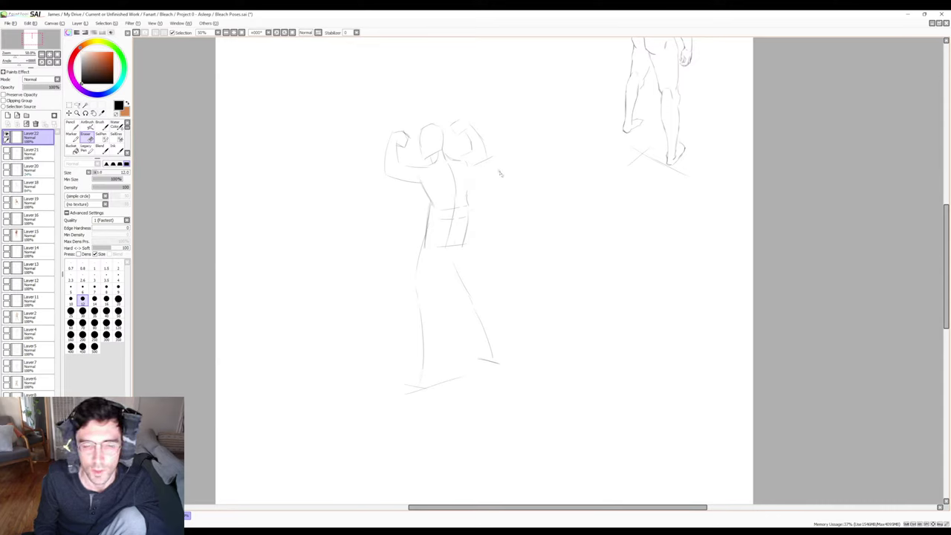
key(b)
key(e)
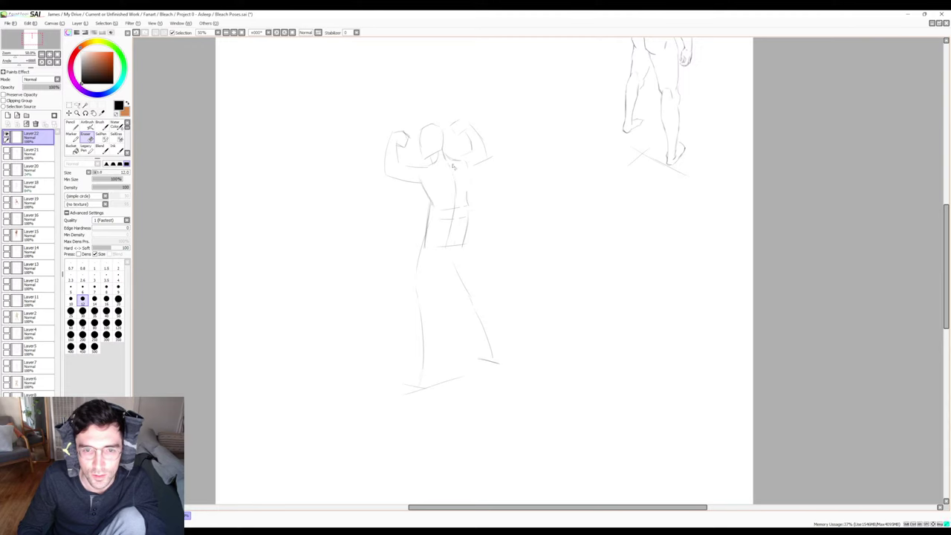
key(b)
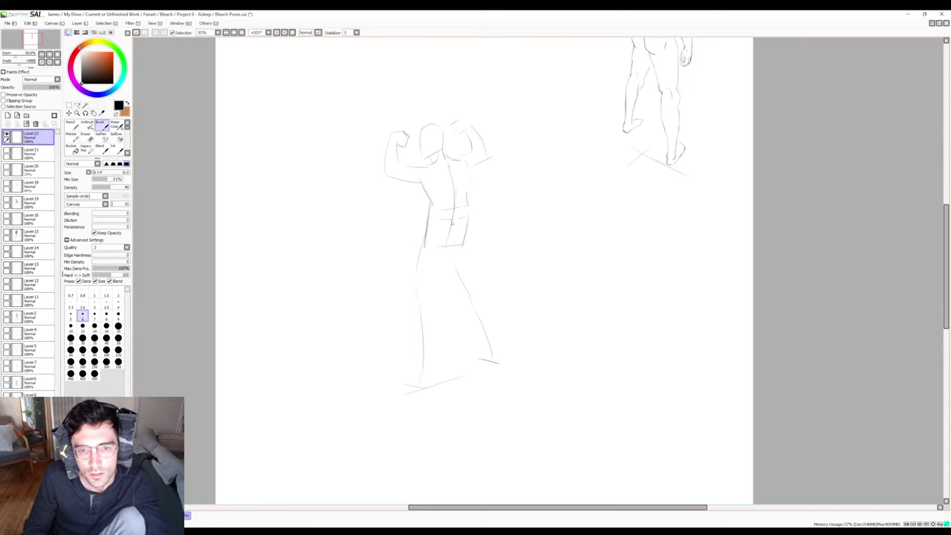
key(e)
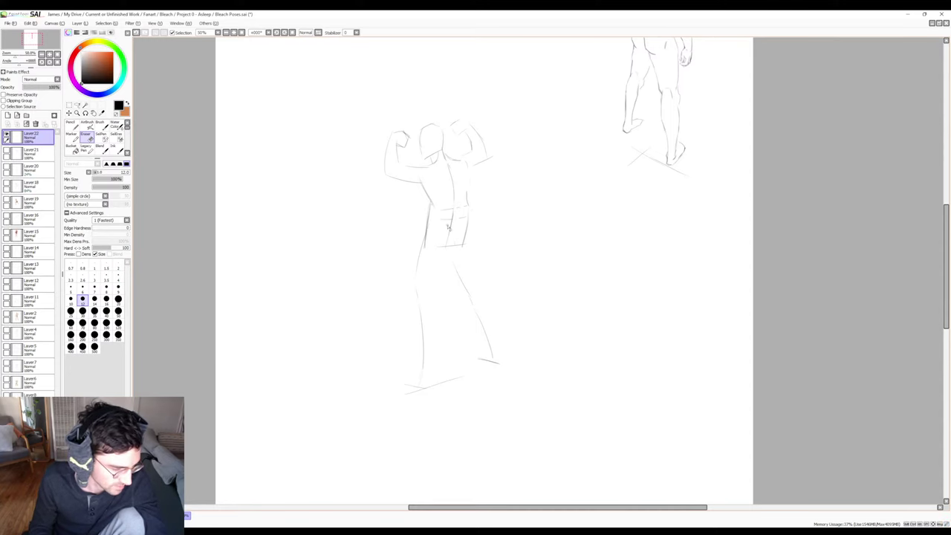
key(b)
Enlarge the eraser and erase the torso, pelvis, legs and ground lines, keeping the head and raised arms.
key(e)
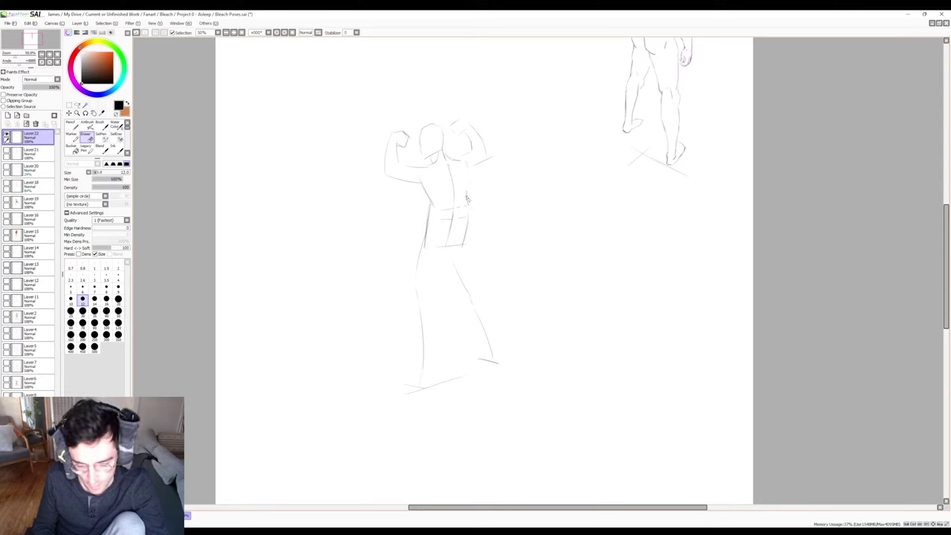
key(bracketright)
key(bracketright)
key(bracketright)
key(bracketright)
key(bracketright)
key(bracketright)
key(bracketright)
key(bracketright)
key(bracketright)
key(bracketright)
key(bracketright)
mouse_move(449, 171)
mouse_down()
mouse_move(473, 335)
mouse_move(492, 354)
mouse_move(493, 377)
mouse_move(433, 232)
mouse_move(424, 179)
mouse_move(428, 382)
mouse_move(413, 399)
mouse_move(456, 379)
mouse_up()
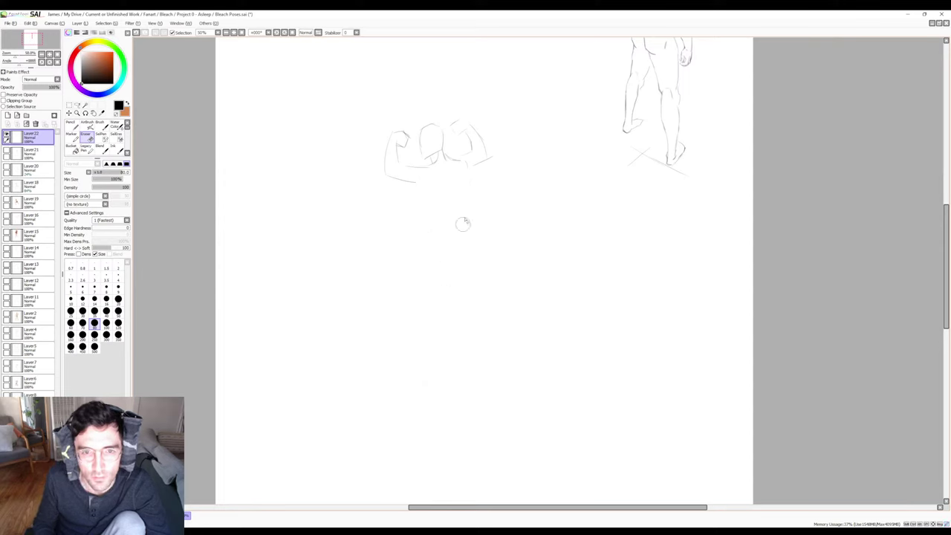
Draw a curved spine line from the neck down toward the left-hand hip, retrying the stroke until the curve fits.
key(b)
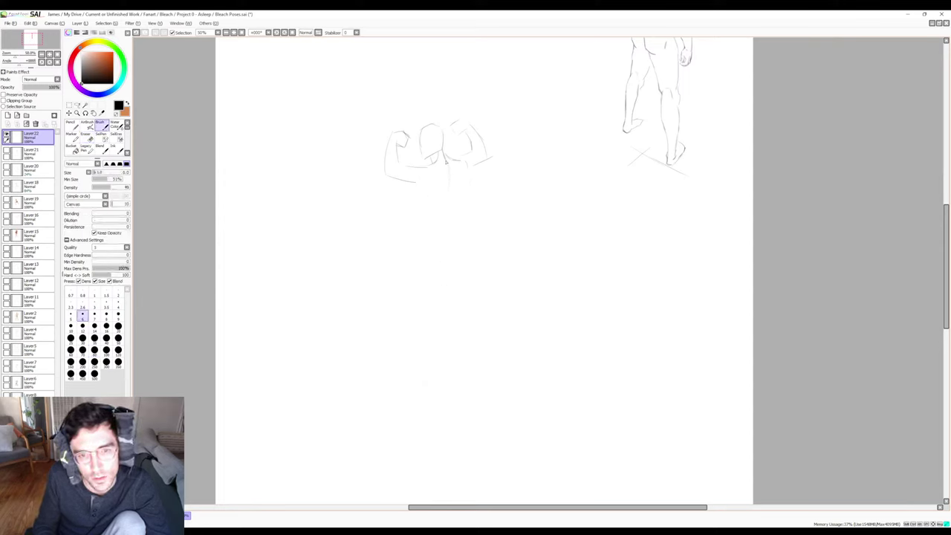
key(e)
key(b)
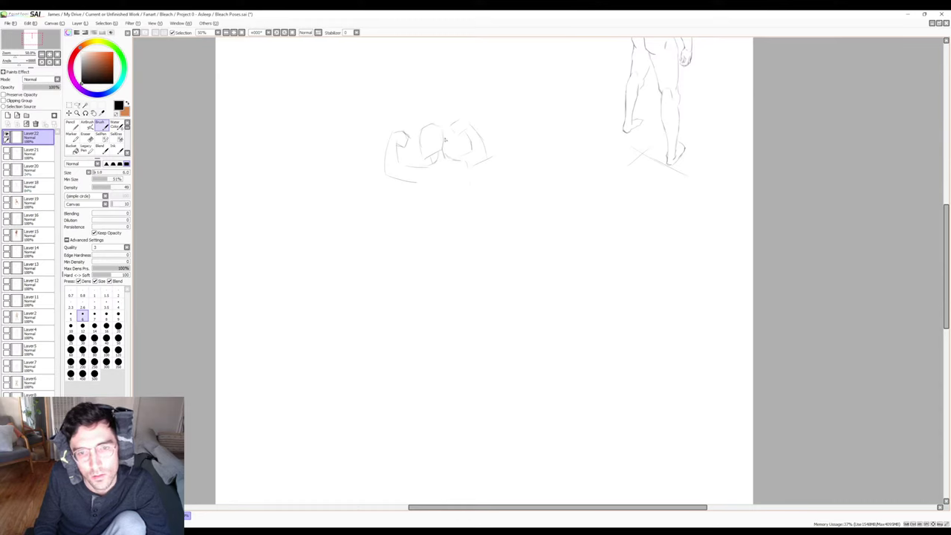
drag(445, 165, 440, 229)
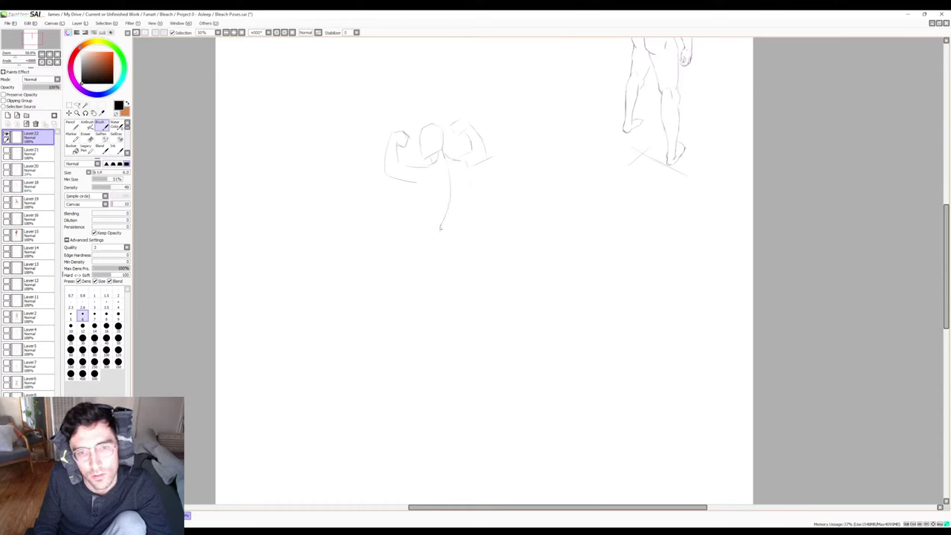
key(ctrl+z)
drag(446, 167, 440, 219)
key(ctrl+z)
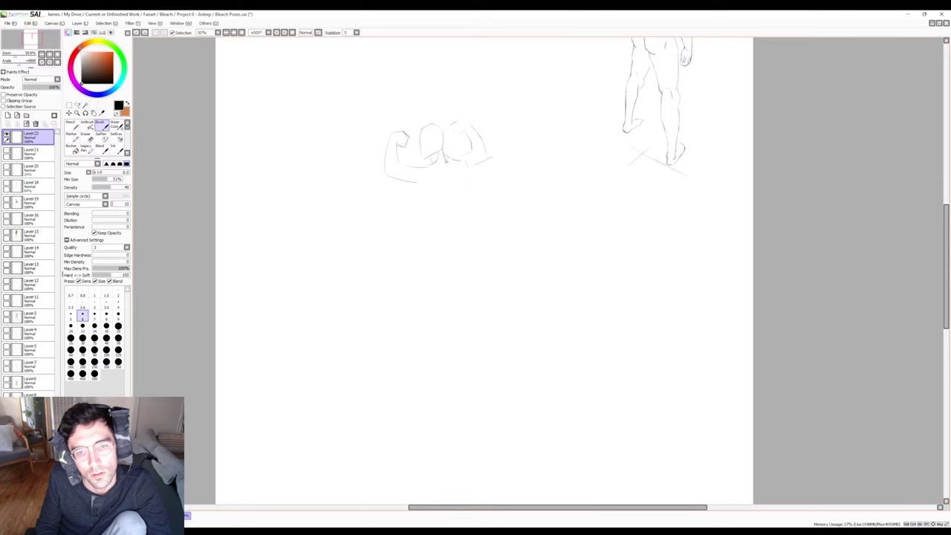
drag(446, 162, 440, 222)
key(ctrl+z)
drag(448, 169, 438, 230)
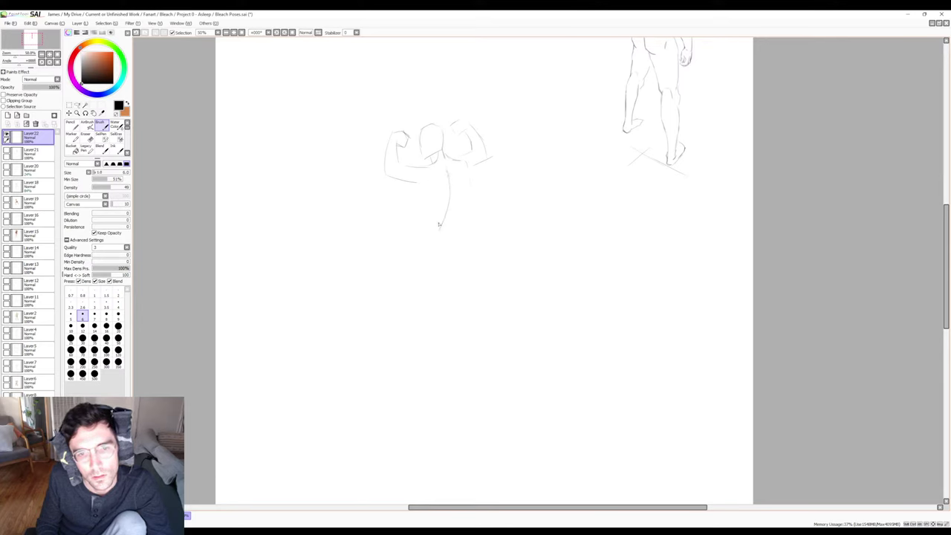
key(e)
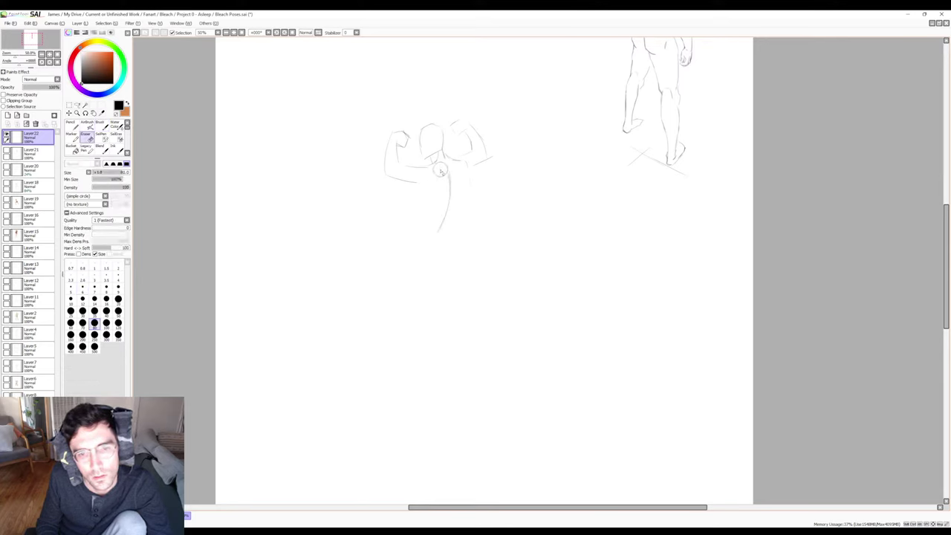
key(b)
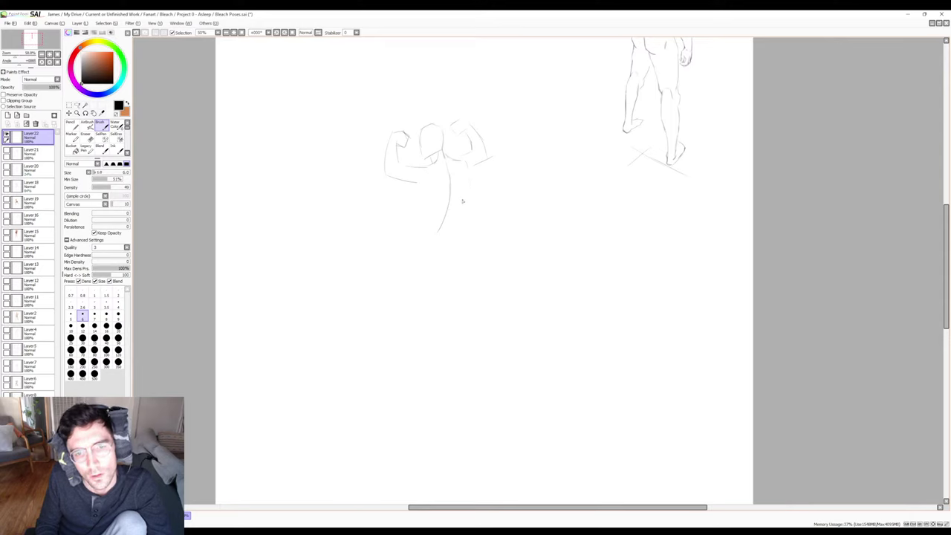
Sketch a rounded ribcage around the spine, add both sides of the torso, and draw a vertical centre line for the pelvis.
drag(467, 189, 462, 207)
mouse_move(430, 169)
mouse_down()
mouse_move(424, 216)
mouse_move(425, 190)
mouse_move(423, 208)
mouse_move(463, 195)
mouse_move(437, 204)
mouse_move(464, 205)
mouse_up()
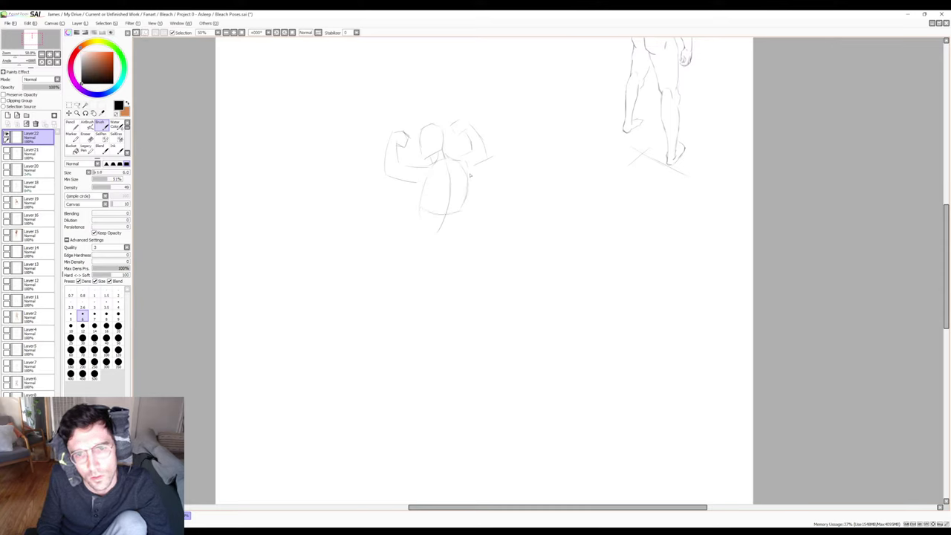
drag(470, 168, 460, 213)
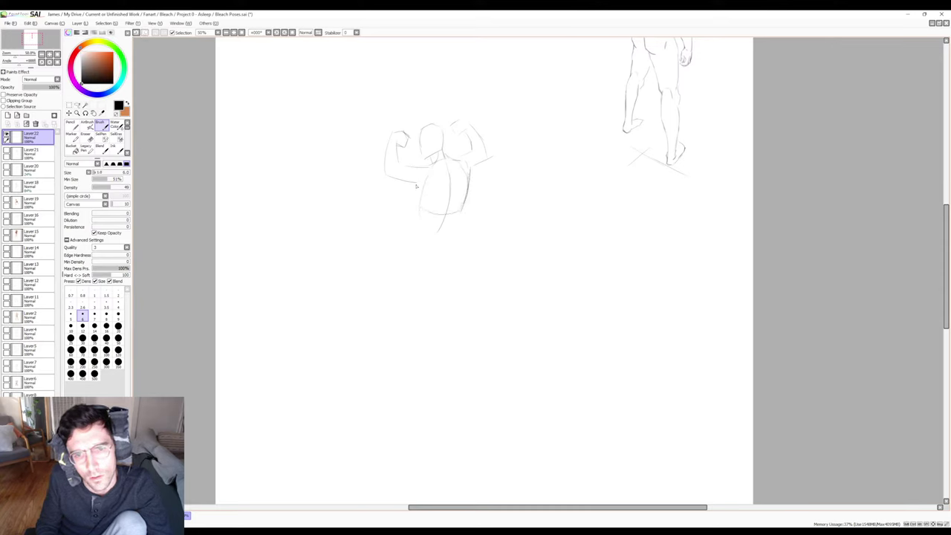
mouse_move(418, 183)
mouse_down()
mouse_move(425, 216)
mouse_move(417, 180)
mouse_move(415, 237)
mouse_up()
mouse_move(461, 210)
mouse_down()
mouse_move(459, 231)
mouse_move(441, 240)
mouse_up()
key(e)
key(b)
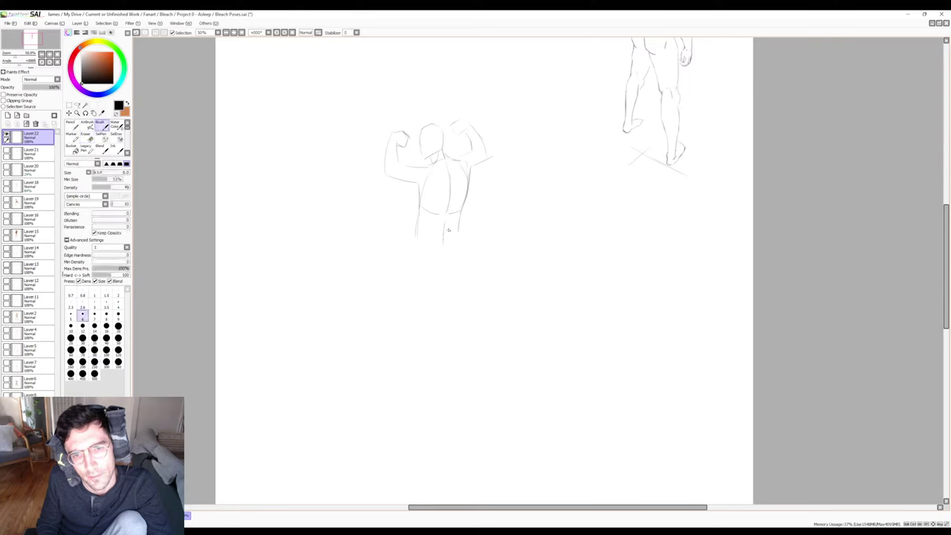
Erase parts of the torso's sides at the waist and redraw the ribcage tapering inward to its lower edge.
key(e)
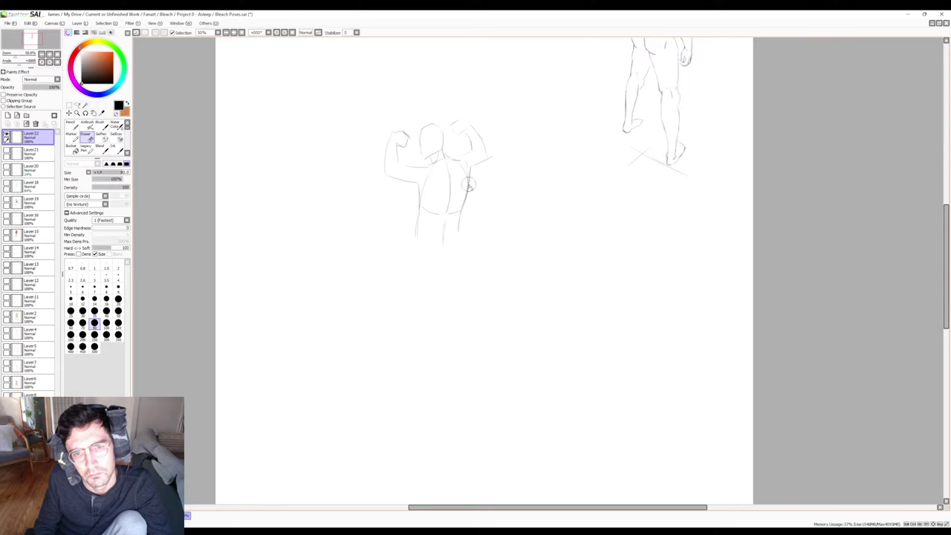
mouse_move(463, 218)
mouse_down()
mouse_move(470, 169)
mouse_move(461, 206)
mouse_up()
key(b)
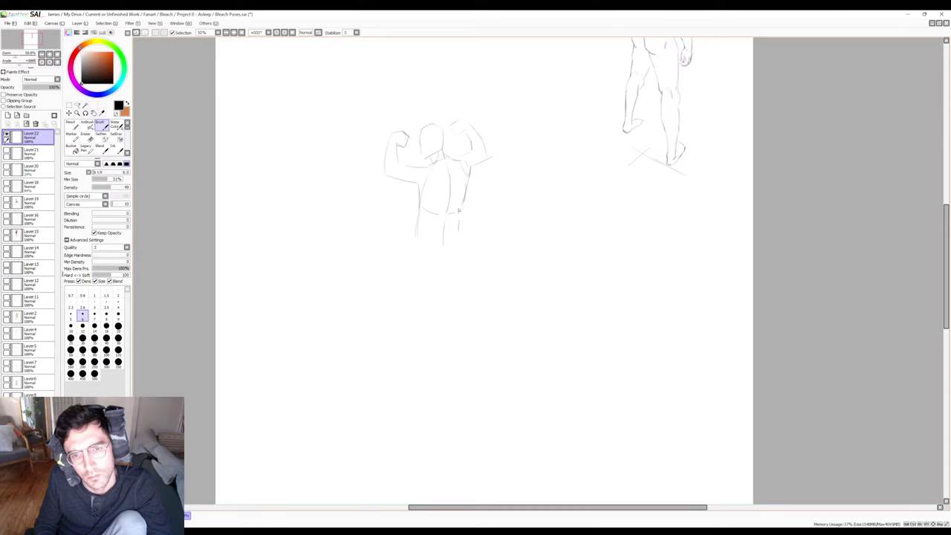
drag(457, 212, 425, 208)
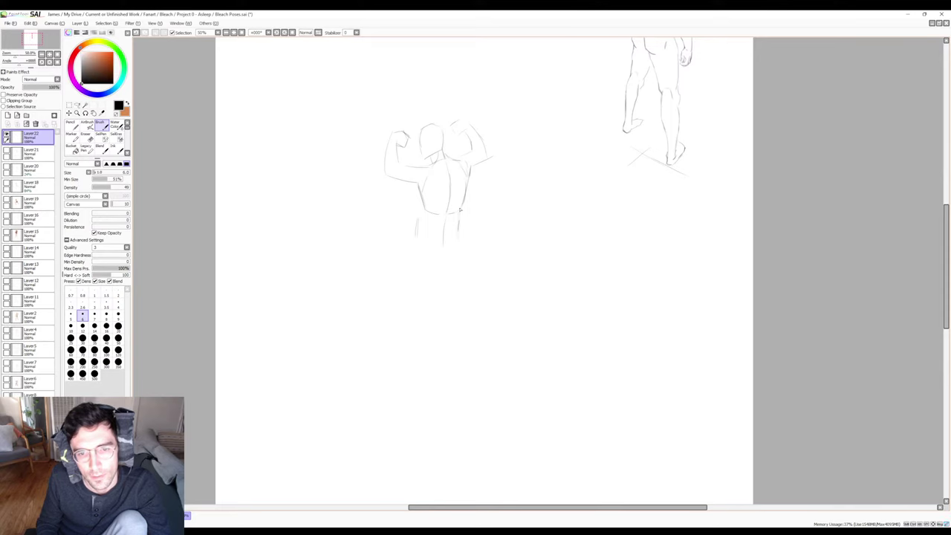
Draw the sides of the pelvis below the waist and close it into a box with upper and lower edges.
drag(421, 212, 419, 243)
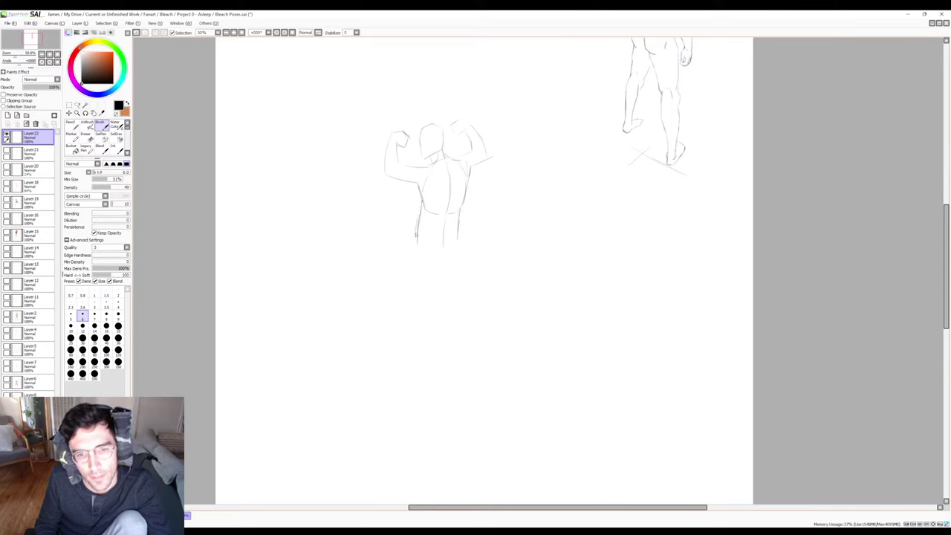
key(e)
drag(409, 223, 419, 215)
key(b)
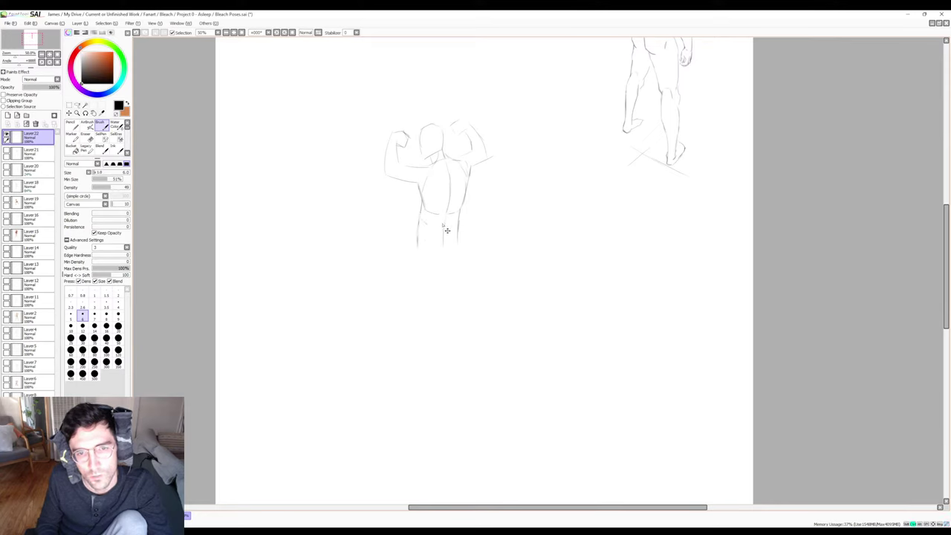
mouse_move(420, 221)
mouse_down()
mouse_move(460, 218)
mouse_move(417, 247)
mouse_move(416, 238)
mouse_move(425, 251)
mouse_move(455, 243)
mouse_up()
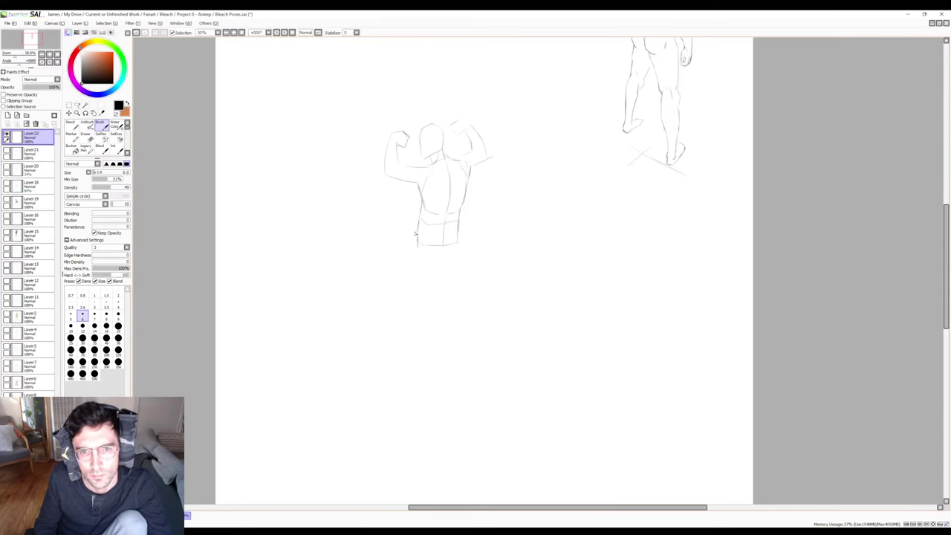
Sketch a long line for each leg, the right-hand one angled outward, and one slanted ground line beneath both feet.
drag(413, 248, 408, 291)
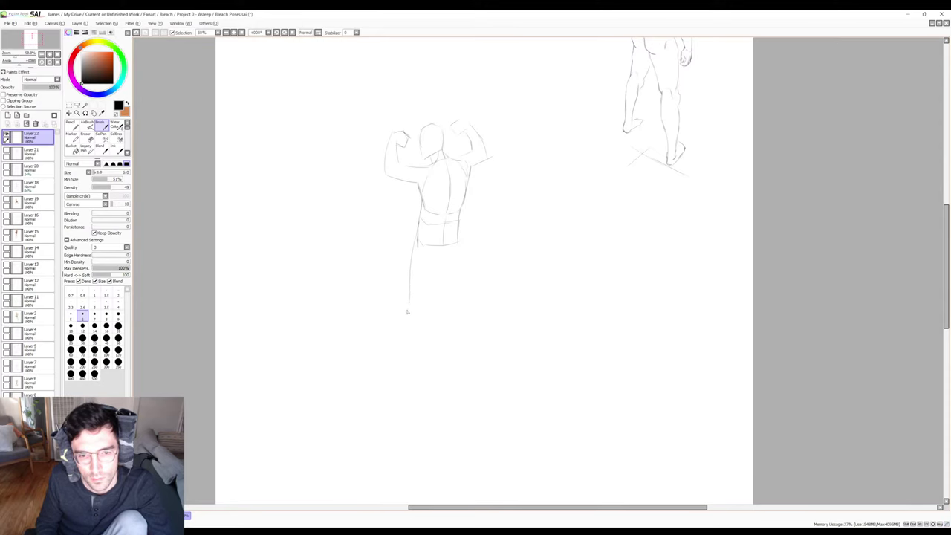
drag(407, 312, 411, 361)
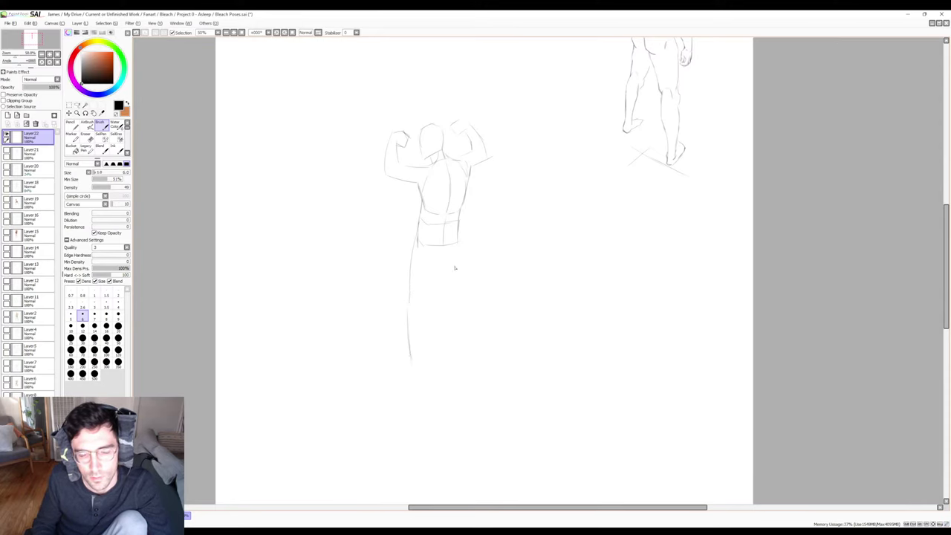
drag(442, 256, 482, 355)
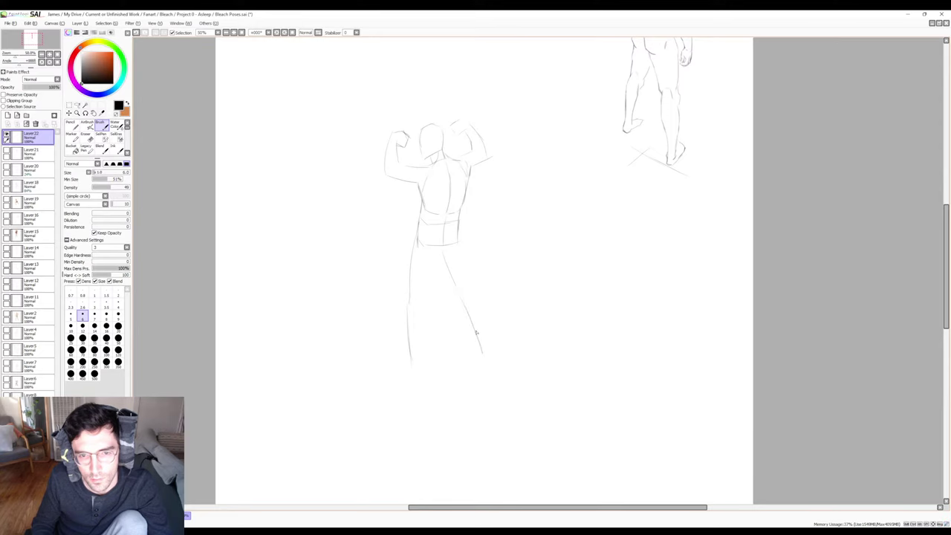
drag(396, 378, 454, 368)
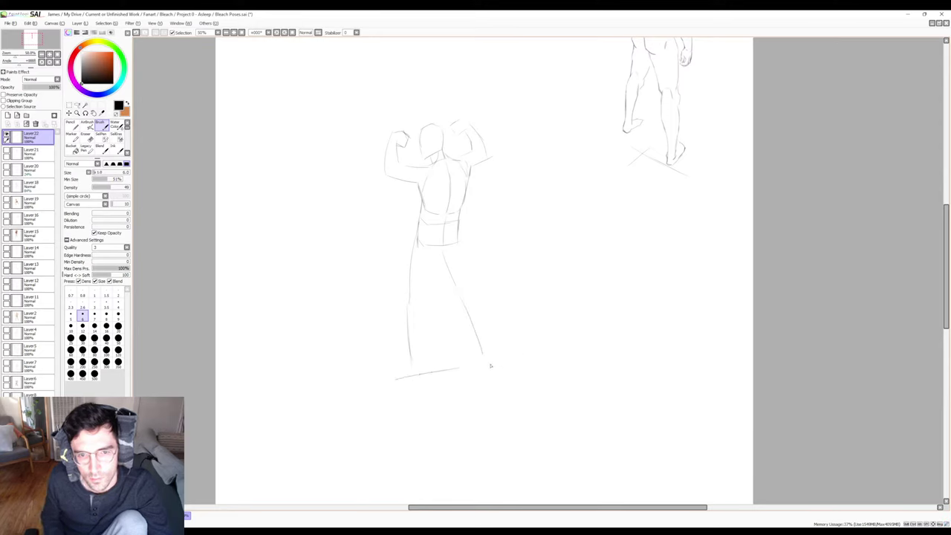
key(ctrl+z)
drag(398, 392, 526, 362)
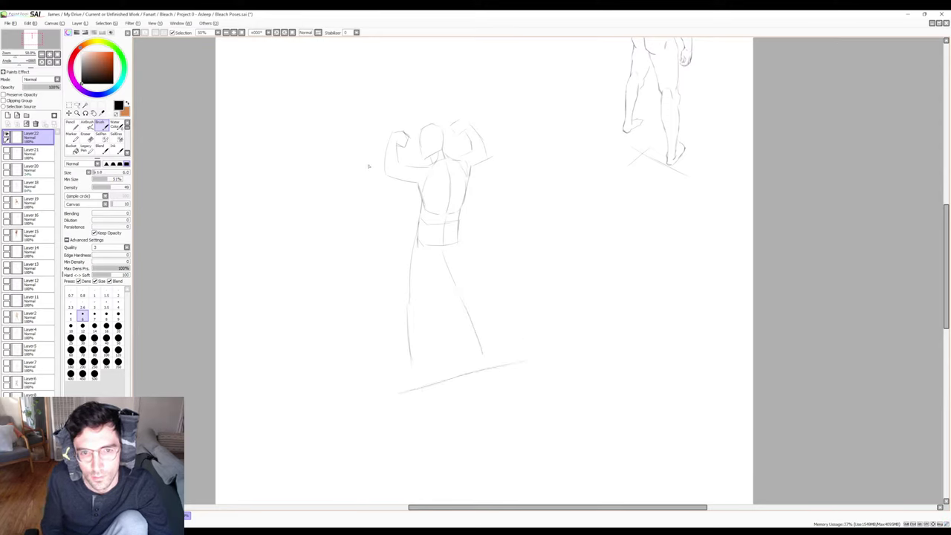
drag(355, 159, 512, 157)
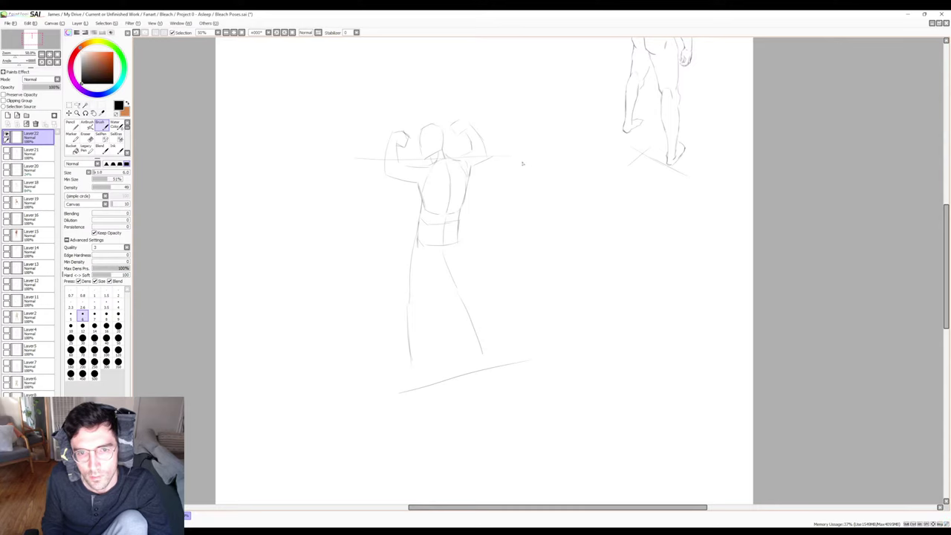
key(ctrl+z)
drag(365, 161, 567, 151)
key(ctrl+z)
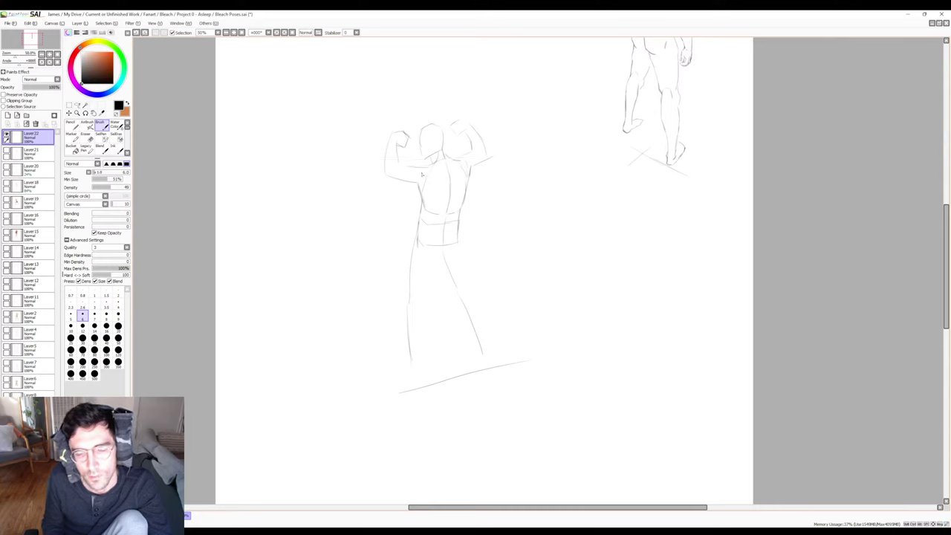
drag(426, 170, 468, 158)
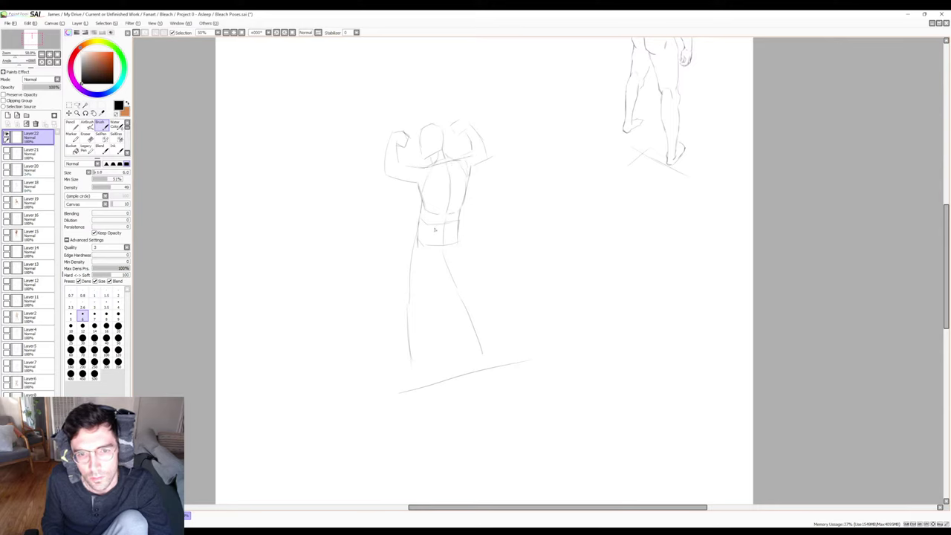
key(ctrl+z)
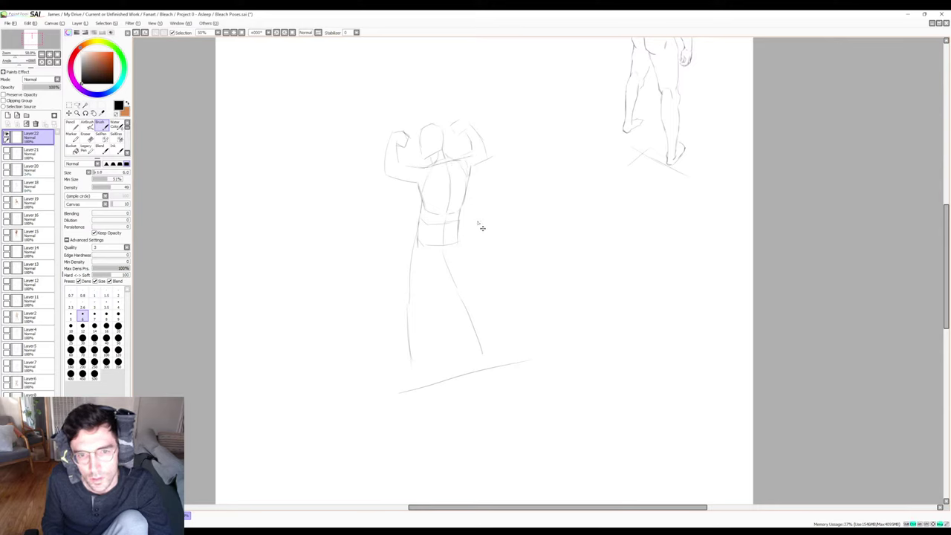
key(ctrl+z)
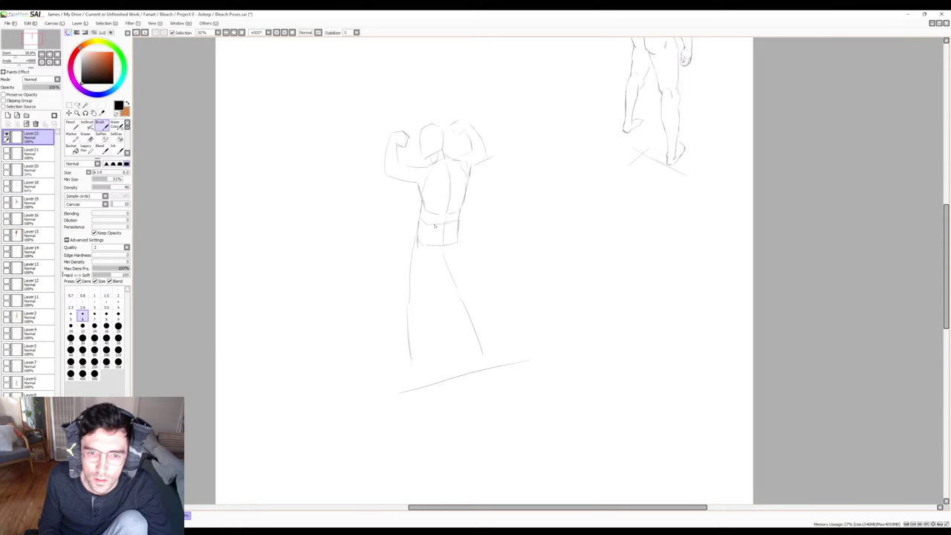
Redraw the upper and lower edges of the pelvis box nearly level and erase its vertical centre line.
drag(426, 224, 457, 223)
key(ctrl+z)
key(e)
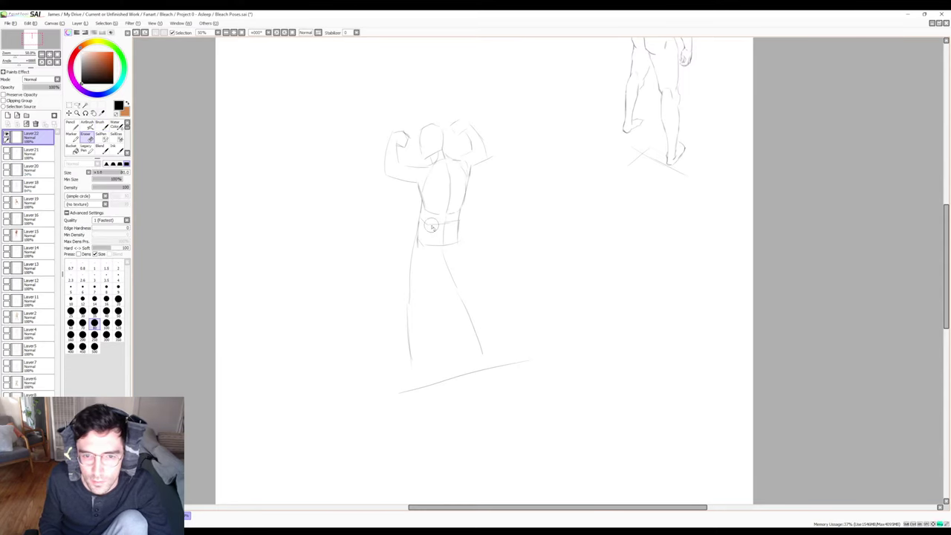
key(b)
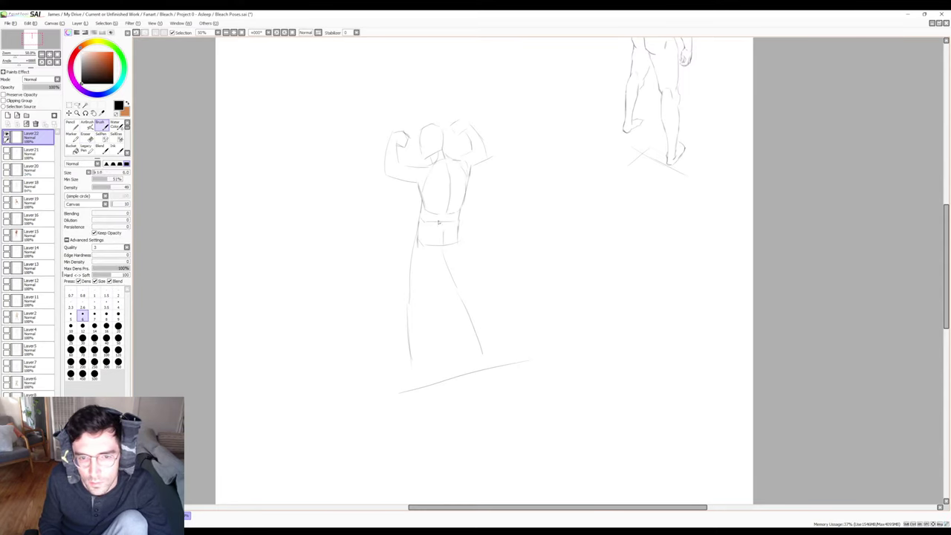
drag(424, 247, 461, 245)
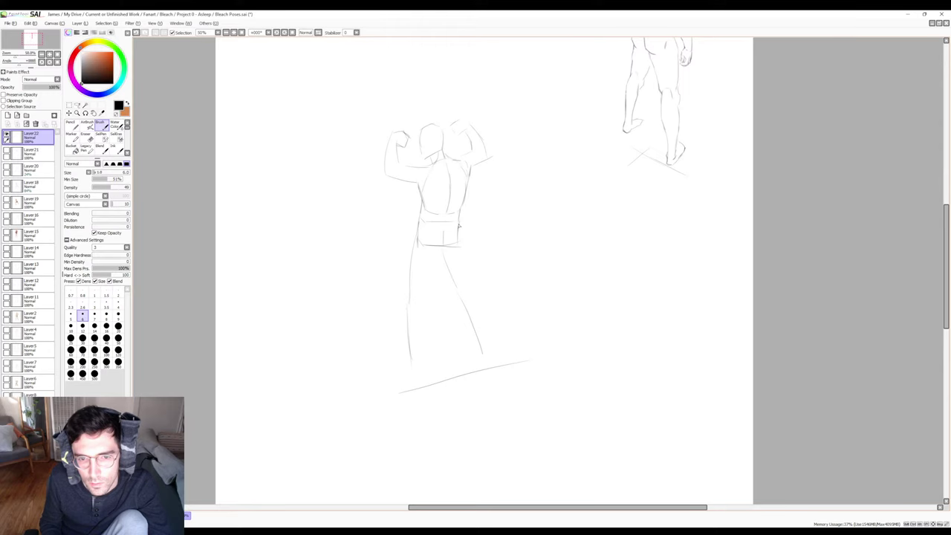
key(e)
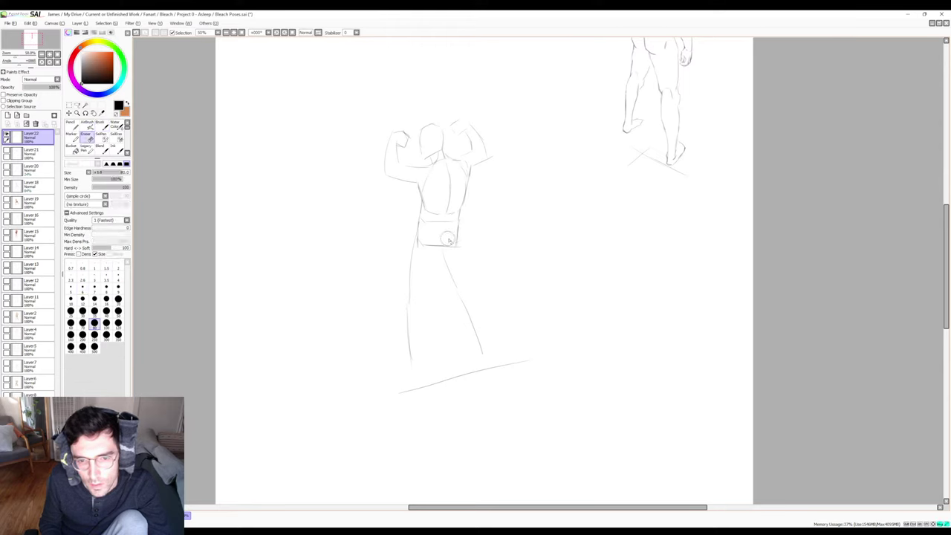
key(b)
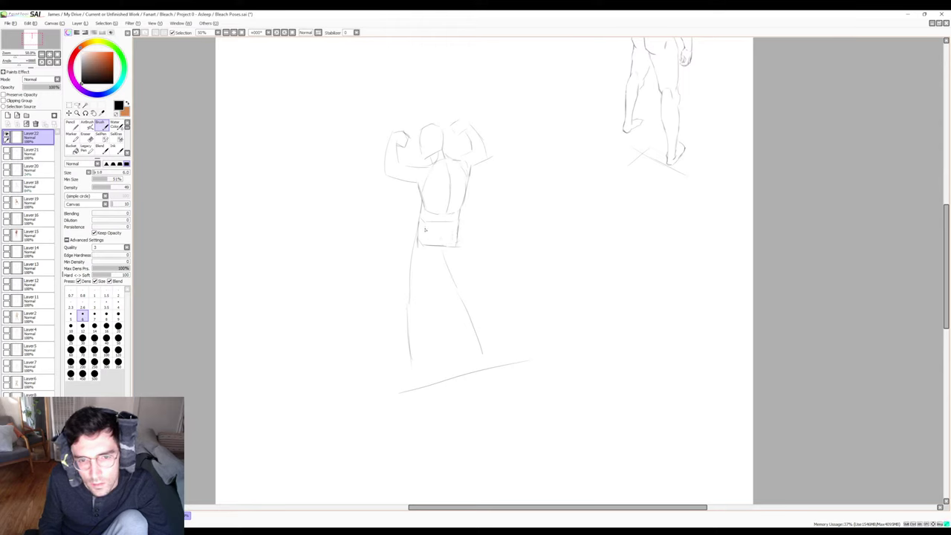
Rework the pelvis's sides, making the box slightly narrower, and erase the top of the left-hand leg line beside it.
key(e)
key(b)
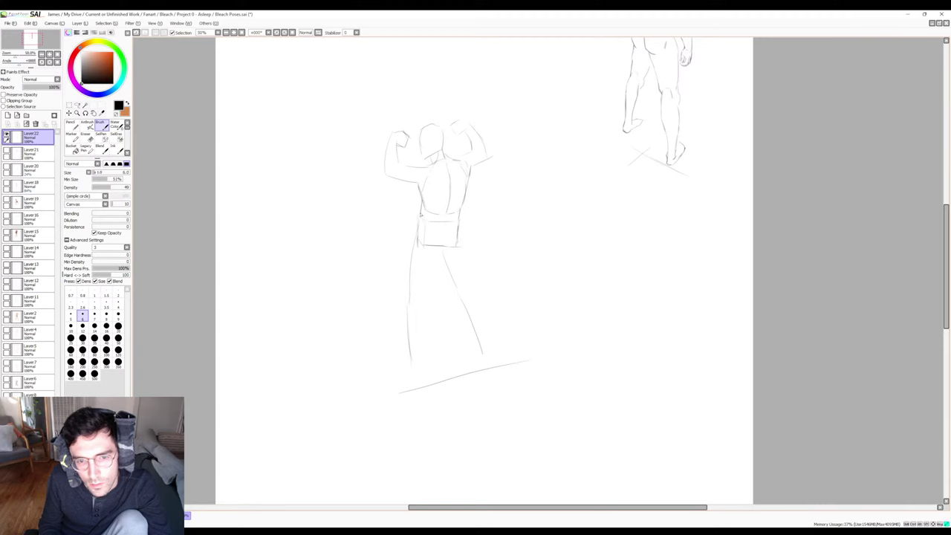
key(e)
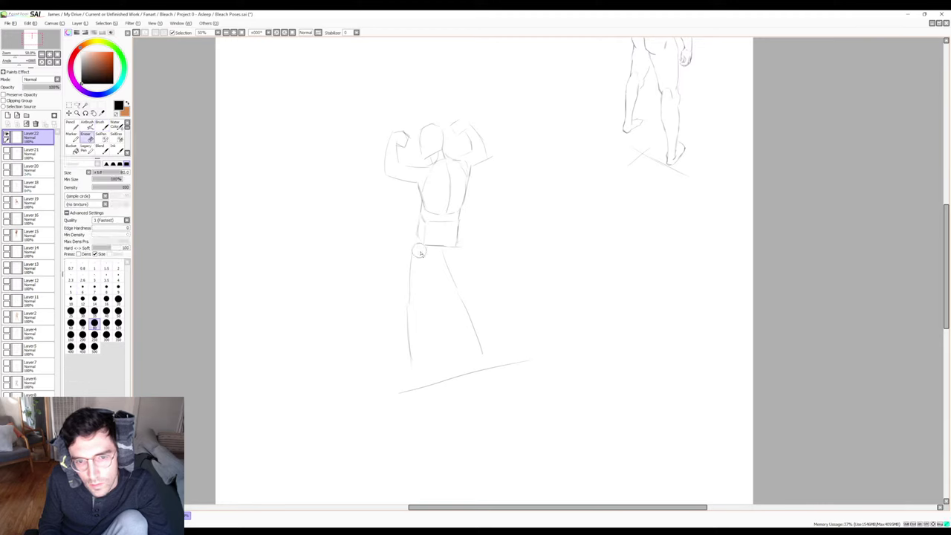
key(b)
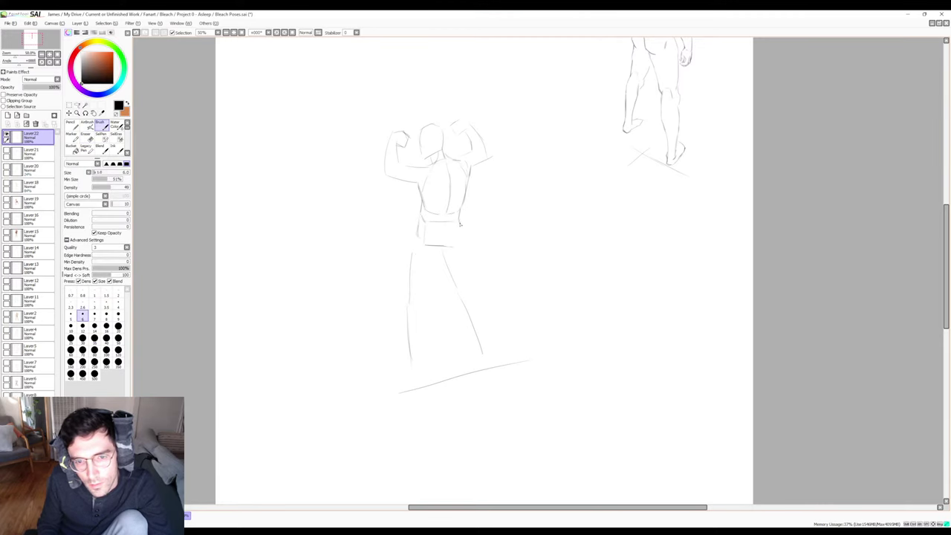
drag(460, 222, 458, 245)
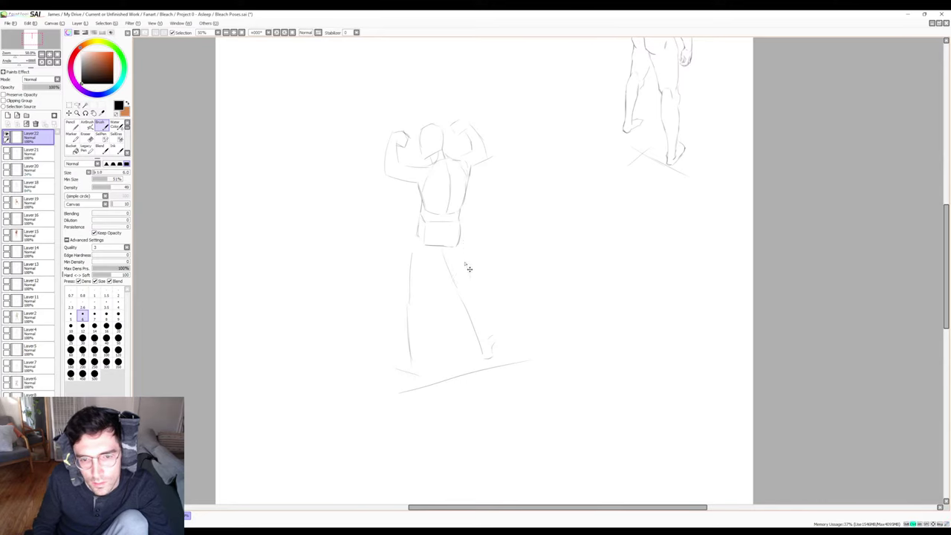
Sketch the outer contour of the right-hand leg and the inner contour of the left-hand leg down to the feet.
drag(467, 254, 486, 335)
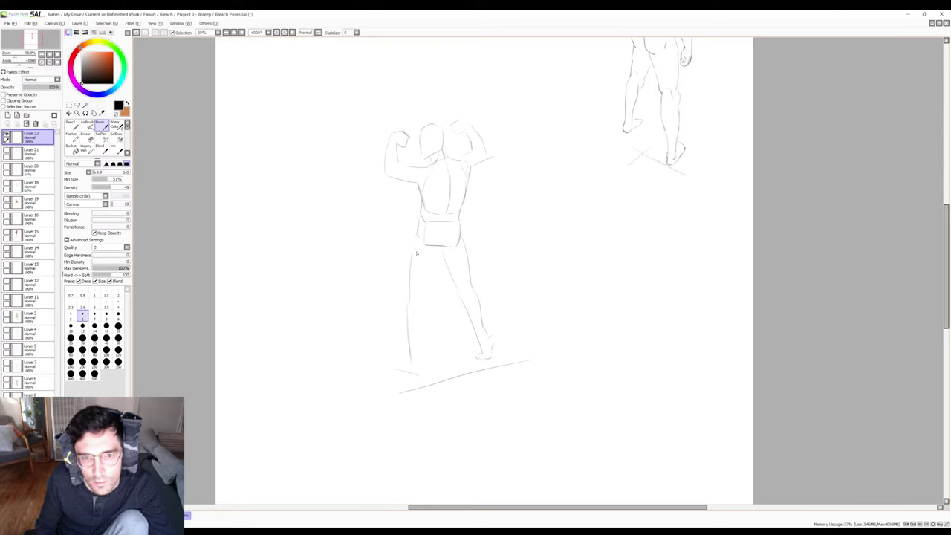
drag(425, 298, 419, 343)
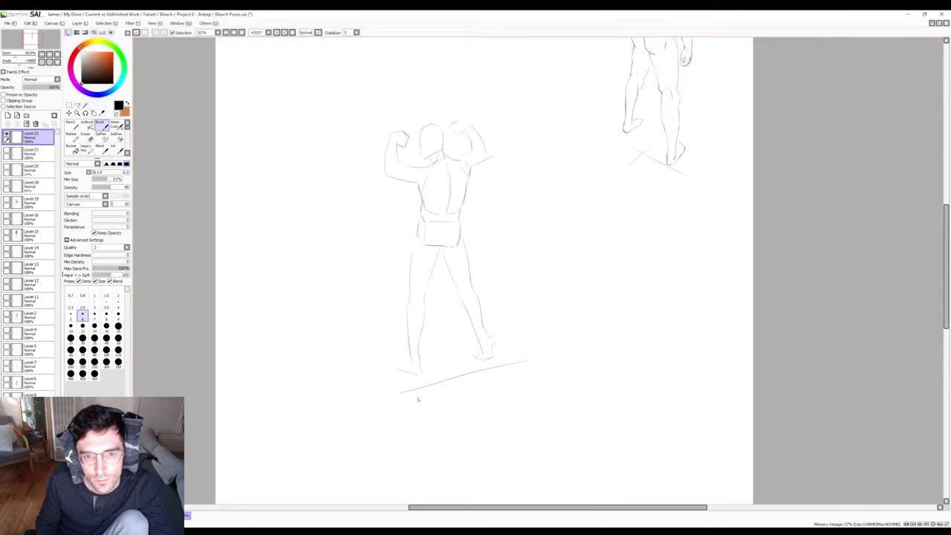
Erase the pelvis box's upper edge and right-hand side, then redraw the box with a slanted left-hand side.
key(e)
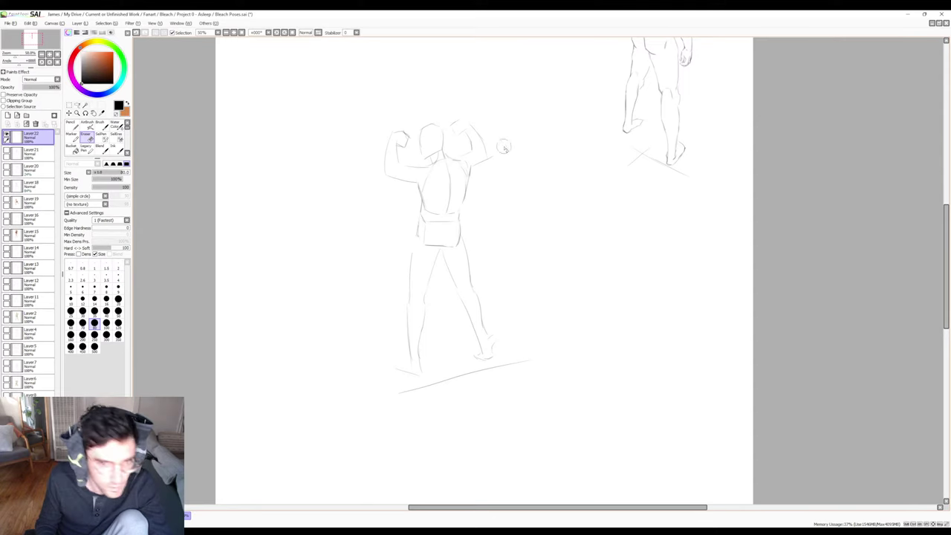
key(b)
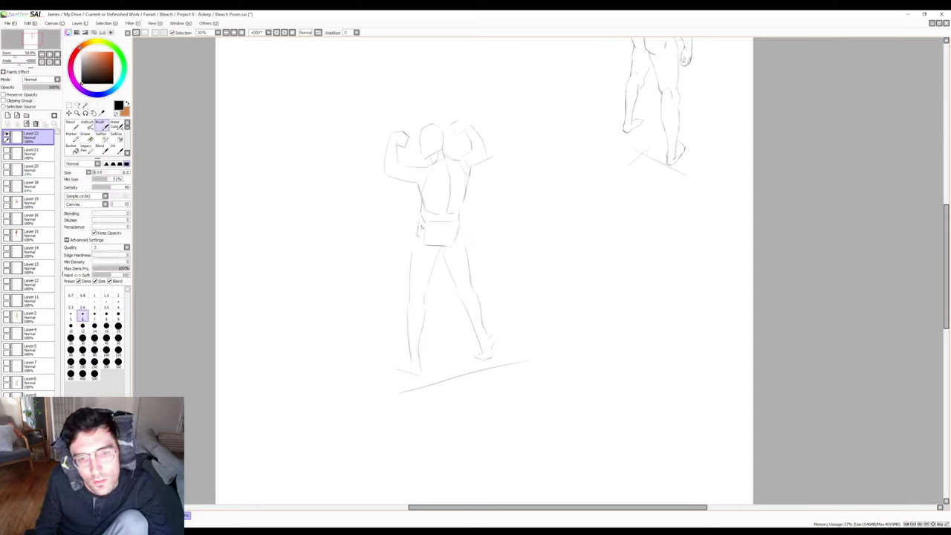
key(e)
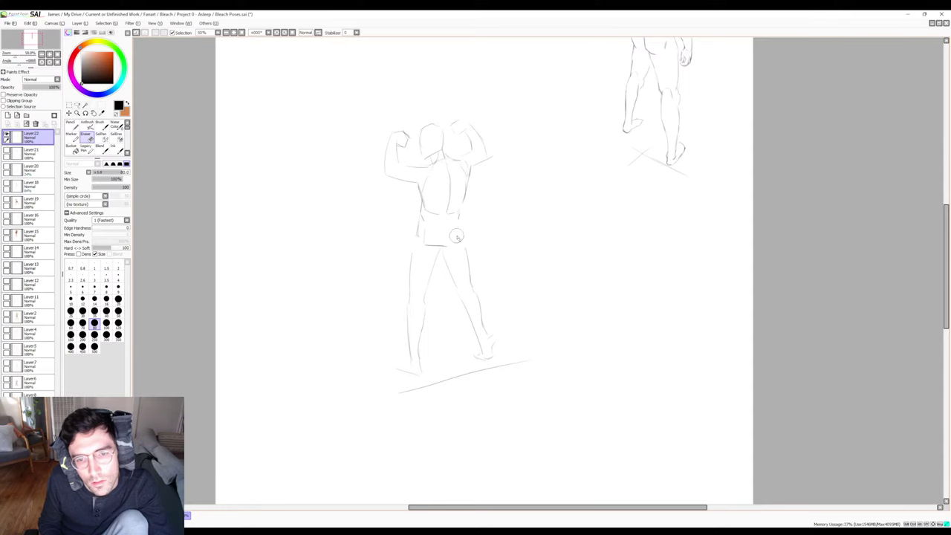
key(b)
mouse_move(423, 220)
mouse_down()
mouse_move(464, 224)
mouse_move(426, 220)
mouse_move(463, 225)
mouse_move(454, 244)
mouse_move(424, 244)
mouse_move(462, 247)
mouse_move(421, 245)
mouse_move(466, 249)
mouse_up()
key(ctrl+z)
key(ctrl+z)
key(ctrl+z)
key(e)
key(n)
key(ctrl+z)
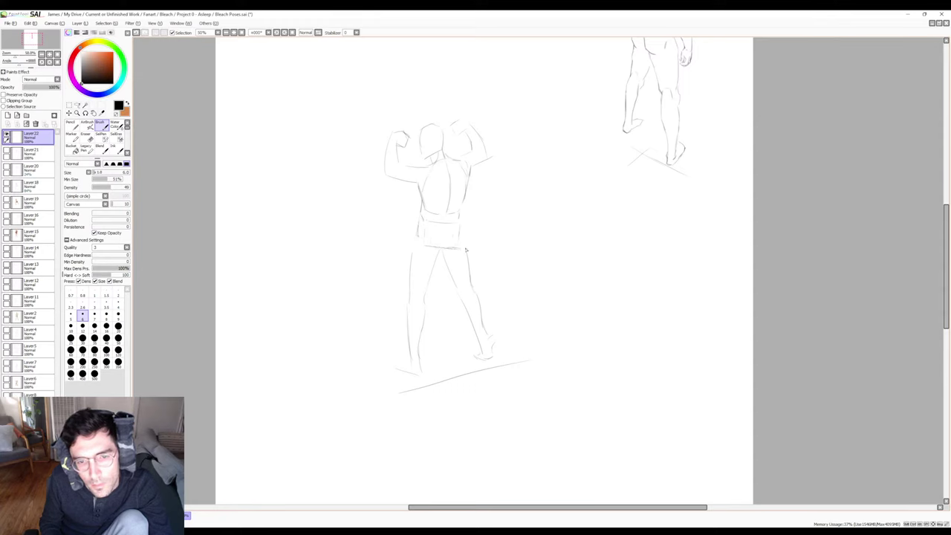
mouse_move(423, 226)
mouse_down()
mouse_move(418, 242)
mouse_move(419, 230)
mouse_up()
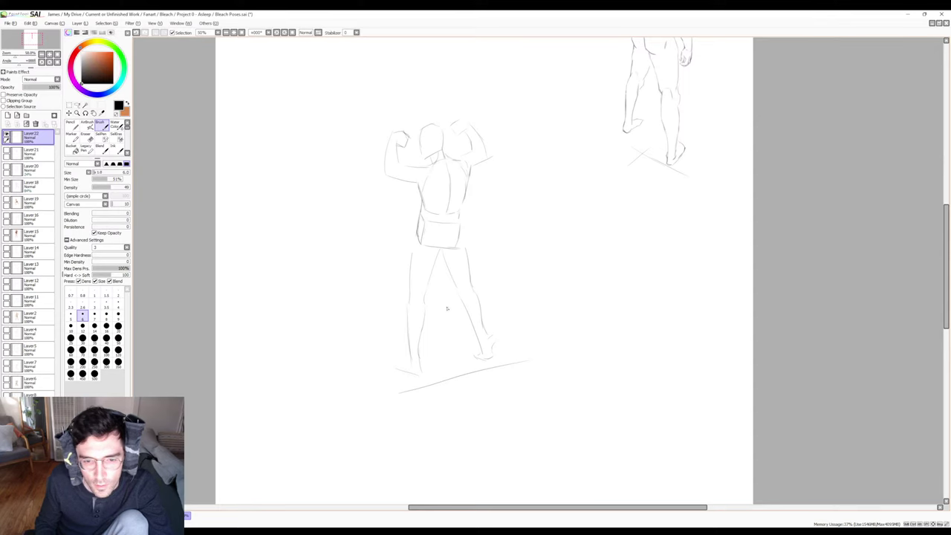
Erase both lower legs and feet together with the outer line of the left-hand thigh.
key(e)
mouse_move(476, 338)
mouse_down()
mouse_move(486, 335)
mouse_move(484, 354)
mouse_move(418, 313)
mouse_move(399, 372)
mouse_move(415, 371)
mouse_up()
key(b)
key(e)
drag(413, 260, 404, 272)
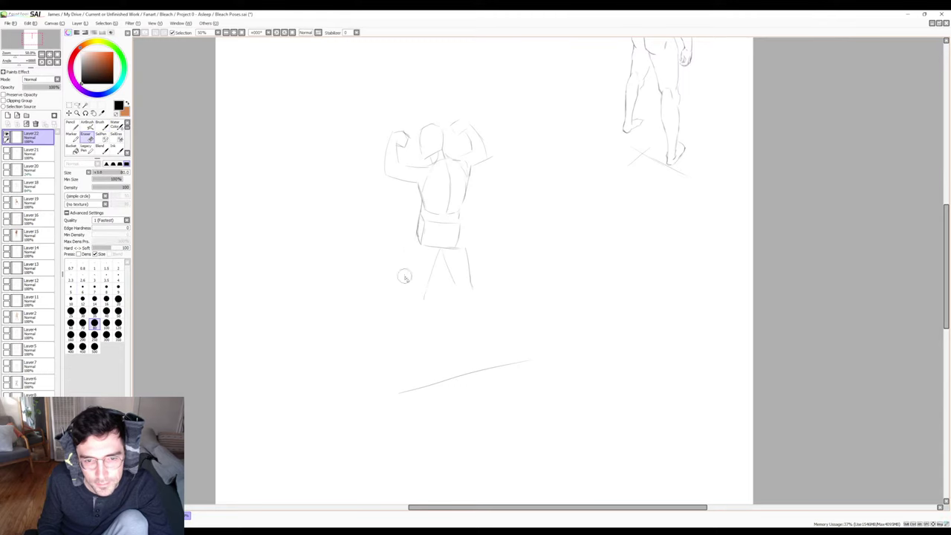
Redraw the outer contour of the left-hand leg from the hip to a foot mark just below the ground line.
key(b)
drag(416, 230, 407, 265)
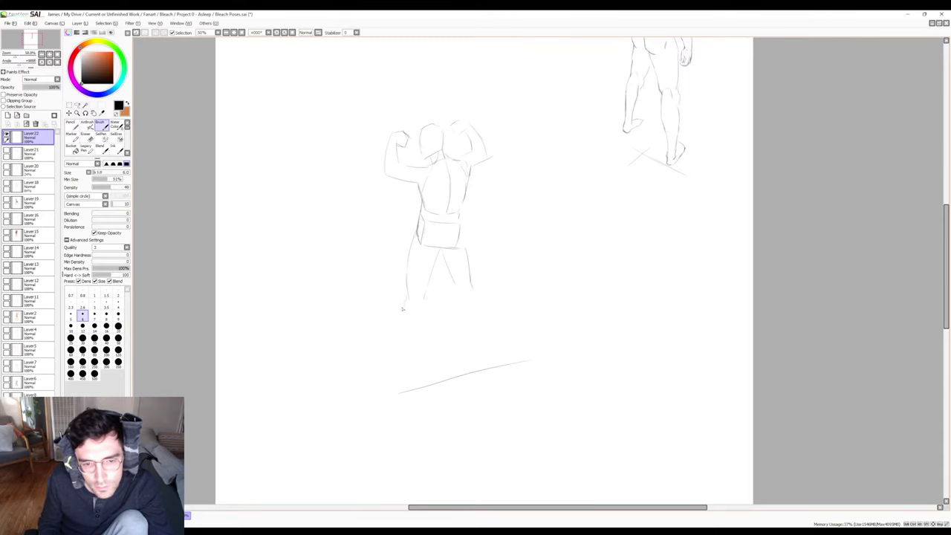
drag(401, 310, 403, 408)
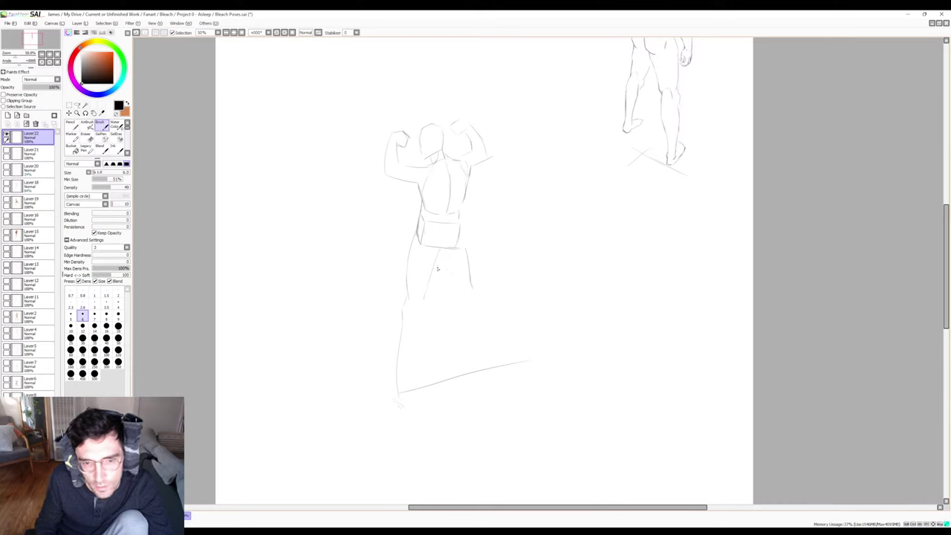
Redraw the inner contour of the right-hand leg from crotch to ankle, erasing overlapping strokes at the knee and ground line.
drag(439, 270, 454, 313)
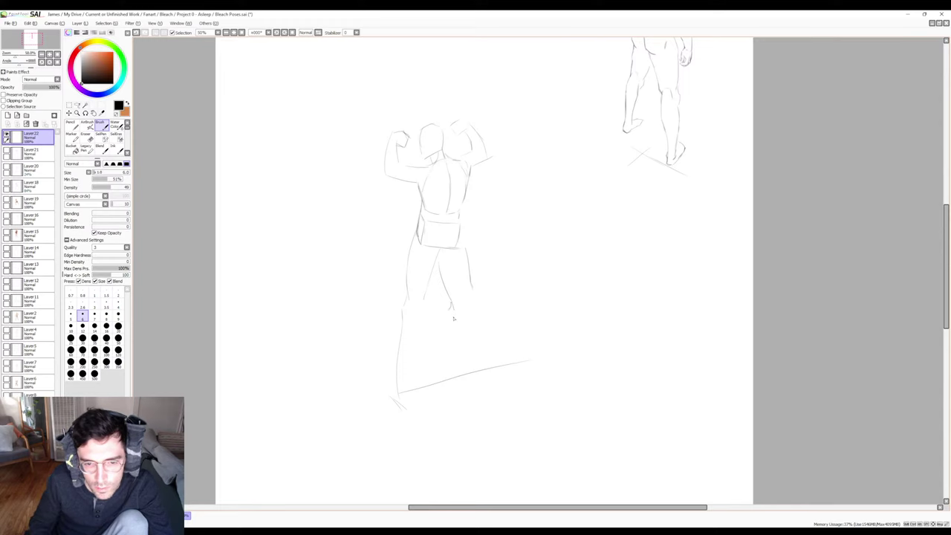
key(e)
key(b)
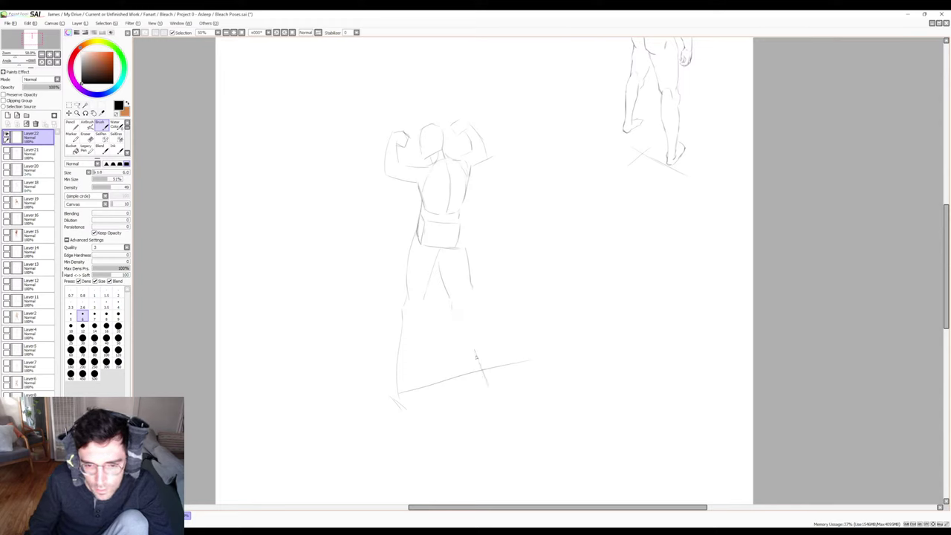
key(e)
drag(479, 364, 486, 372)
key(b)
drag(468, 336, 484, 379)
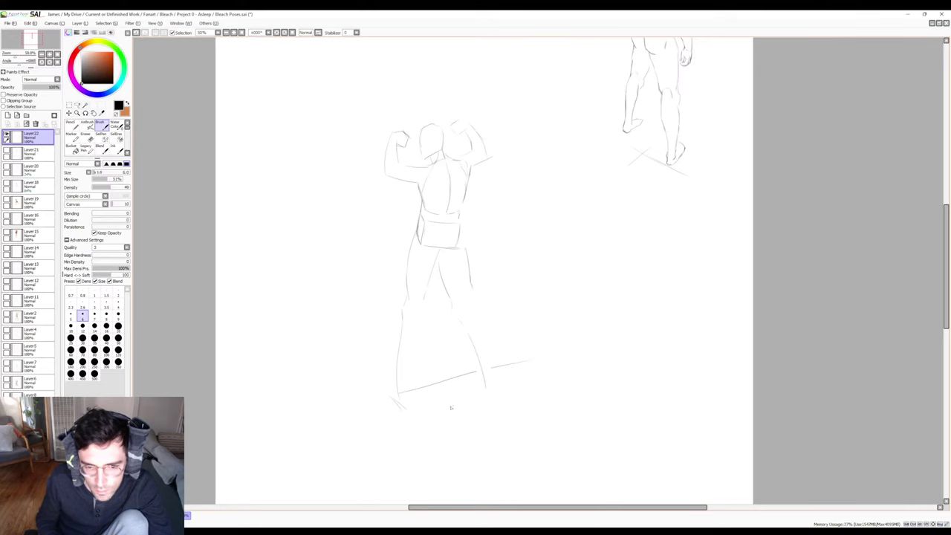
Replace the old ground line with a lower slanted one between the feet and add a short diagonal mark across it.
key(e)
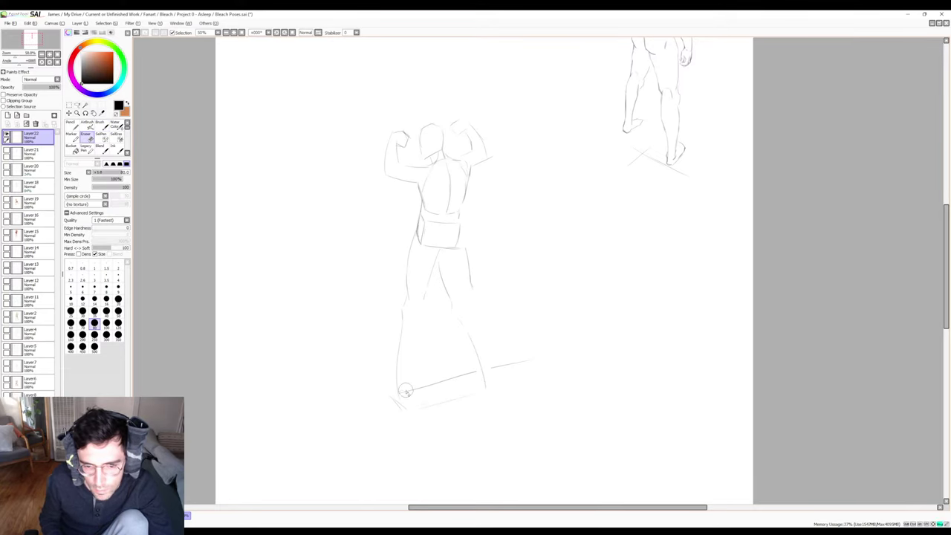
drag(407, 392, 535, 361)
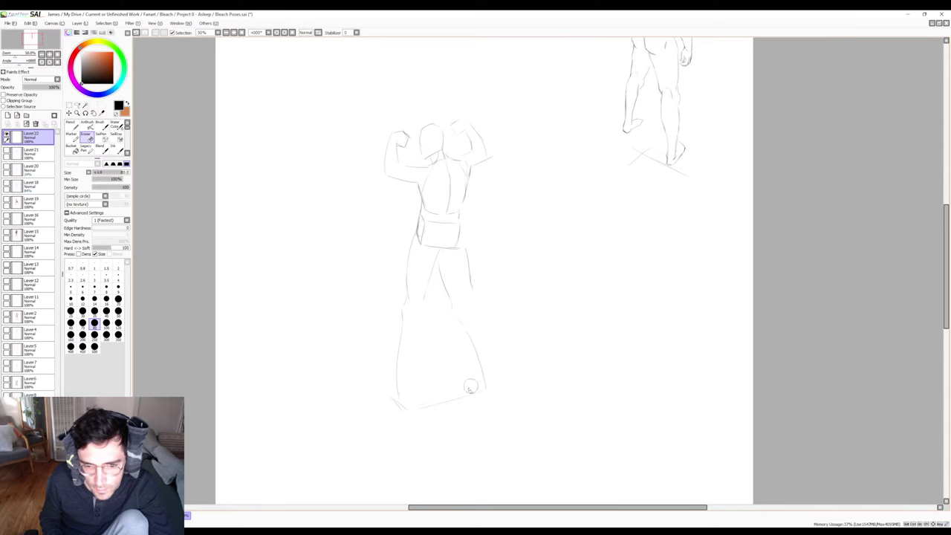
key(b)
drag(445, 399, 464, 413)
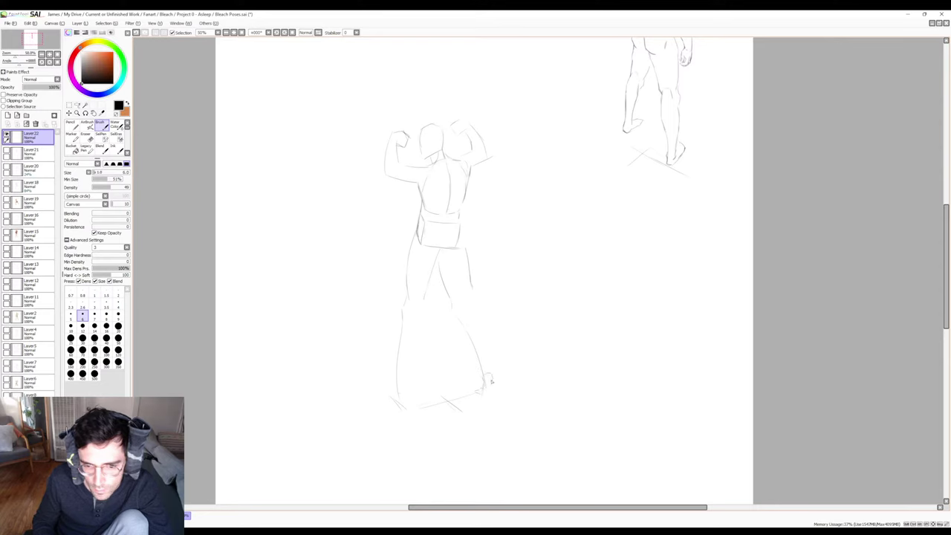
Shape the right-hand foot, draw that leg's outer contour from thigh to heel, and erase the overlapping strokes around the ankle.
drag(491, 389, 486, 383)
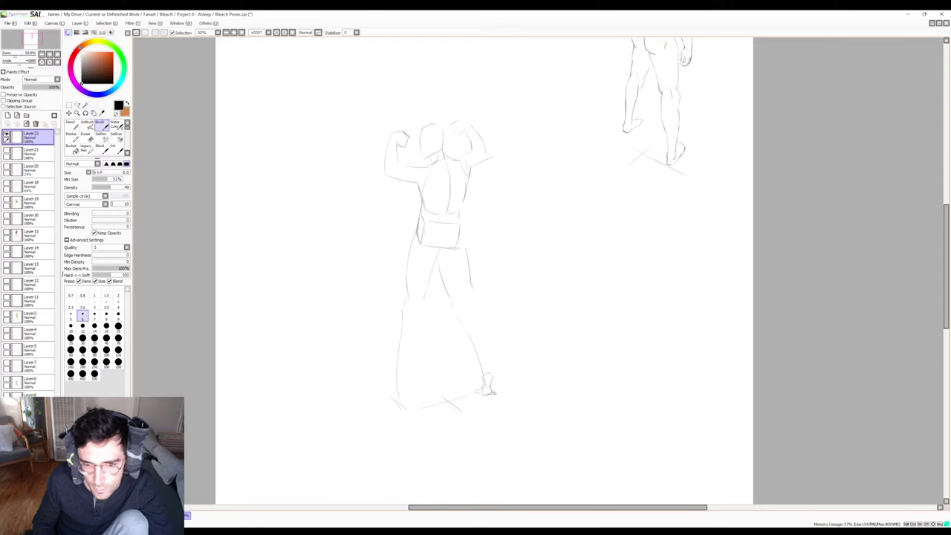
drag(470, 283, 493, 382)
key(e)
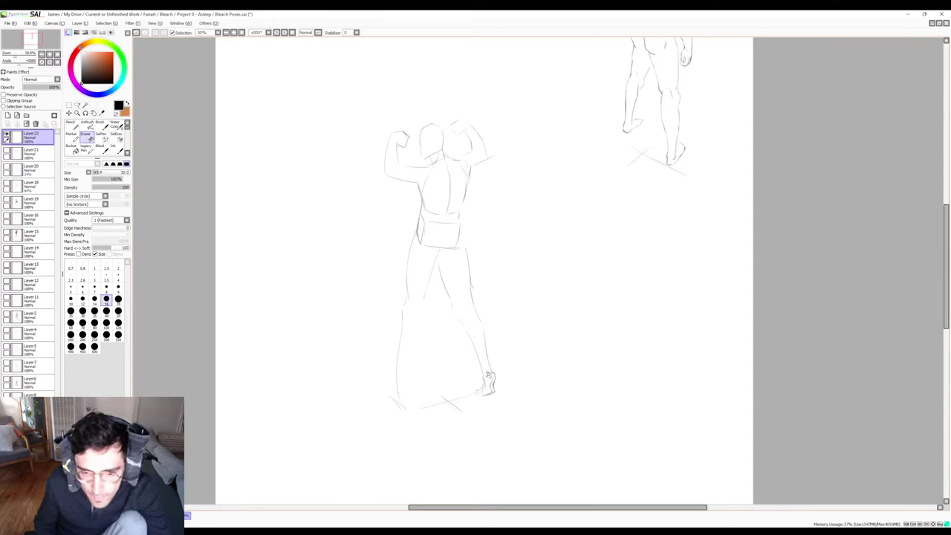
drag(485, 372, 490, 377)
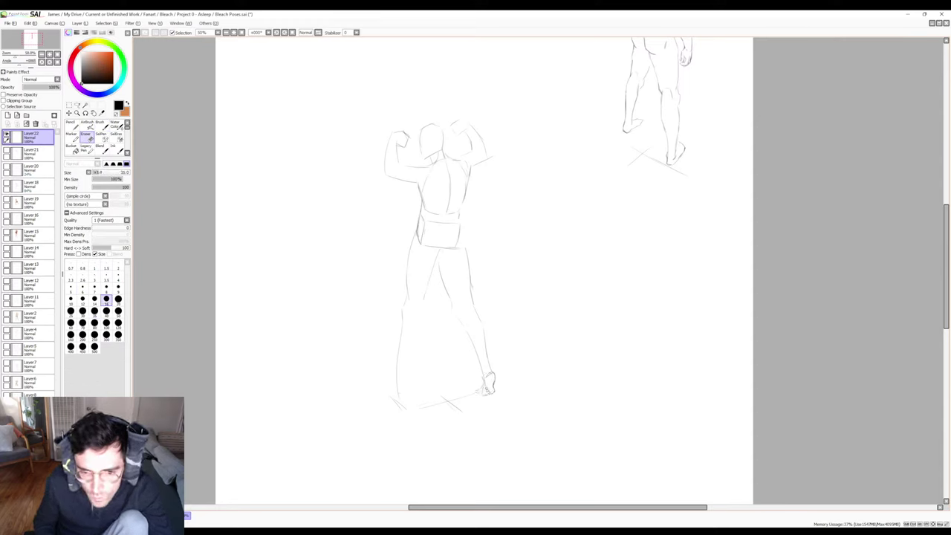
key(b)
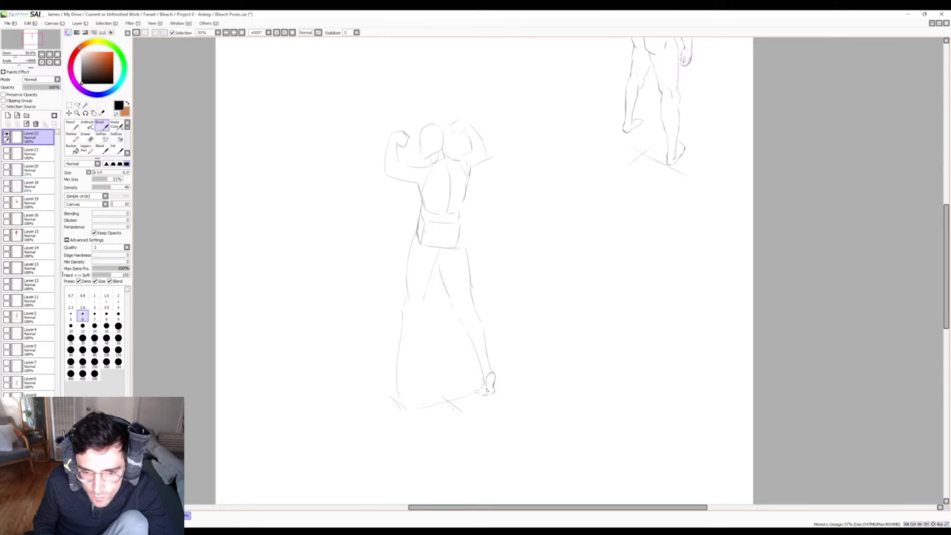
key(e)
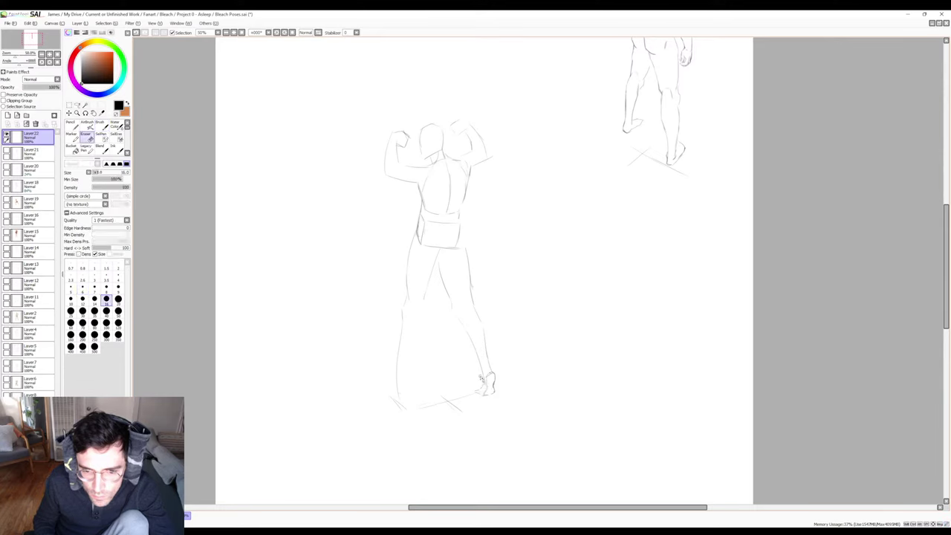
key(b)
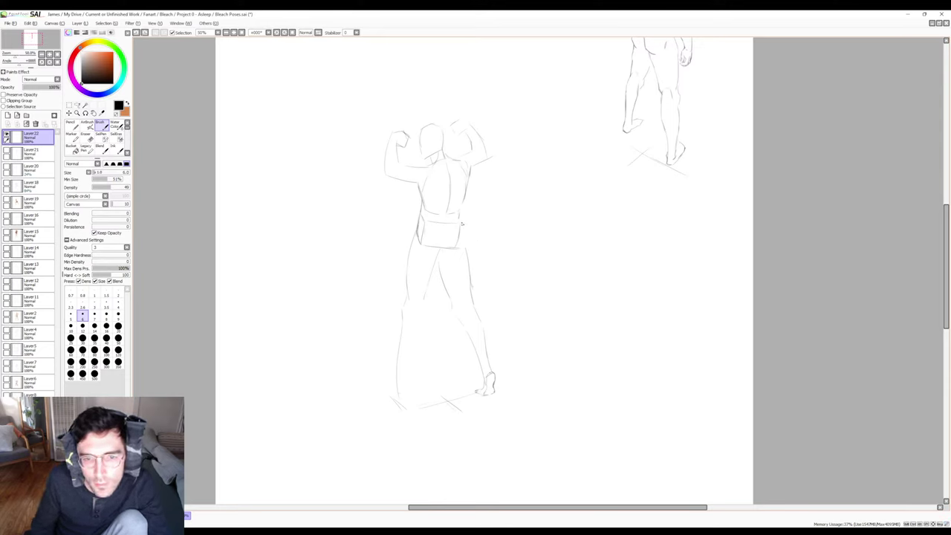
Widen the pelvis block on its right-hand side, redraw its lower edge, and extend the spine's centre line down through it.
key(e)
key(b)
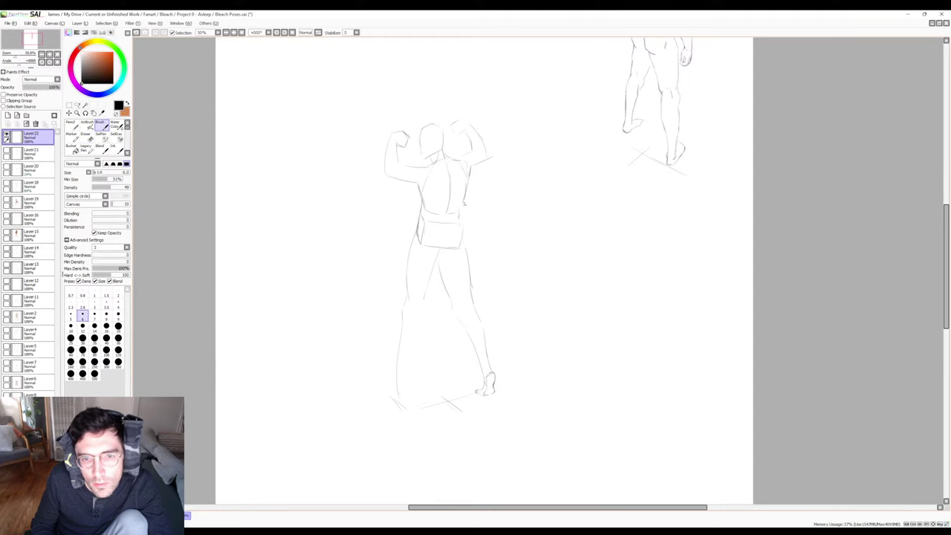
key(e)
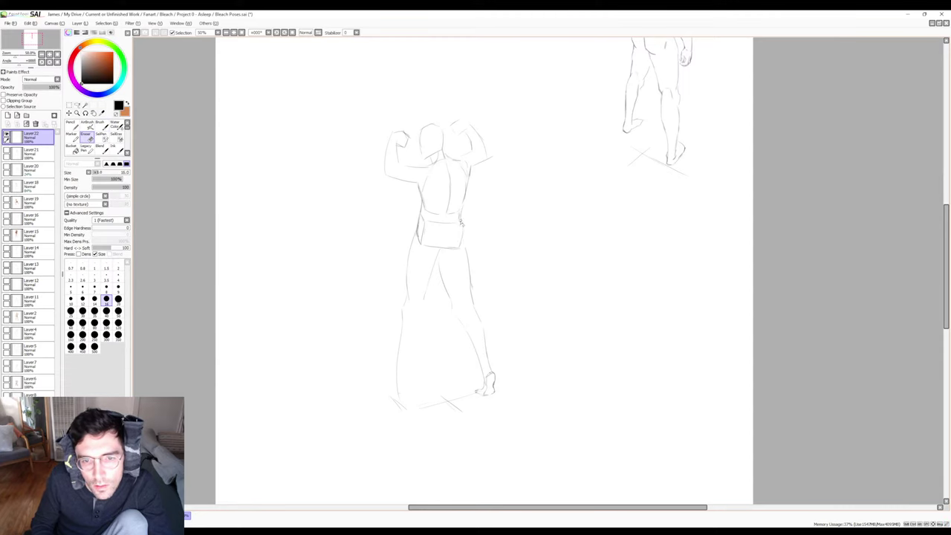
key(b)
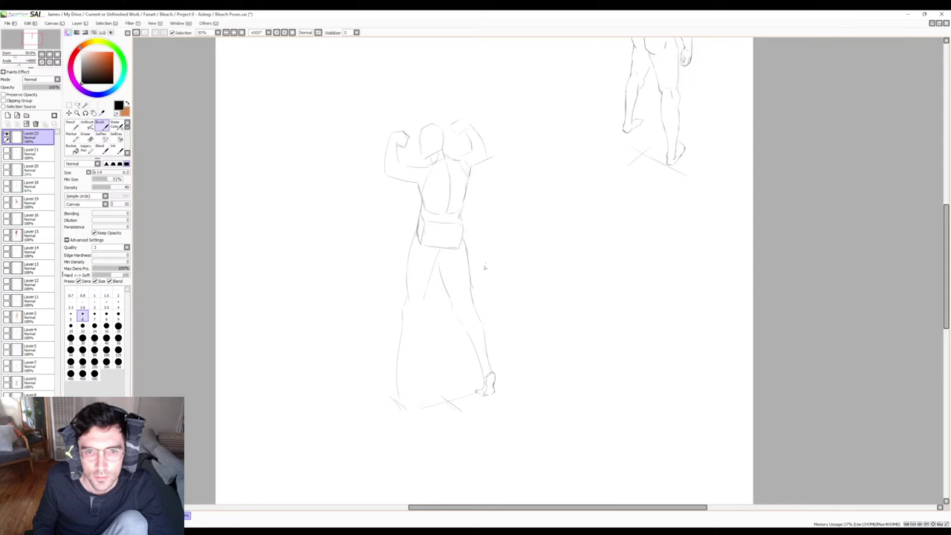
key(e)
mouse_move(438, 243)
mouse_down()
mouse_move(430, 249)
mouse_move(455, 250)
mouse_move(422, 250)
mouse_move(462, 243)
mouse_up()
key(b)
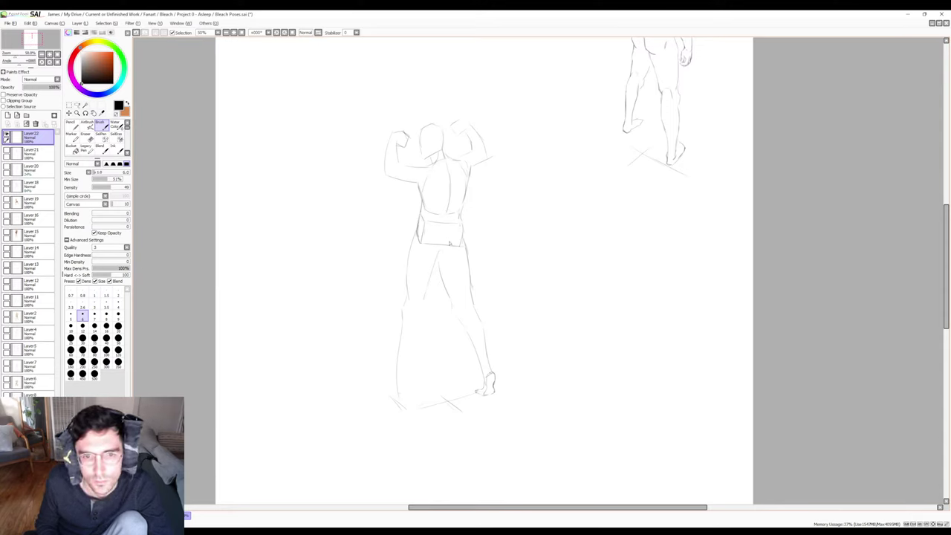
key(ctrl+z)
drag(421, 245, 460, 245)
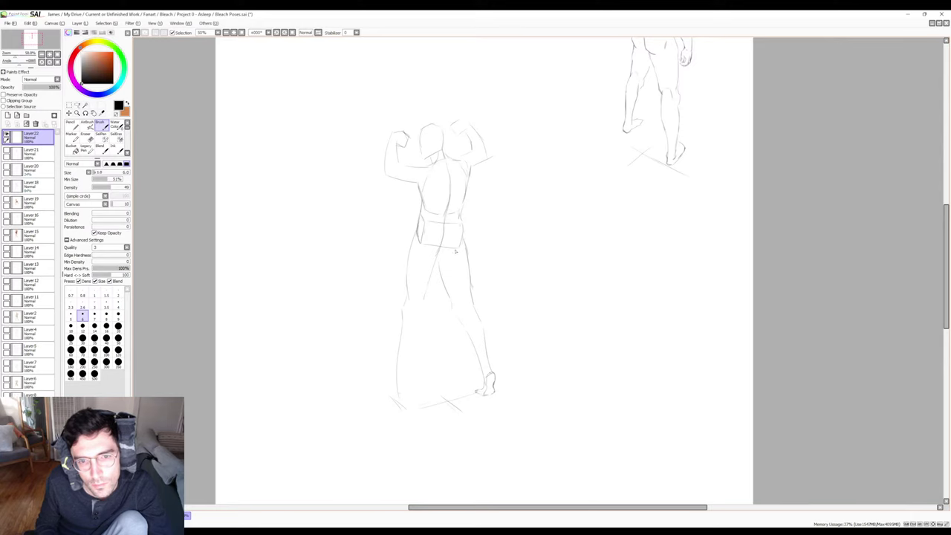
Draw the inner contour of the left-hand leg from crotch to ankle and sketch its foot on the ground mark.
key(e)
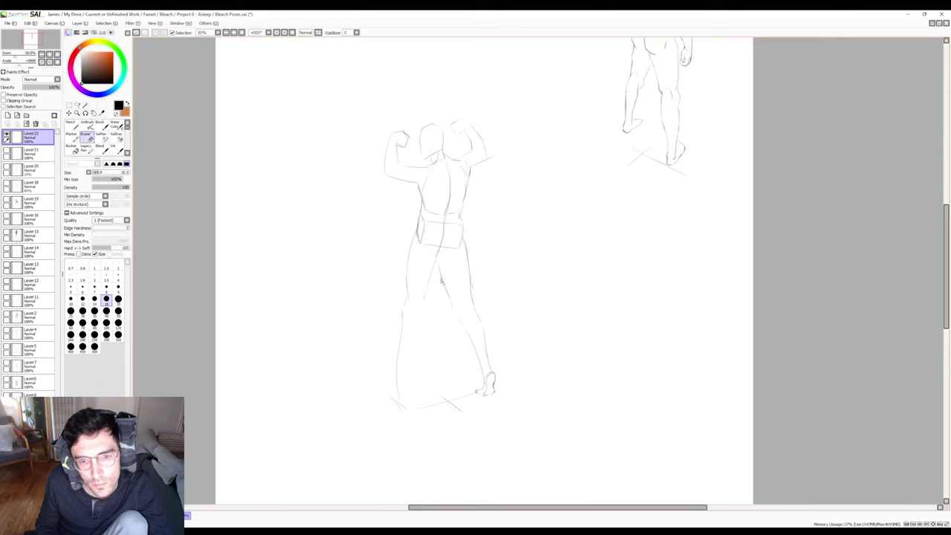
key(b)
drag(415, 343, 408, 400)
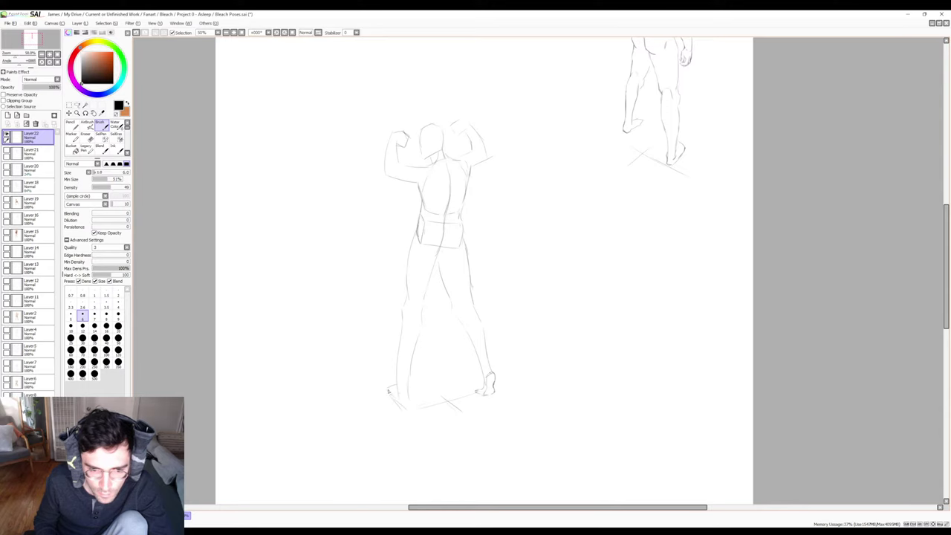
mouse_move(388, 391)
mouse_down()
mouse_move(412, 407)
mouse_move(408, 394)
mouse_move(407, 404)
mouse_move(400, 398)
mouse_up()
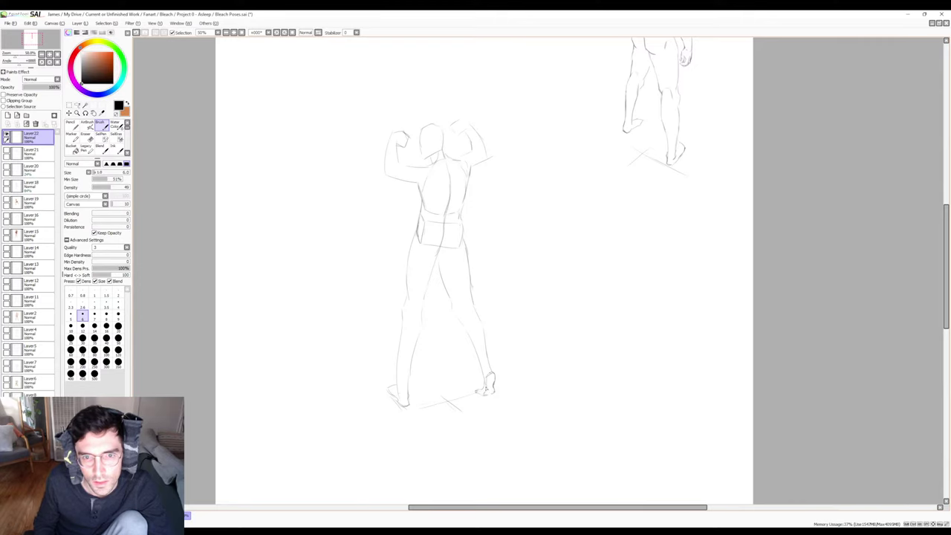
Check the figure in a mirrored view and tidy the elbow lines of the right-hand raised arm.
key(h)
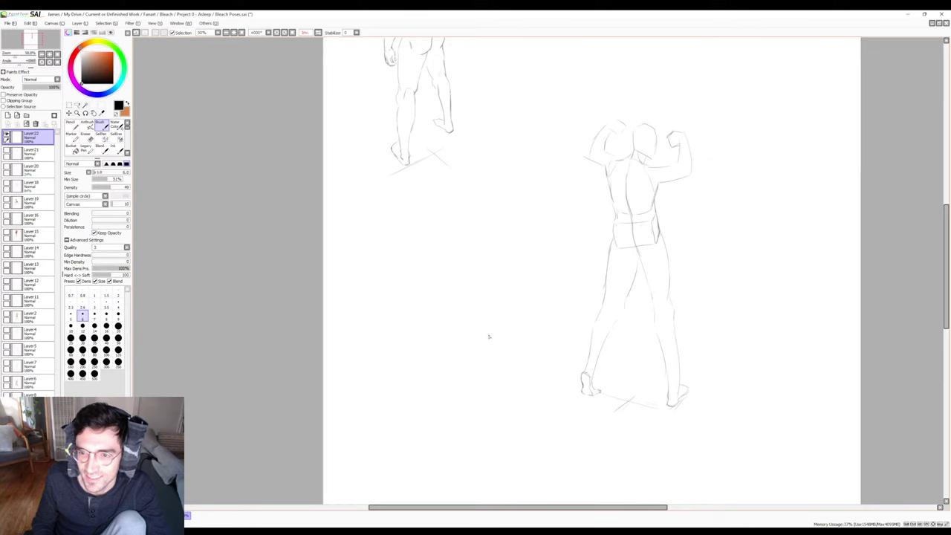
key(h)
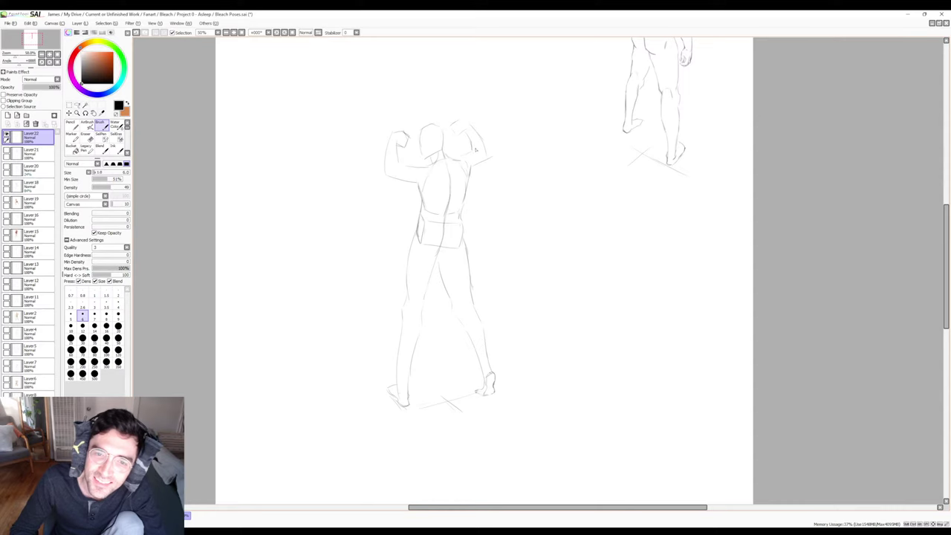
key(e)
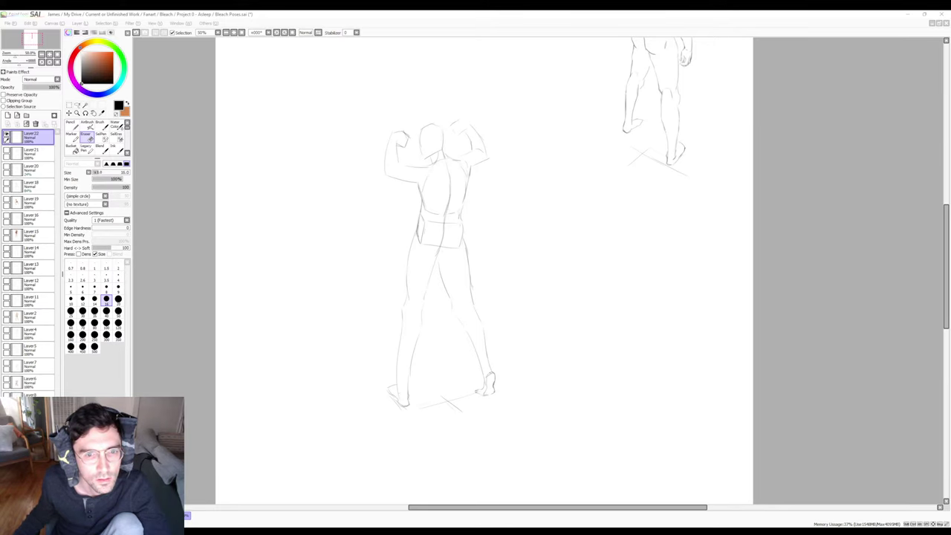
click(410, 240)
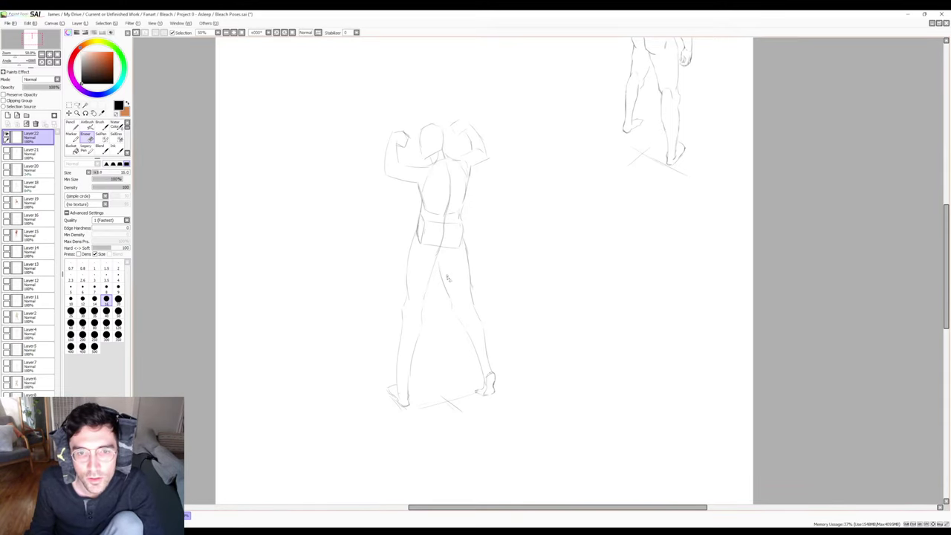
Compare the figure's balance and leg stance between the mirrored and normal views.
key(h)
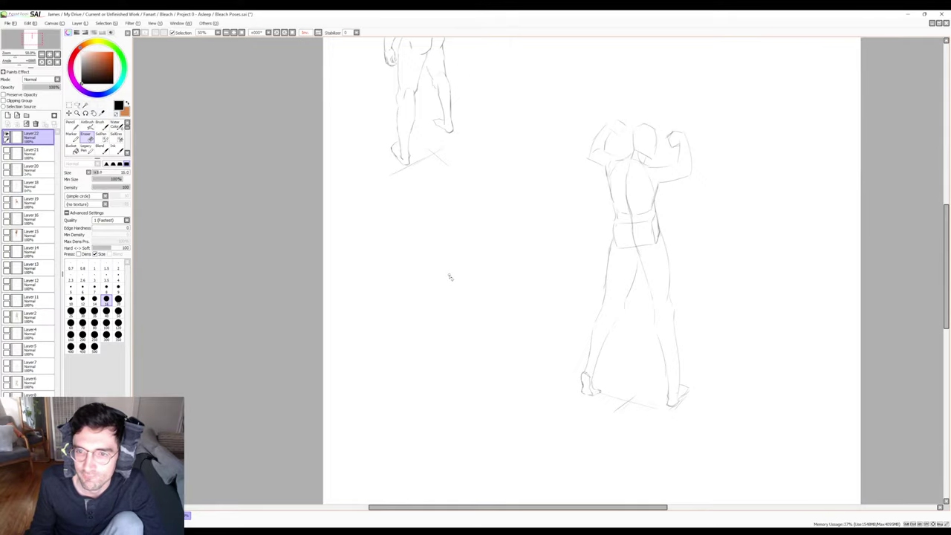
key(h)
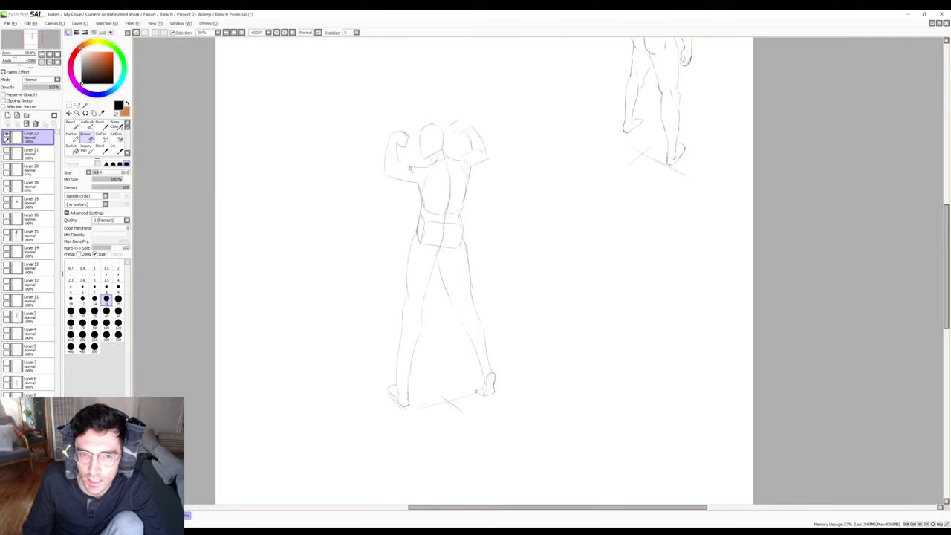
key(h)
key(h)
key(h)
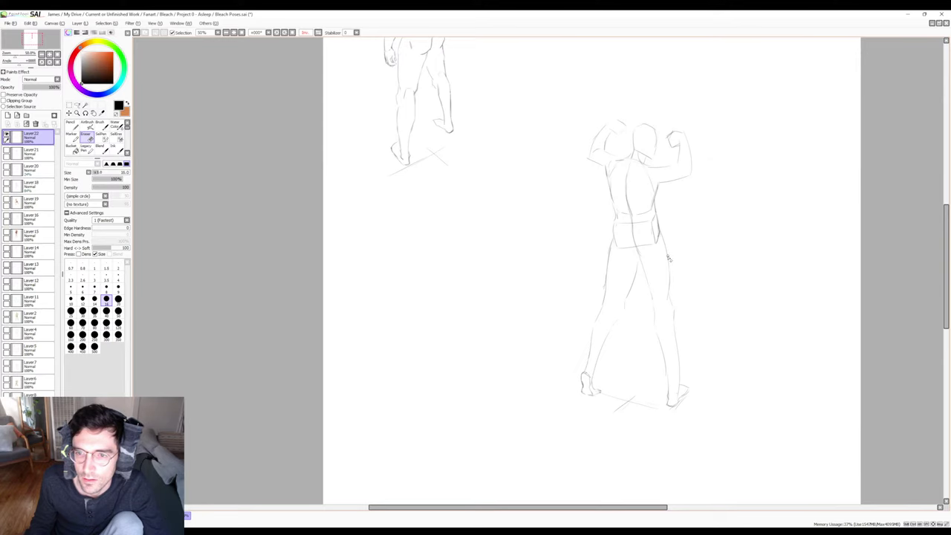
key(h)
Draw a new outer contour for the left-hand leg, from the hip past the knee to the ground line, nearer the other leg.
key(b)
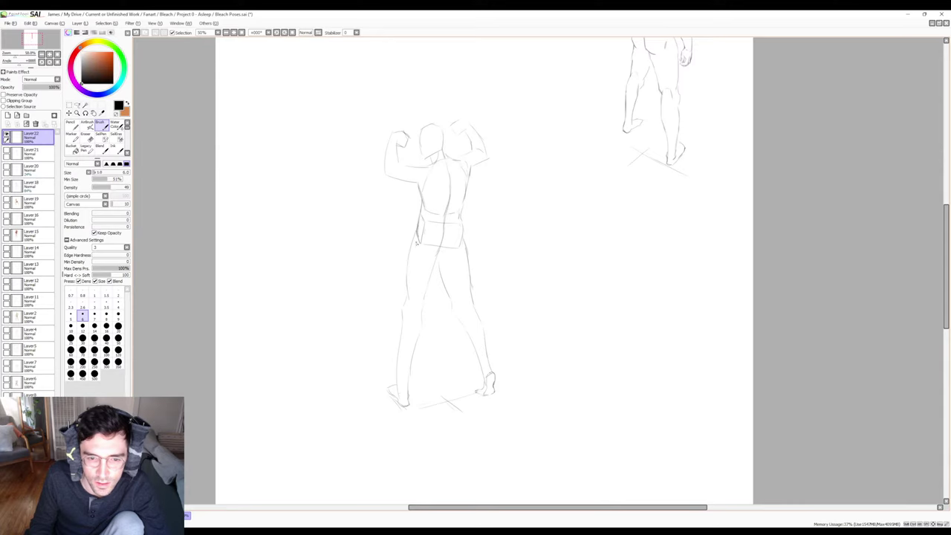
drag(417, 267, 437, 374)
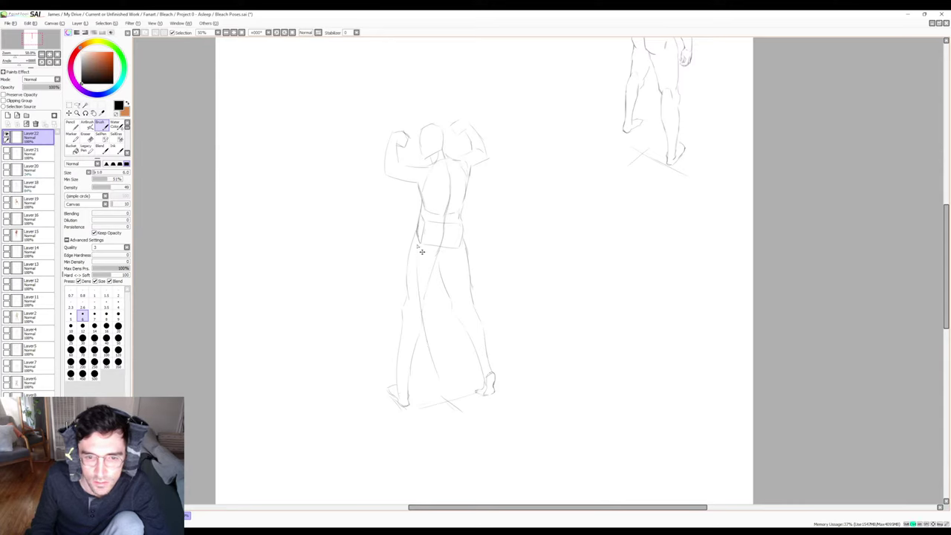
key(ctrl+z)
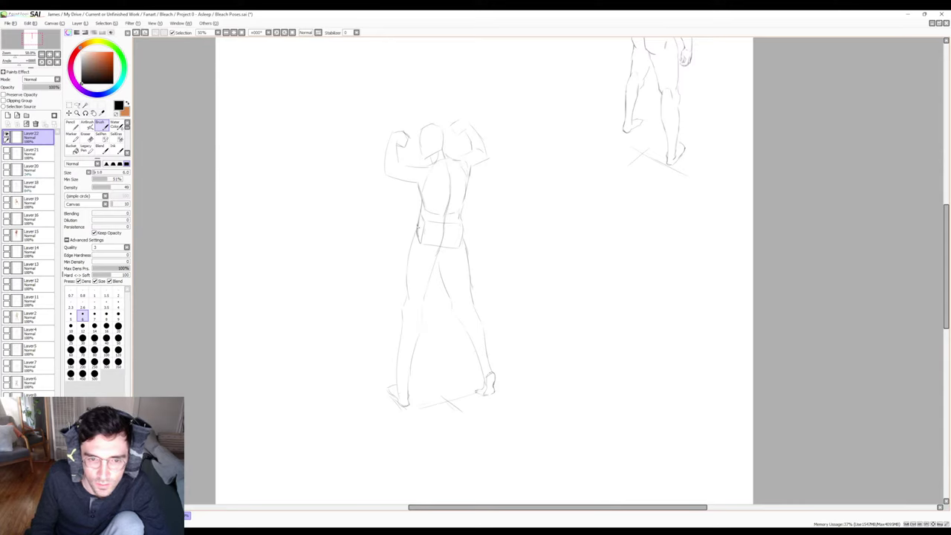
drag(418, 249, 415, 301)
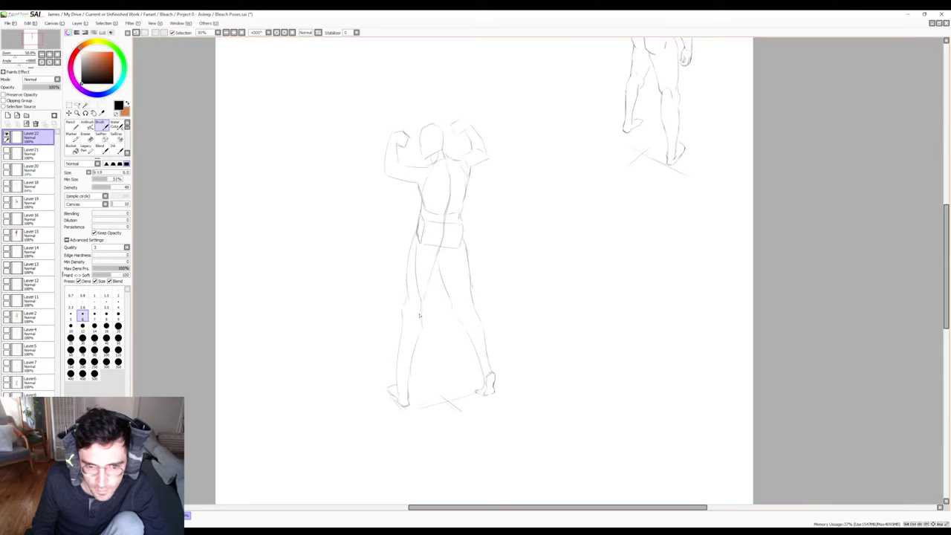
drag(419, 321, 429, 380)
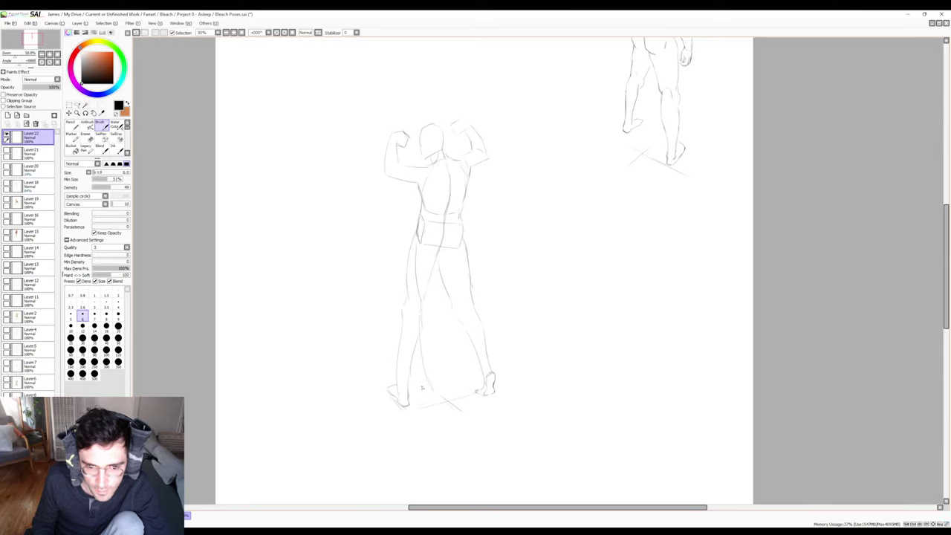
Erase the old left-hand leg and foot with the eraser enlarged to size 100, keeping the new contour.
key(e)
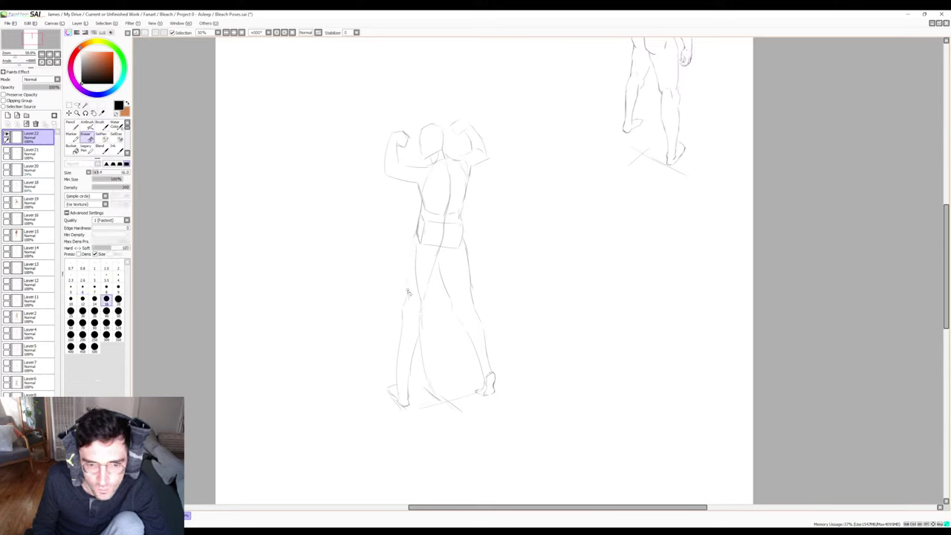
key(bracketright)
key(bracketright)
key(bracketright)
key(bracketright)
key(bracketright)
key(bracketright)
key(bracketright)
key(bracketright)
key(bracketright)
key(bracketright)
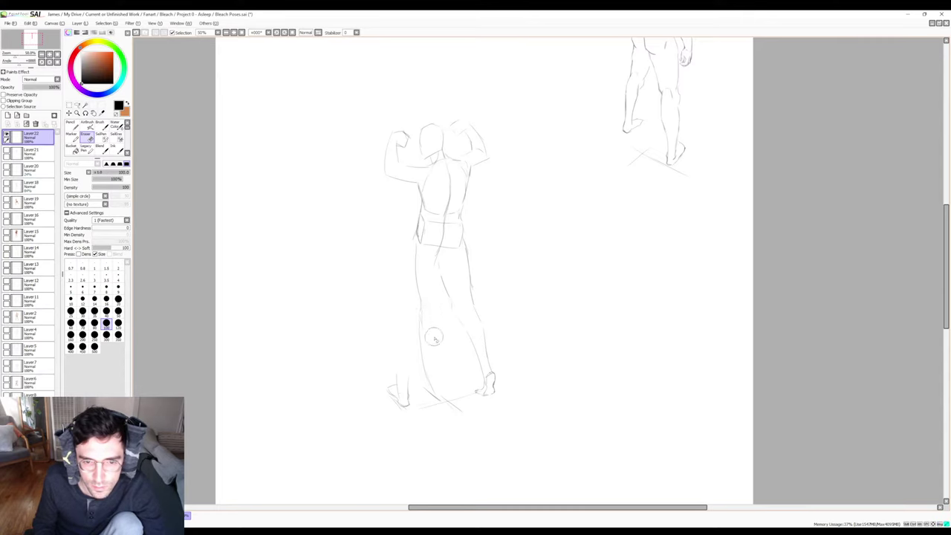
drag(405, 368, 396, 401)
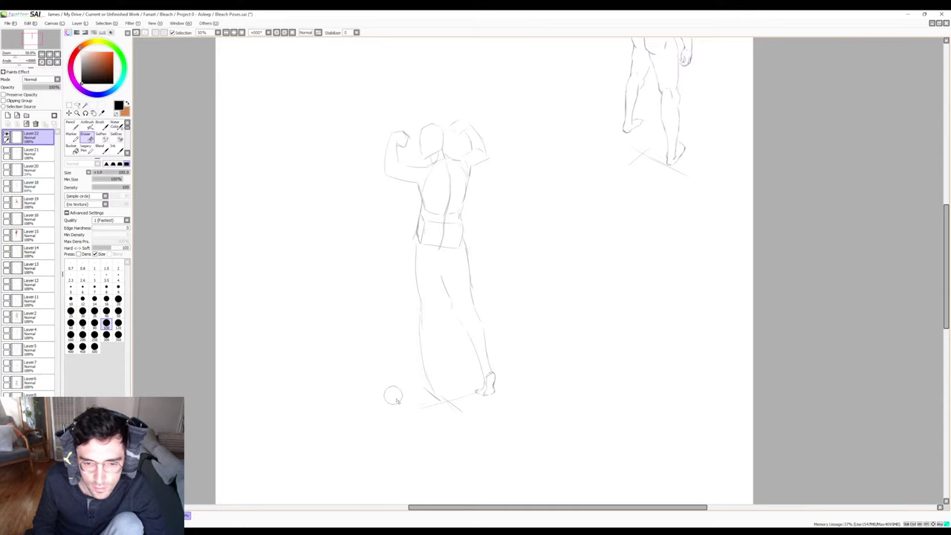
Erase the flexing figure's right leg and redraw the right edge of its pelvis box.
key(h)
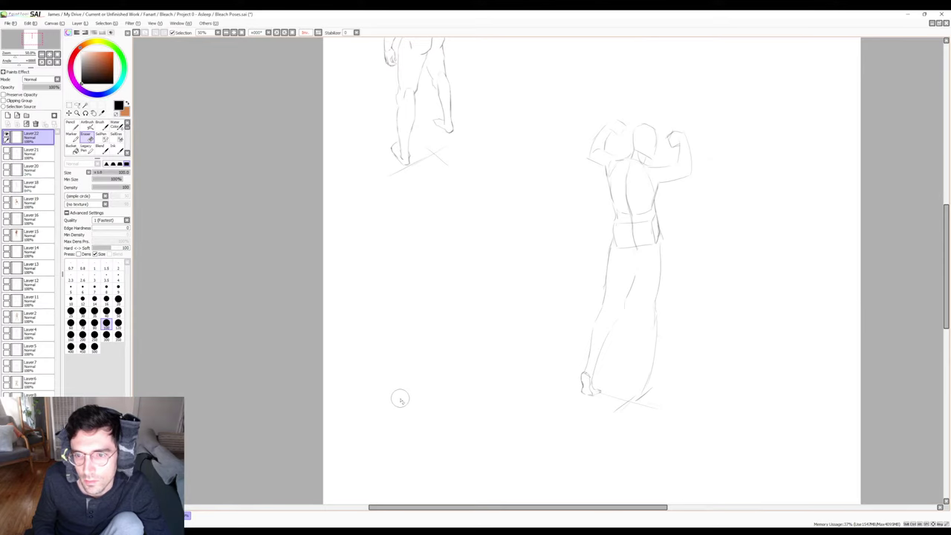
key(h)
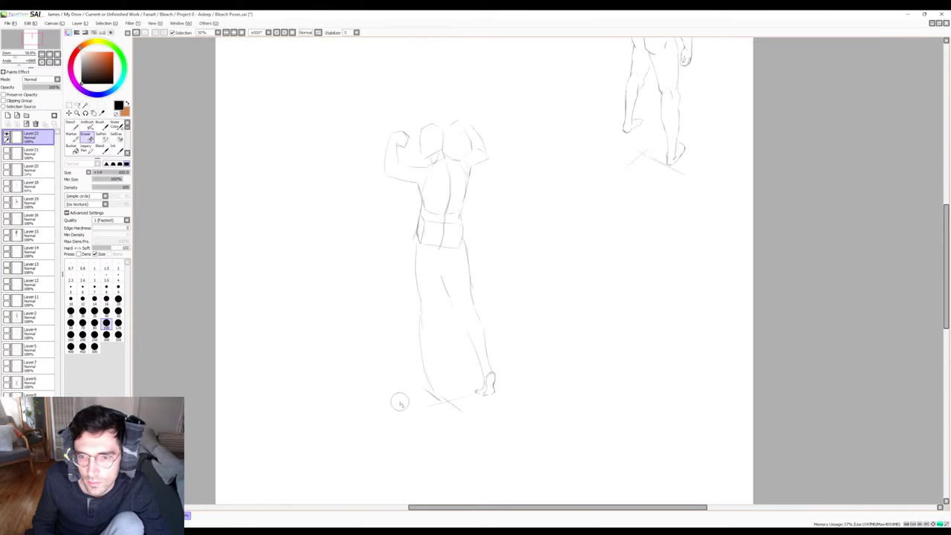
mouse_move(480, 356)
mouse_down()
mouse_move(484, 401)
mouse_move(473, 243)
mouse_up()
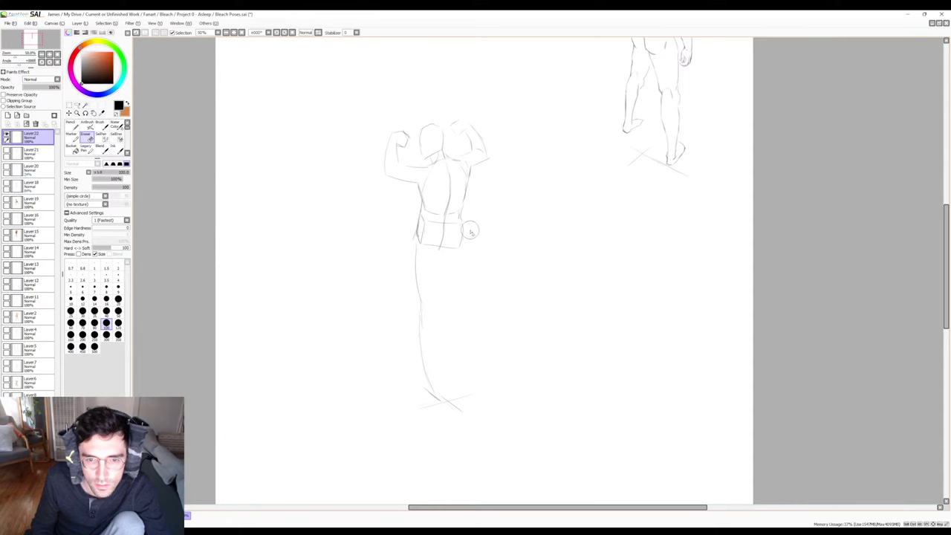
key(b)
drag(461, 224, 456, 250)
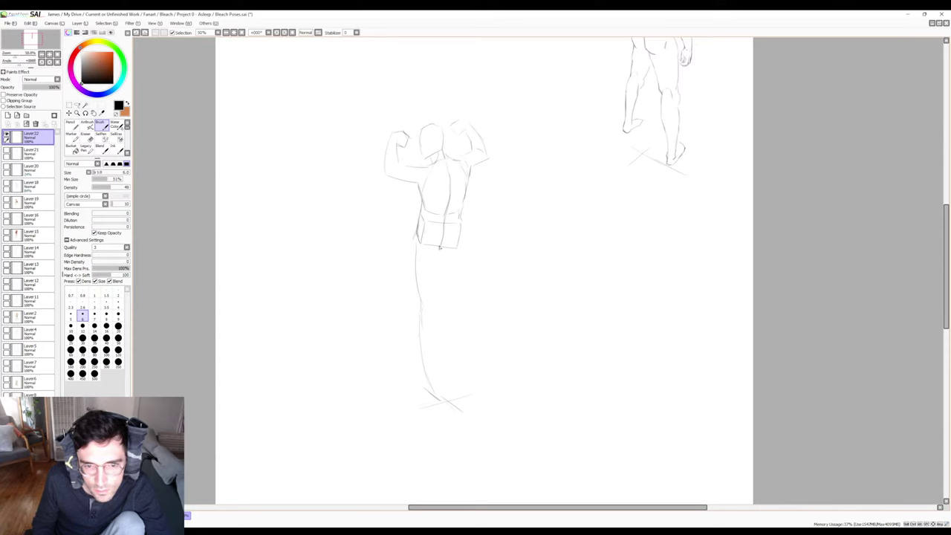
Sketch the inner contour of the standing left leg down to the ankle and add its foot, undoing a stray lower-leg stroke.
drag(440, 260, 438, 376)
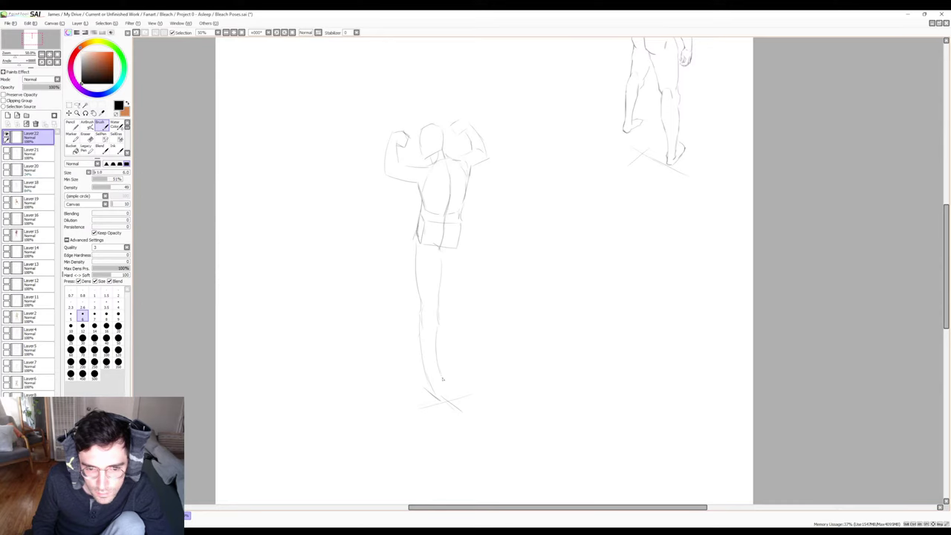
key(ctrl+z)
mouse_move(436, 328)
mouse_down()
mouse_move(435, 378)
mouse_move(449, 402)
mouse_up()
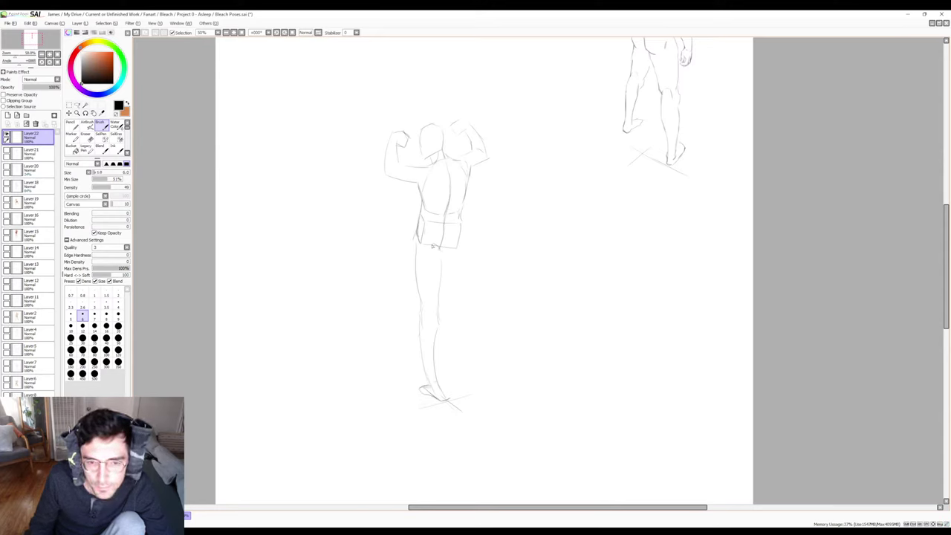
Sketch a new right leg stretched outward with a bent knee, then clean up and redraw its ankle and foot.
drag(444, 273, 510, 375)
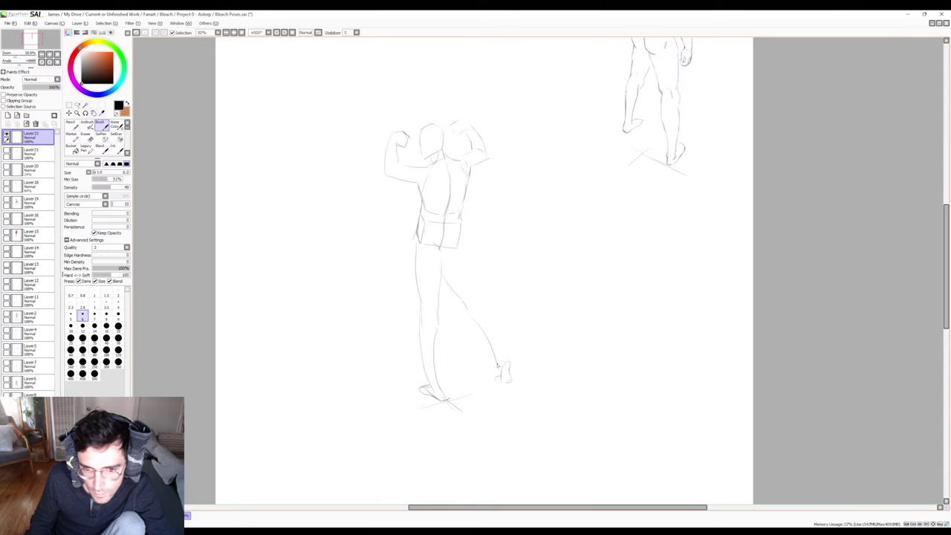
drag(497, 365, 499, 377)
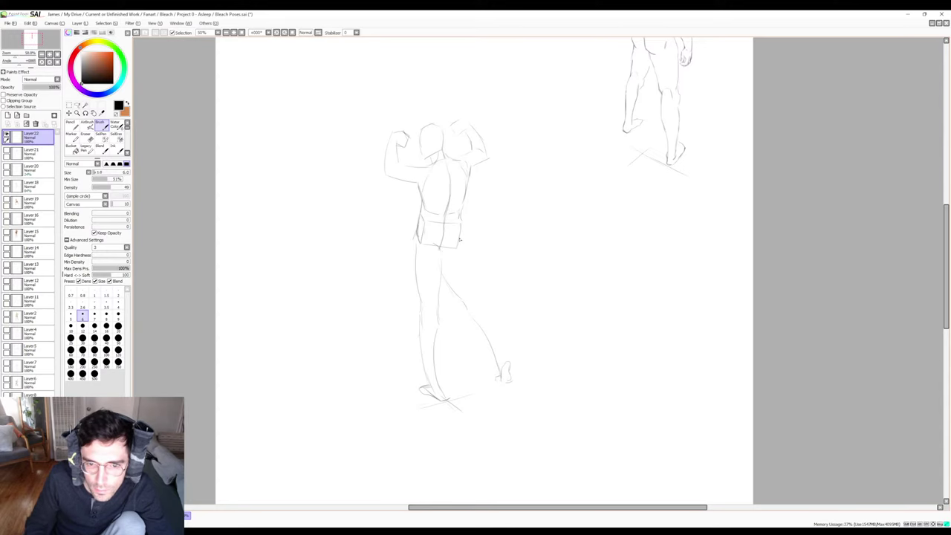
drag(462, 247, 506, 363)
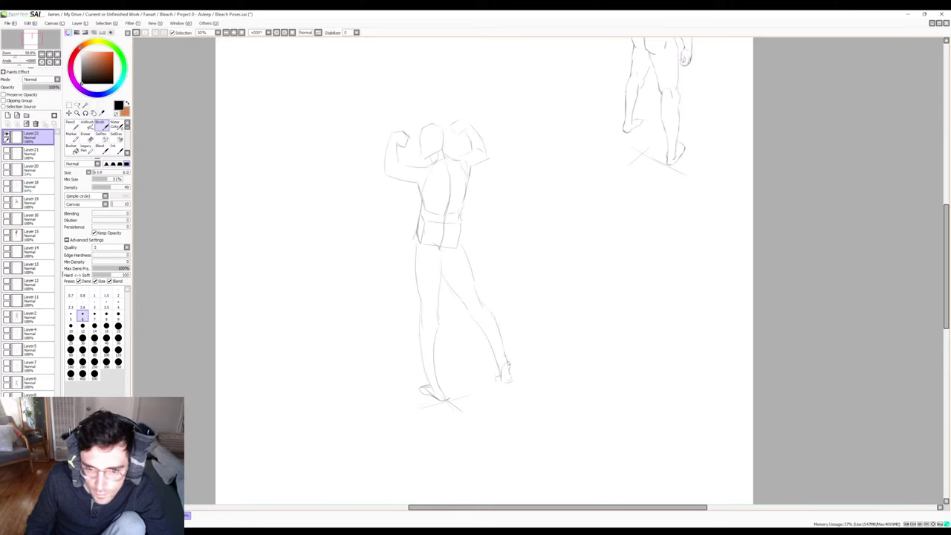
key(e)
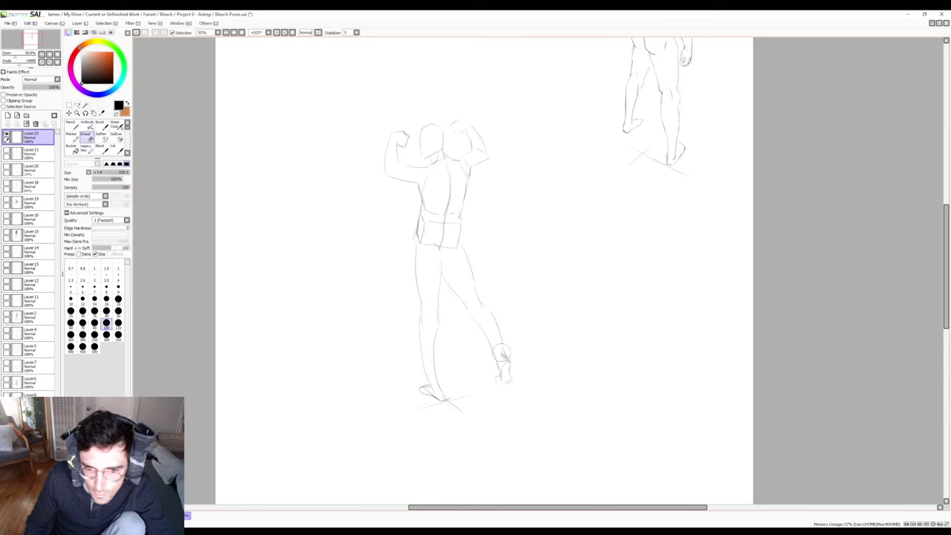
mouse_move(512, 355)
mouse_down()
mouse_move(502, 370)
mouse_move(511, 384)
mouse_up()
key(b)
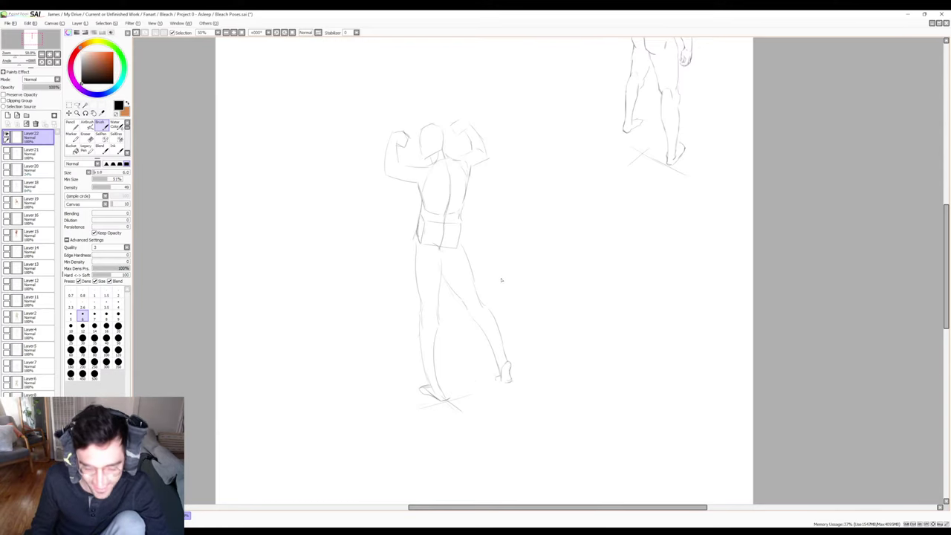
Check the pose mirrored, then erase the heavy left hip lines and redraw the left hip contour and pelvis box.
key(h)
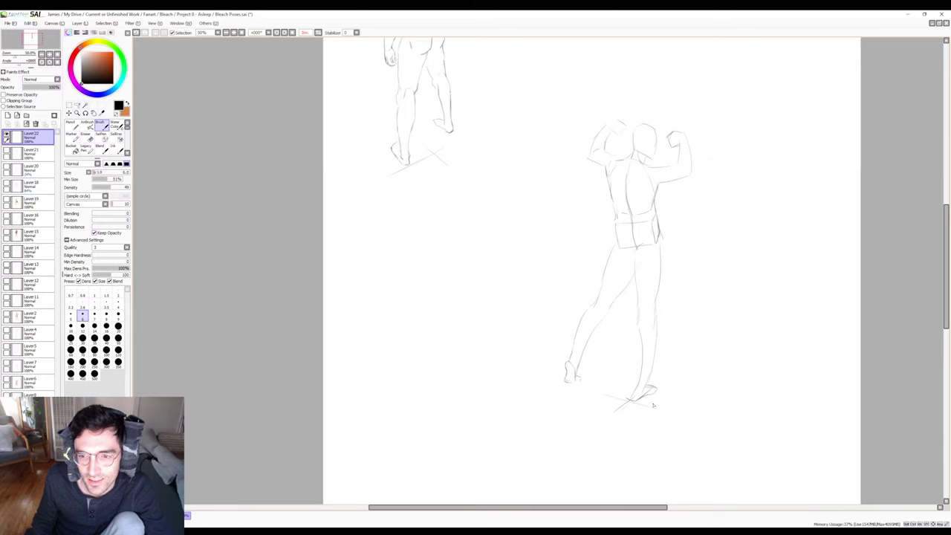
key(h)
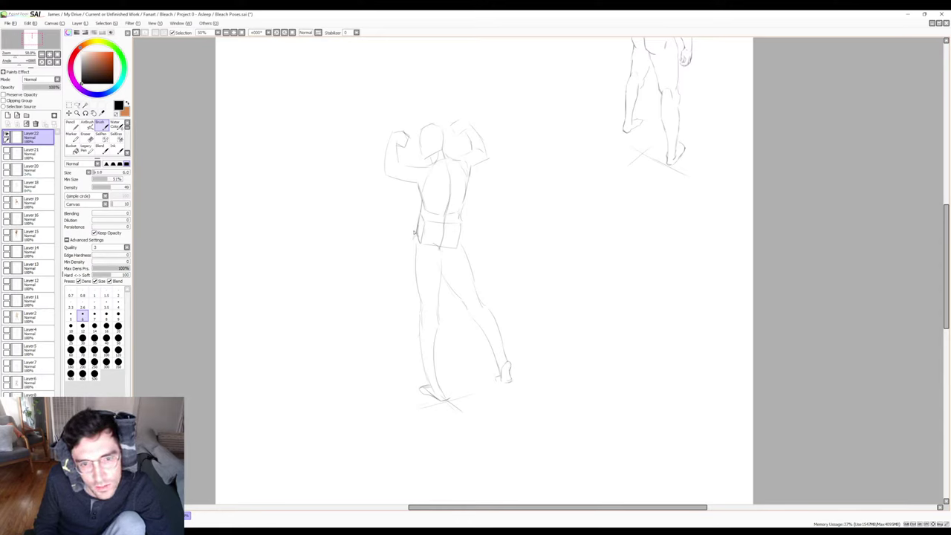
key(e)
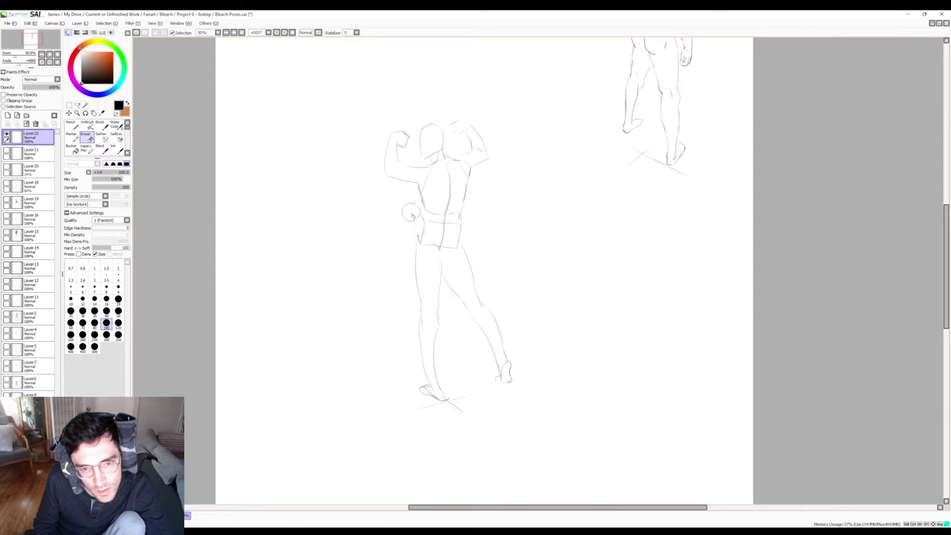
key(b)
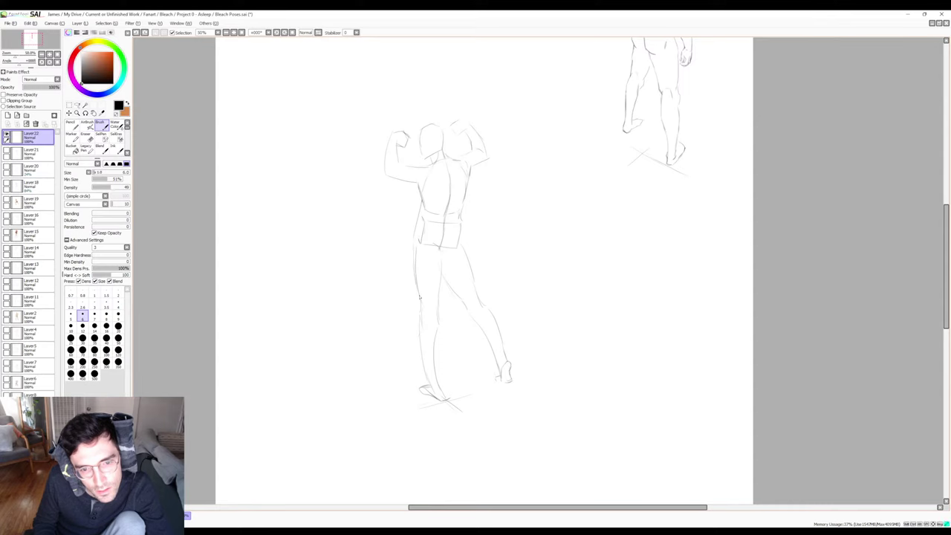
key(e)
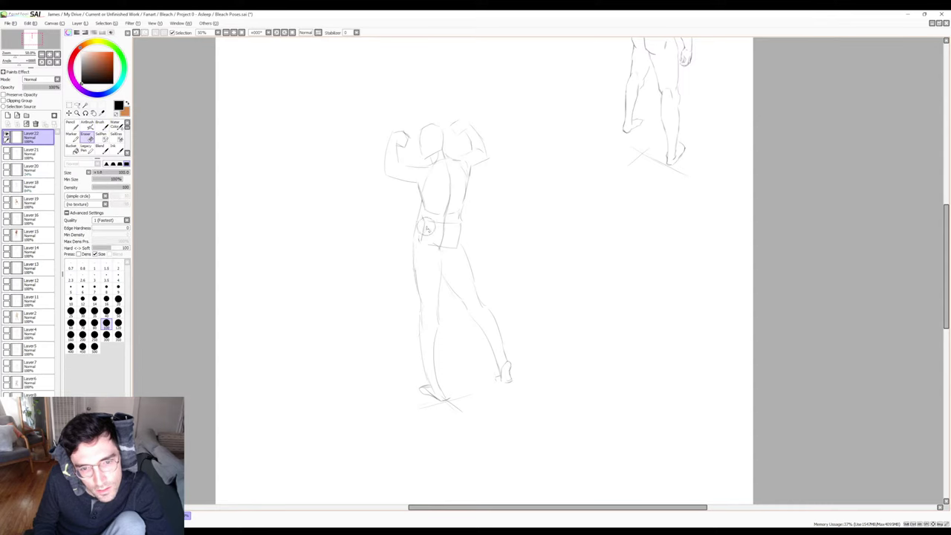
key(e)
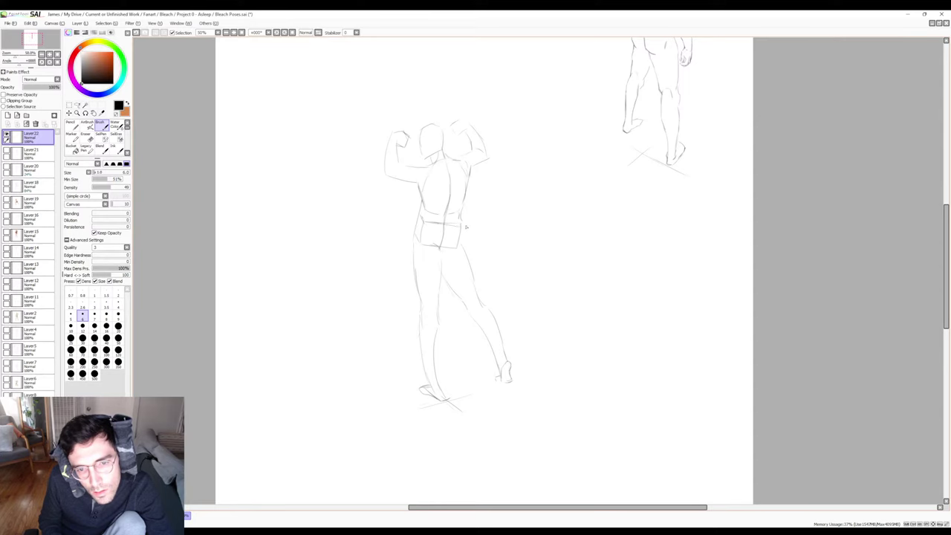
Erase and redraw the pelvis centre line and the right waist contour of the flexing figure.
key(e)
key(b)
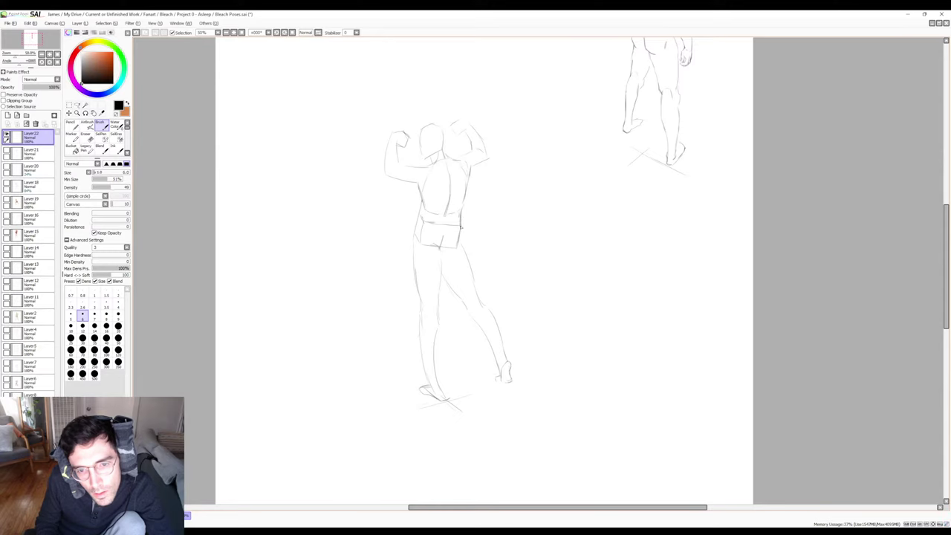
key(e)
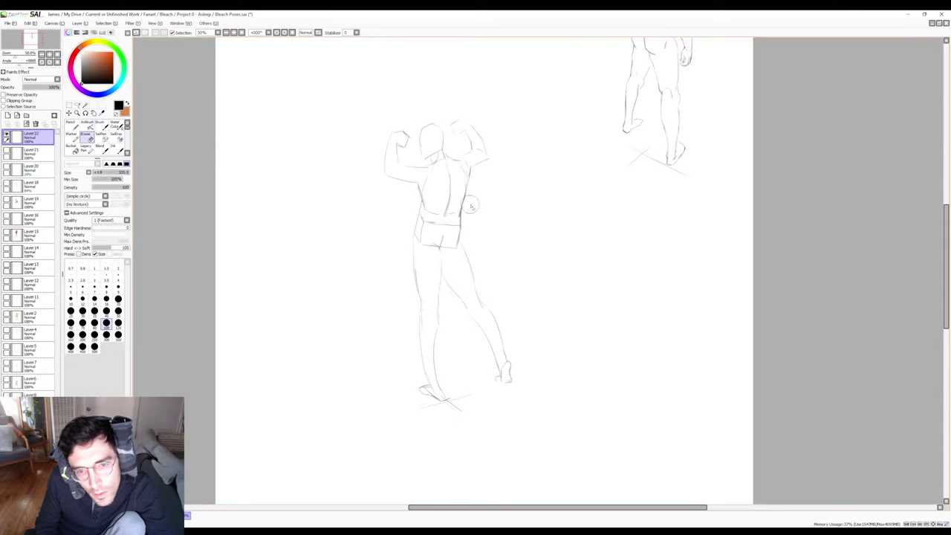
key(b)
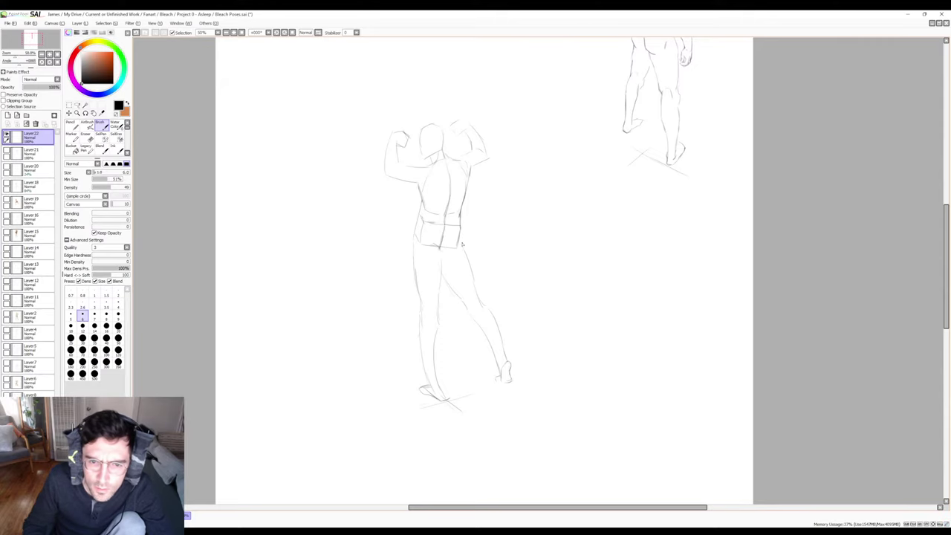
Check the pose mirrored, then strengthen the outer contour of the standing left leg and clean up its knee area.
key(h)
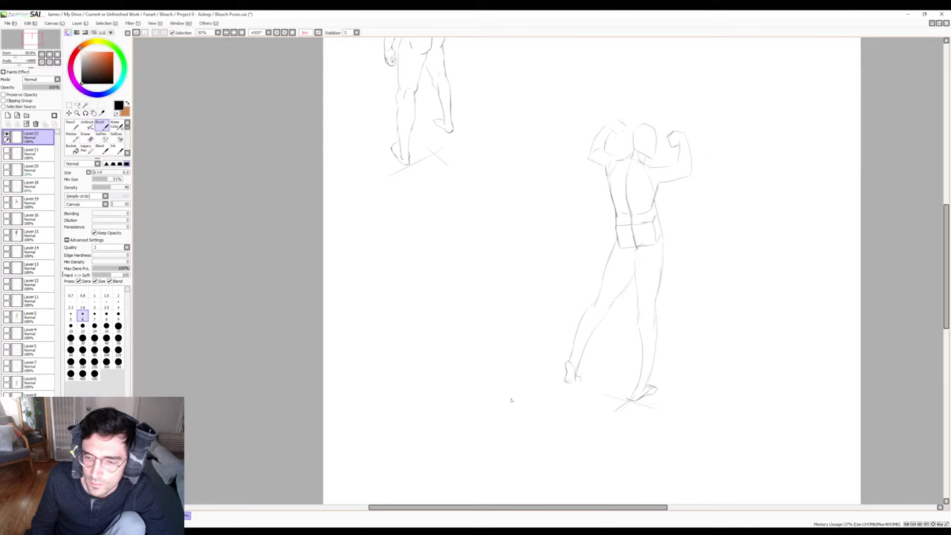
key(h)
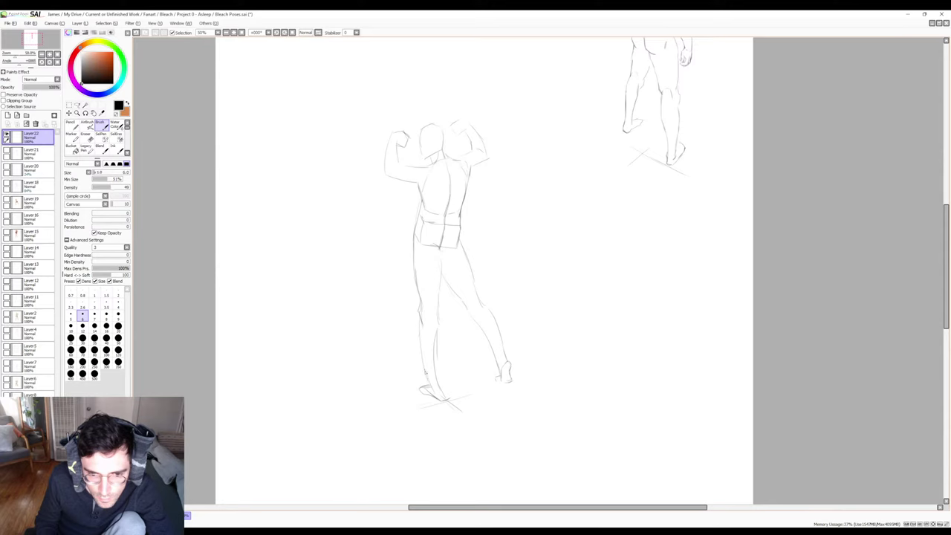
drag(420, 323, 420, 352)
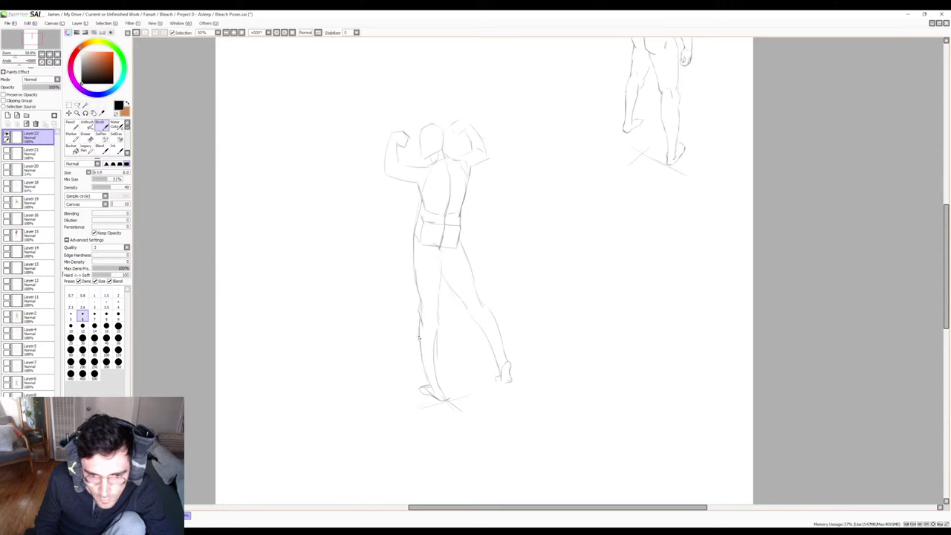
key(e)
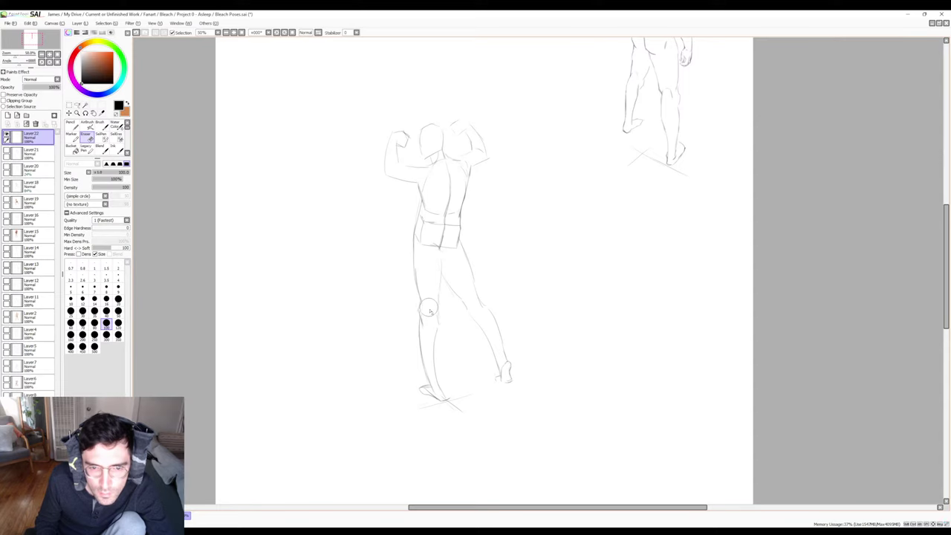
key(b)
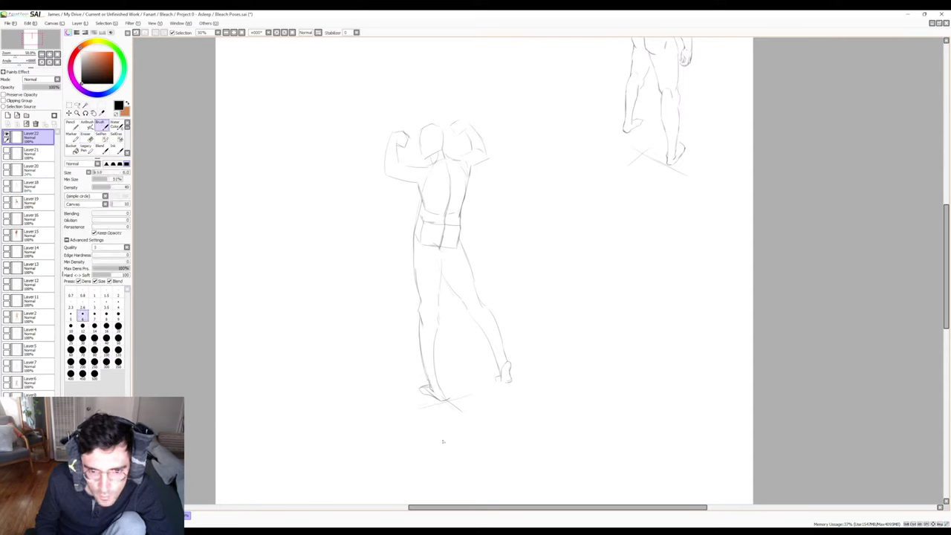
Erase the standing leg's foot with the ground lines under it and redraw the foot pointing outward to the left.
key(e)
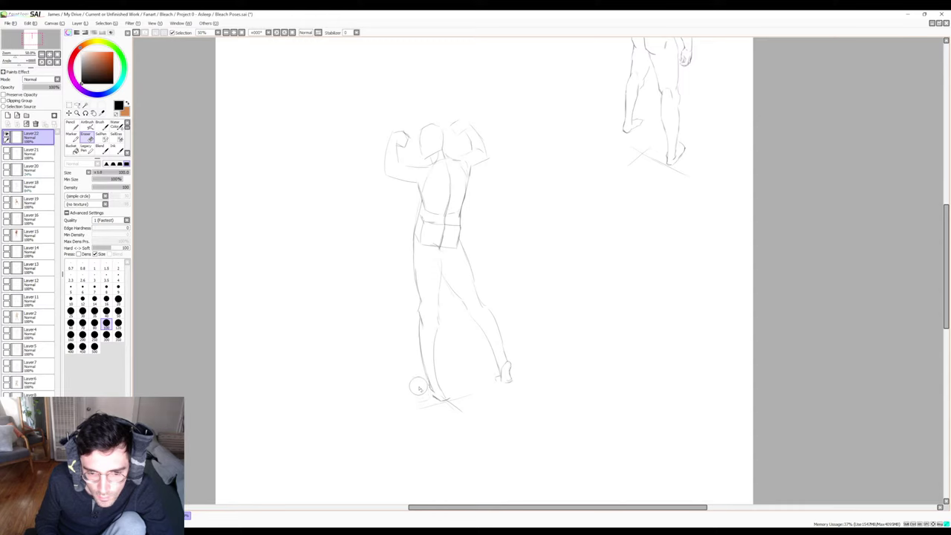
drag(429, 403, 451, 388)
key(b)
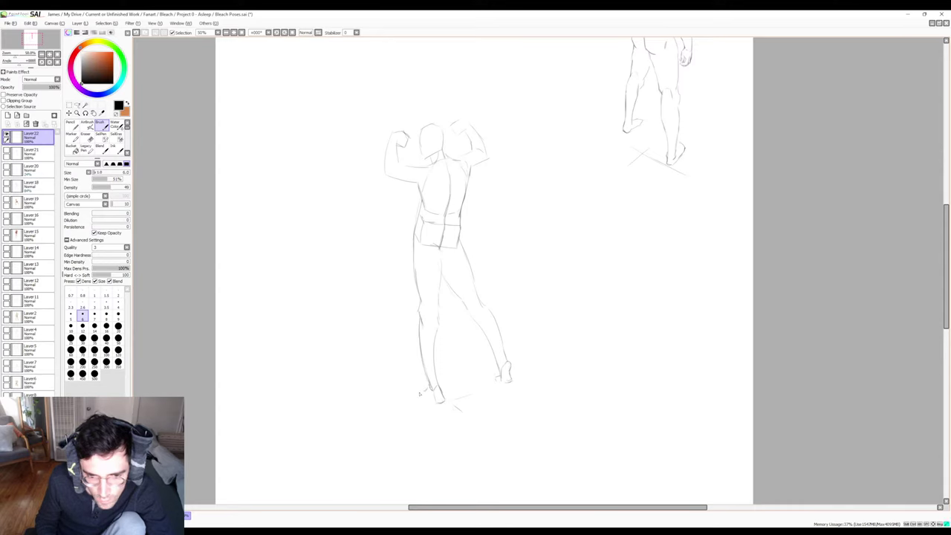
drag(419, 393, 421, 398)
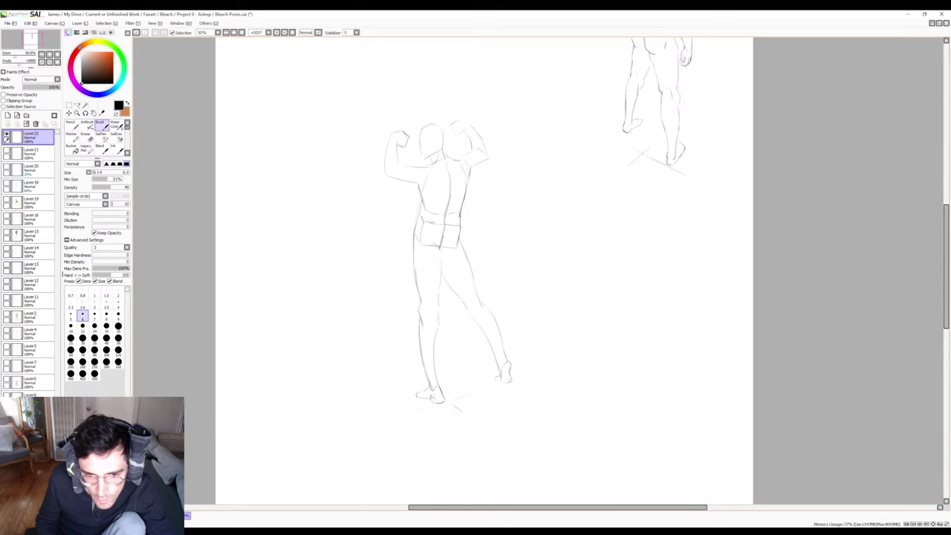
drag(421, 393, 414, 396)
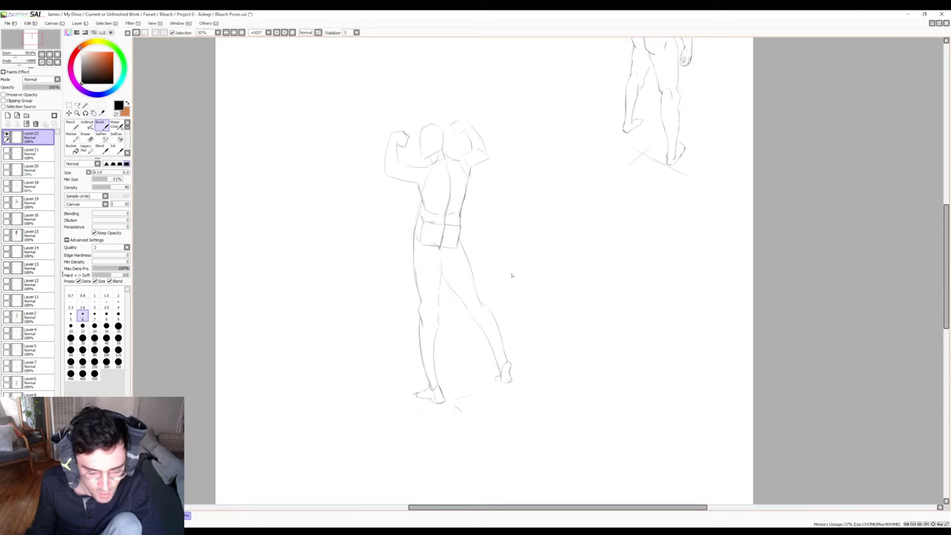
Check the pose mirrored, then erase the left and lower-left lines of the pelvis box.
key(h)
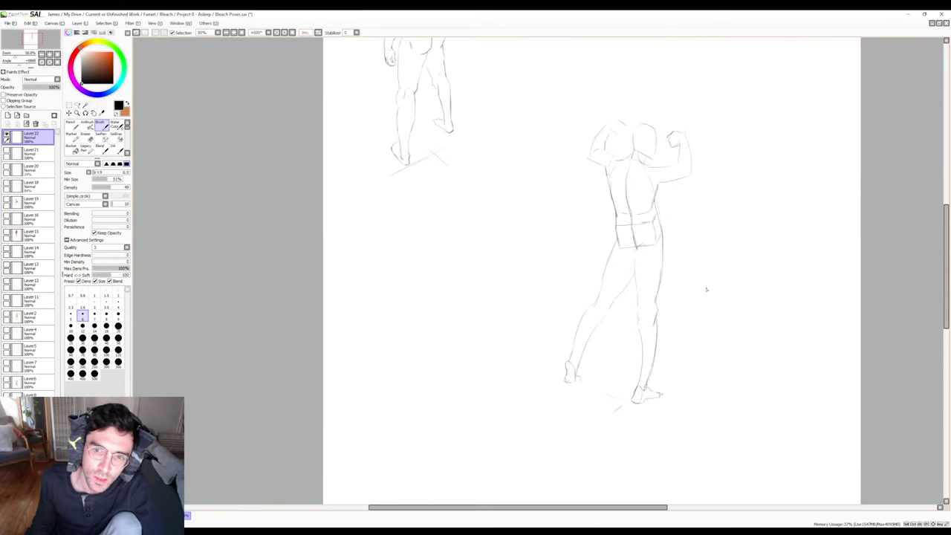
key(h)
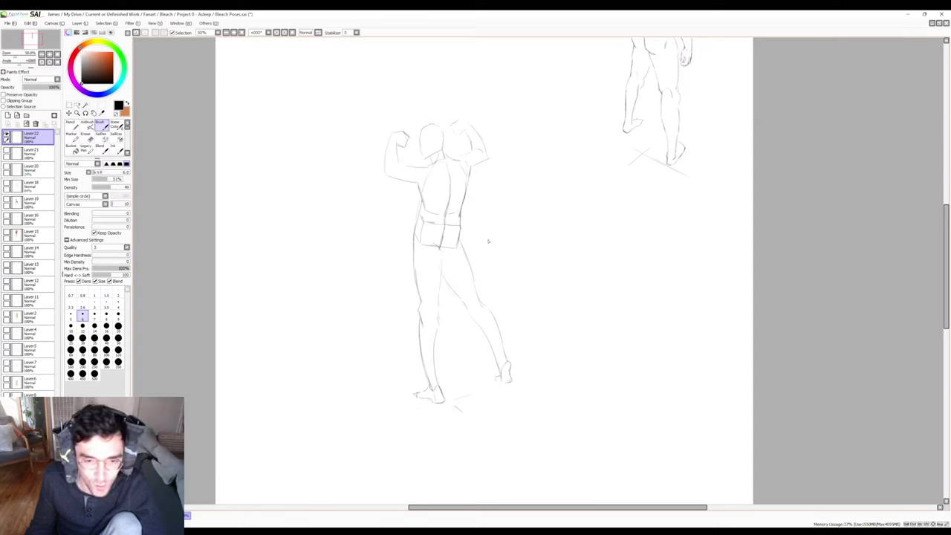
key(e)
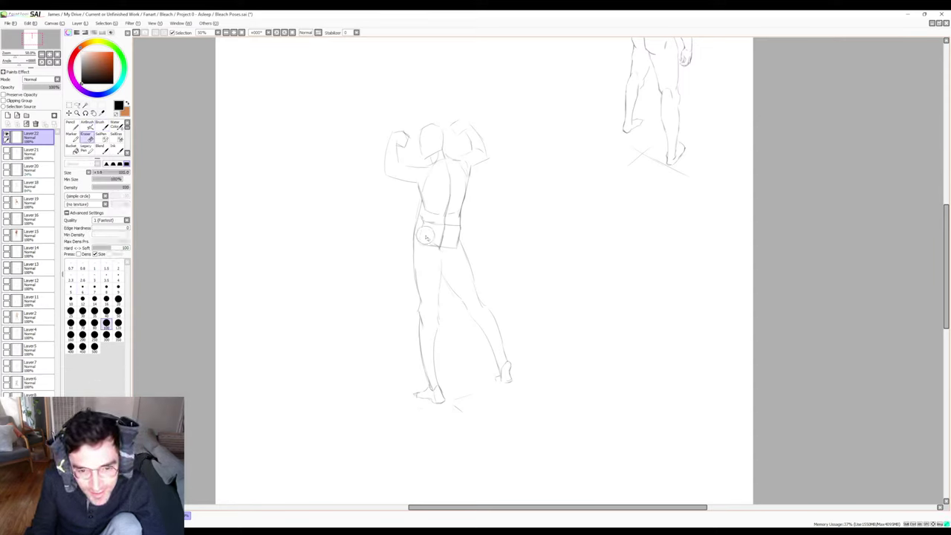
key(b)
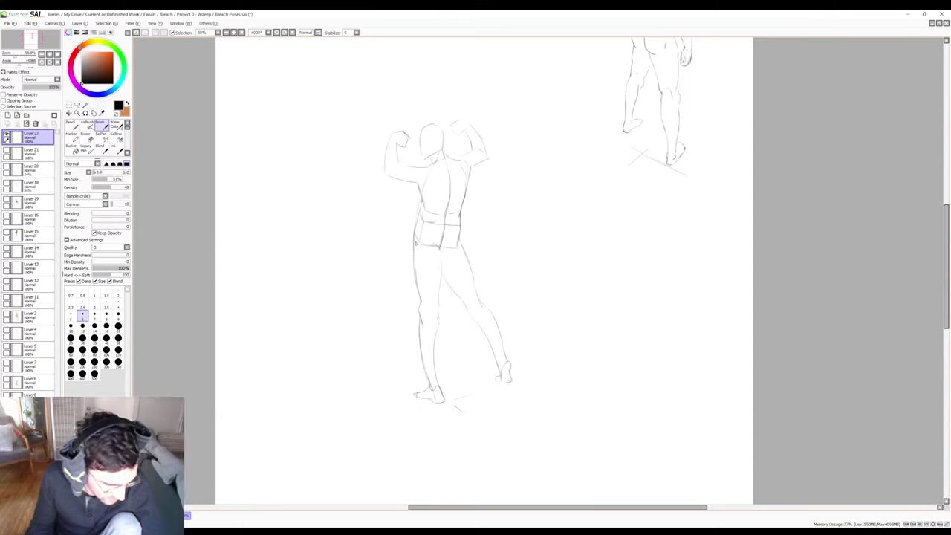
key(e)
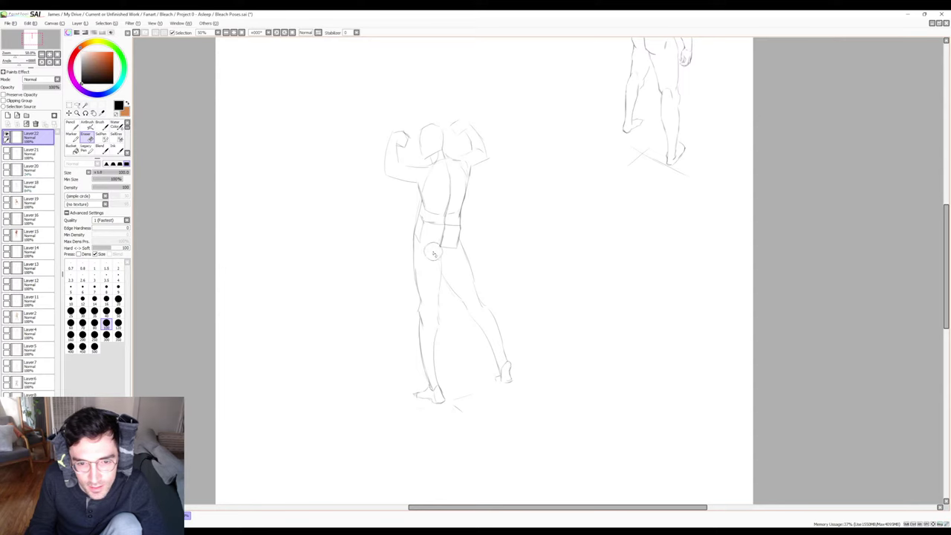
key(b)
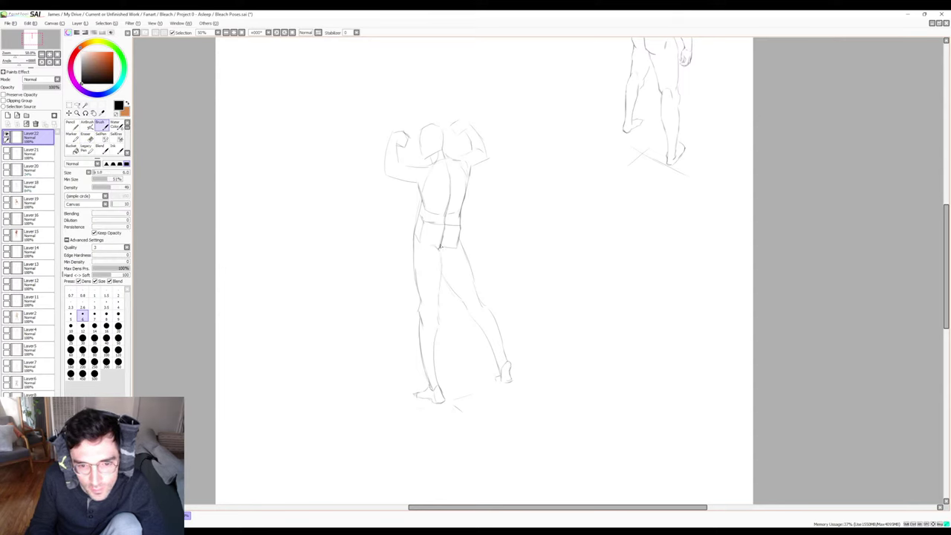
Erase the pelvis box's top line and centre line, then redraw the lower end of the spine with light waist marks.
key(e)
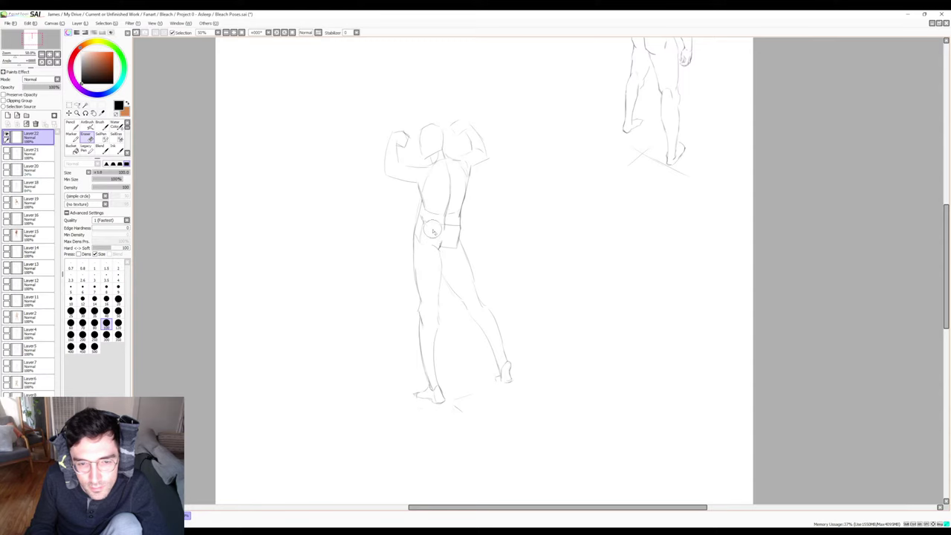
key(b)
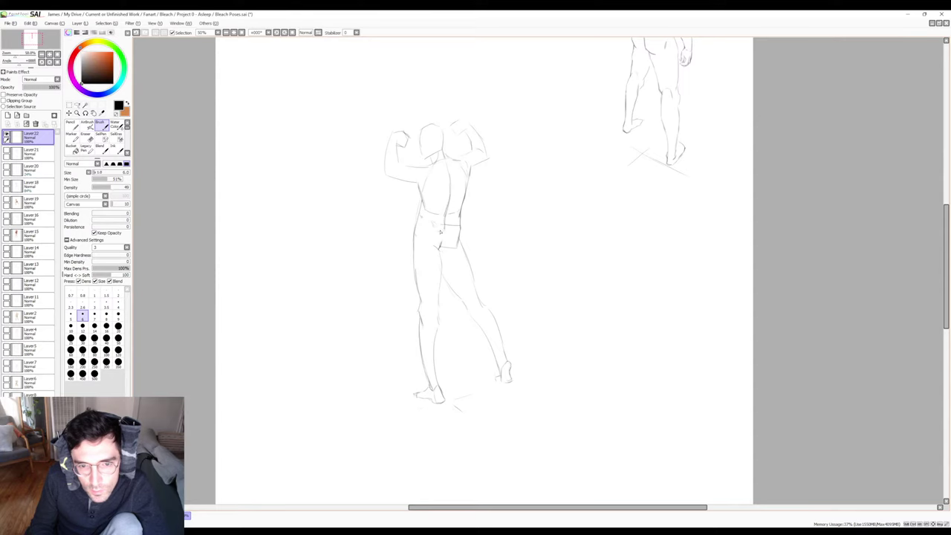
key(e)
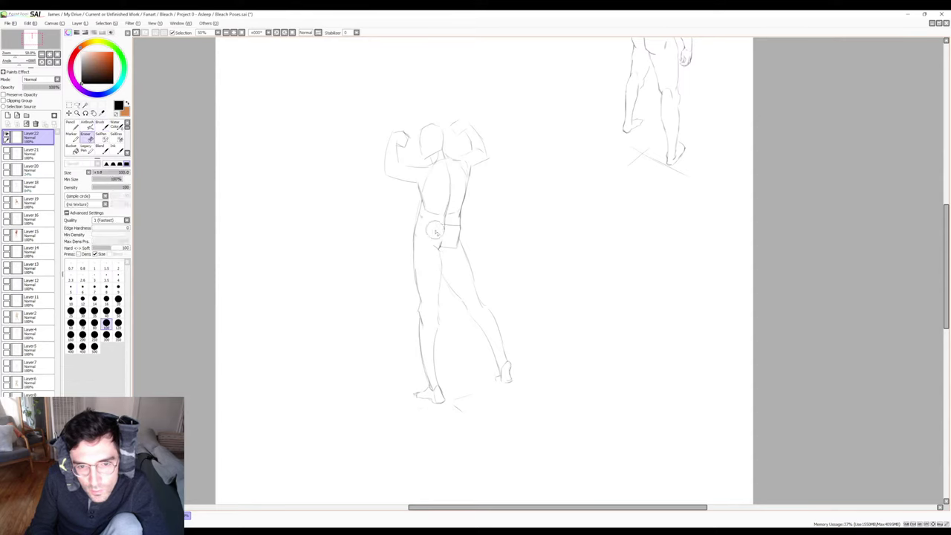
key(b)
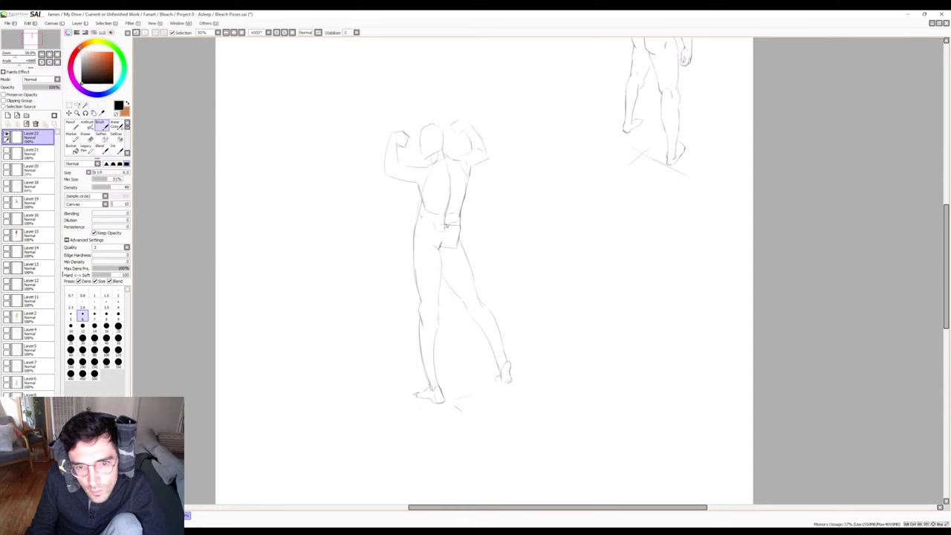
key(e)
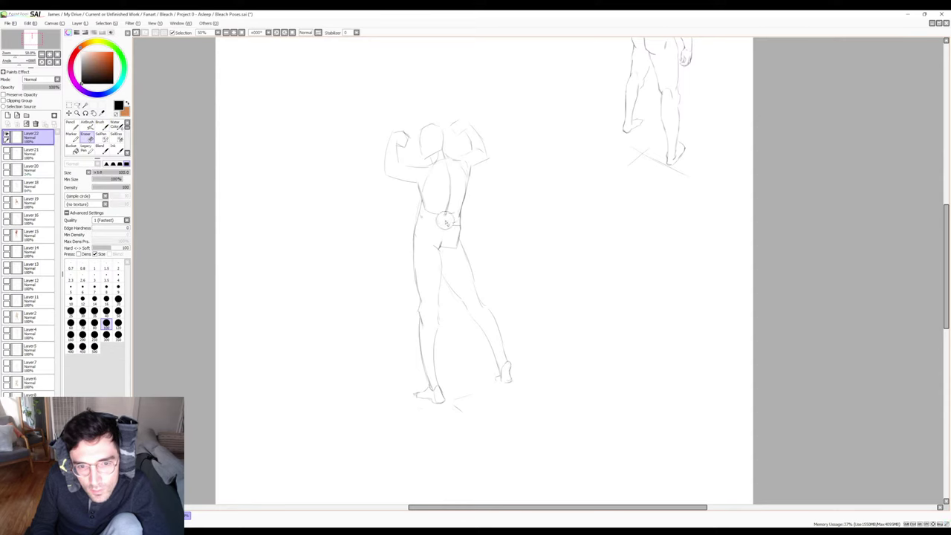
key(b)
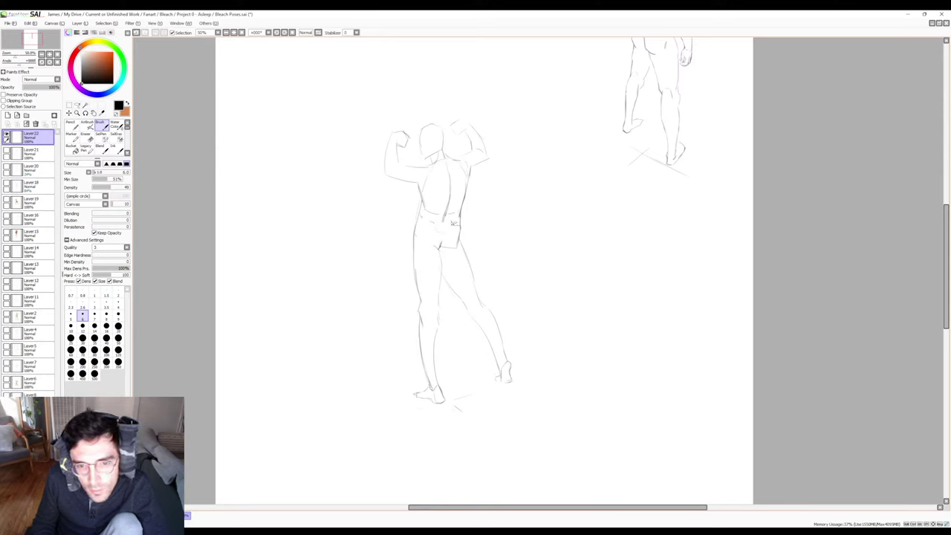
Reduce the eraser size to 30, clean up the pelvis marks and redraw the centre line between the buttocks.
key(e)
key(bracketleft)
key(bracketleft)
key(bracketleft)
key(bracketleft)
key(bracketleft)
key(bracketleft)
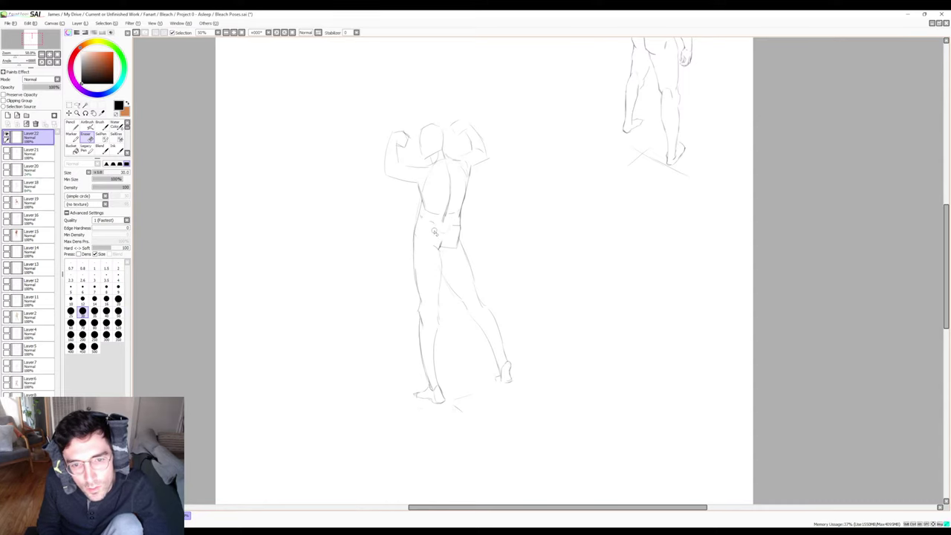
key(b)
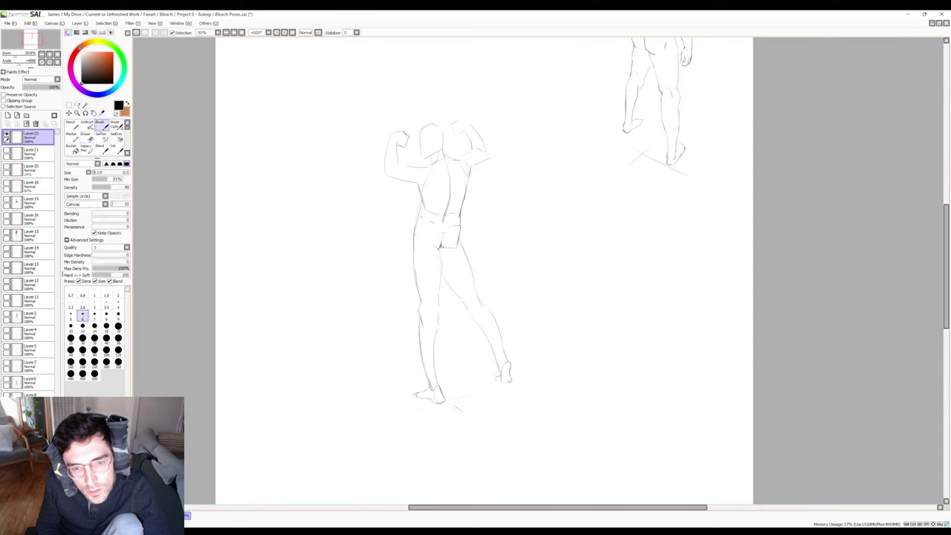
drag(443, 233, 439, 248)
key(e)
key(b)
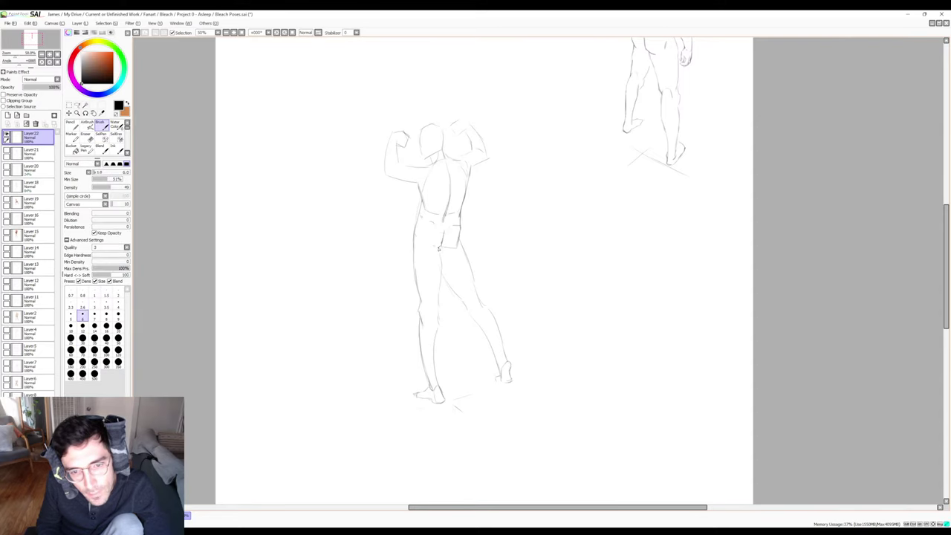
Rework the left buttock's lower edge and extend the standing leg's inner thigh line up to the crotch.
key(e)
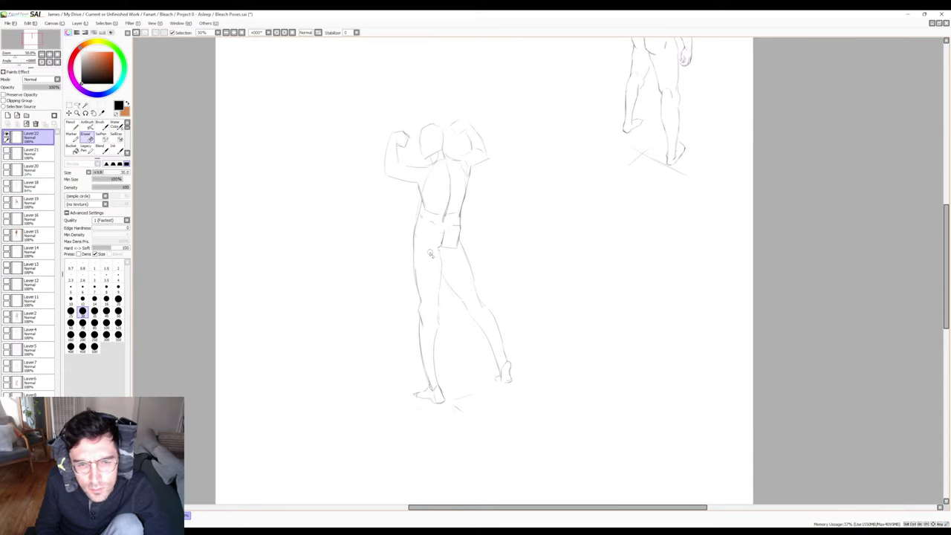
key(b)
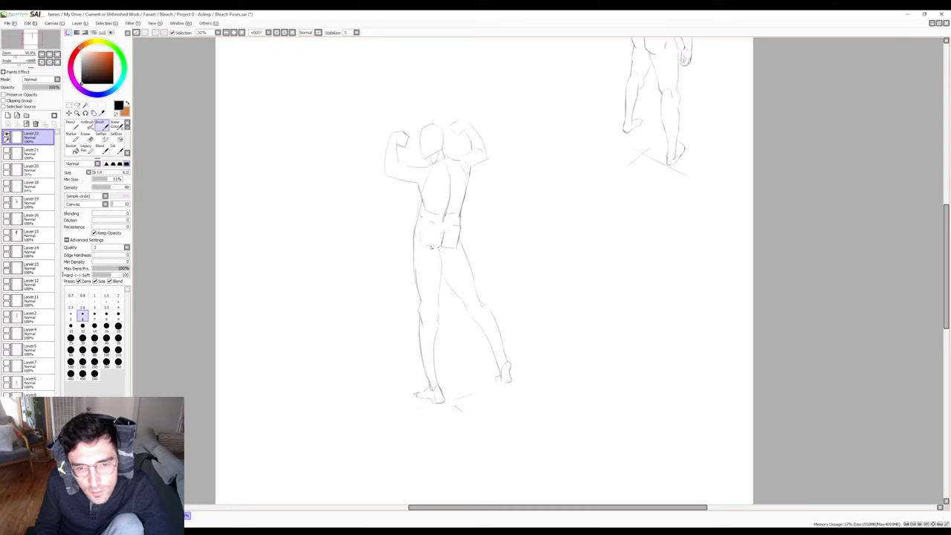
key(e)
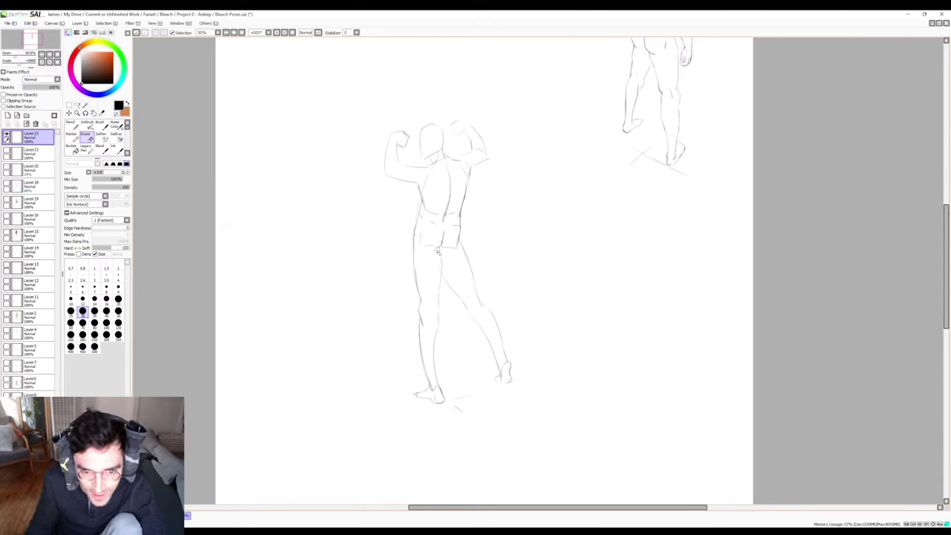
key(b)
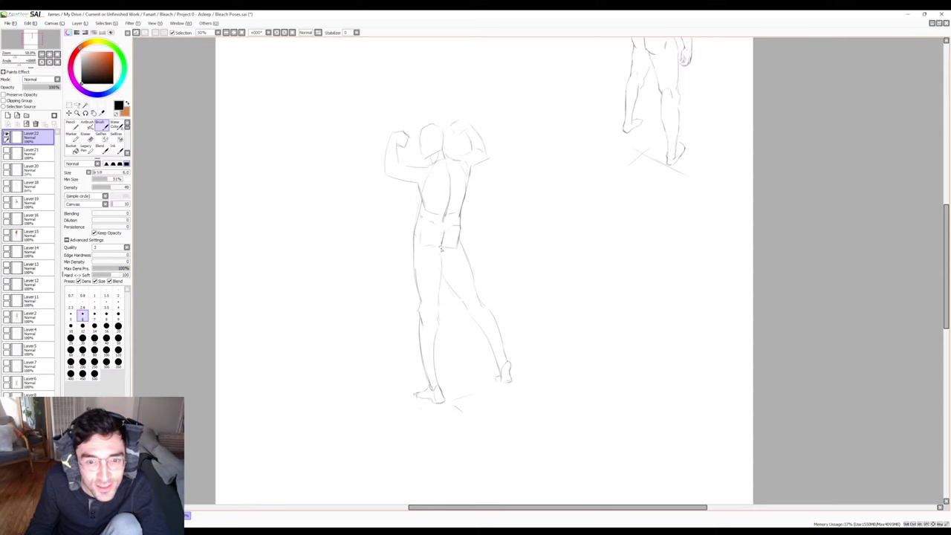
key(e)
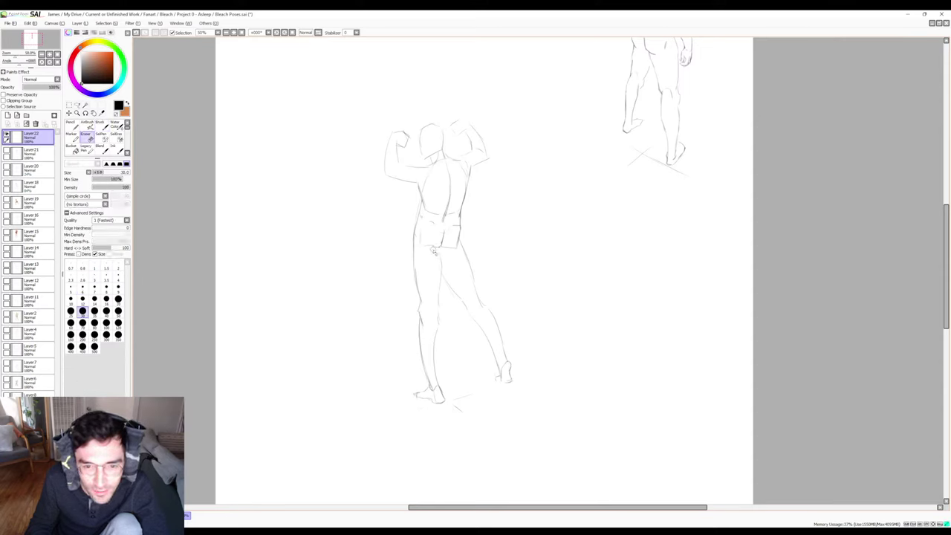
key(b)
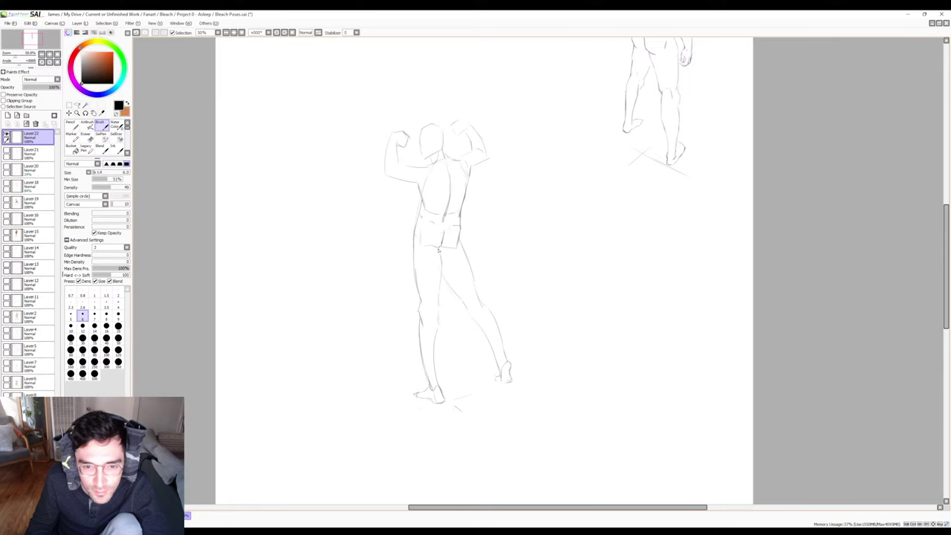
key(e)
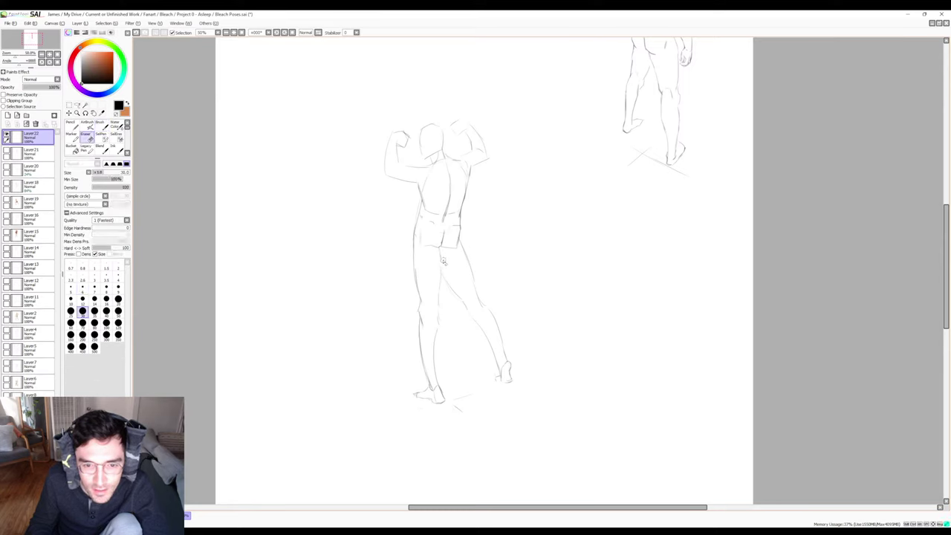
key(b)
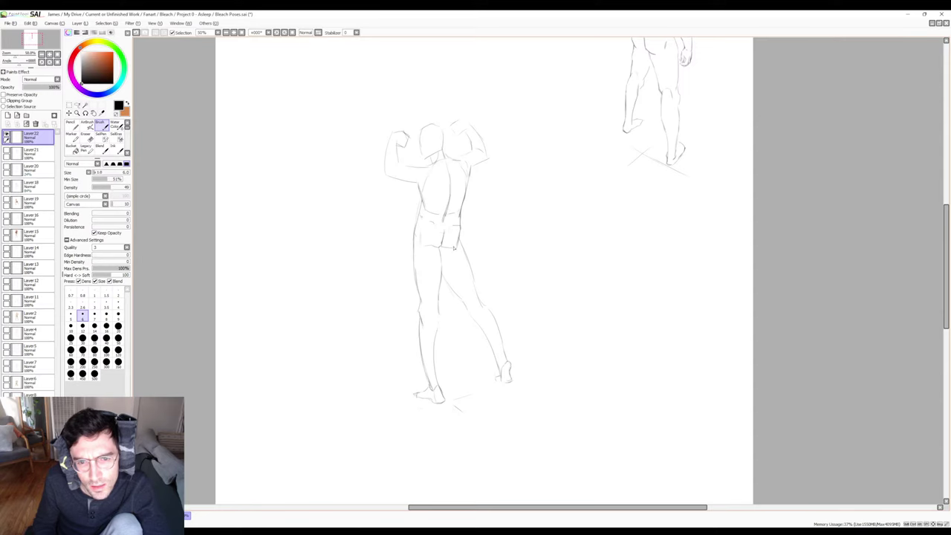
Erase the right and bottom edges of the pelvis box and redraw both buttocks' lower edges as curved creases.
key(e)
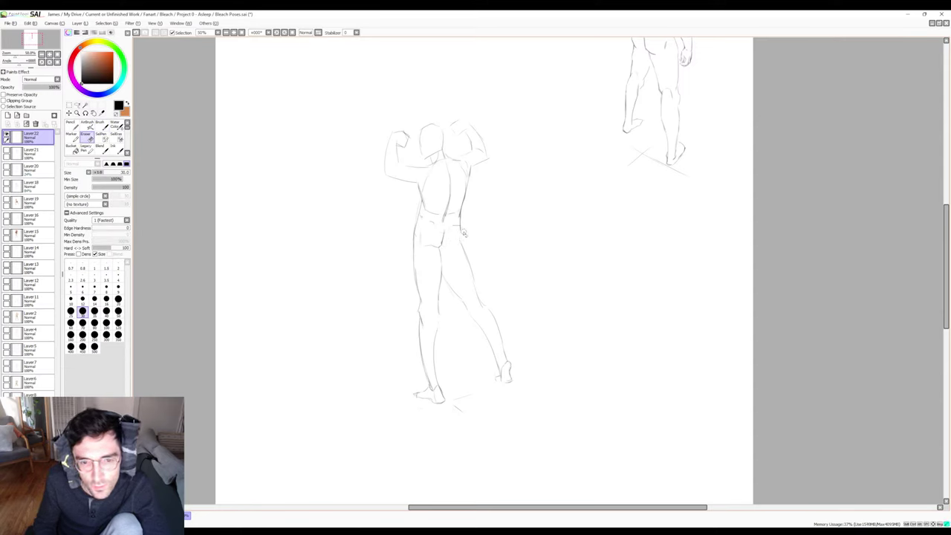
key(b)
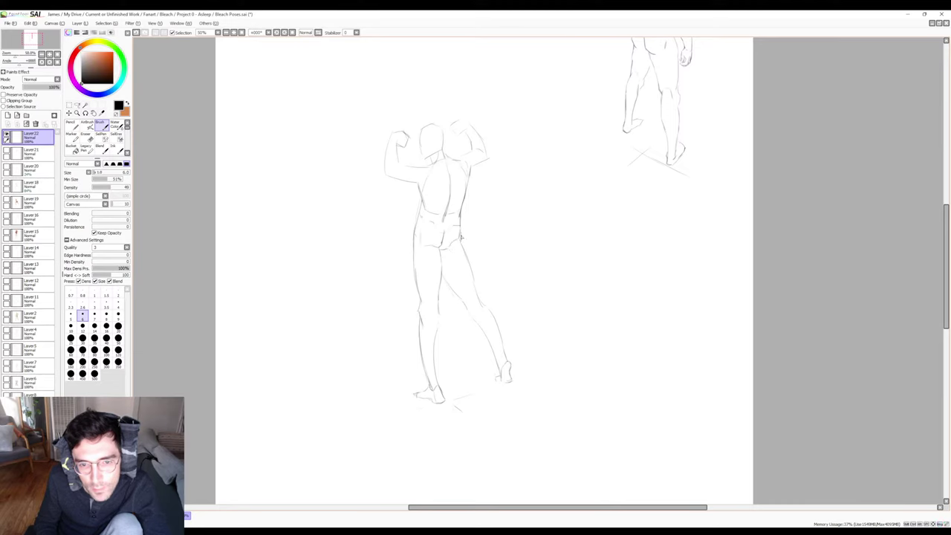
key(e)
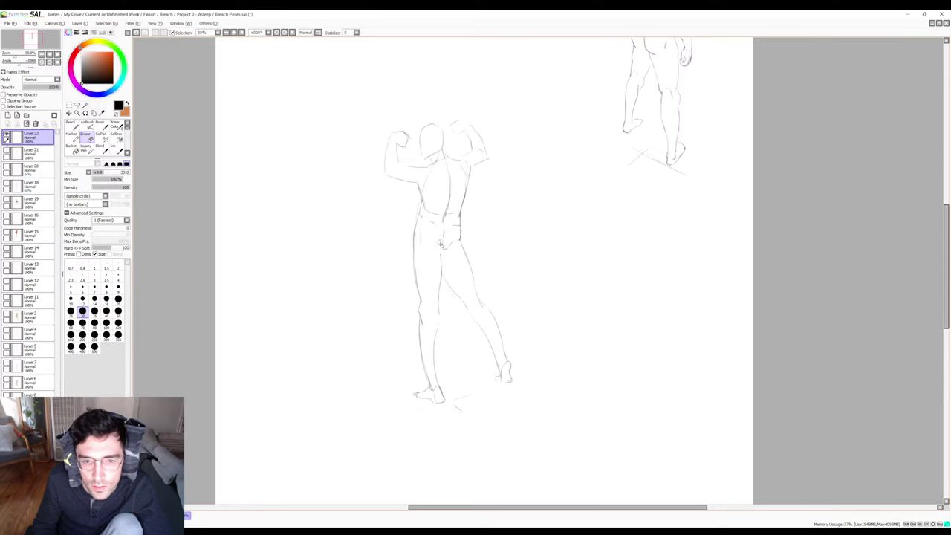
key(b)
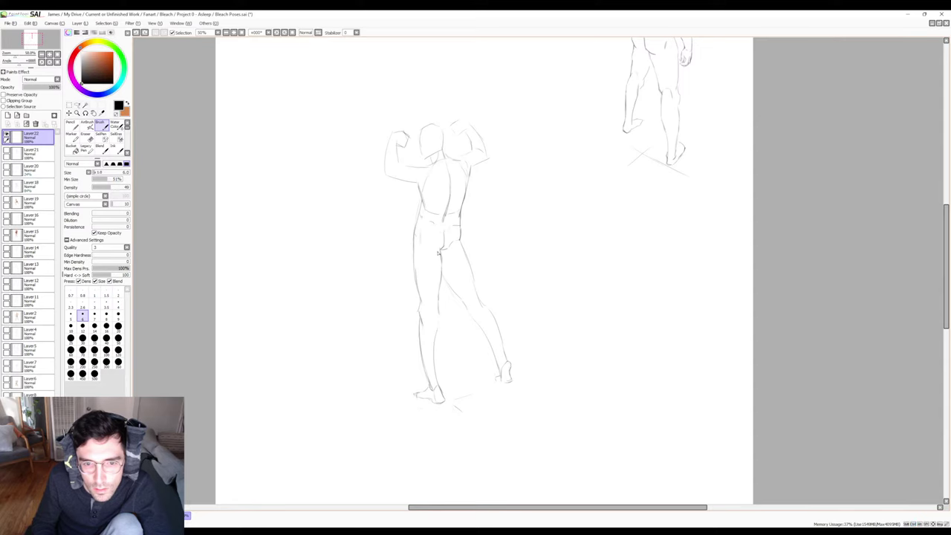
key(e)
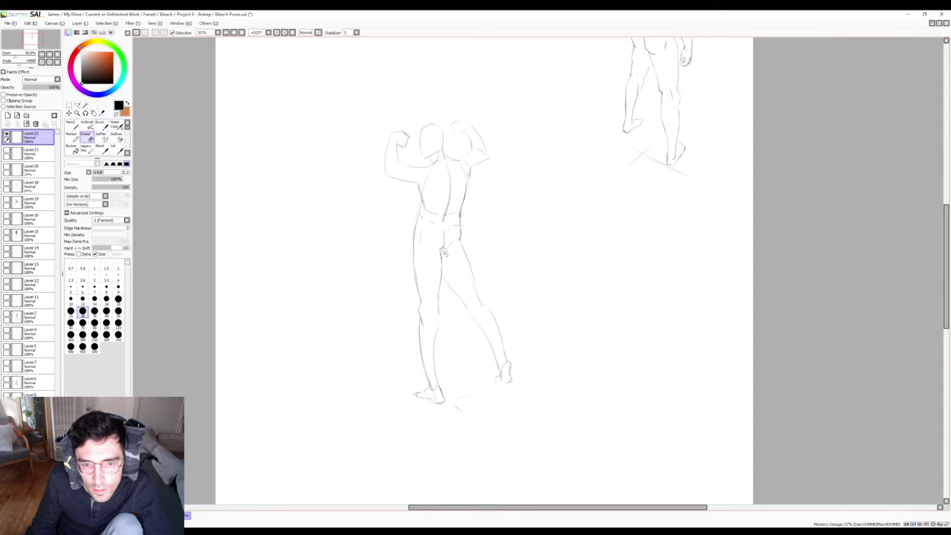
key(b)
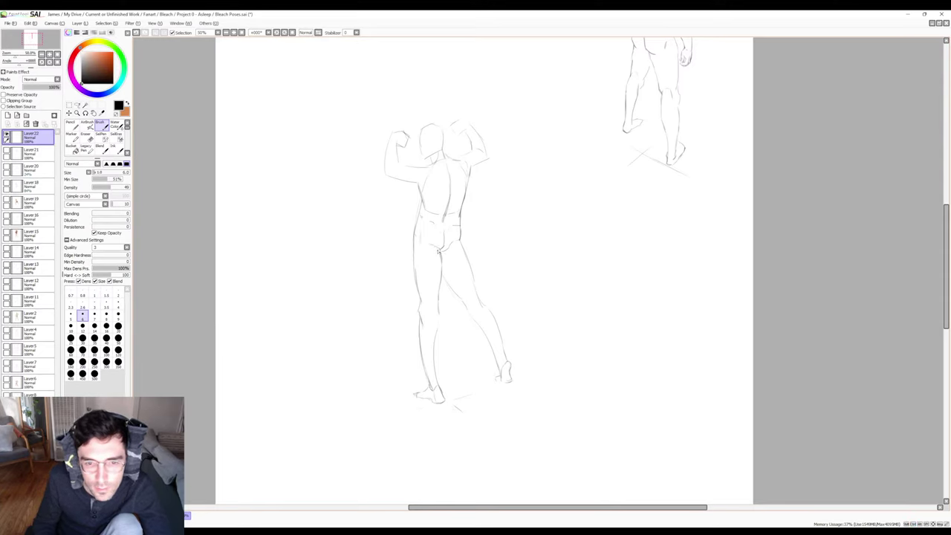
Check the pose mirrored, then clean up the crotch and refine the buttock cleft and upper pelvis lines.
key(e)
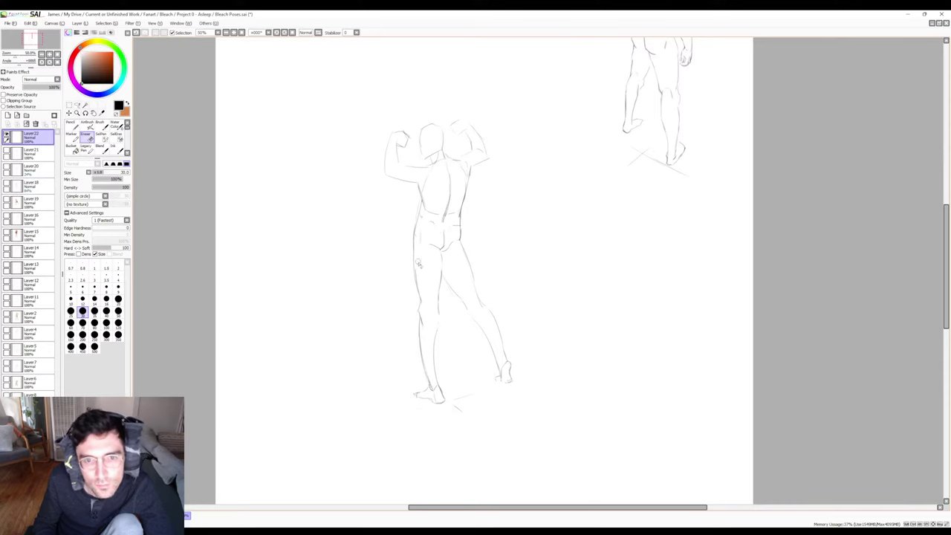
key(h)
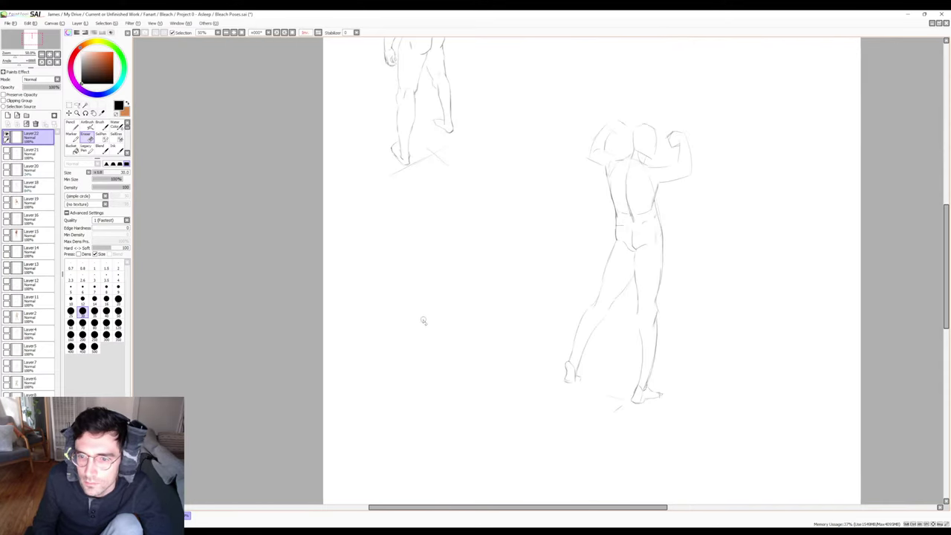
key(h)
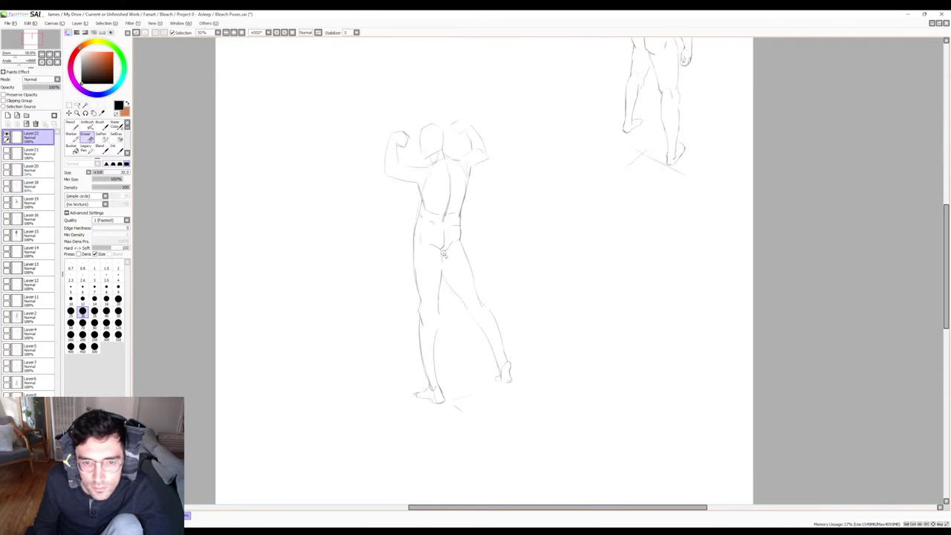
key(b)
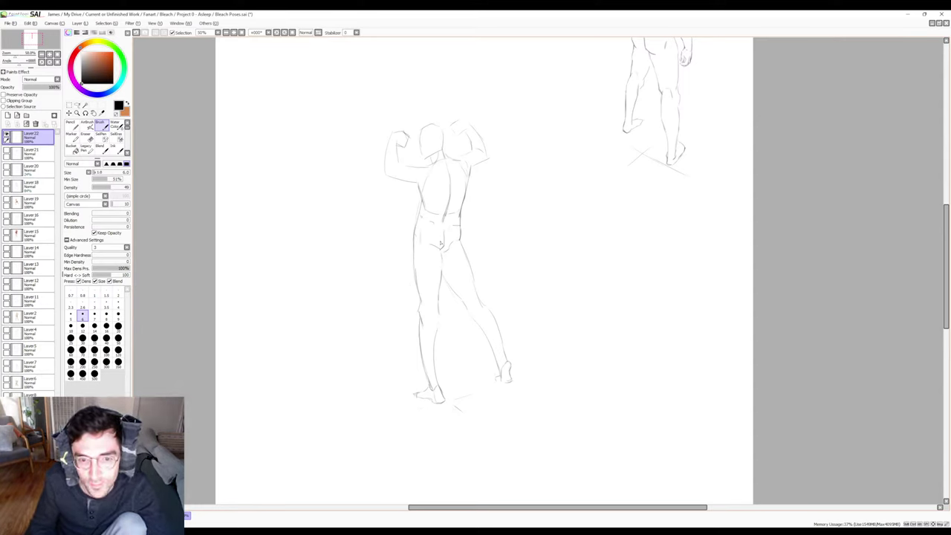
key(e)
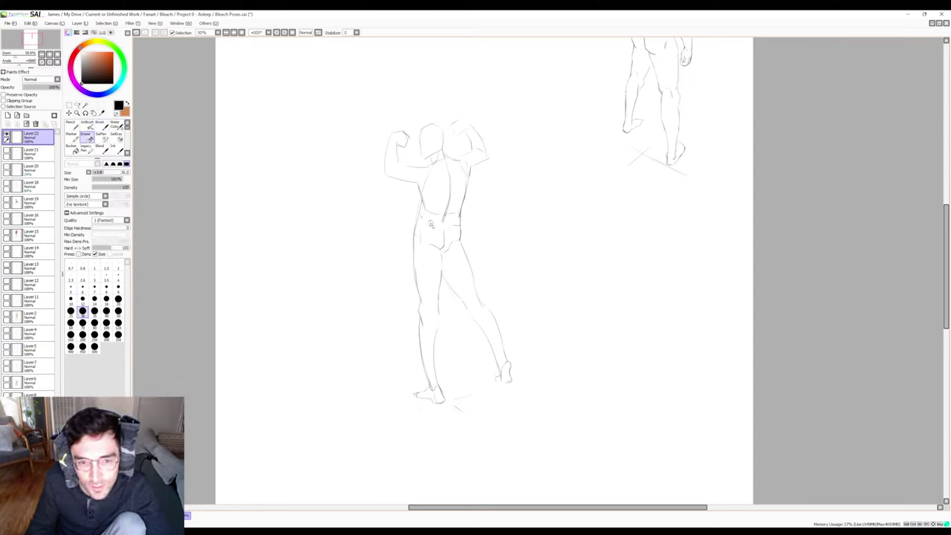
key(b)
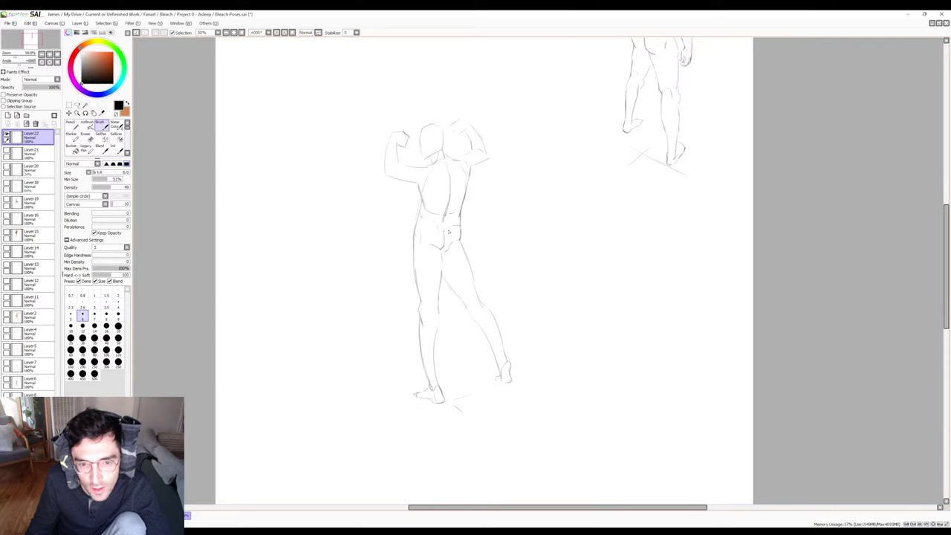
Clean up the waist and upper pelvis marks, then redraw the left hip contour where it meets the torso.
key(e)
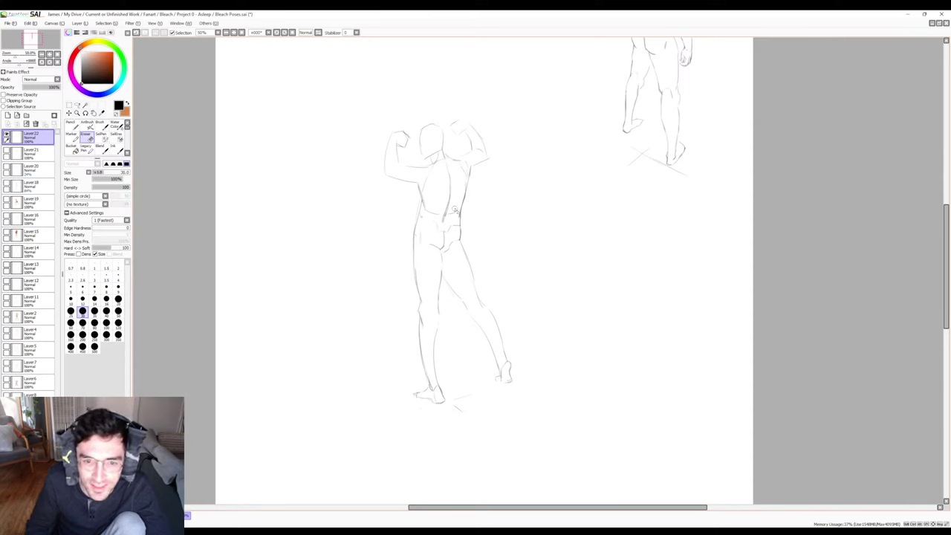
key(b)
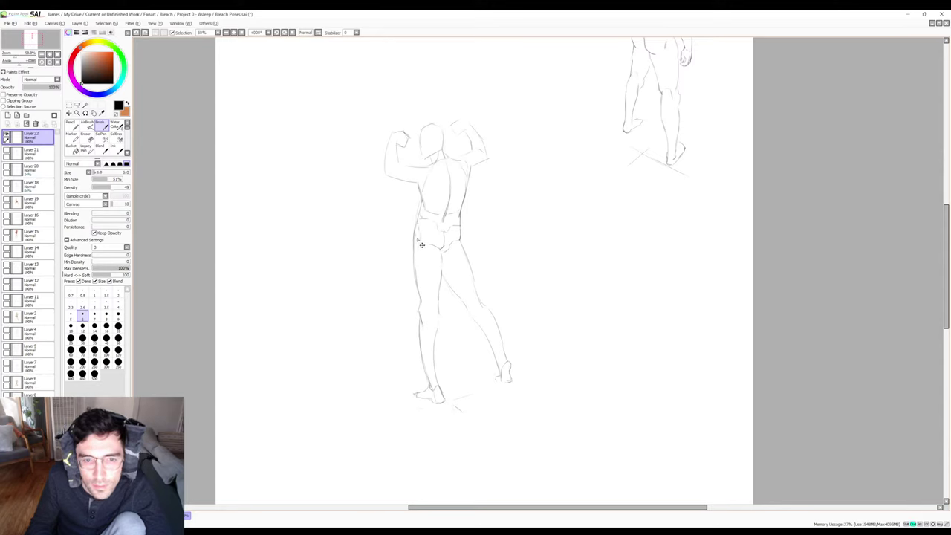
key(e)
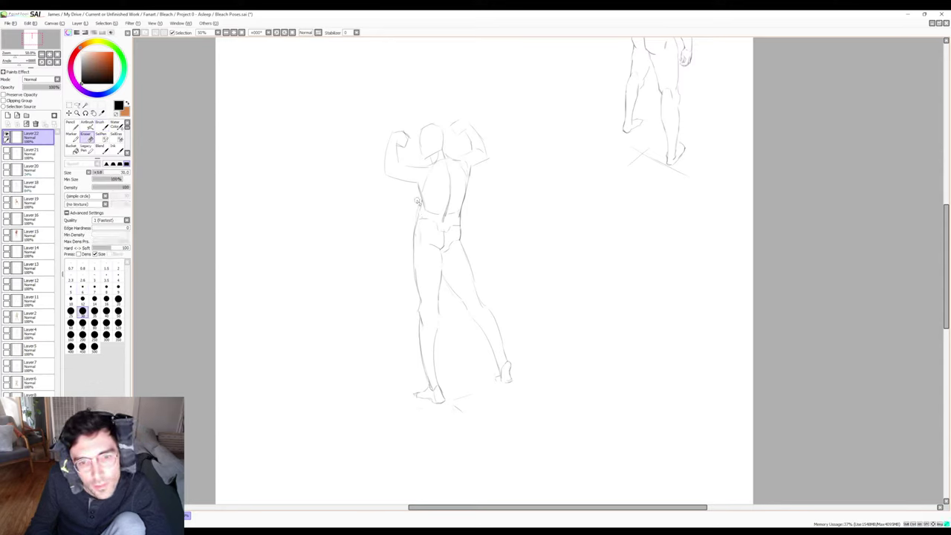
key(b)
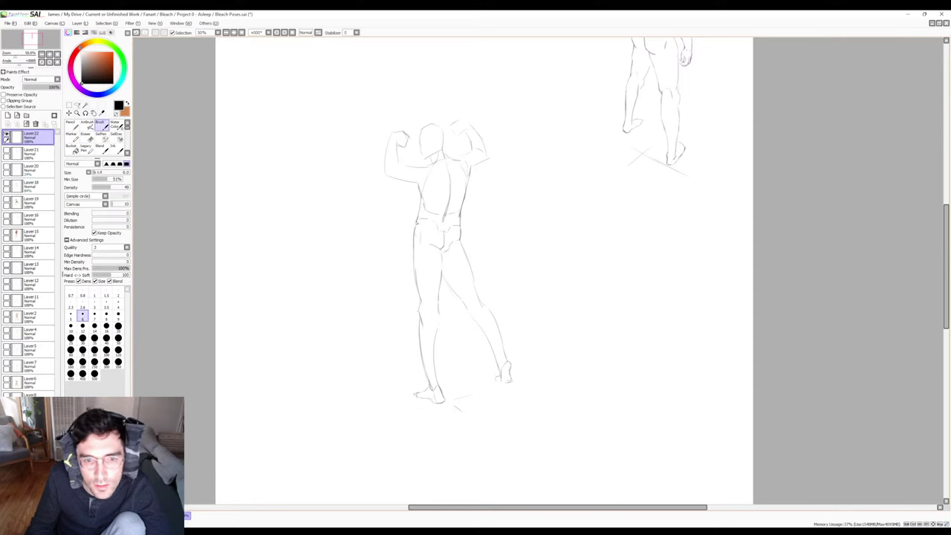
key(e)
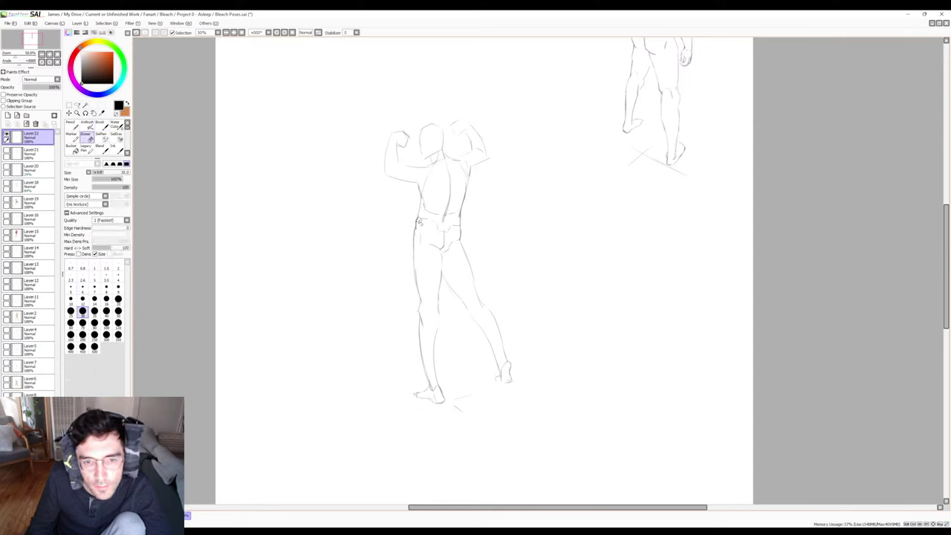
key(b)
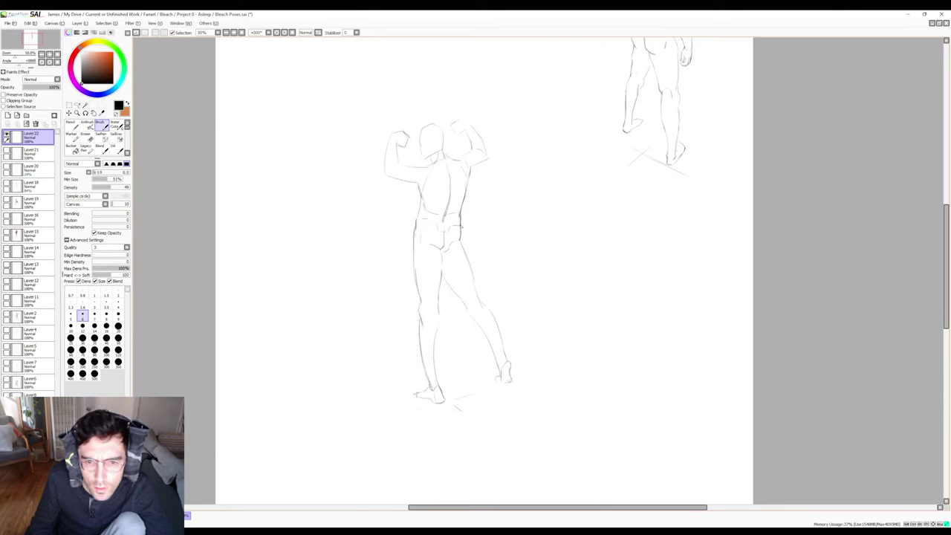
Clean up the outer knee contour of the extended right leg and check the pose mirrored.
key(e)
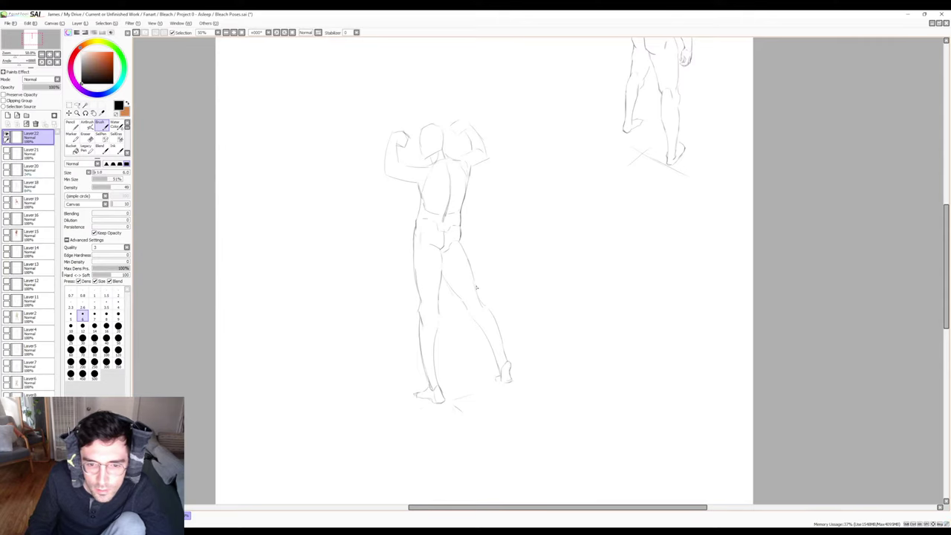
key(e)
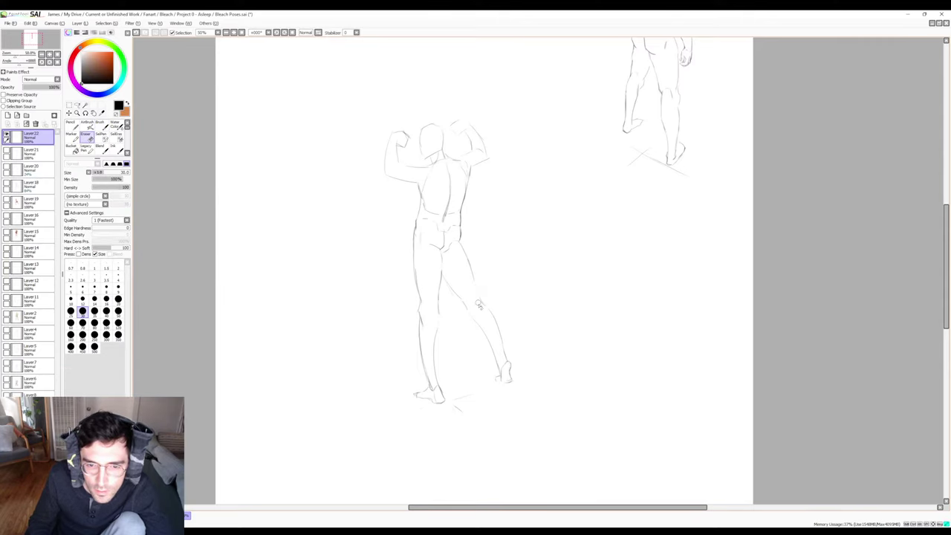
key(h)
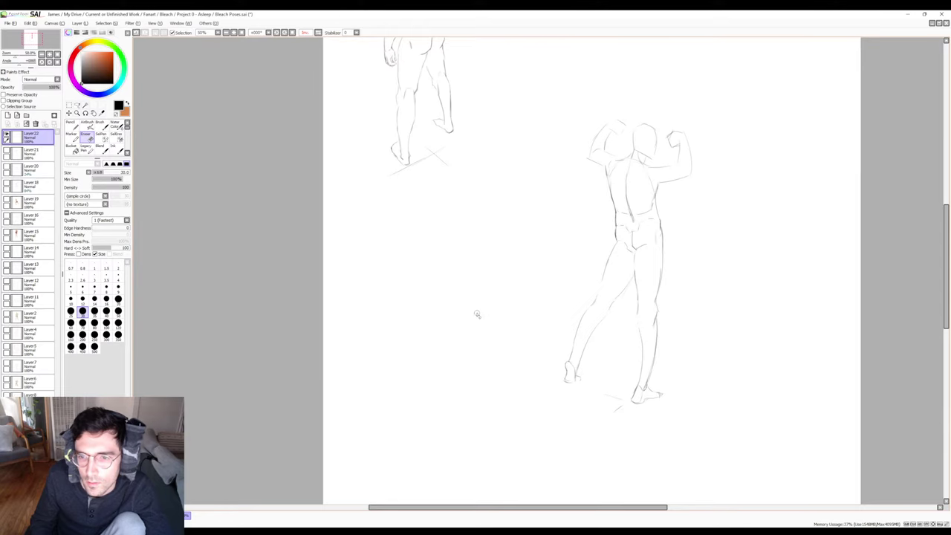
key(h)
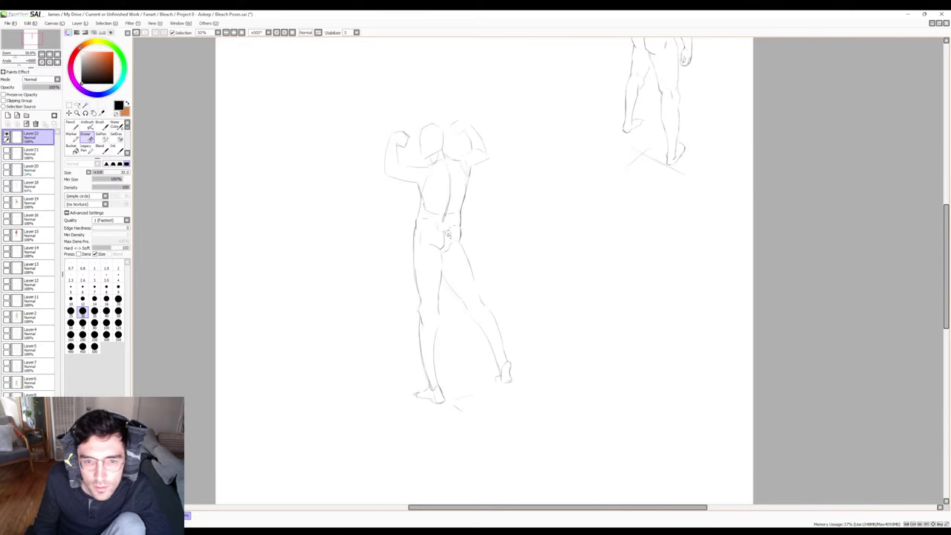
Erase the V-shaped marks above the buttocks, redraw the cleft as a darker curved line and check the figure mirrored.
key(b)
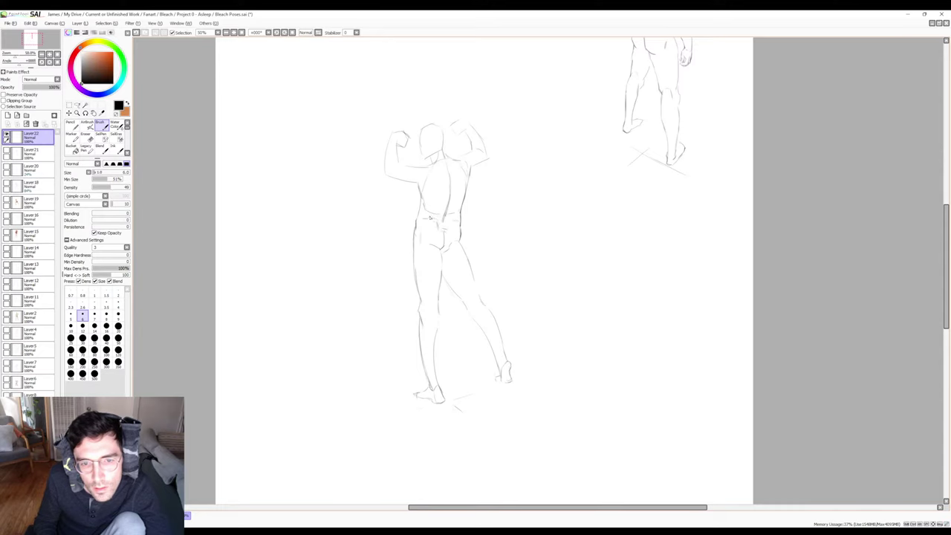
key(e)
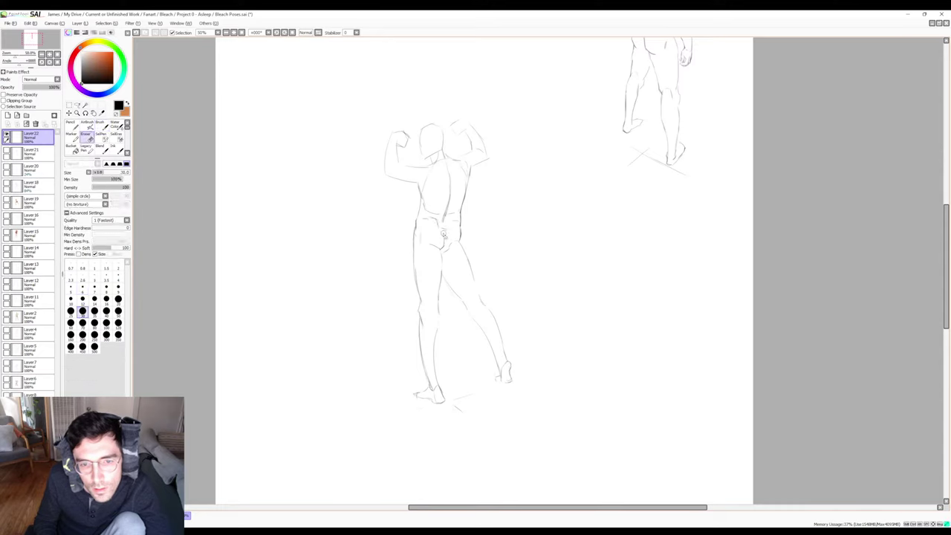
key(b)
key(e)
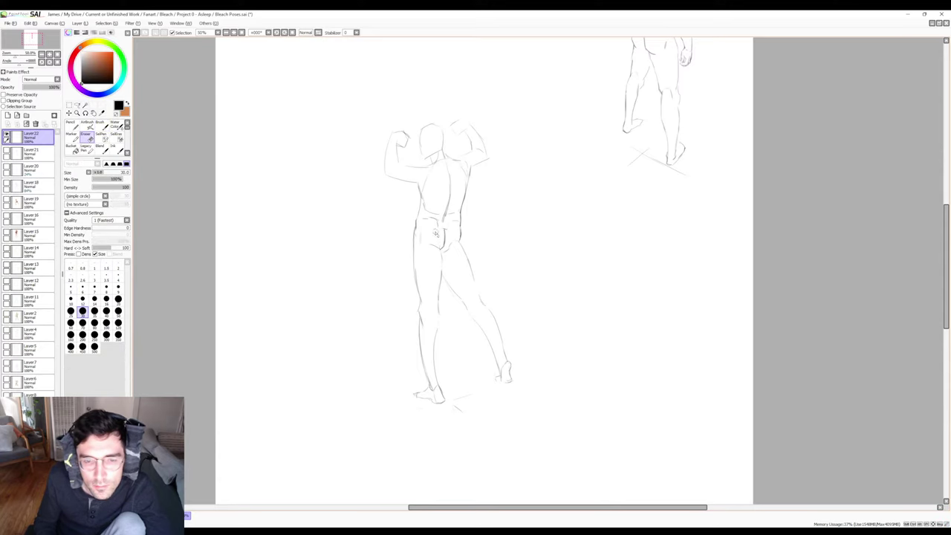
key(h)
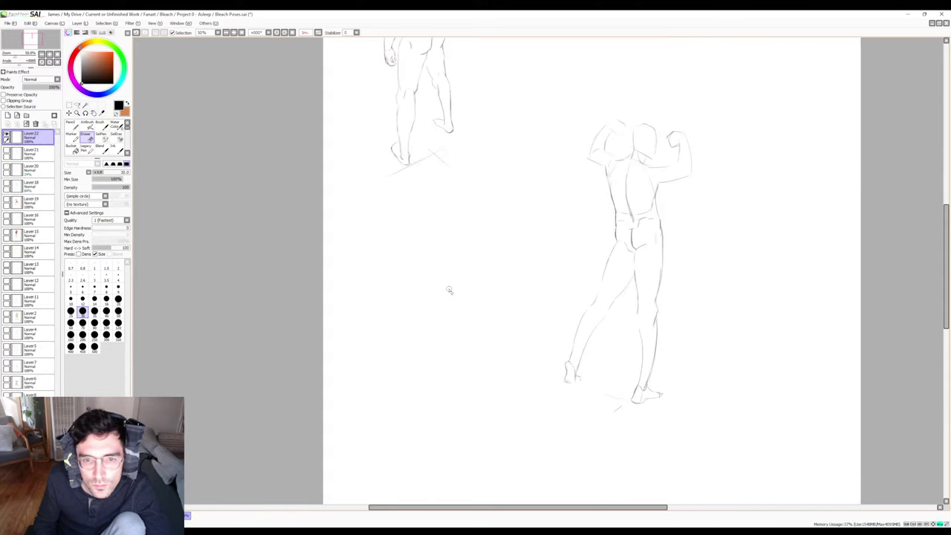
key(h)
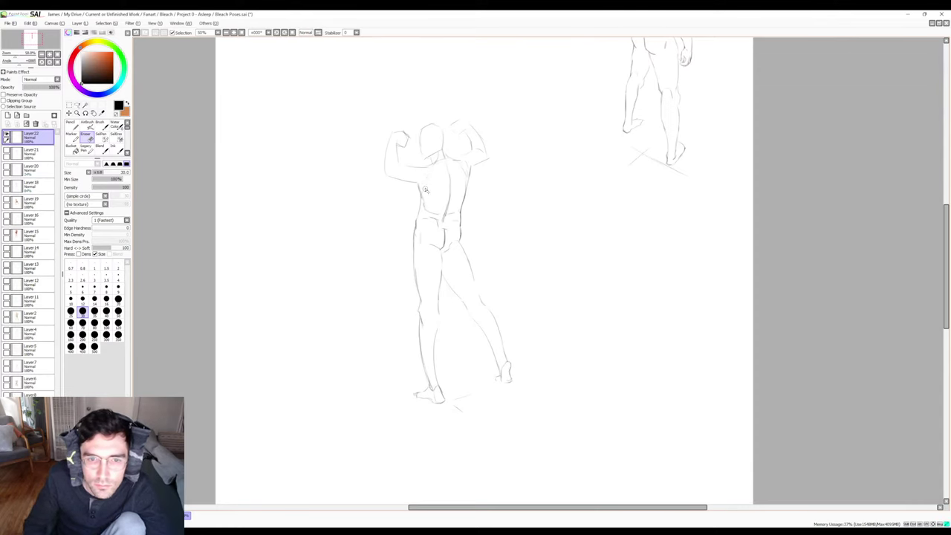
Draw the right shoulder blade line and rework the outer contour of the right back below the armpit.
key(b)
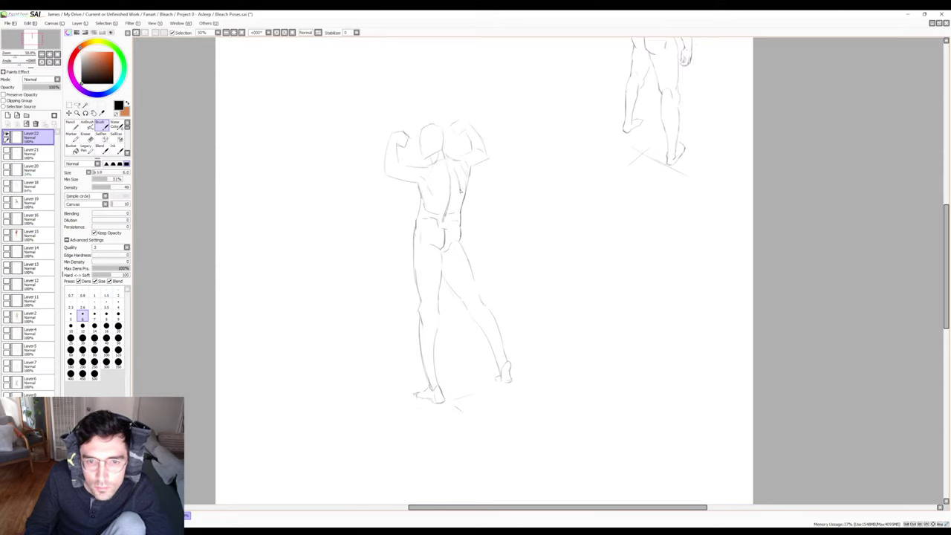
key(e)
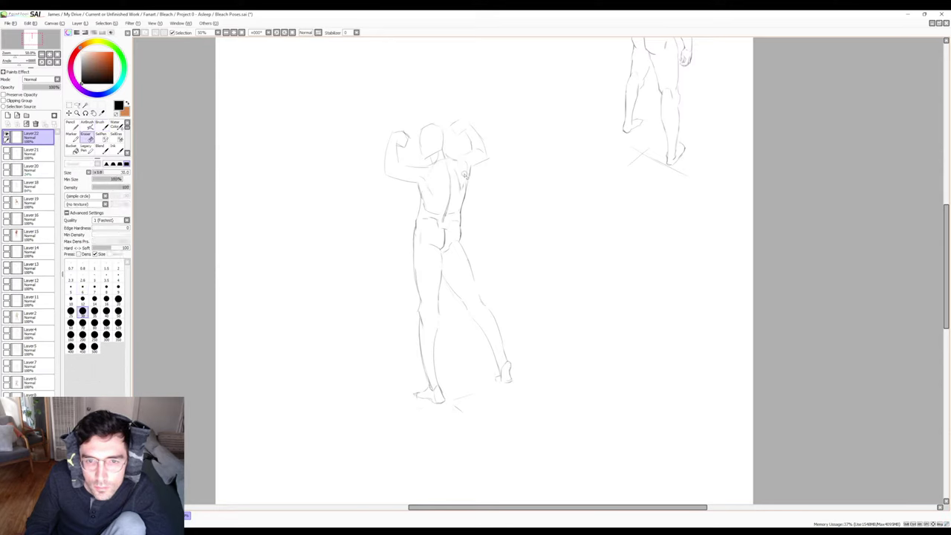
key(b)
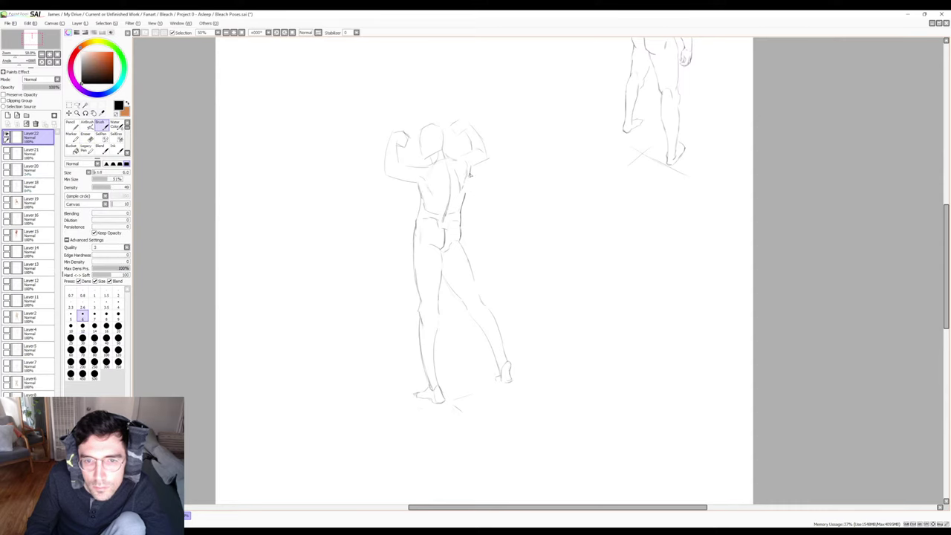
key(e)
key(b)
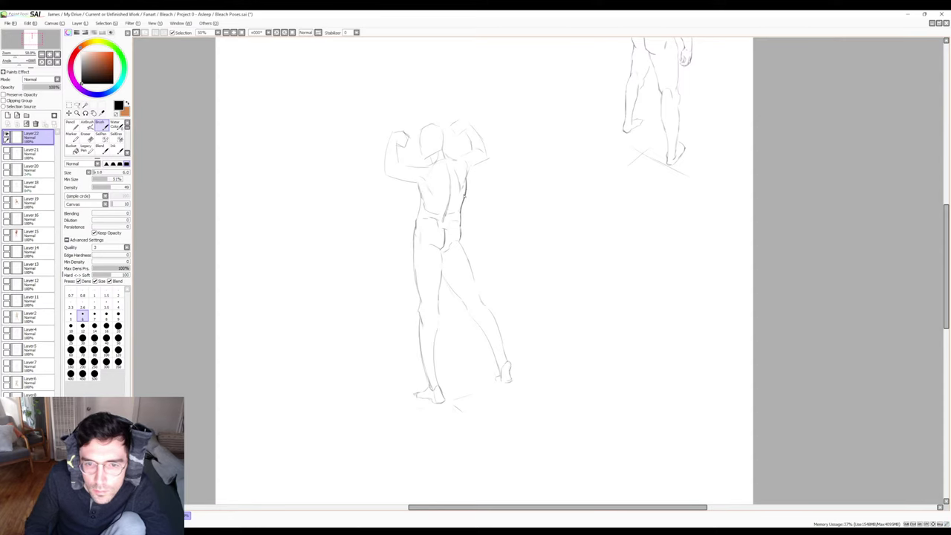
key(e)
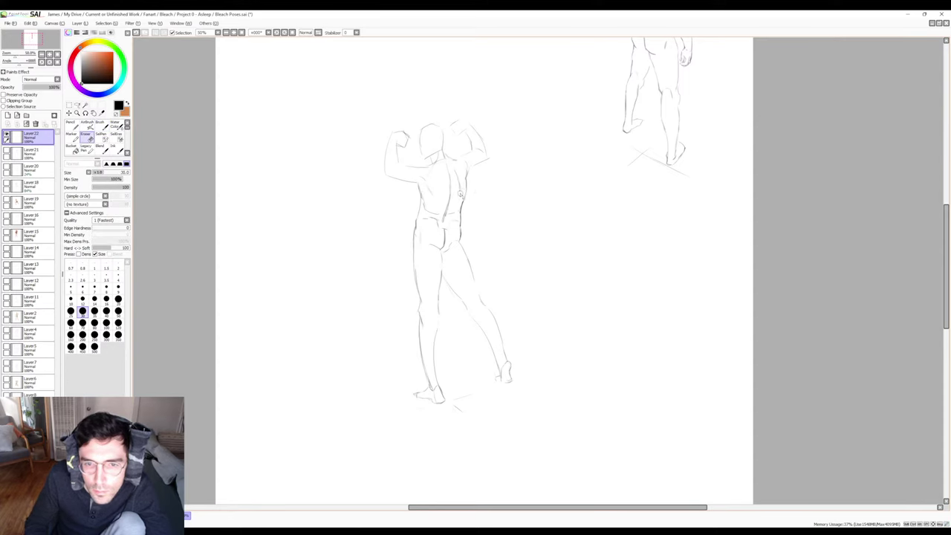
Draw the left shoulder blade's upper line across the back and refine the left armpit and rear shoulder contour.
key(b)
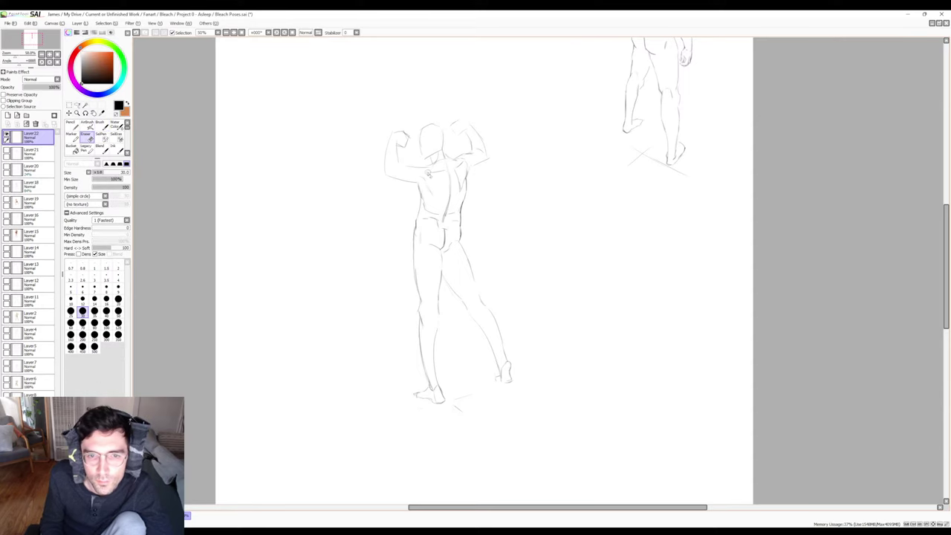
drag(424, 174, 444, 170)
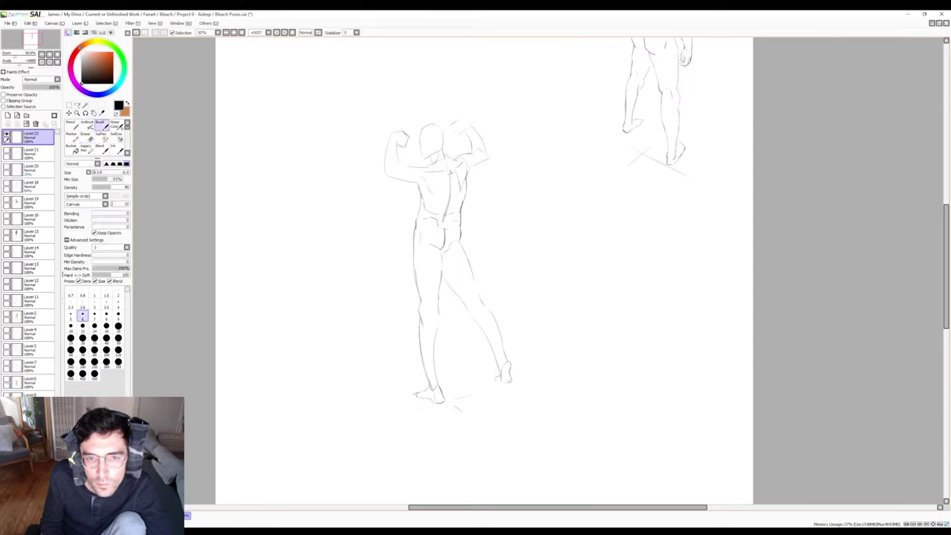
key(e)
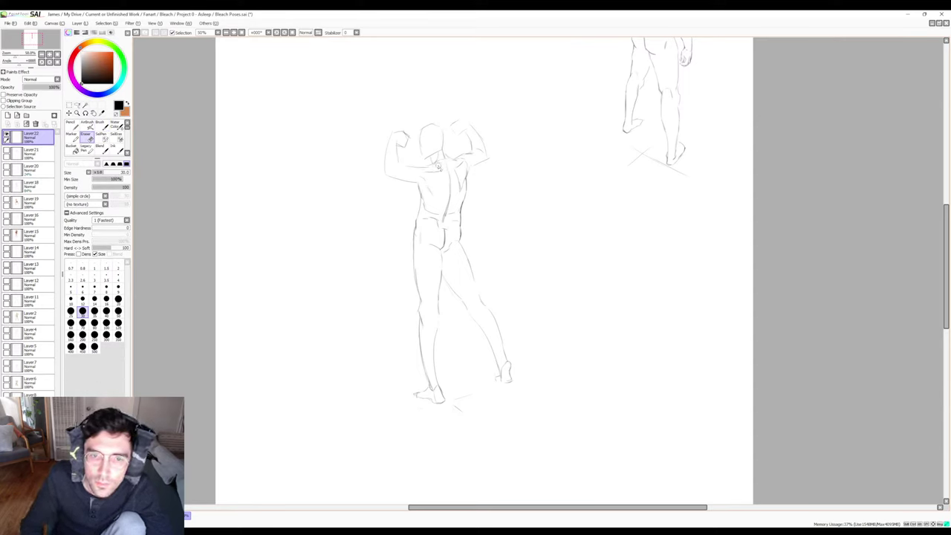
key(b)
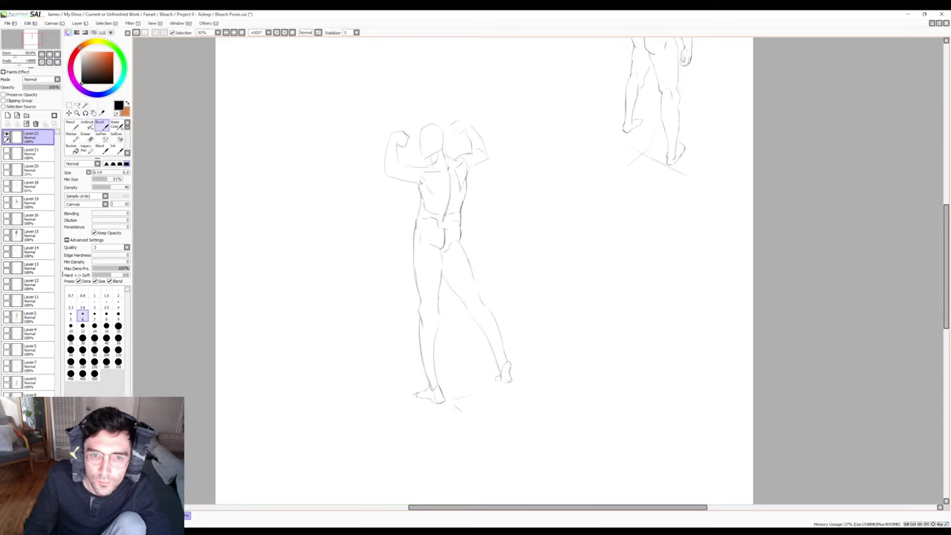
key(e)
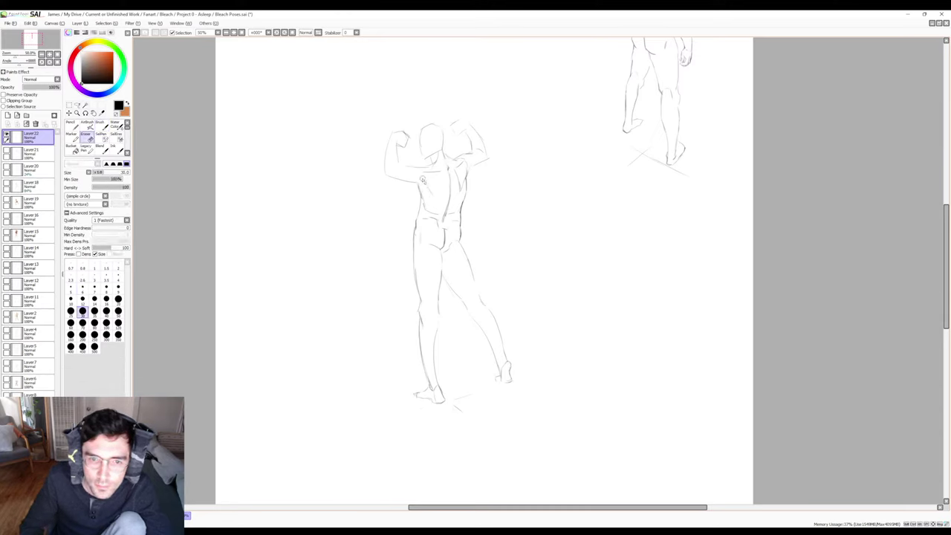
key(b)
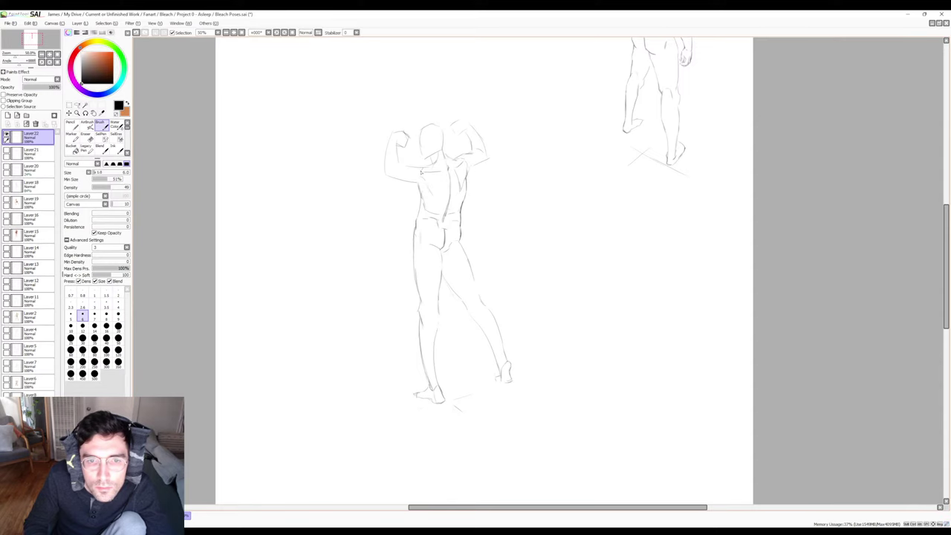
key(e)
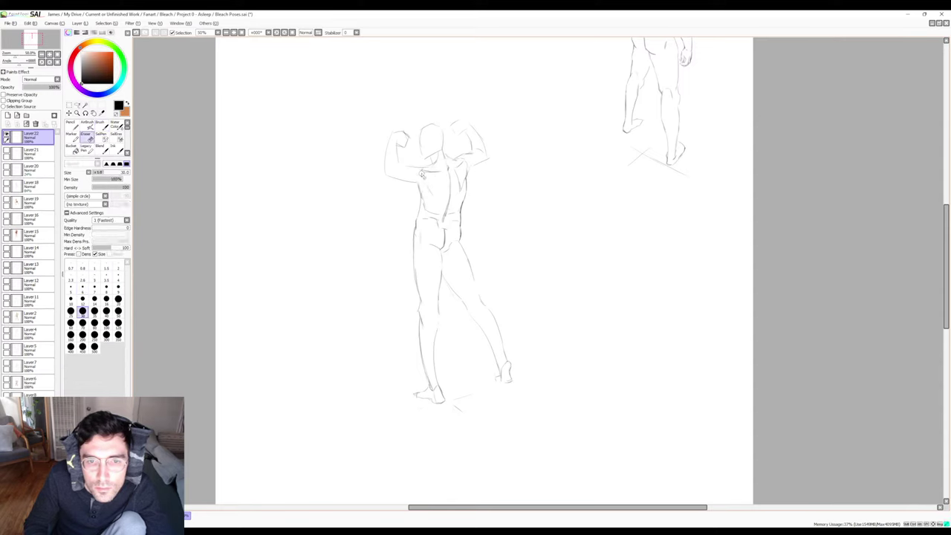
key(b)
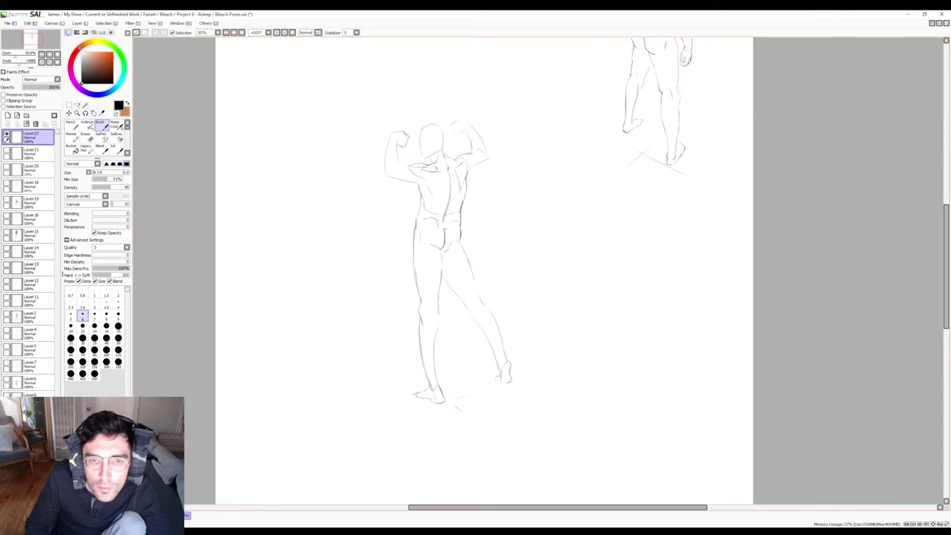
Clean up the neck base, add neck detail and redraw the left contour of the head.
key(e)
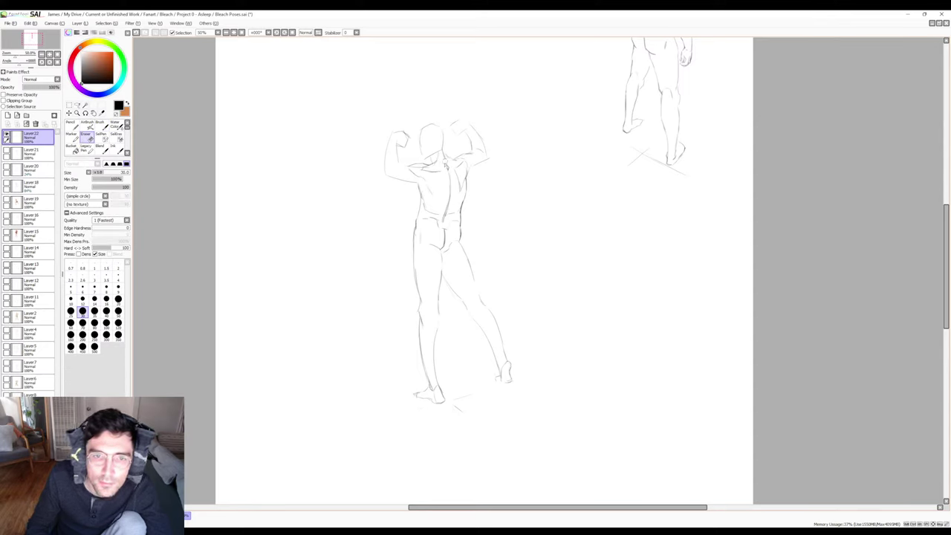
key(b)
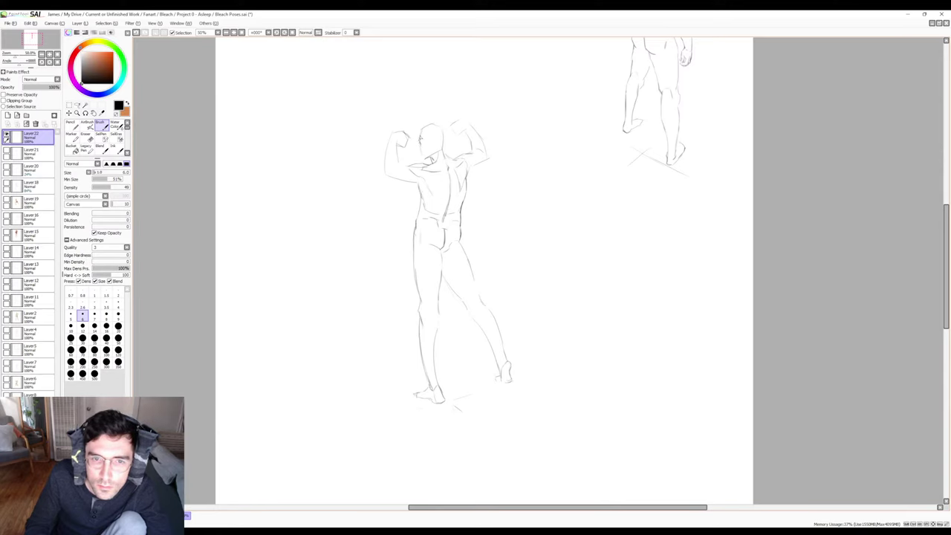
key(e)
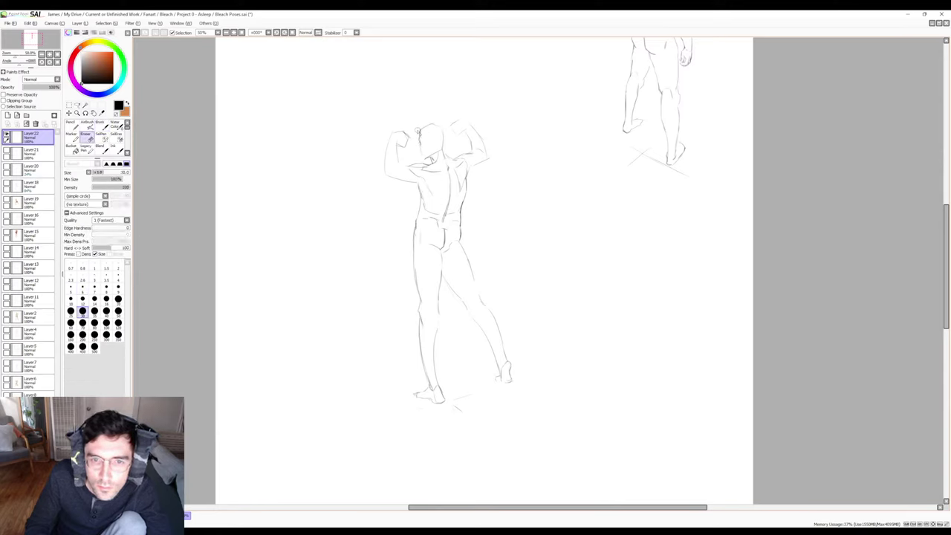
key(b)
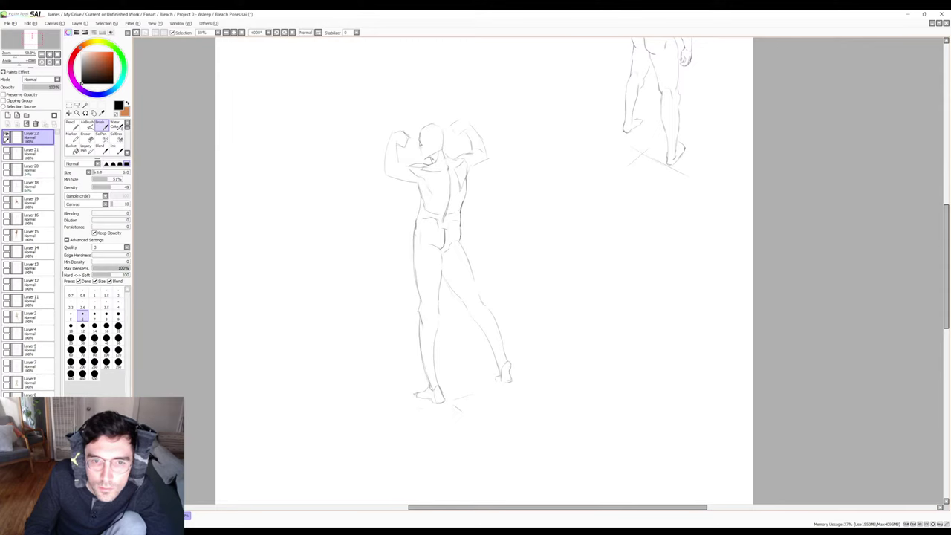
drag(418, 151, 423, 155)
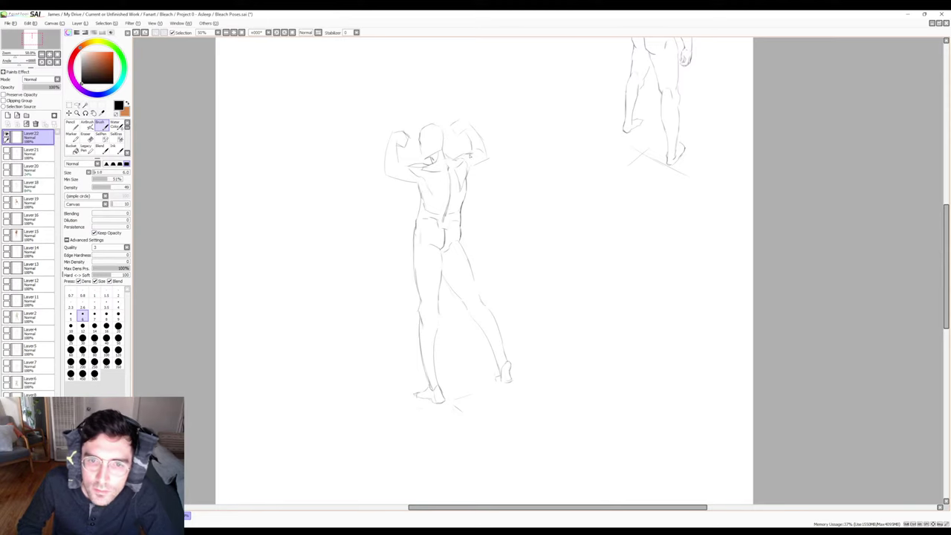
Rework the underside of the flexed right upper arm between the shoulder and elbow, replacing the first stroke.
drag(466, 155, 484, 155)
key(ctrl+z)
key(e)
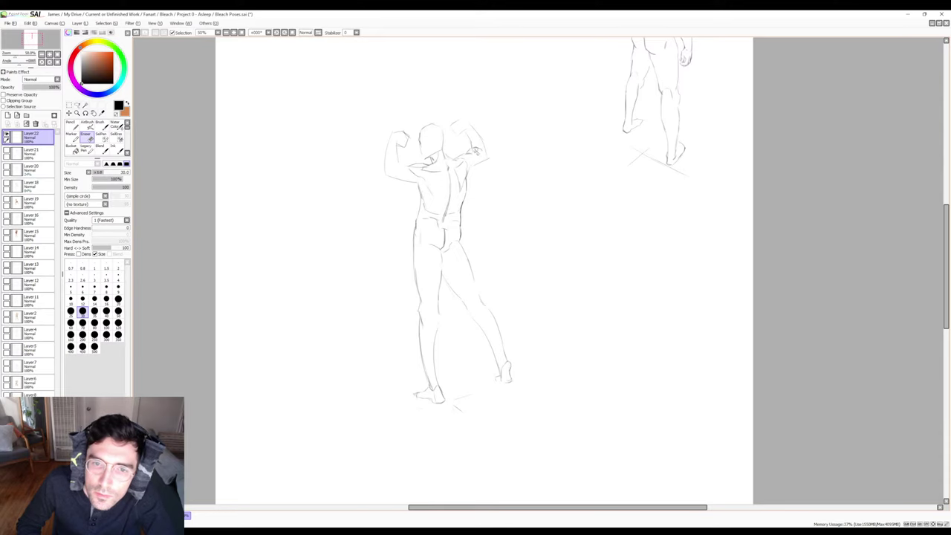
key(b)
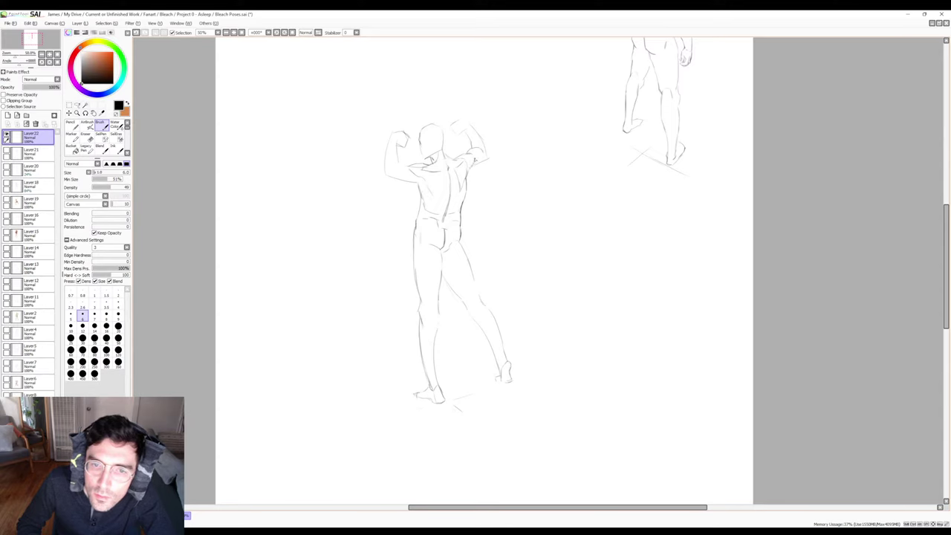
Rework the contour of the flexed right elbow, cleaning up stray lines and redrawing its outer point.
drag(473, 155, 474, 165)
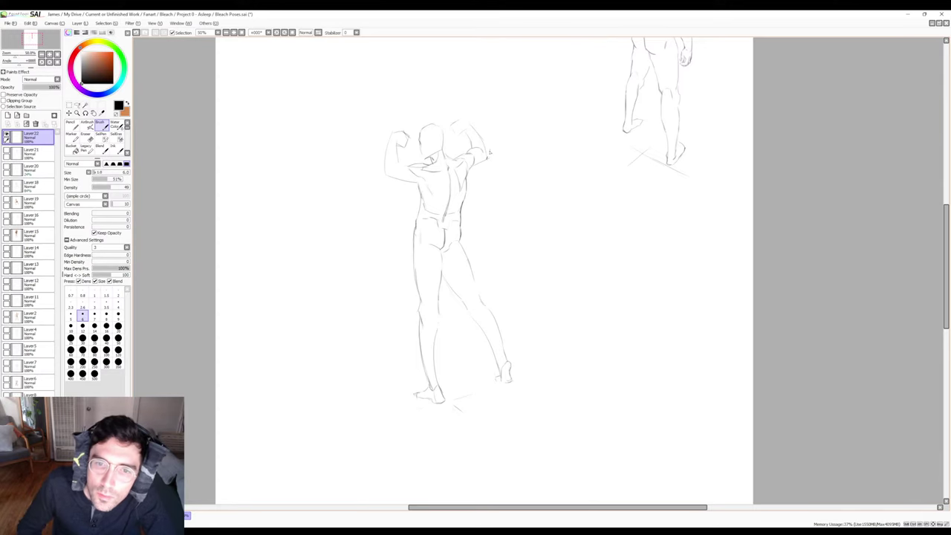
key(e)
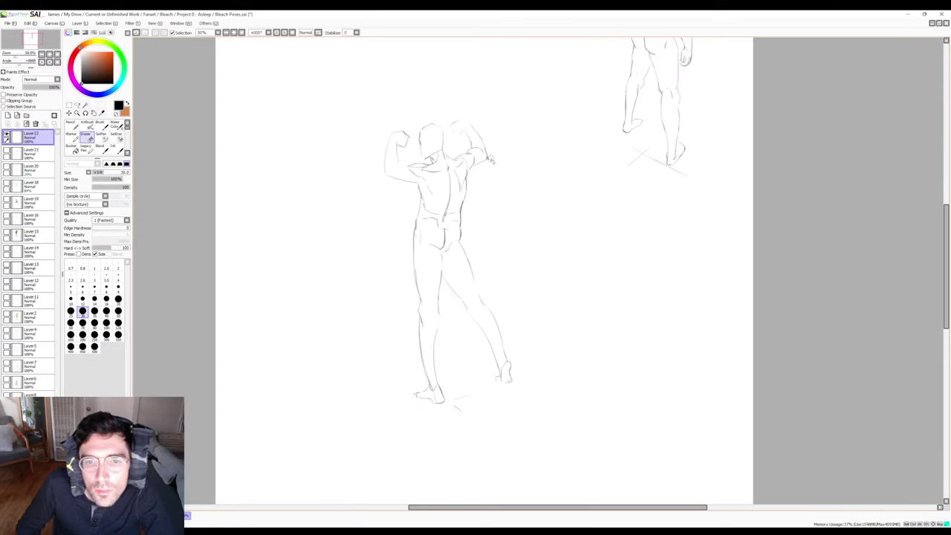
key(b)
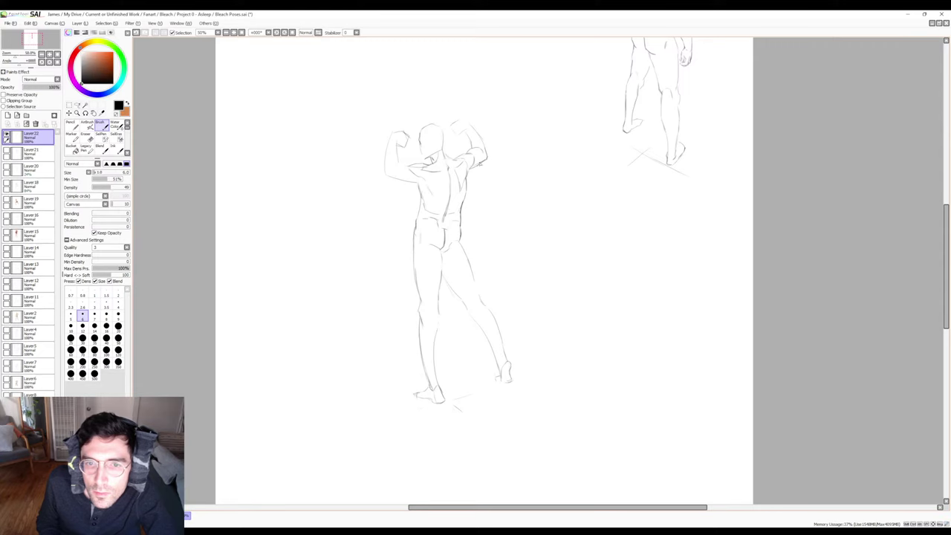
key(e)
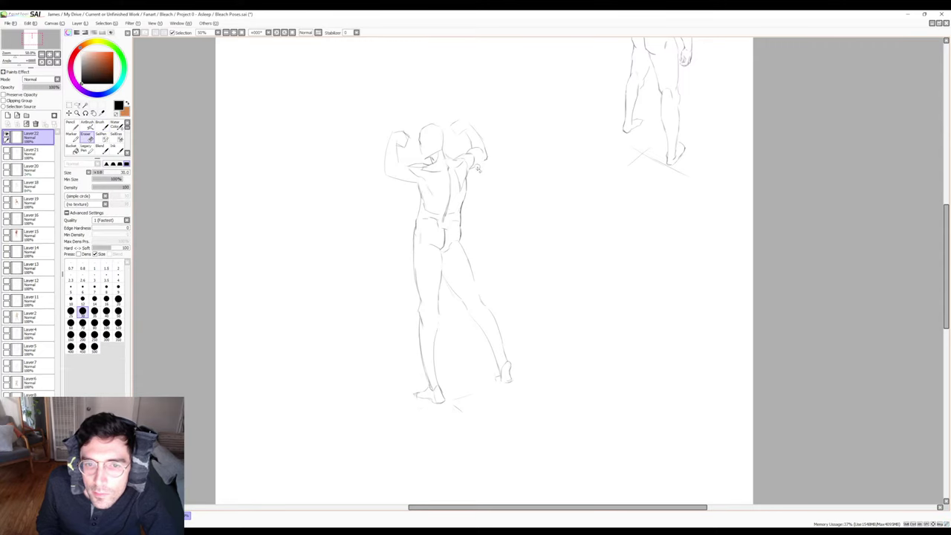
key(b)
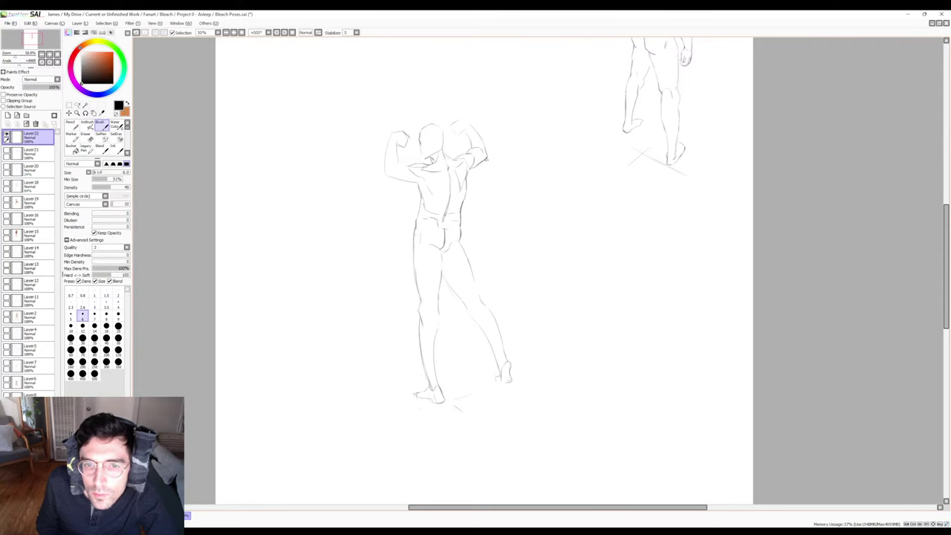
key(e)
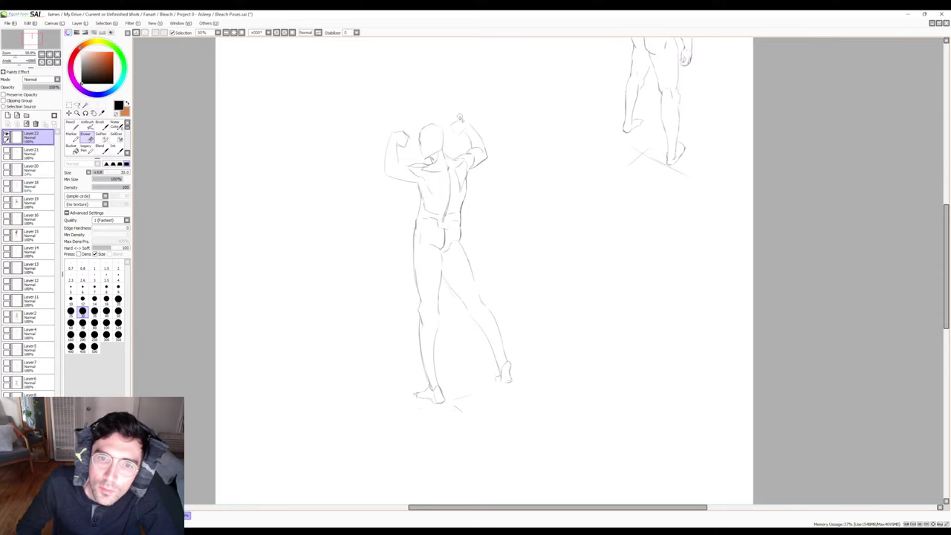
Redraw the outer contour of the right forearm from the elbow up to the wrist and fist, erasing the rough lines.
key(b)
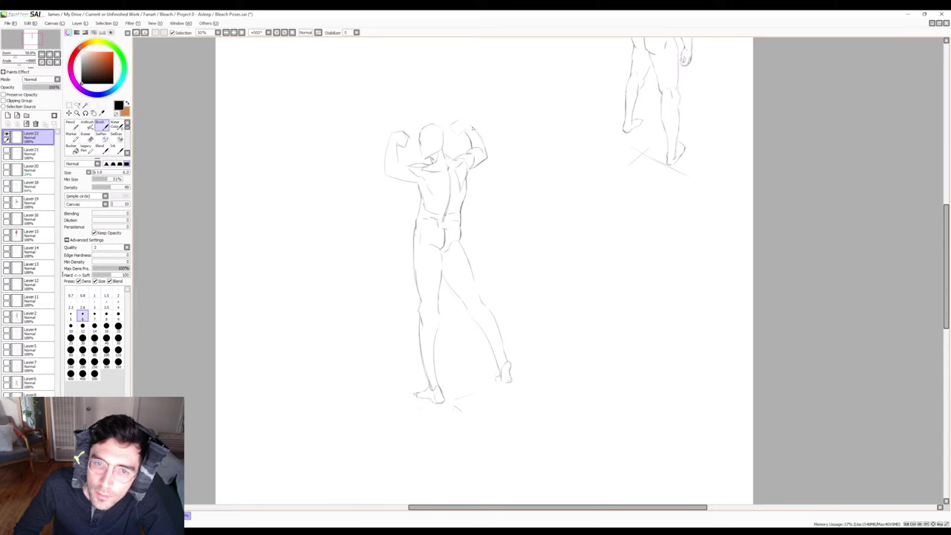
drag(476, 130, 483, 142)
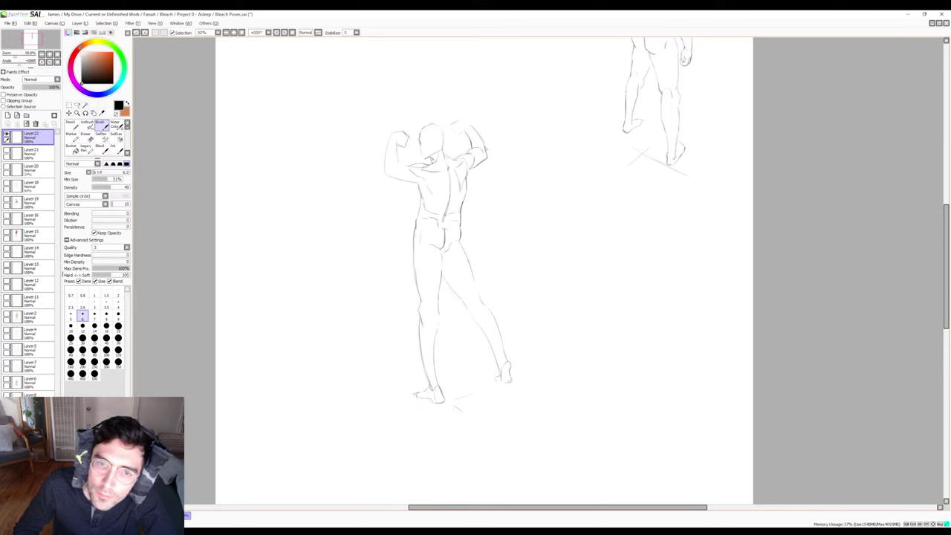
key(e)
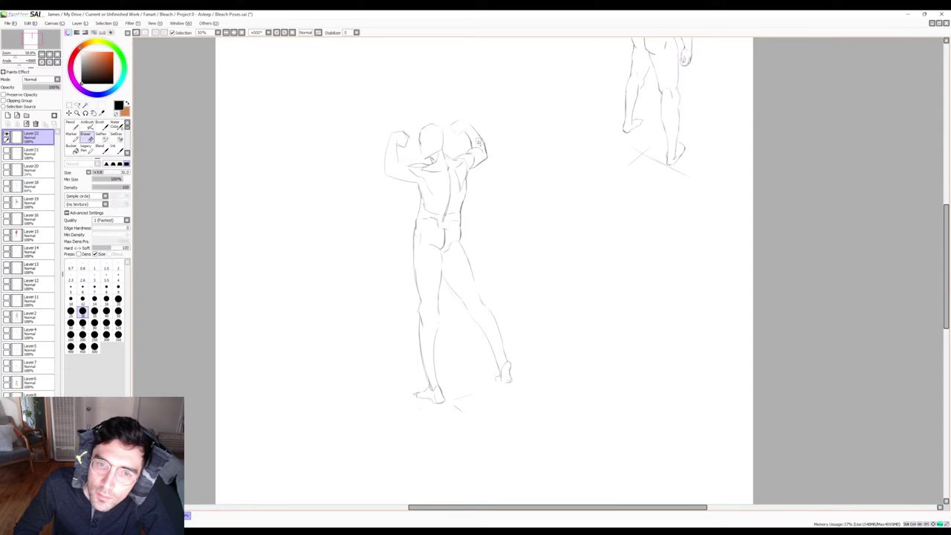
key(b)
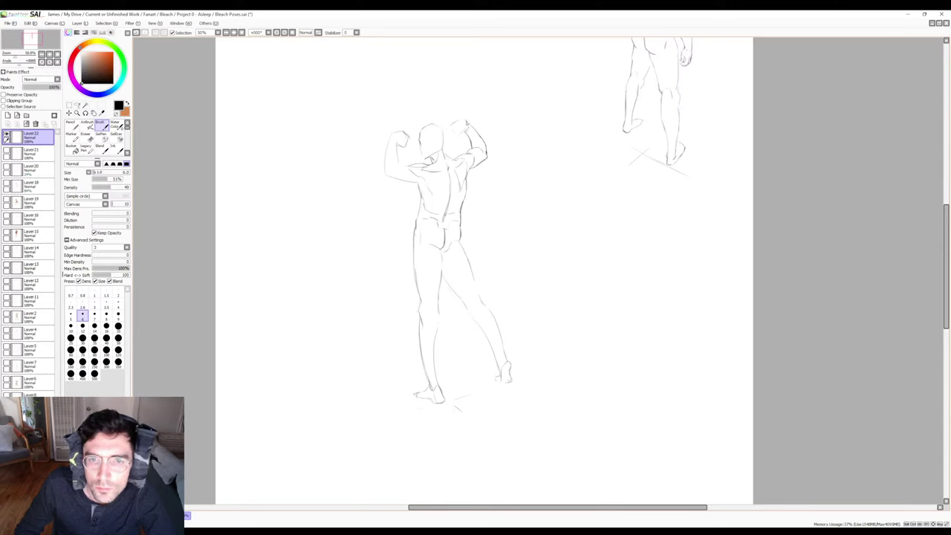
key(e)
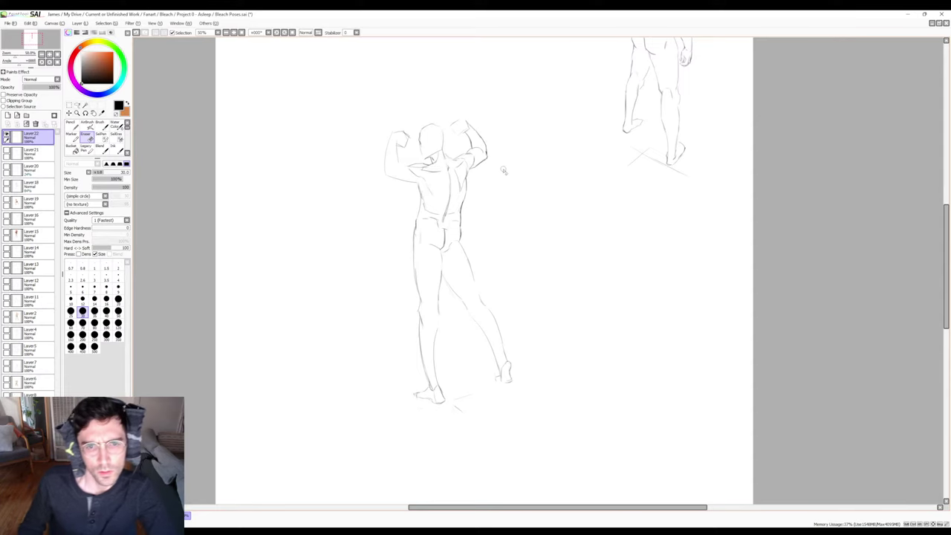
key(b)
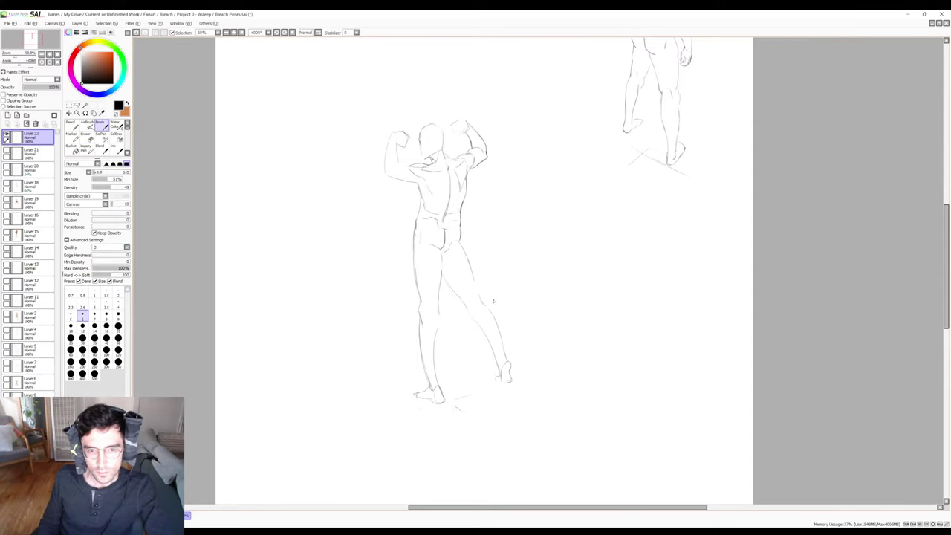
Check the pose mirrored, then erase and redraw the right torso contour from the lower back through the waist to the hip.
key(h)
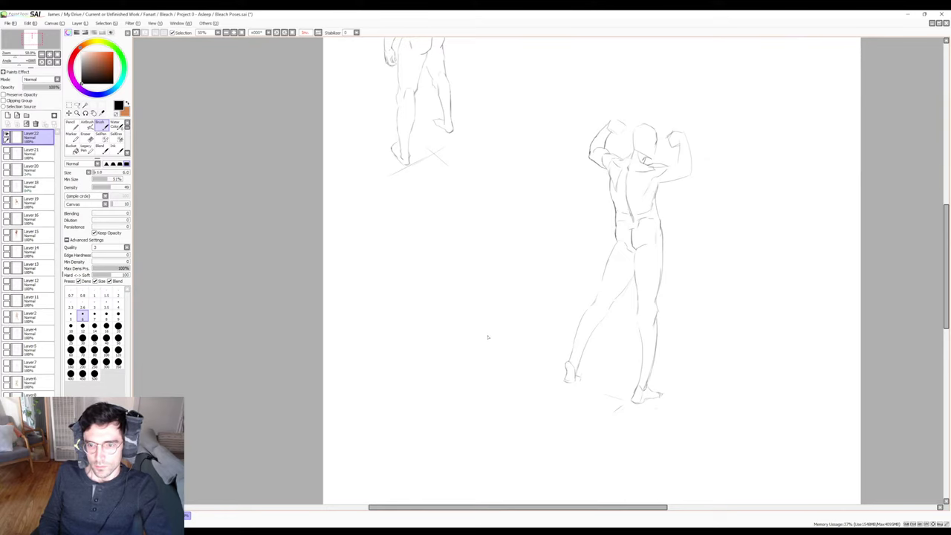
key(h)
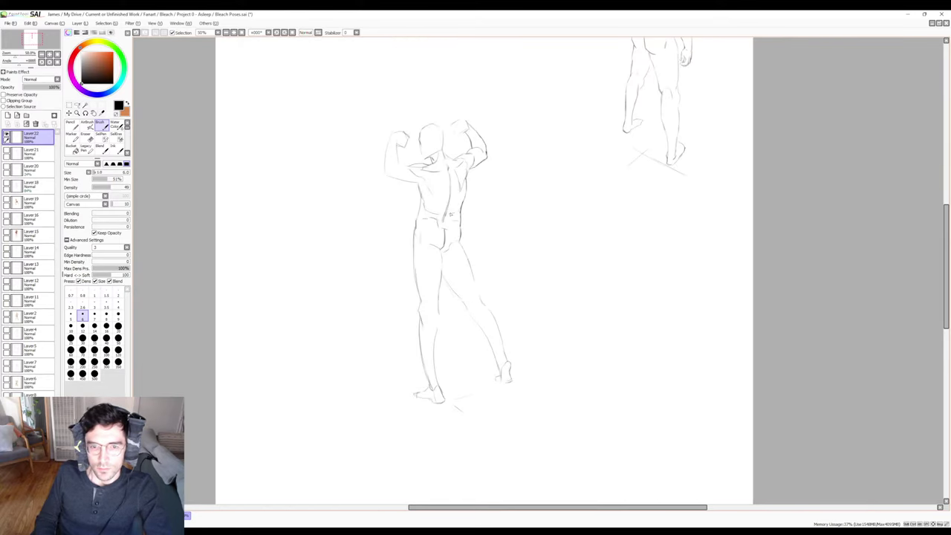
key(e)
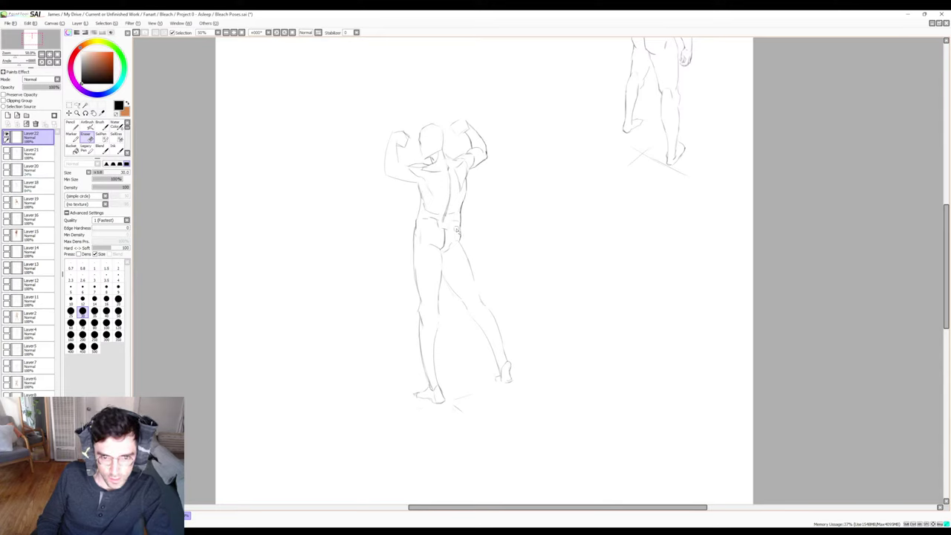
key(b)
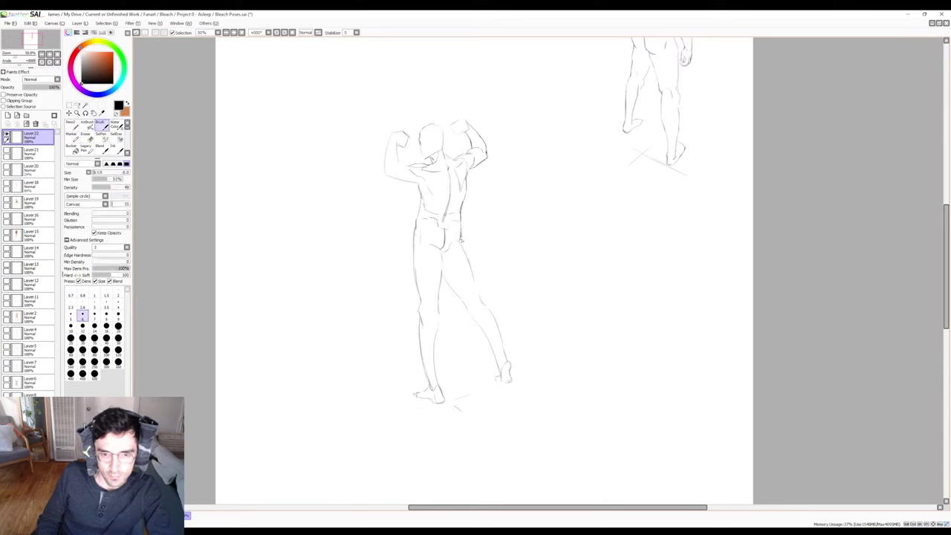
key(e)
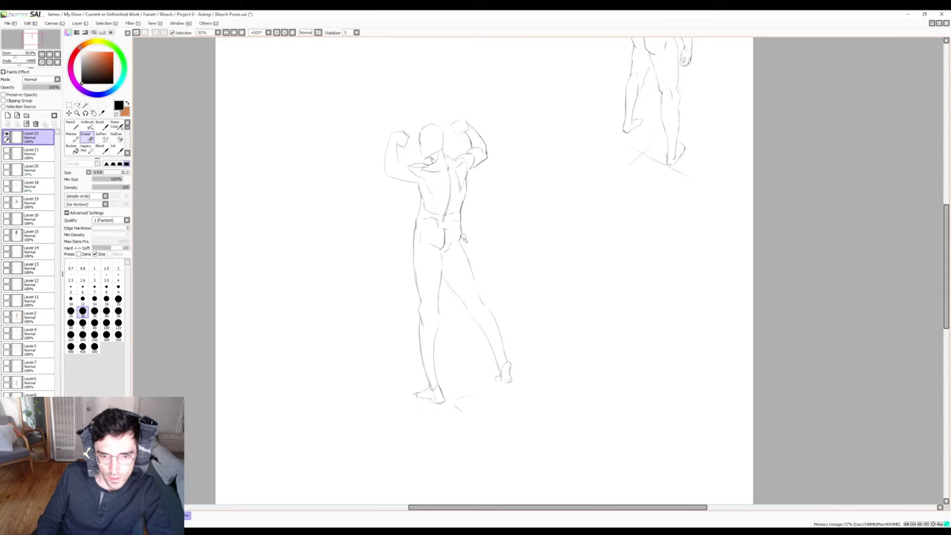
key(b)
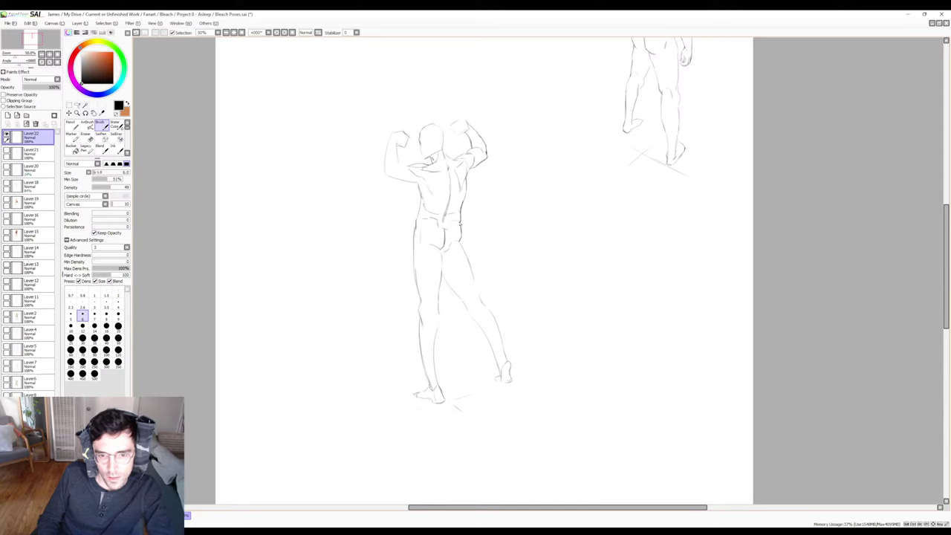
key(e)
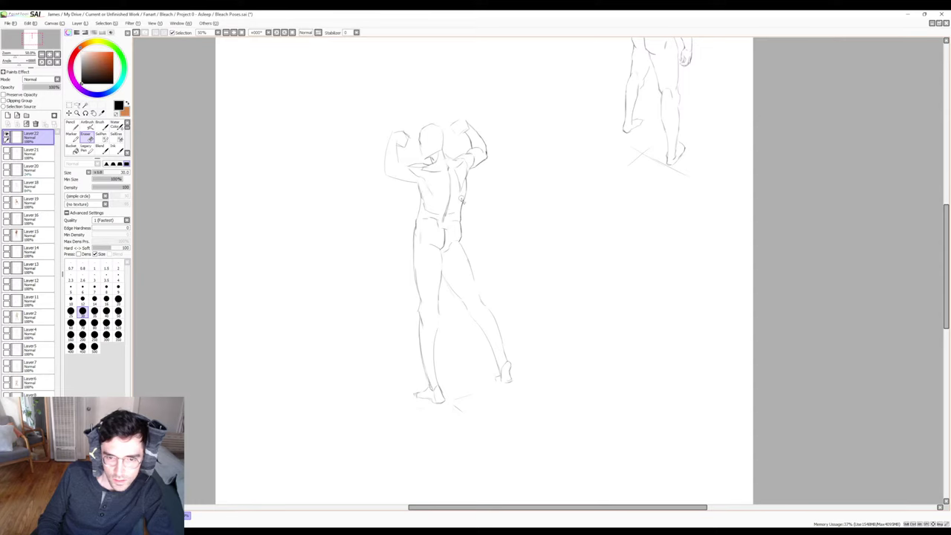
key(b)
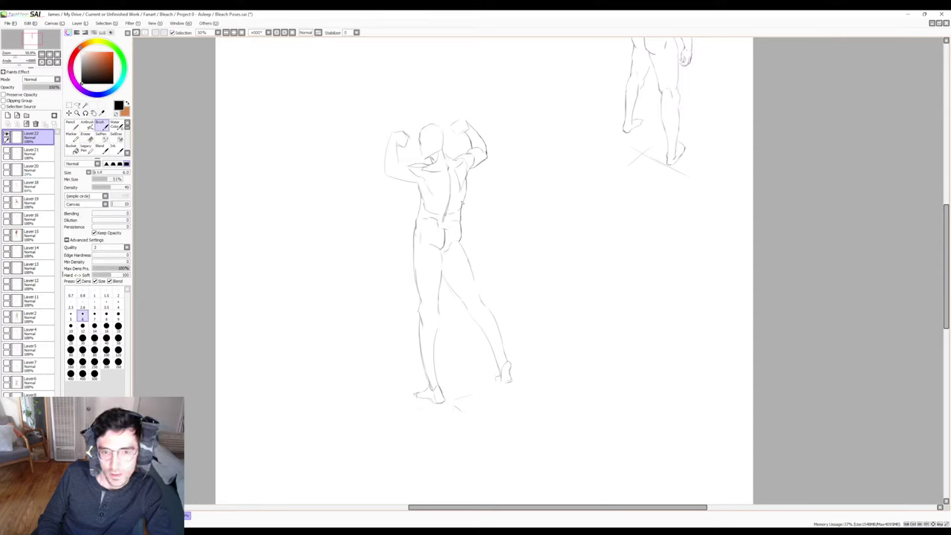
Refine the lower shoulder blade lines on the back and undo the heavy stroke along the right side.
key(e)
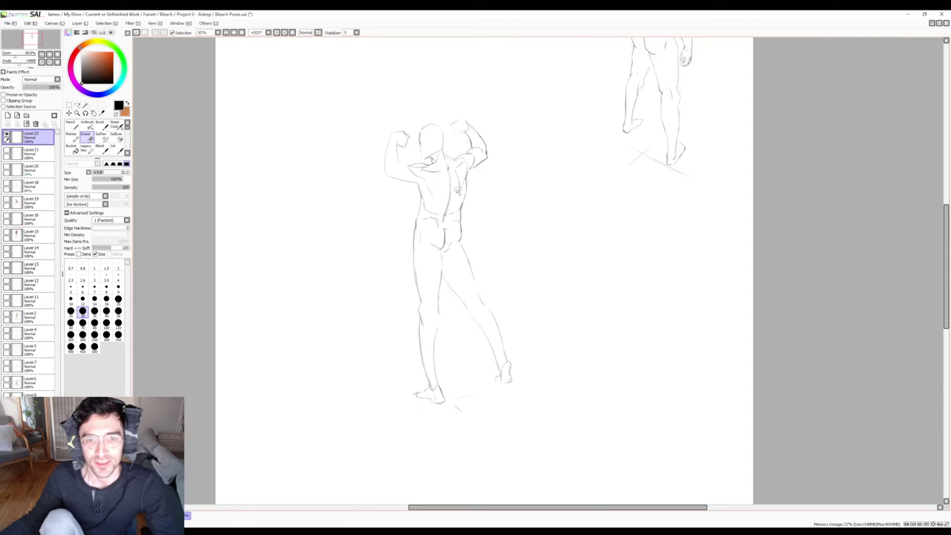
key(b)
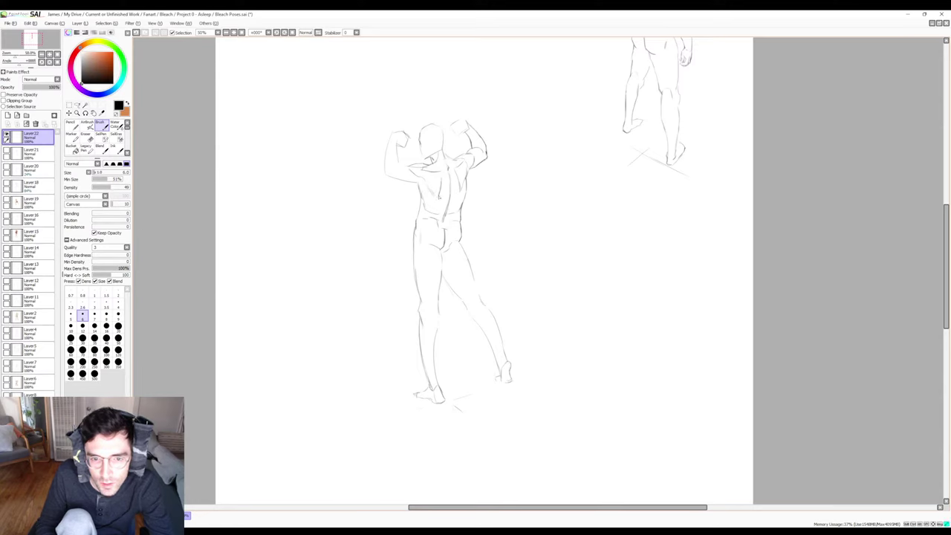
key(e)
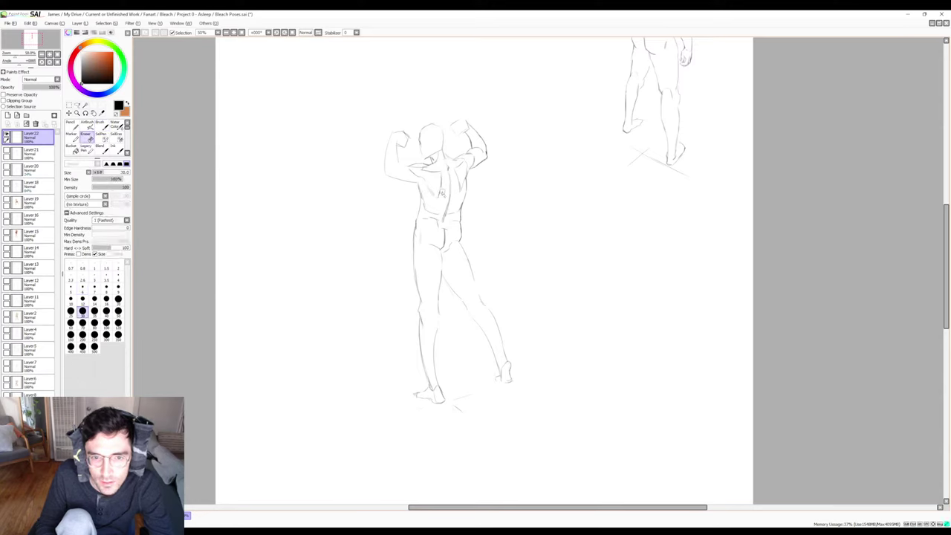
key(b)
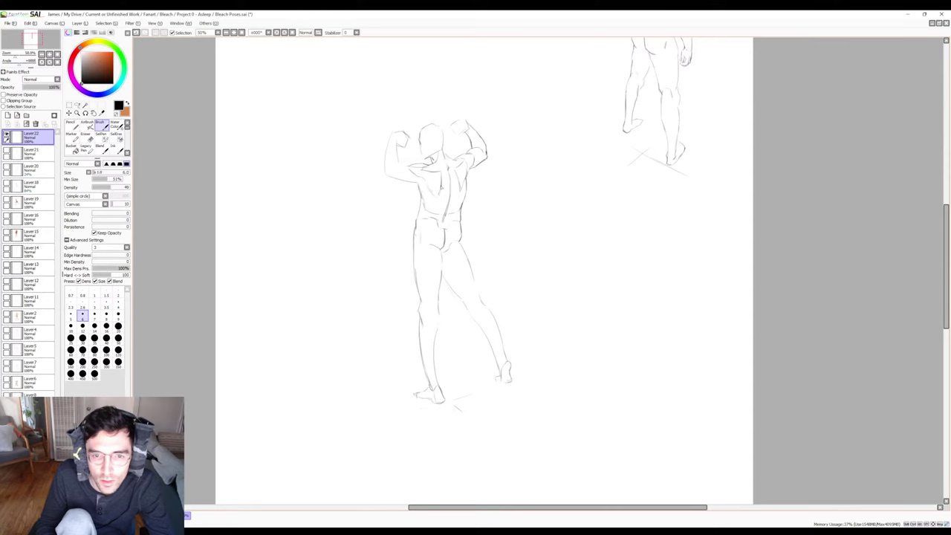
key(e)
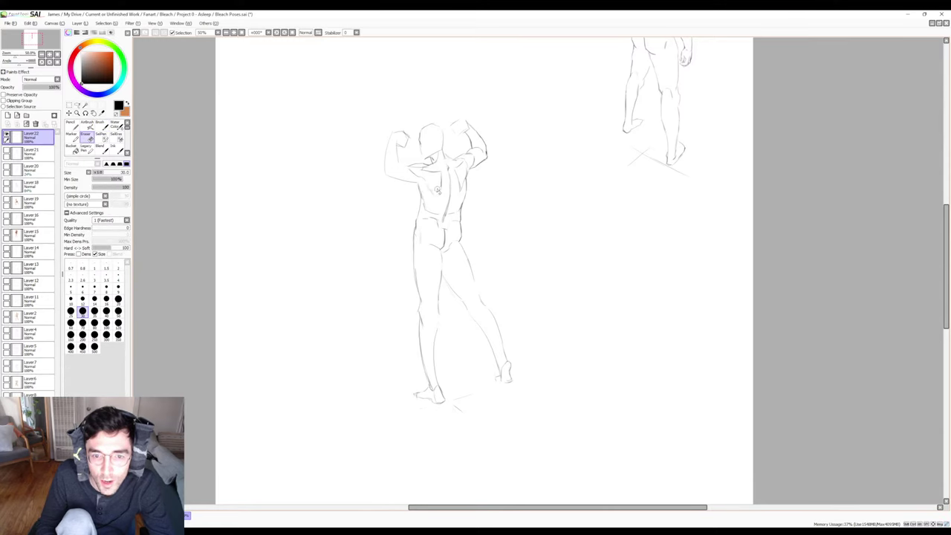
key(b)
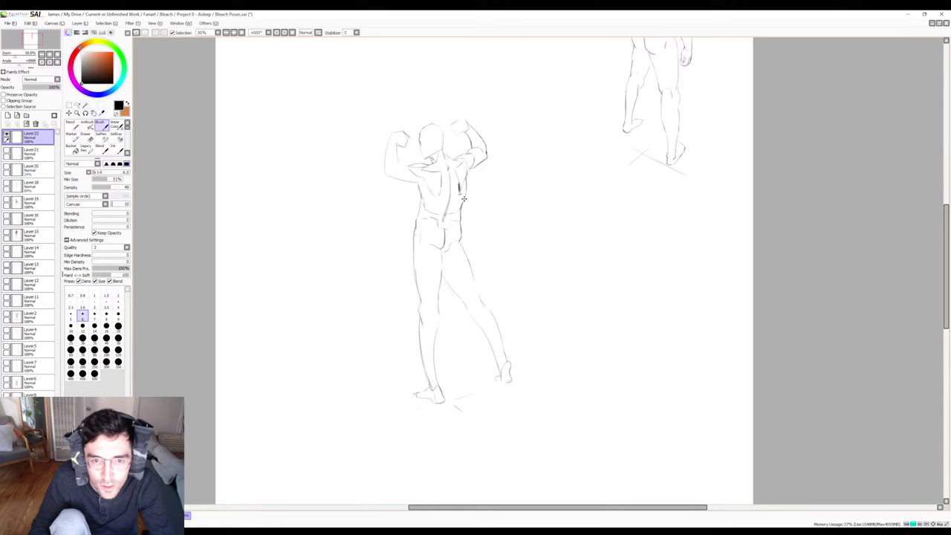
key(ctrl+z)
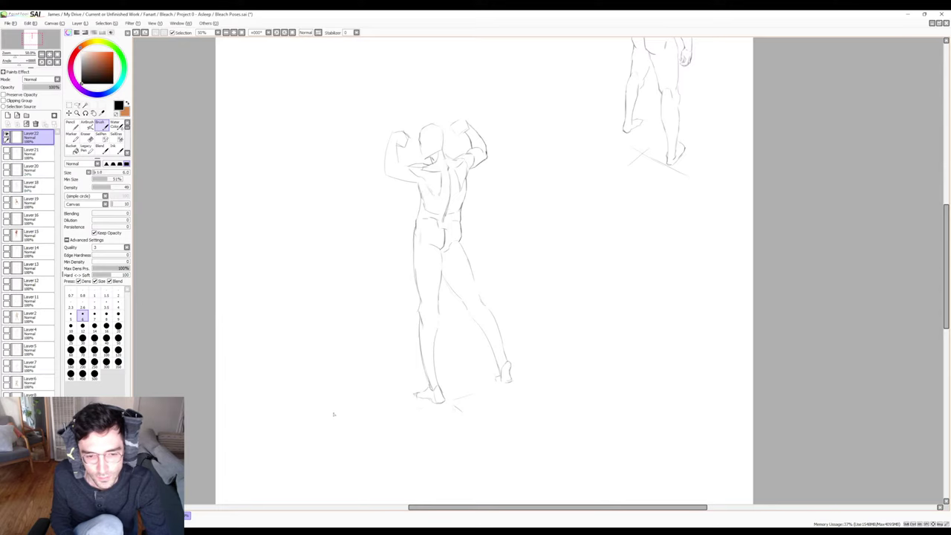
Draw seven stacked perspective guide lines left of the figure from foot level to above the head, changing their tilt gradually and replacing misplaced strokes.
drag(334, 416, 378, 405)
drag(322, 344, 368, 336)
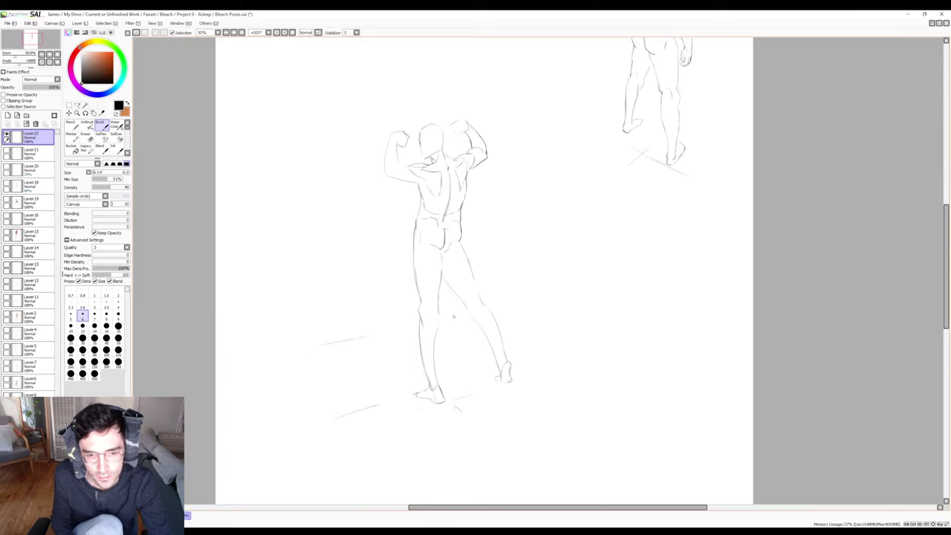
key(ctrl+z)
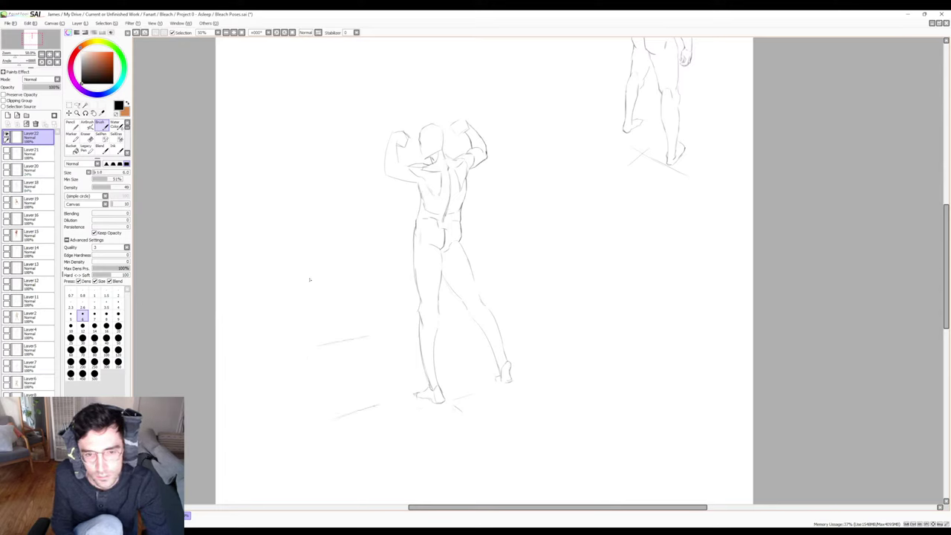
drag(341, 220, 308, 221)
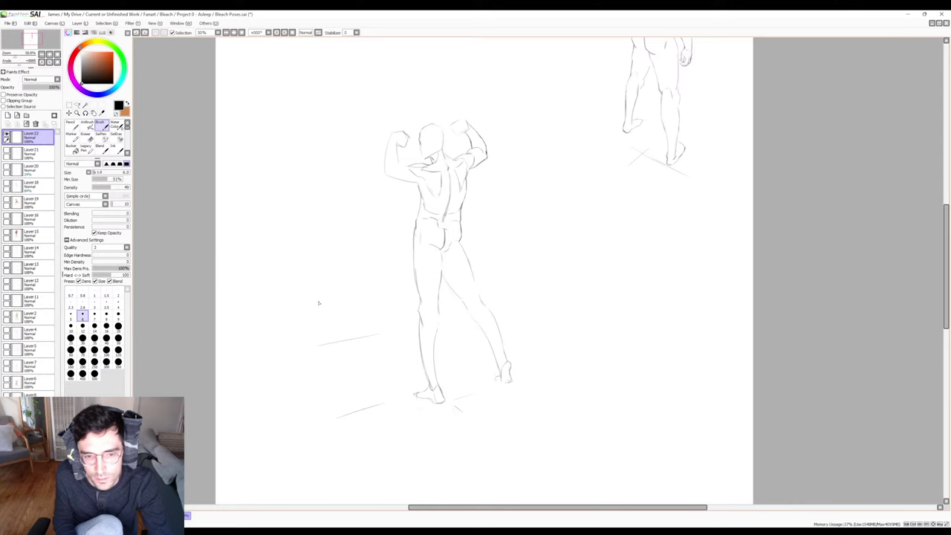
drag(301, 273, 331, 268)
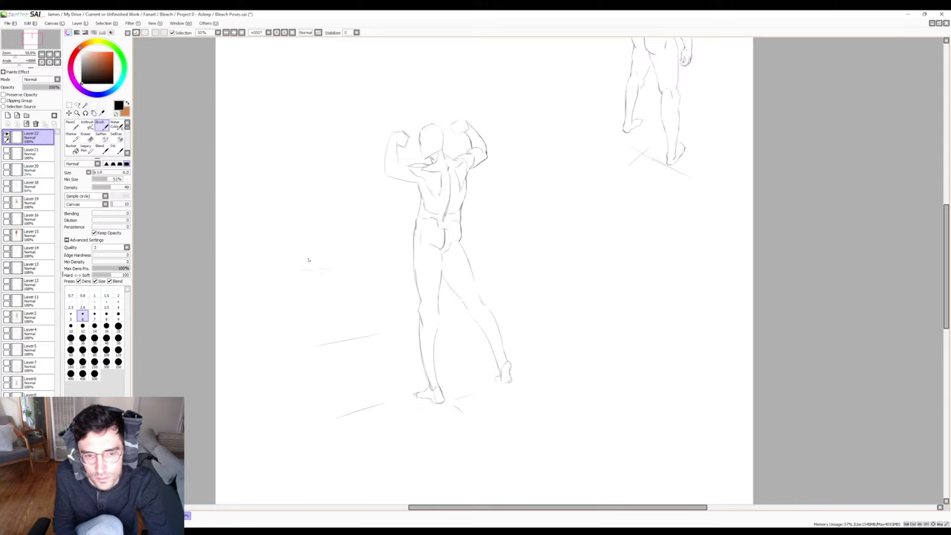
key(ctrl+z)
drag(339, 254, 355, 254)
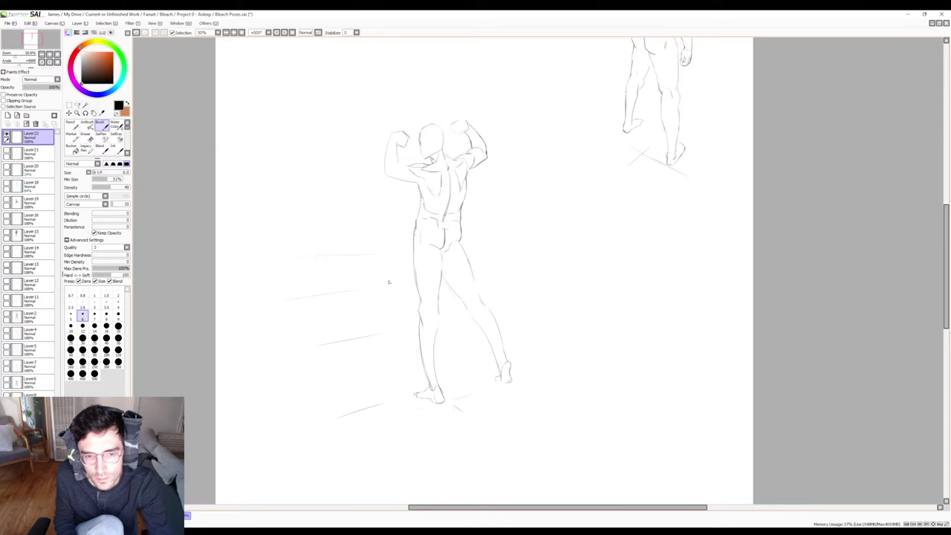
drag(291, 208, 363, 209)
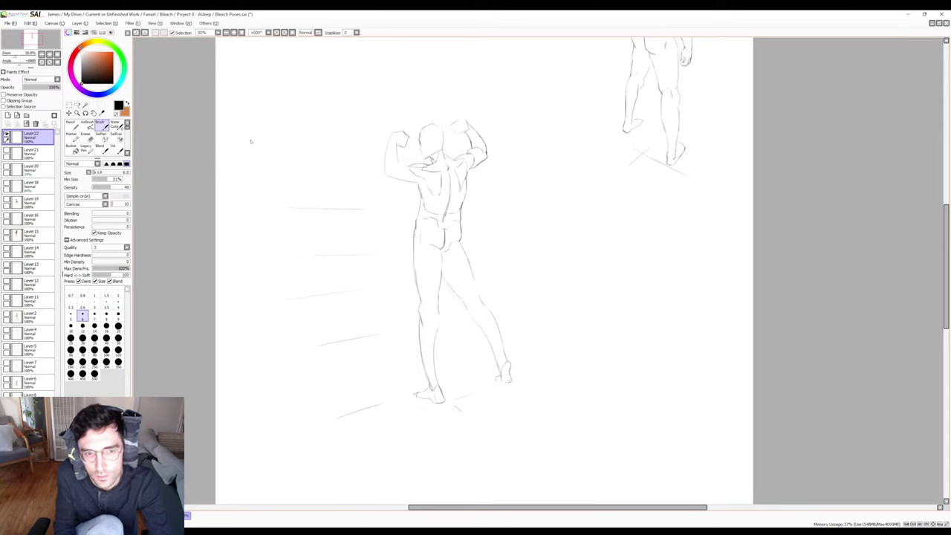
drag(319, 152, 332, 151)
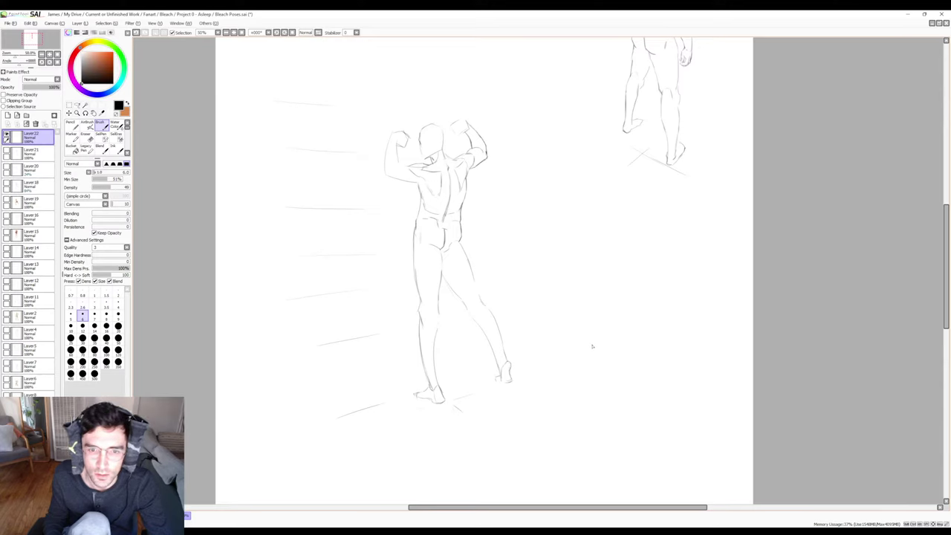
Erase and redraw the rough line across the left side of the figure's lower back, just above the hip.
key(e)
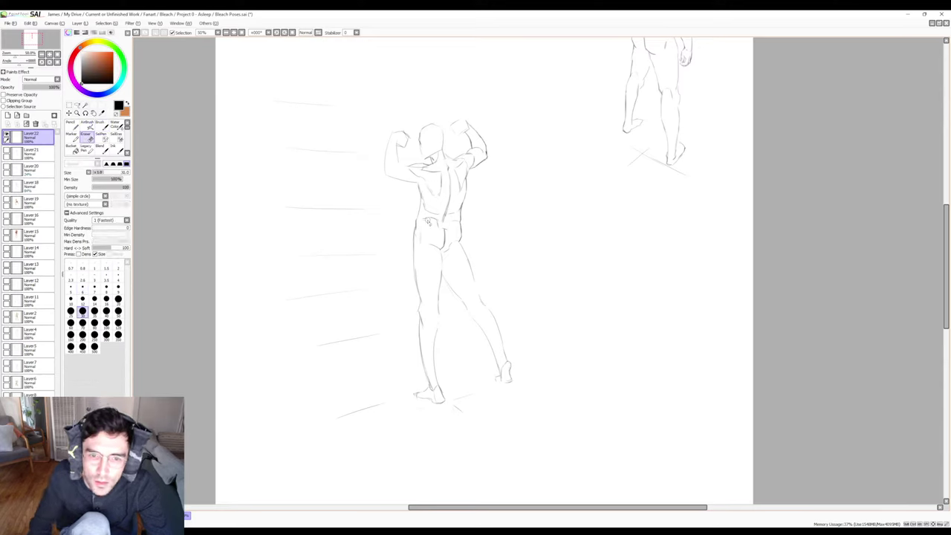
key(b)
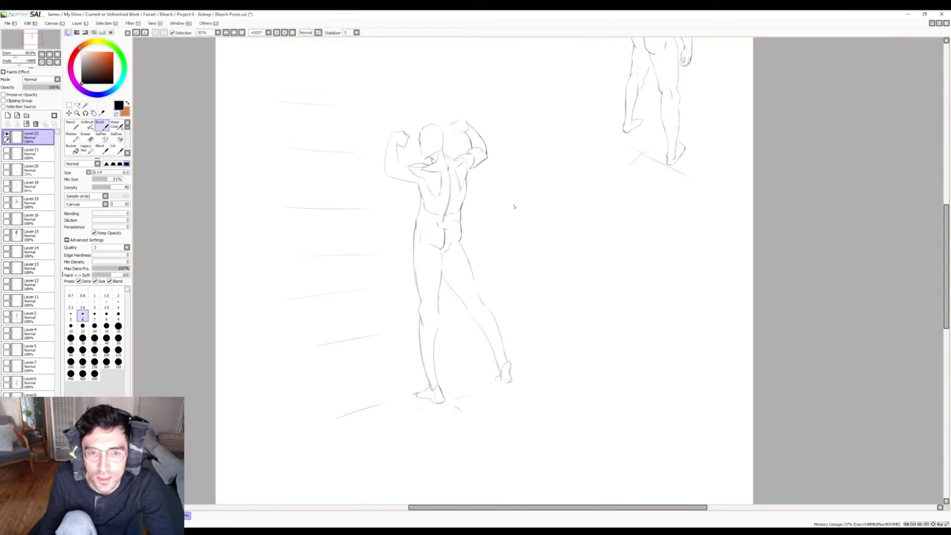
Sketch a tilted oval ribcage study beside the flexing figure, with the beginnings of a pelvis outline beneath it.
mouse_move(506, 193)
mouse_down()
mouse_move(543, 196)
mouse_move(511, 181)
mouse_move(502, 190)
mouse_move(539, 168)
mouse_move(531, 166)
mouse_move(533, 198)
mouse_move(543, 180)
mouse_move(532, 164)
mouse_move(518, 196)
mouse_move(507, 190)
mouse_move(536, 193)
mouse_move(514, 198)
mouse_move(536, 189)
mouse_move(522, 201)
mouse_move(485, 192)
mouse_move(487, 203)
mouse_move(498, 209)
mouse_move(487, 195)
mouse_move(509, 210)
mouse_move(485, 192)
mouse_move(509, 210)
mouse_move(507, 205)
mouse_up()
key(e)
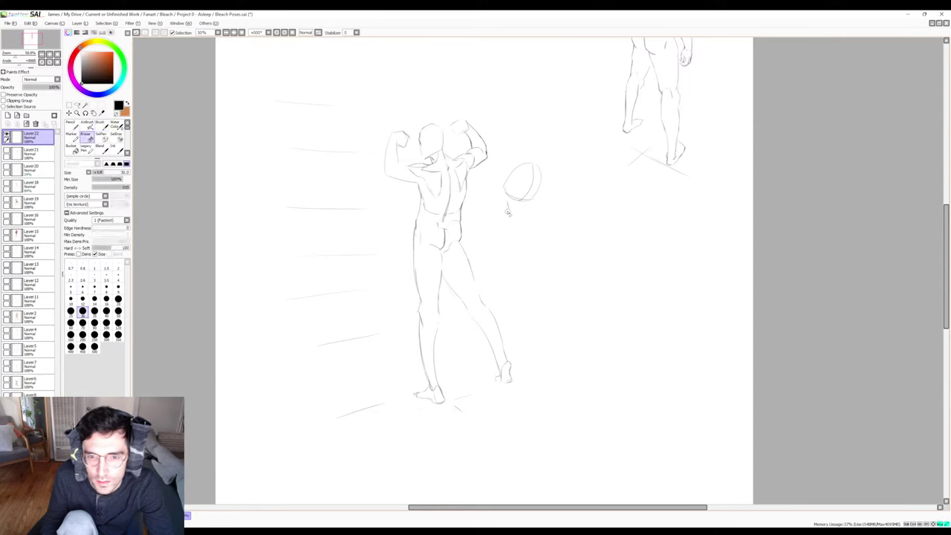
key(n)
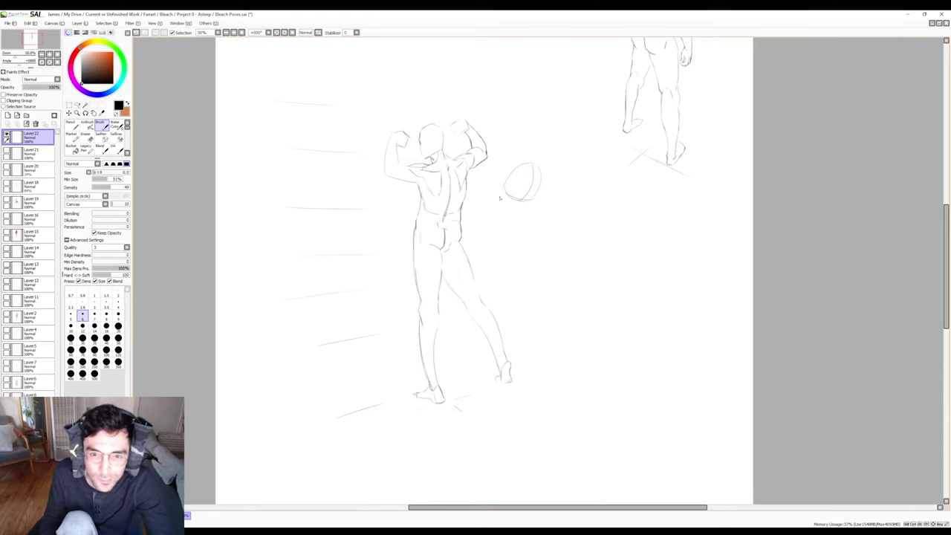
key(b)
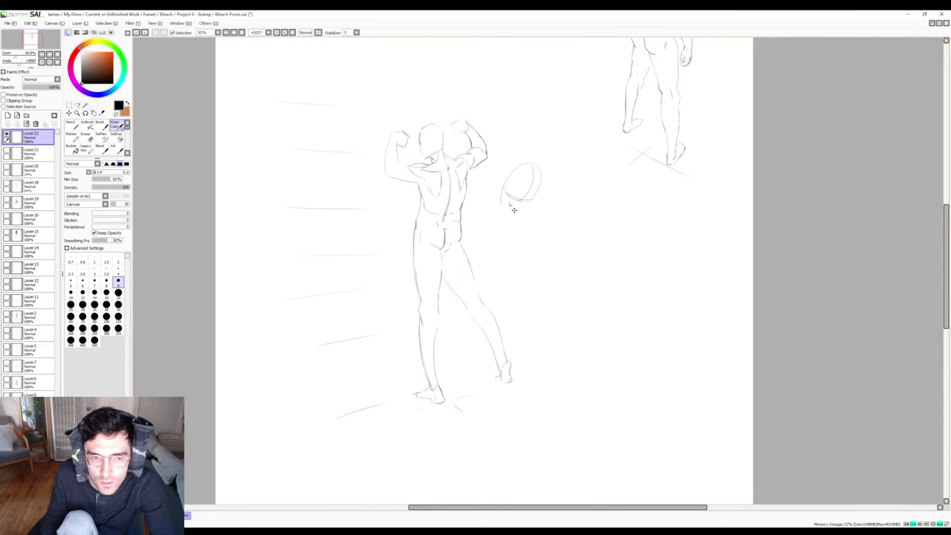
key(b)
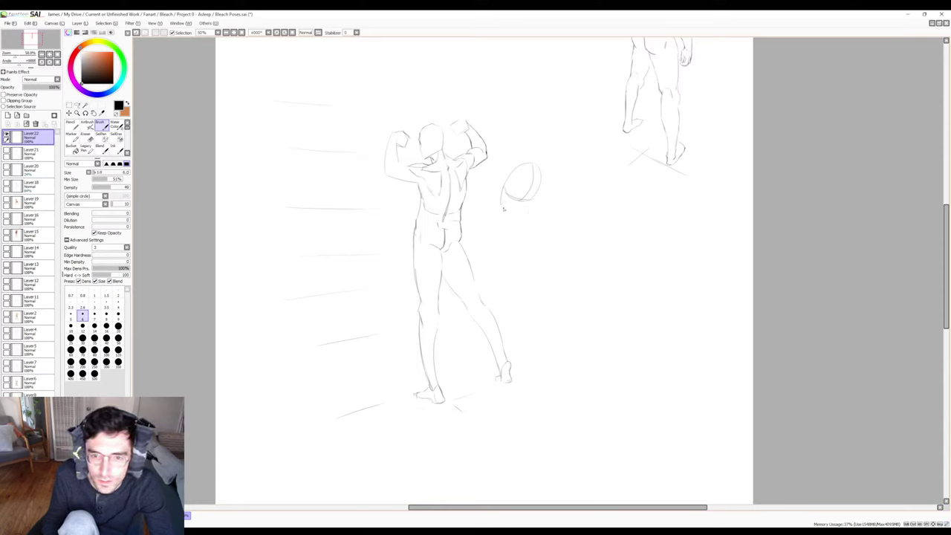
drag(508, 207, 530, 202)
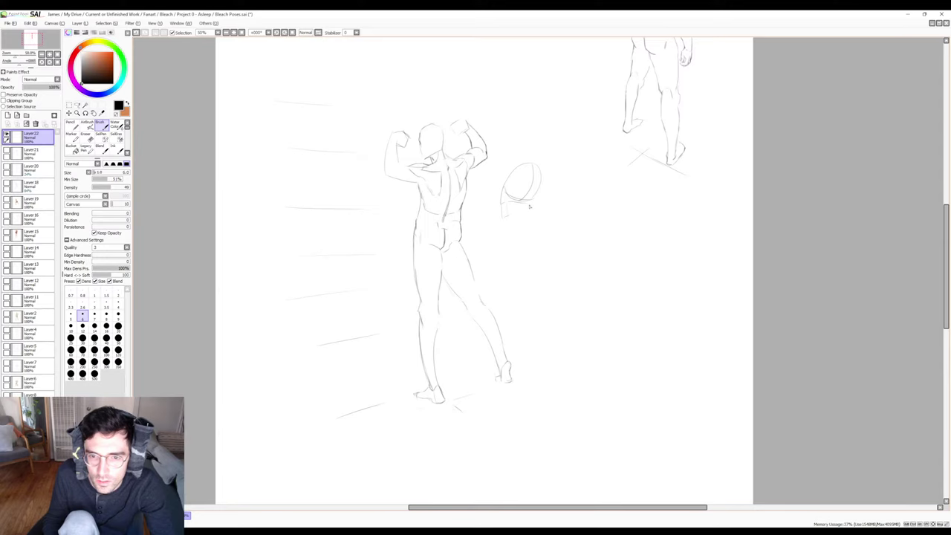
Sketch a smaller torso study from an oval ribcage and boxy pelvis, cleaning overlaps and joining both forms with curved side contours.
mouse_move(603, 171)
mouse_down()
mouse_move(586, 199)
mouse_move(597, 221)
mouse_move(599, 199)
mouse_move(590, 205)
mouse_move(595, 219)
mouse_up()
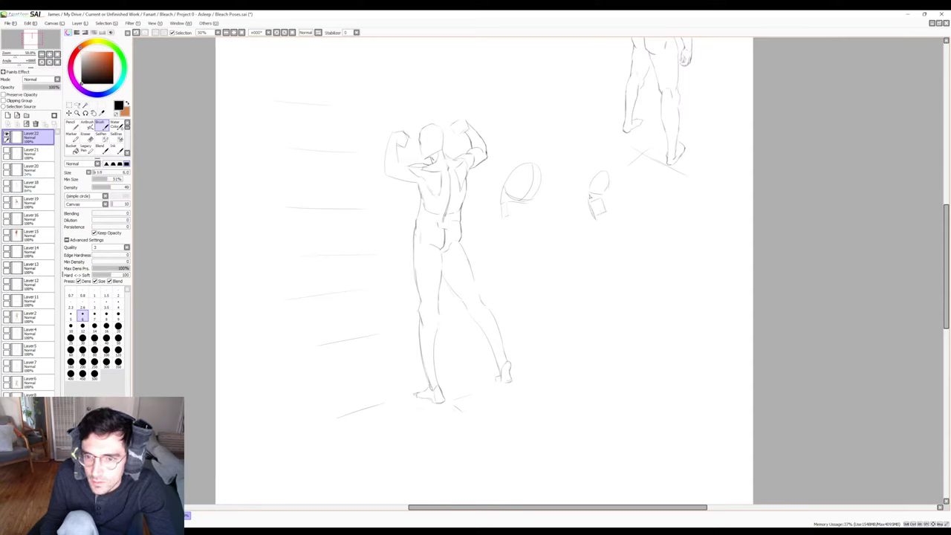
key(e)
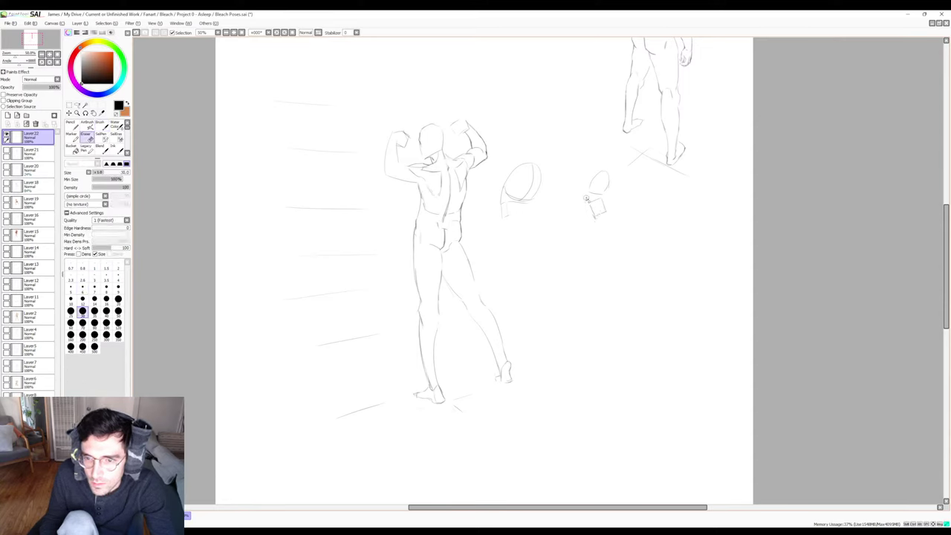
key(b)
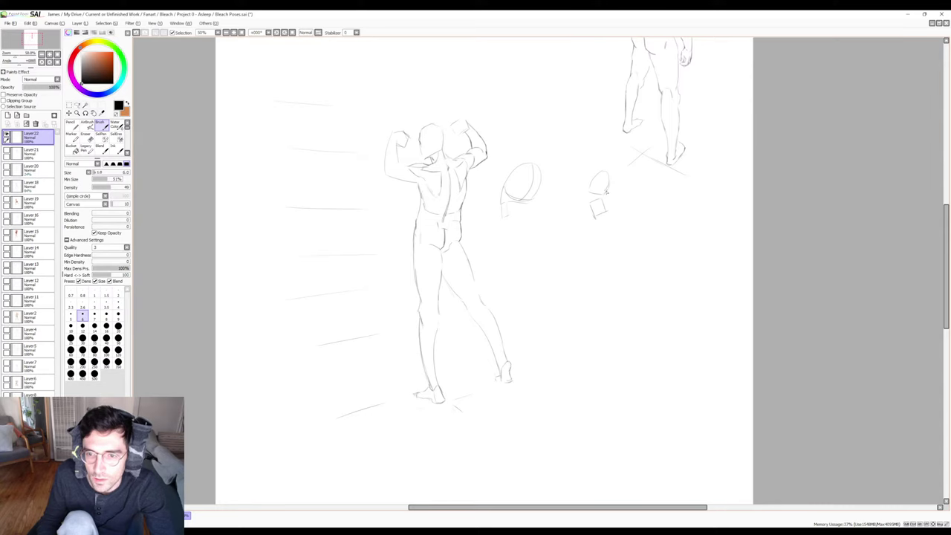
key(e)
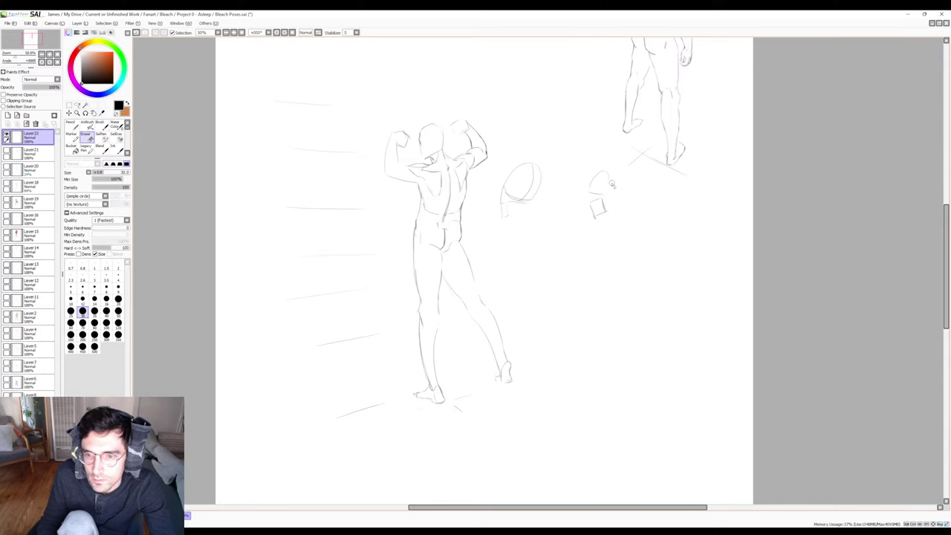
key(b)
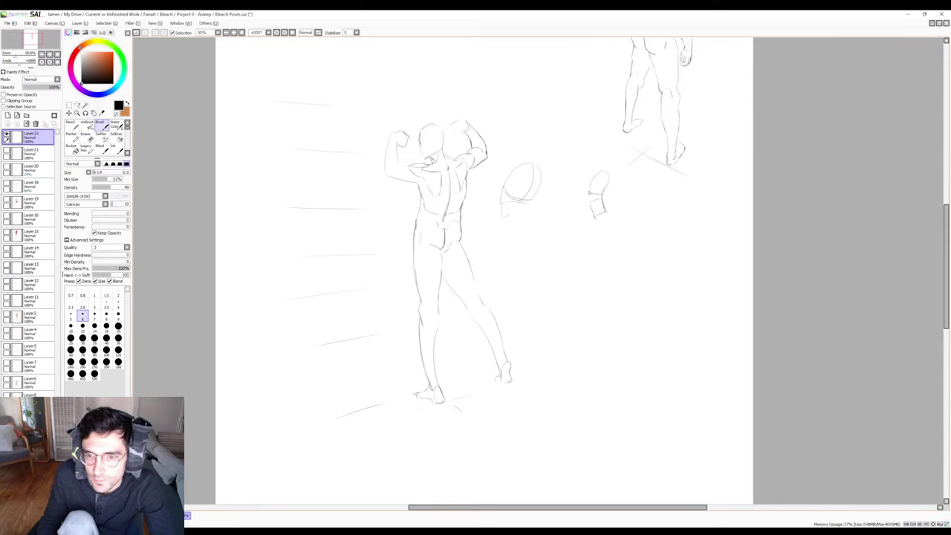
drag(588, 186, 592, 207)
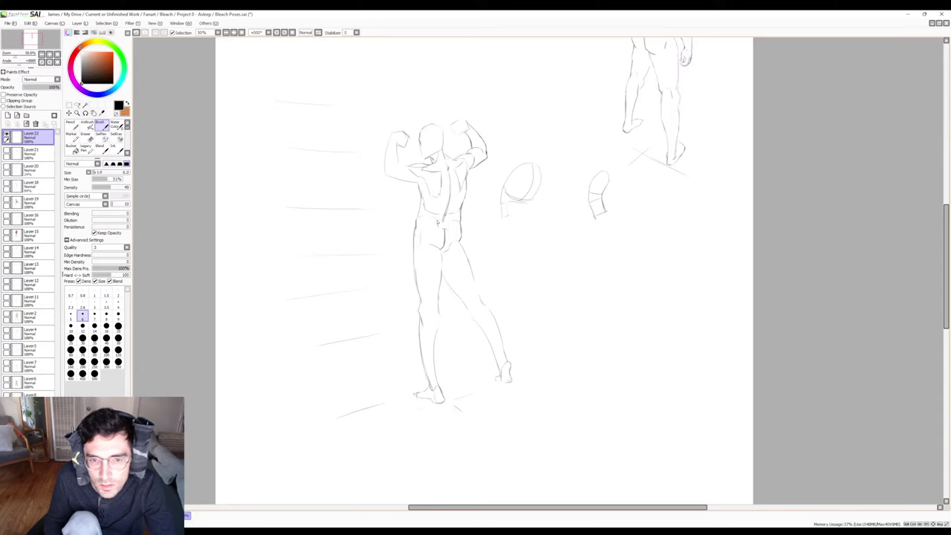
Erase and redraw the figure's lower spine and right waist lines where the back meets the pelvis.
key(e)
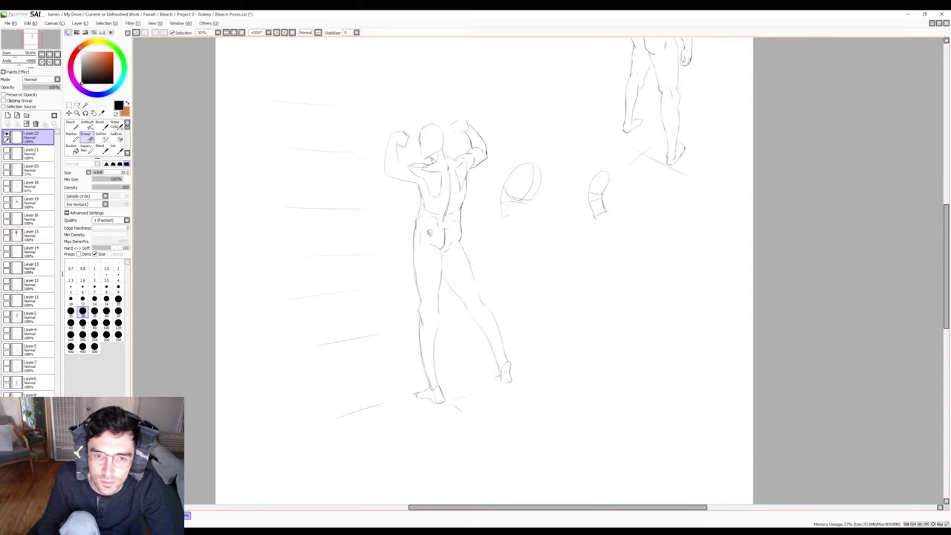
key(b)
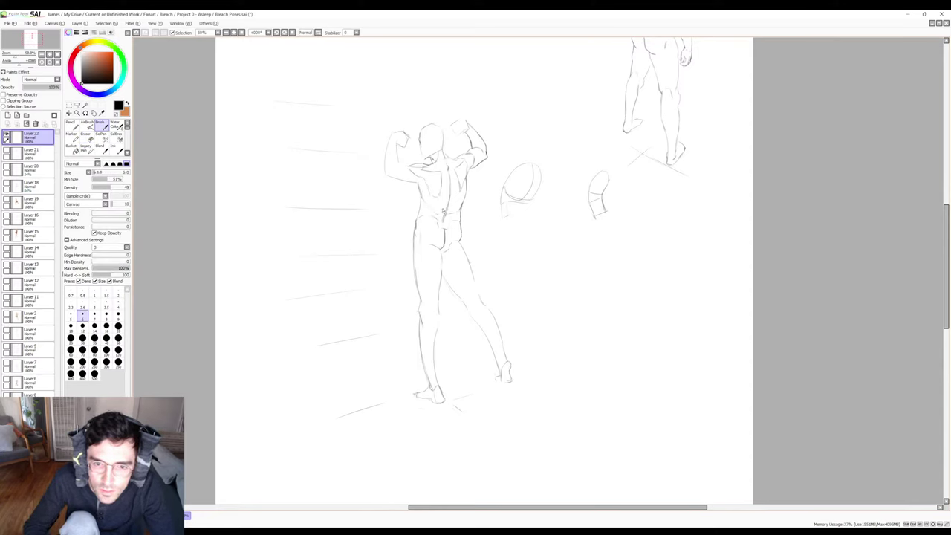
key(bracketleft)
key(bracketleft)
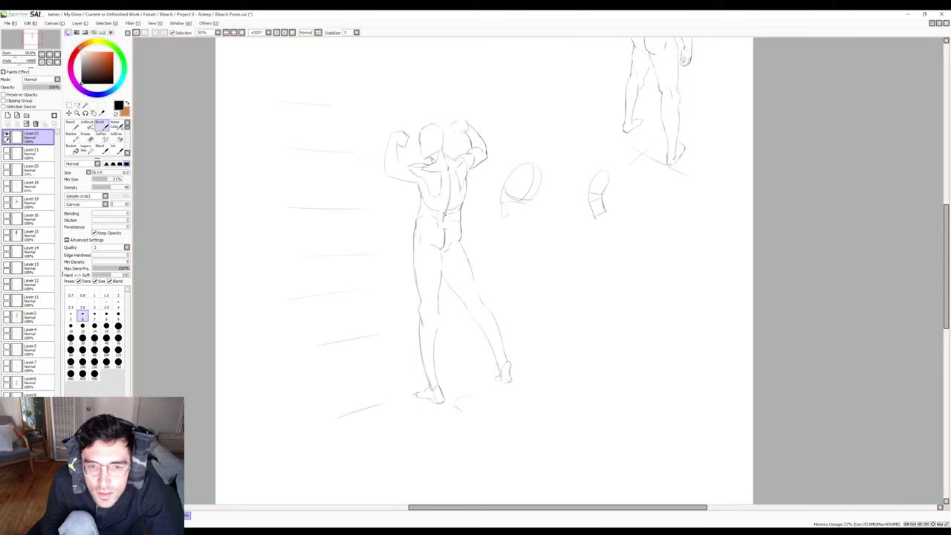
key(e)
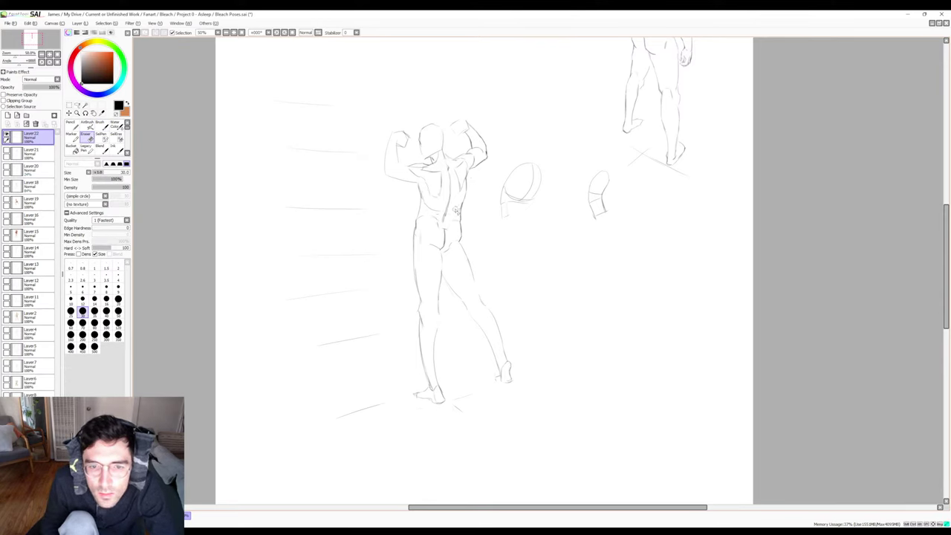
key(b)
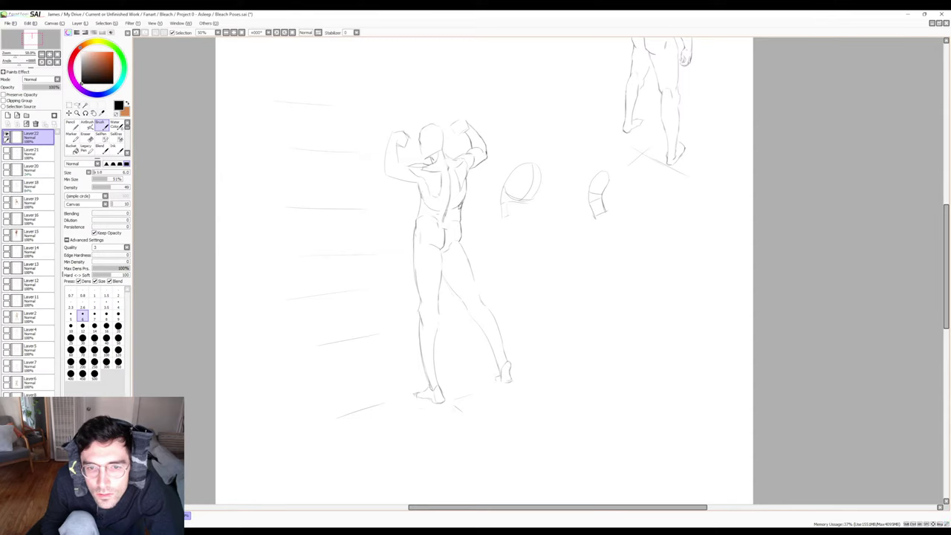
key(e)
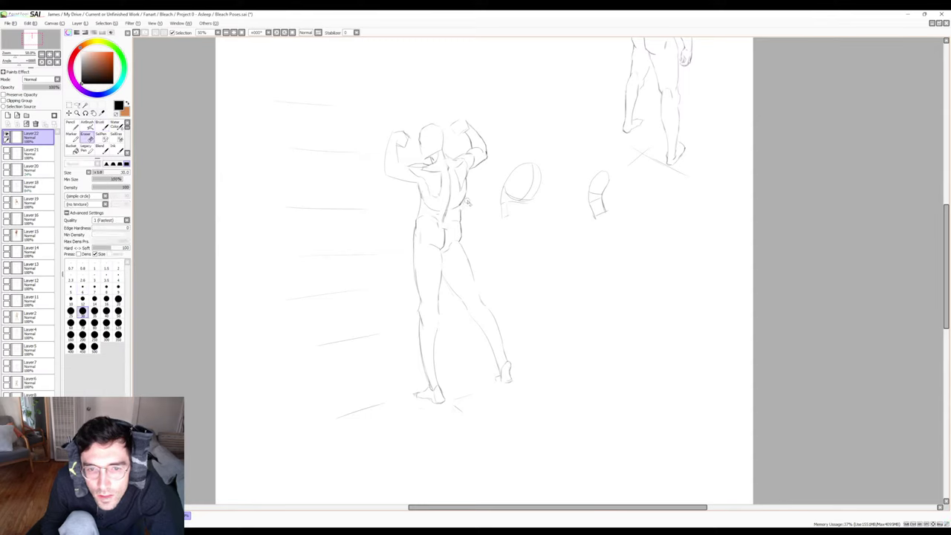
key(b)
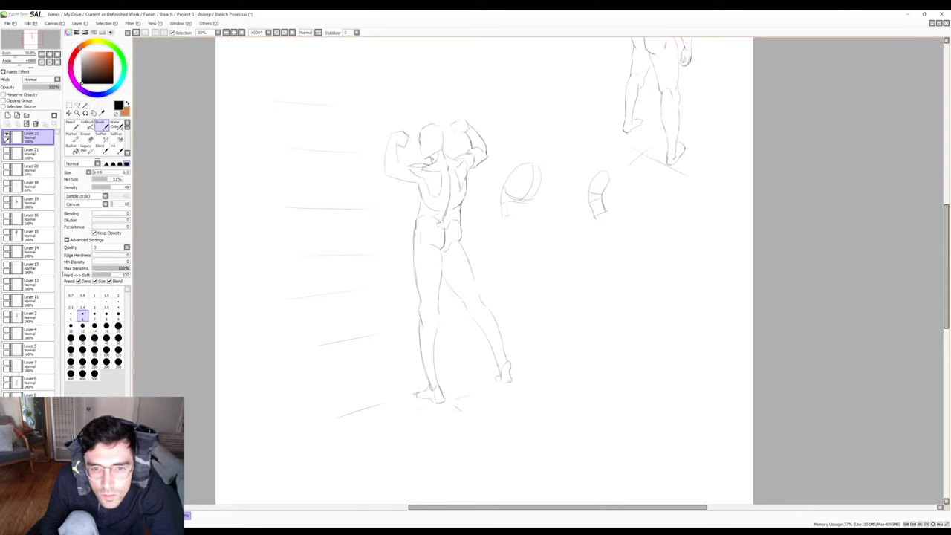
Redraw the left hip contour and the curved upper edges of the buttocks, erasing rough lines around the left waist.
key(e)
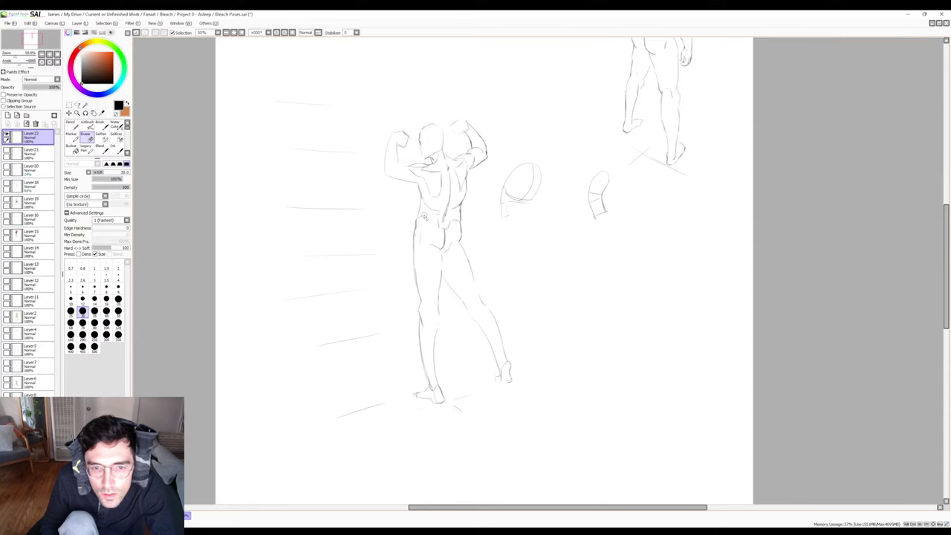
key(b)
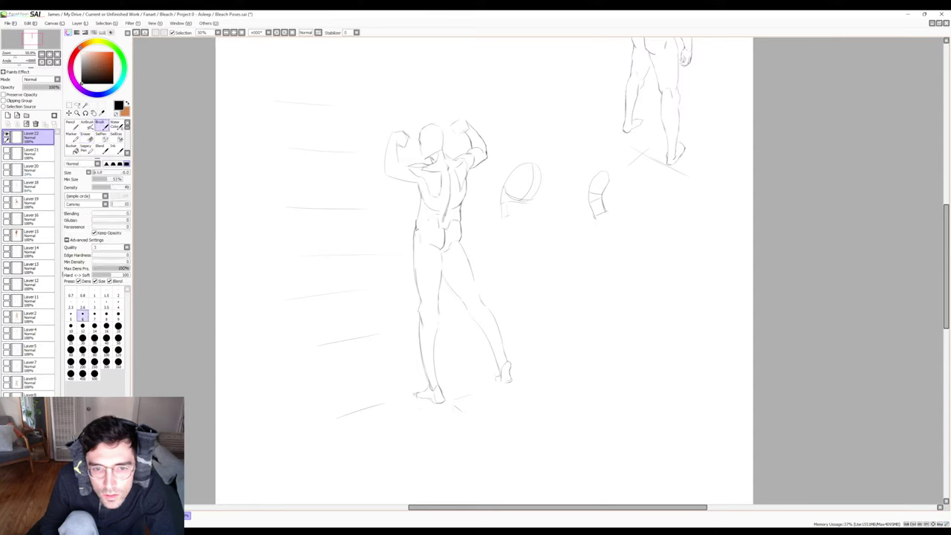
drag(417, 220, 416, 231)
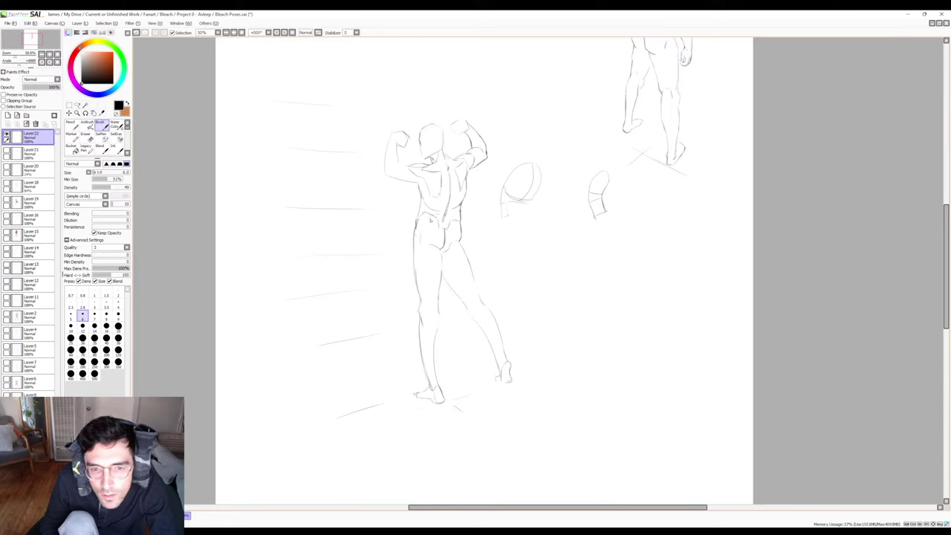
key(e)
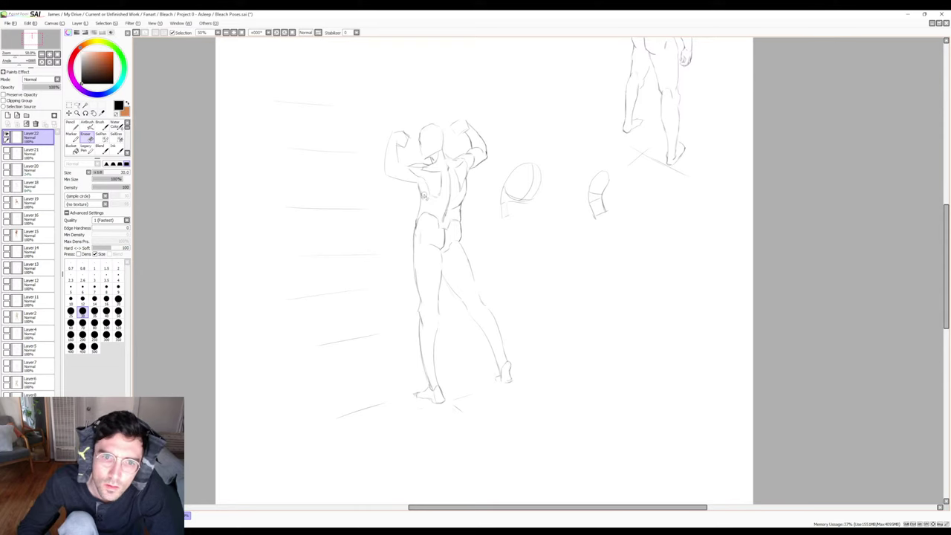
key(b)
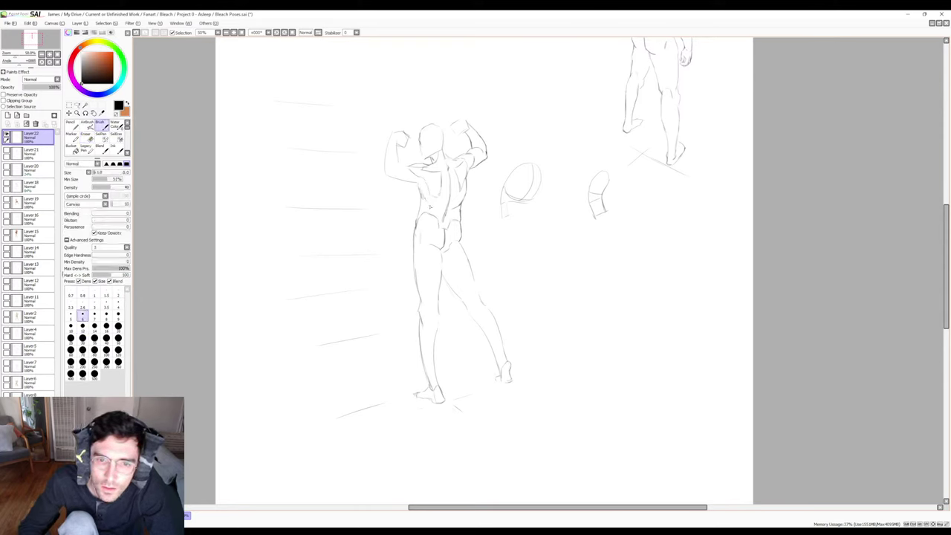
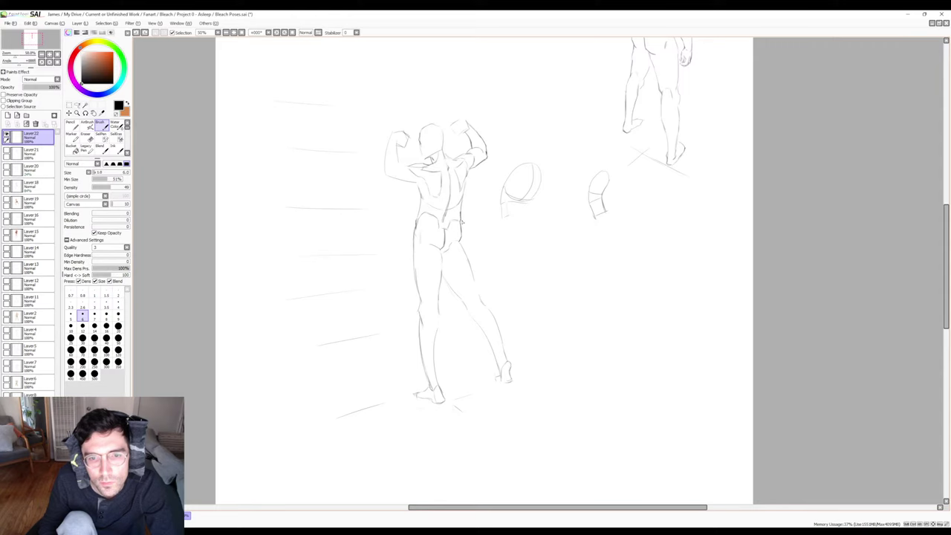
Erase and redraw the lower spine and the centre line running down between the buttocks.
key(e)
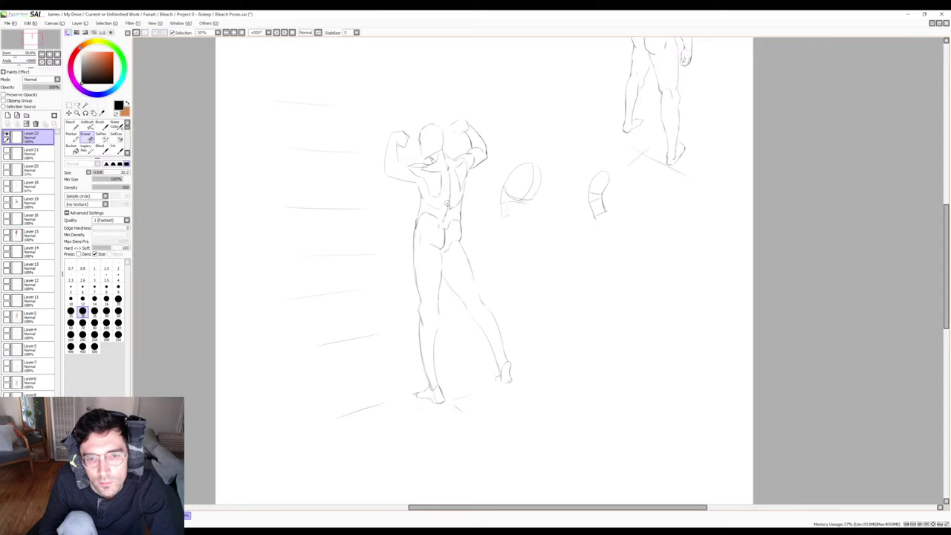
key(b)
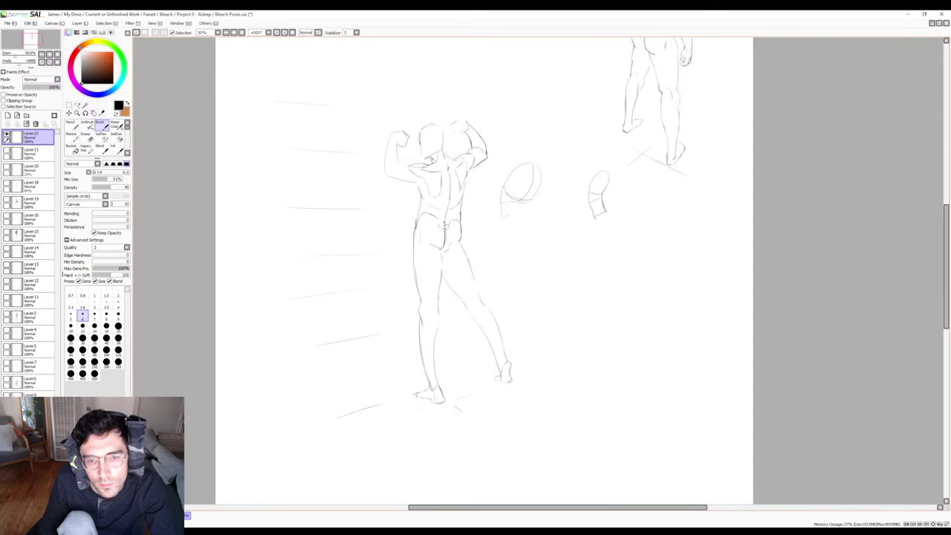
key(e)
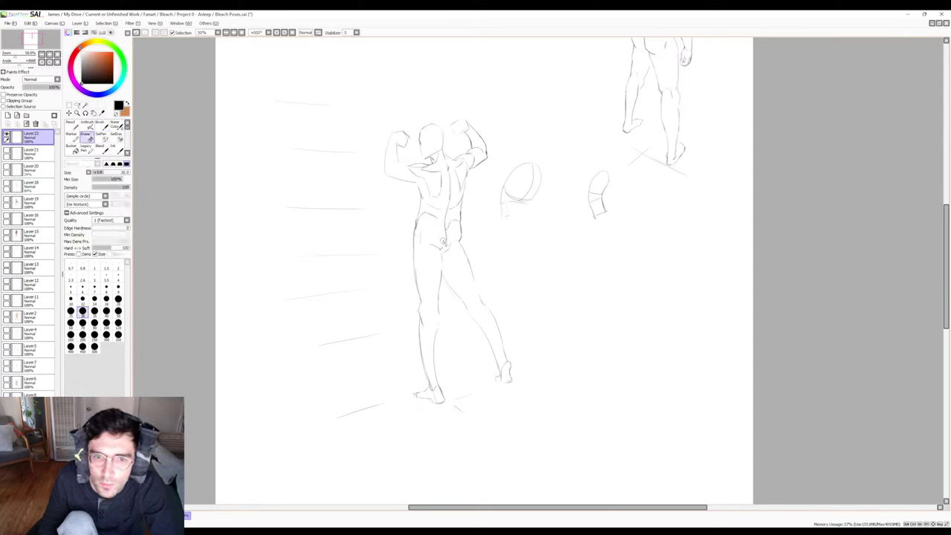
key(b)
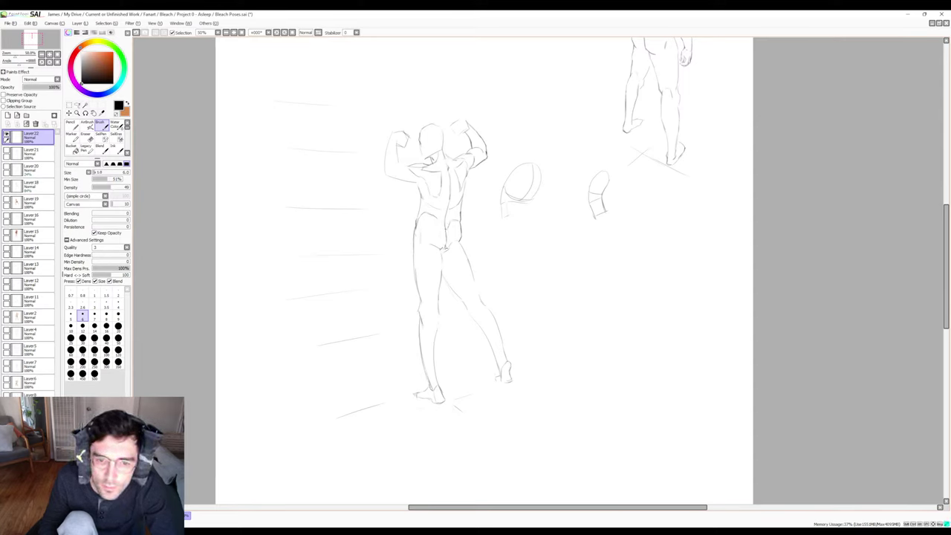
Erase the rough fold beneath the buttocks and redraw the lower curve of the right buttock.
key(e)
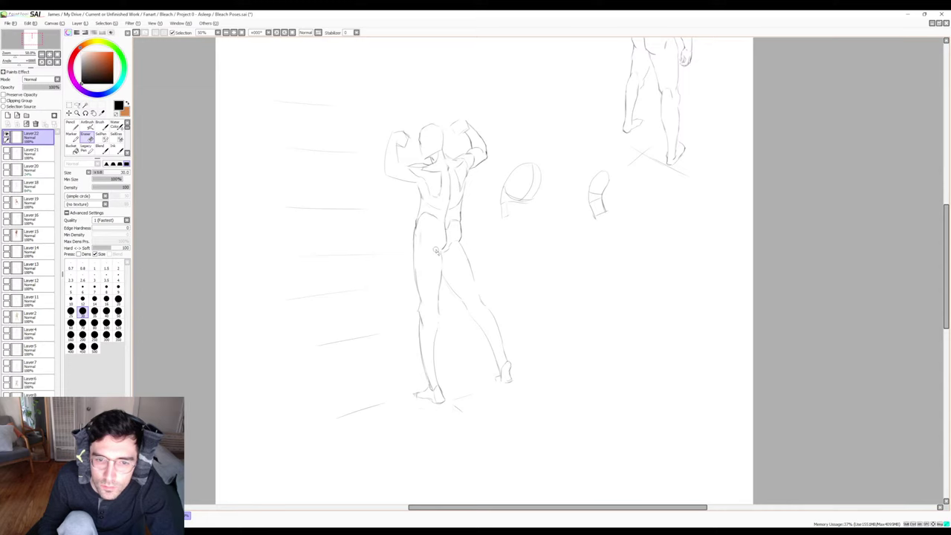
key(b)
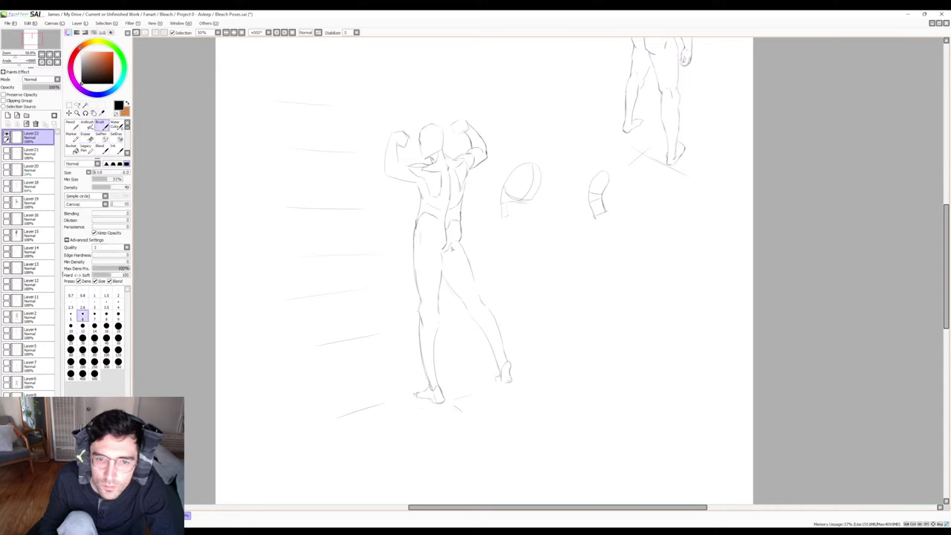
key(e)
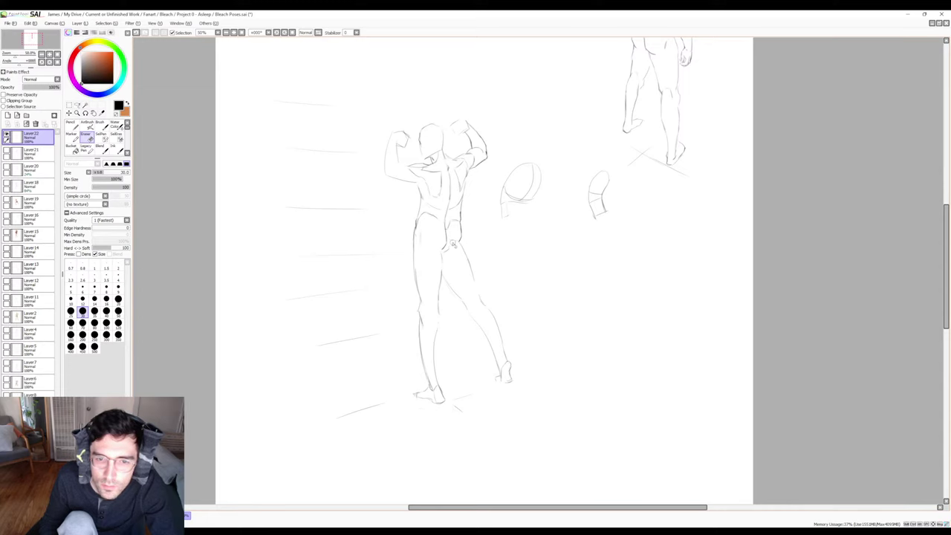
key(b)
Erase and redraw the outer and inner thigh contours of the figure's right leg.
key(e)
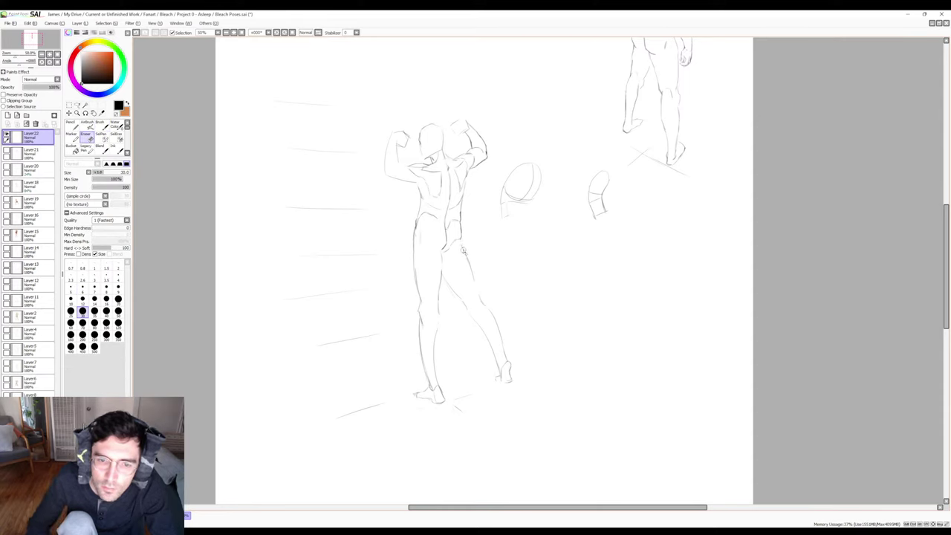
key(b)
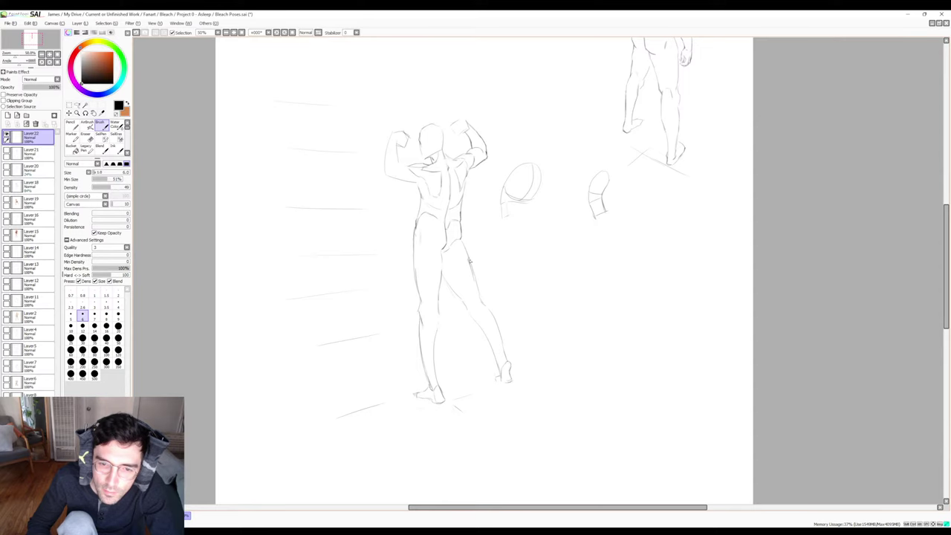
drag(470, 259, 484, 303)
key(e)
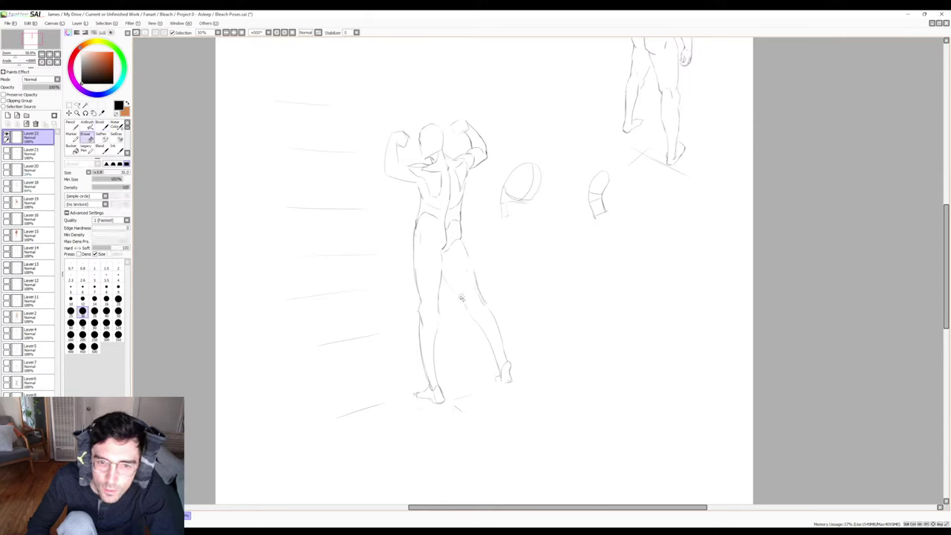
key(b)
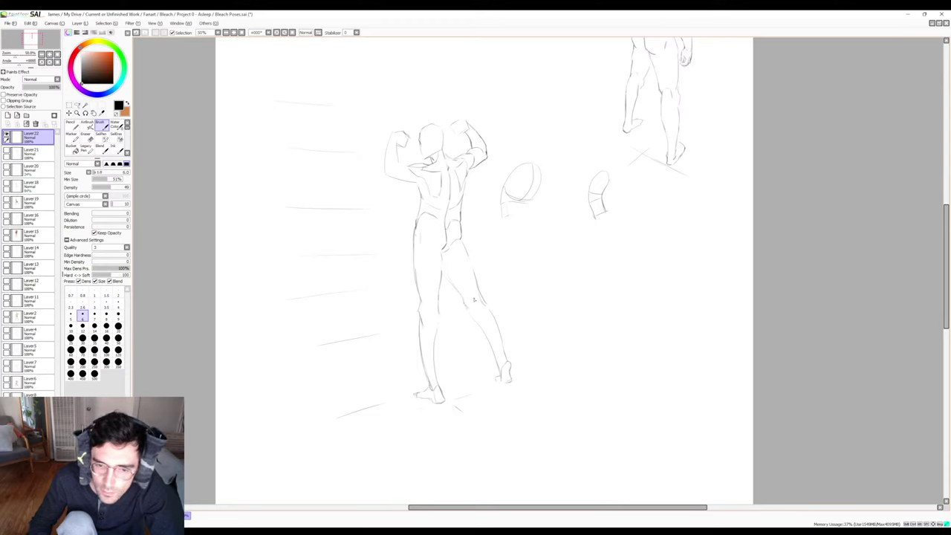
Refine the right leg's knee and calf contours, erasing rough lines and checking the pose in a mirrored view.
drag(487, 306, 497, 325)
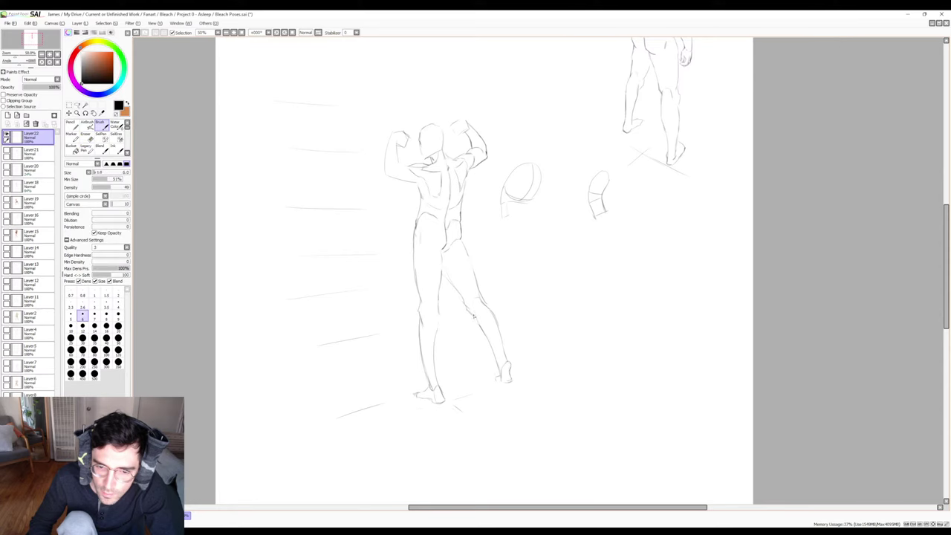
key(e)
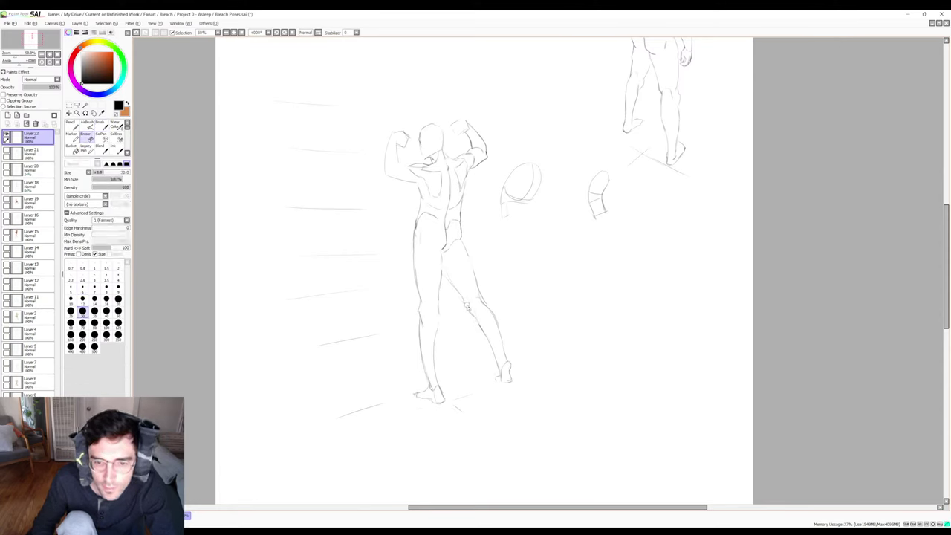
key(b)
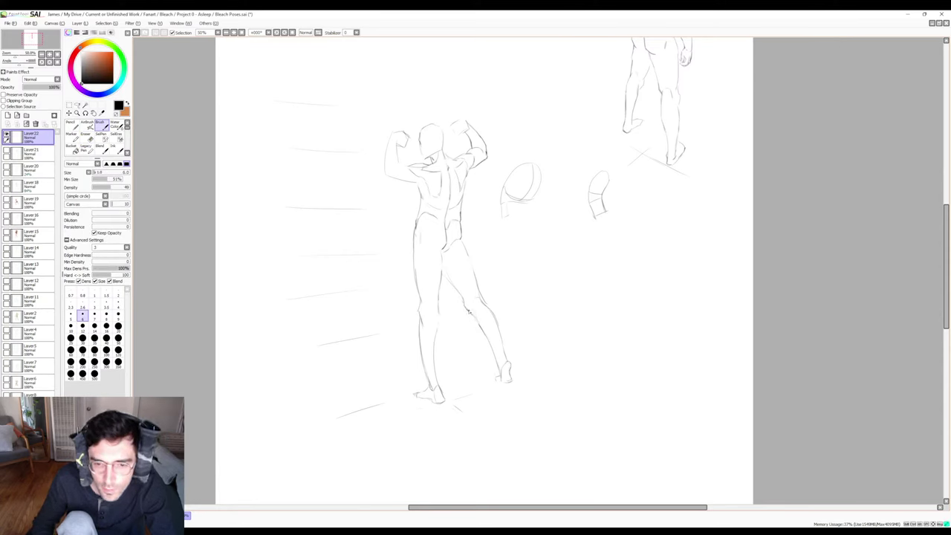
key(e)
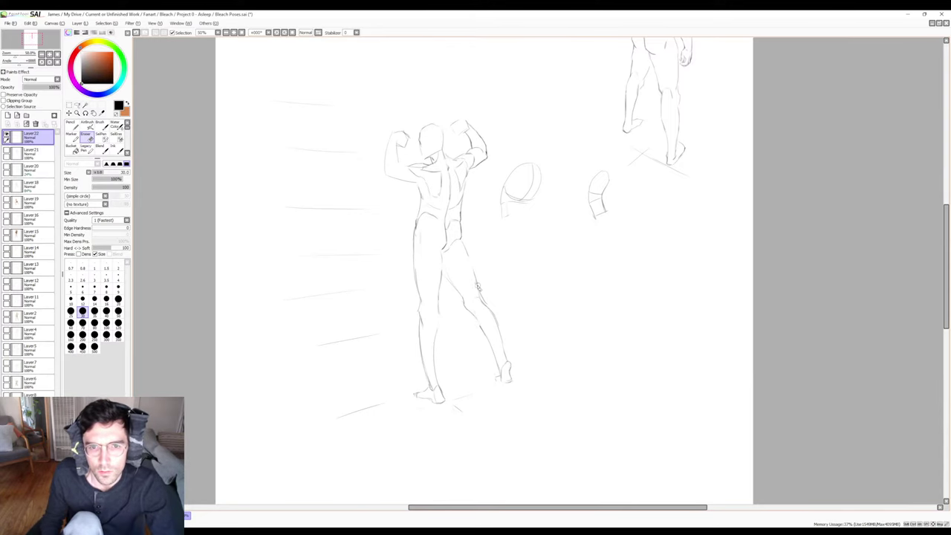
key(h)
key(h)
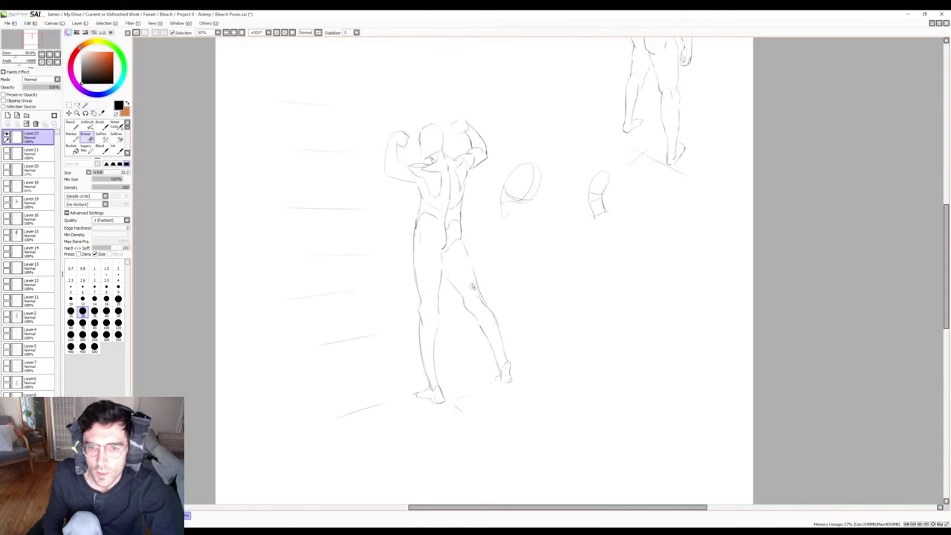
Draw the left buttock's lower curve and redraw the outer hip and thigh contour of the left leg.
key(b)
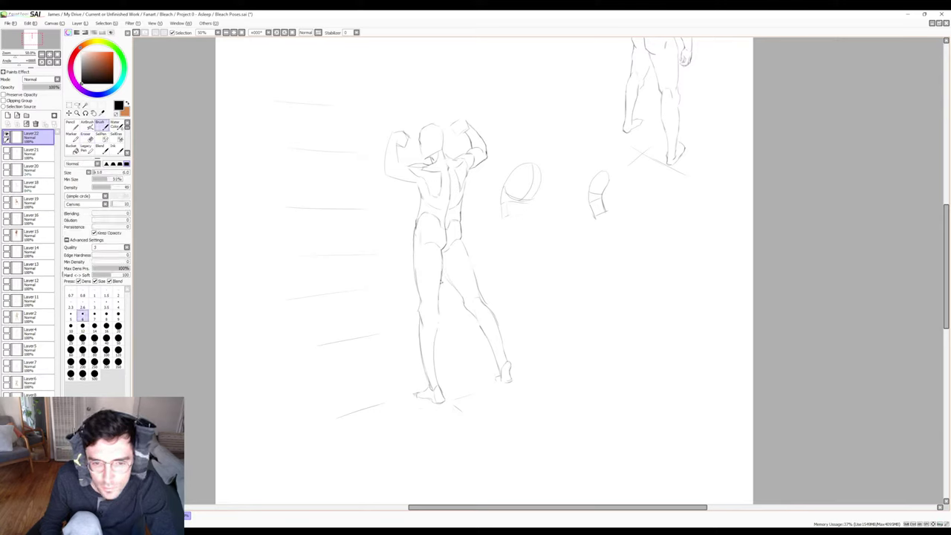
key(e)
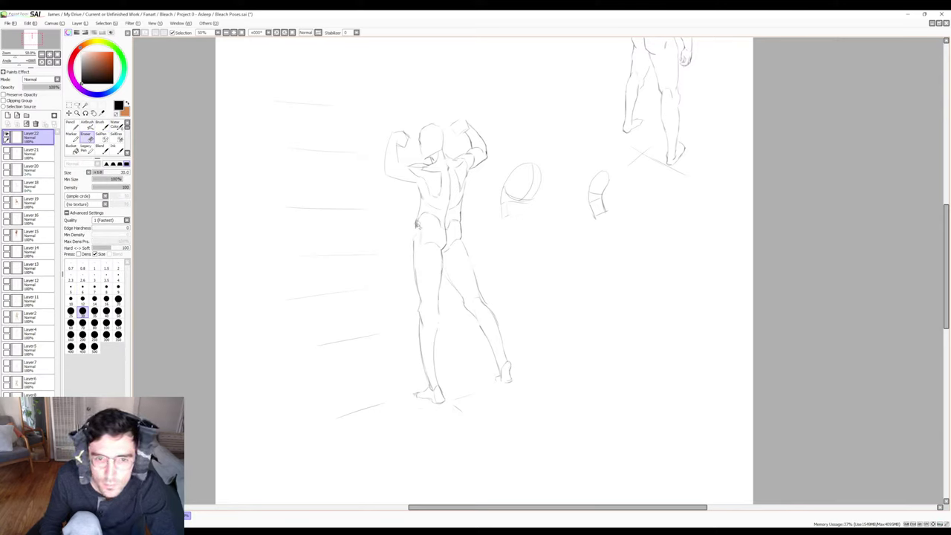
key(b)
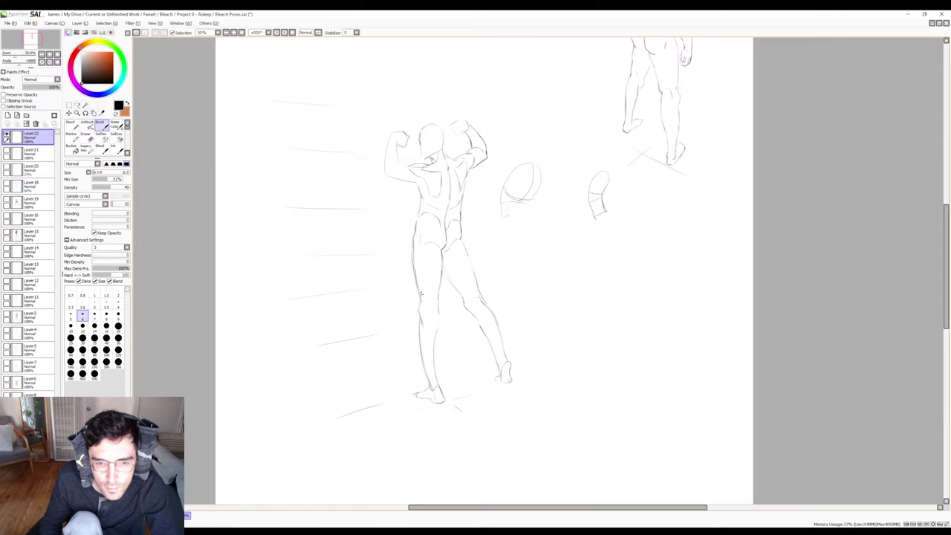
Clean up the left leg's knee and redraw the lower-leg contours down to the ankle.
key(e)
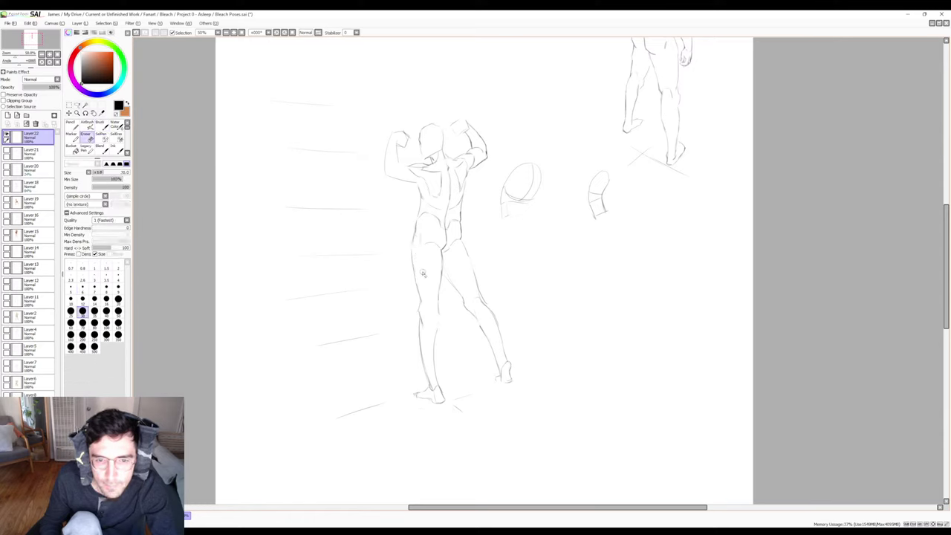
key(b)
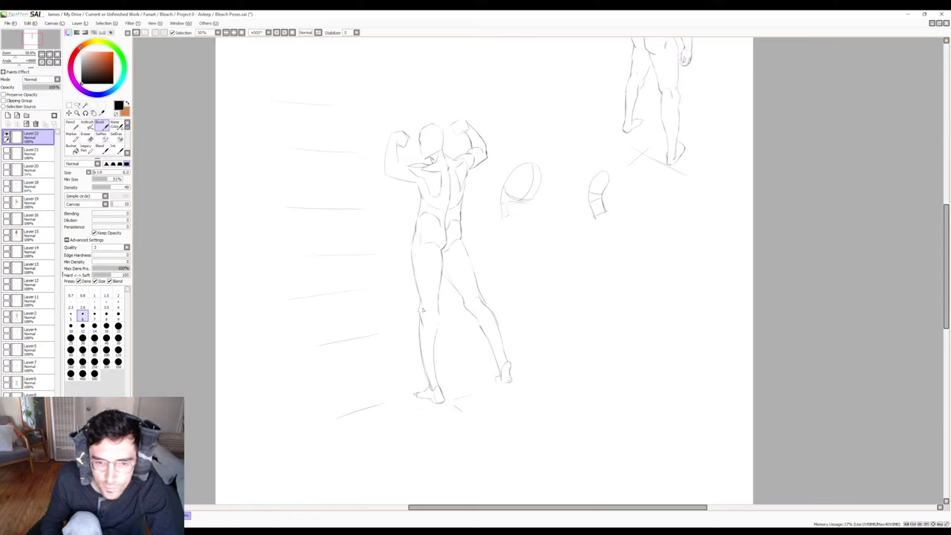
key(e)
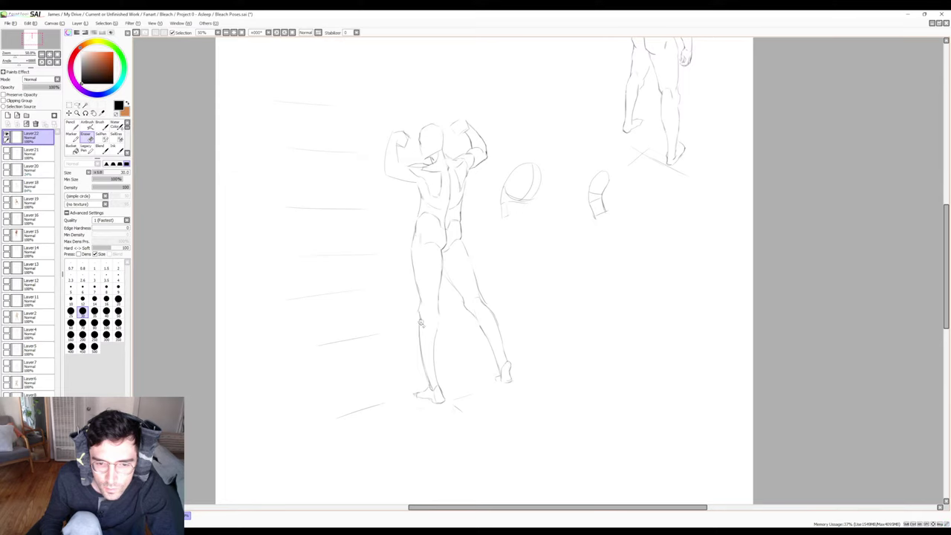
key(b)
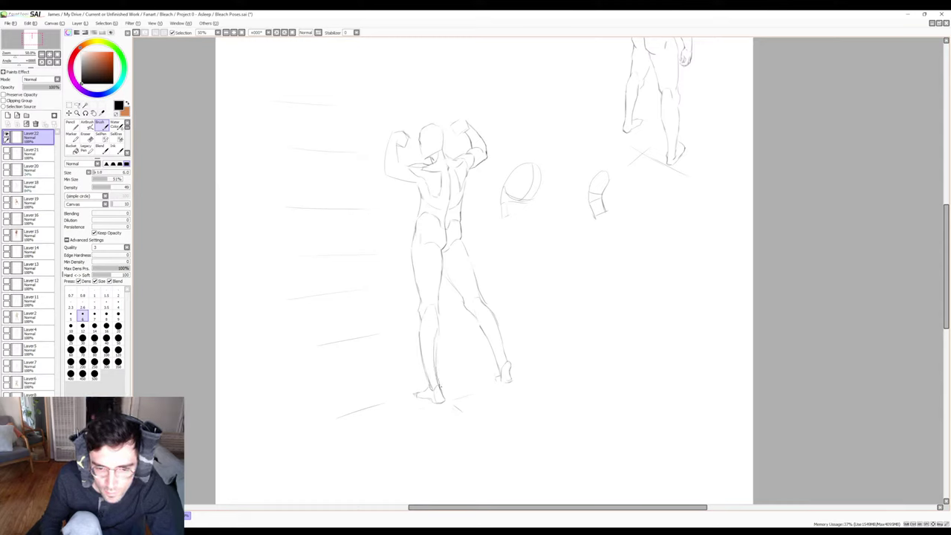
Redraw the crossed ground guide lines between the two feet, erasing the old guide marks around them.
key(e)
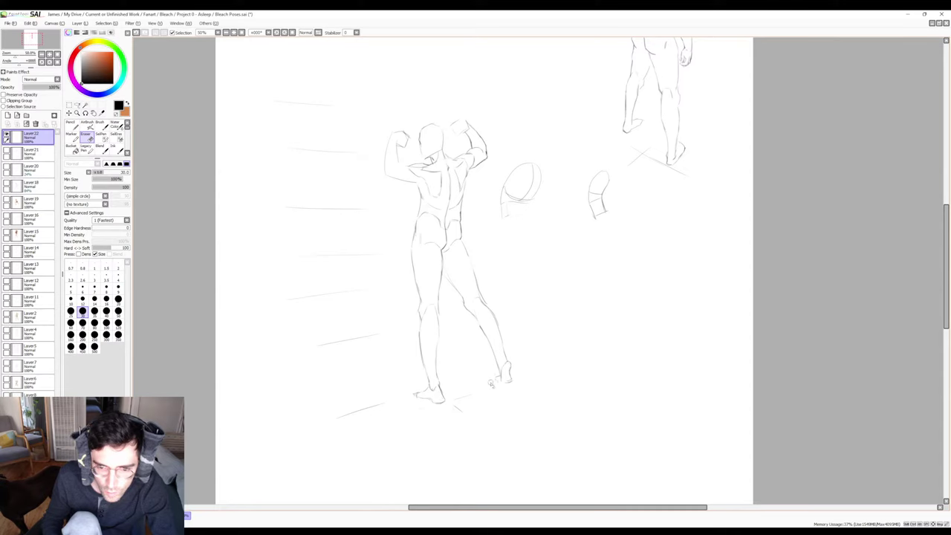
key(b)
drag(452, 397, 490, 389)
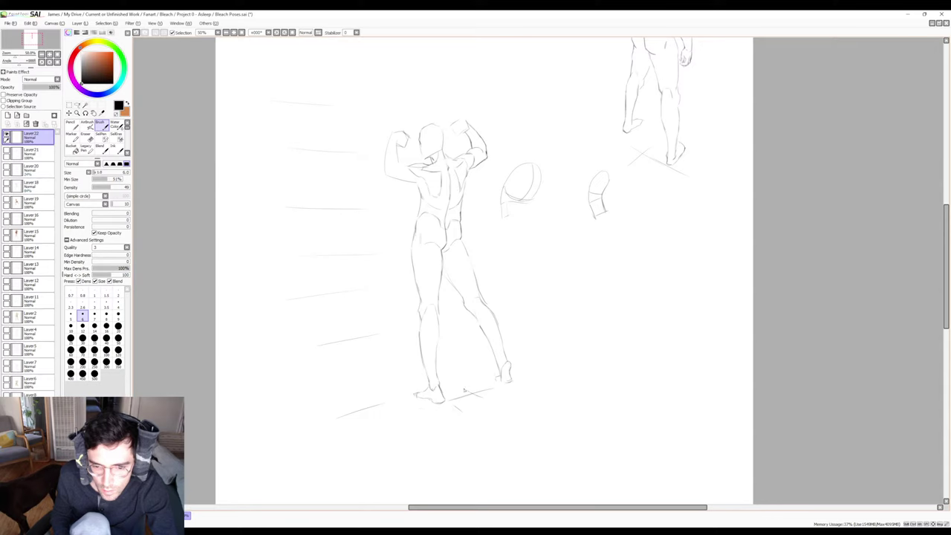
key(e)
drag(460, 409, 466, 413)
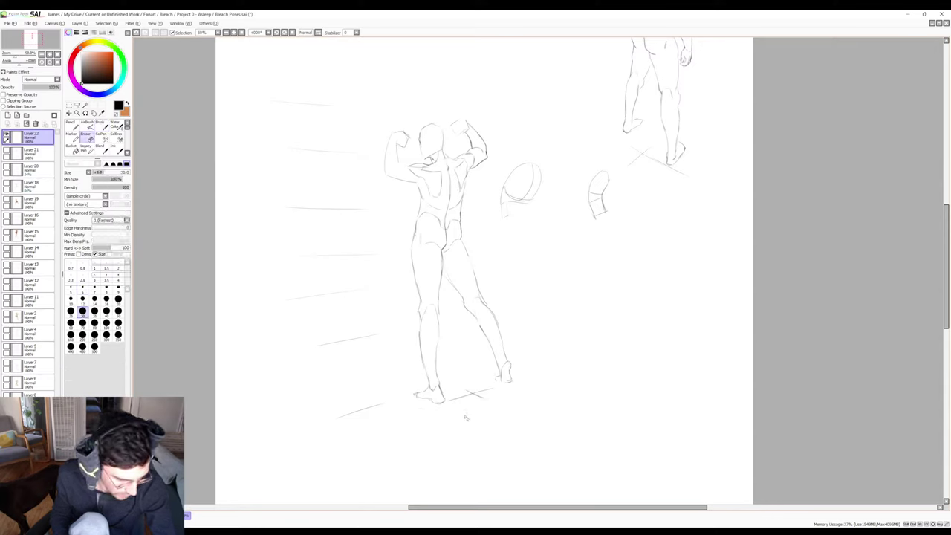
Redraw the toes and sole of the right foot and erase stray lines around it.
key(b)
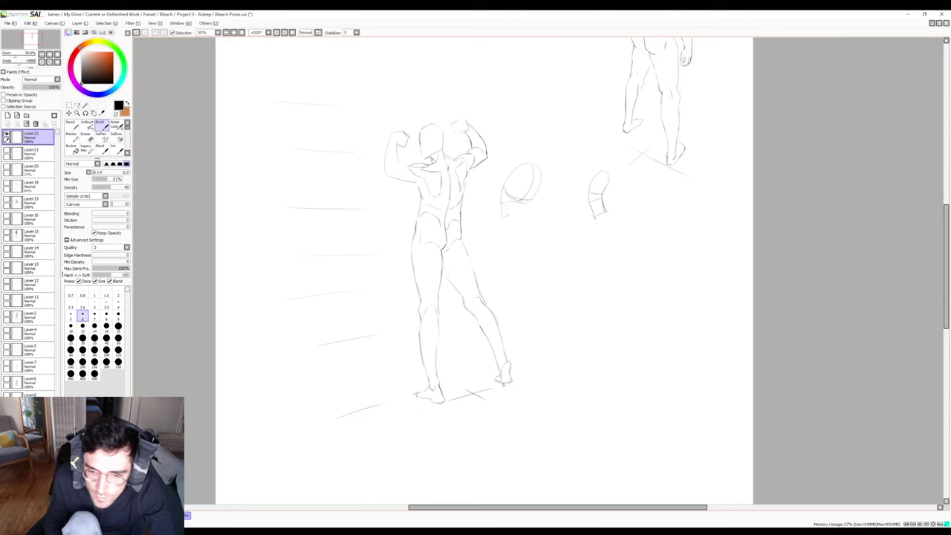
key(e)
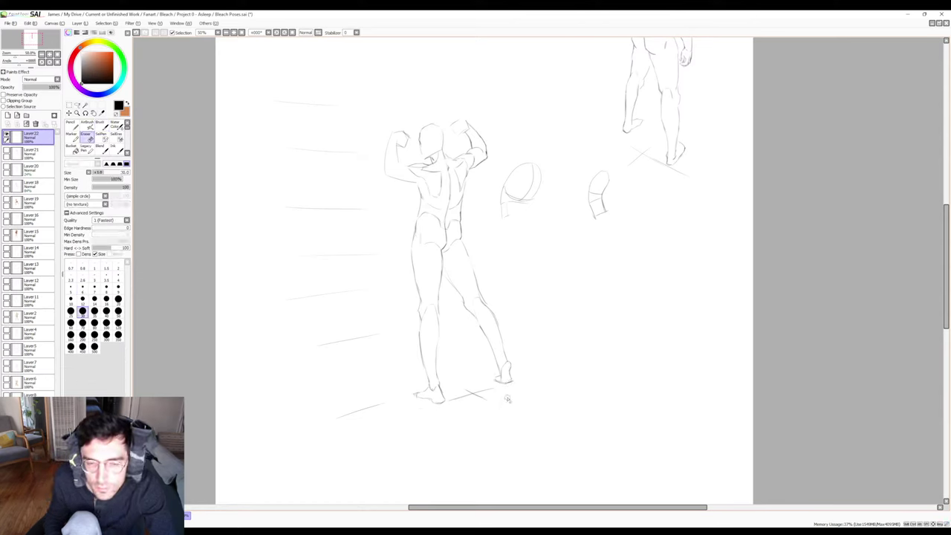
key(b)
Erase and redraw the left side of the back, curving its outer contour from the armpit to the waist.
key(e)
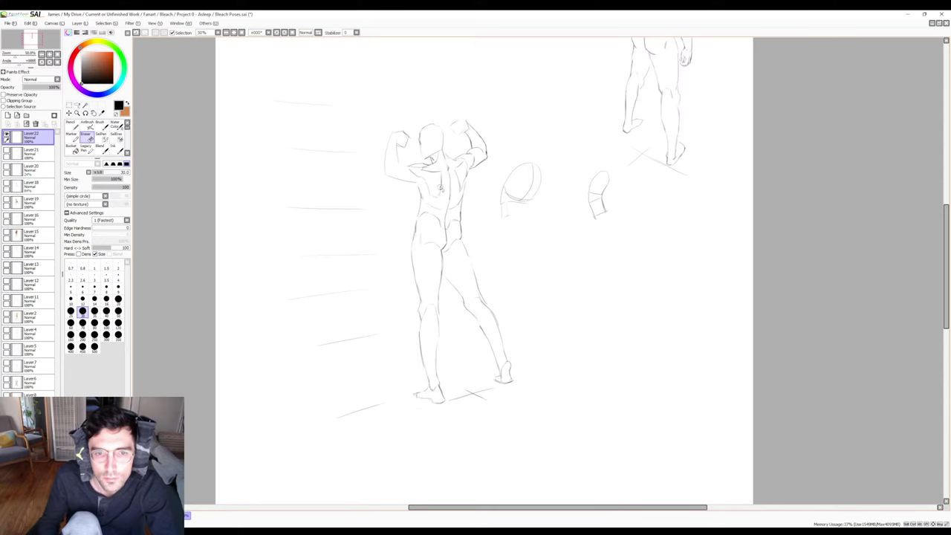
key(b)
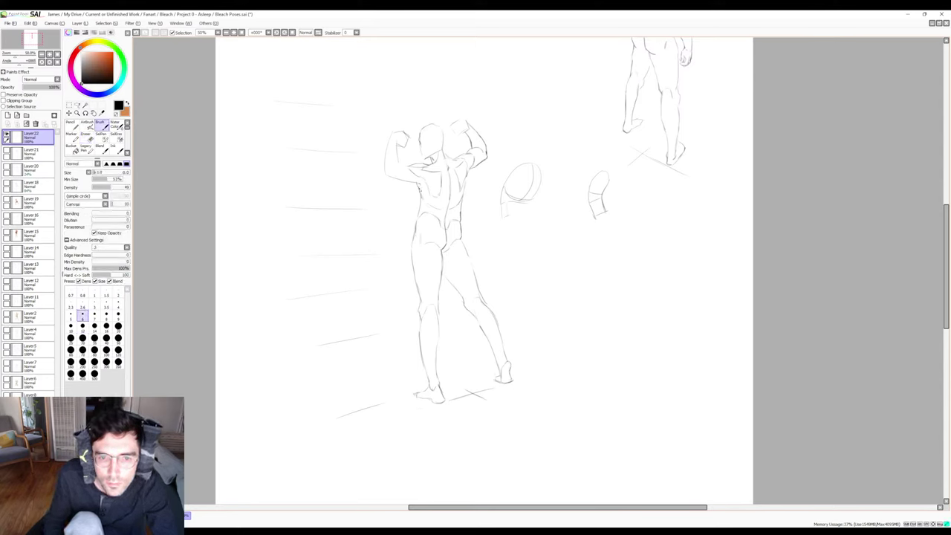
key(e)
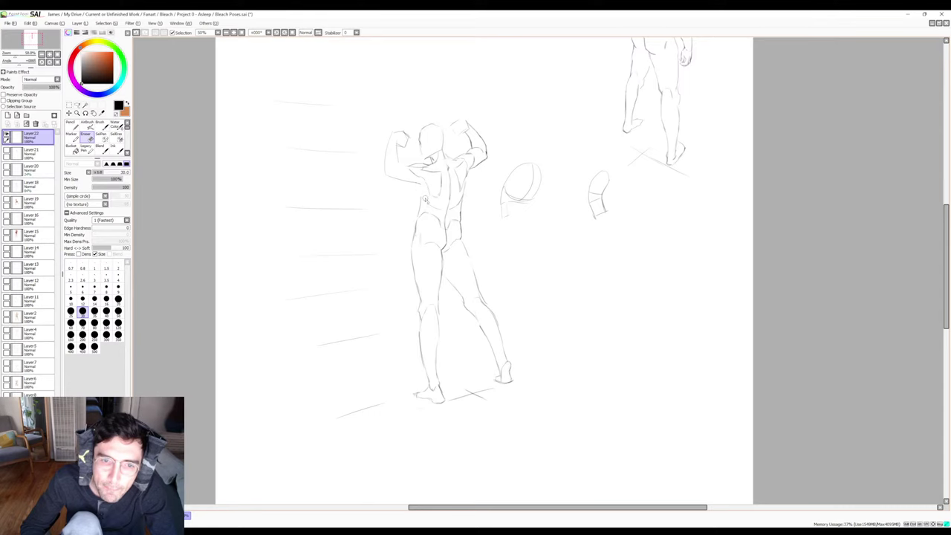
key(b)
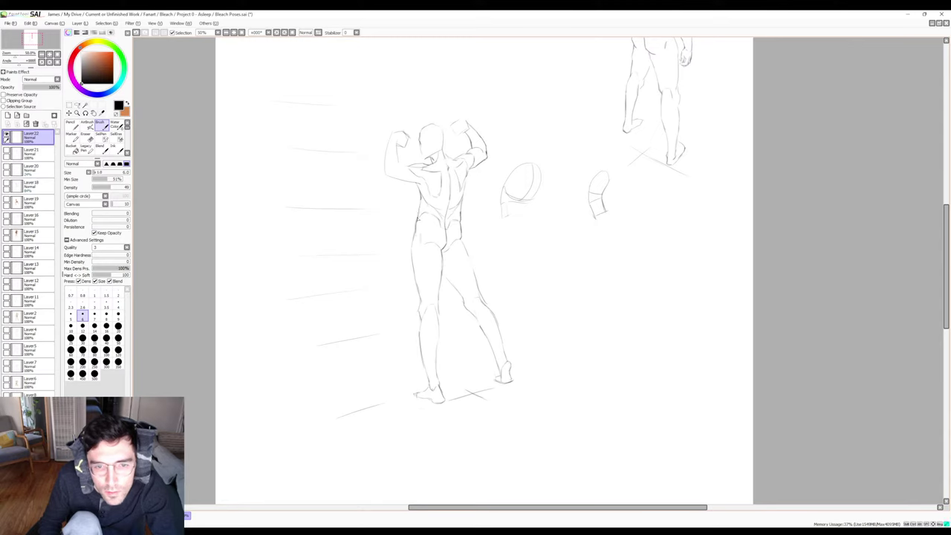
Rework the left hip contour and the lower curve of the left buttock, erasing rough lines.
key(e)
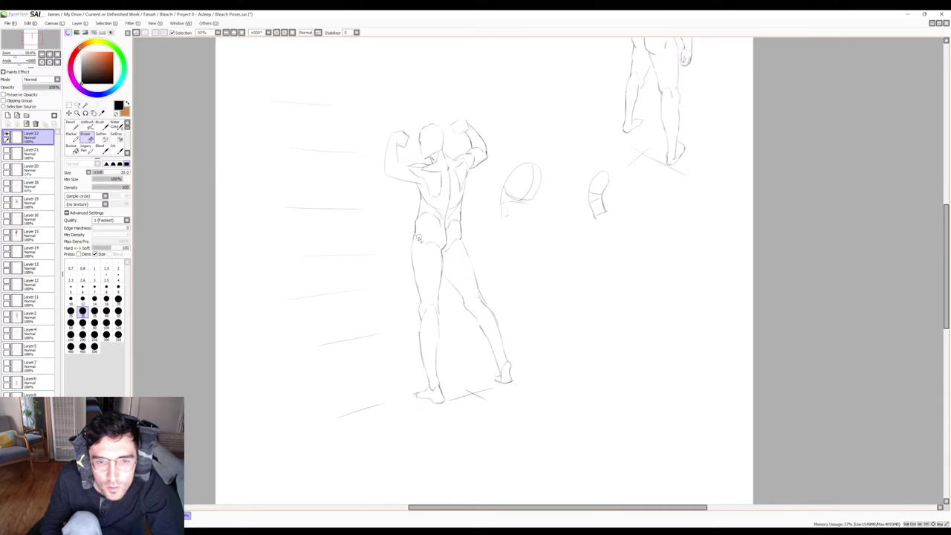
key(b)
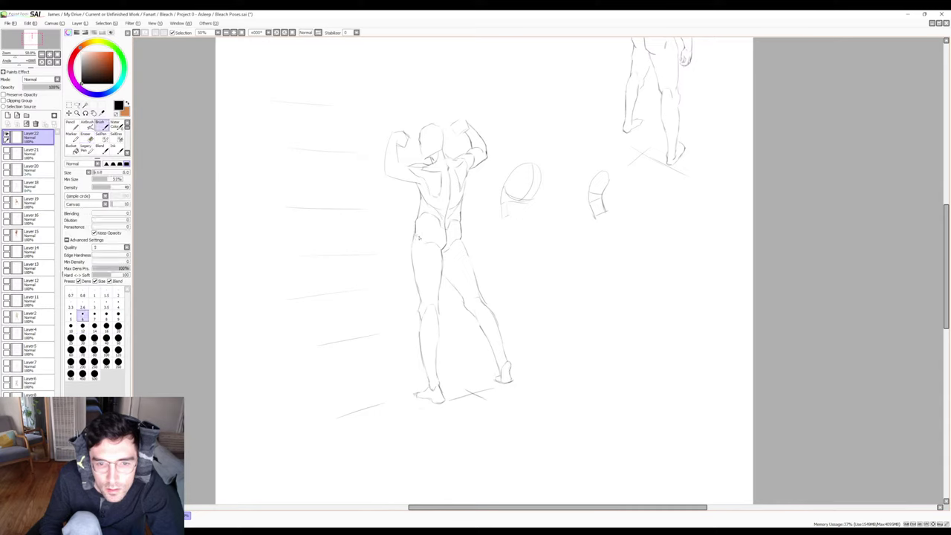
key(ctrl+z)
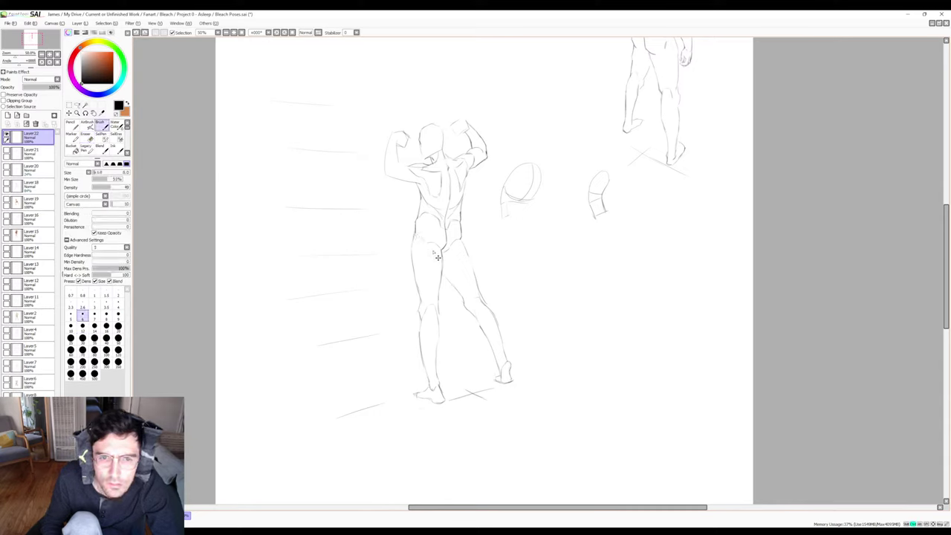
key(e)
key(b)
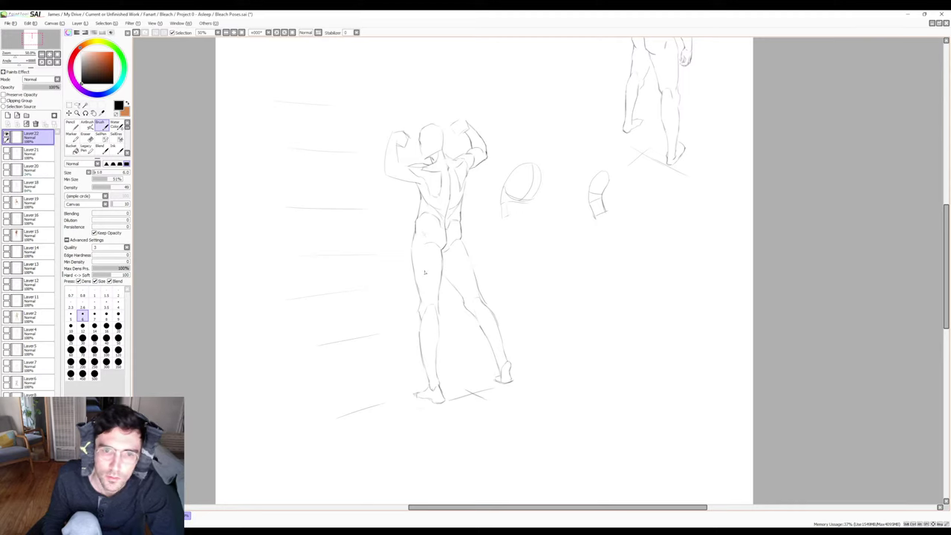
key(e)
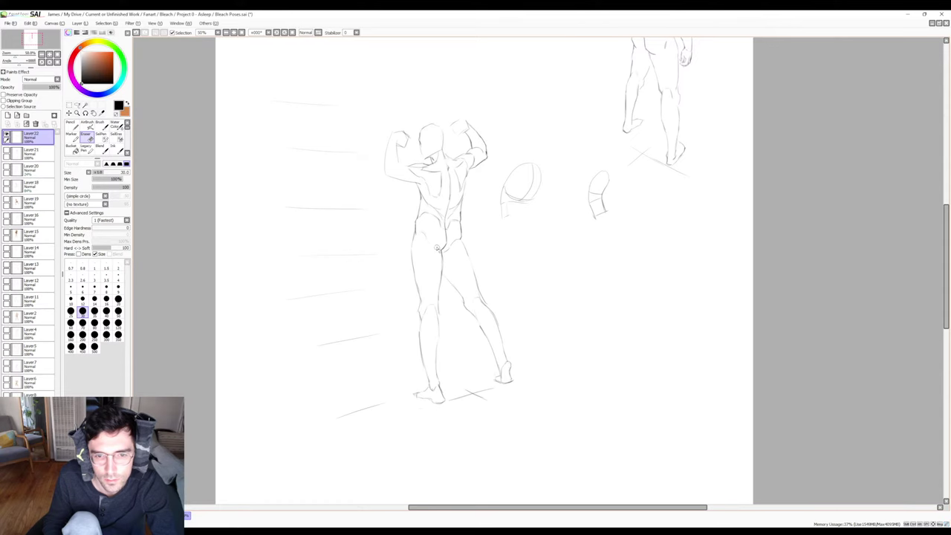
Redraw the left arm's elbow, outer forearm and fist contours, erasing the rough lines around them.
key(b)
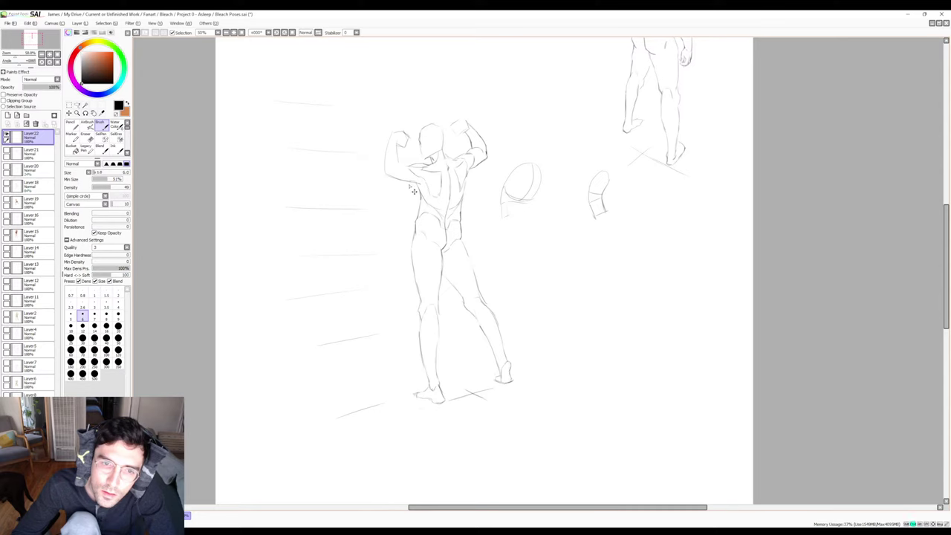
key(e)
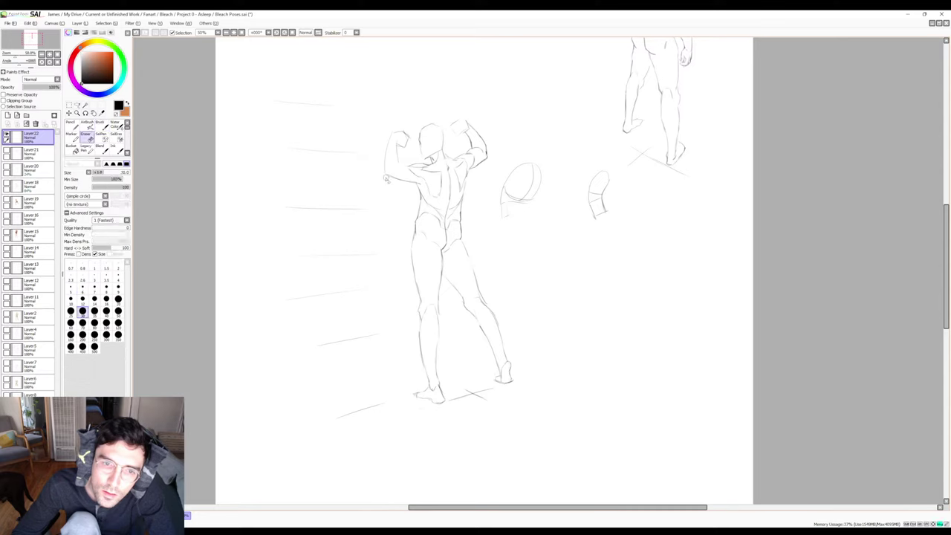
key(b)
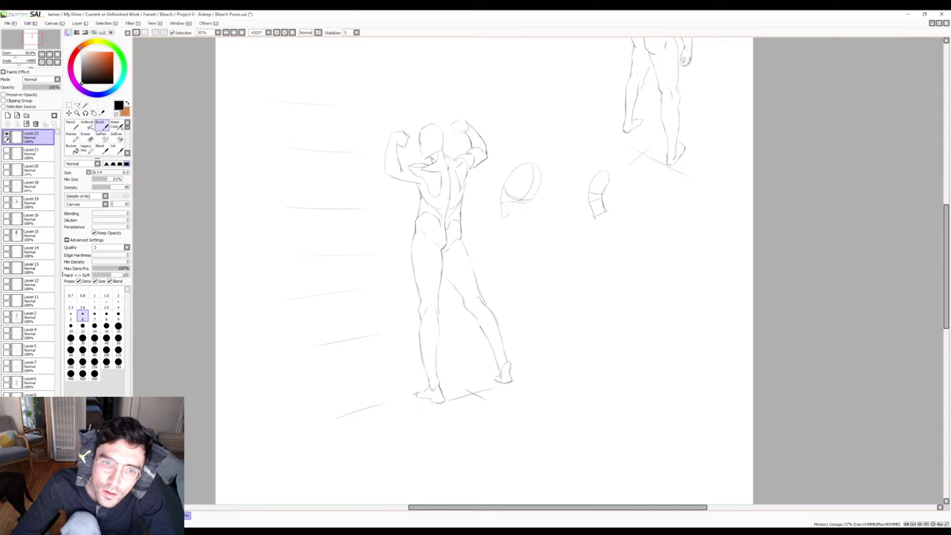
key(e)
key(b)
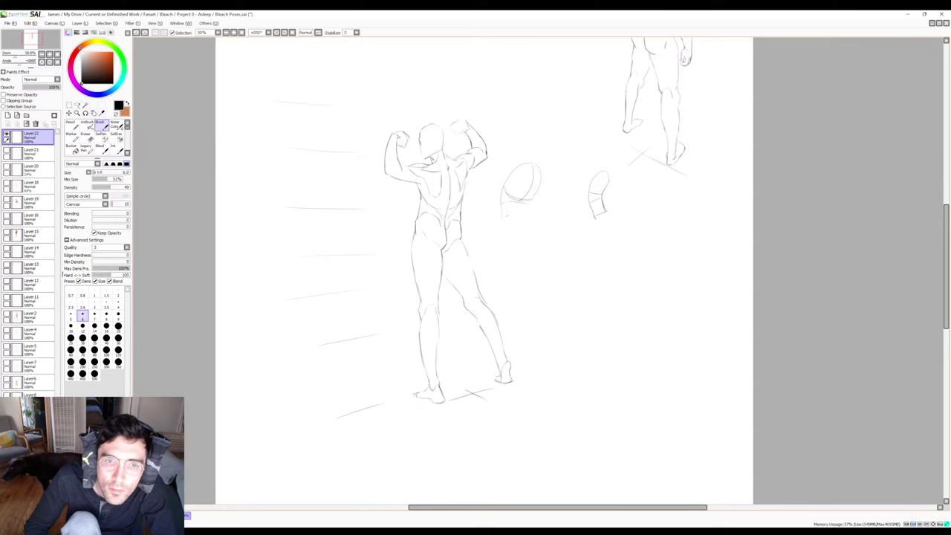
key(e)
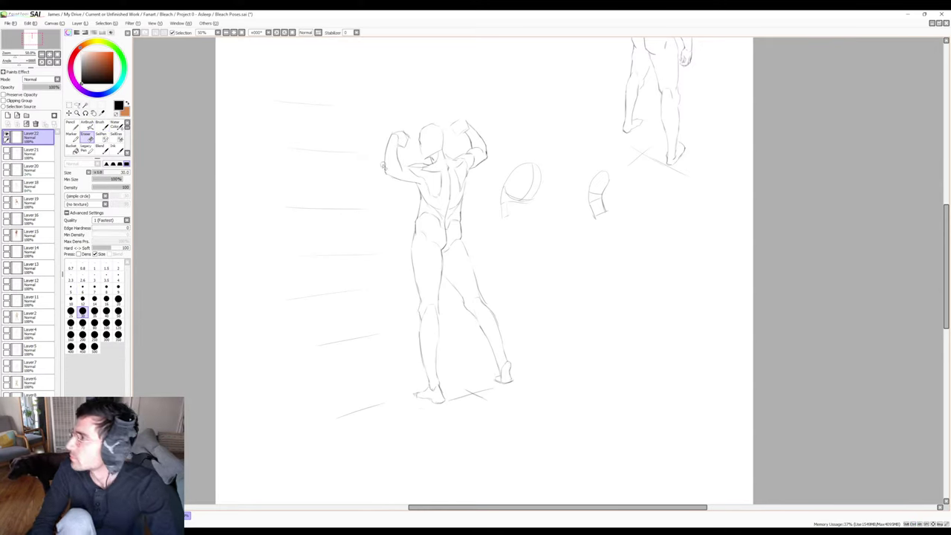
key(n)
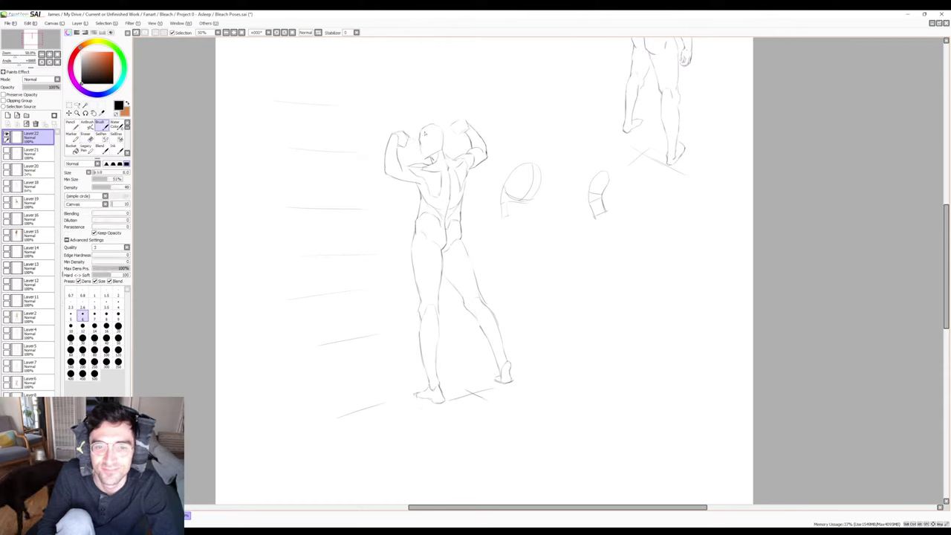
key(e)
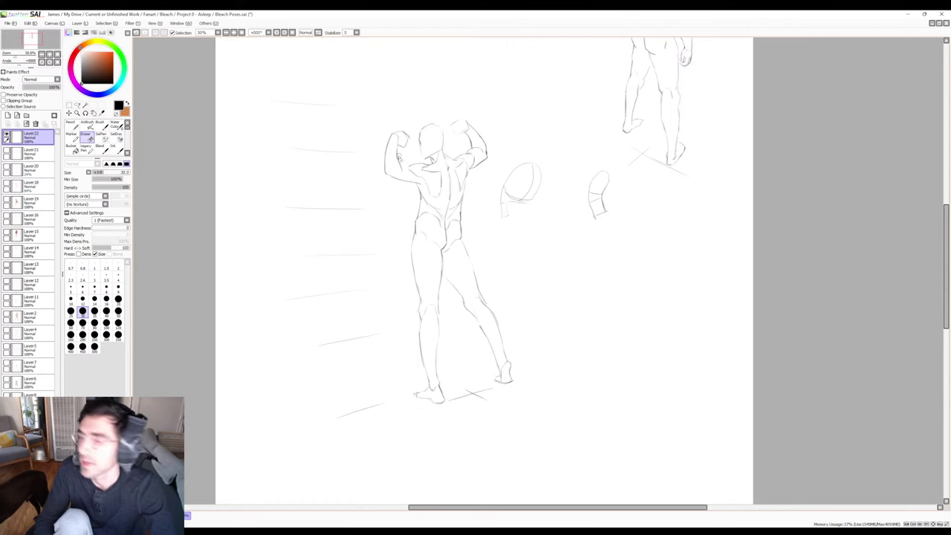
Rework the upper contour of the left upper arm where it meets the shoulder, erasing overlapping lines.
key(b)
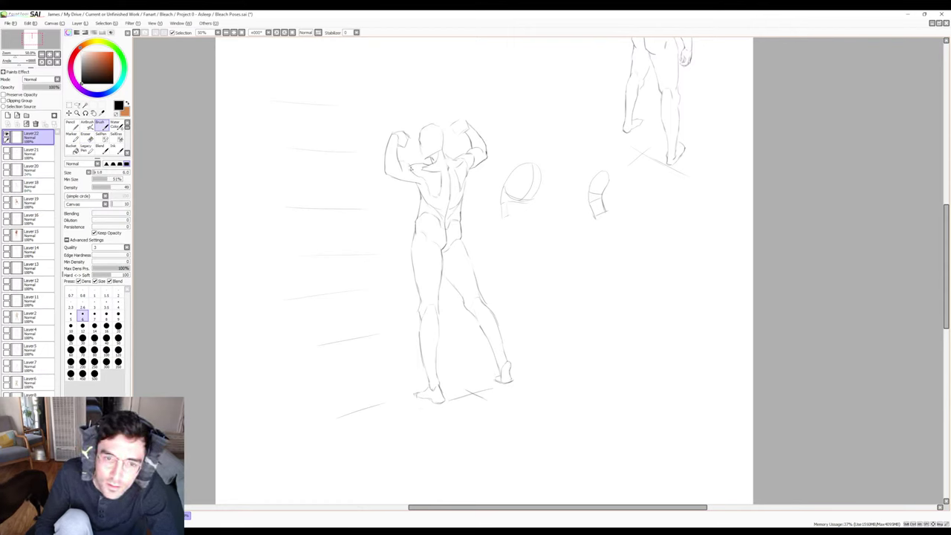
key(e)
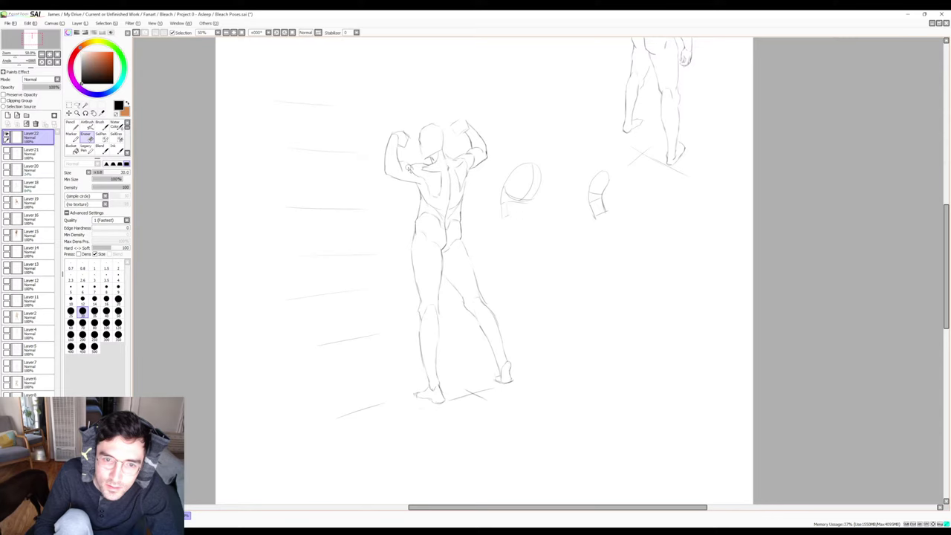
key(b)
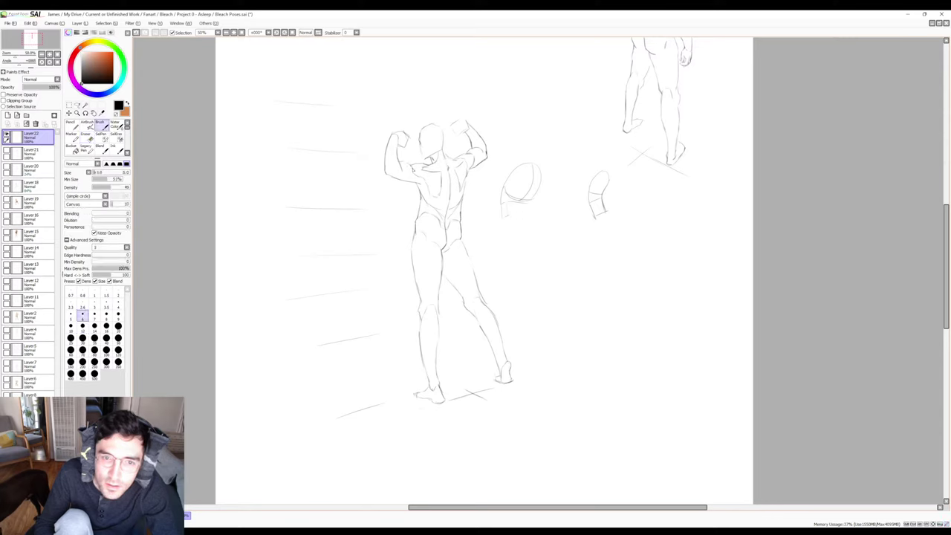
key(e)
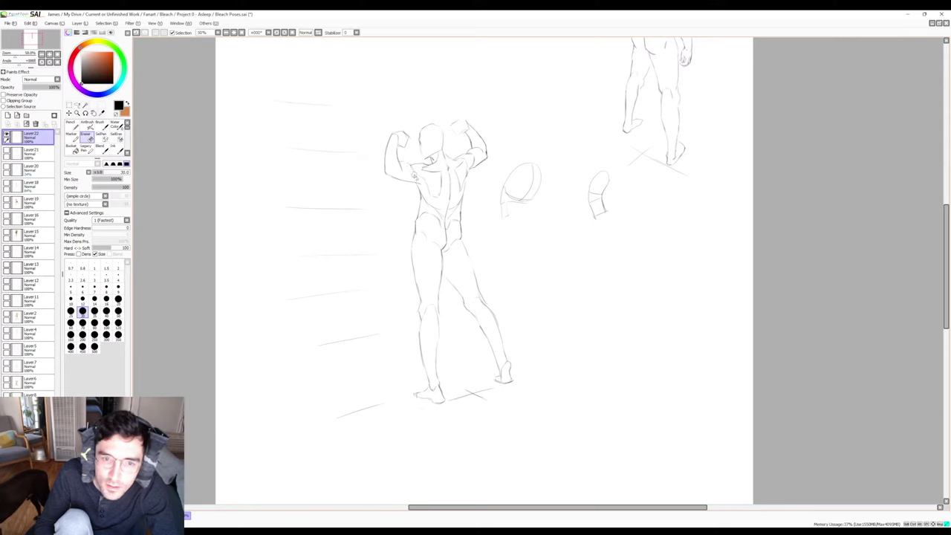
key(b)
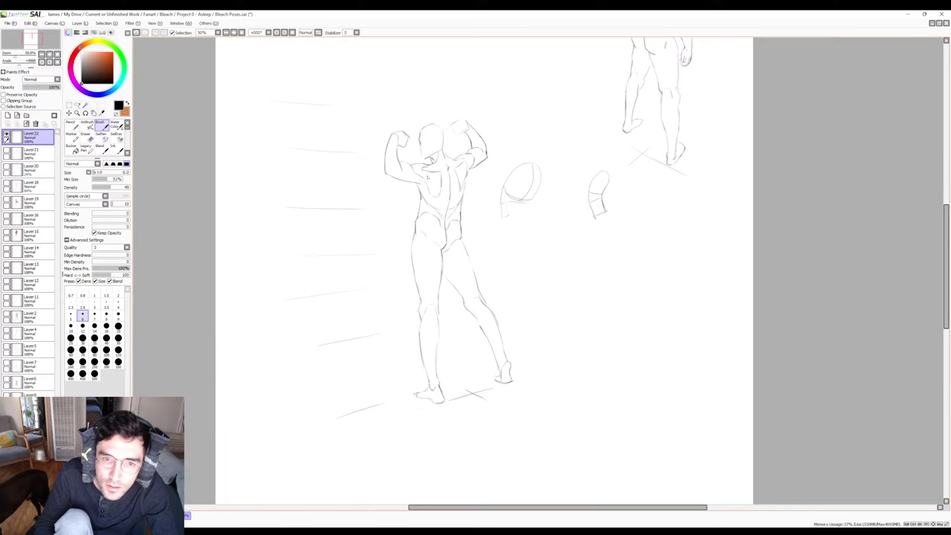
Refine the muscle lines of the left rear shoulder above the shoulder blade, erasing stray marks.
key(e)
key(b)
key(e)
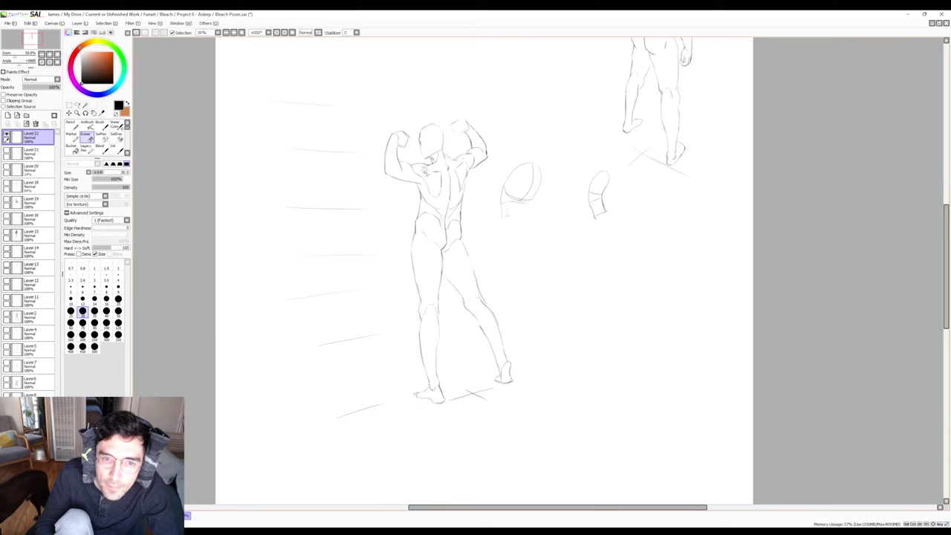
key(b)
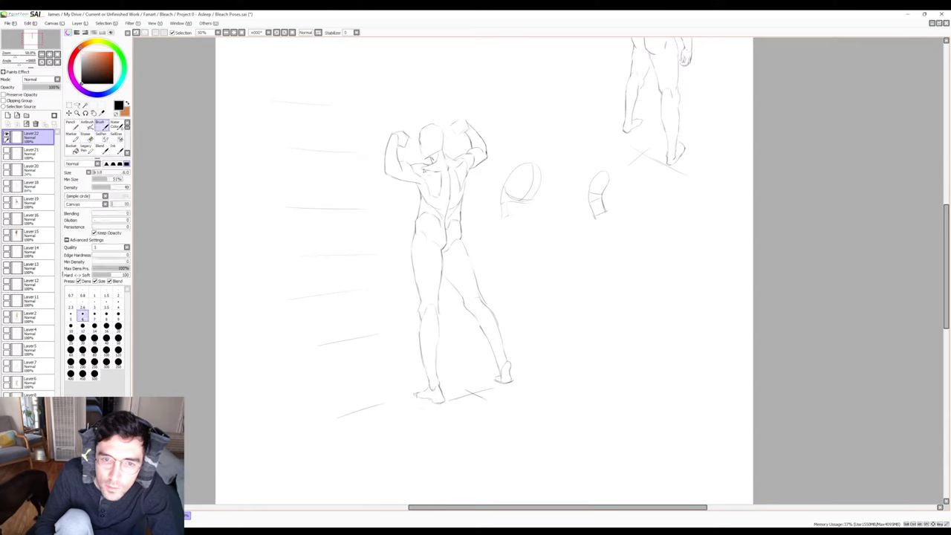
key(e)
Erase and redraw the curved shoulder blade and back muscle lines on the left side of the back.
key(b)
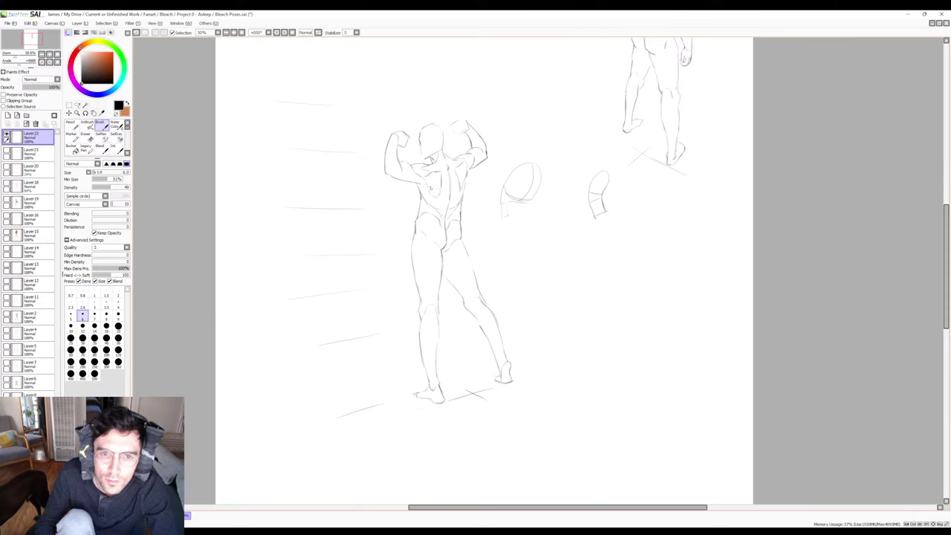
key(e)
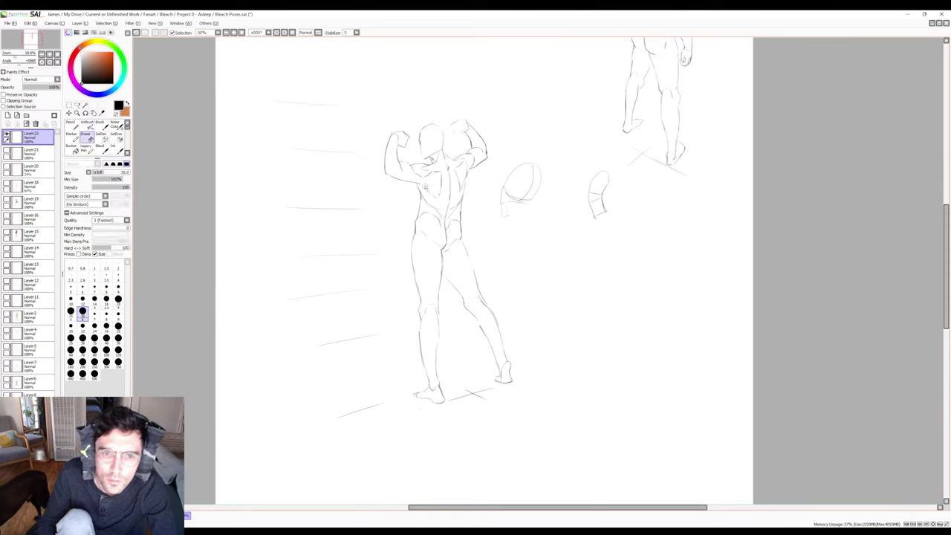
key(b)
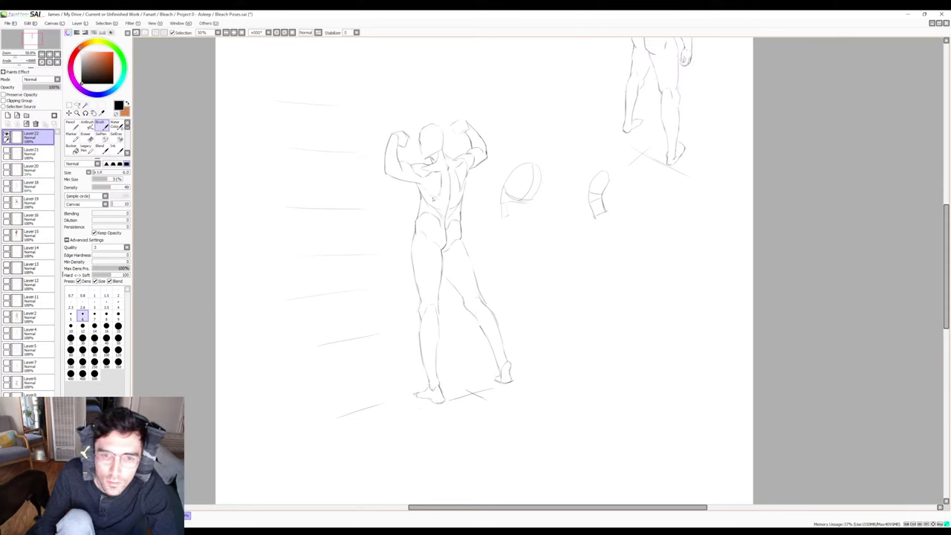
key(e)
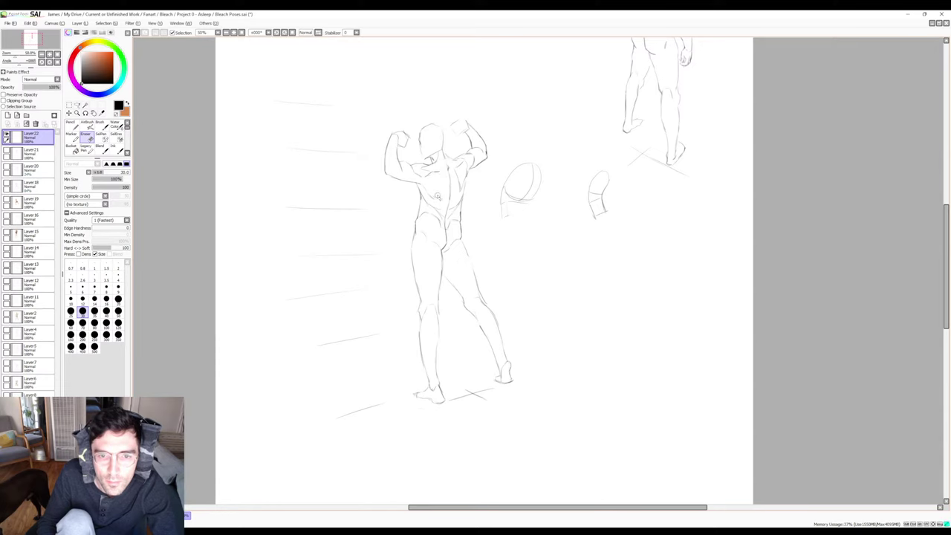
key(b)
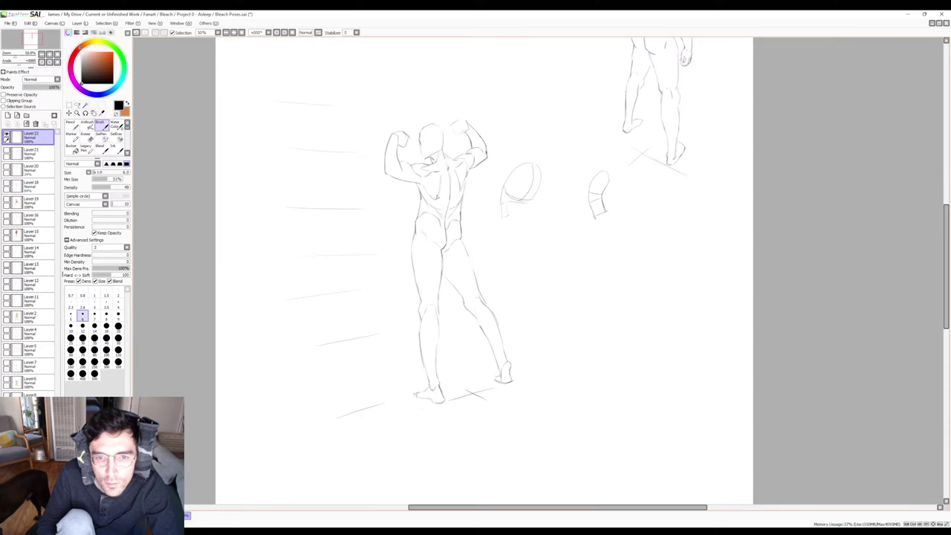
key(e)
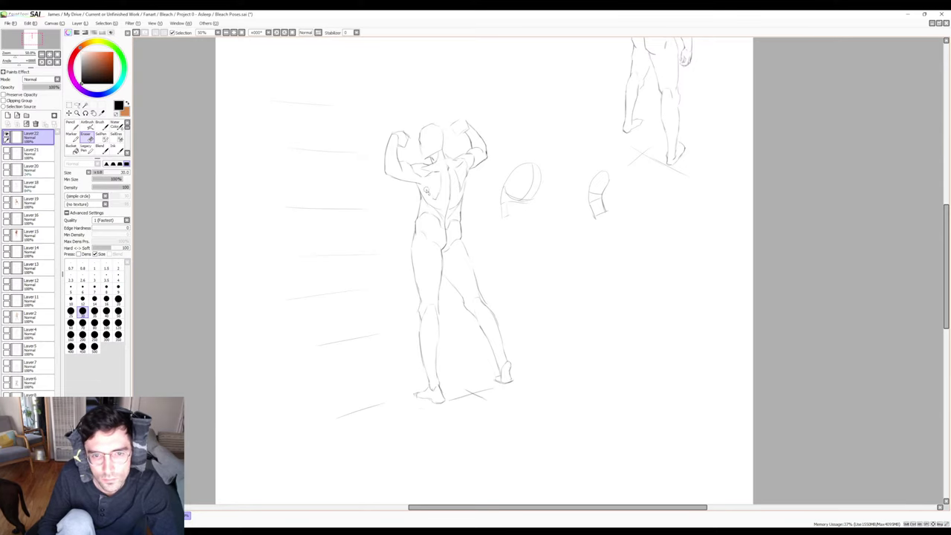
key(b)
key(e)
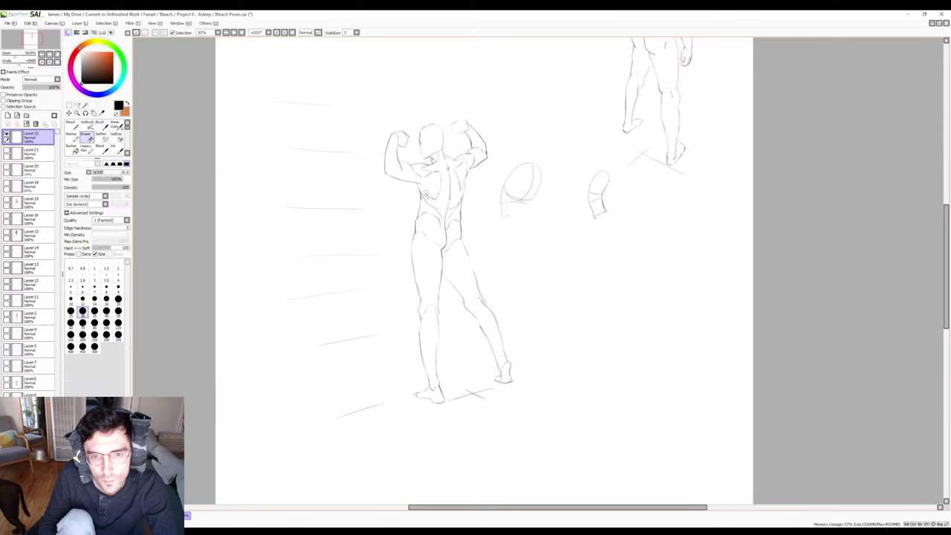
key(b)
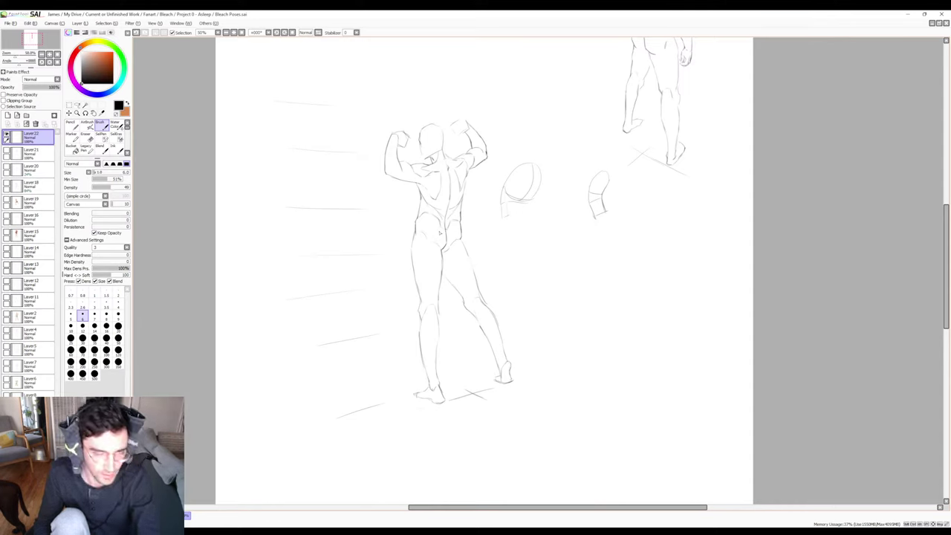
Clean up the left upper arm's lines near the armpit and rework the outline of the left fist.
key(e)
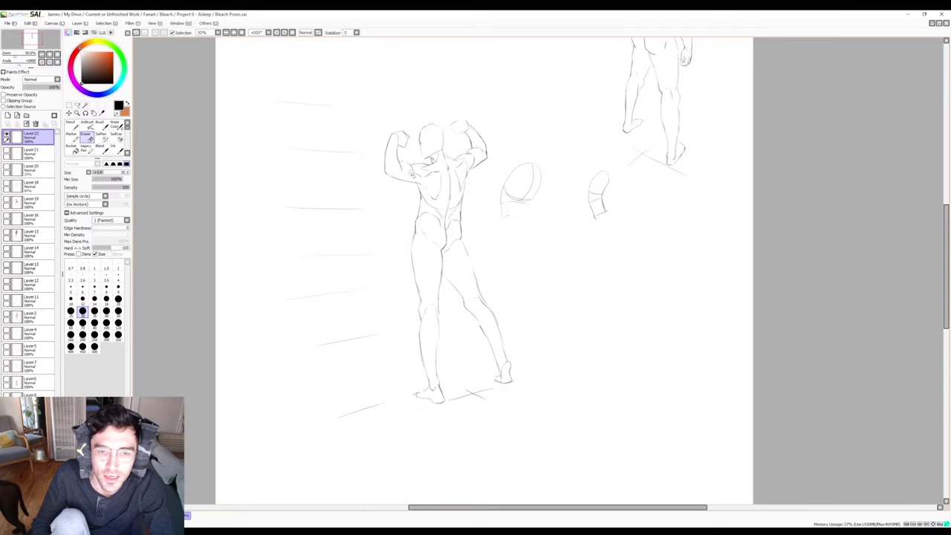
drag(408, 172, 411, 174)
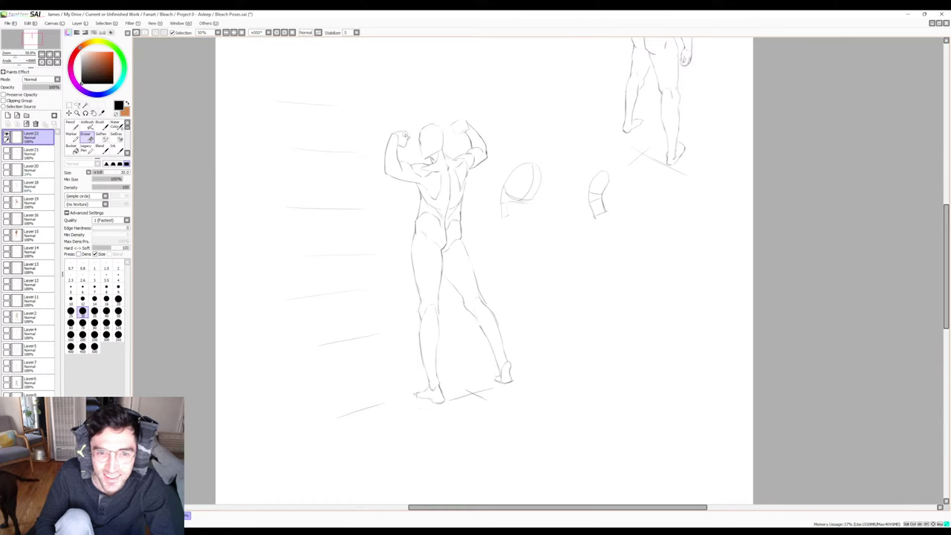
key(b)
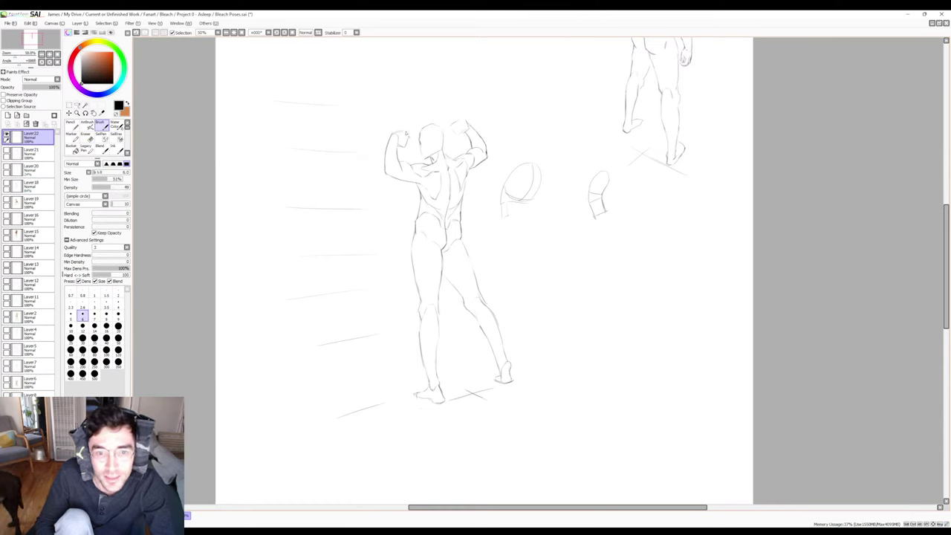
drag(401, 141, 409, 132)
key(ctrl+z)
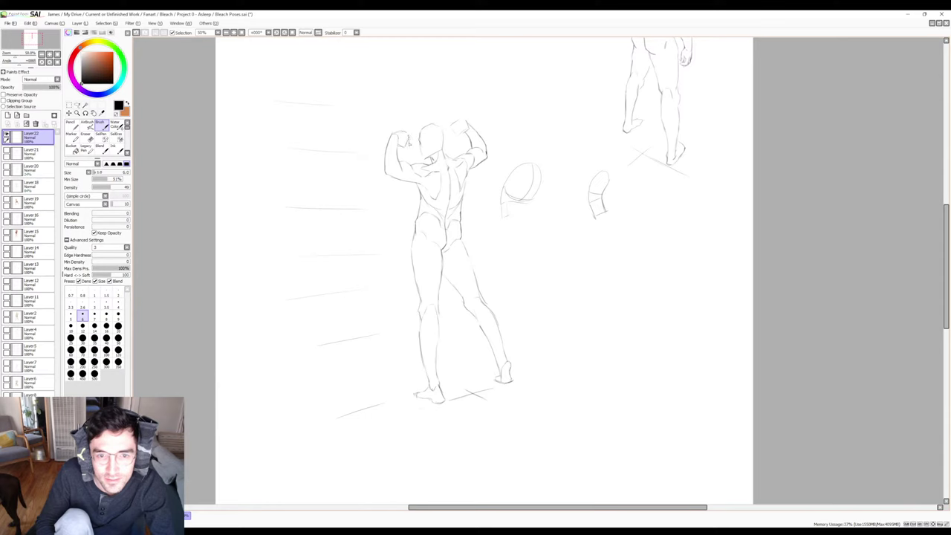
Erase the oval and foot-shaped construction sketches beside the flexing figure.
key(e)
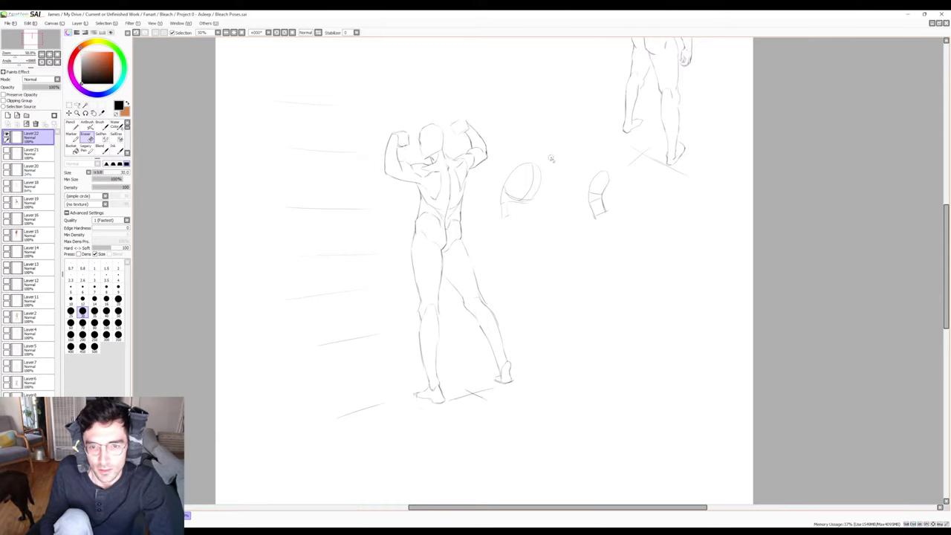
drag(514, 170, 507, 198)
mouse_move(519, 158)
mouse_down()
mouse_move(515, 198)
mouse_move(541, 158)
mouse_move(530, 197)
mouse_move(546, 173)
mouse_move(530, 194)
mouse_up()
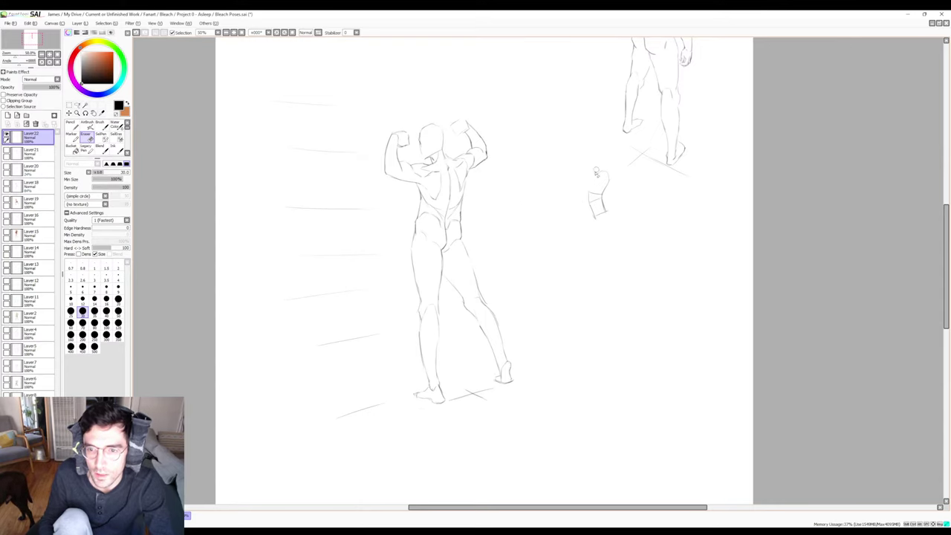
mouse_move(594, 180)
mouse_down()
mouse_move(585, 219)
mouse_move(609, 185)
mouse_move(615, 217)
mouse_up()
Touch up the thigh and knee contours of the extended leg with the canvas view mirrored, then restore the normal view.
scroll(614, 217, left, 3)
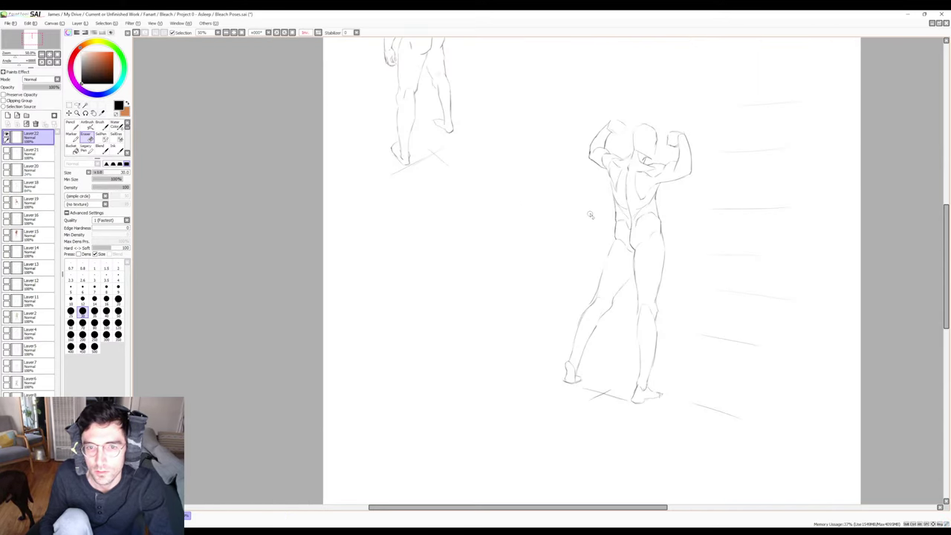
scroll(626, 275, right, 2)
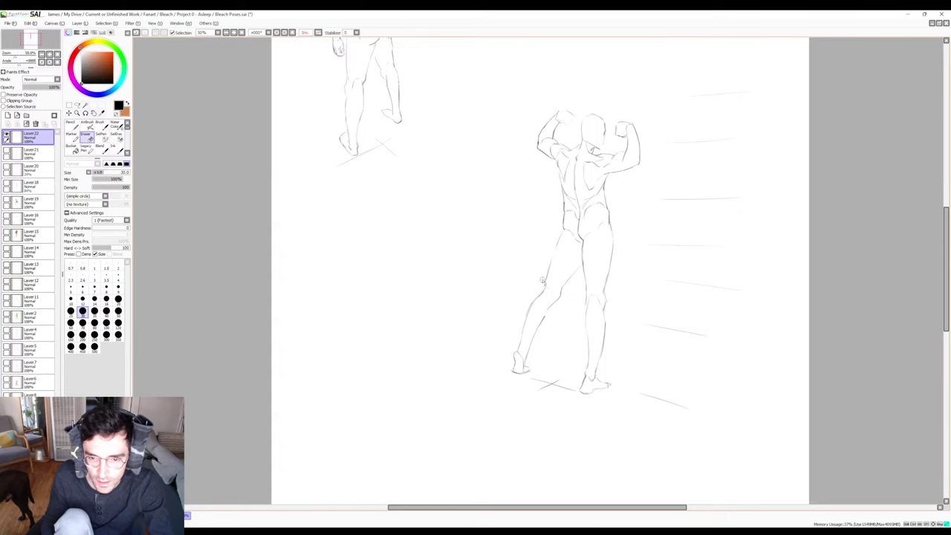
key(b)
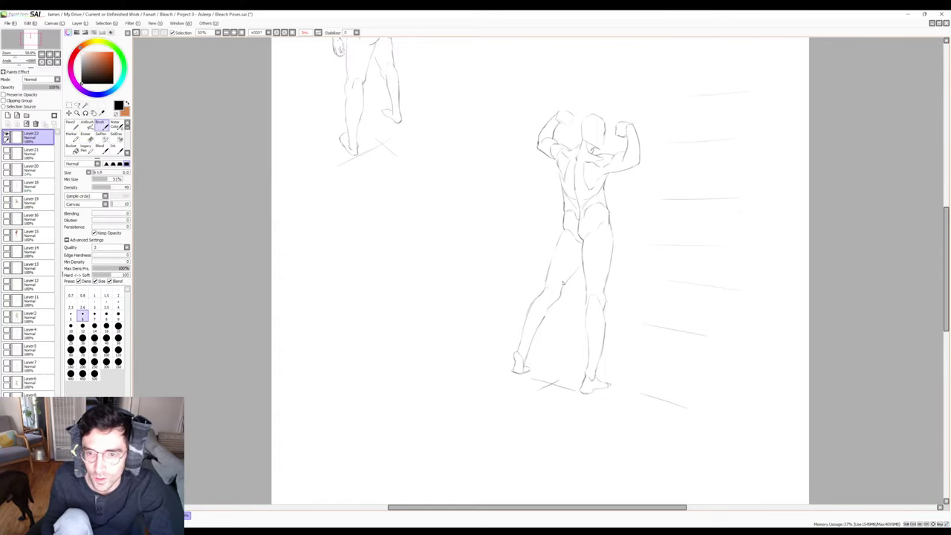
key(h)
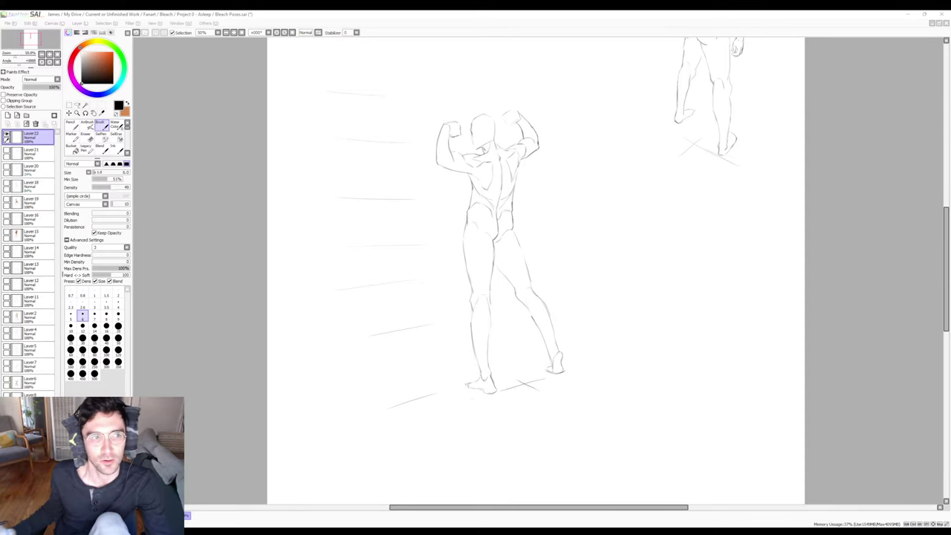
Redraw the underside contour of the left upper arm near the elbow, erasing the excess line.
click(251, 92)
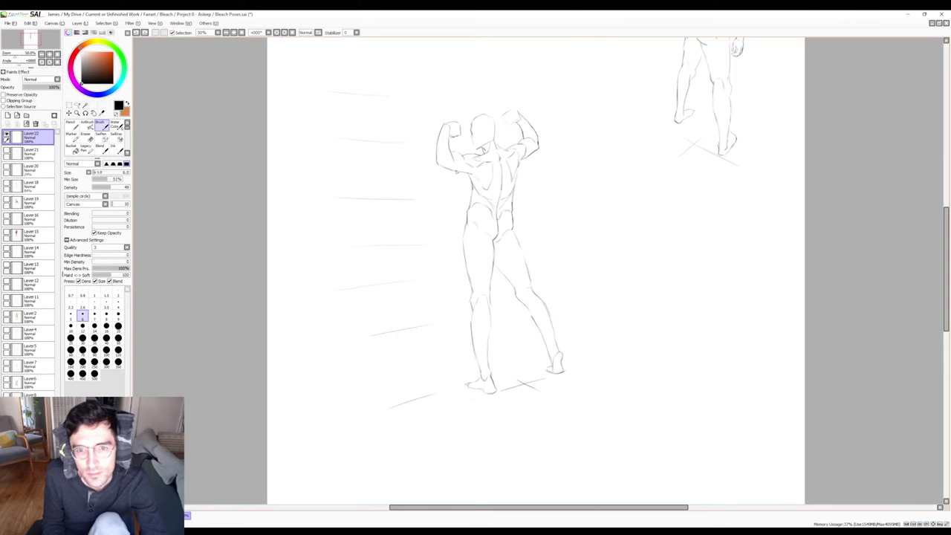
key(e)
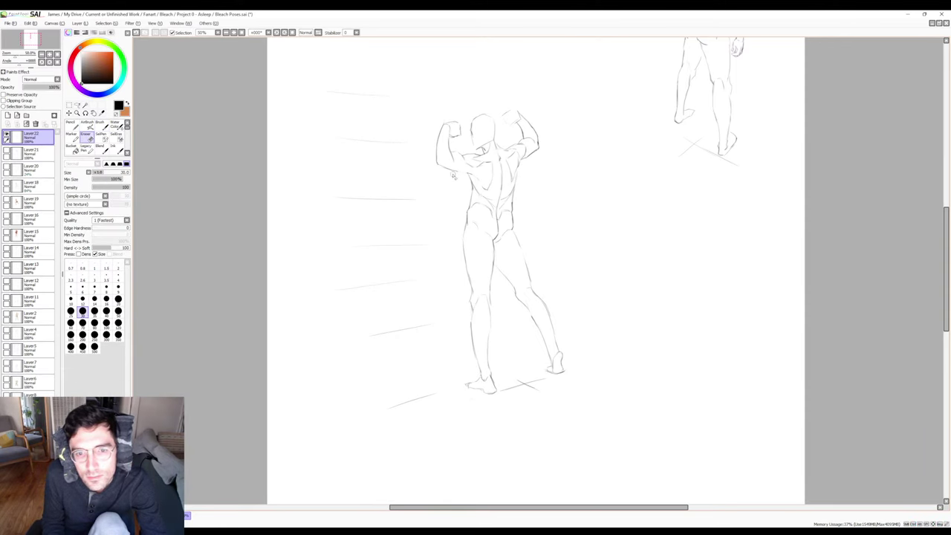
key(b)
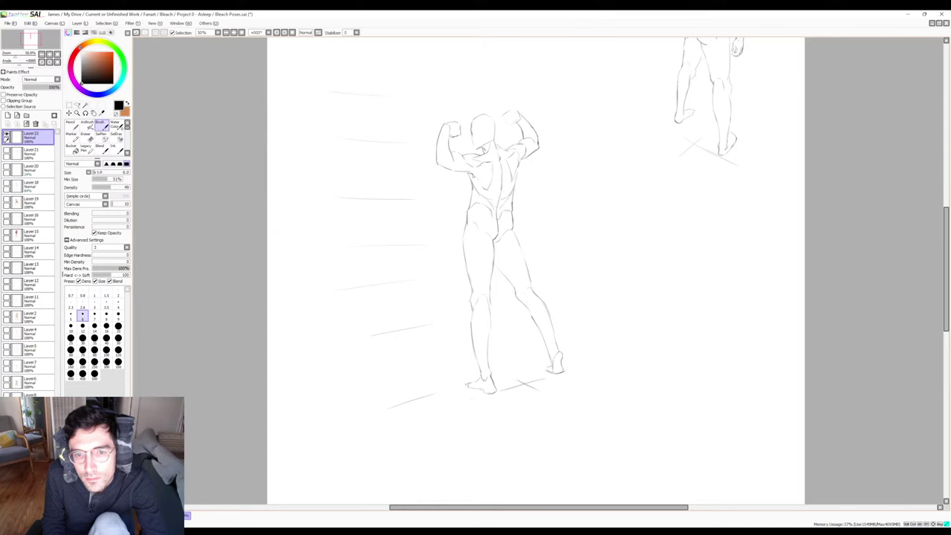
Refine the back's side contours below both armpits, erasing stray lines, and check the figure's balance in a mirrored view.
key(e)
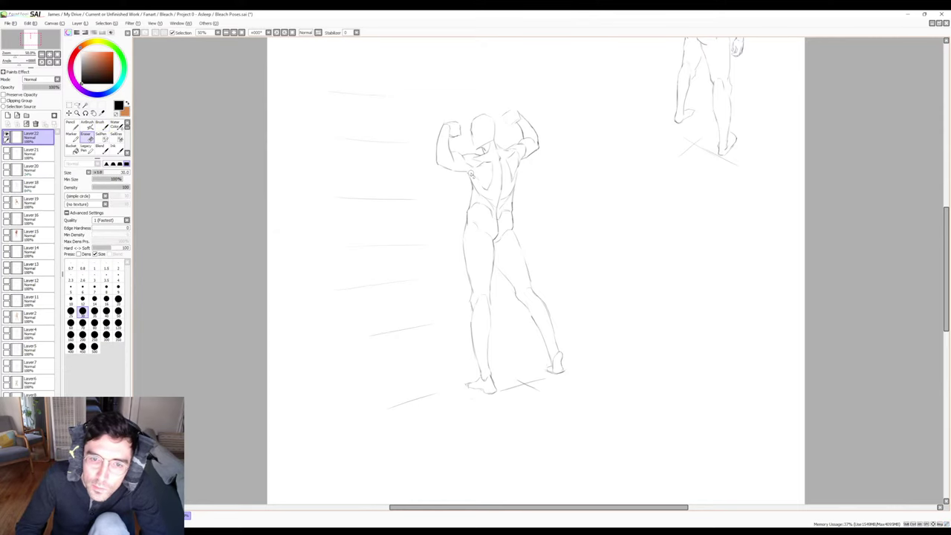
key(b)
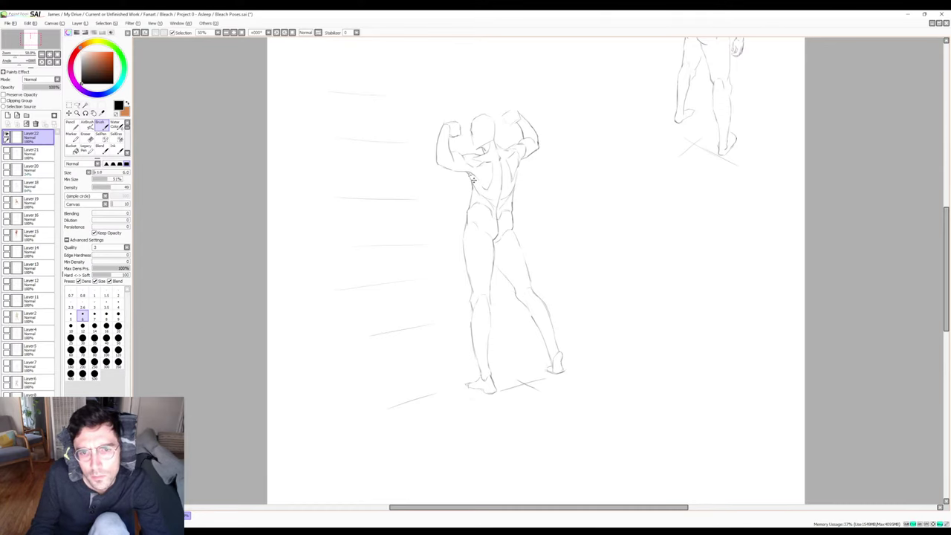
key(e)
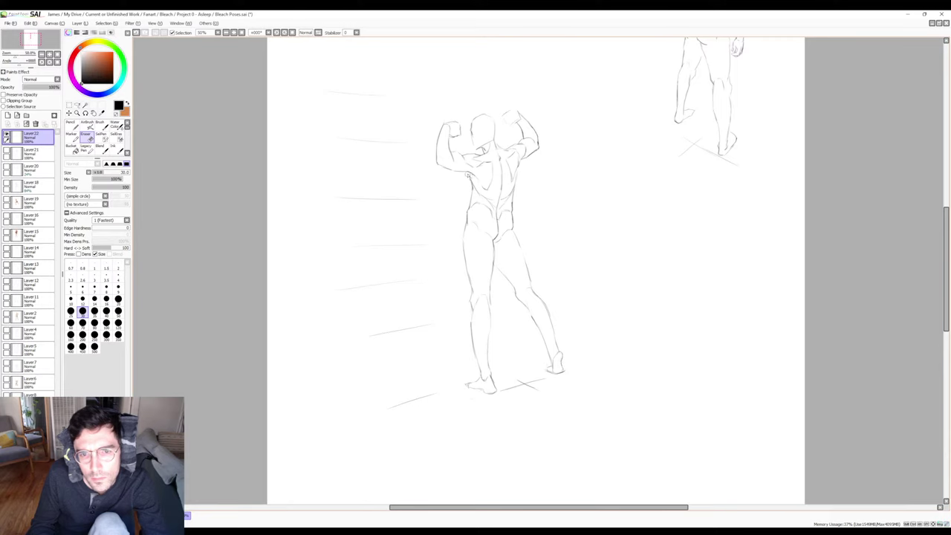
key(b)
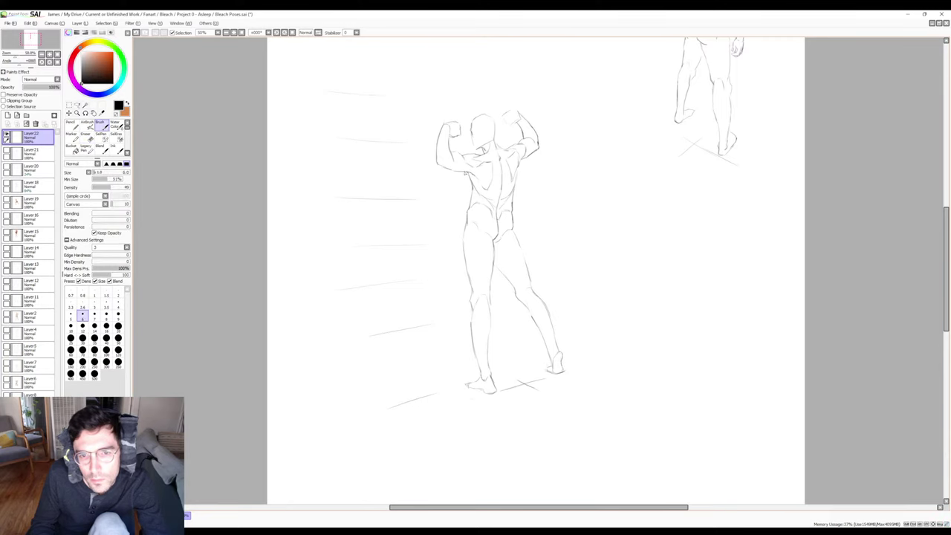
key(e)
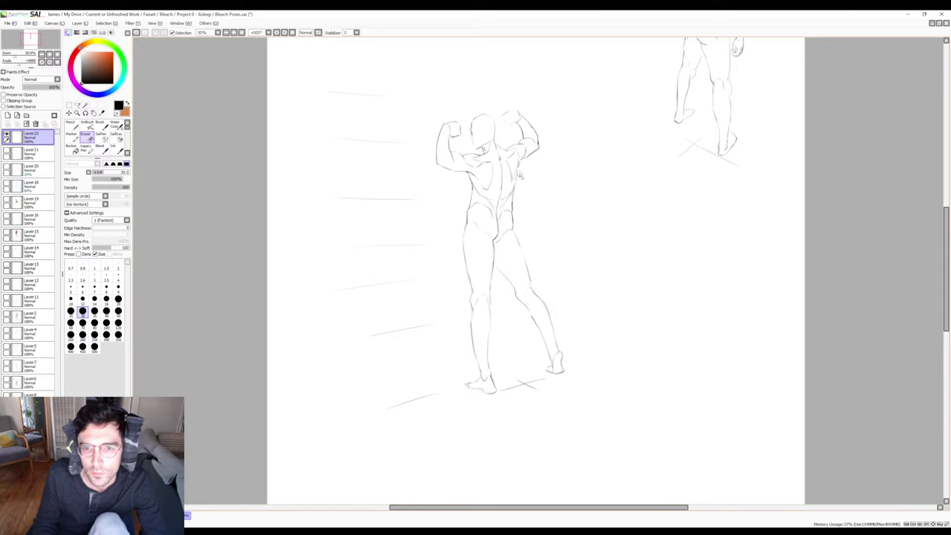
key(b)
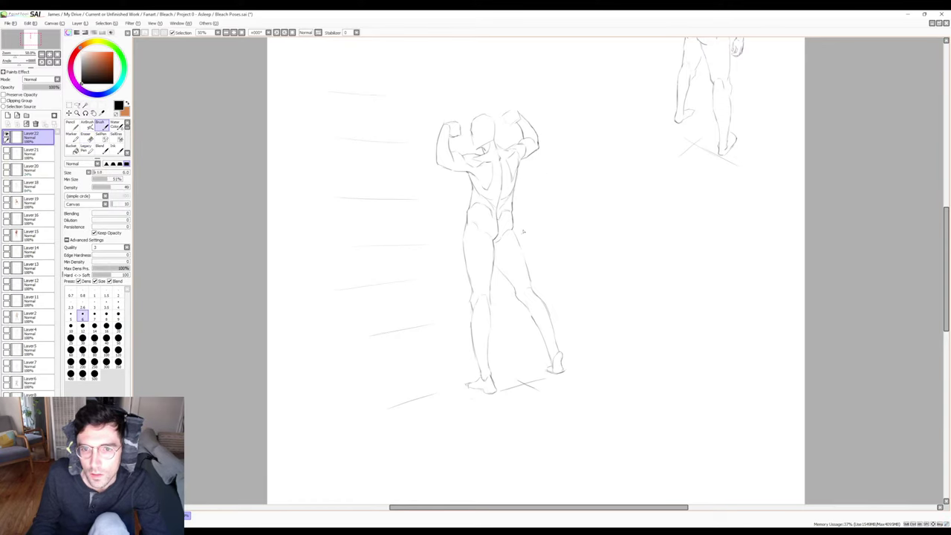
key(h)
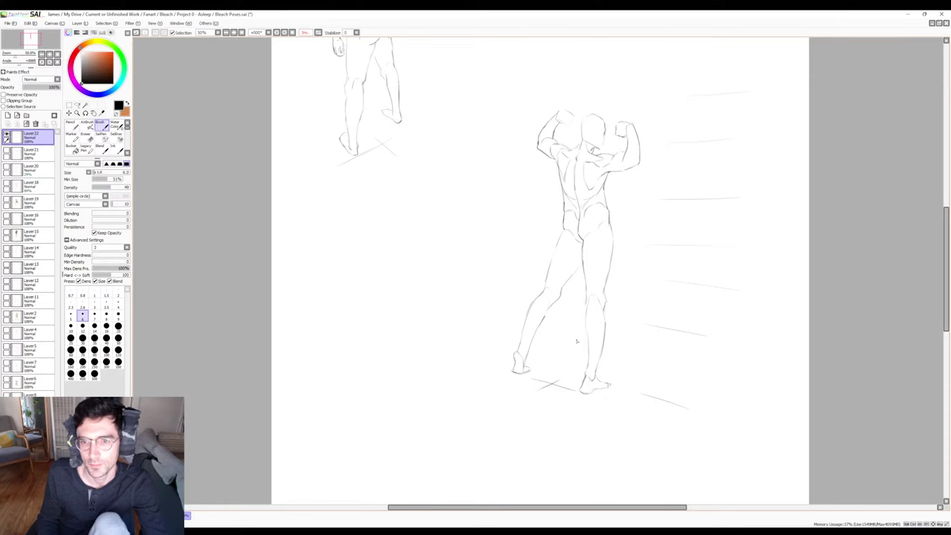
key(h)
Erase the rough lines inside the head and sketch the face turned to look over the left shoulder, with jaw and ear.
key(e)
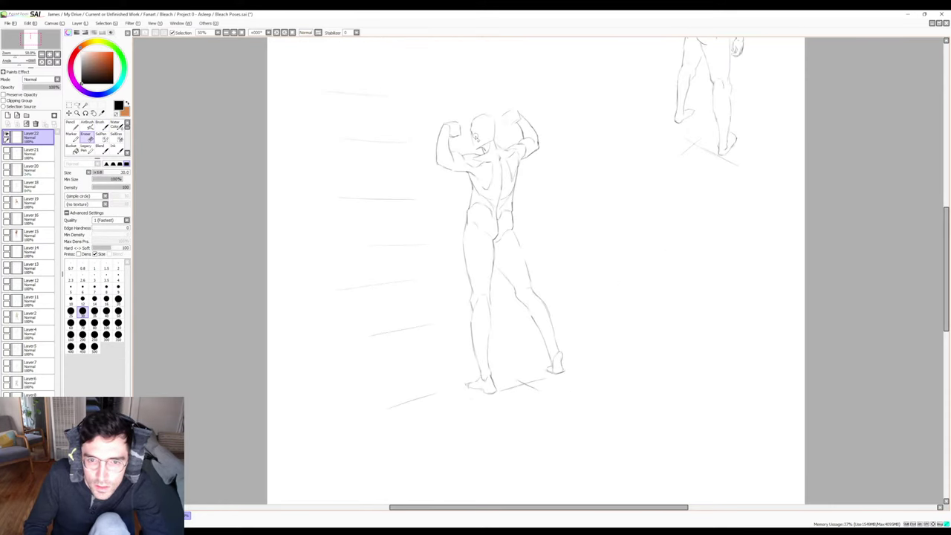
key(b)
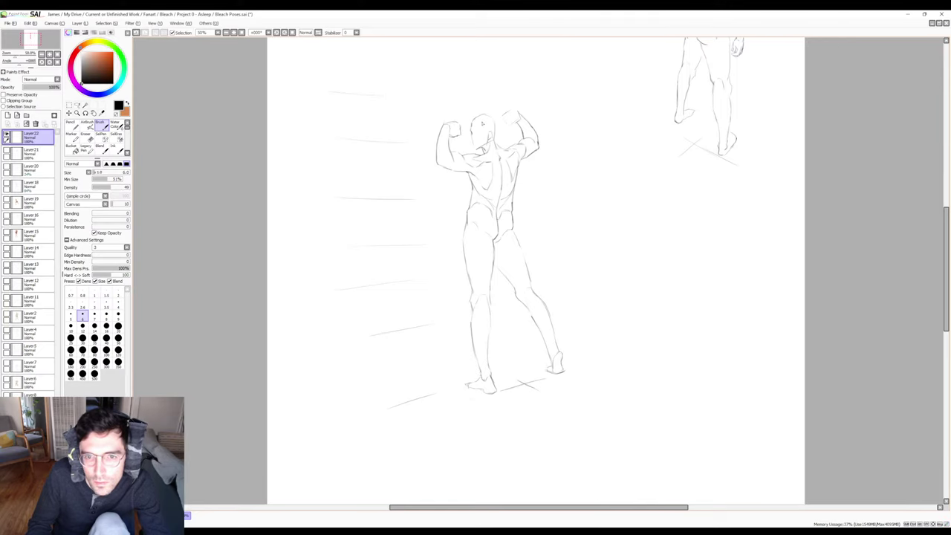
drag(489, 135, 476, 145)
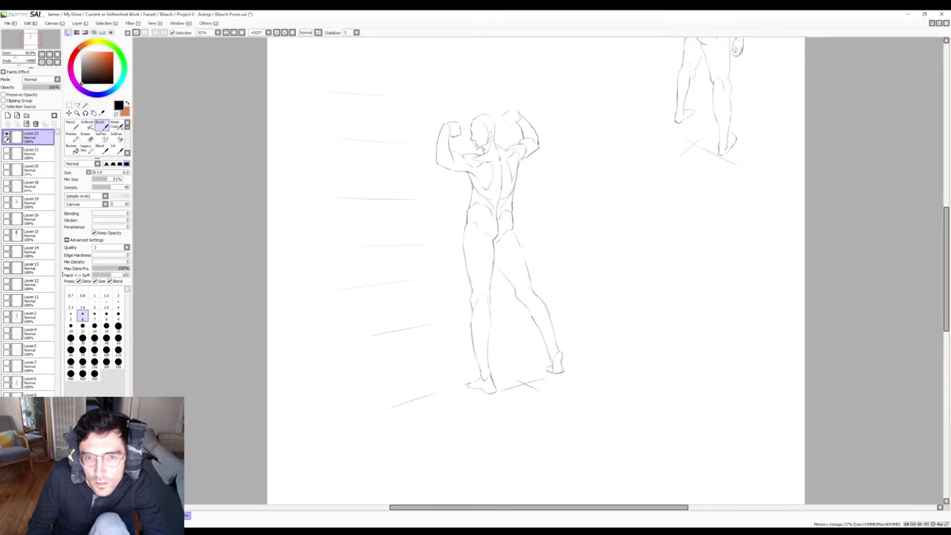
key(e)
key(b)
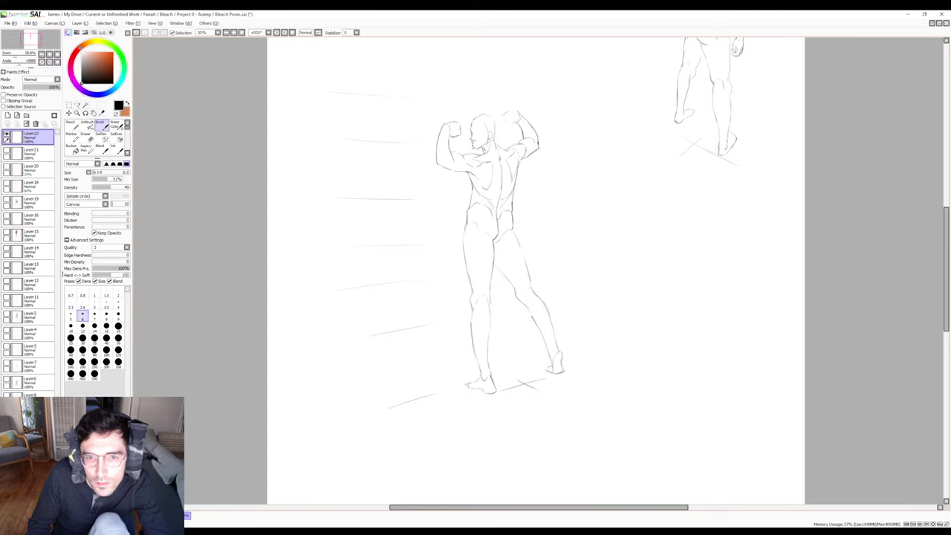
Rework the nose, mouth and chin contour of the turned face, erasing and redrawing the profile lines.
key(e)
key(b)
key(e)
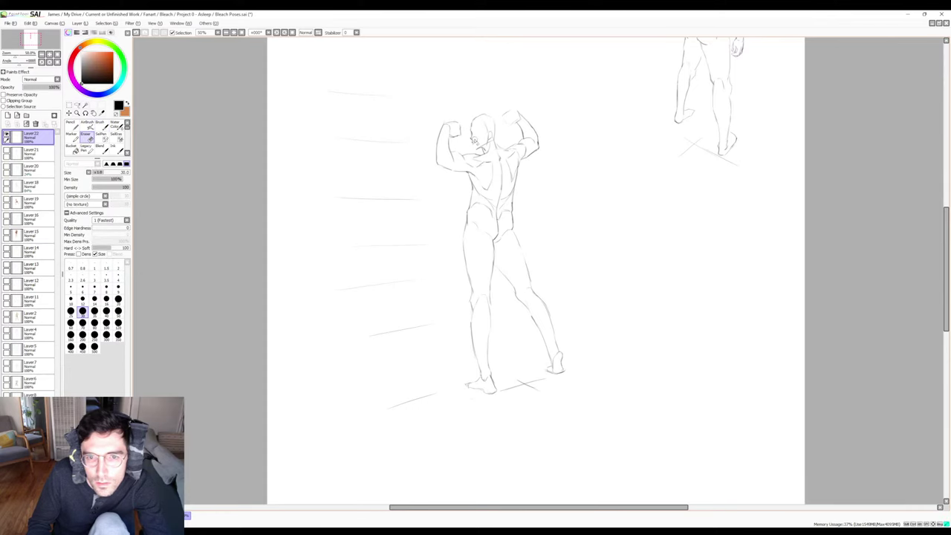
key(b)
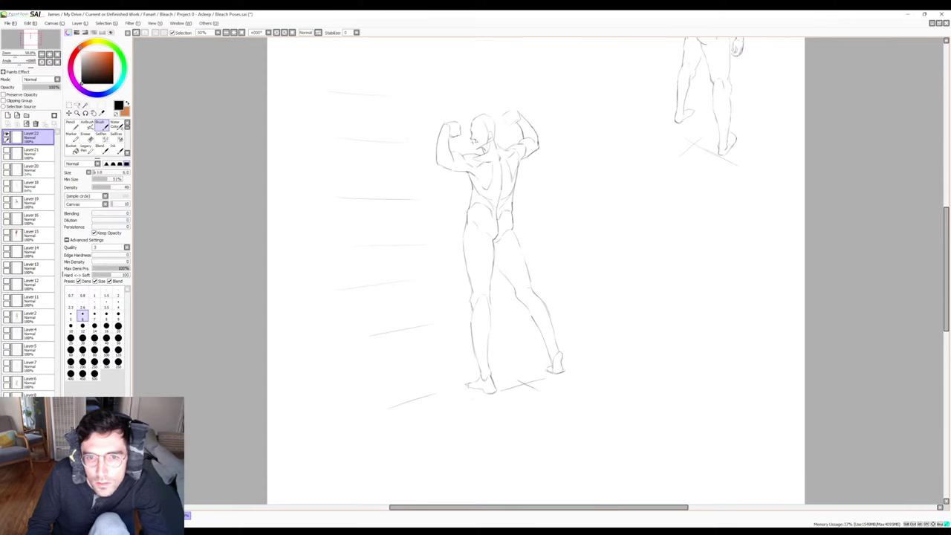
key(e)
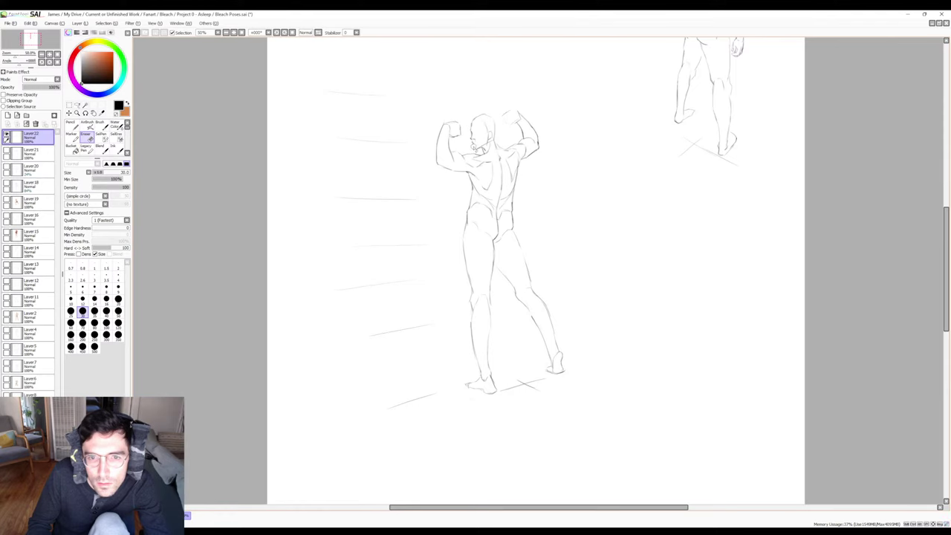
key(b)
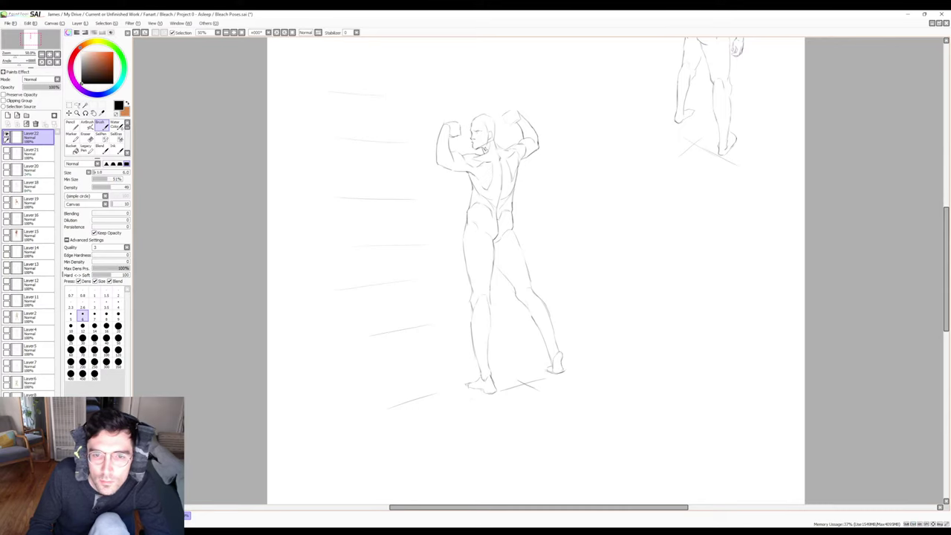
Clean up the neck and jaw lines below the ear and compare the head in a mirrored view.
key(e)
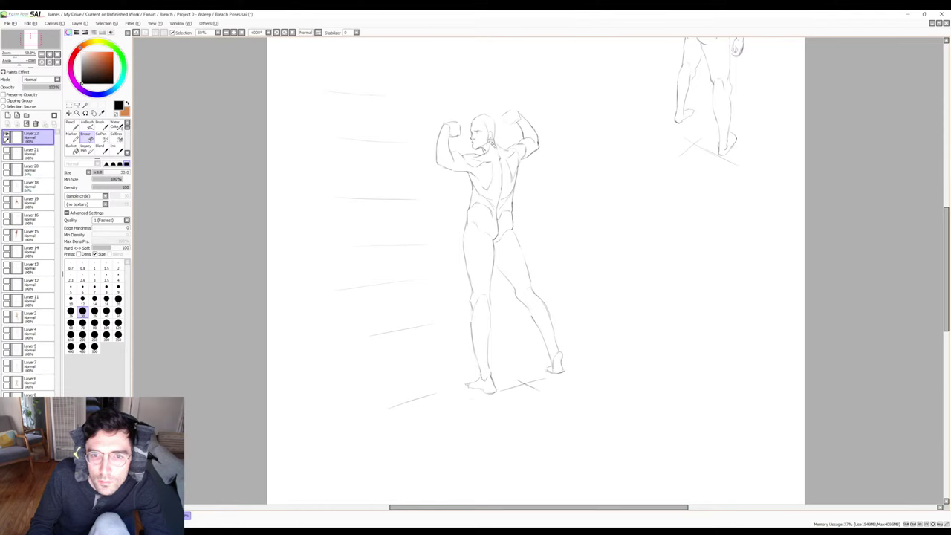
key(b)
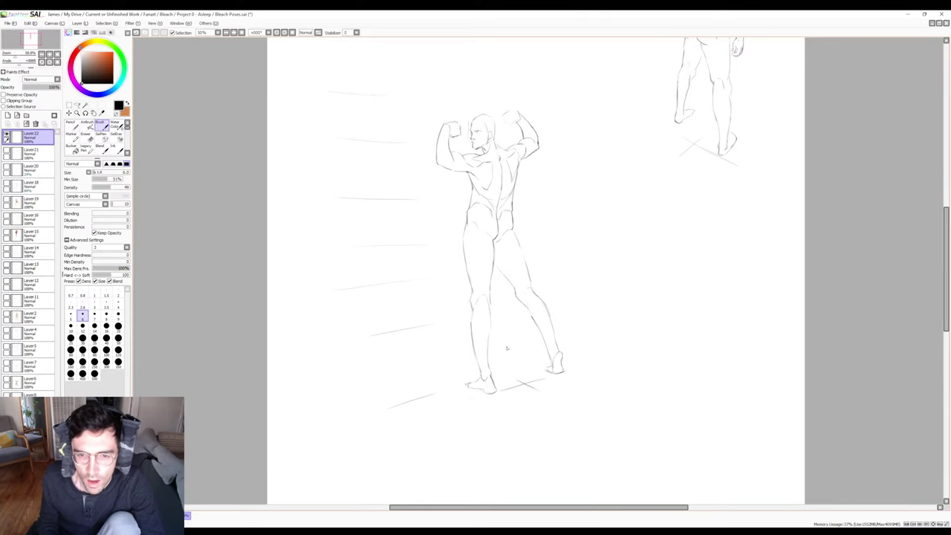
key(h)
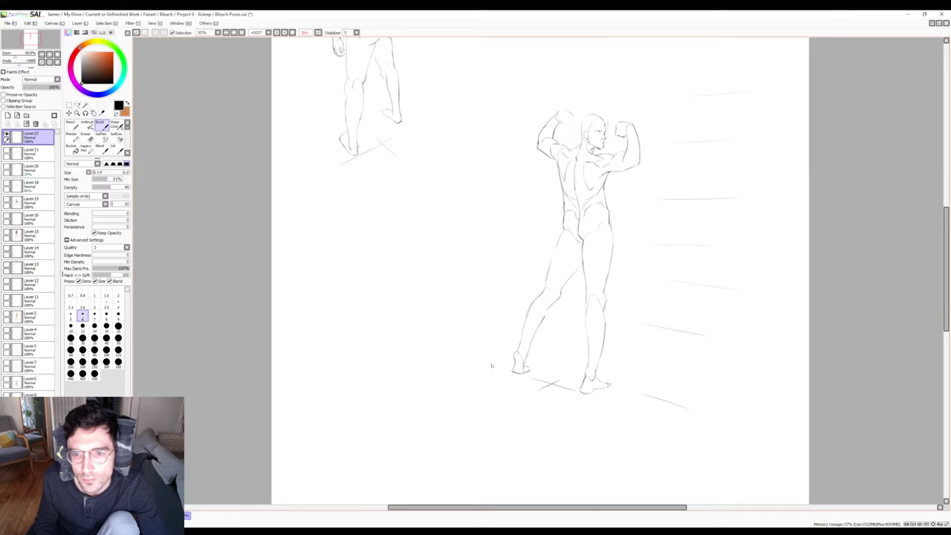
key(h)
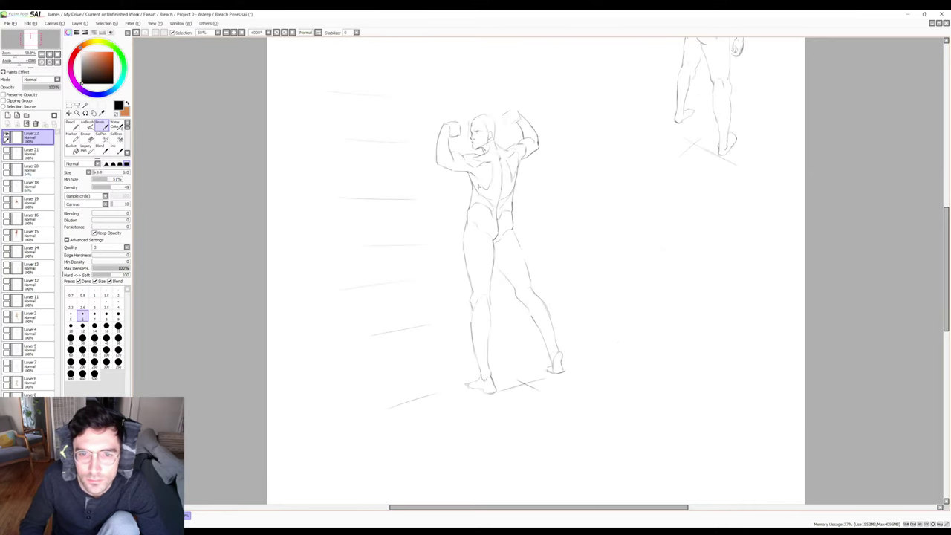
Touch up the lines near the right armpit and chin, and sketch the first hair strands over the forehead.
key(e)
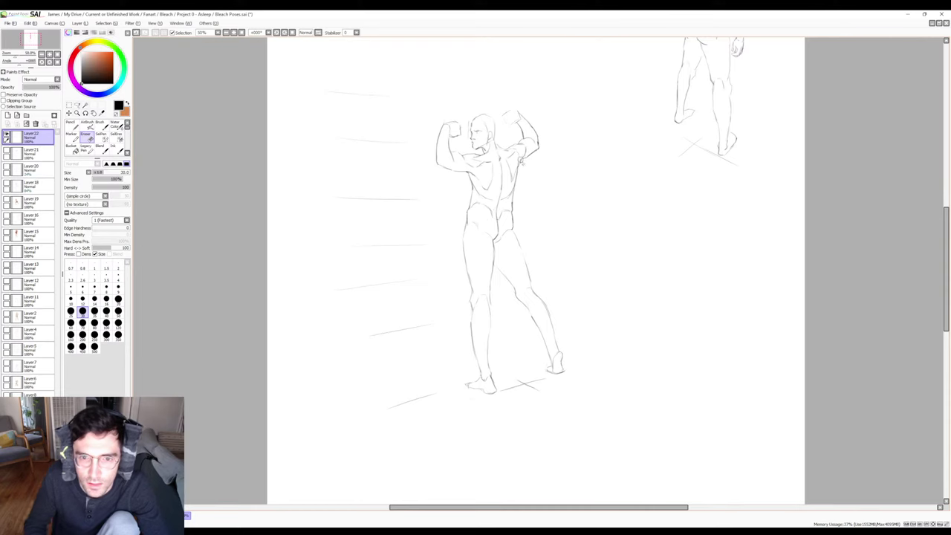
key(b)
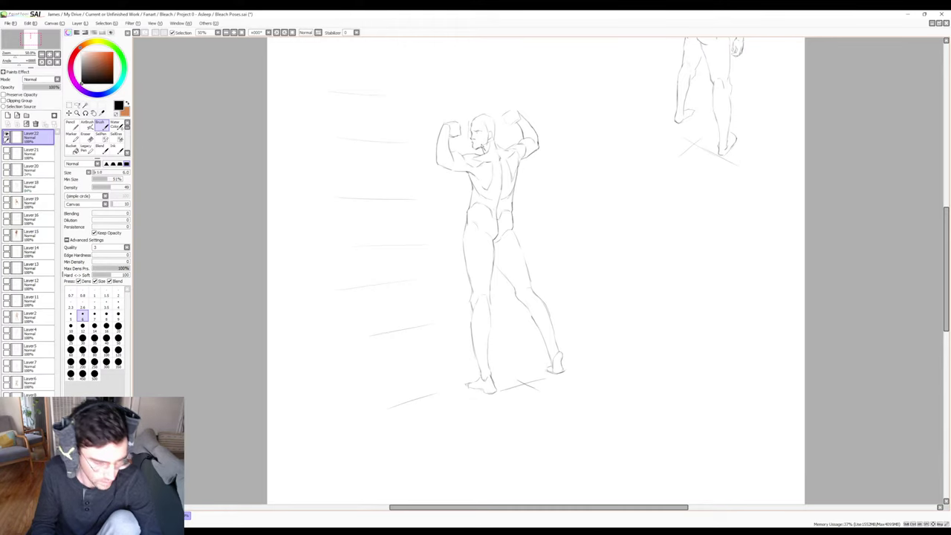
key(e)
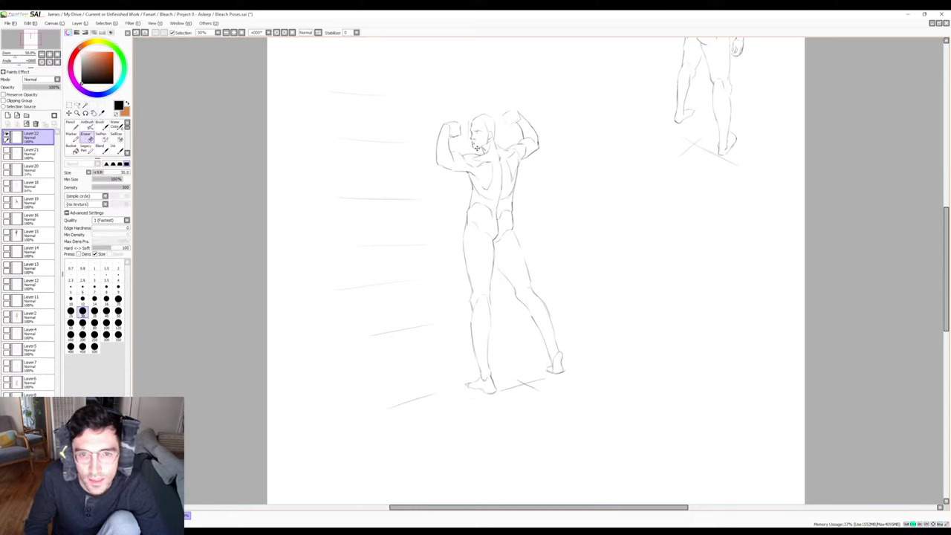
key(b)
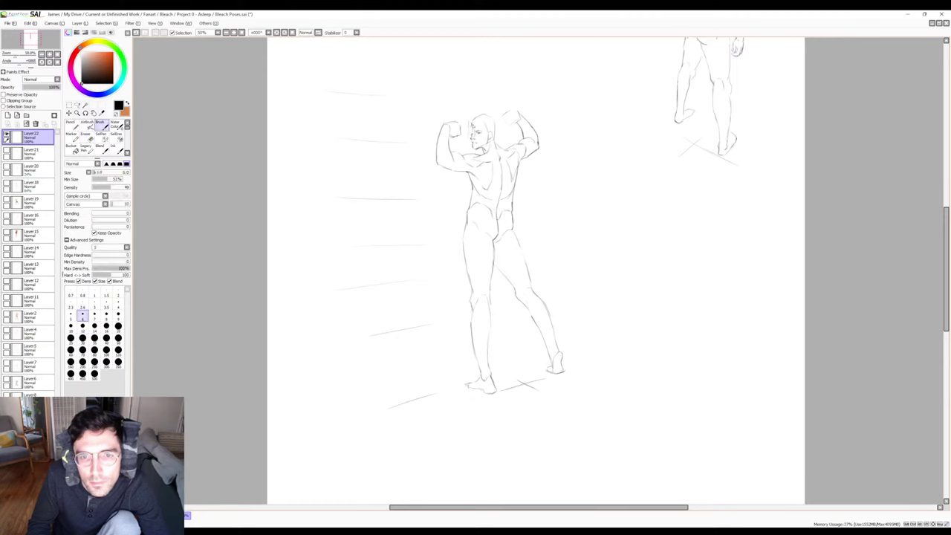
Redraw the hair along the crown and forehead, erasing the excess strands at the front of the head.
key(e)
key(b)
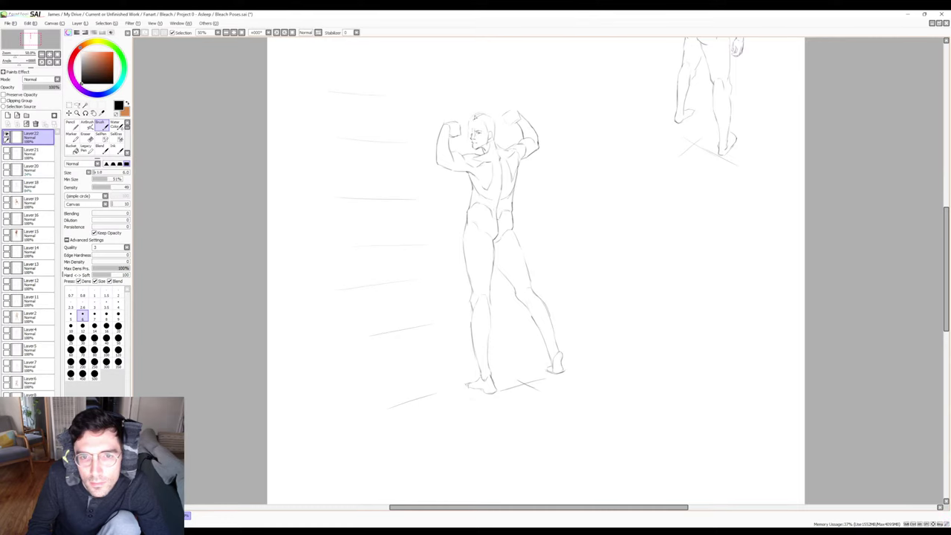
key(e)
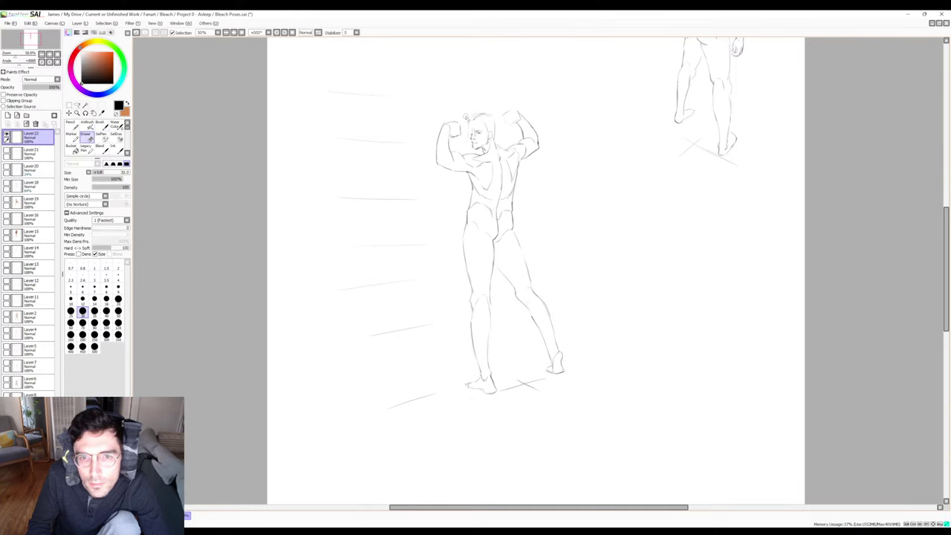
key(b)
key(e)
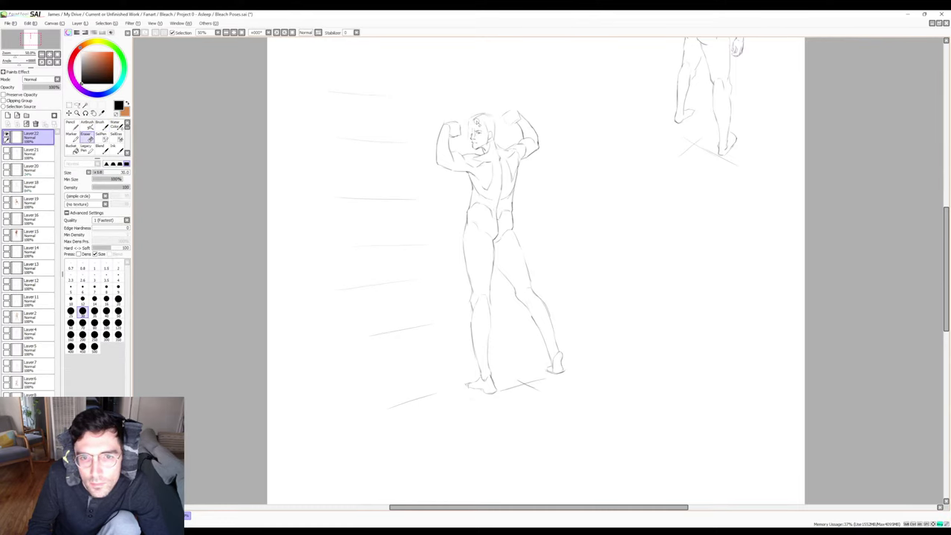
key(b)
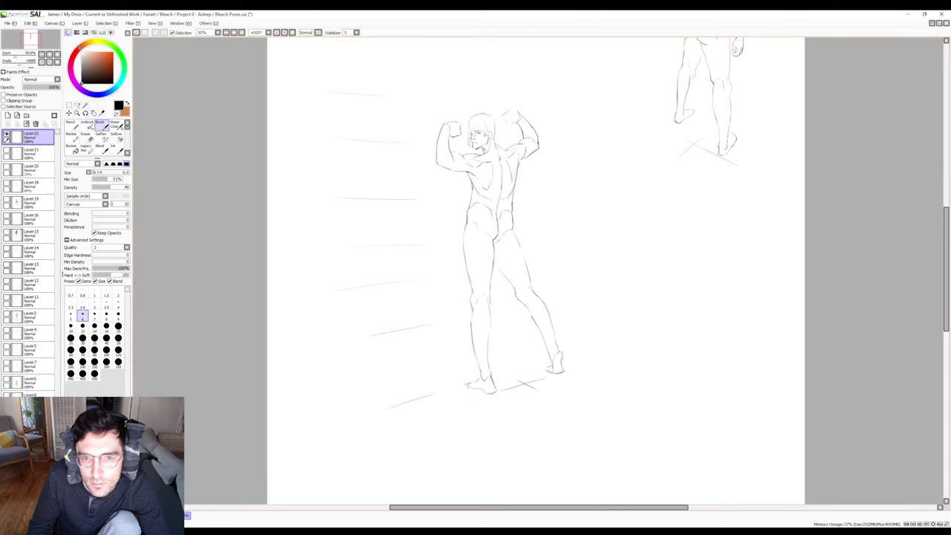
Adjust the jawline, cheek and mouth area of the turned face with alternating erasing and brush strokes.
key(e)
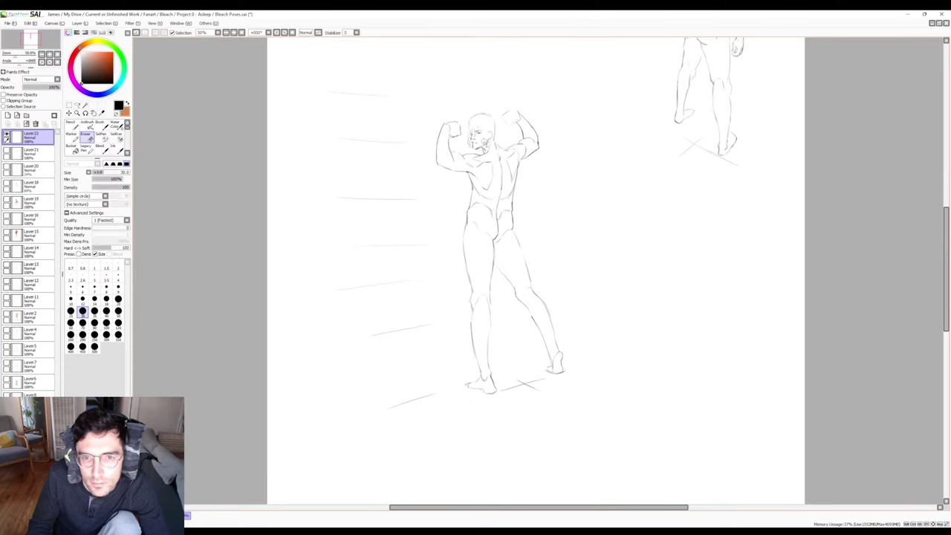
key(b)
key(e)
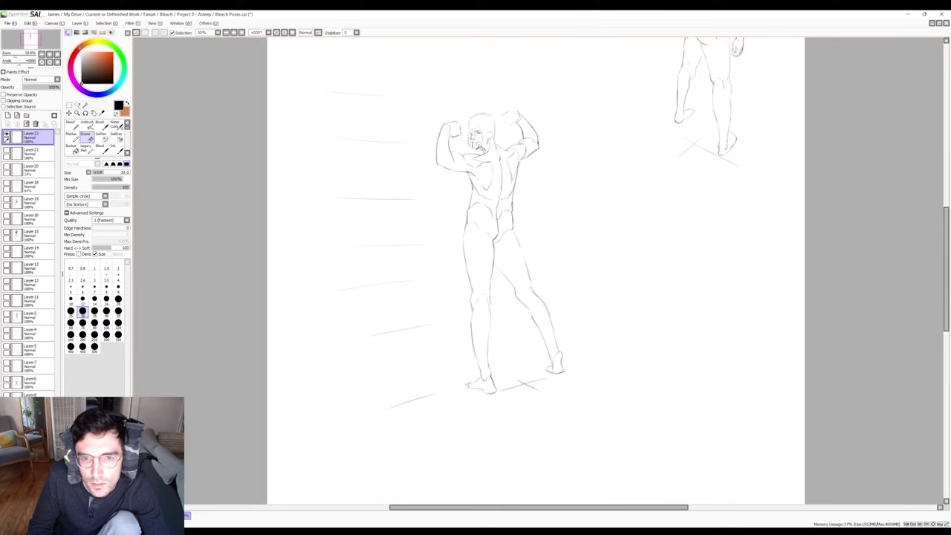
key(b)
key(e)
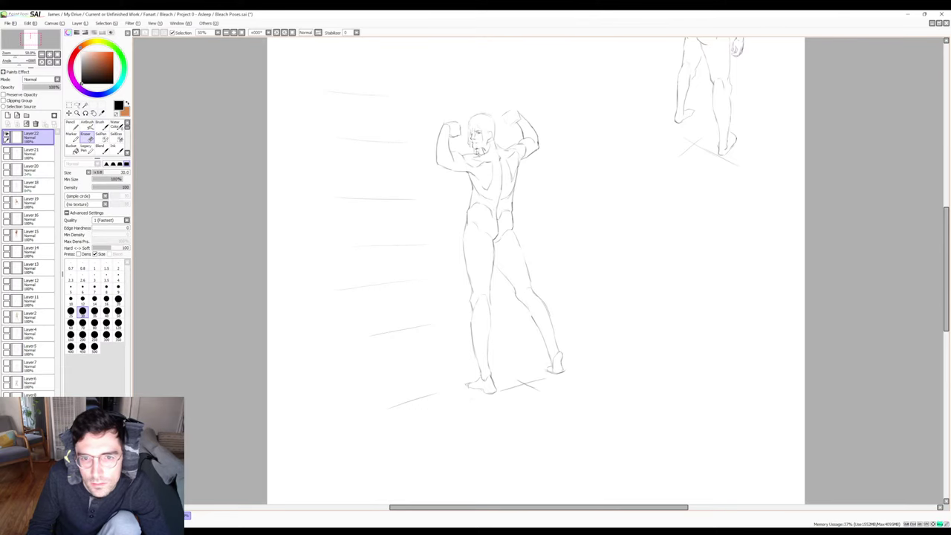
key(b)
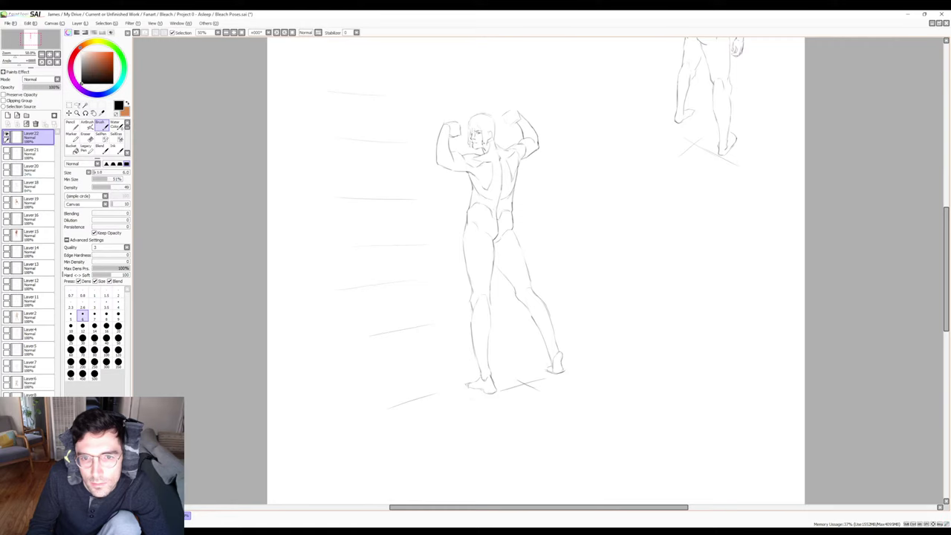
Refine the hair on top of the head and the contour from the back of the skull to the nape.
key(e)
key(b)
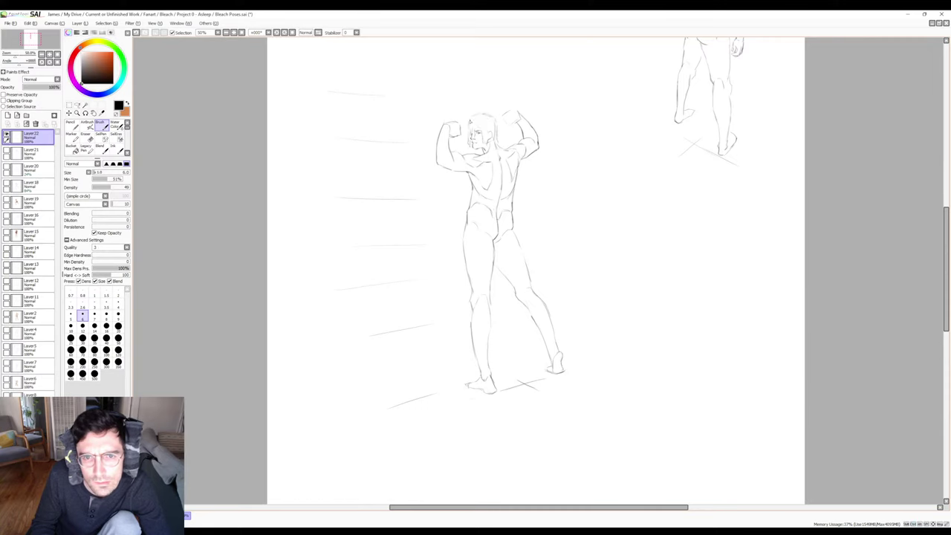
key(e)
key(b)
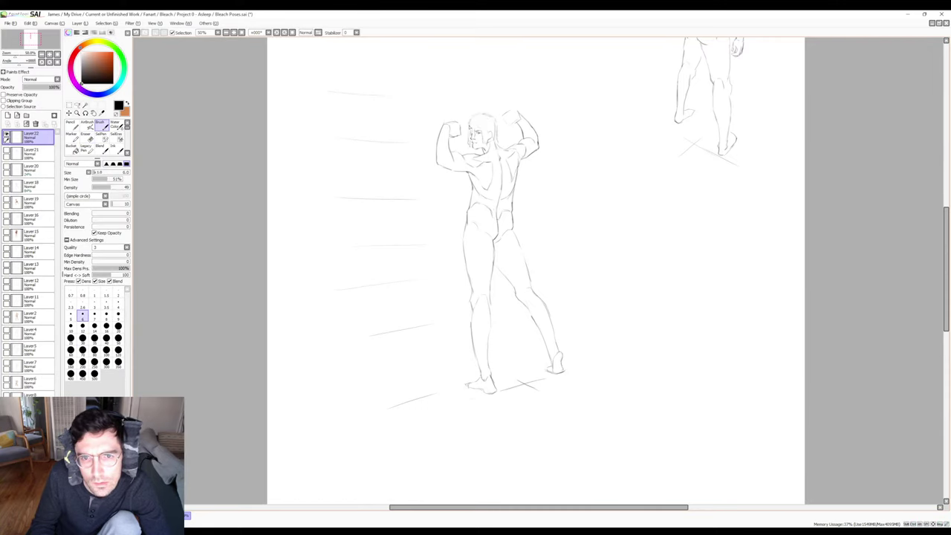
key(e)
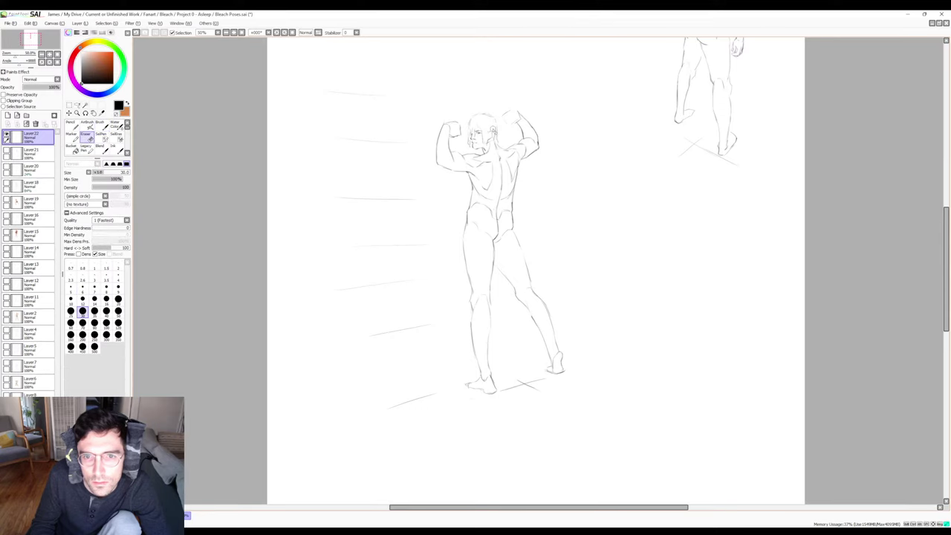
key(b)
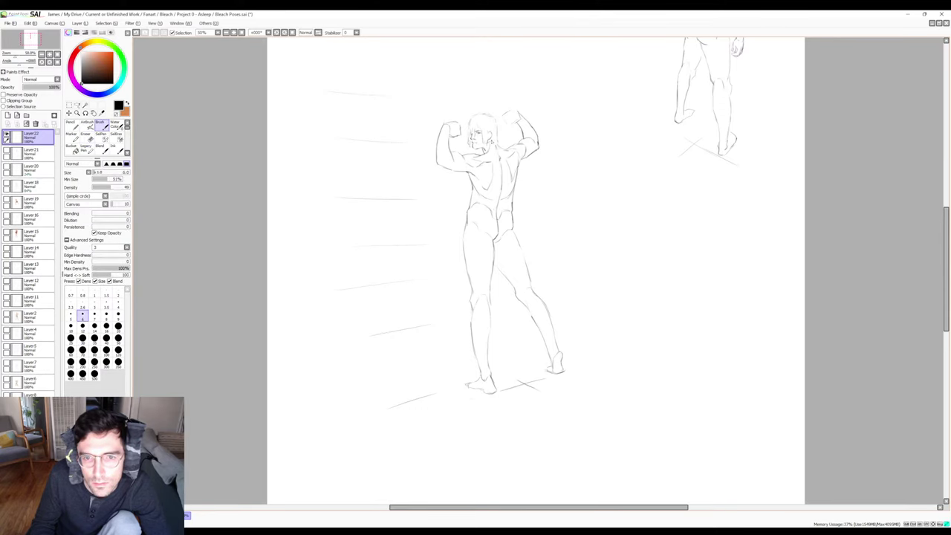
Touch up the hair strands at the nape and the lines around the raised right hand with fine brush strokes.
key(bracketleft)
key(bracketleft)
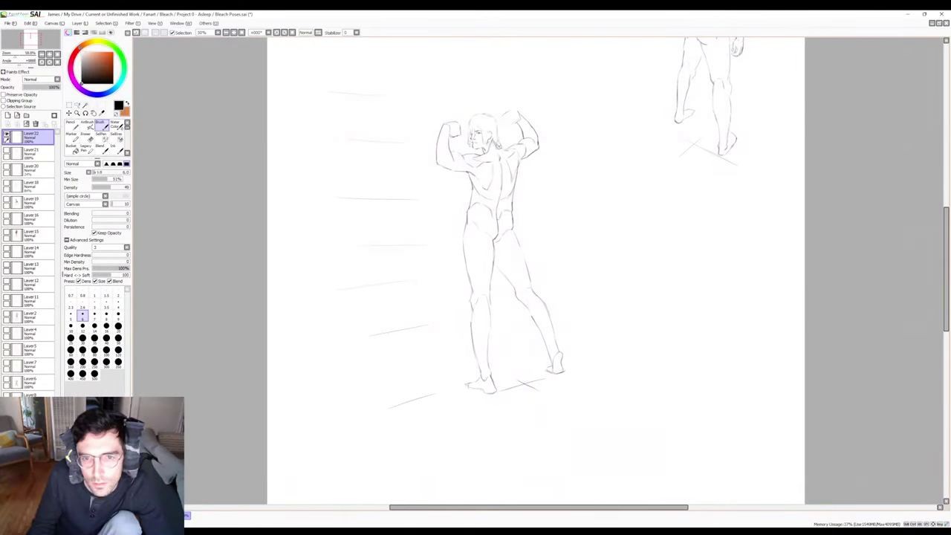
key(e)
key(b)
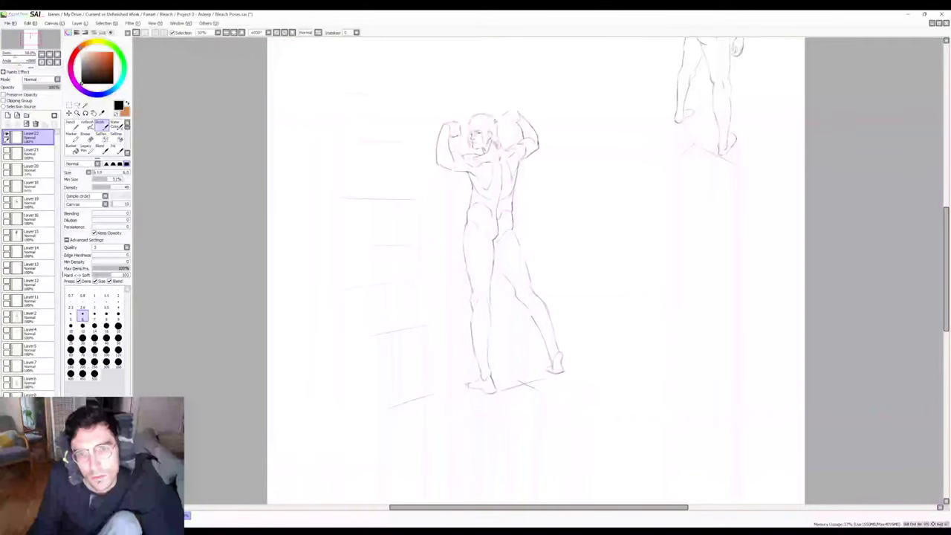
drag(501, 123, 510, 130)
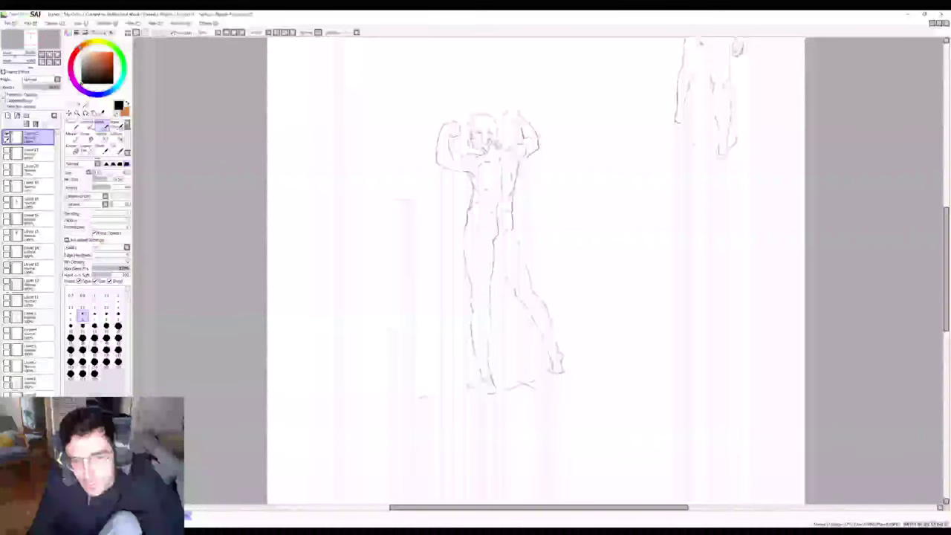
Rework the outer contour of the left thigh with alternating erasing and brush strokes, checking the pose mirrored and undoing the last stroke.
key(e)
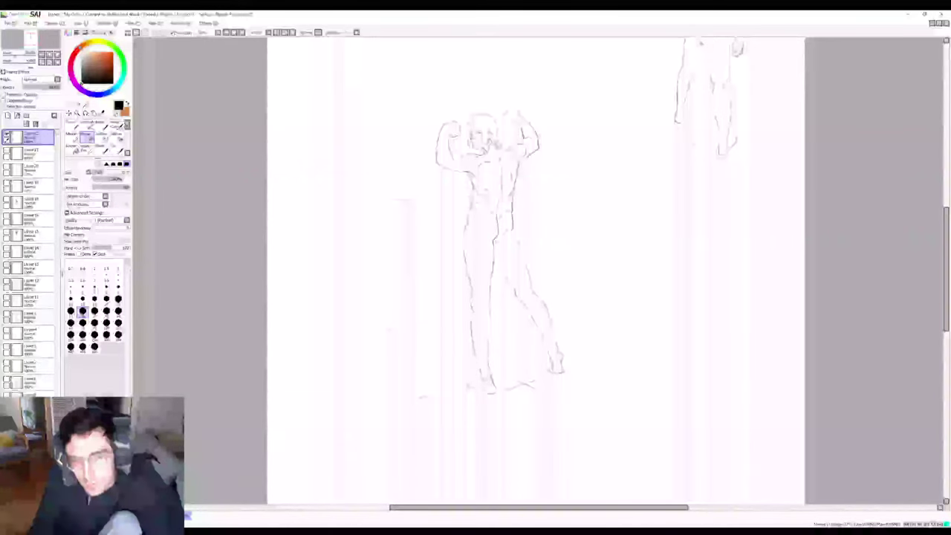
key(b)
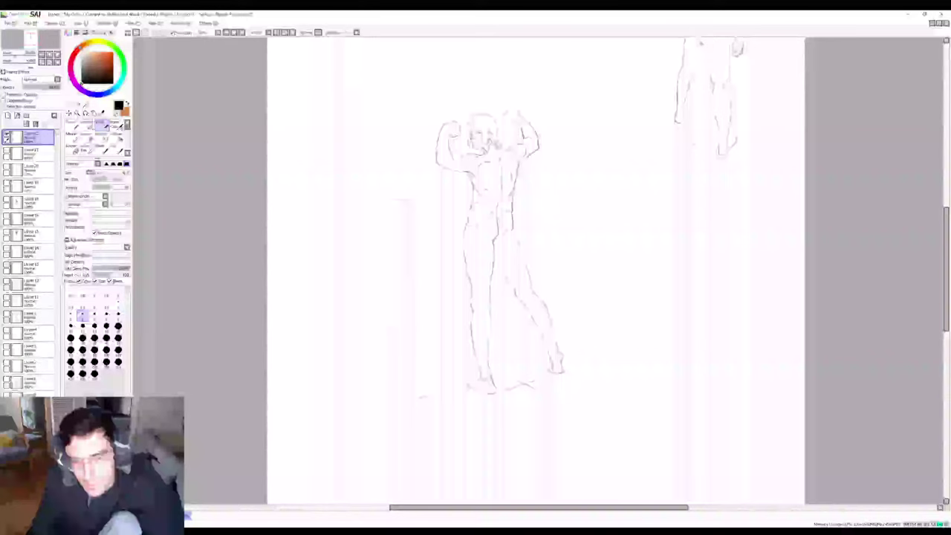
key(e)
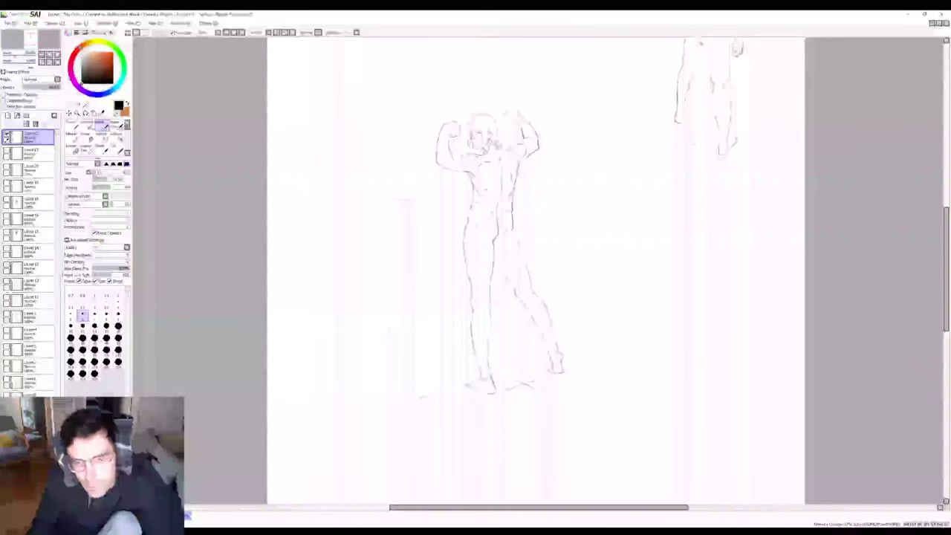
key(b)
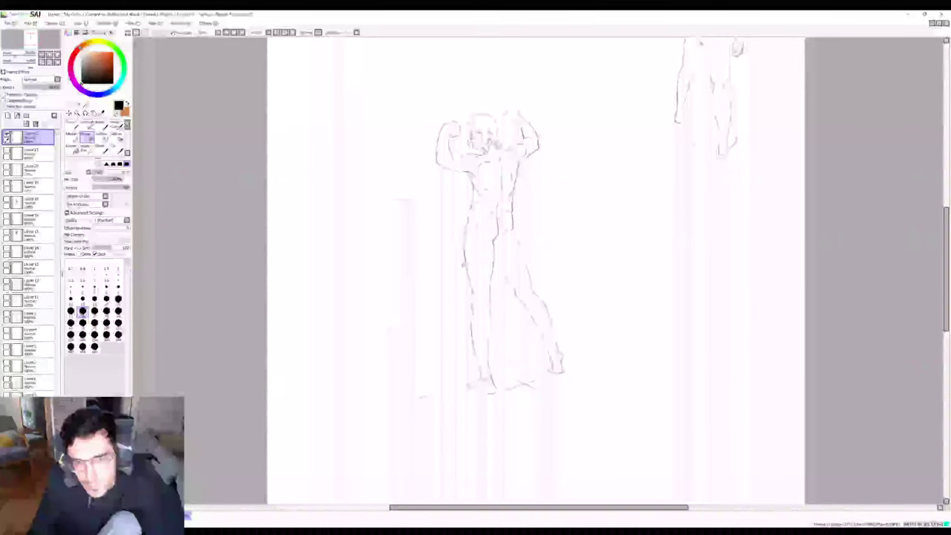
key(h)
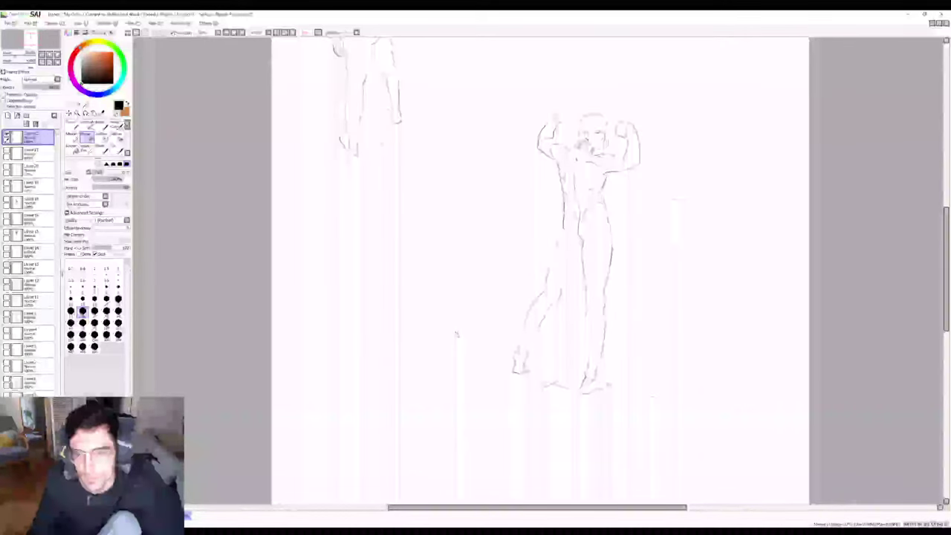
key(h)
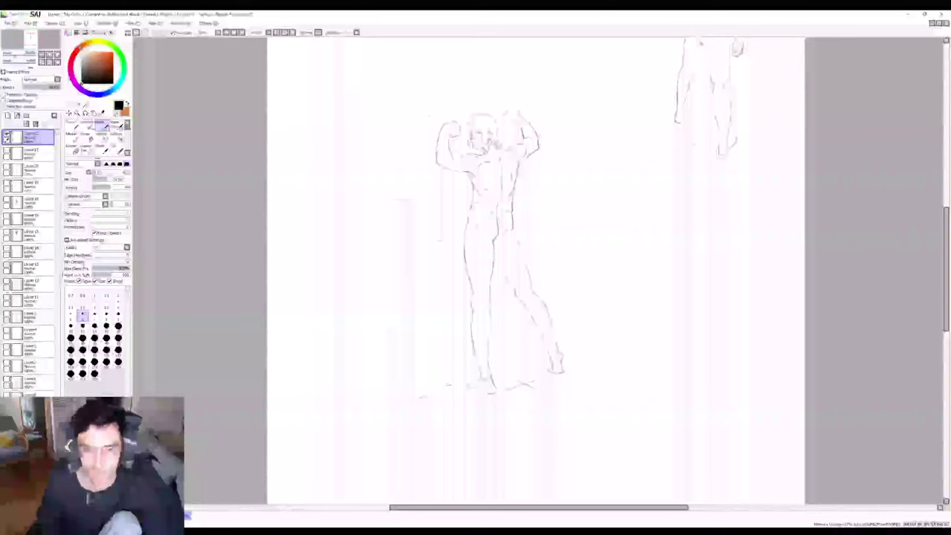
key(ctrl+z)
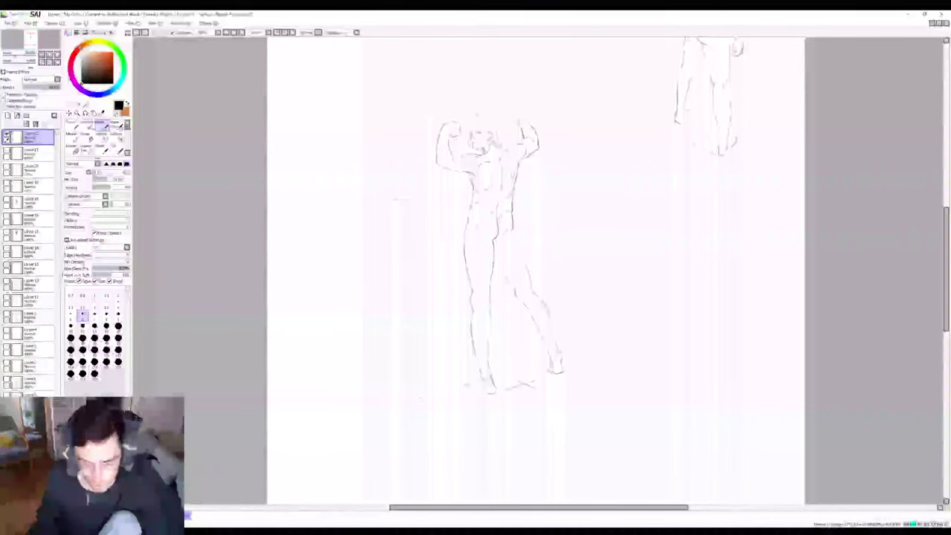
With the canvas mirrored, select the ankles, feet and ground mark and move them up slightly to shorten the lower legs.
key(h)
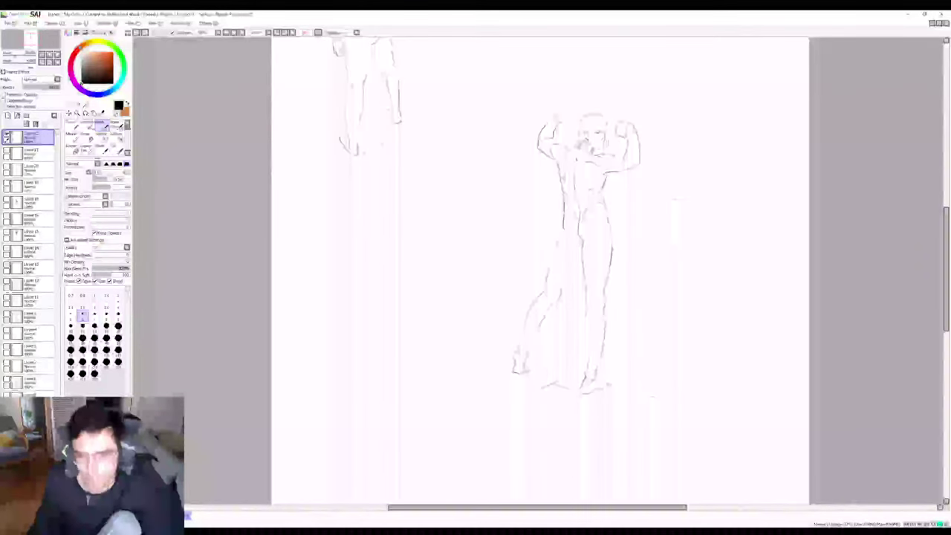
key(e)
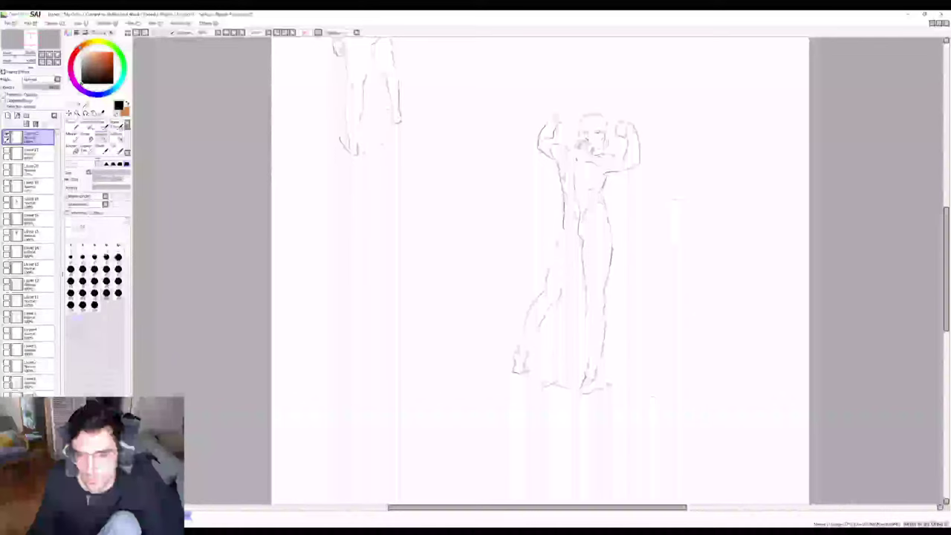
key(b)
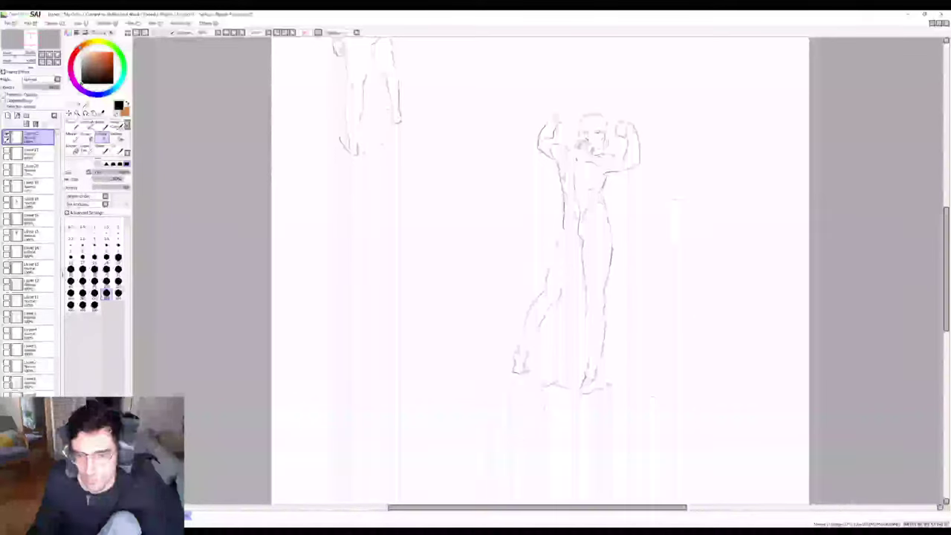
mouse_move(521, 371)
mouse_down()
mouse_move(598, 371)
mouse_move(594, 317)
mouse_move(535, 327)
mouse_move(572, 343)
mouse_up()
key(ctrl+d)
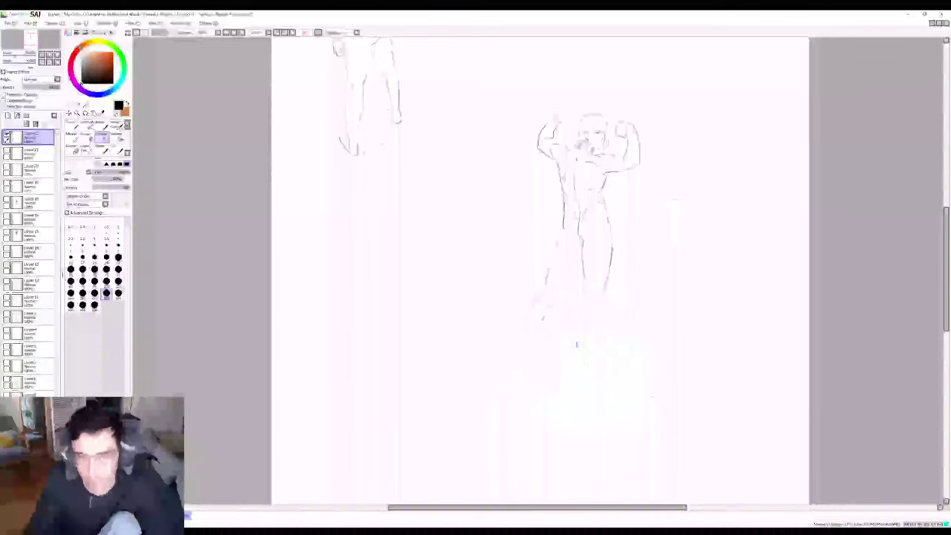
key(ctrl+v)
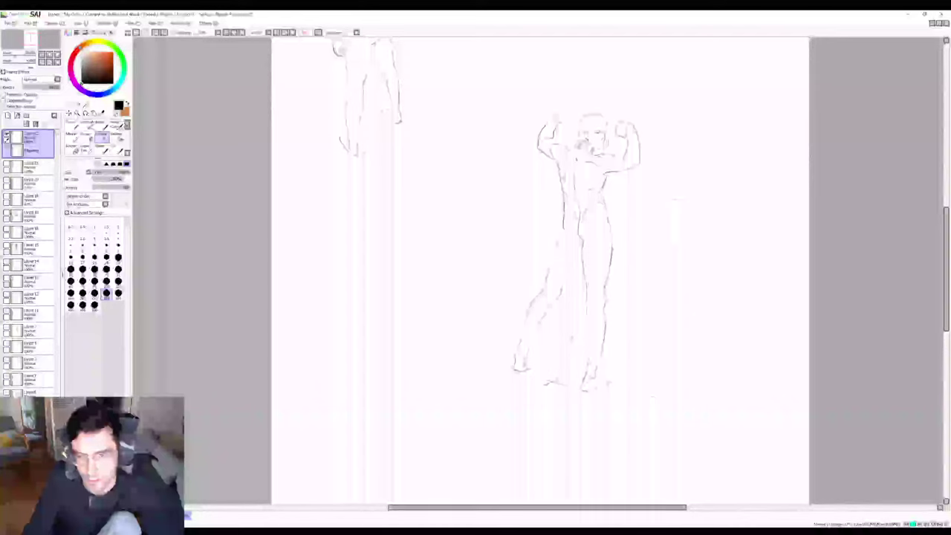
mouse_move(519, 365)
mouse_down()
mouse_move(588, 375)
mouse_move(605, 397)
mouse_up()
key(ctrl+z)
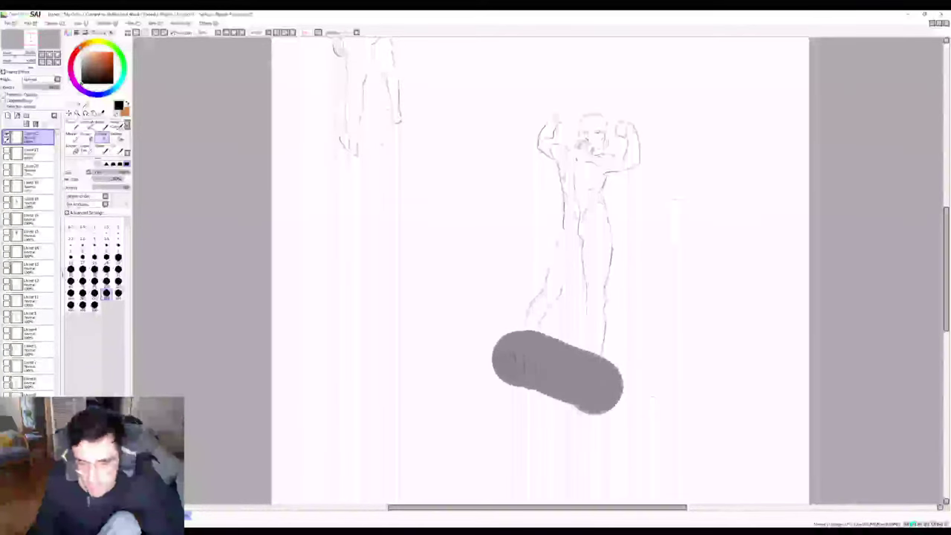
click(523, 356)
key(Delete)
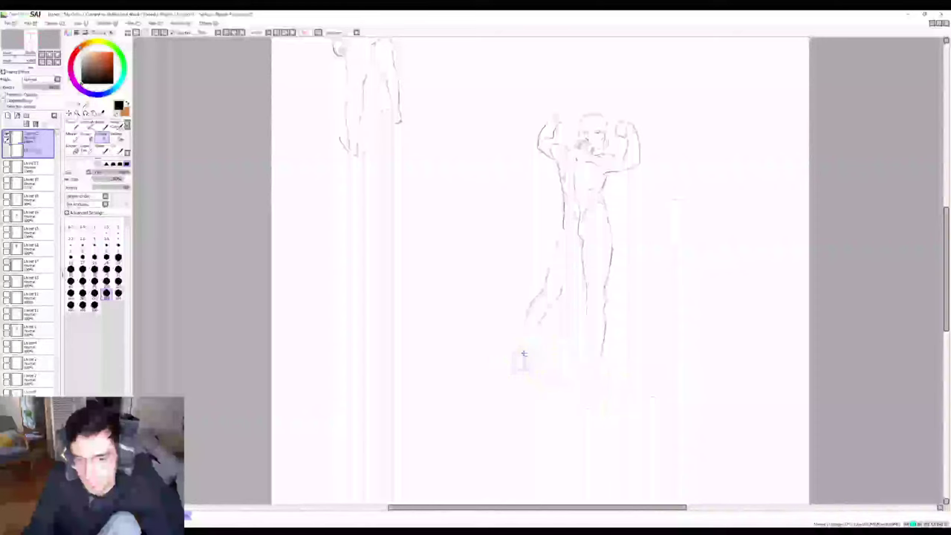
key(ctrl+z)
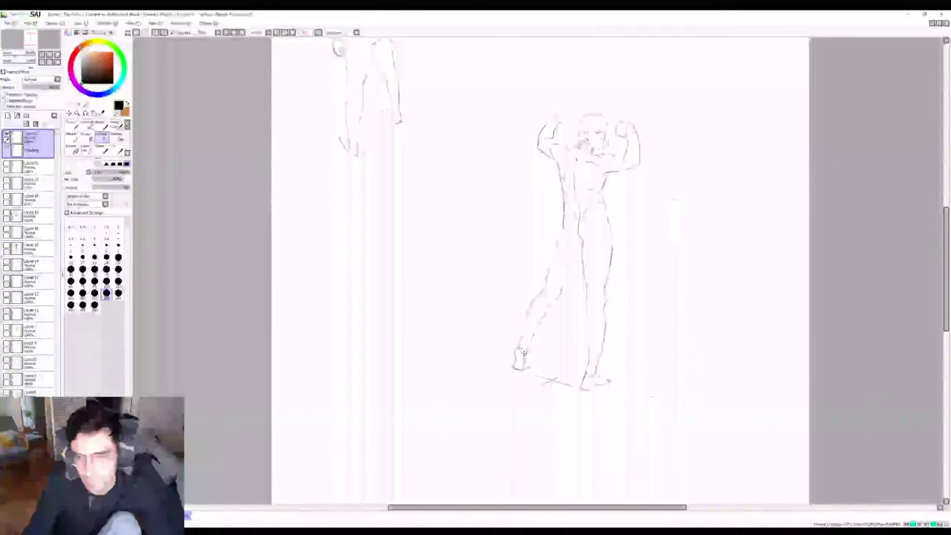
key(h)
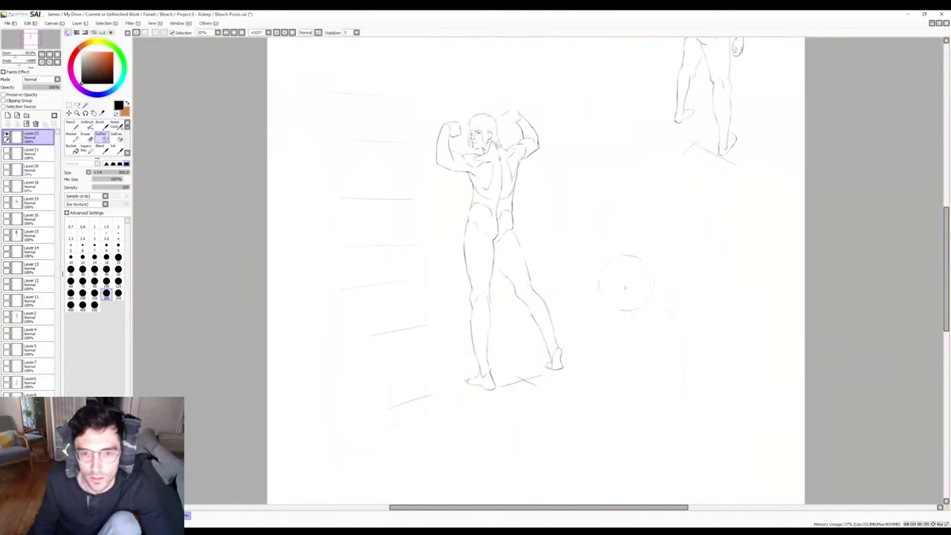
Erase the outer contour of the extended right thigh and redraw it with a cleaner curve.
key(b)
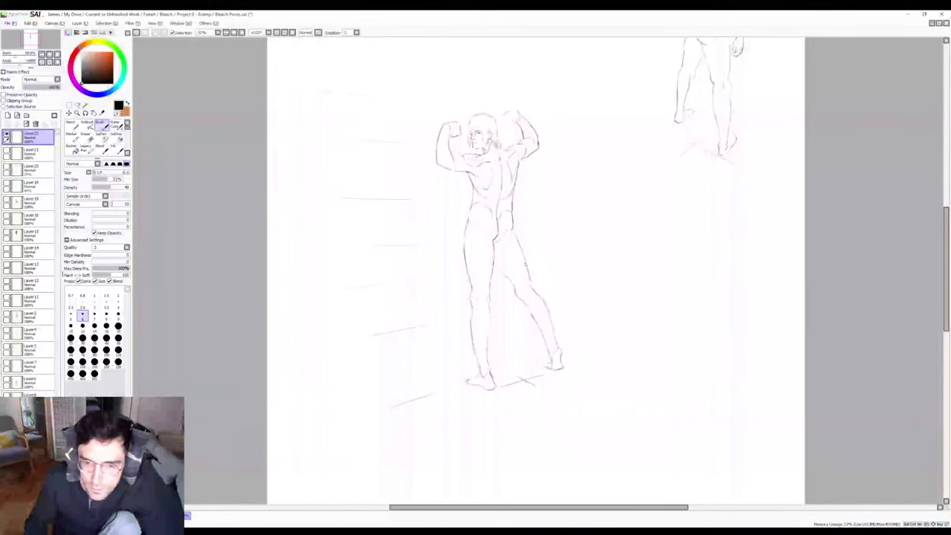
key(e)
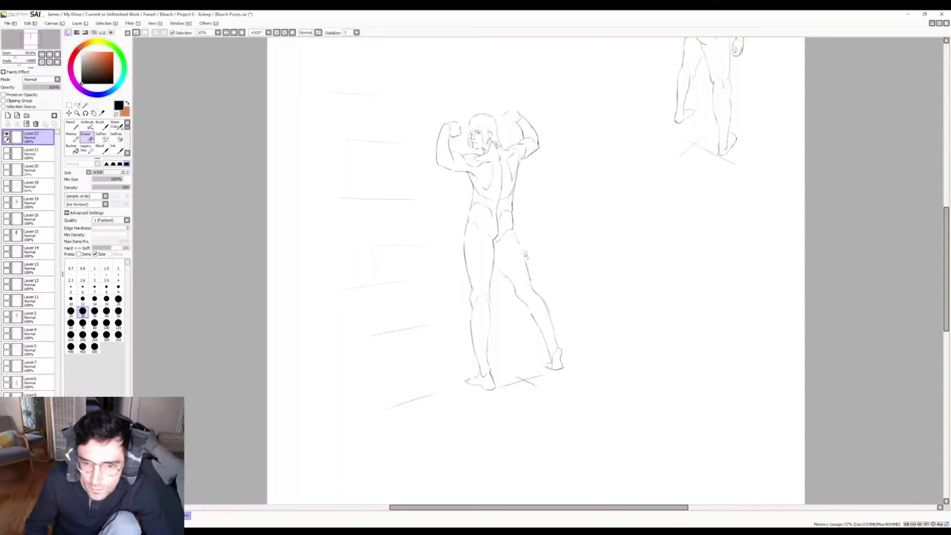
key(b)
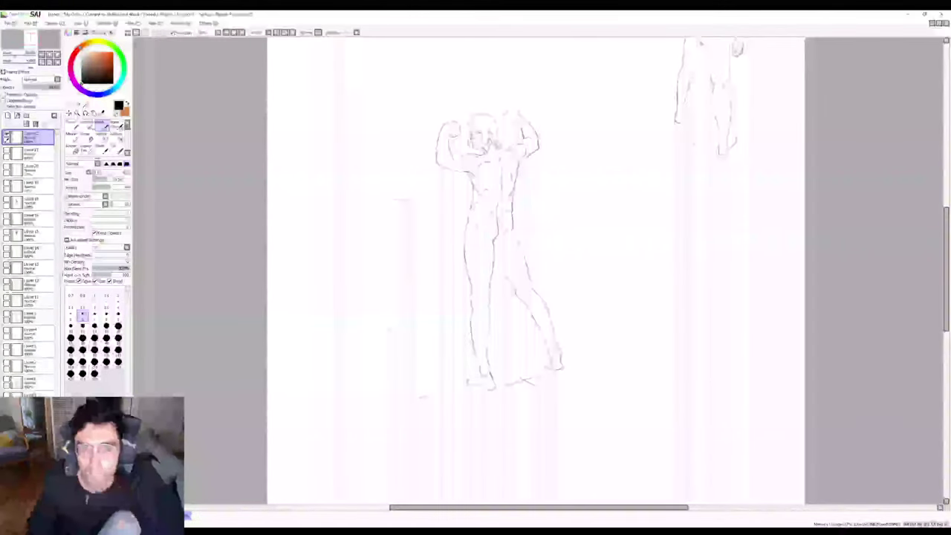
key(e)
key(b)
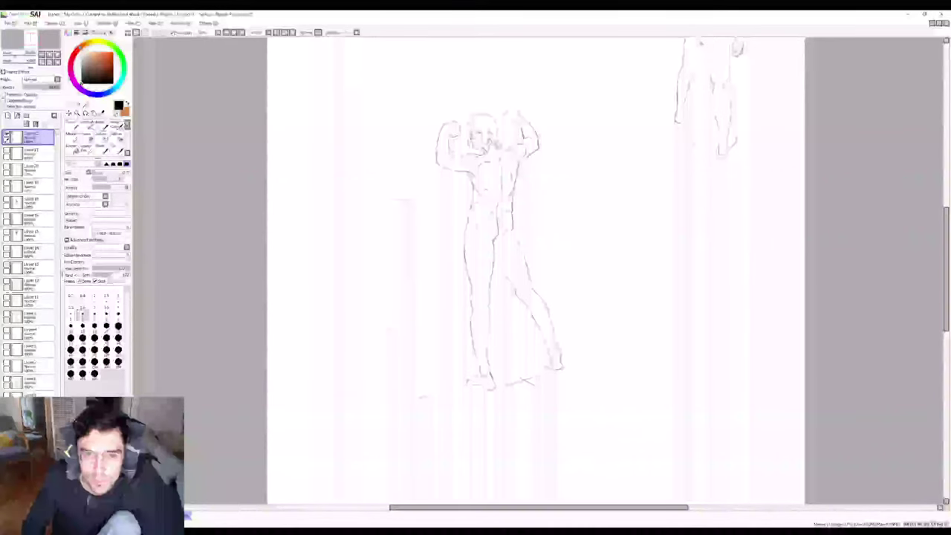
key(e)
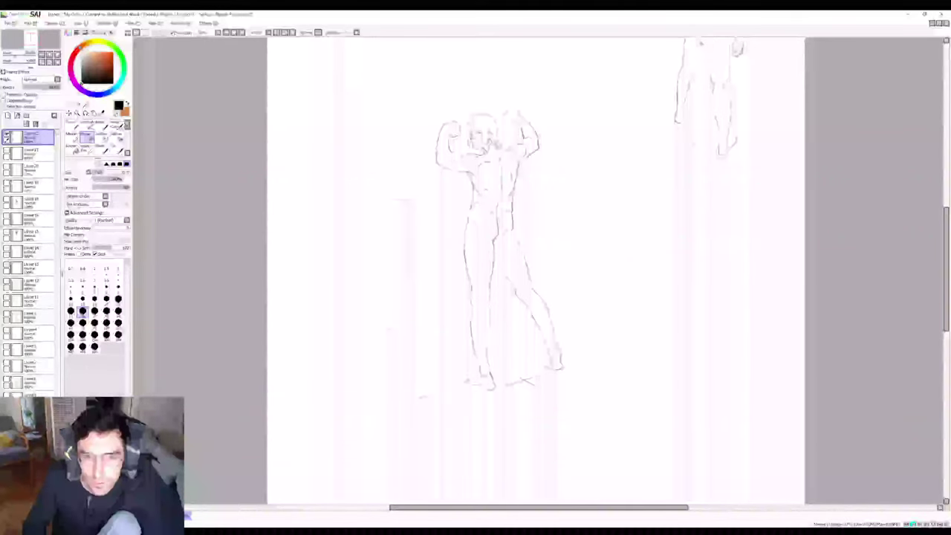
key(b)
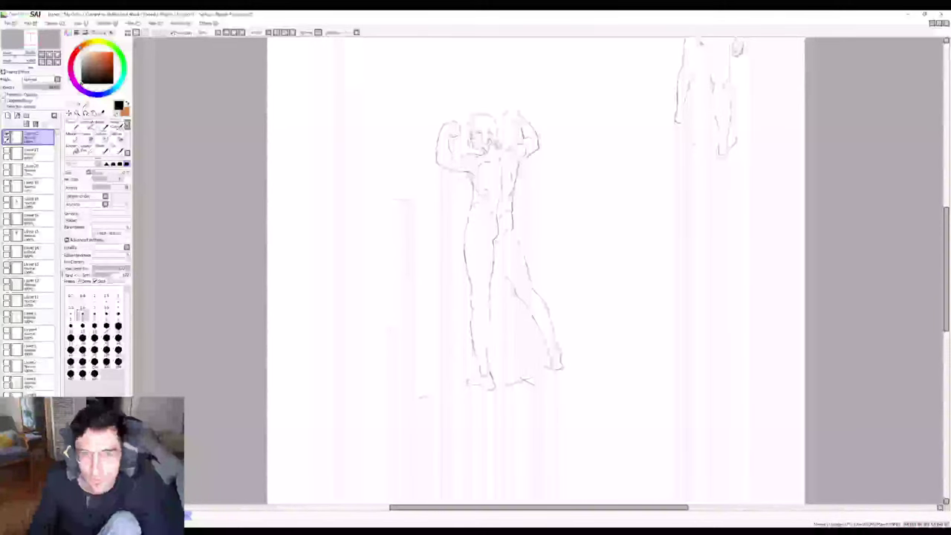
Erase the line running from the right hip into the outer thigh and redraw the transition.
key(n)
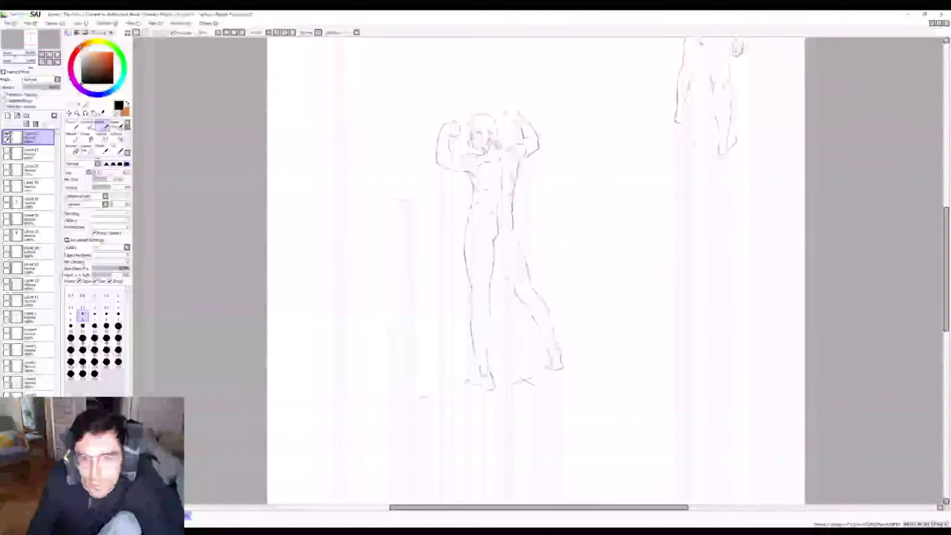
key(e)
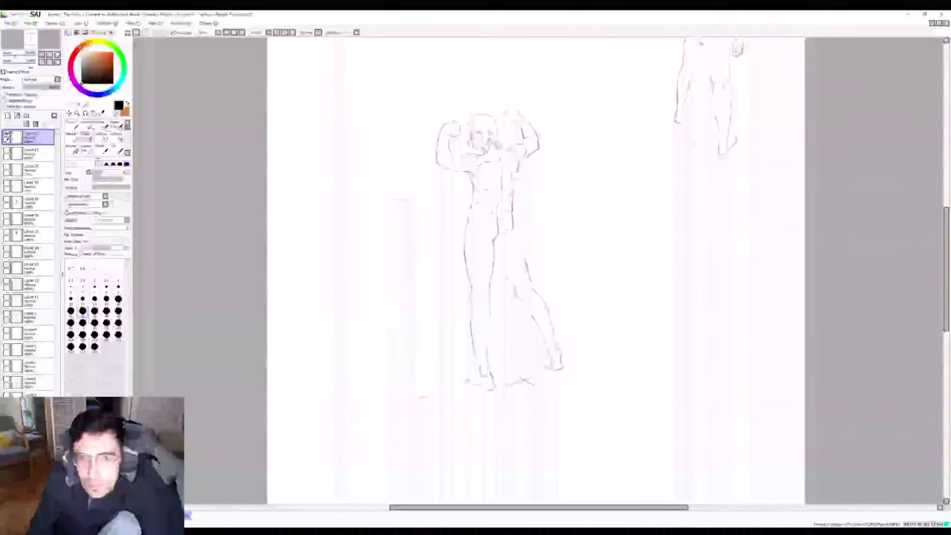
key(n)
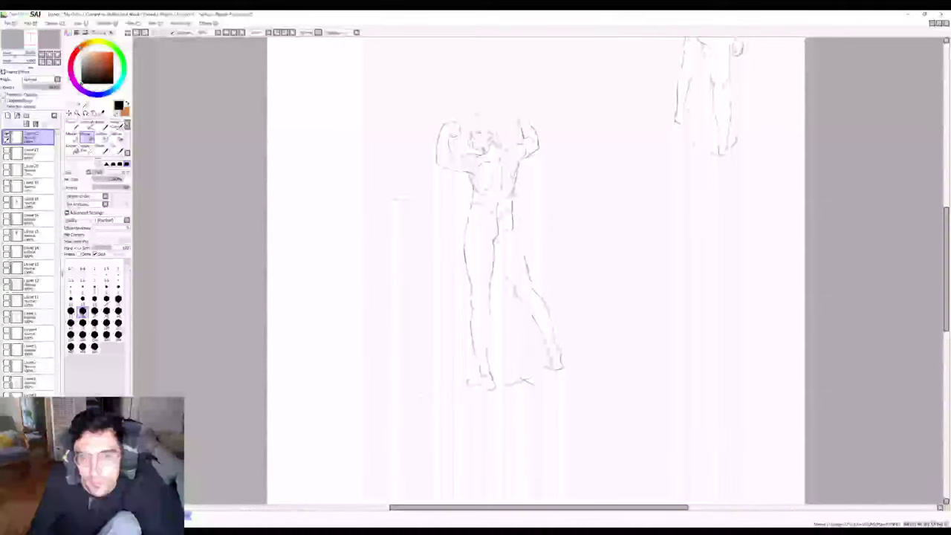
key(b)
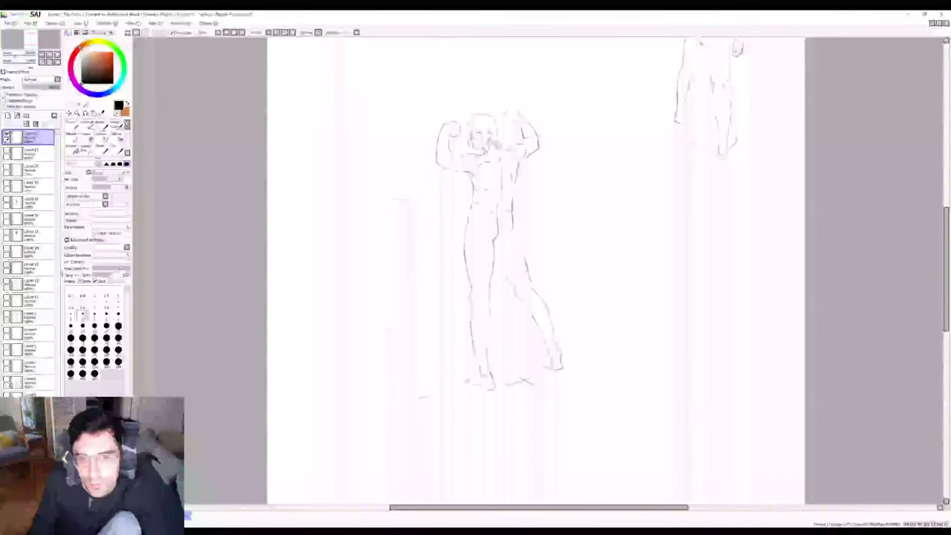
key(n)
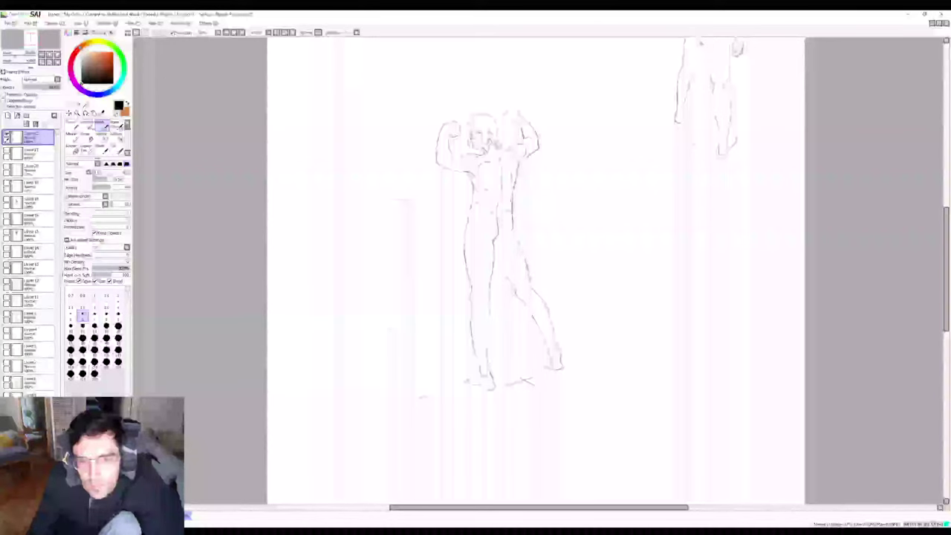
Erase and redraw the upper outer line of the extended right thigh just below the hip, touching up the inner contour near the knee.
key(e)
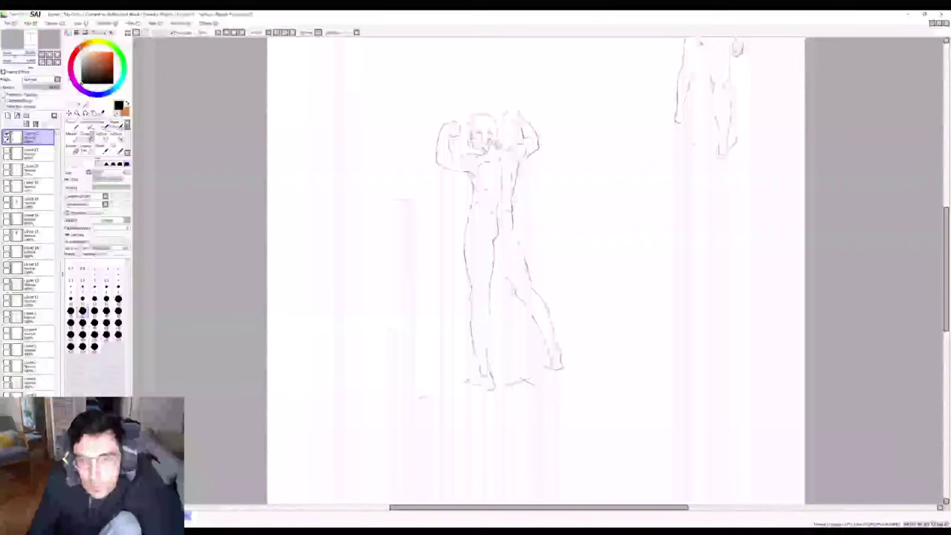
key(b)
key(e)
key(b)
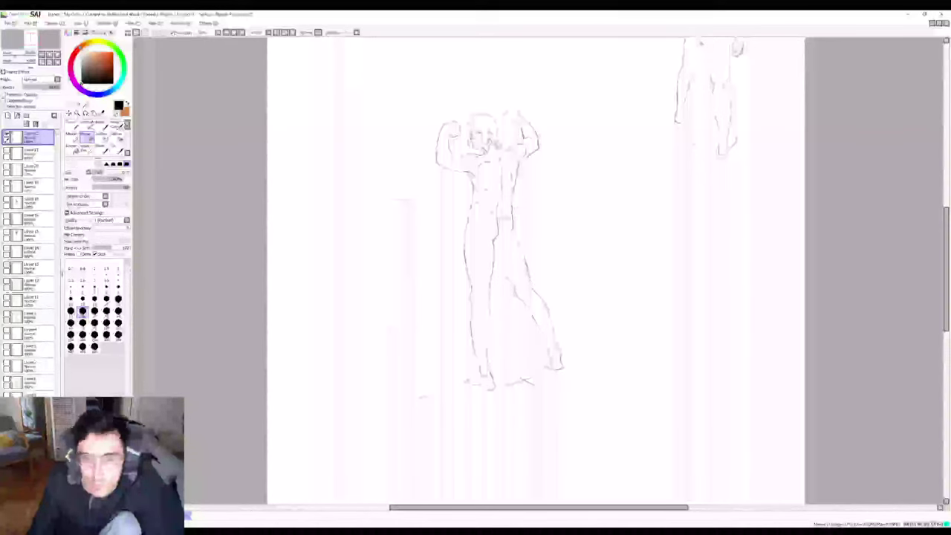
key(e)
key(b)
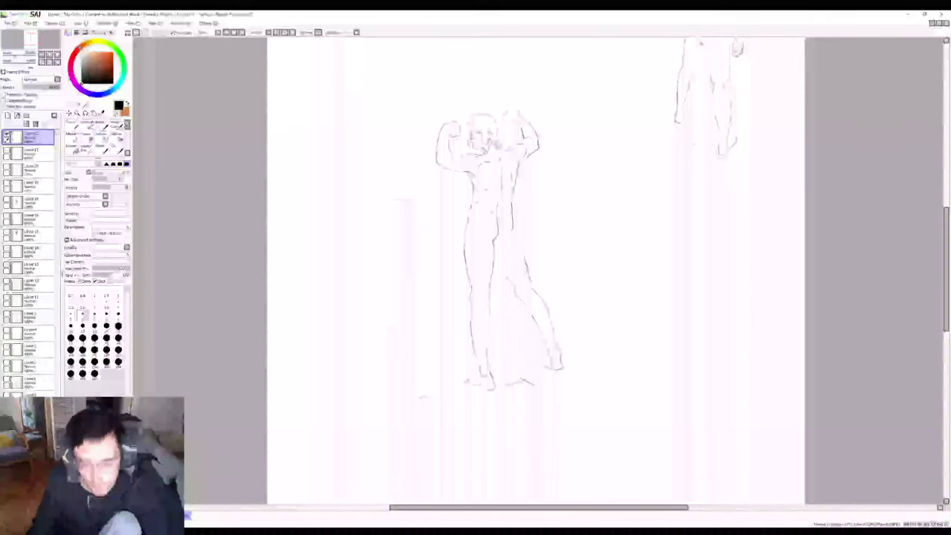
key(e)
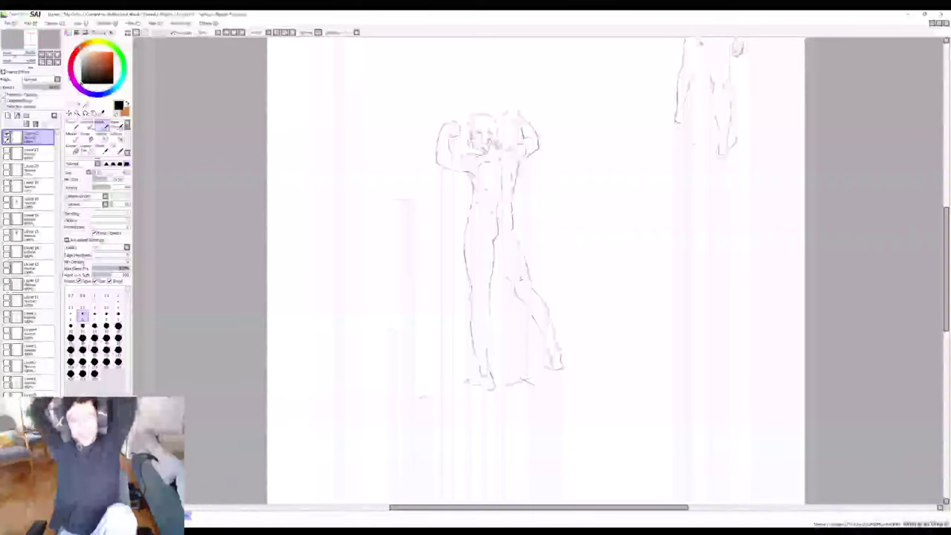
Rework the outer contour of the left hip between the waist and upper thigh with alternating eraser and brush strokes.
key(e)
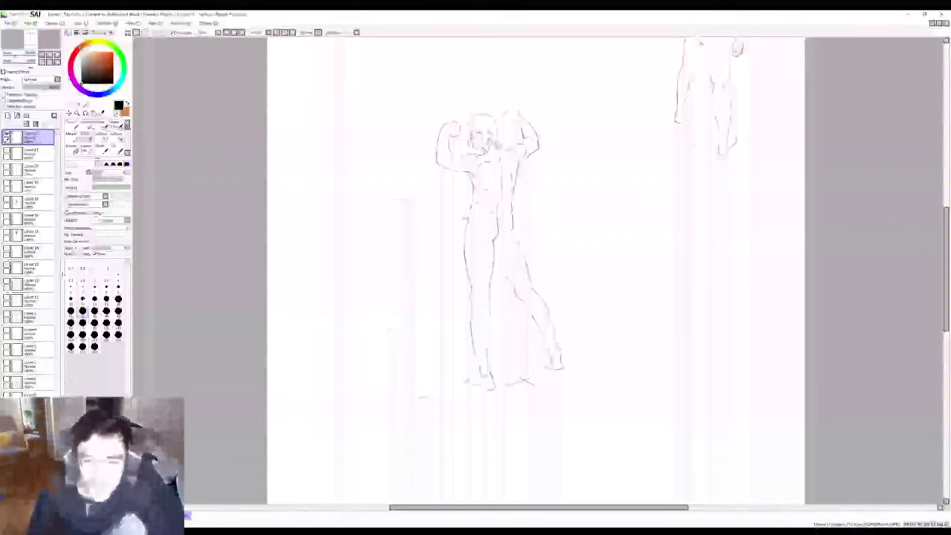
key(b)
key(v)
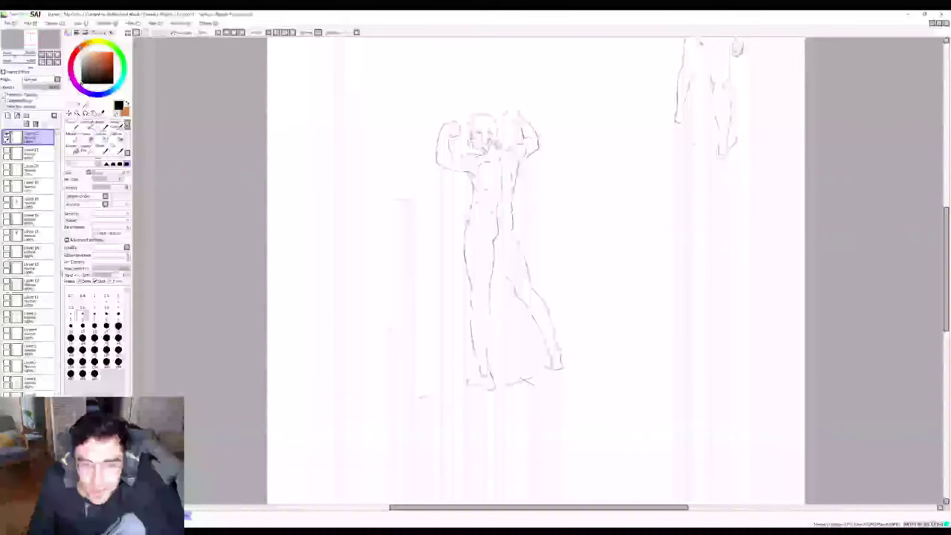
key(n)
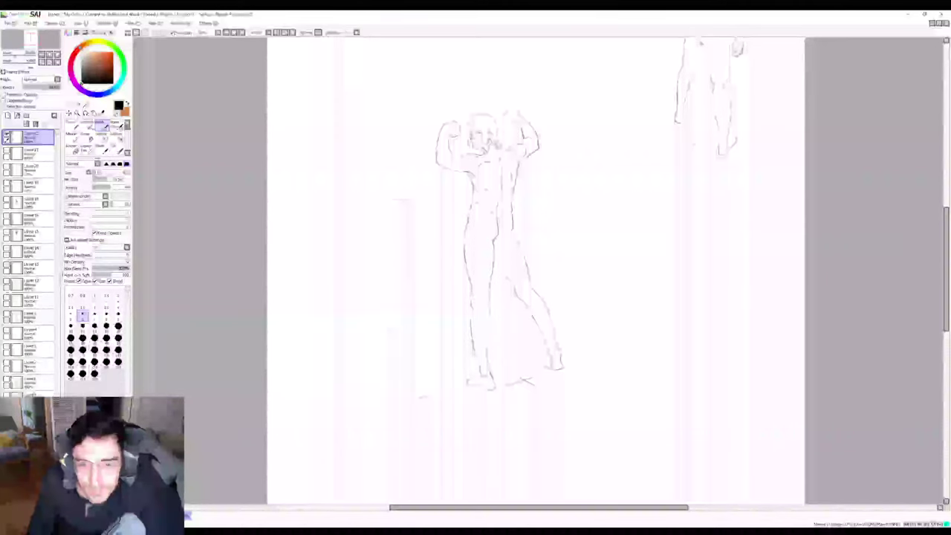
key(c)
key(b)
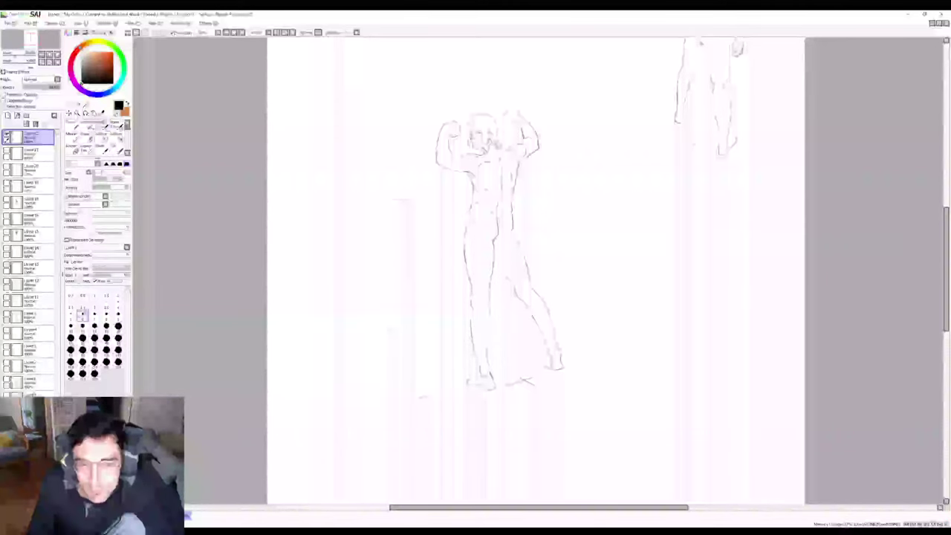
key(n)
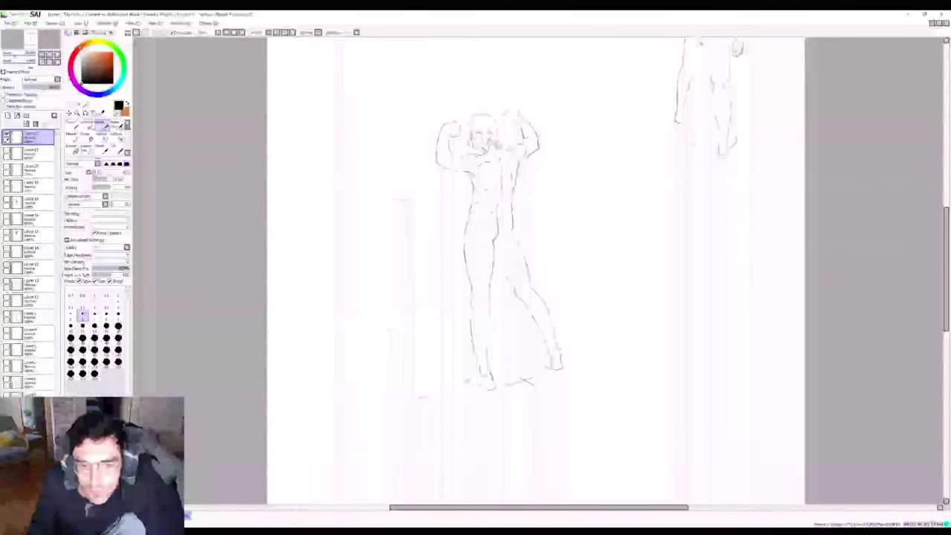
key(v)
key(b)
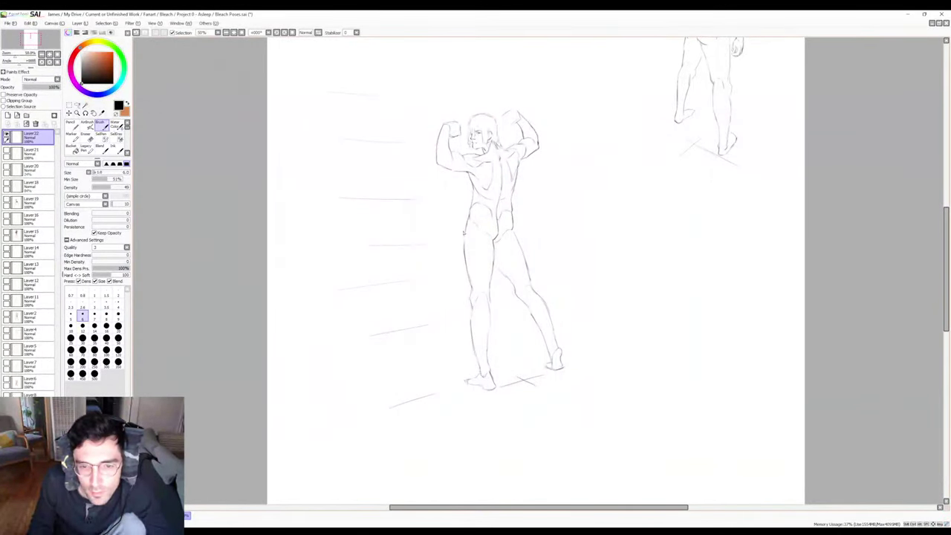
Refine the side of the left hip and the light contour lines of both glutes by alternating erasing and brush strokes.
key(e)
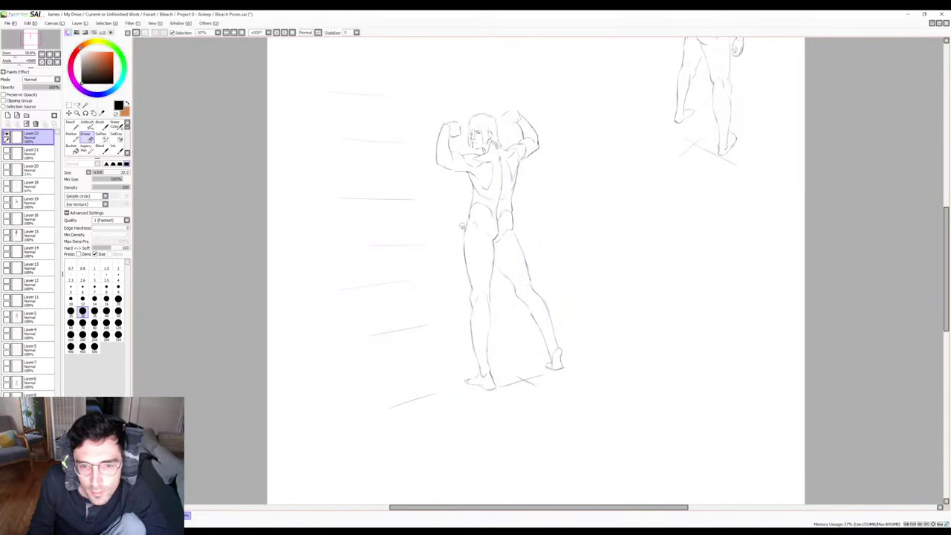
key(b)
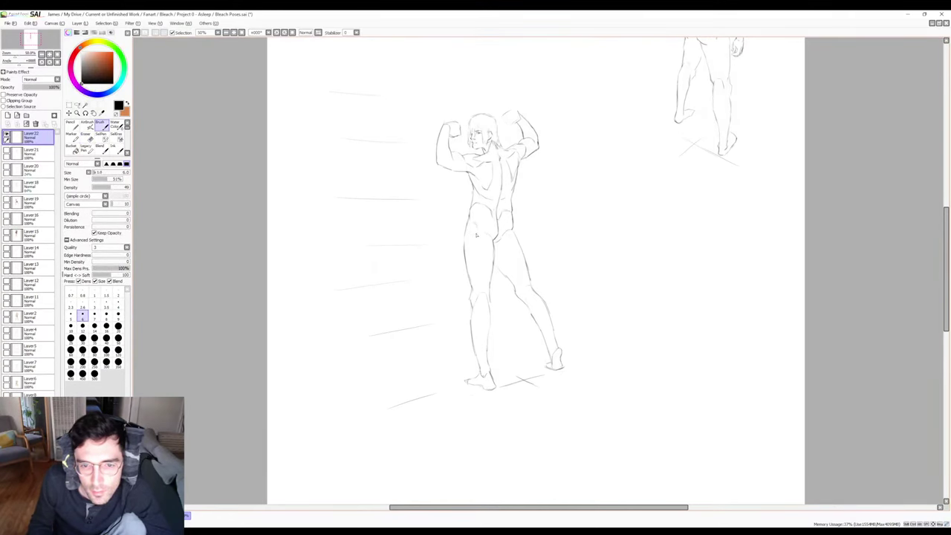
key(e)
key(b)
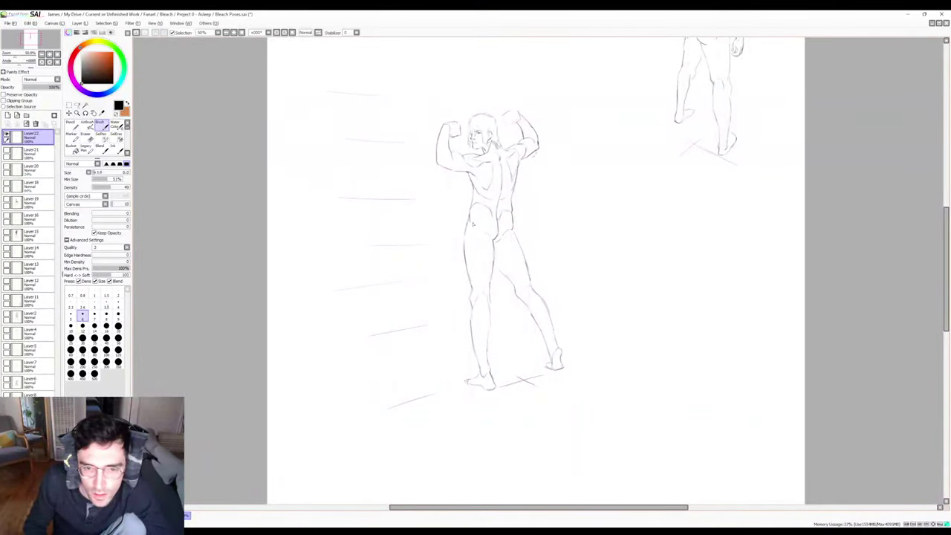
key(e)
key(b)
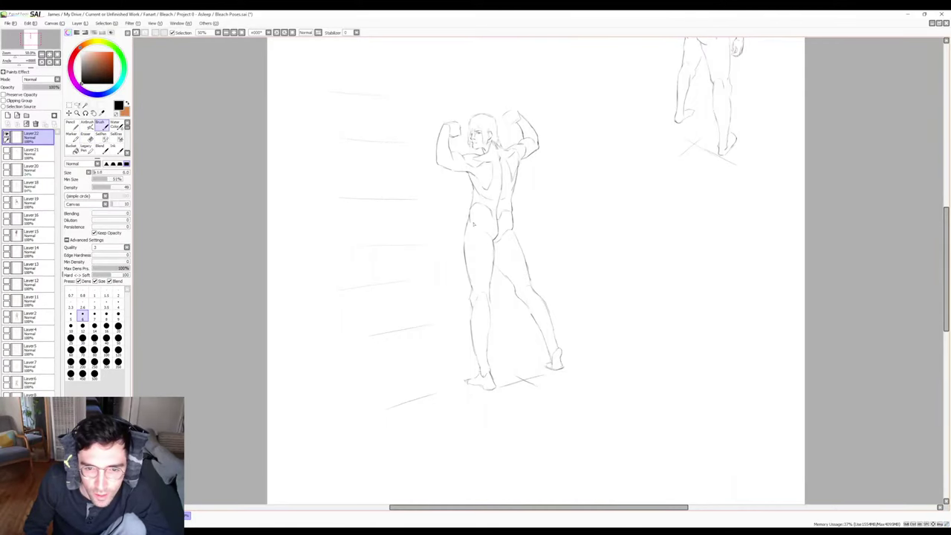
key(e)
key(b)
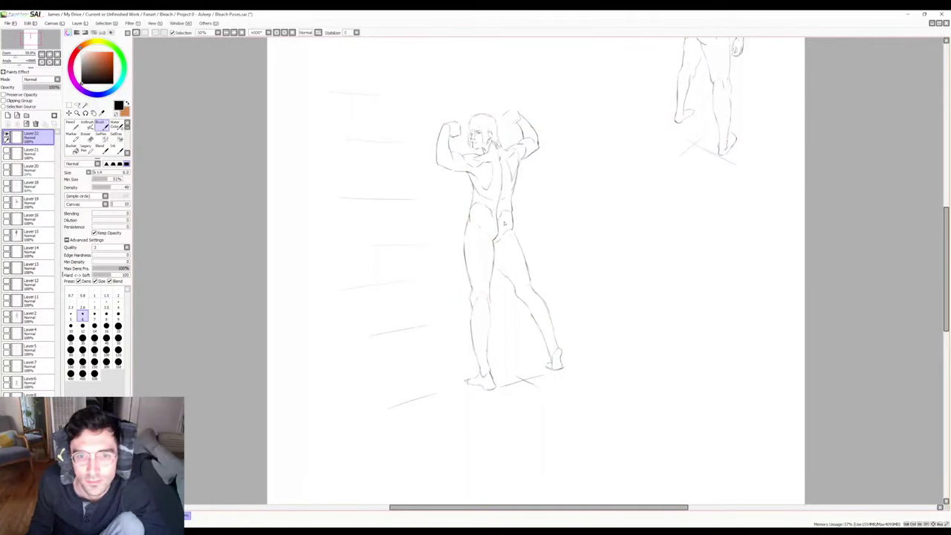
key(e)
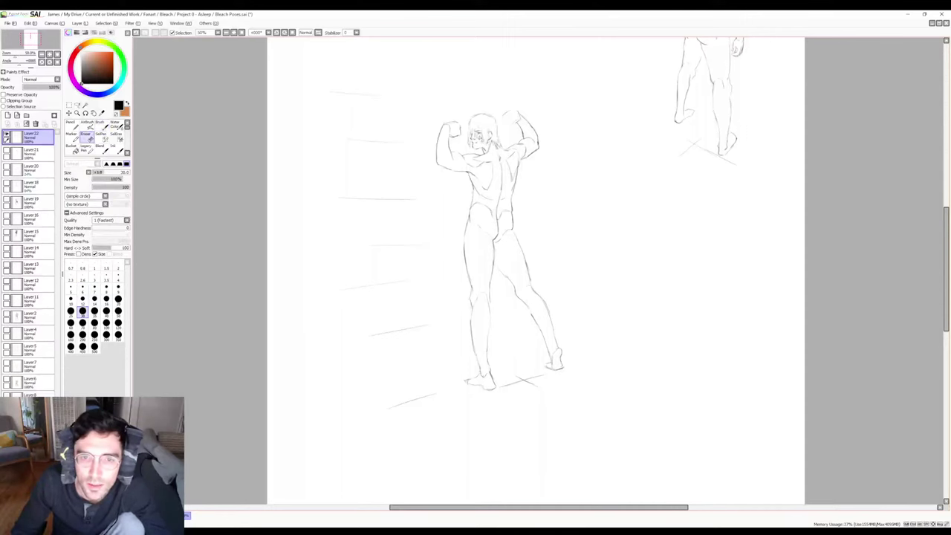
key(b)
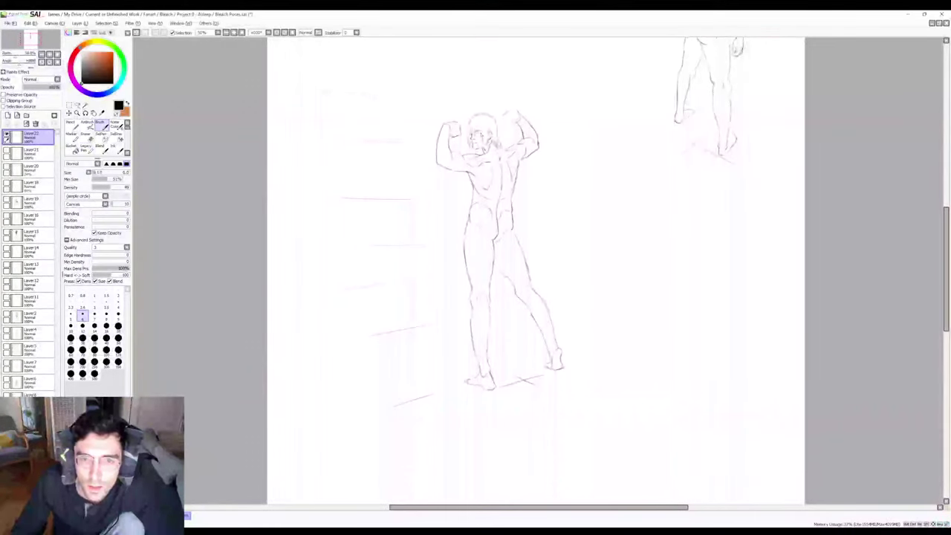
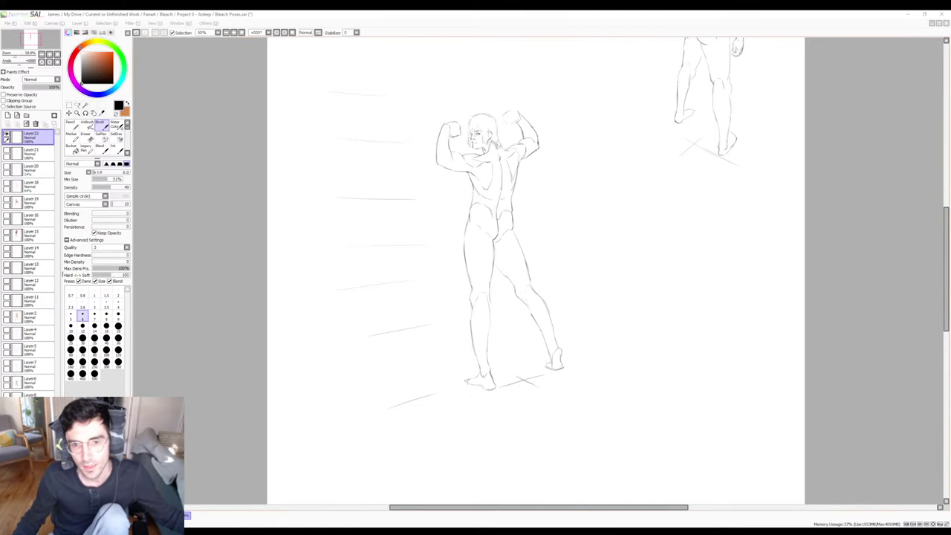
Turn the Bleach Poses drawing into a smaller floating window and move it to free up space for references beside it.
click(467, 13)
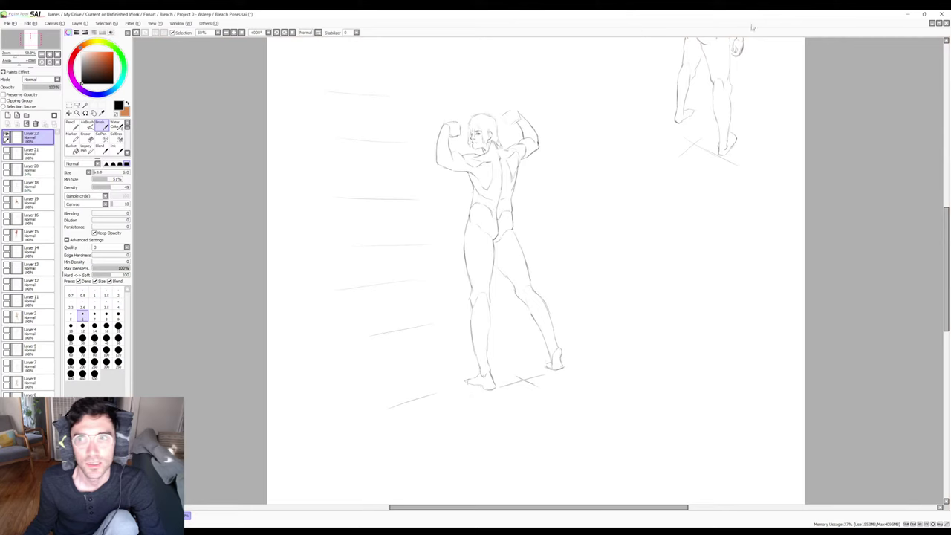
click(933, 23)
drag(278, 45, 517, 65)
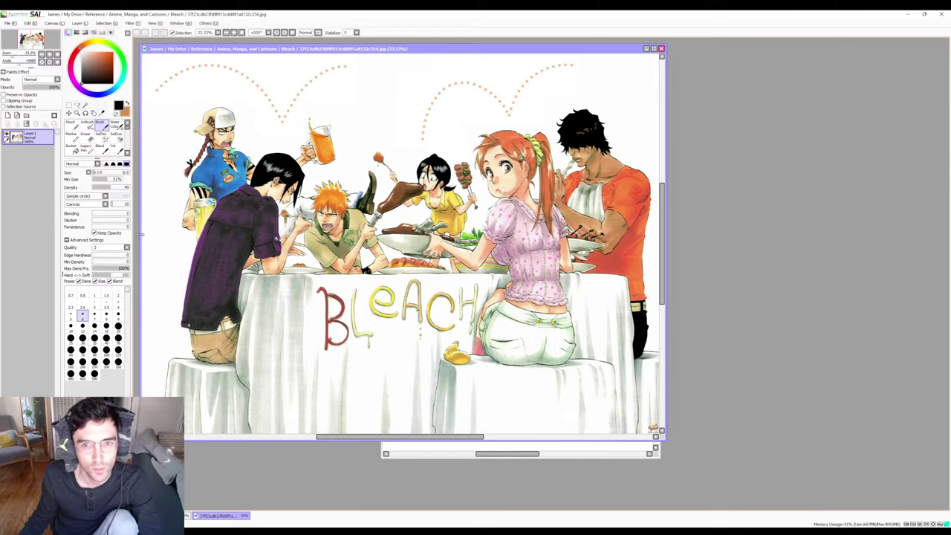
Shrink the Bleach group reference window to frame only the dark-haired man in the orange shirt and place it beside the drawing.
mouse_move(138, 235)
mouse_down()
mouse_move(525, 235)
mouse_move(510, 234)
mouse_up()
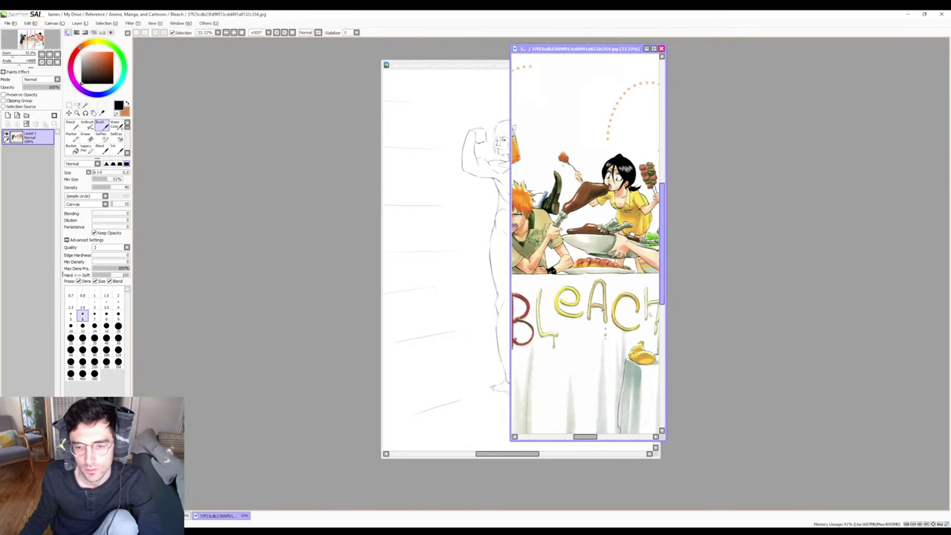
mouse_move(603, 444)
mouse_down()
mouse_move(585, 296)
mouse_move(615, 291)
mouse_up()
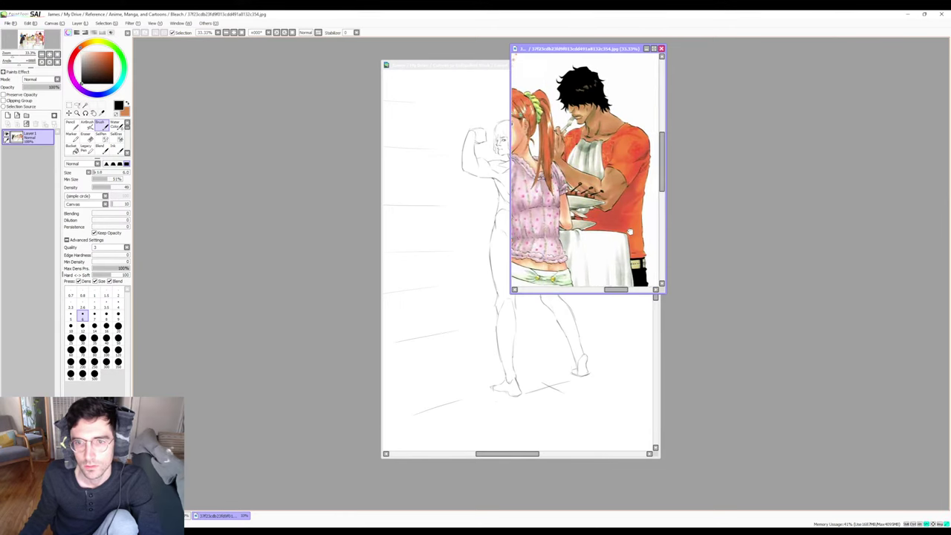
drag(510, 213, 586, 222)
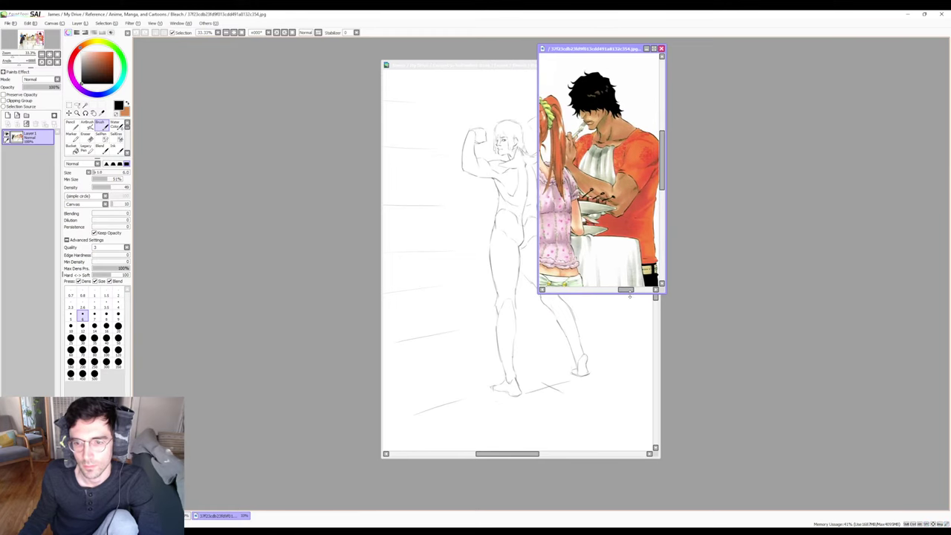
drag(629, 294, 629, 221)
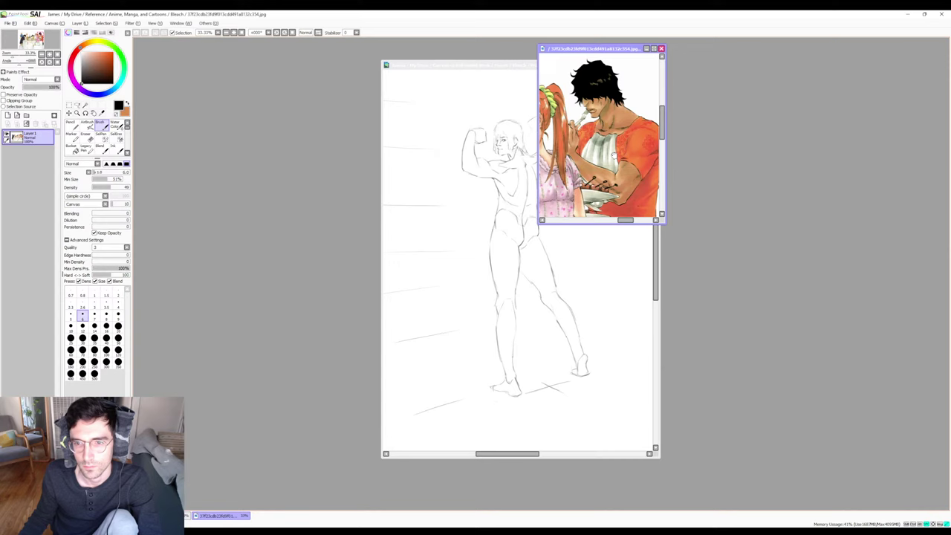
drag(614, 154, 611, 162)
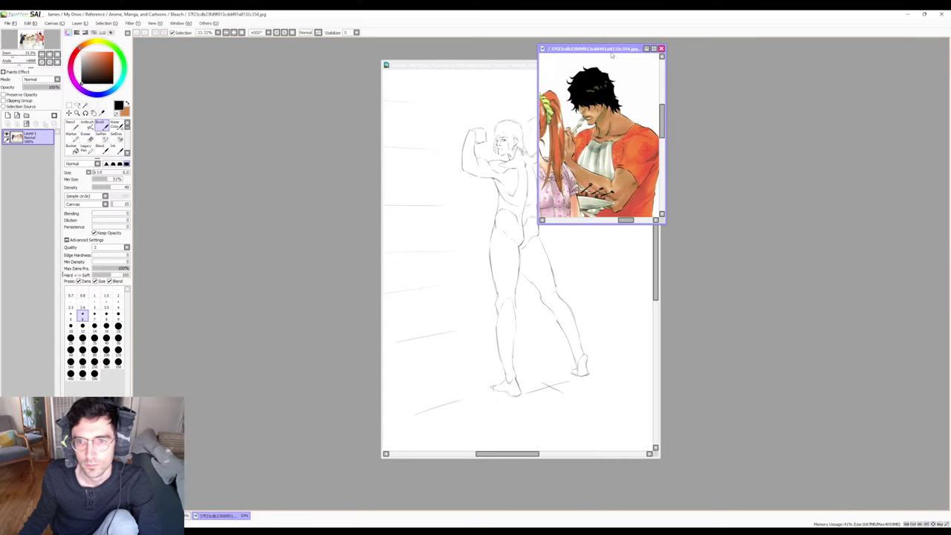
drag(611, 52, 215, 56)
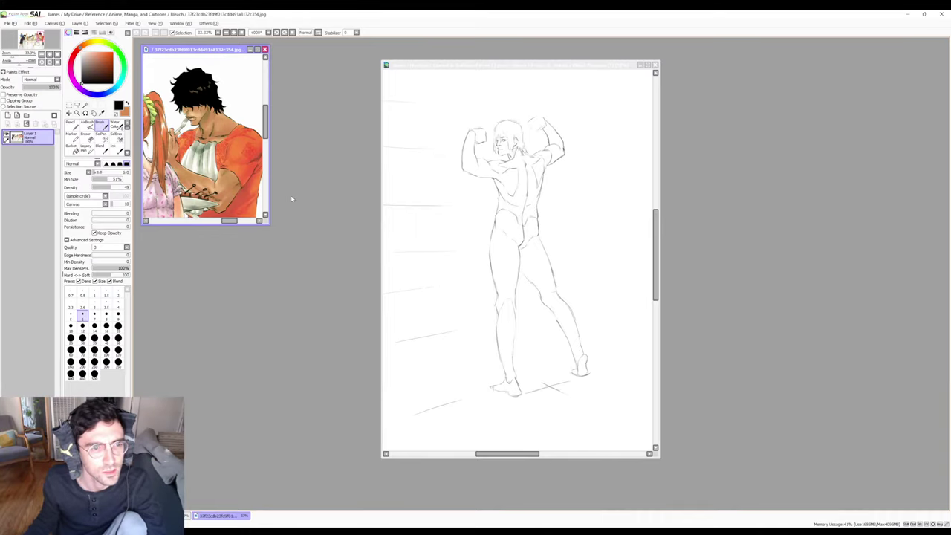
Open the "rei - clean rendering, bold beautiful color" reference, shrink its window beneath the Bleach reference, and frame the smiling man's head and chest.
key(alt+Tab)
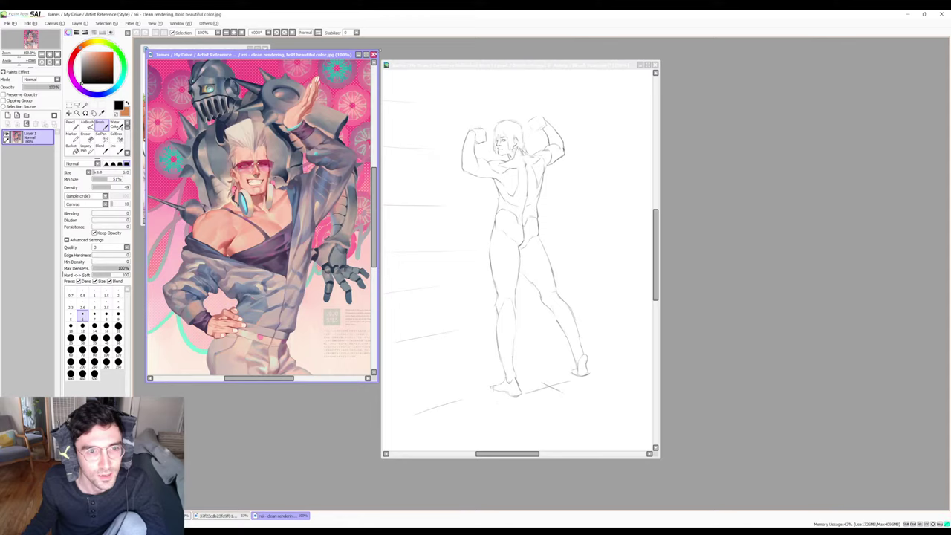
drag(376, 52, 266, 231)
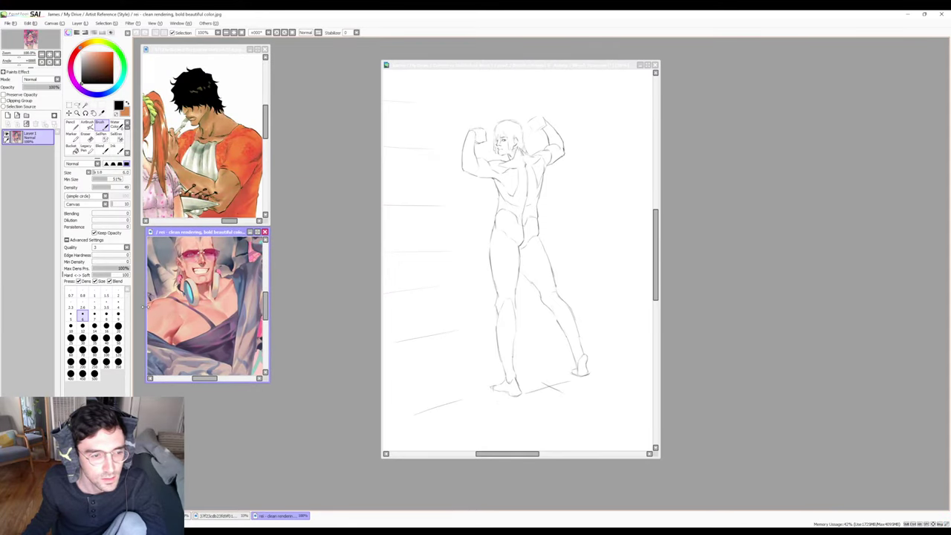
drag(144, 308, 137, 304)
drag(172, 295, 186, 324)
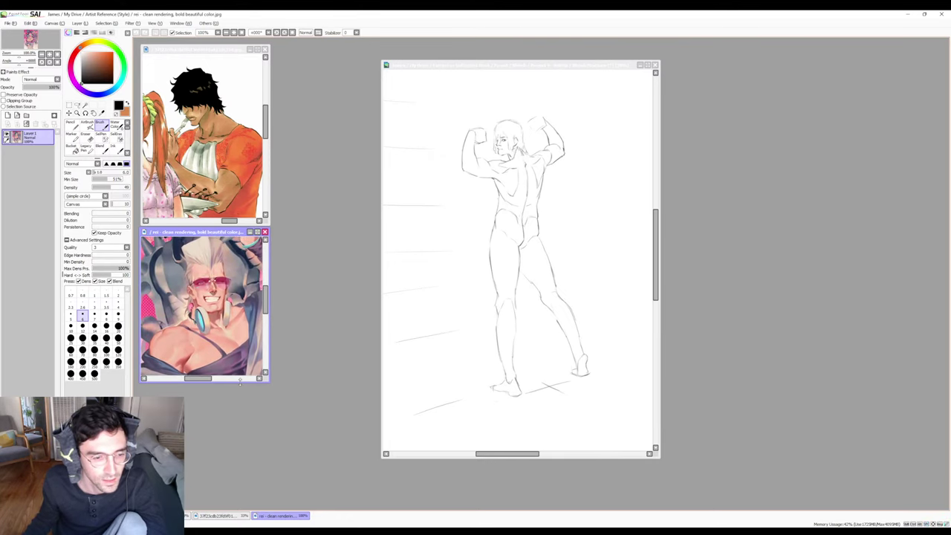
drag(240, 380, 239, 392)
drag(230, 349, 234, 363)
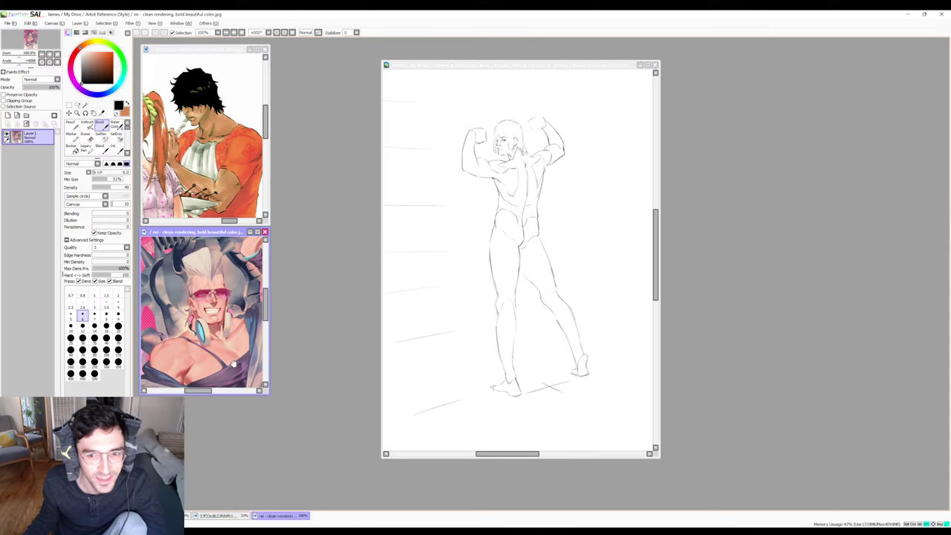
Return to the pose drawing and examine the figure's proportions mirrored, unmirrored and at reduced size.
click(537, 66)
key(h)
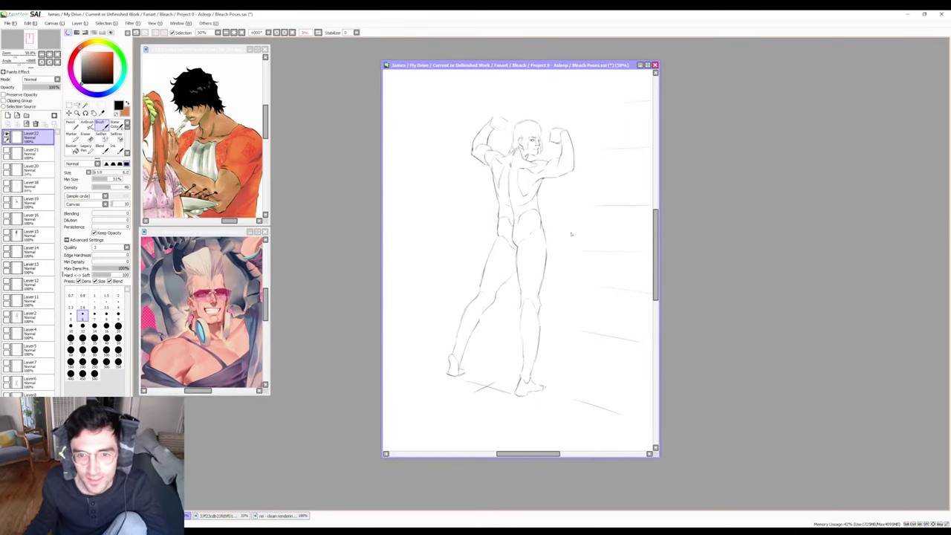
key(h)
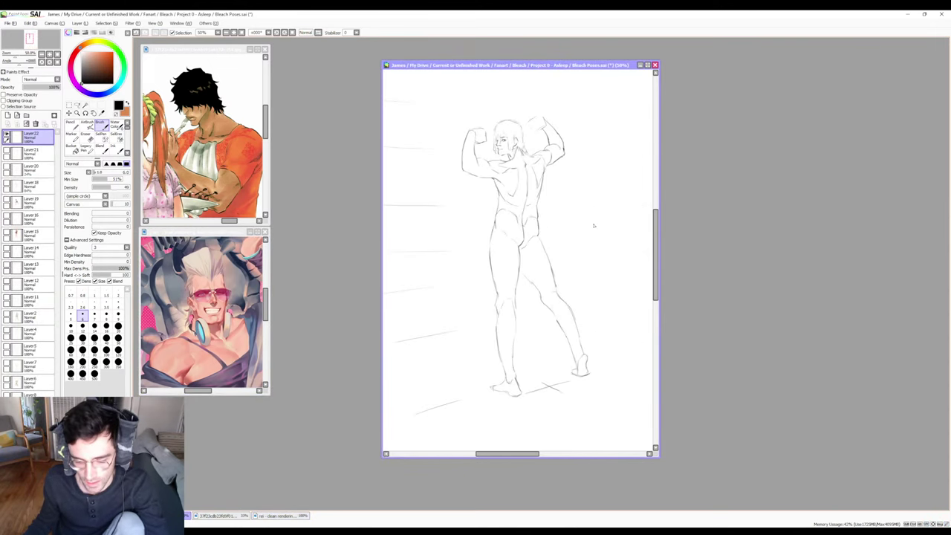
scroll(587, 104, down, 3)
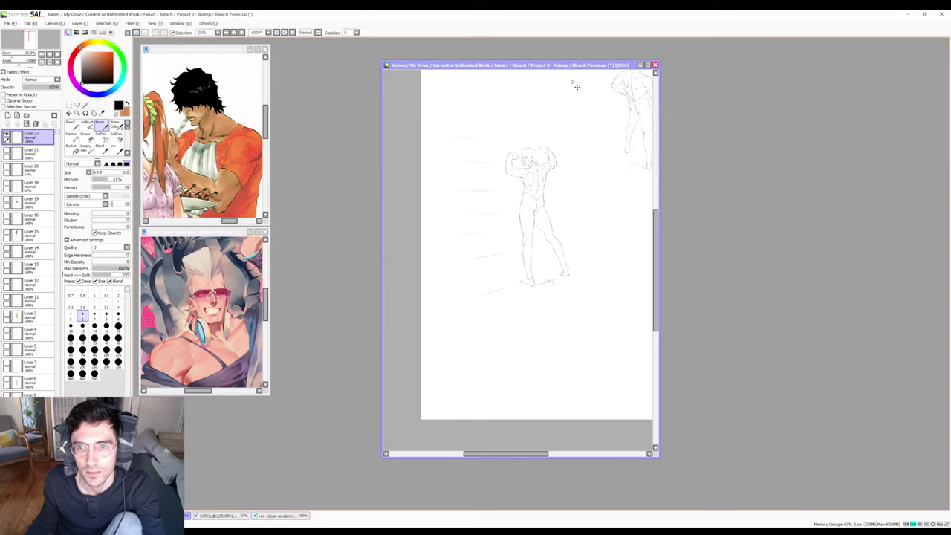
scroll(573, 85, up, 3)
drag(518, 343, 531, 243)
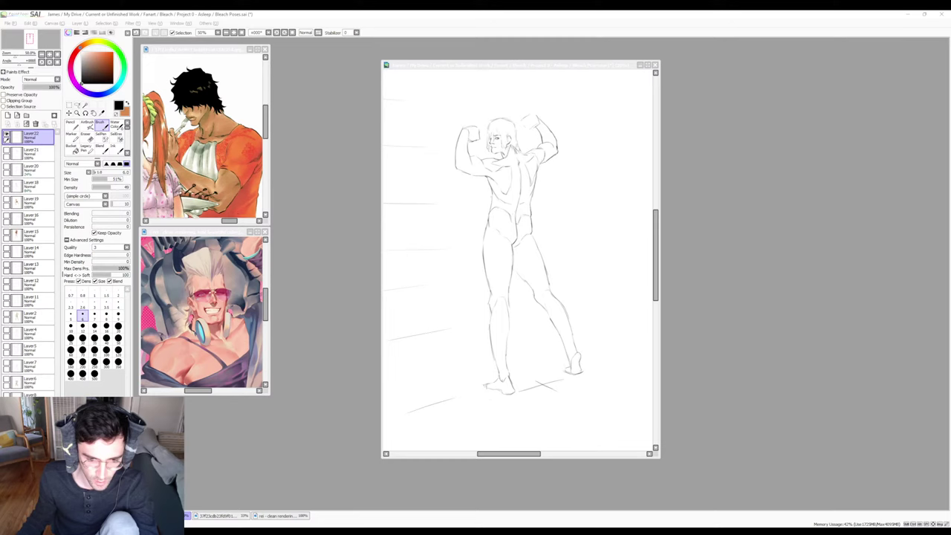
key(alt+Tab)
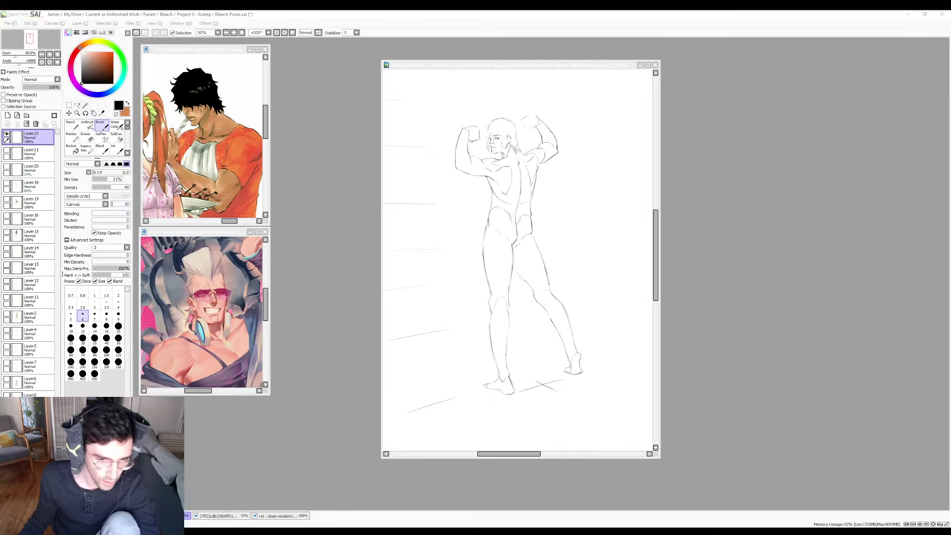
Return to the pose drawing and clean up the sketch lines of the lower back above the hips.
key(alt+Tab)
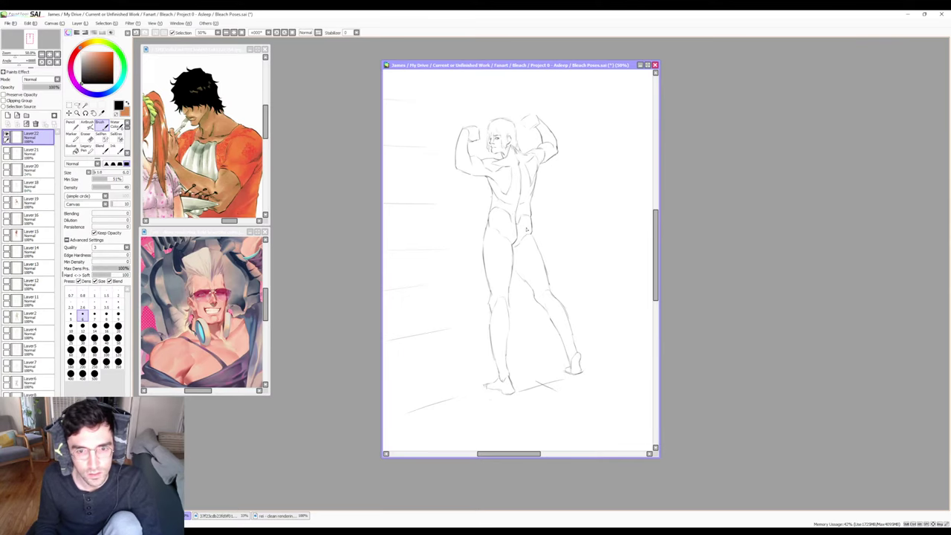
key(e)
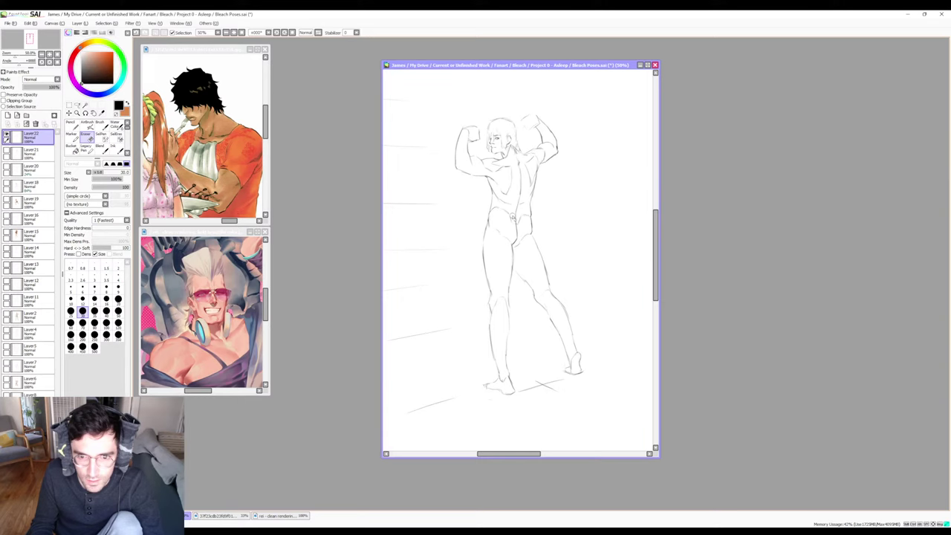
key(b)
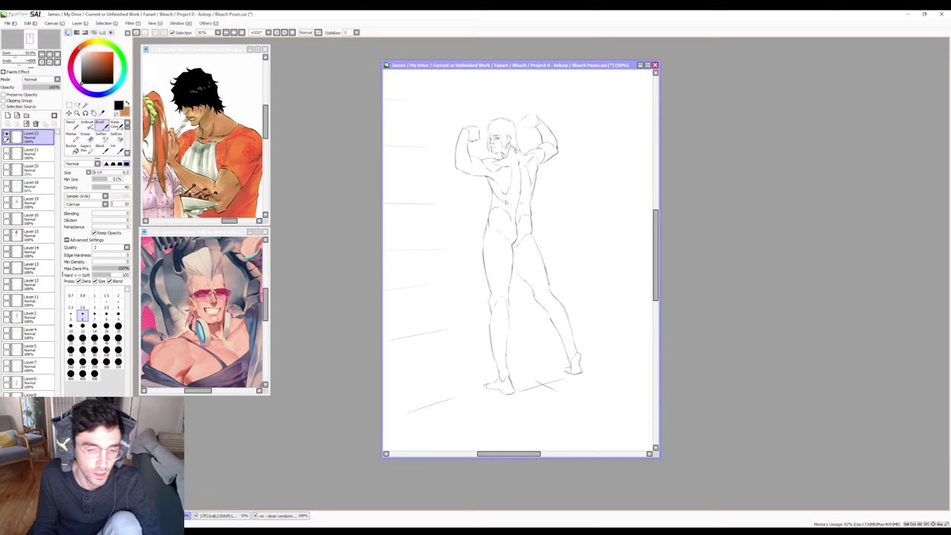
Erase and redraw the underside contour of the figure's flexed left arm near the elbow.
key(e)
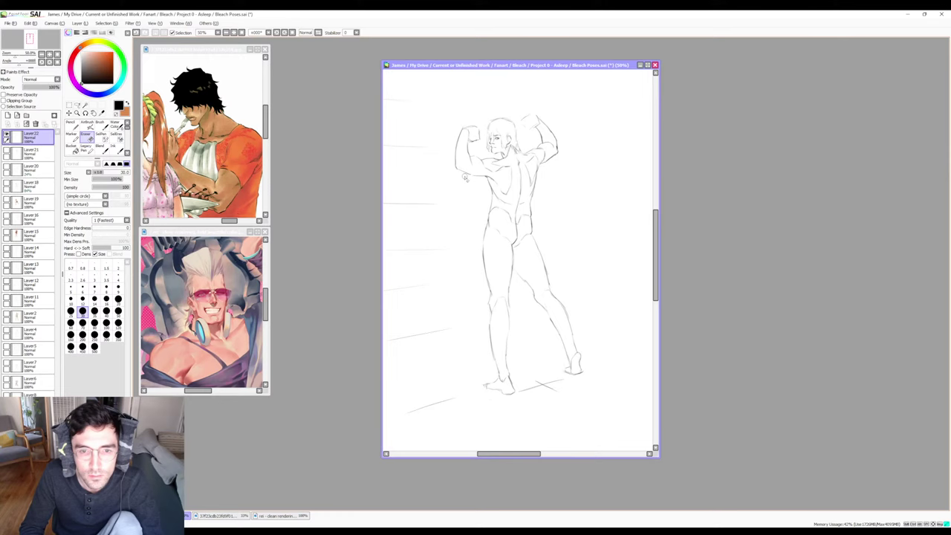
key(b)
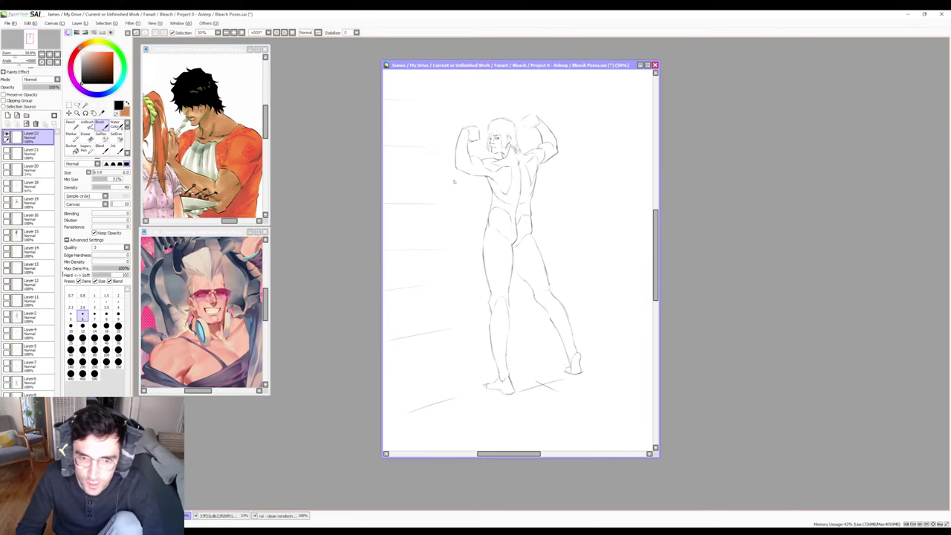
key(e)
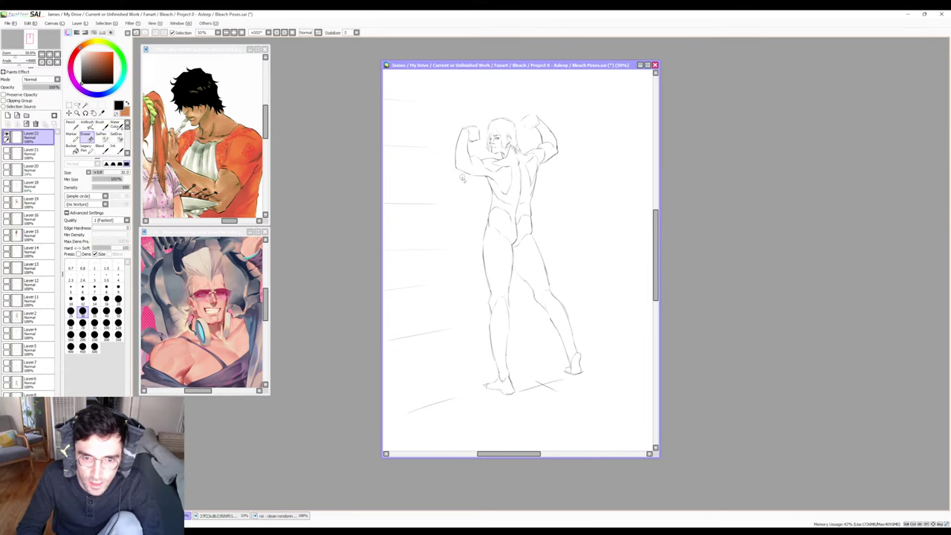
key(b)
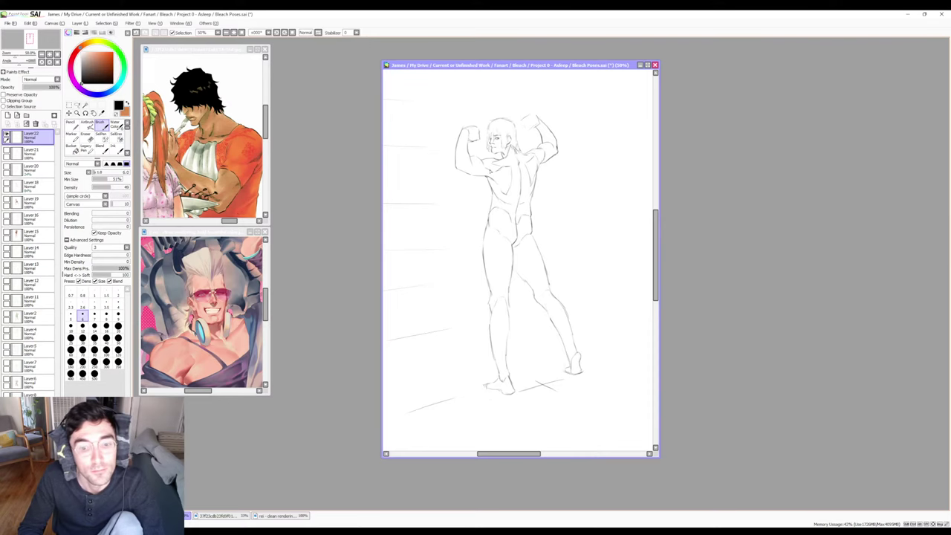
Refine the outer contour of the right thigh and clean up the lines at the left knee.
key(e)
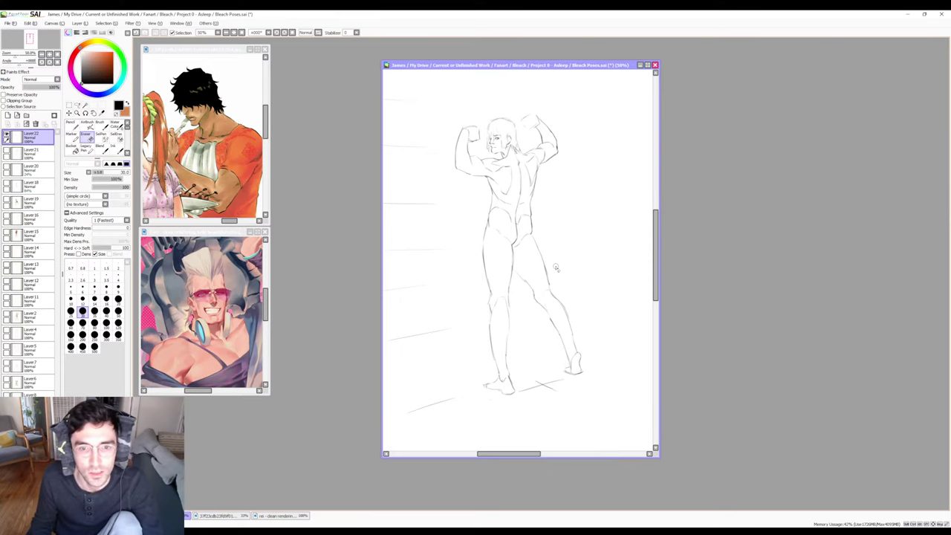
key(b)
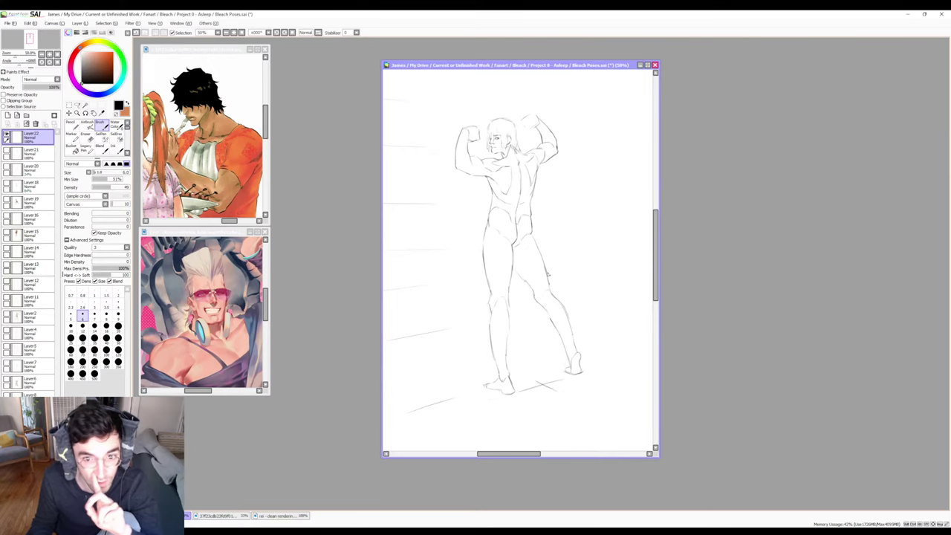
key(e)
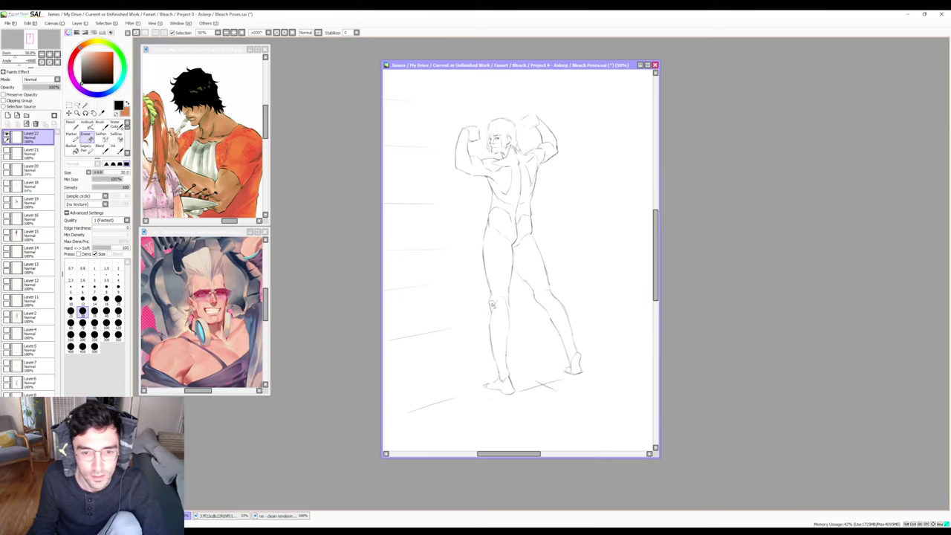
key(b)
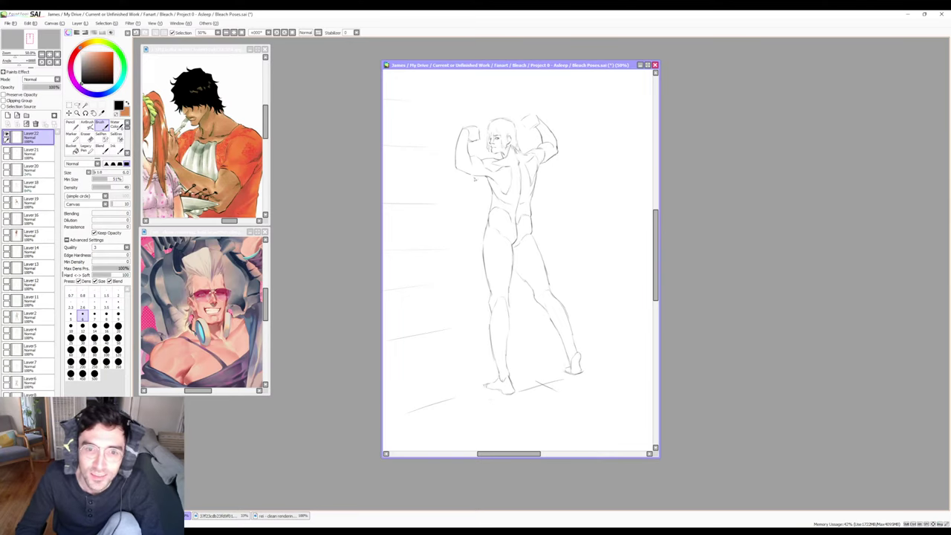
Rework the left upper arm's lower edge between the elbow and the shoulder with short erasures and redrawn strokes.
key(e)
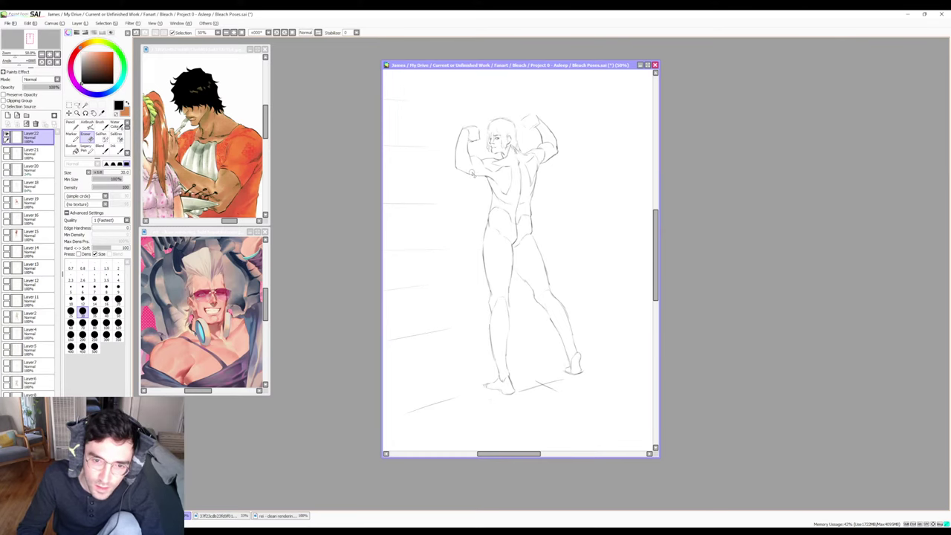
key(b)
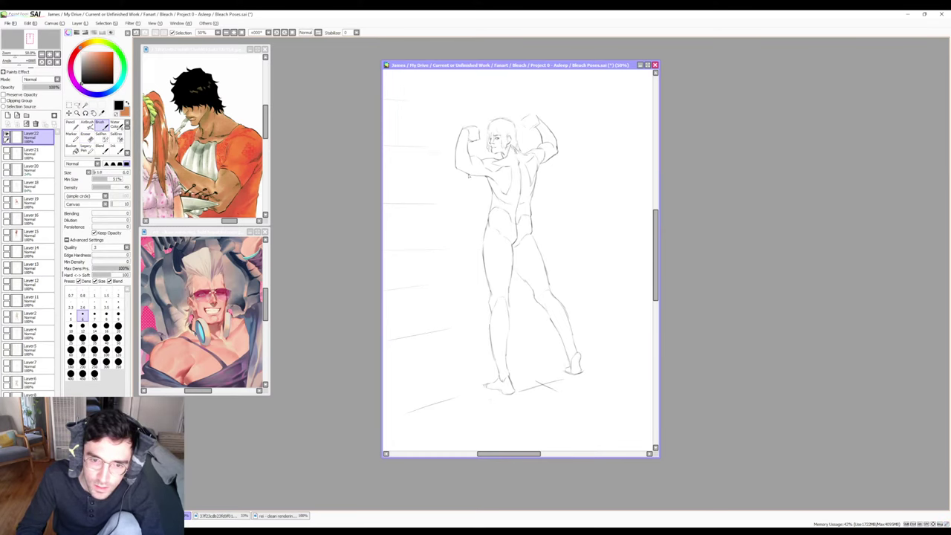
key(e)
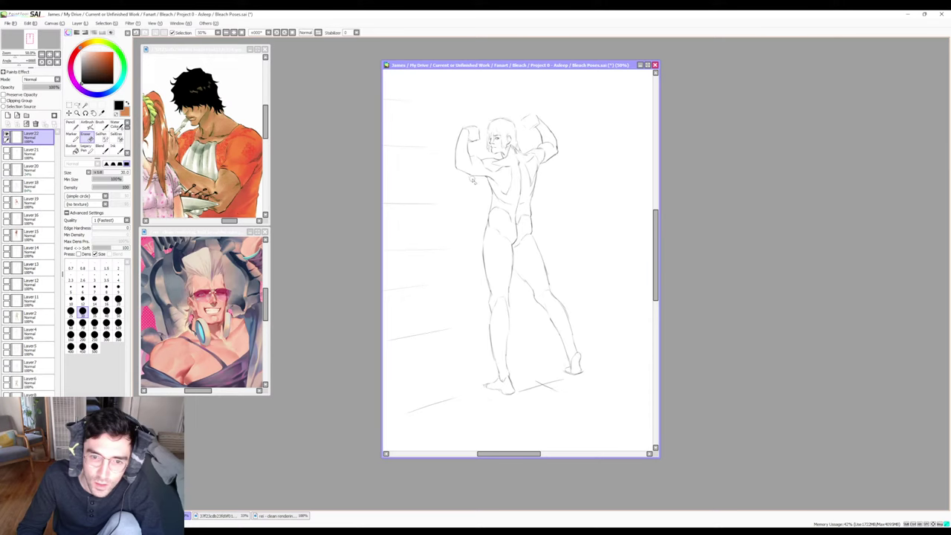
key(b)
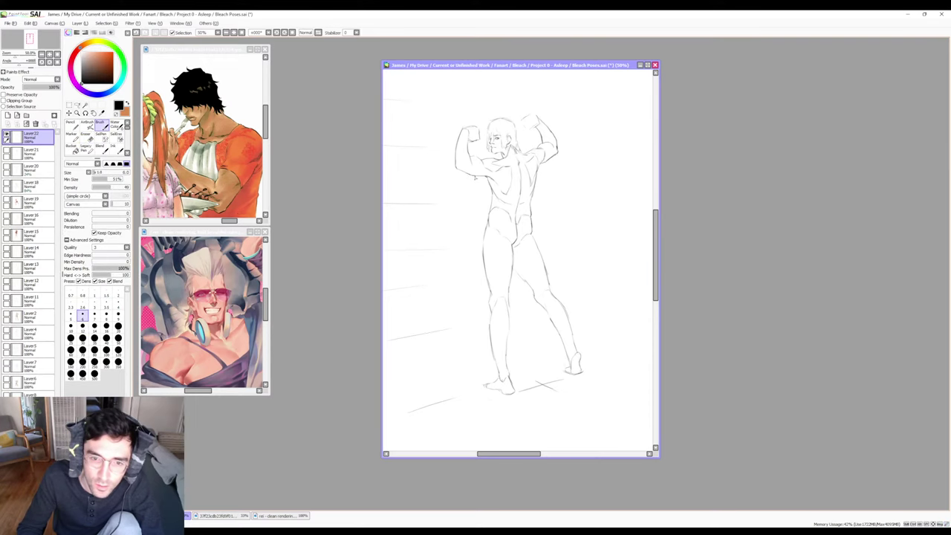
key(e)
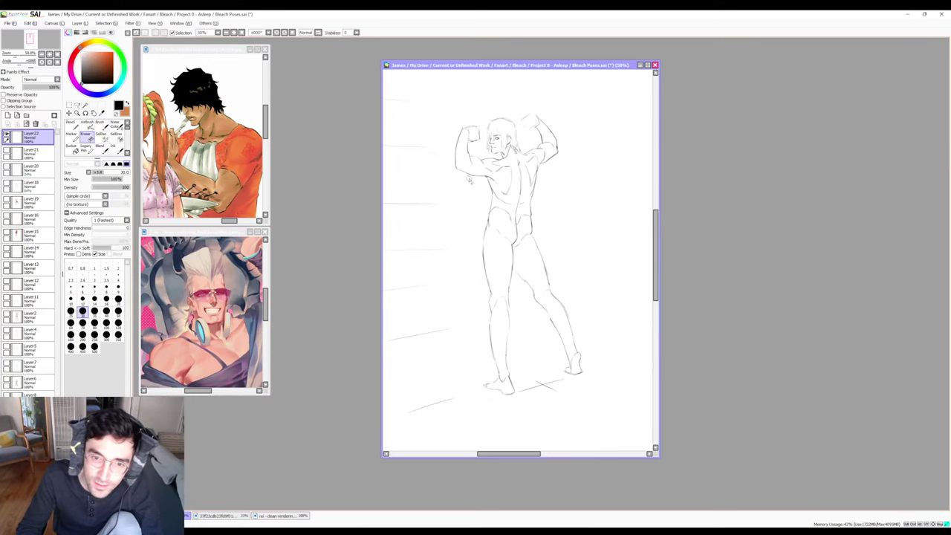
key(b)
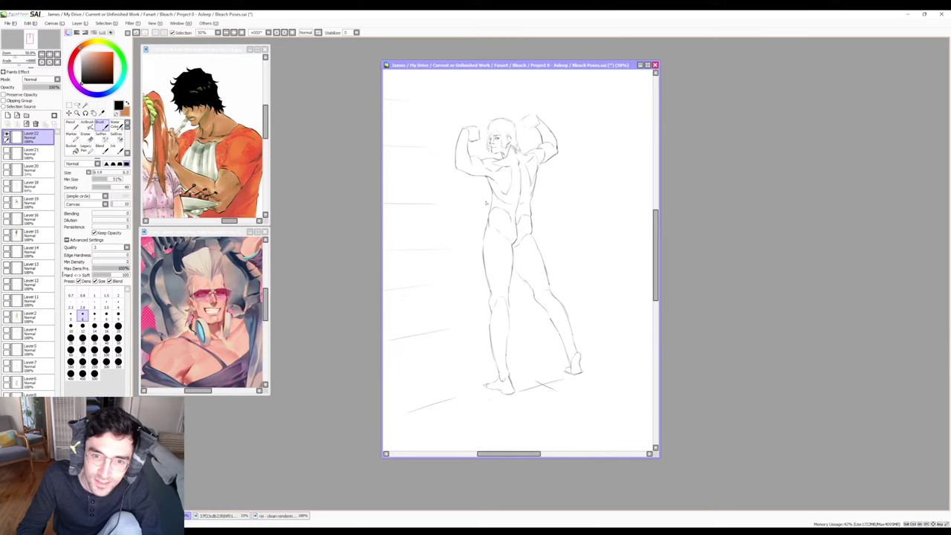
Erase and redraw the right arm's elbow and the underside of its upper arm.
key(e)
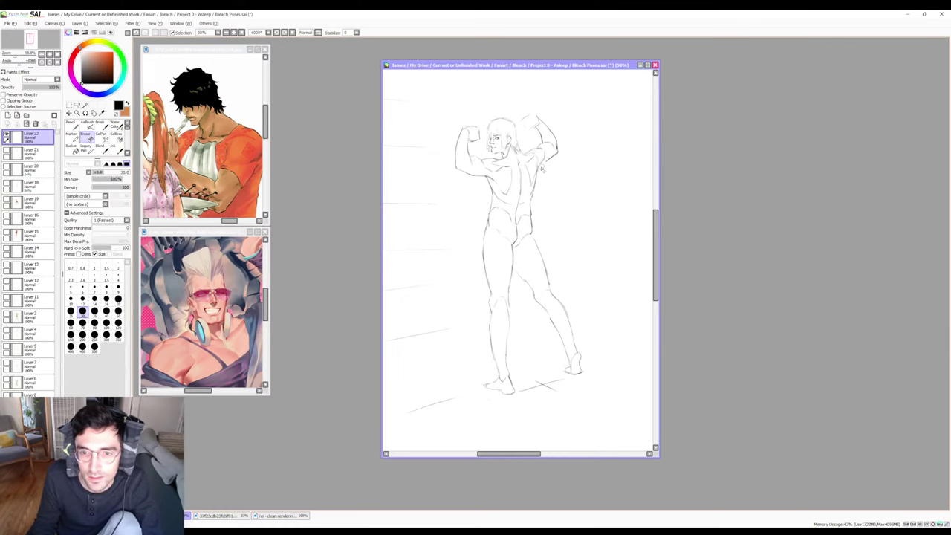
key(b)
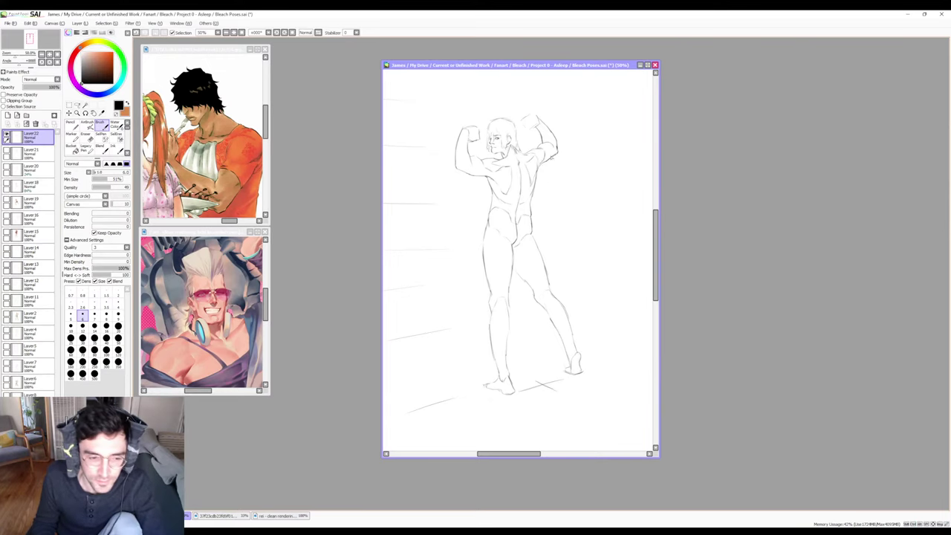
key(e)
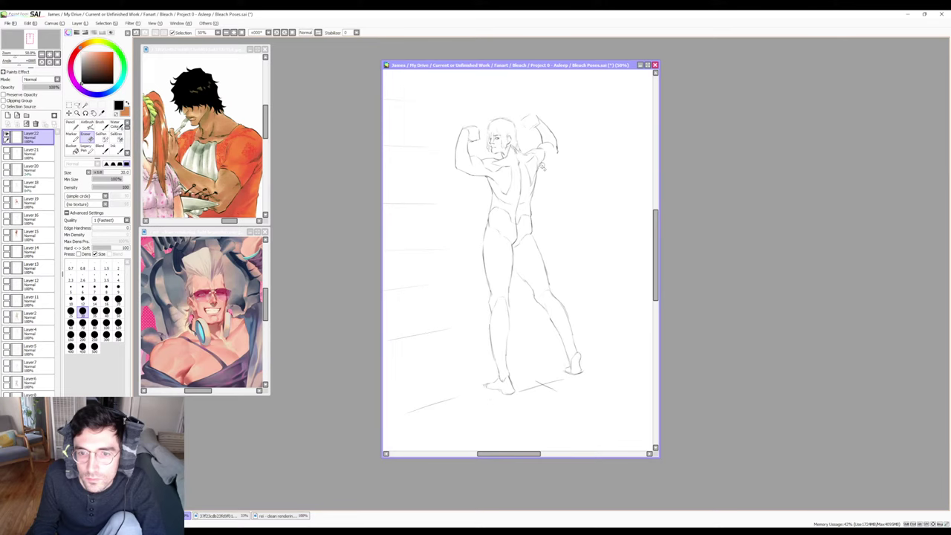
key(b)
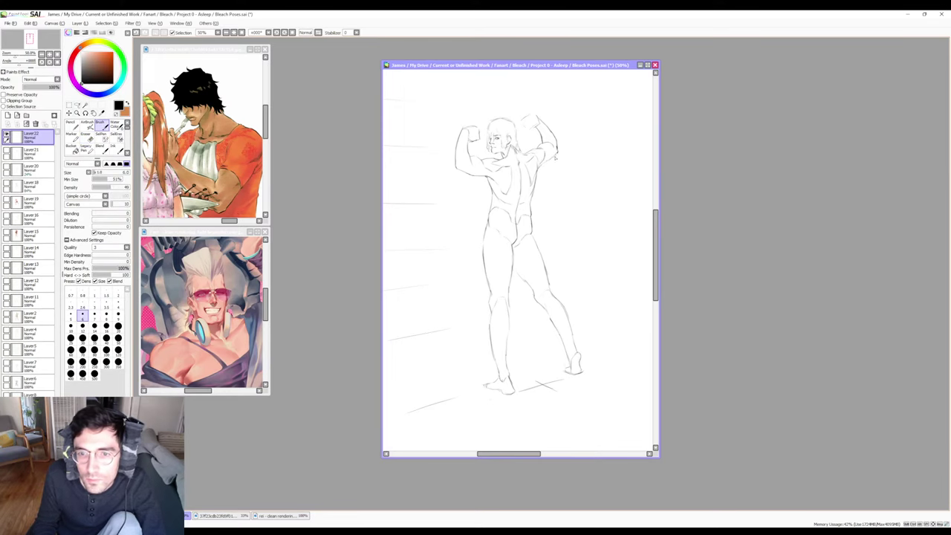
key(e)
key(b)
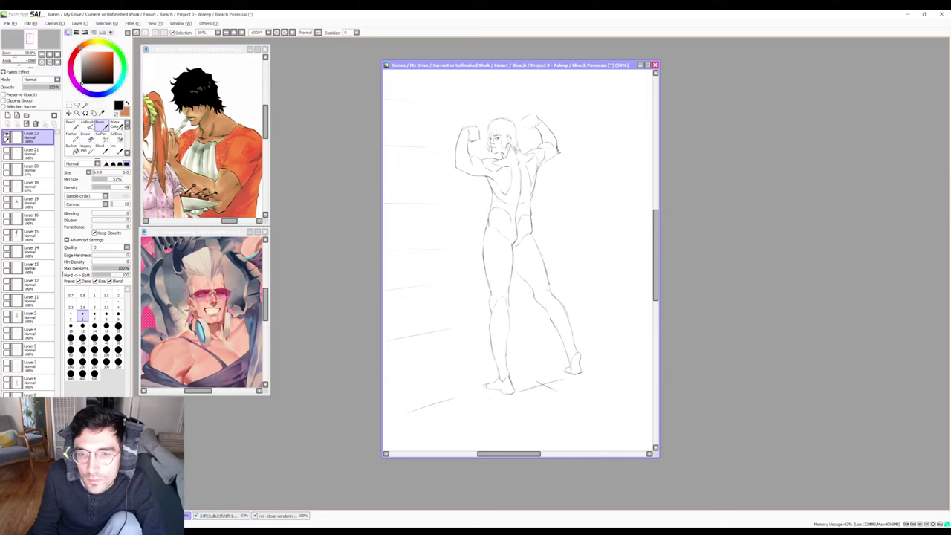
Reshape the right foot's toes and heel at the end of the extended leg.
key(e)
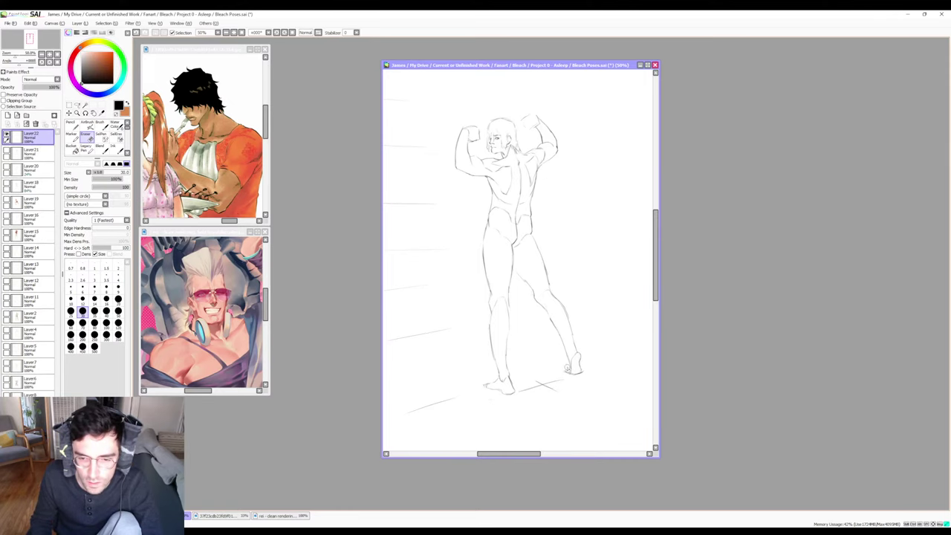
key(b)
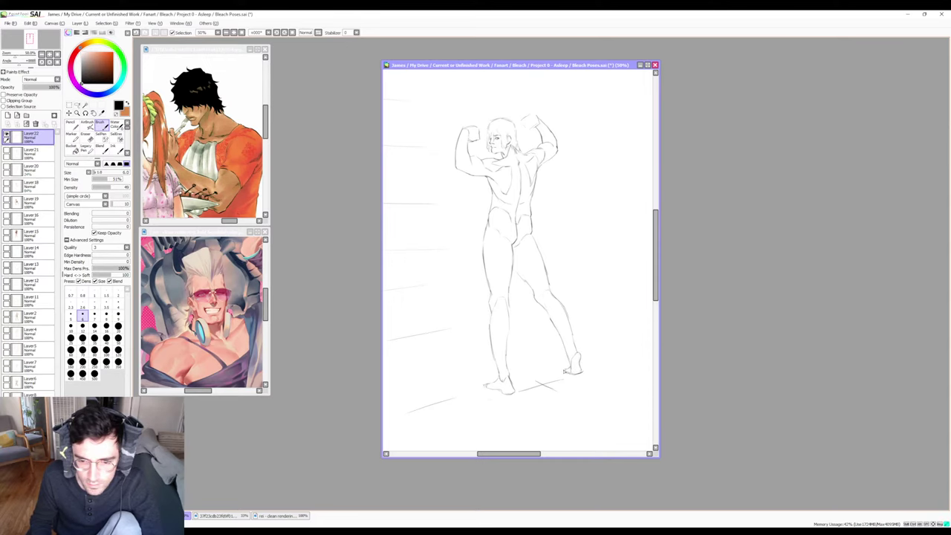
key(e)
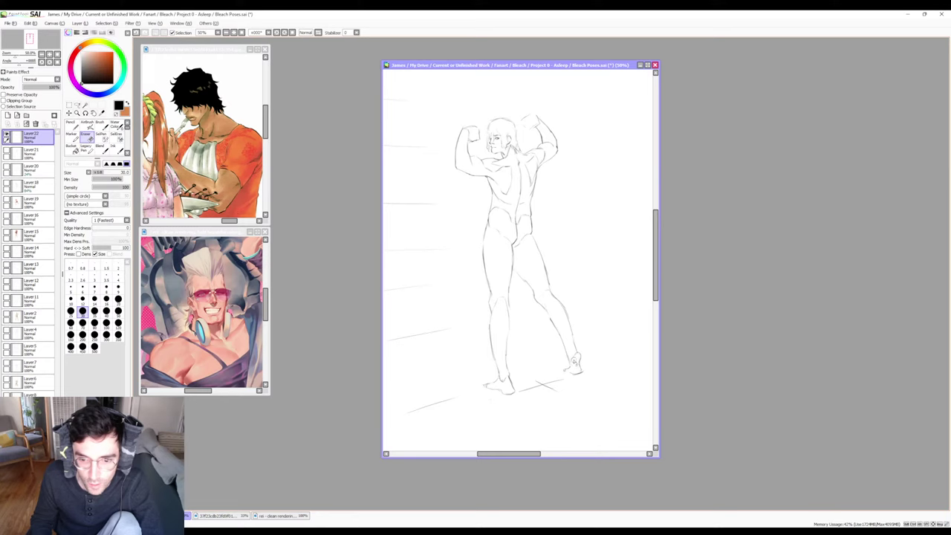
key(b)
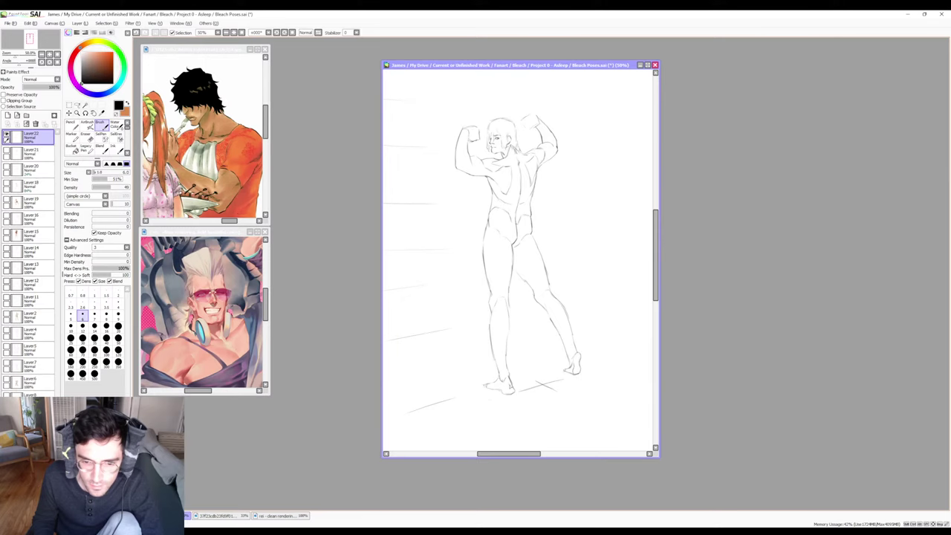
Erase and redraw the heel and ankle contours of the left foot on the standing leg.
key(e)
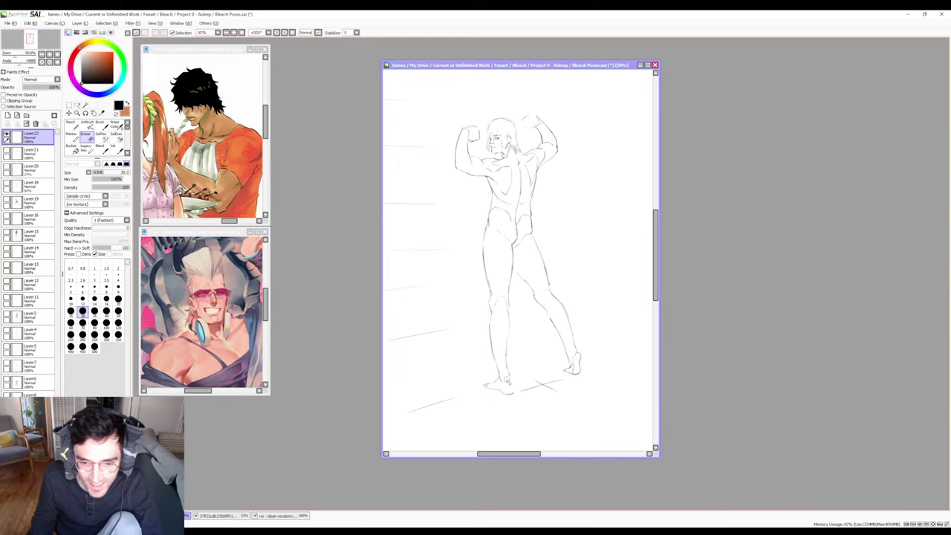
key(b)
key(e)
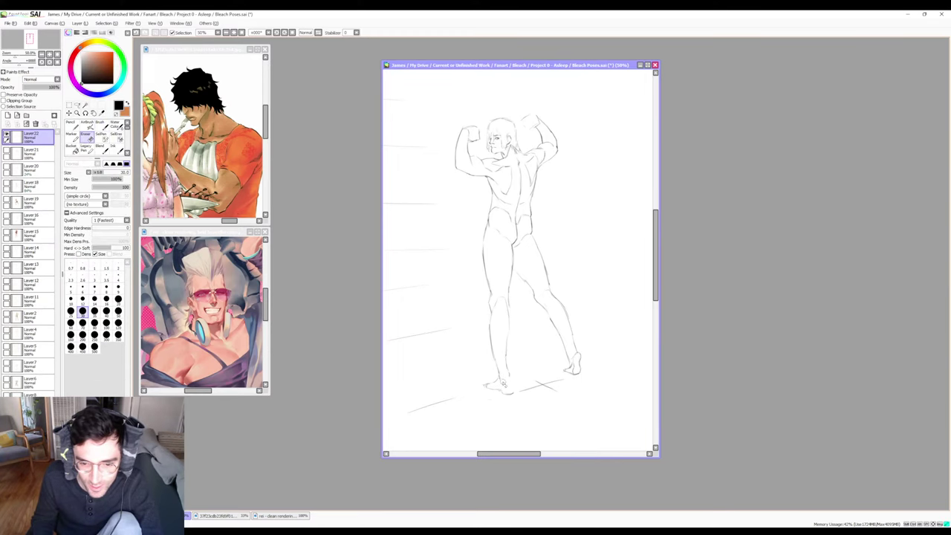
key(b)
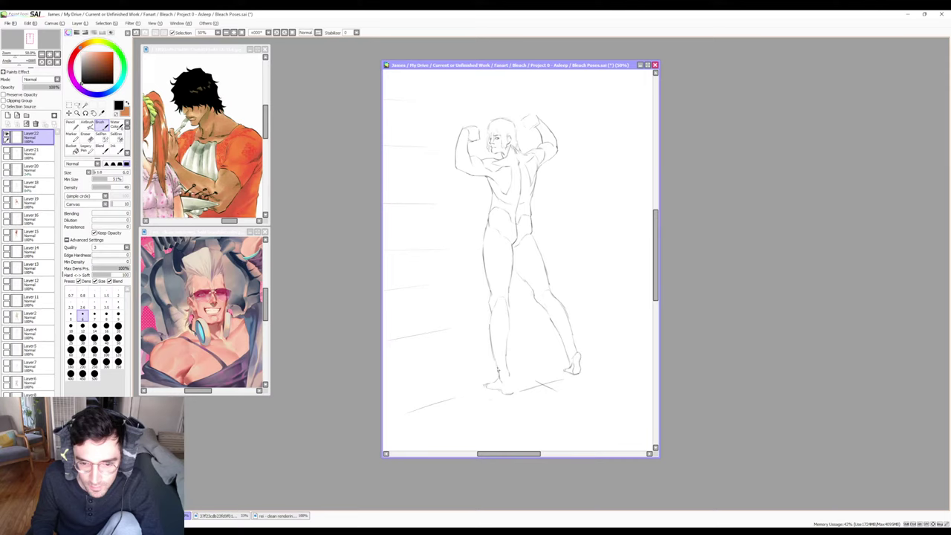
key(e)
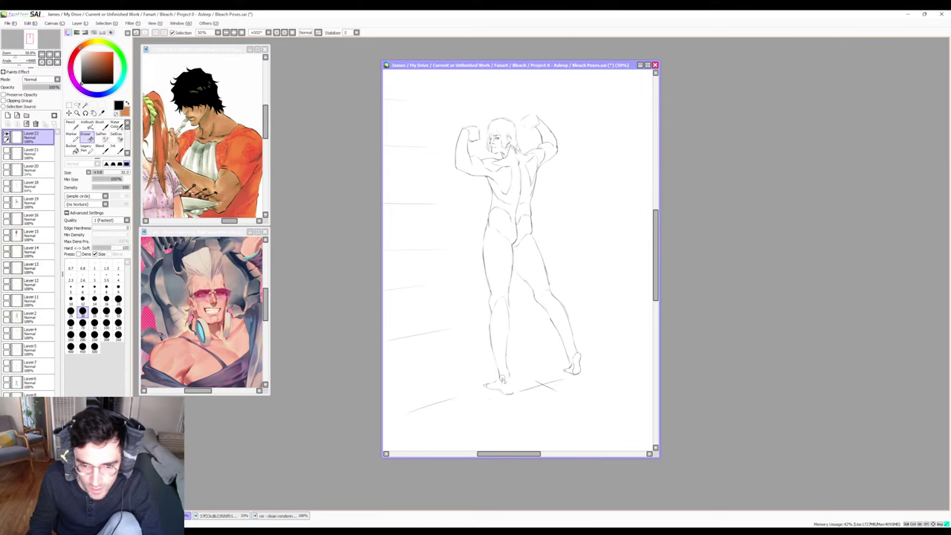
key(b)
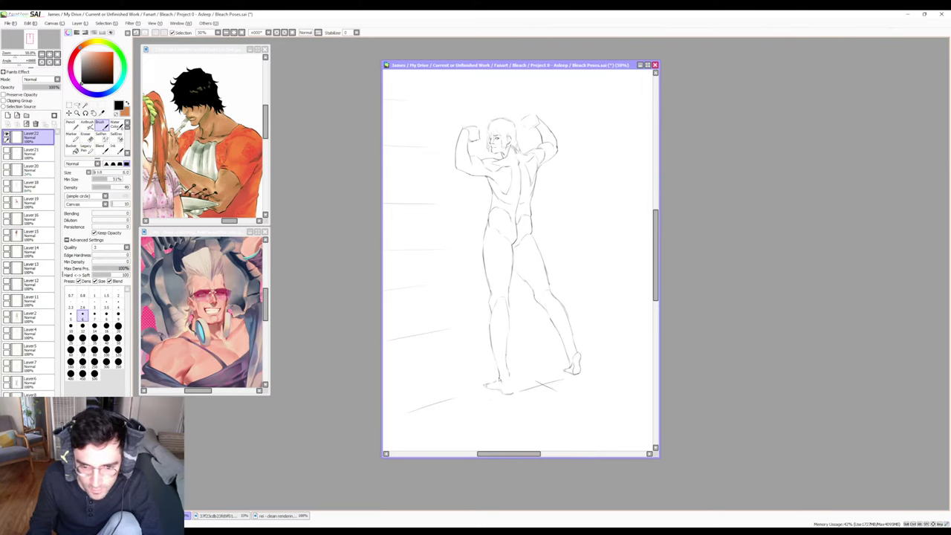
key(e)
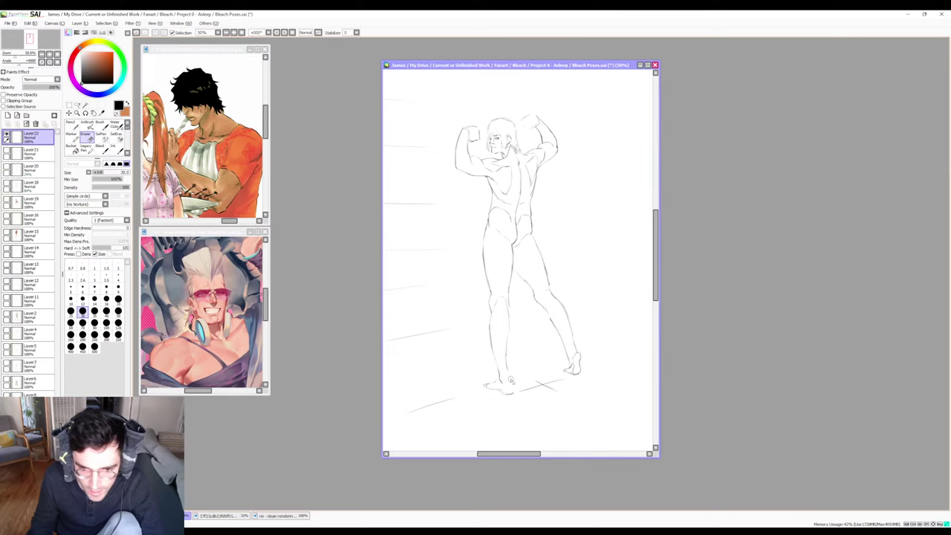
Clean up and redraw the ankle, heel and foot outline of the straight standing leg with the eraser and brush.
key(b)
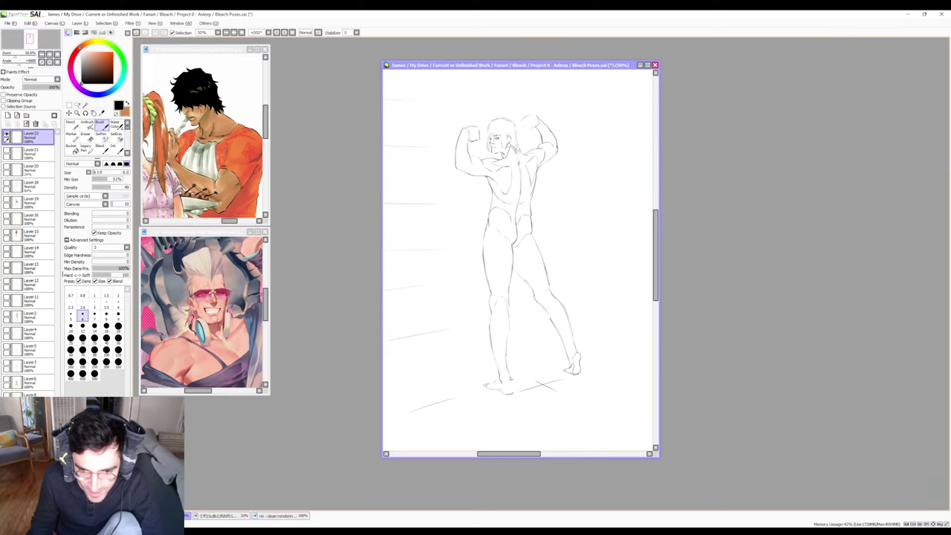
key(e)
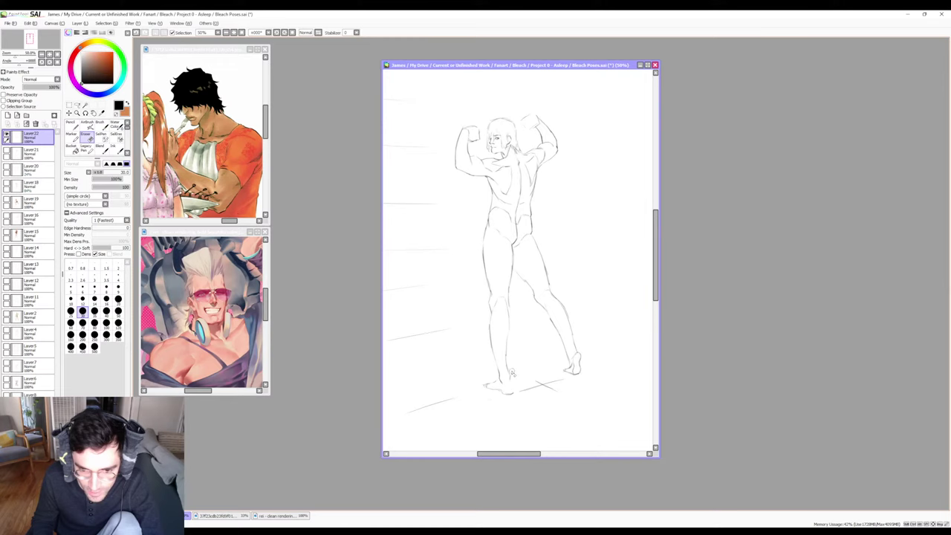
key(b)
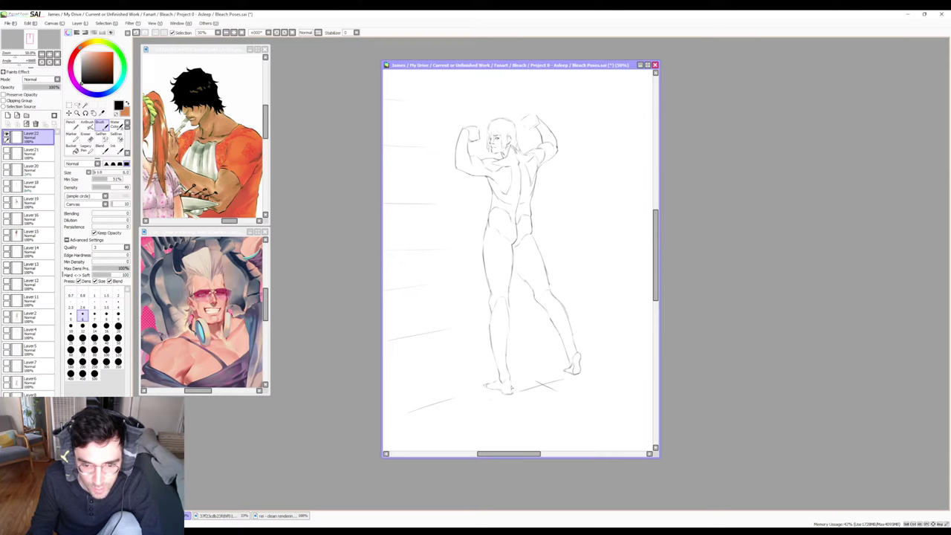
key(e)
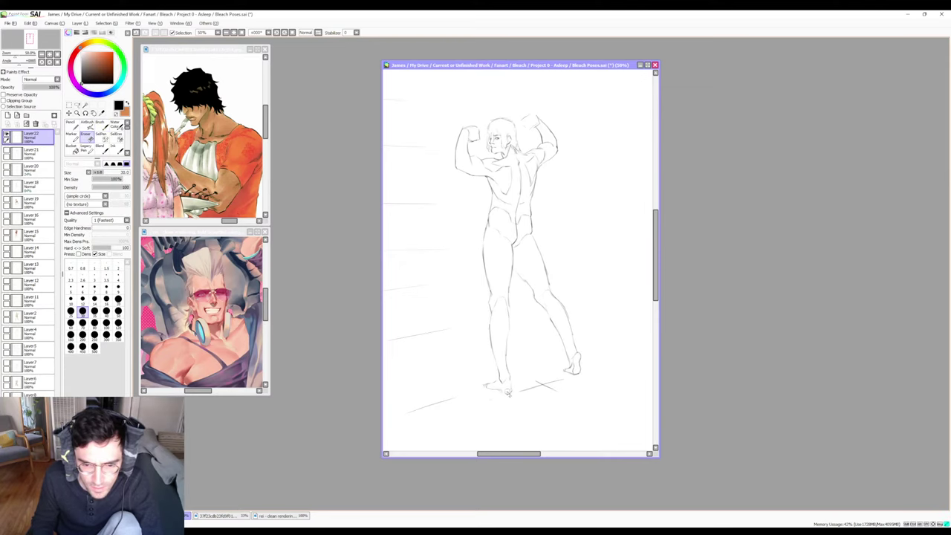
key(b)
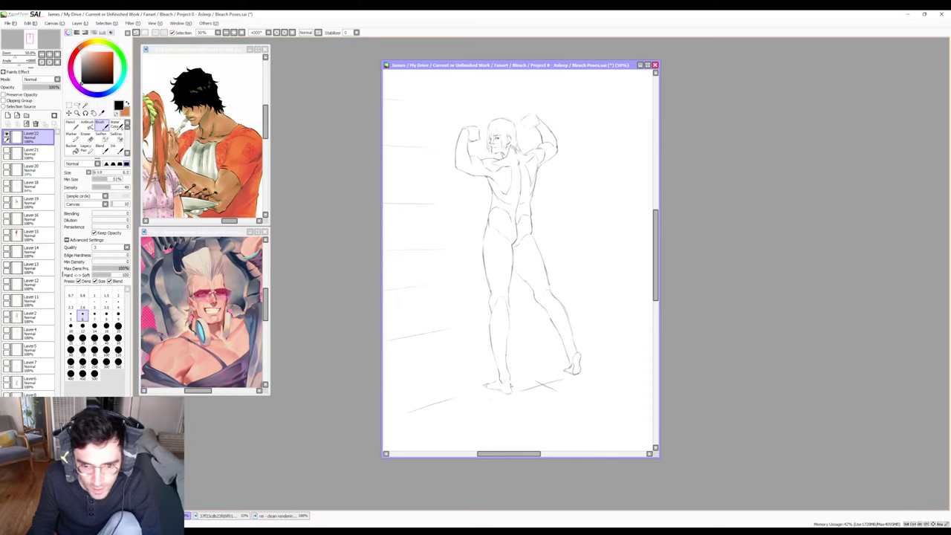
Erase stray marks around the standing leg's knee and redraw the outer contour of its upper calf.
key(e)
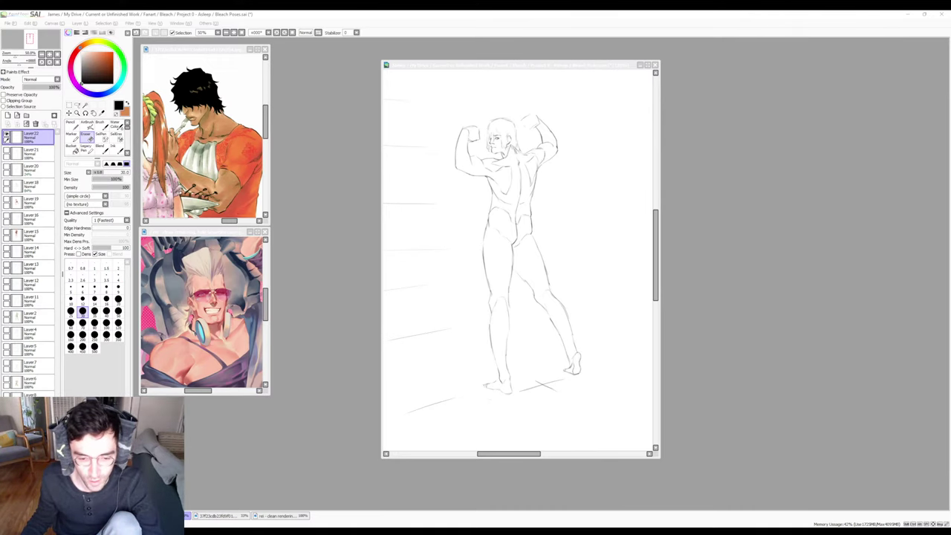
key(alt+Tab)
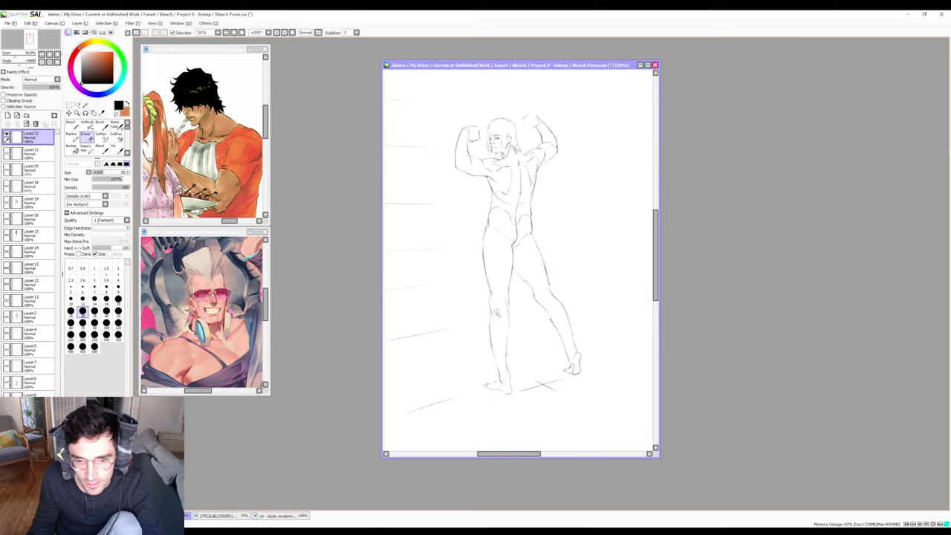
key(b)
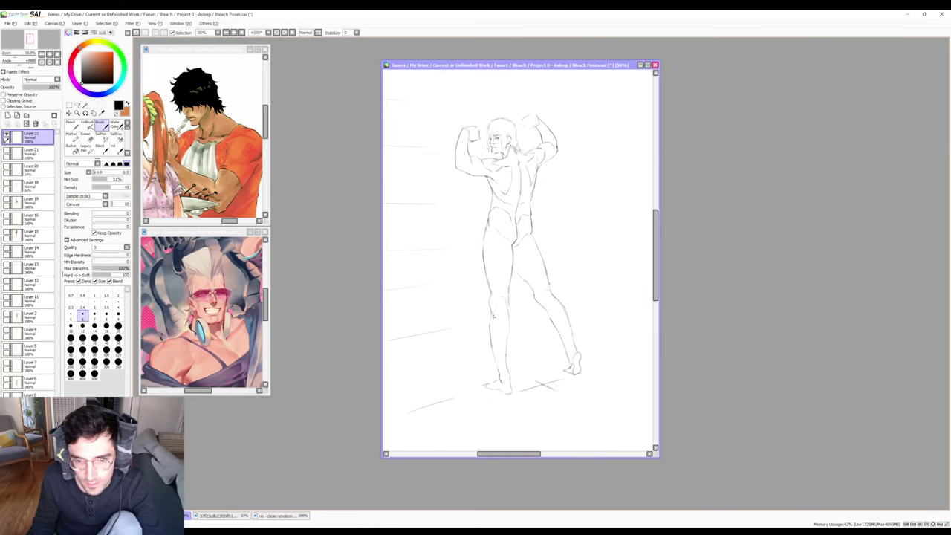
key(e)
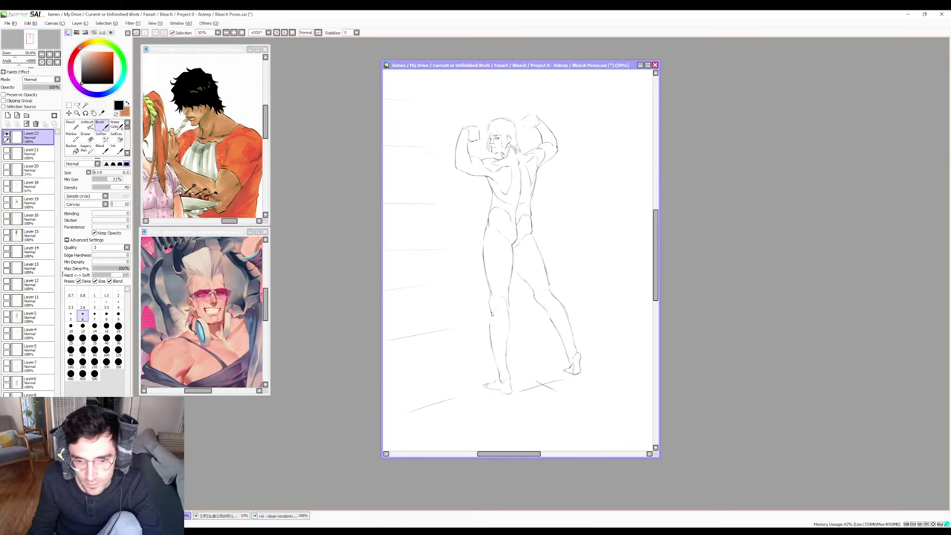
key(e)
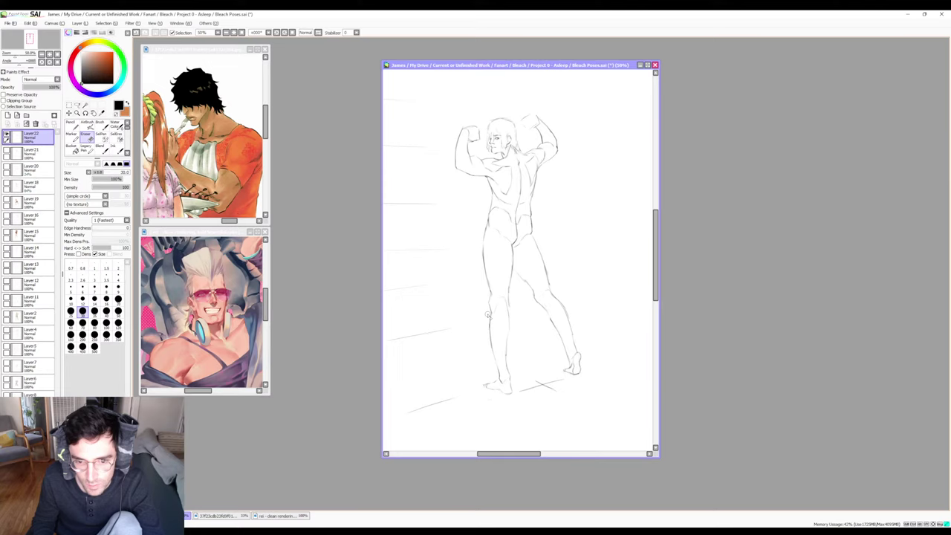
key(b)
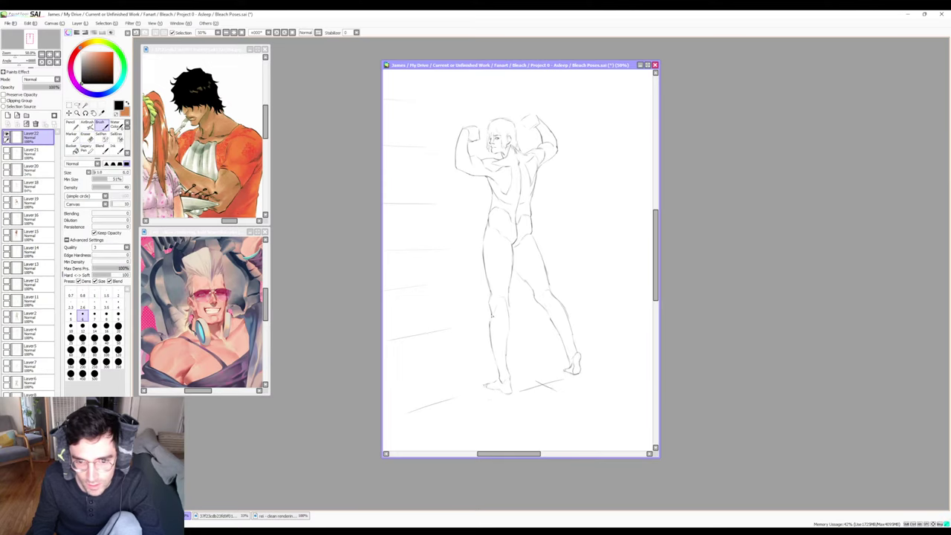
Rework the calf contours of the extended leg between the knee and mid-shin, erasing and redrawing the lines.
key(e)
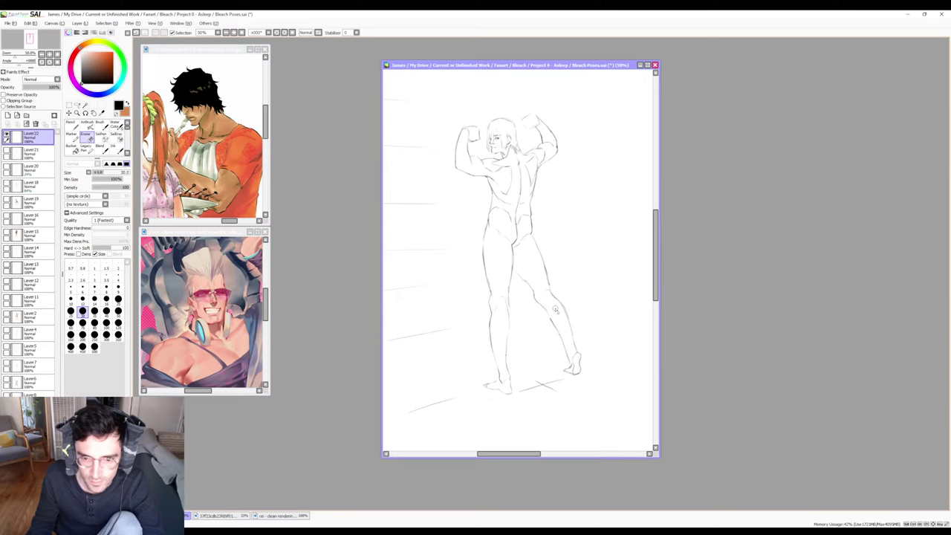
key(b)
key(e)
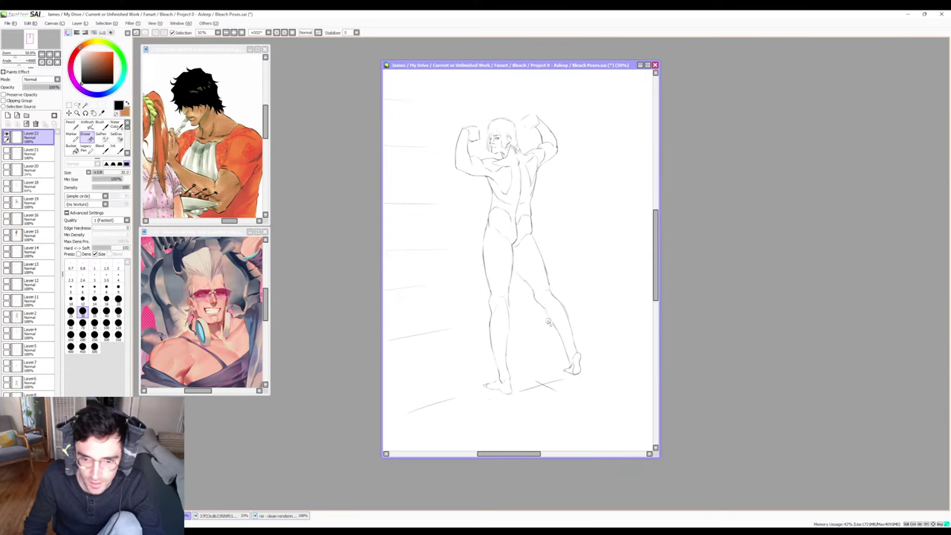
key(b)
key(e)
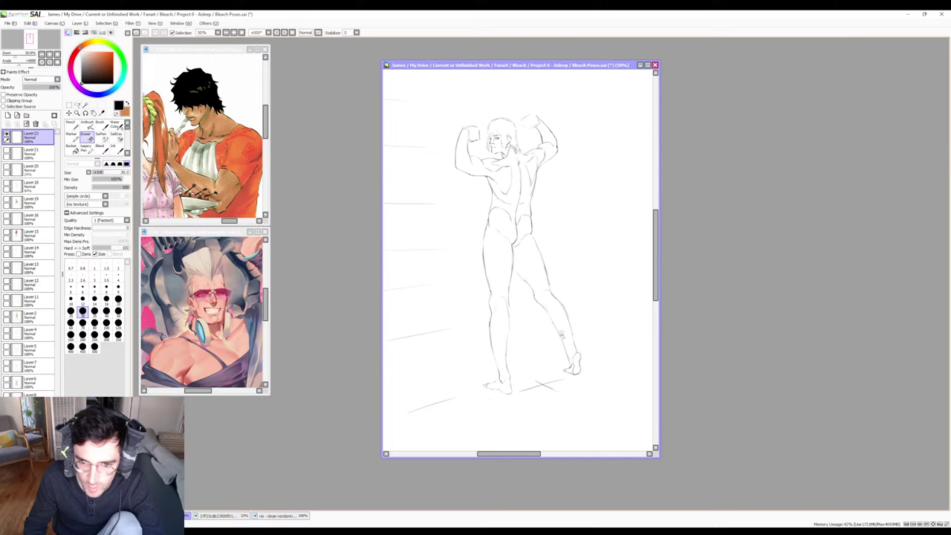
key(b)
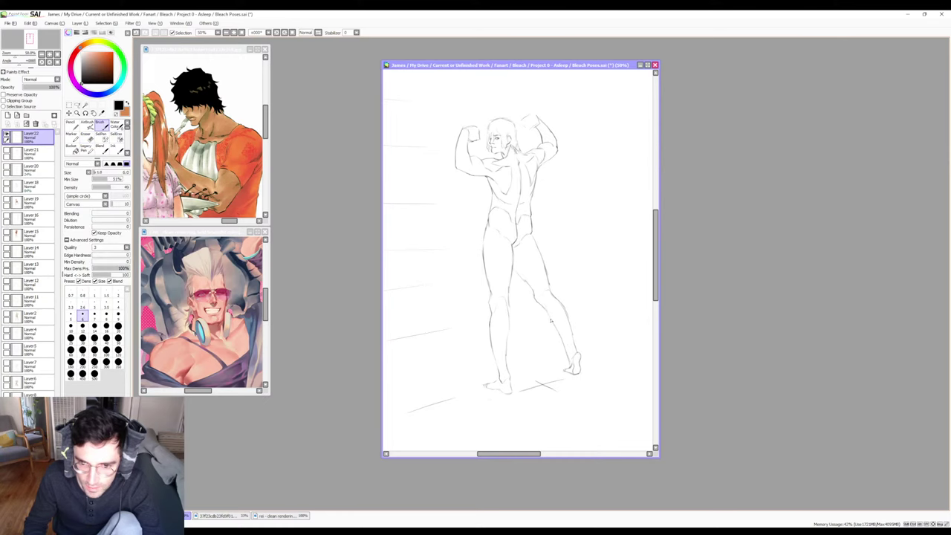
Erase the extended leg's inner lower-calf line and redraw it from mid-calf down to the heel.
key(e)
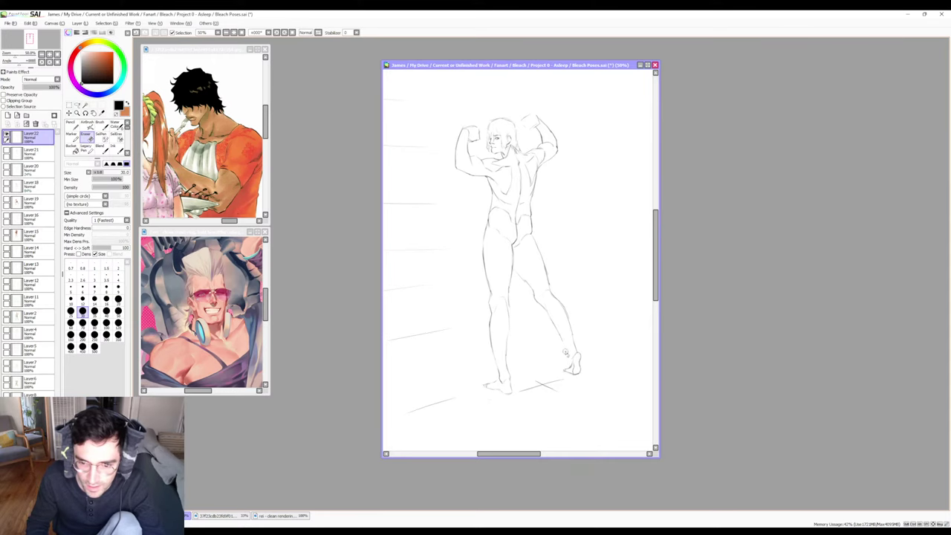
key(b)
drag(561, 340, 573, 364)
key(e)
key(b)
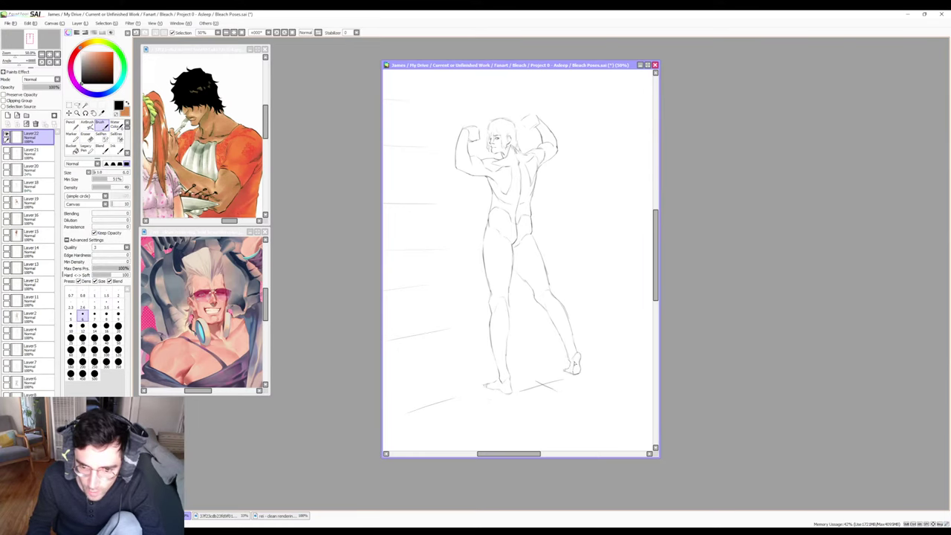
Trim and redraw the heel and ankle lines of the extended leg's raised foot.
key(e)
drag(572, 364, 574, 360)
key(b)
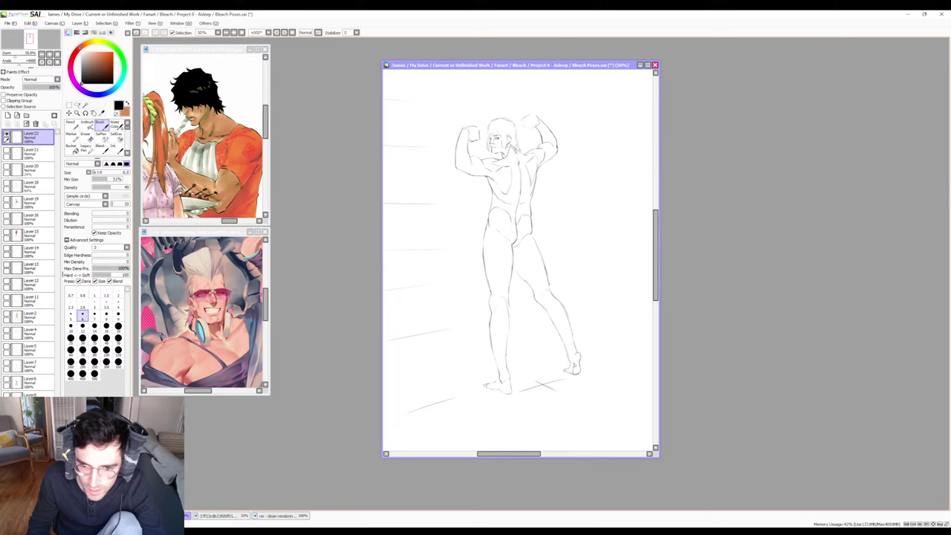
key(e)
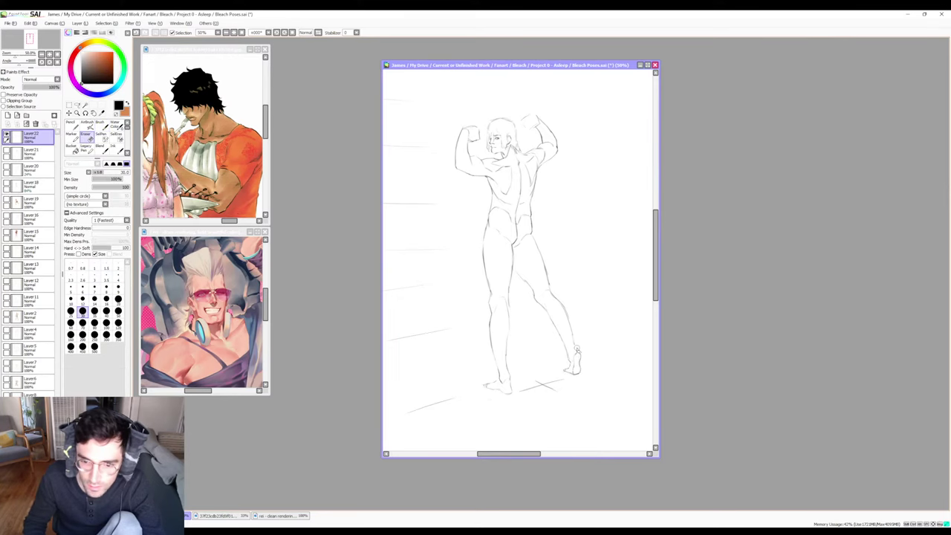
key(b)
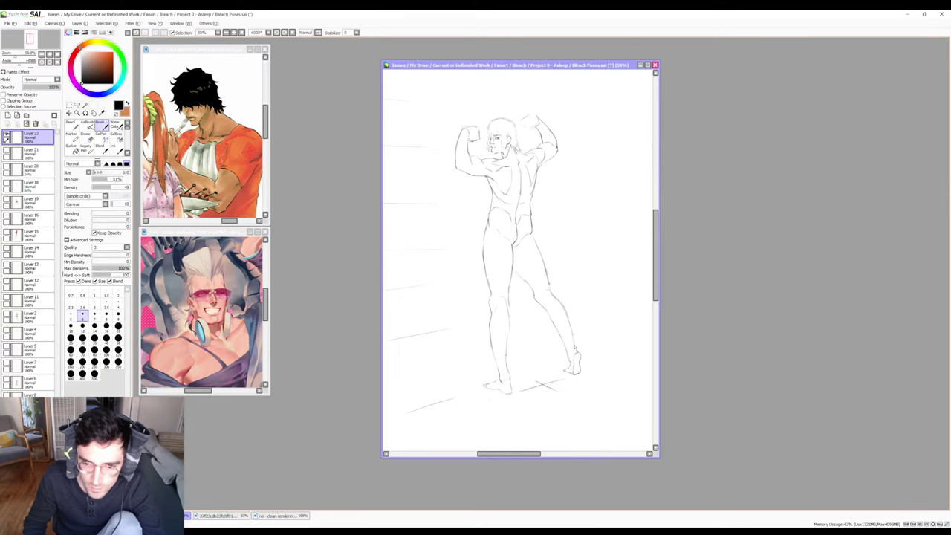
Refine the extended leg's inner contour from the lower calf to just above the ankle, removing excess line.
key(e)
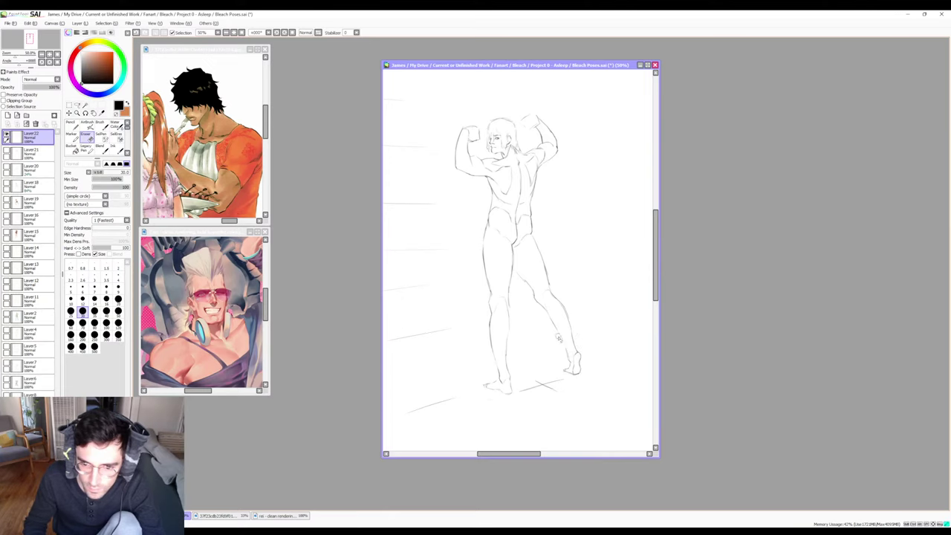
key(b)
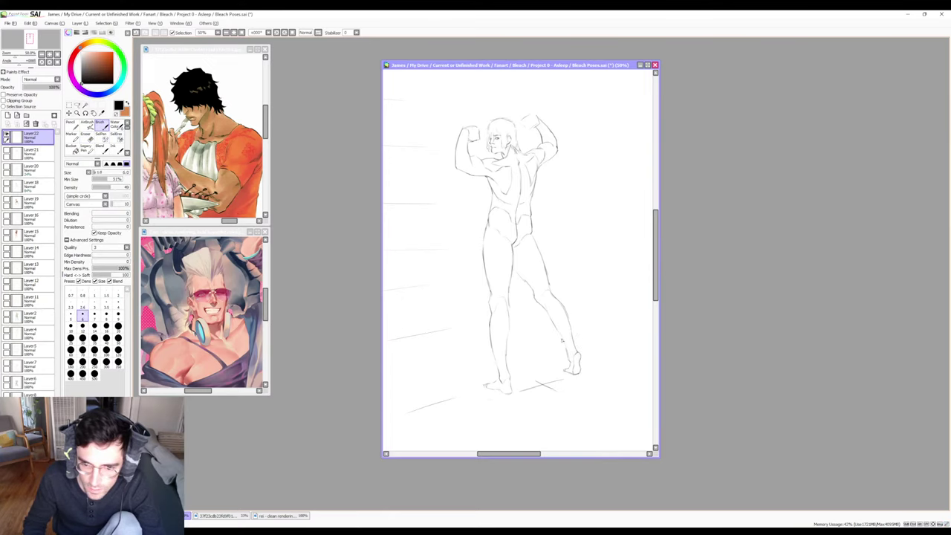
drag(564, 340, 568, 357)
key(e)
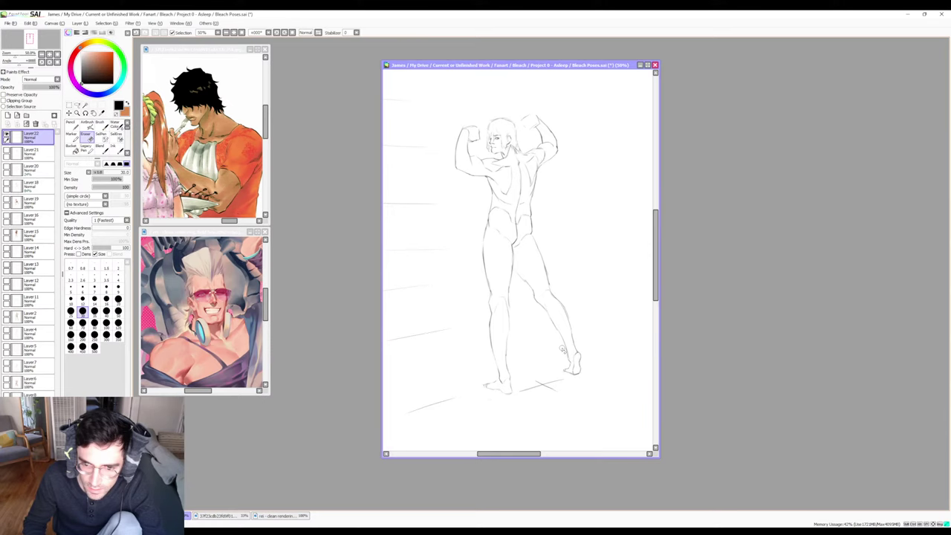
key(b)
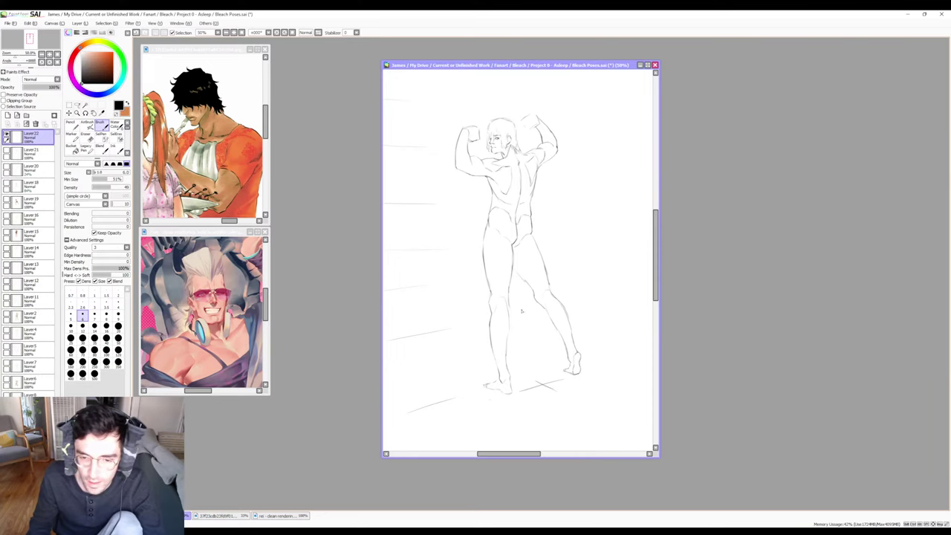
Erase and redraw the inner lower-calf contour of the straight standing leg above the ankle.
key(e)
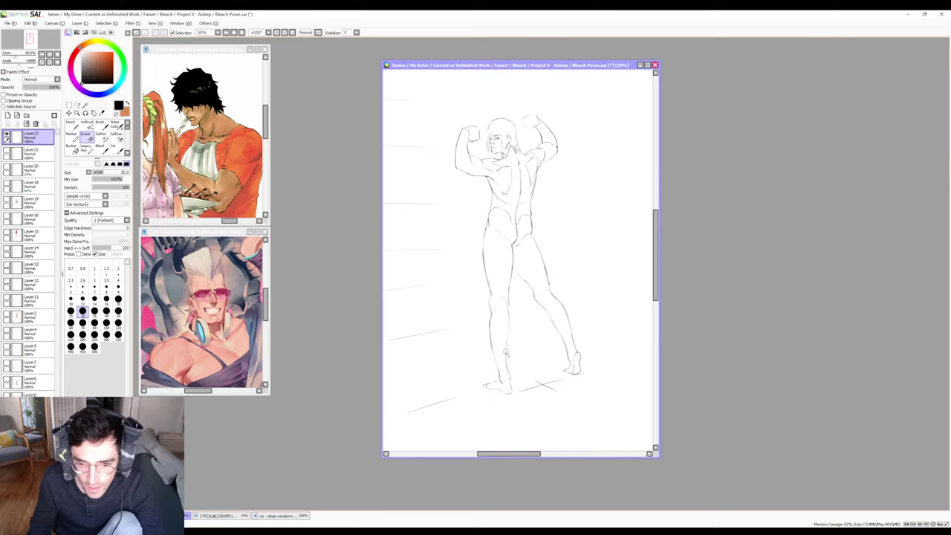
key(b)
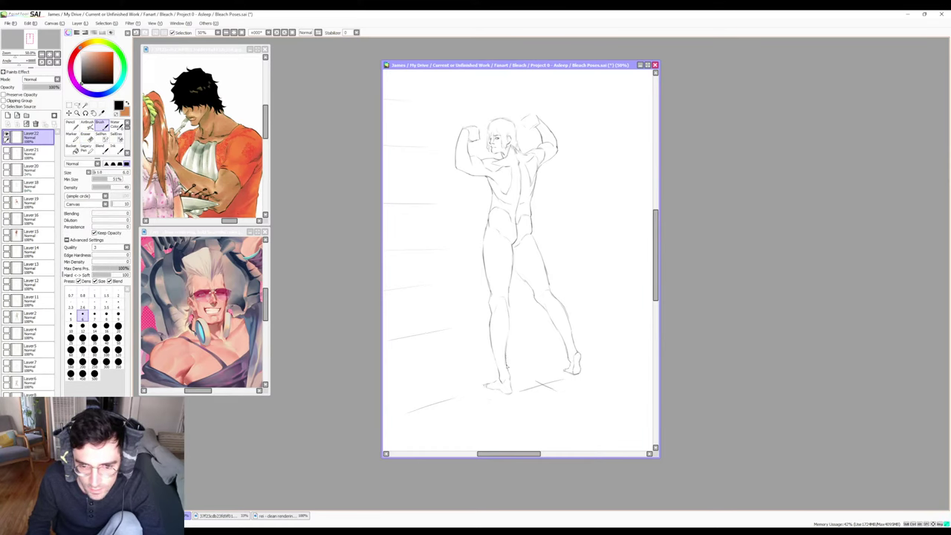
key(e)
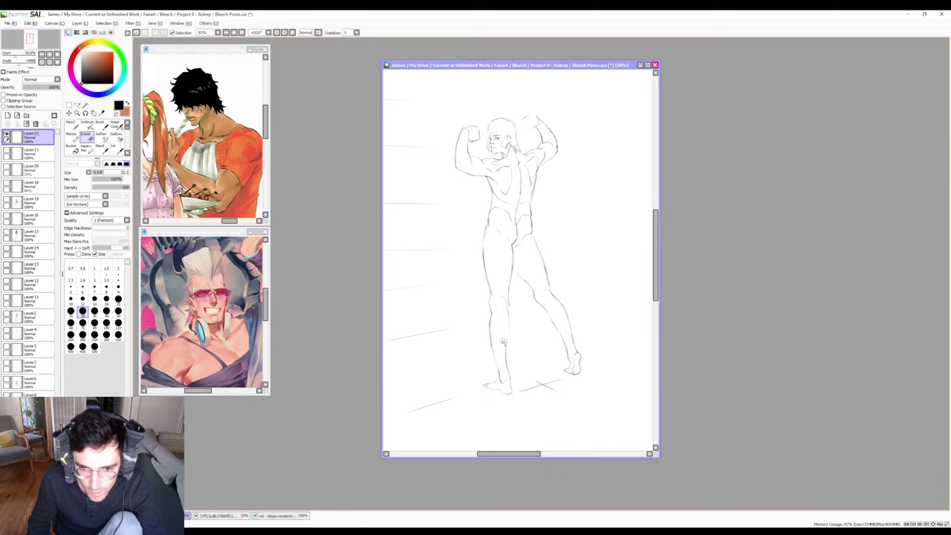
key(b)
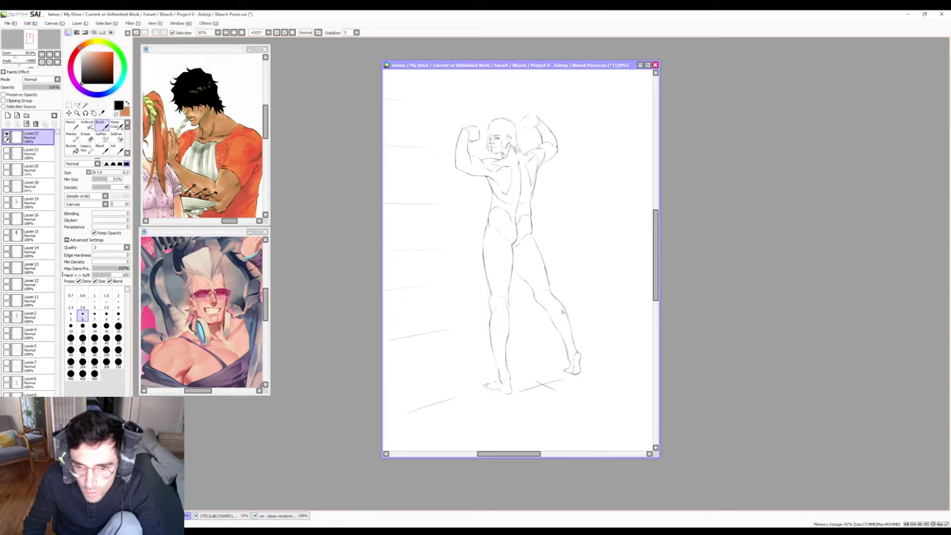
Clean up both lower-calf contours of the extended leg and redraw the outer line toward the ankle.
key(e)
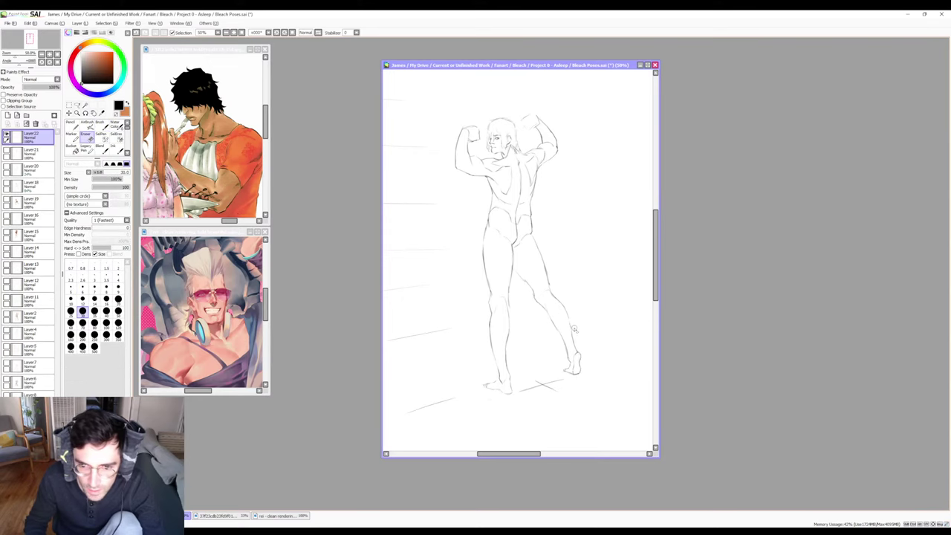
key(b)
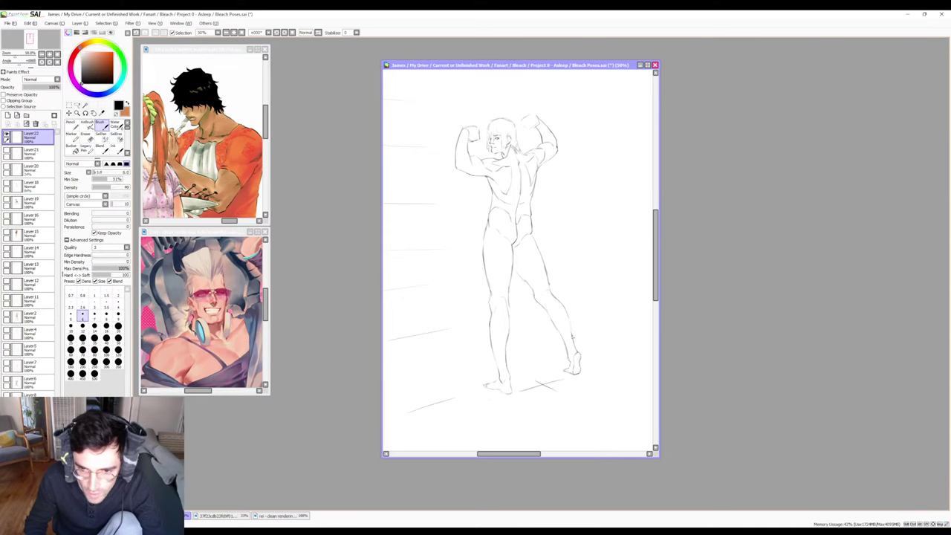
key(e)
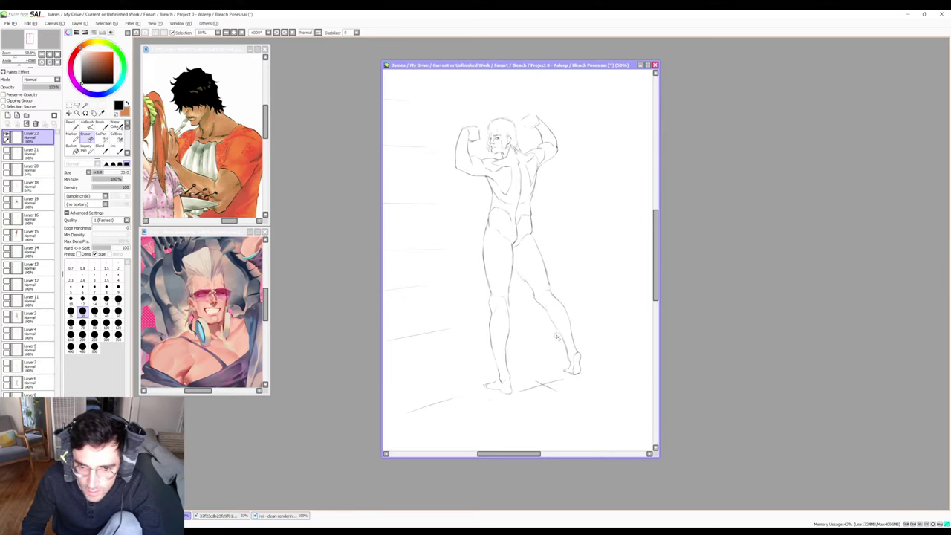
key(b)
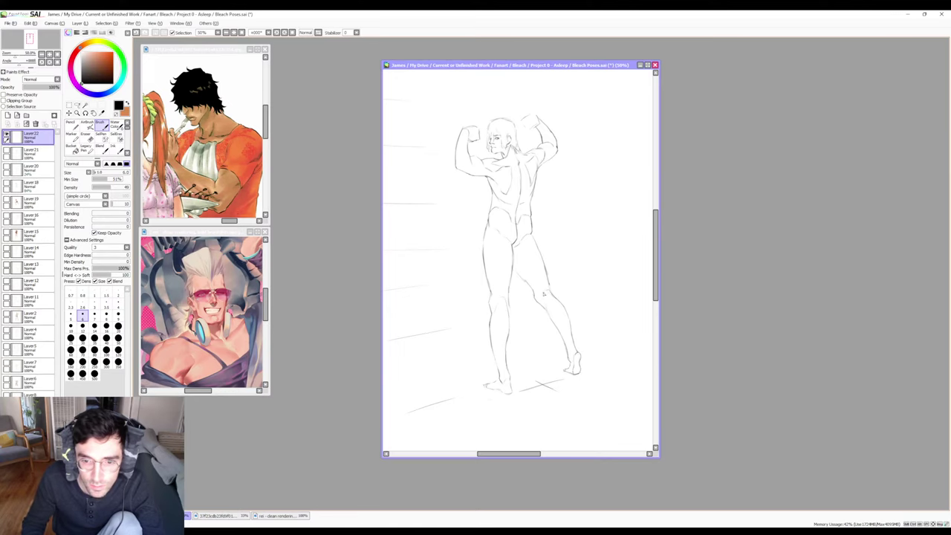
Clean up and redraw the knee and upper-calf contours of the extended leg.
key(e)
key(b)
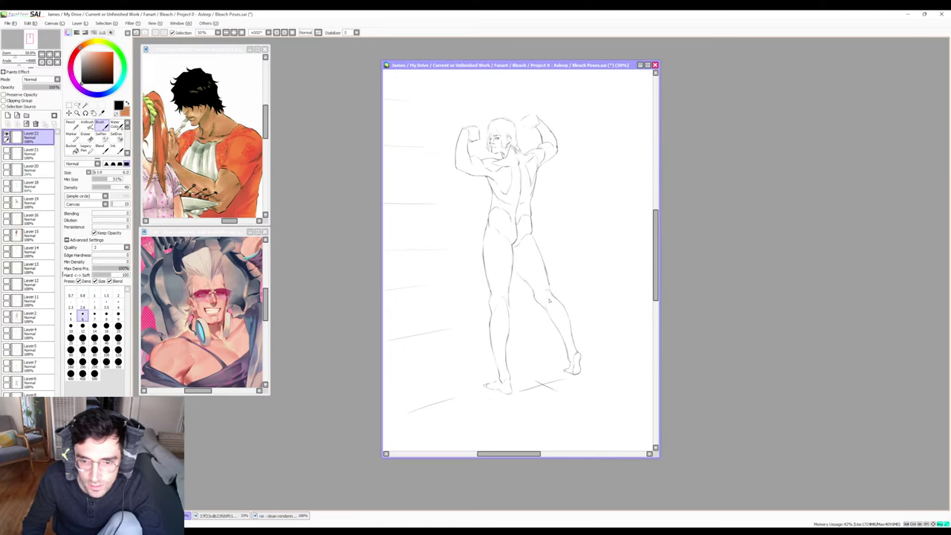
key(e)
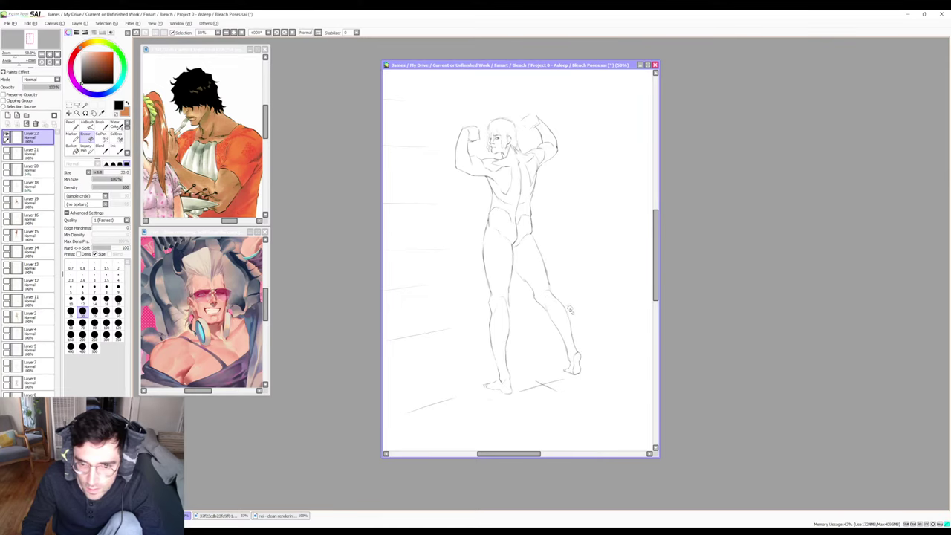
key(b)
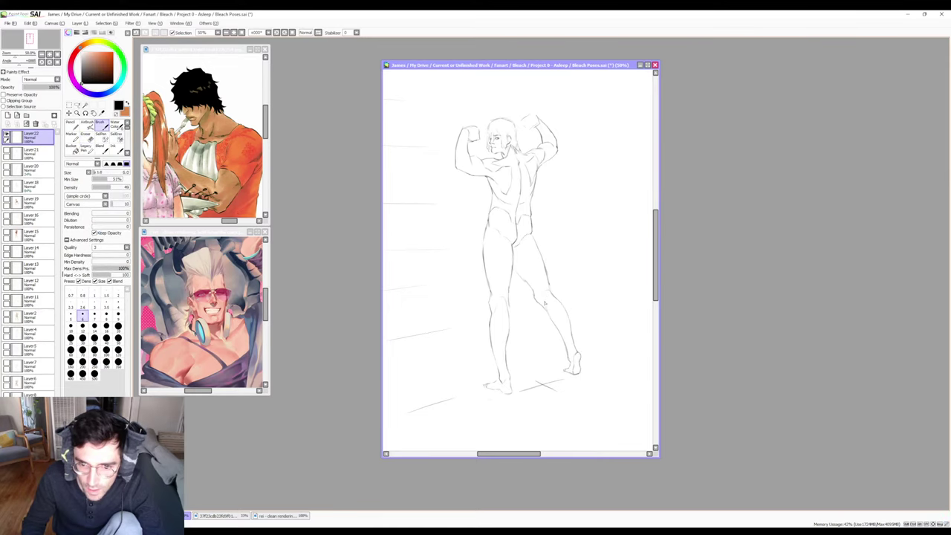
Rework the back-of-knee lines and inner upper-calf contour of the straight standing leg, erasing excess strokes.
key(e)
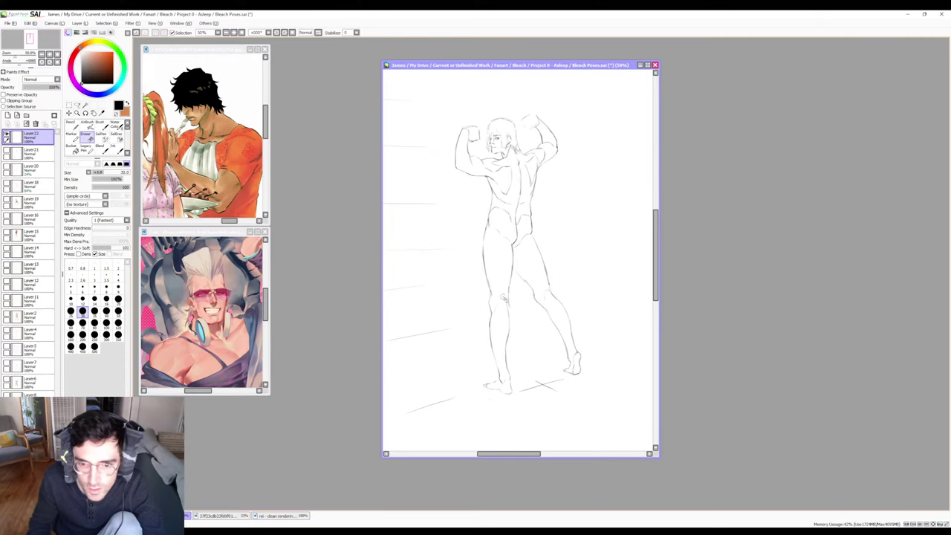
key(b)
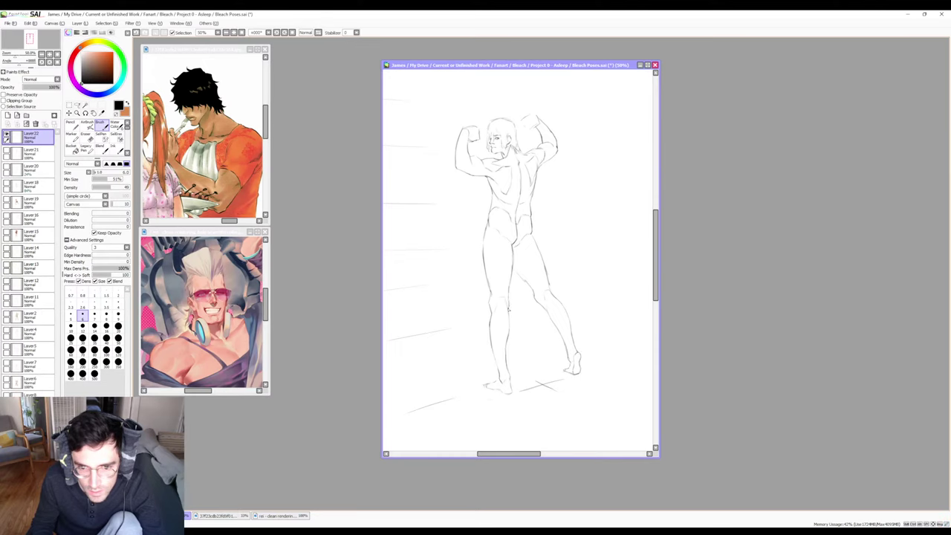
key(e)
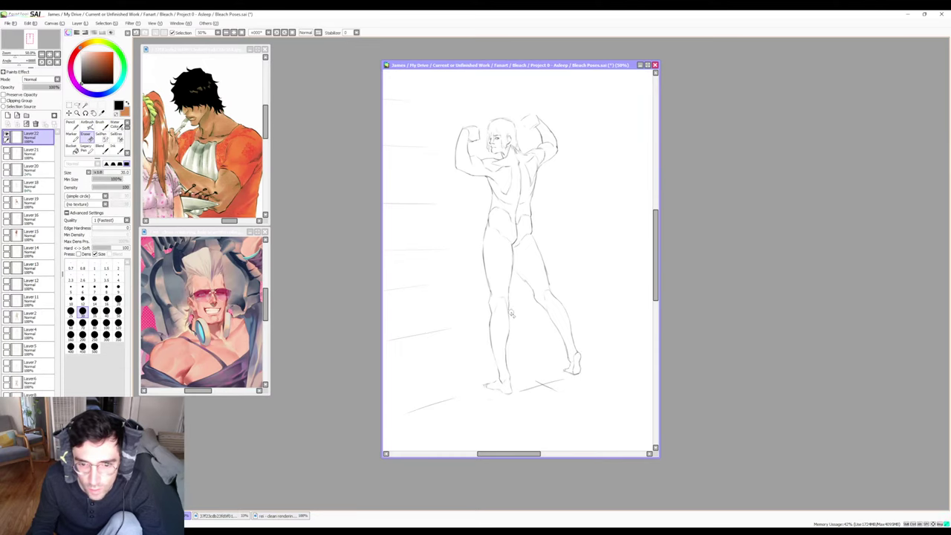
key(b)
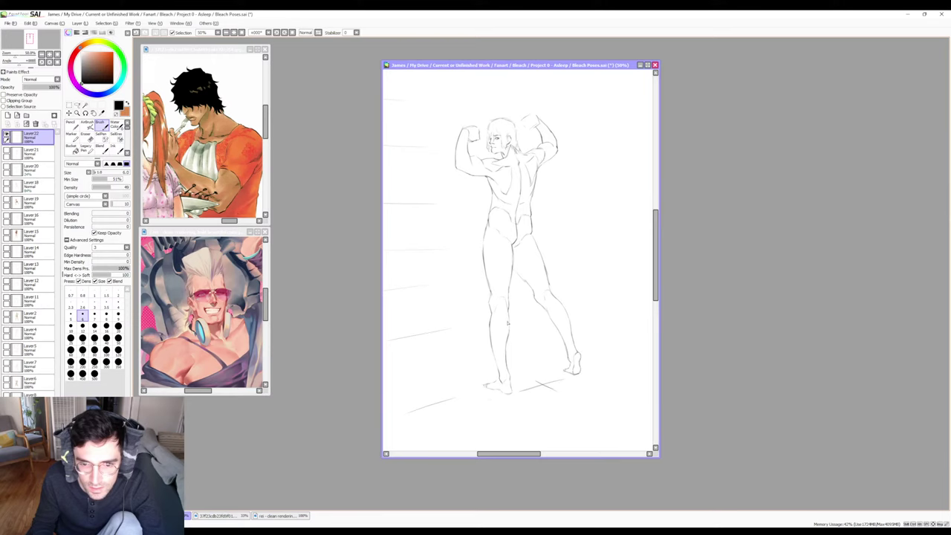
key(e)
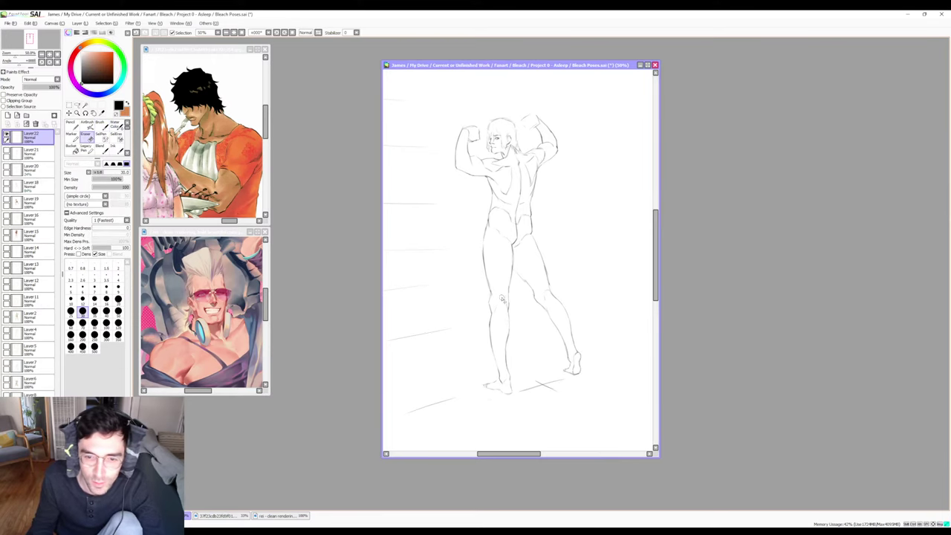
key(b)
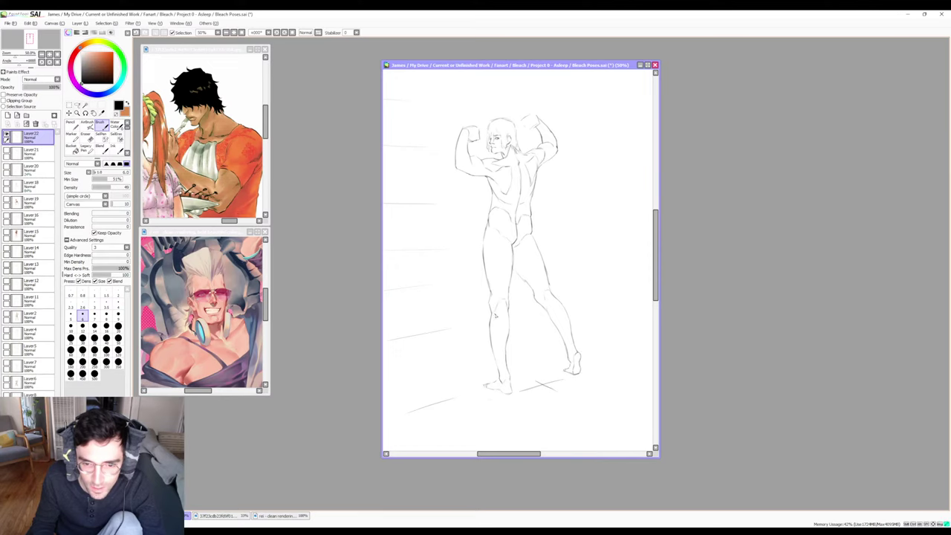
key(e)
Sketch short hair strokes along the back of the head's crown, trimming the skull outline beneath them.
key(b)
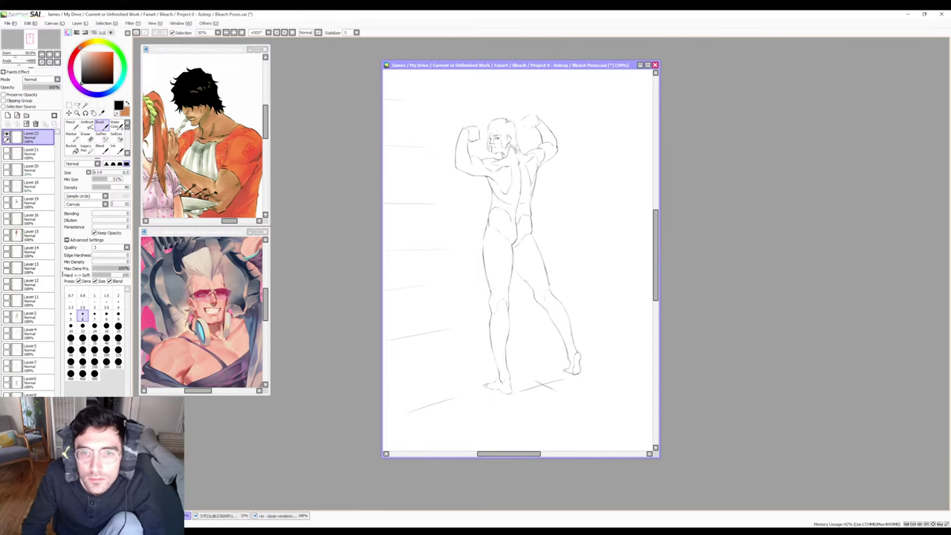
key(e)
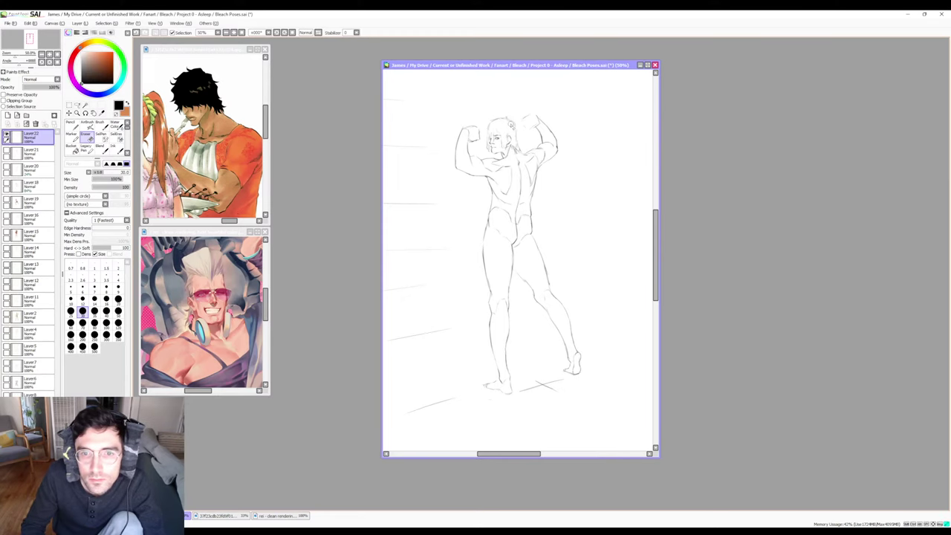
key(b)
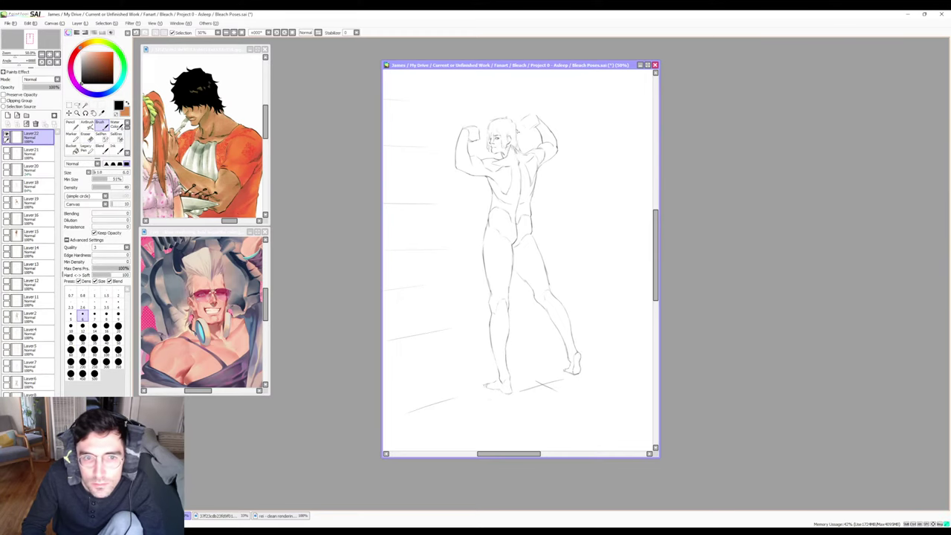
Erase and redraw the hair and nape lines behind the ear down to the neck.
key(e)
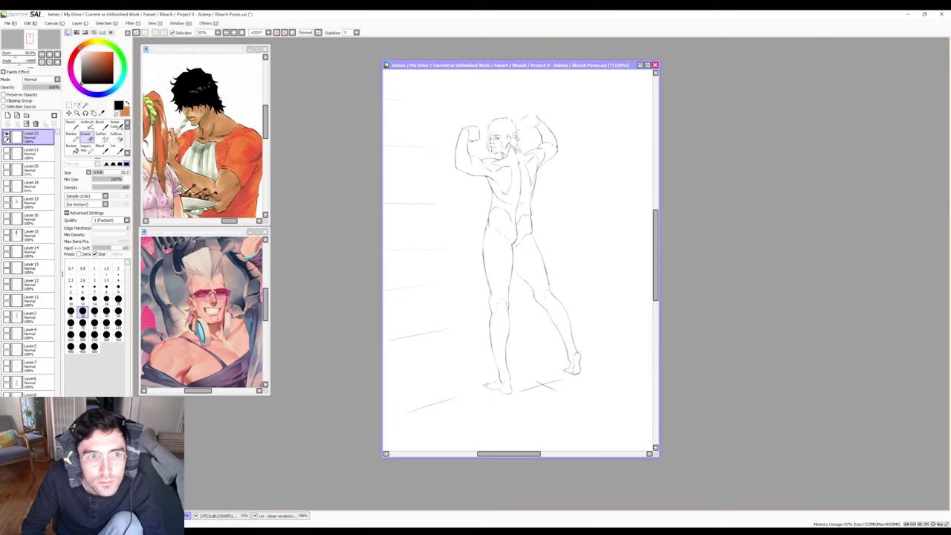
key(b)
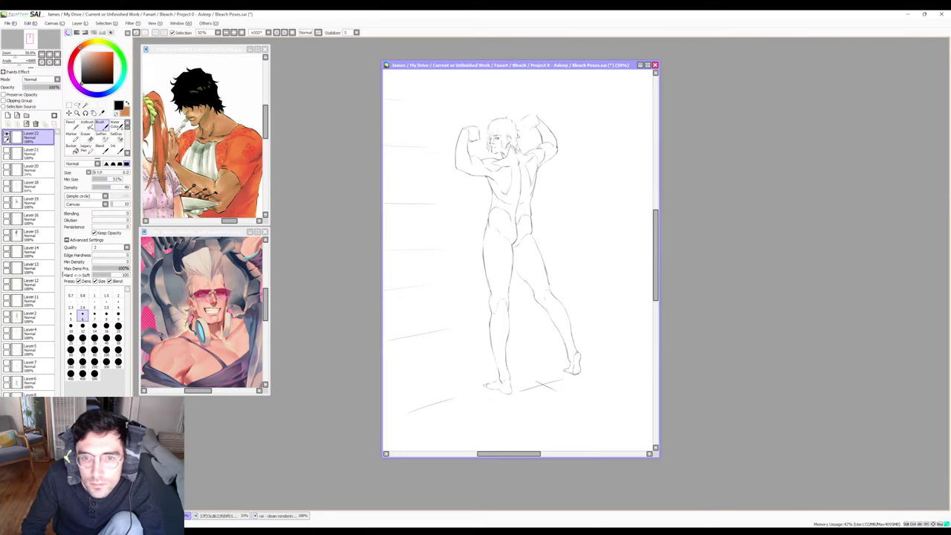
key(e)
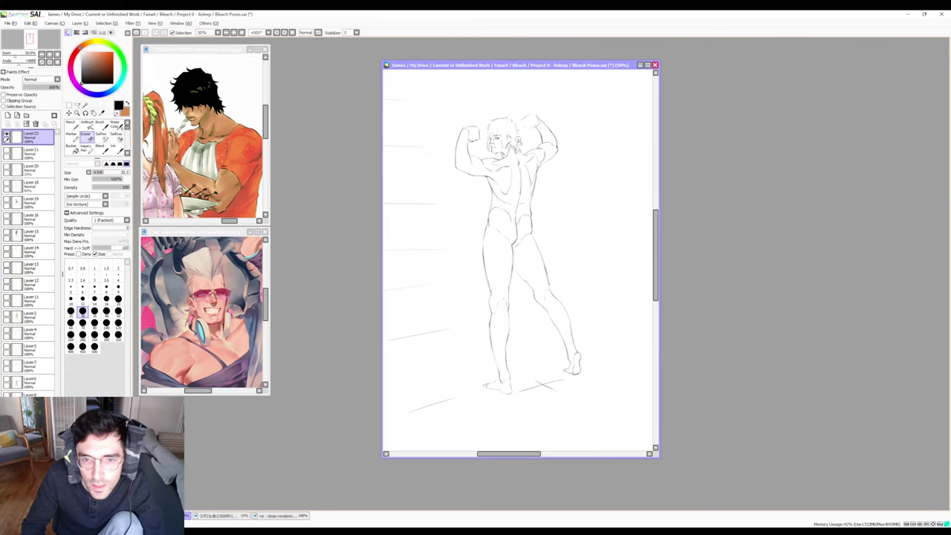
key(b)
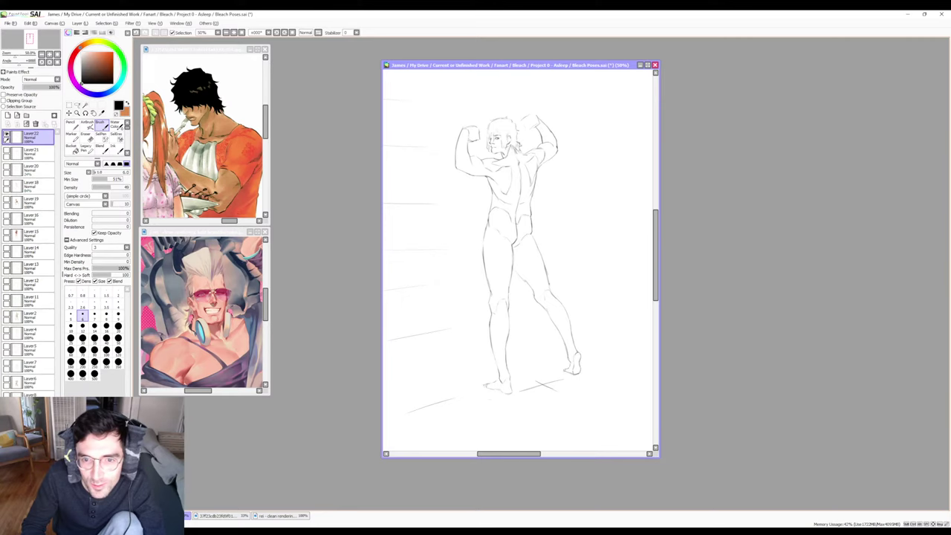
key(e)
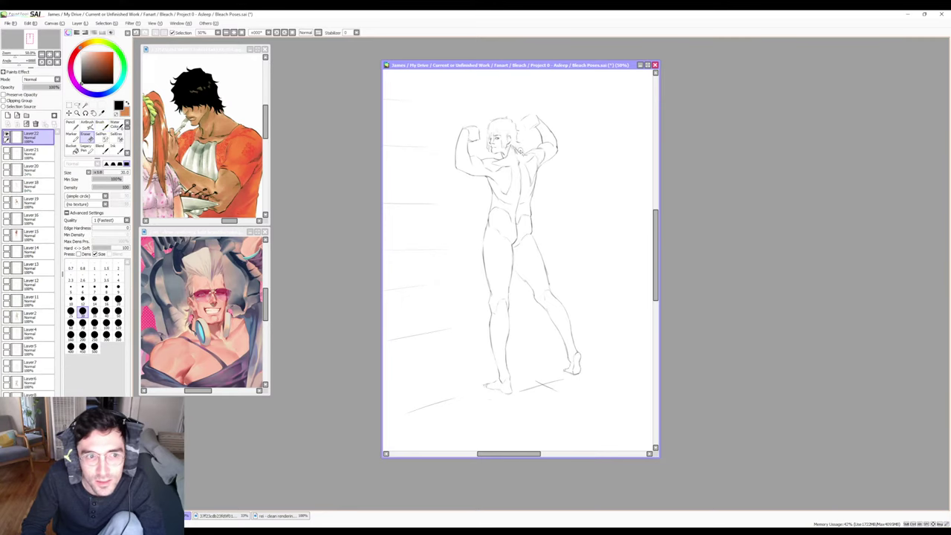
key(b)
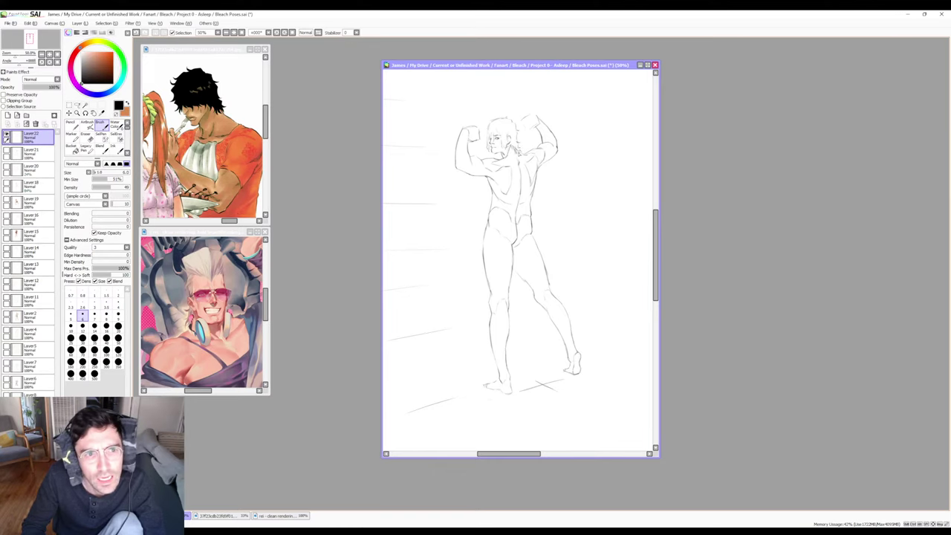
key(e)
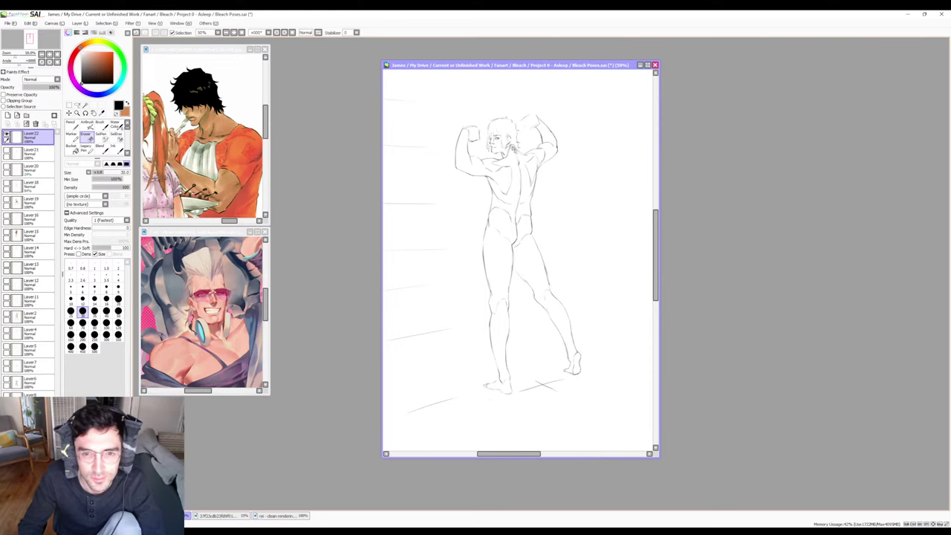
key(b)
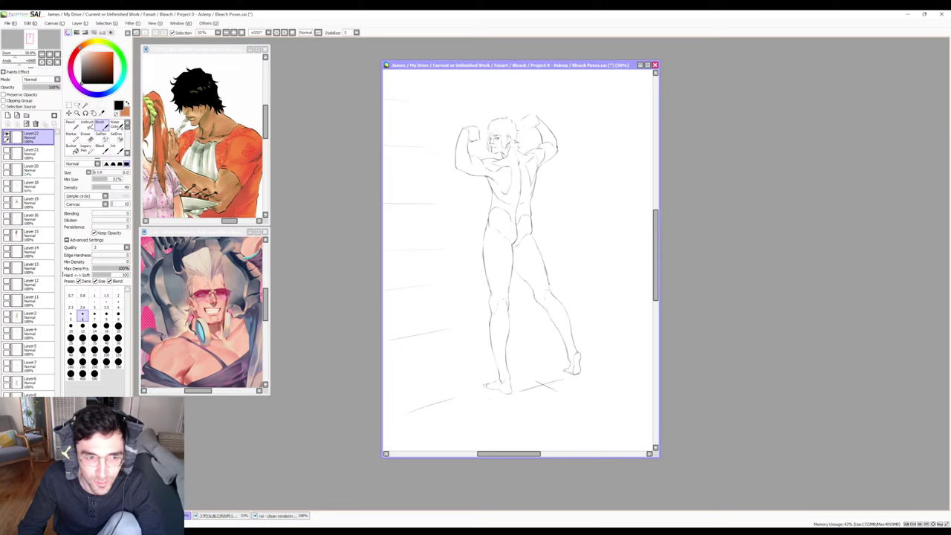
Replace the smooth outline on top of the head with spiky hair strokes.
key(e)
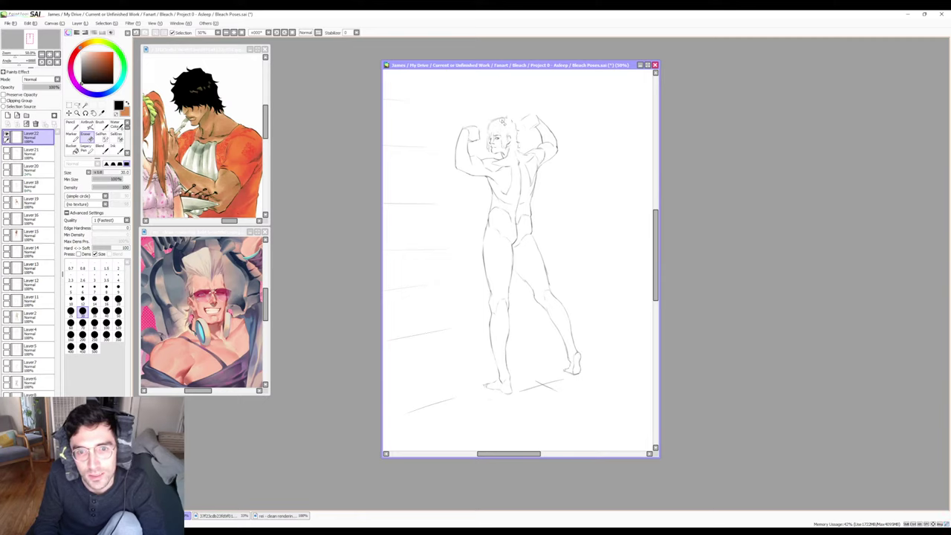
key(b)
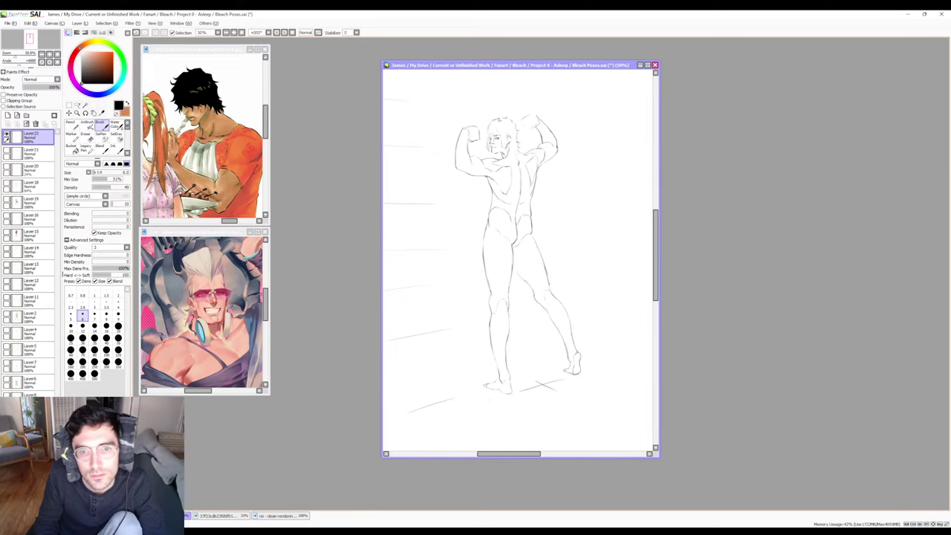
key(e)
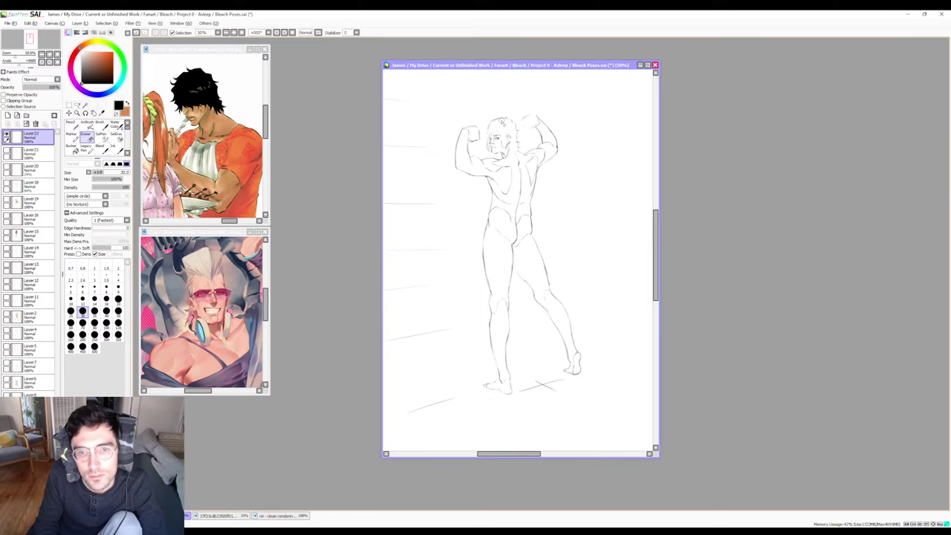
key(b)
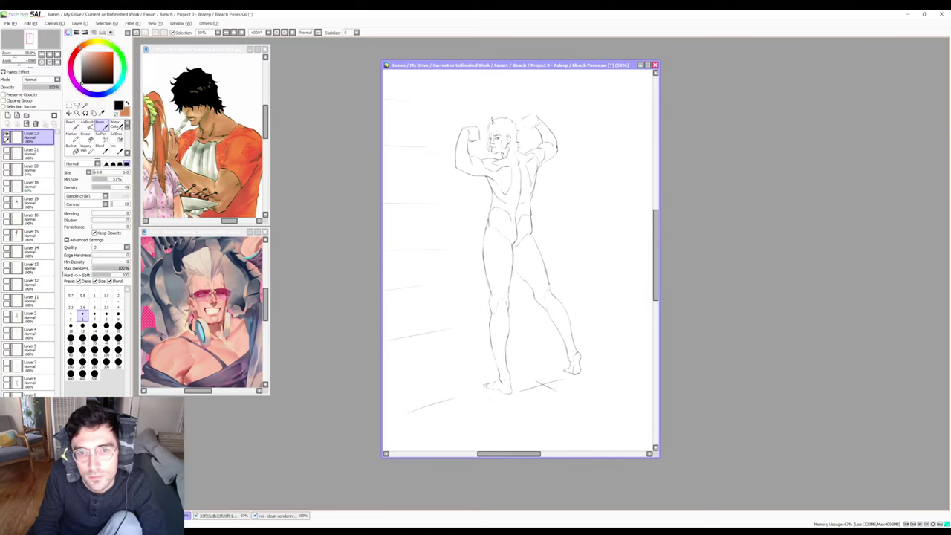
Erase and redraw the front hair tufts and hairline above the forehead.
key(e)
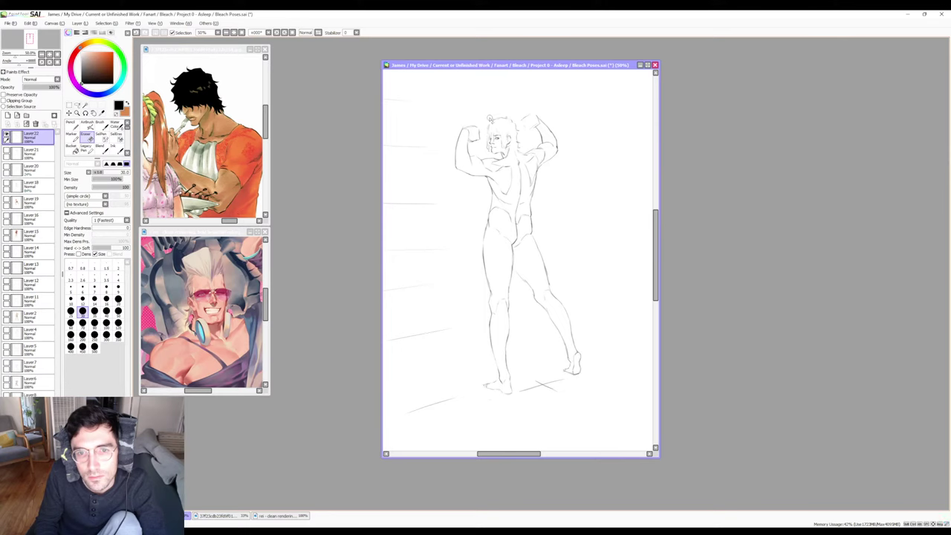
key(b)
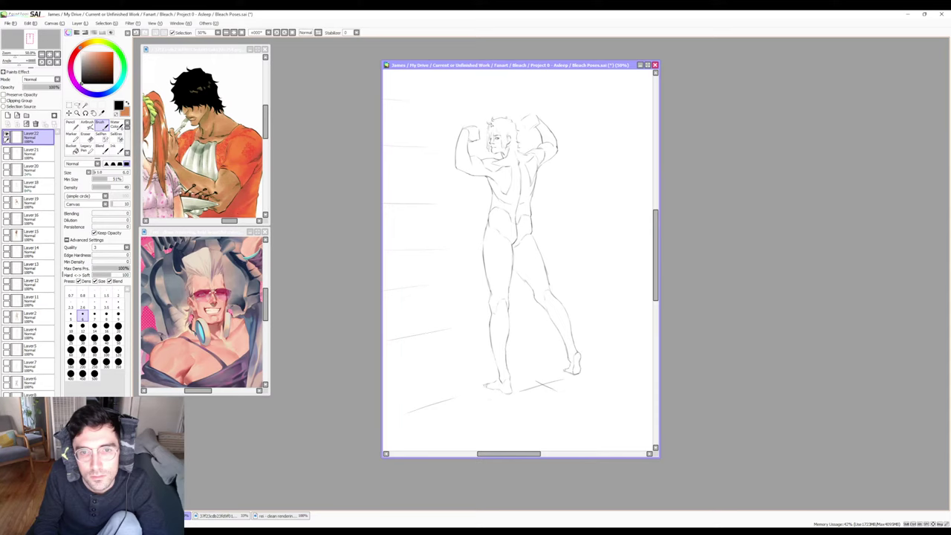
key(e)
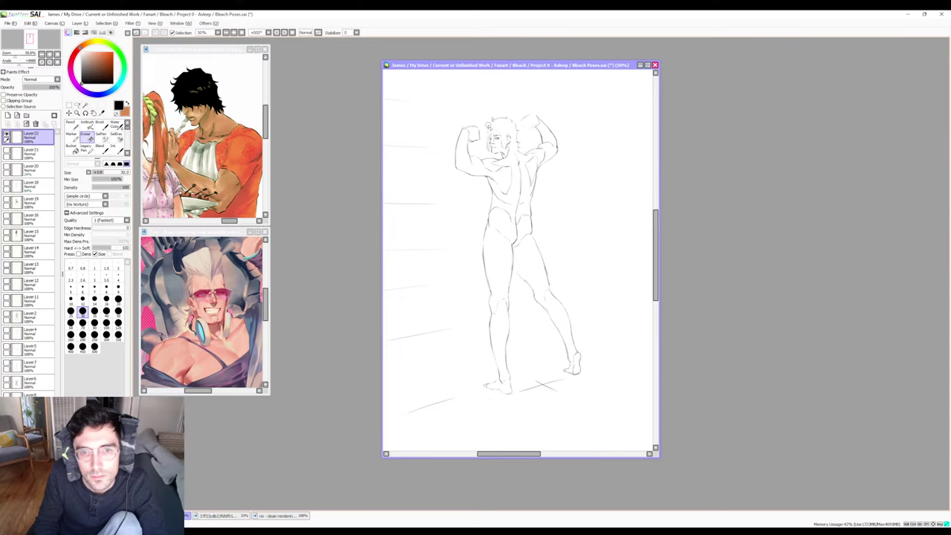
key(b)
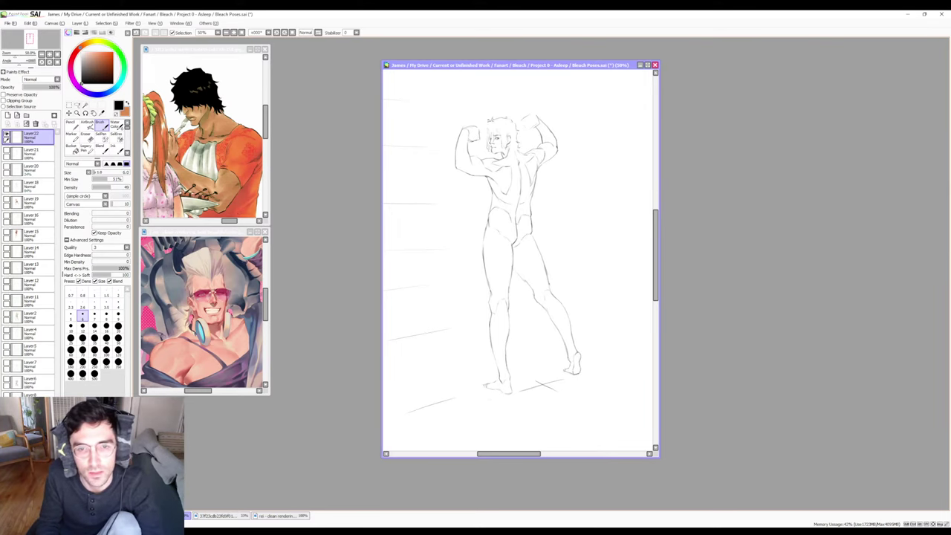
key(e)
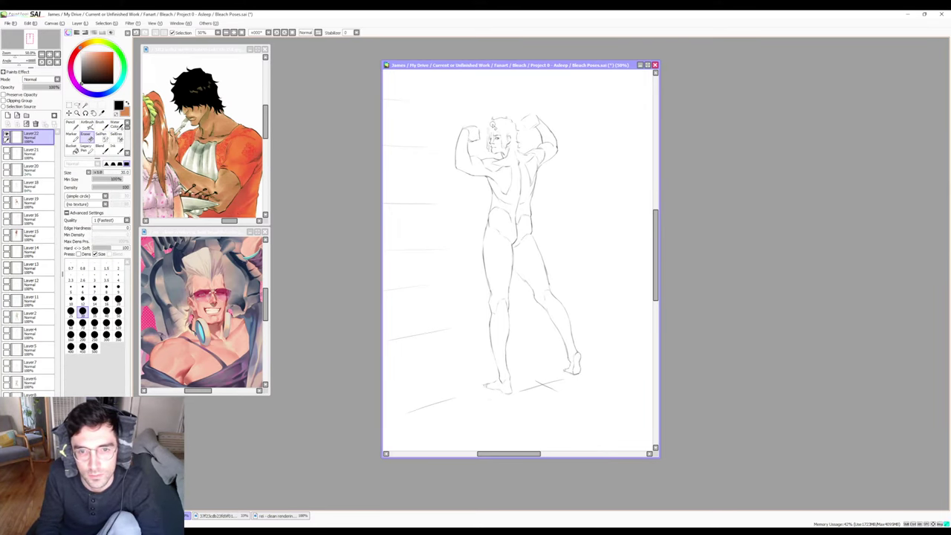
key(b)
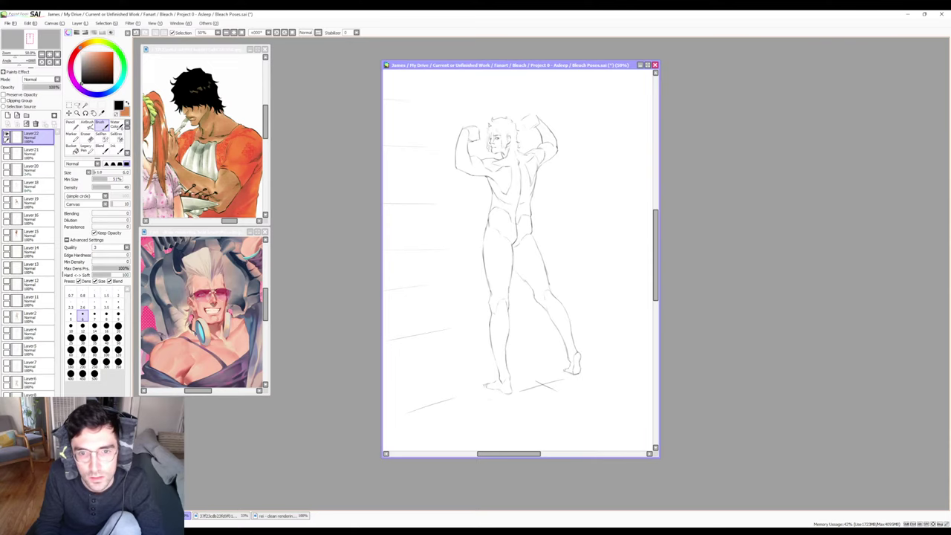
key(e)
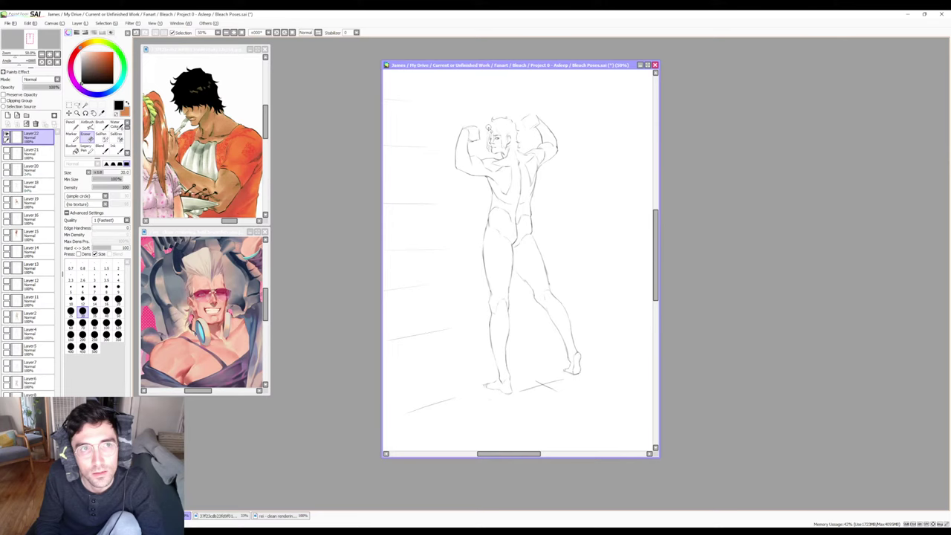
key(b)
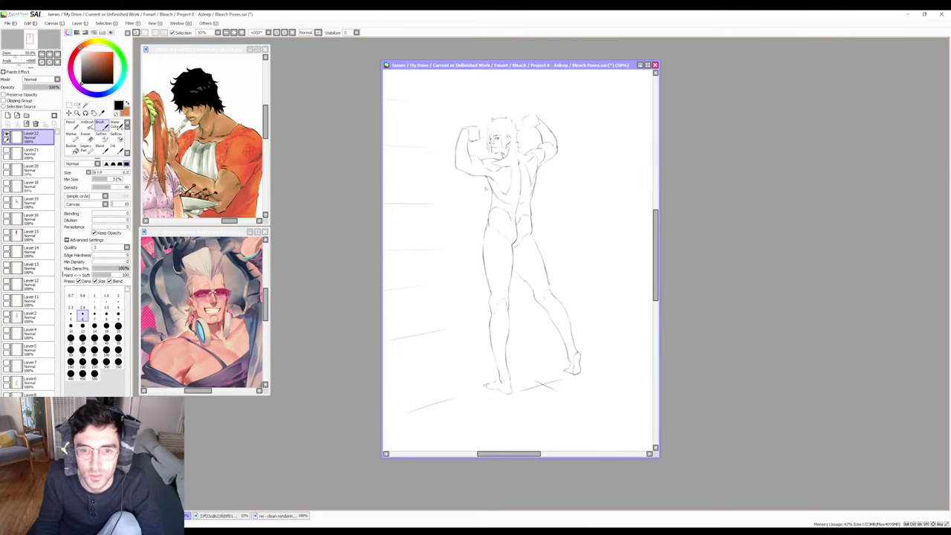
Erase and redraw the small eye and brow lines on the figure's turned face.
key(e)
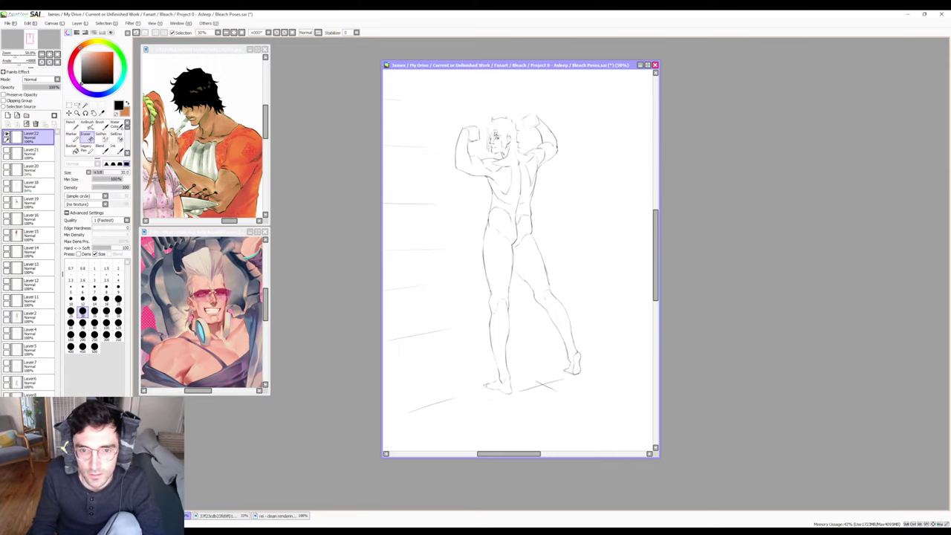
key(b)
mouse_move(493, 135)
mouse_down()
mouse_move(505, 147)
mouse_move(499, 140)
mouse_up()
key(ctrl+z)
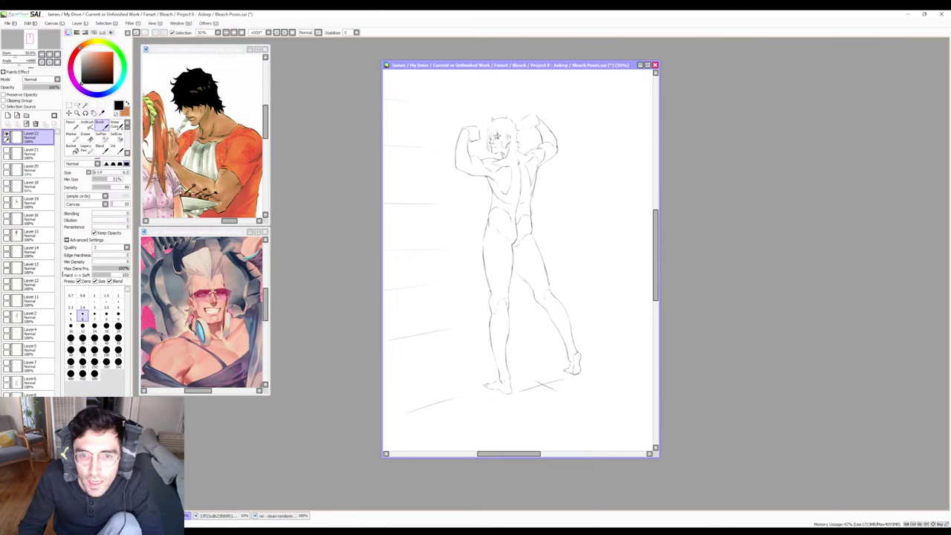
key(e)
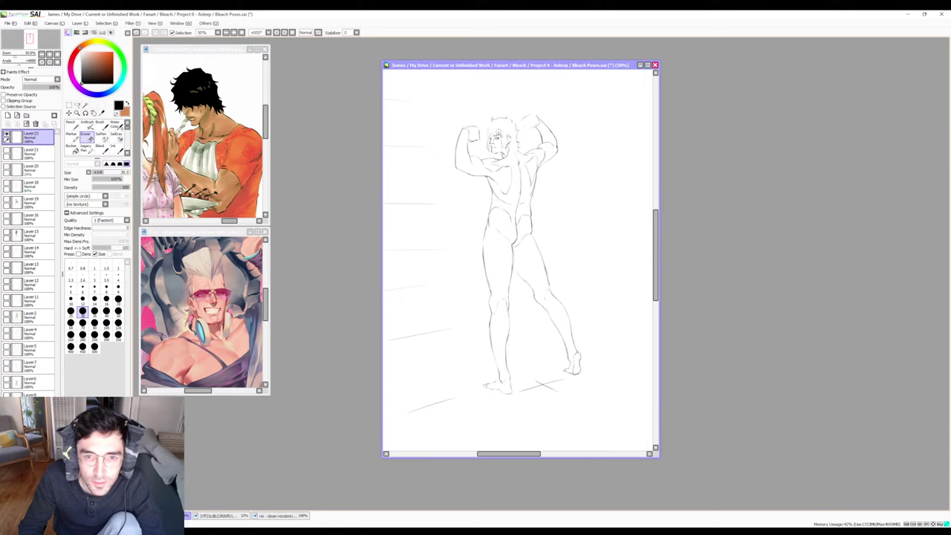
key(b)
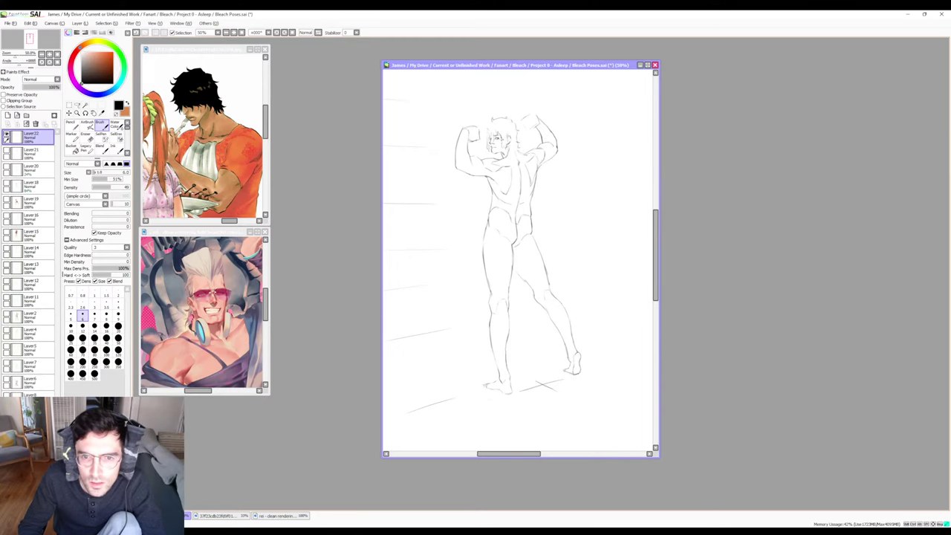
Erase and redraw the ear, sideburn and hair strokes along the jaw and behind the ear.
key(e)
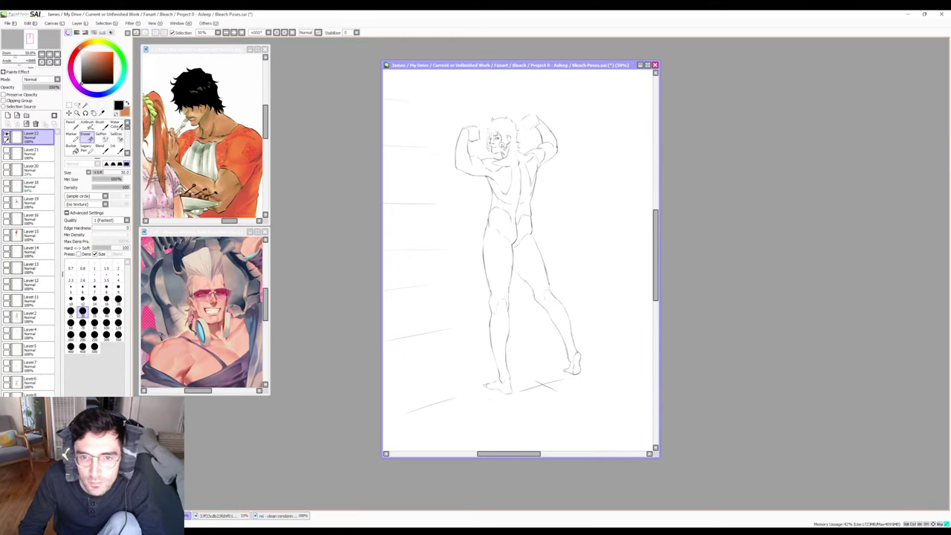
key(b)
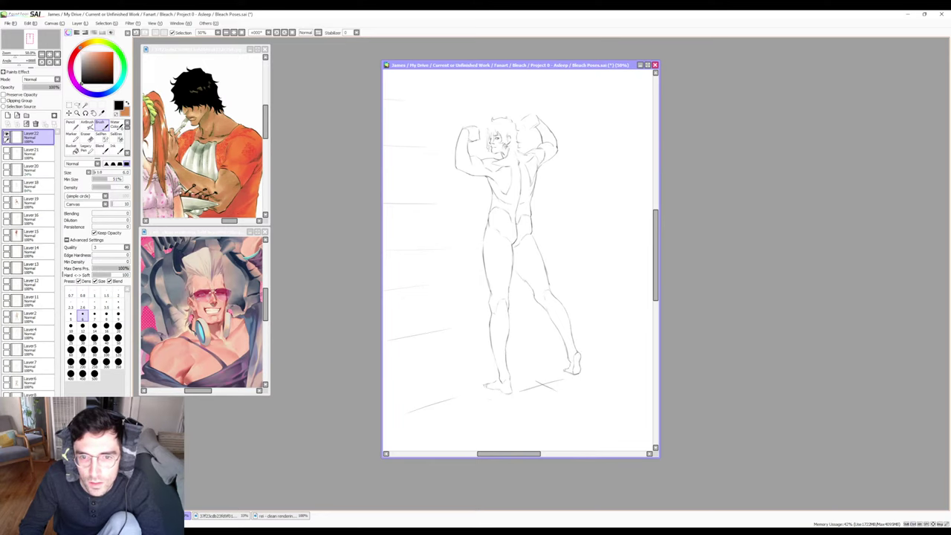
key(e)
key(b)
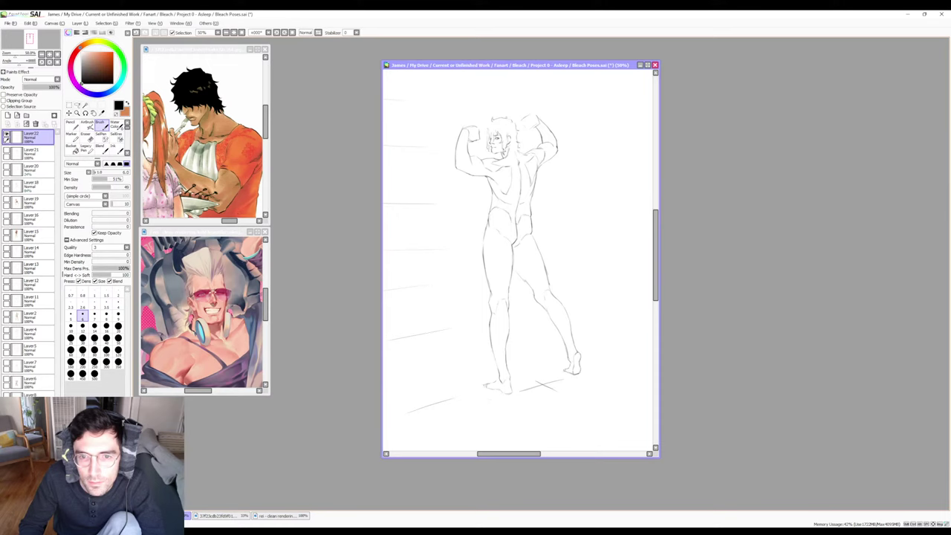
key(e)
key(b)
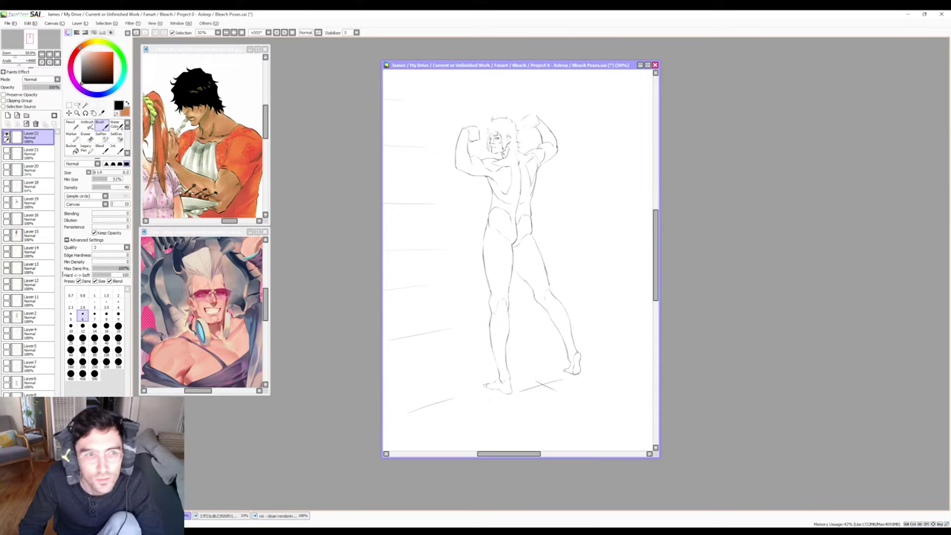
key(e)
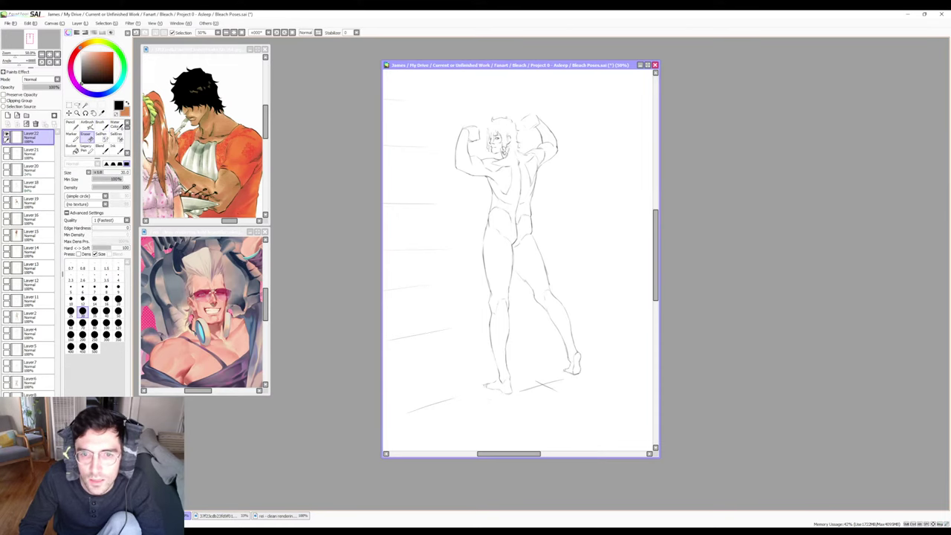
key(b)
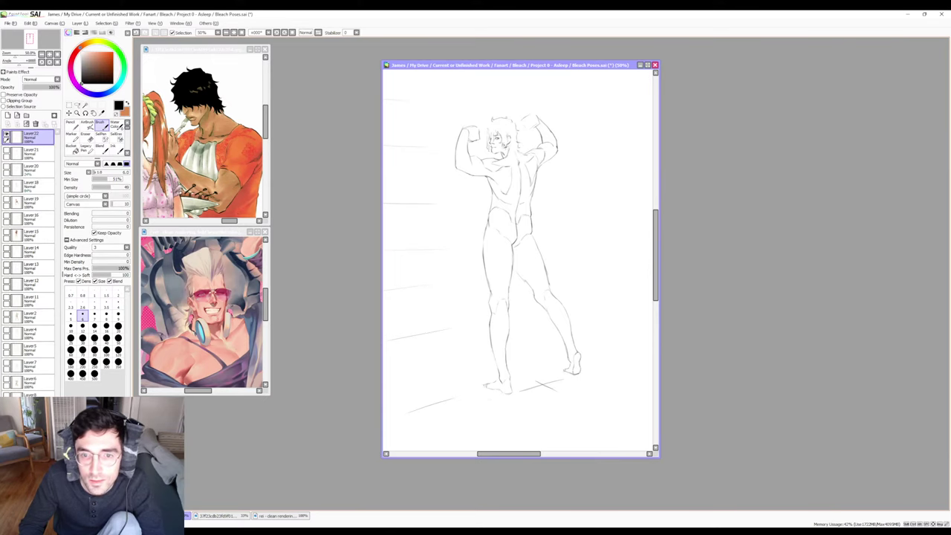
key(e)
key(b)
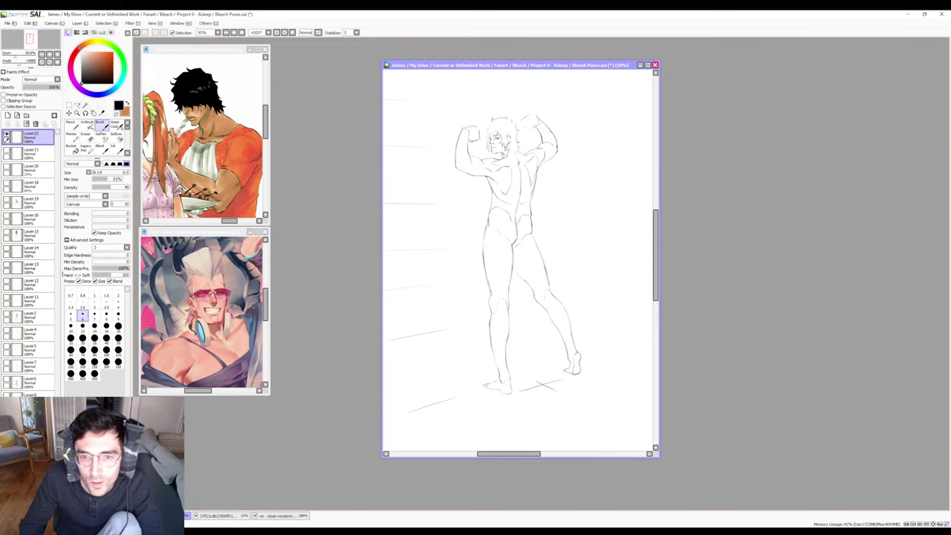
key(e)
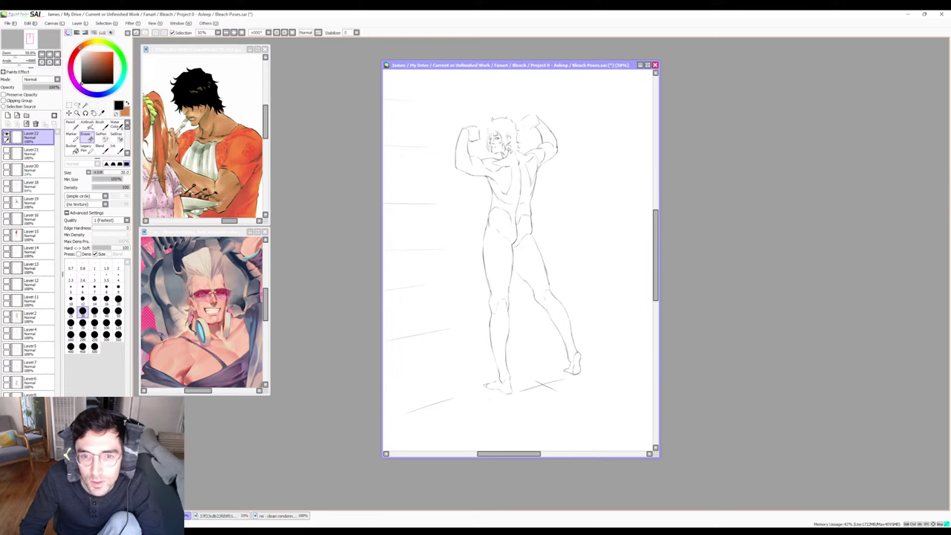
key(b)
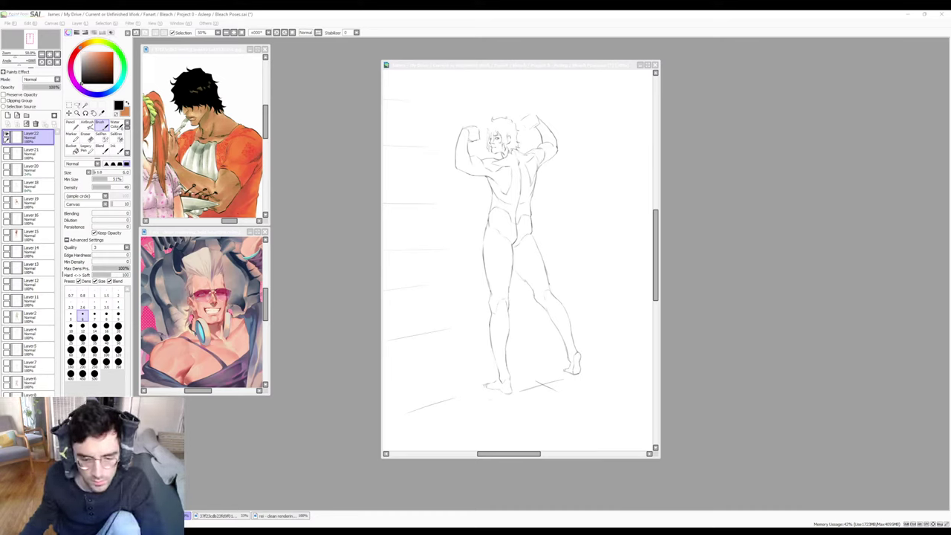
Erase and redraw the inner thigh line of the extended leg down toward the knee.
key(alt+Tab)
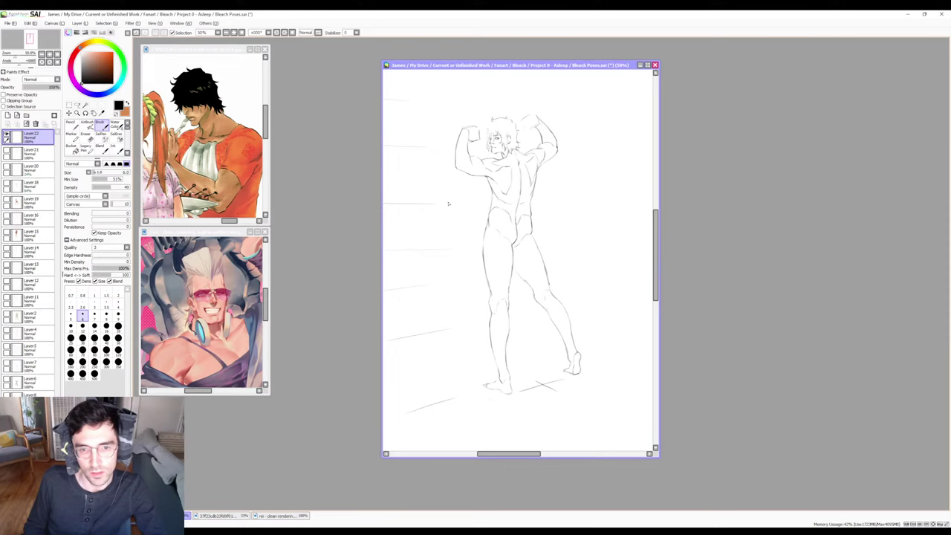
key(e)
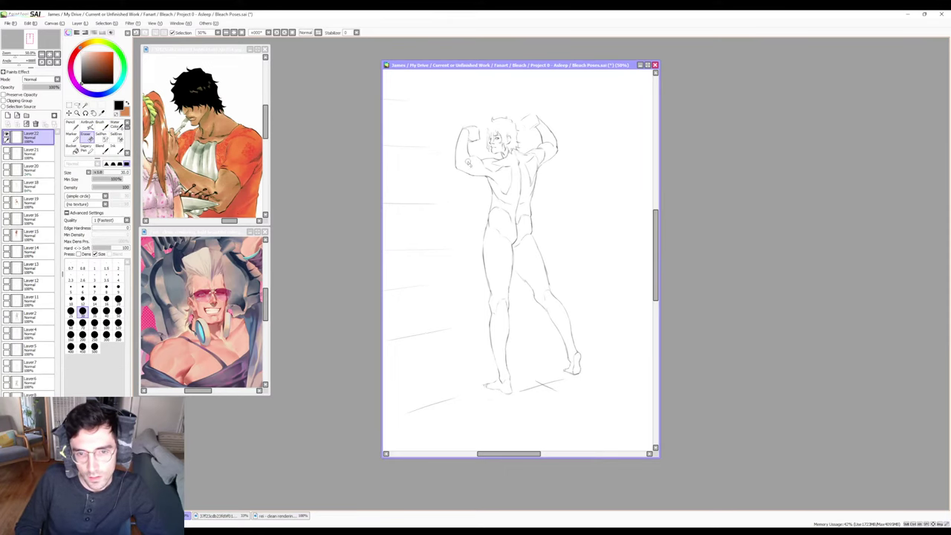
key(b)
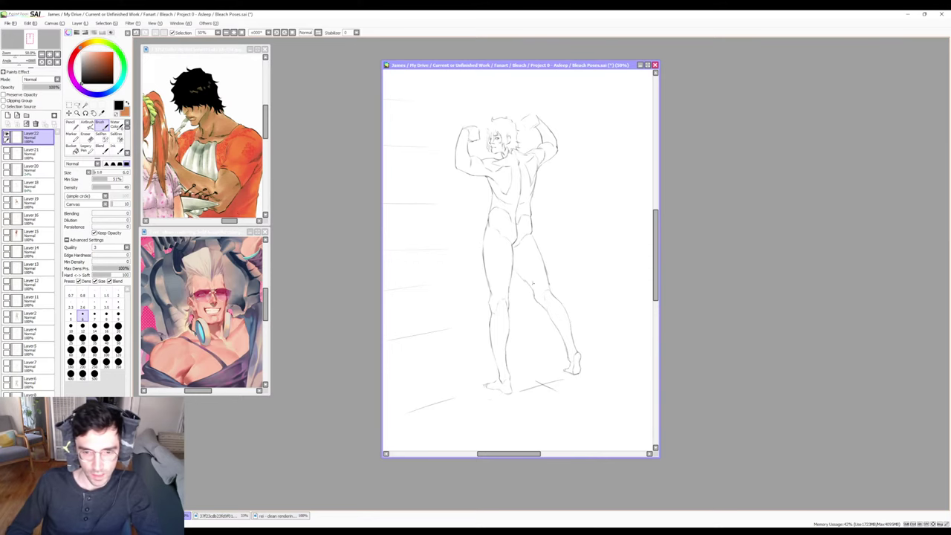
key(e)
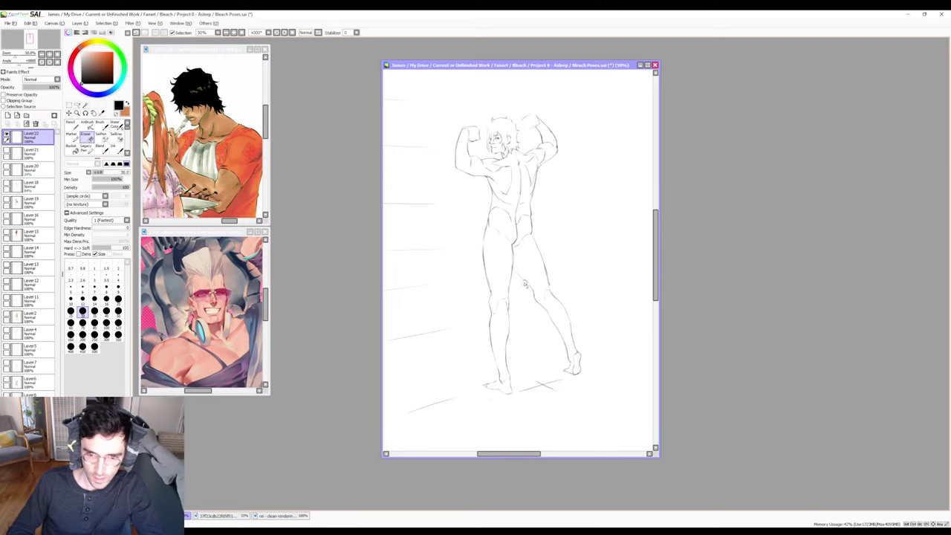
key(b)
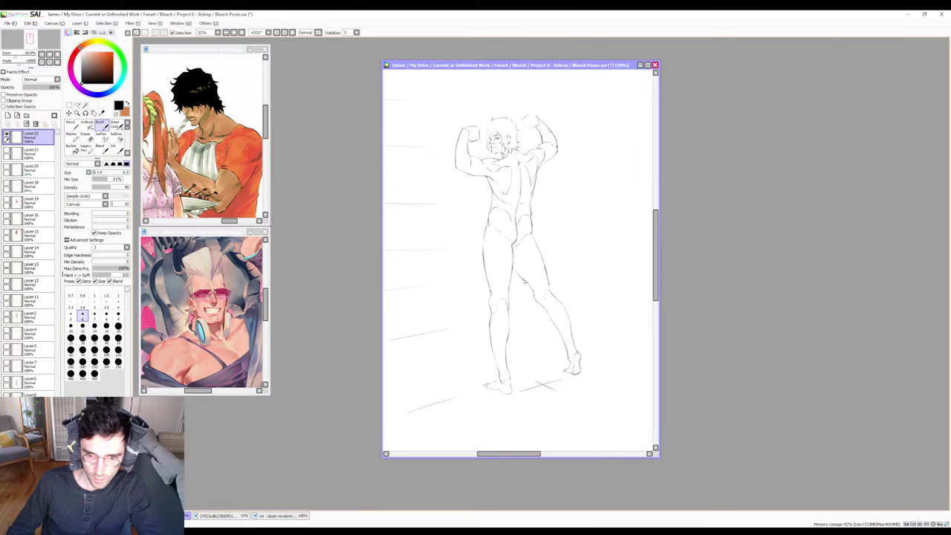
Clean up and redraw the outer contour of the extended leg around the lower thigh and knee.
key(e)
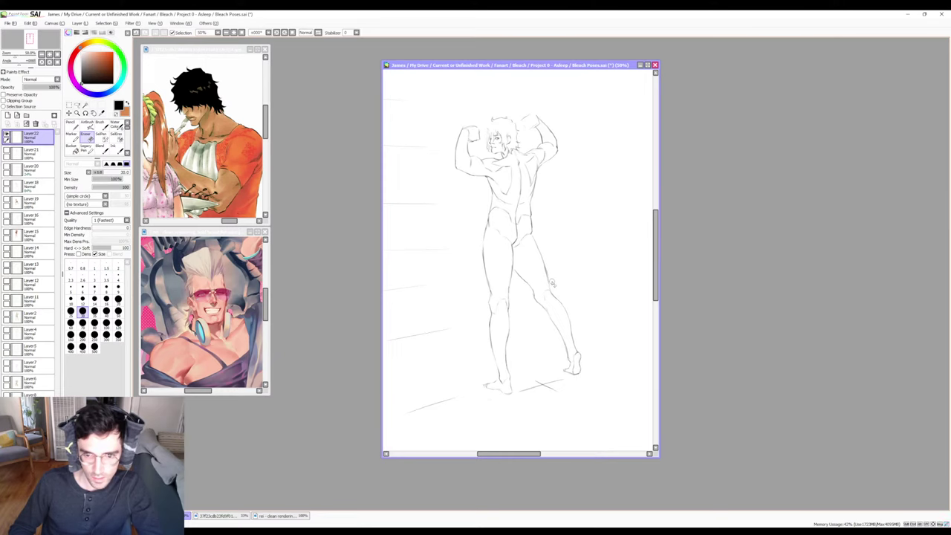
key(b)
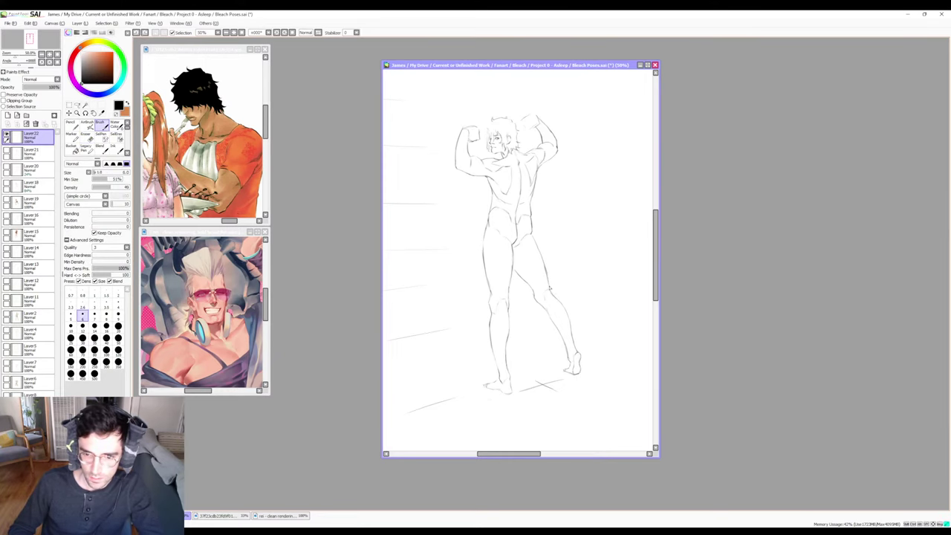
key(e)
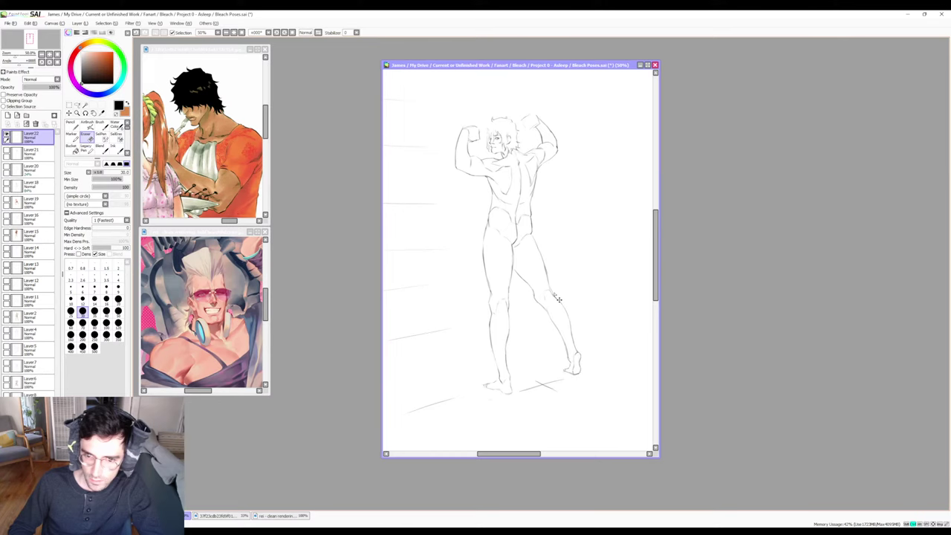
key(b)
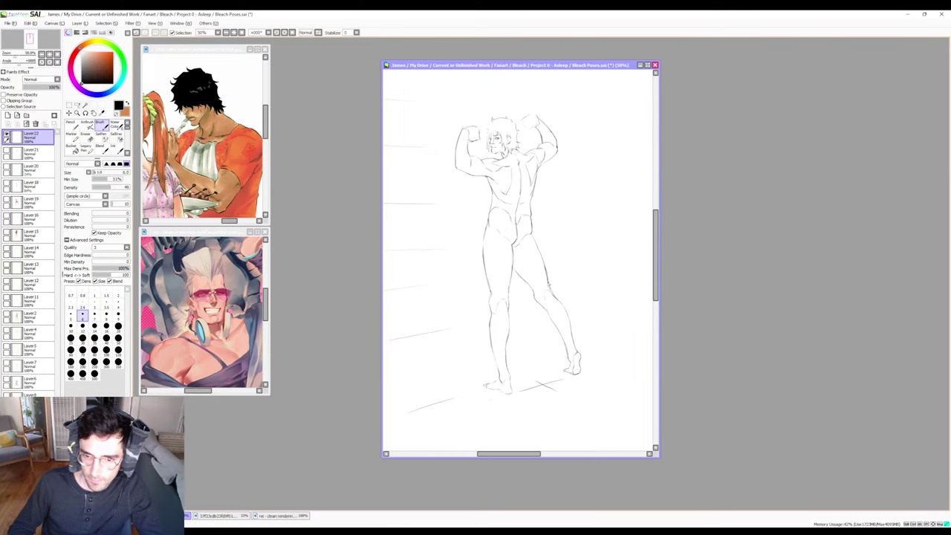
key(e)
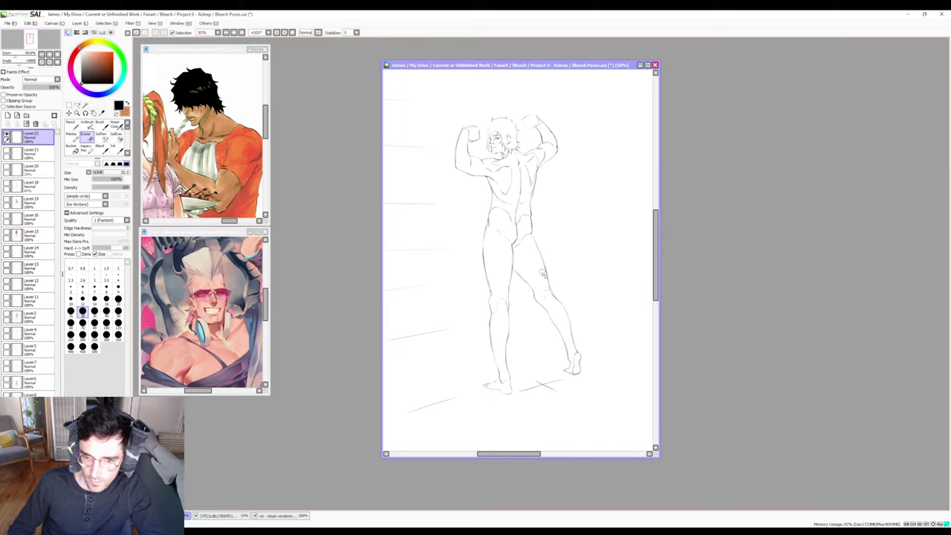
Fill out the hair on the crown and forehead with fuller locks and refine the mouth line on the face.
key(b)
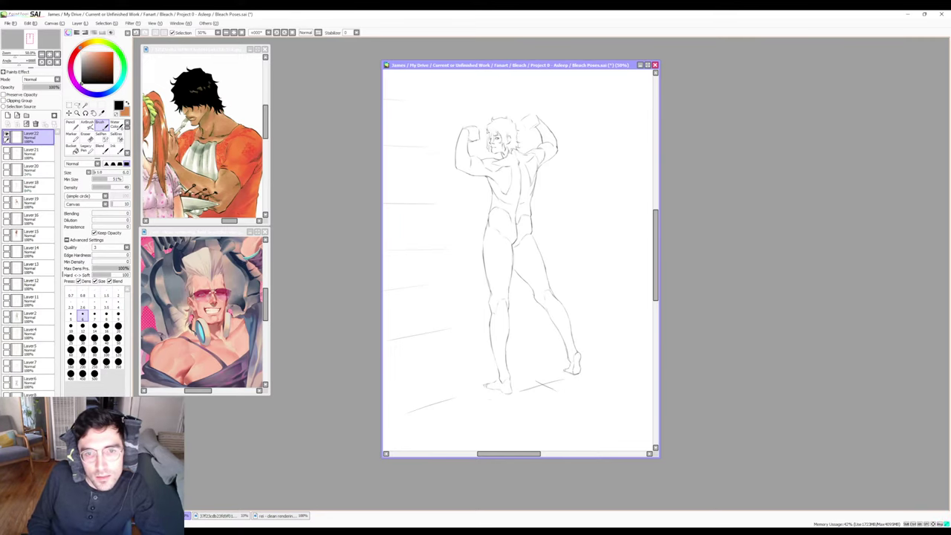
key(e)
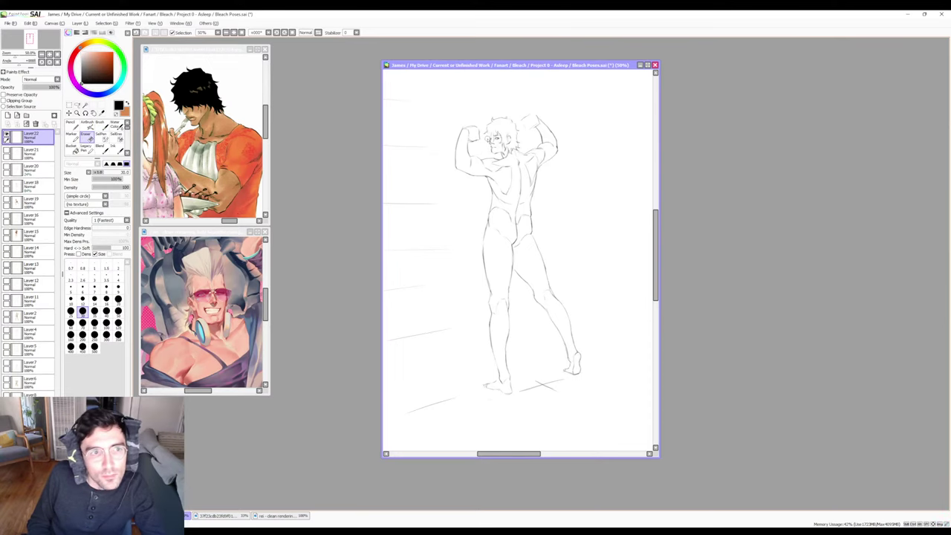
key(b)
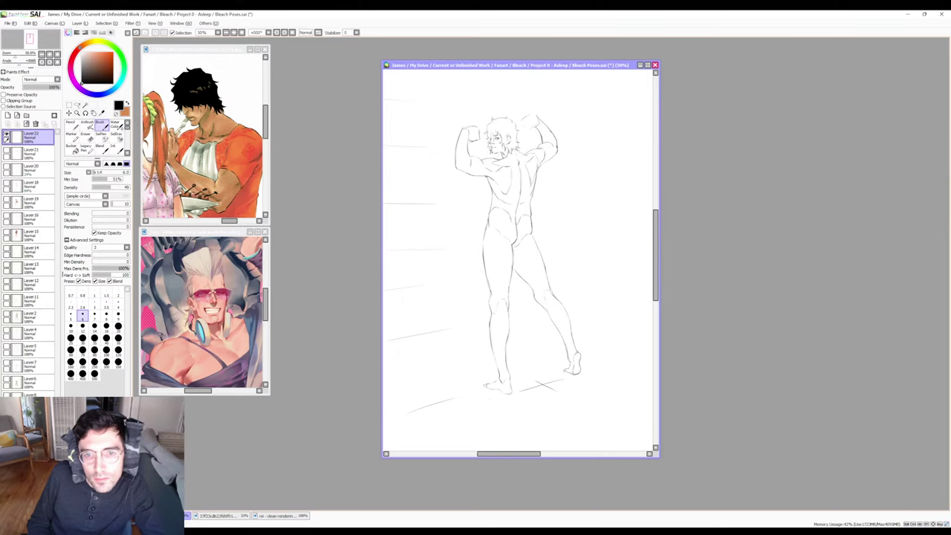
key(ctrl+z)
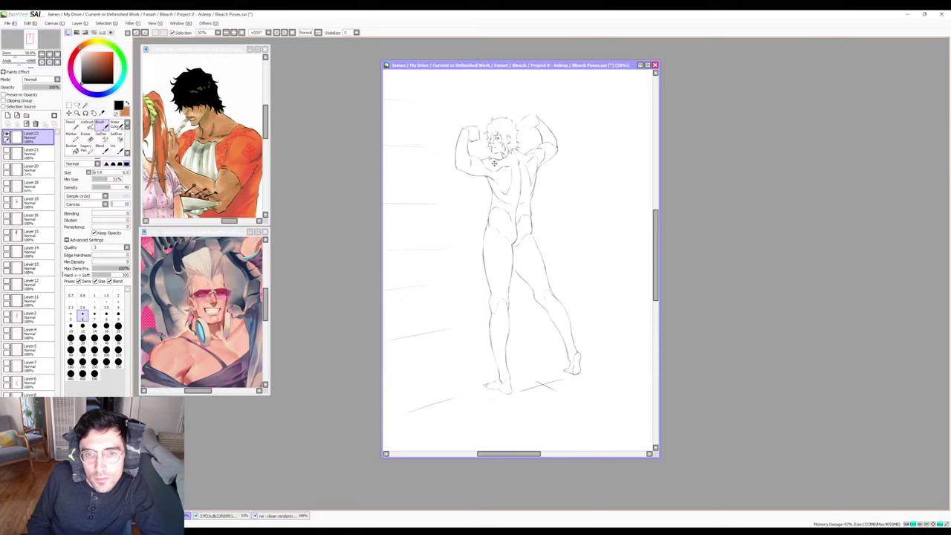
key(ctrl+y)
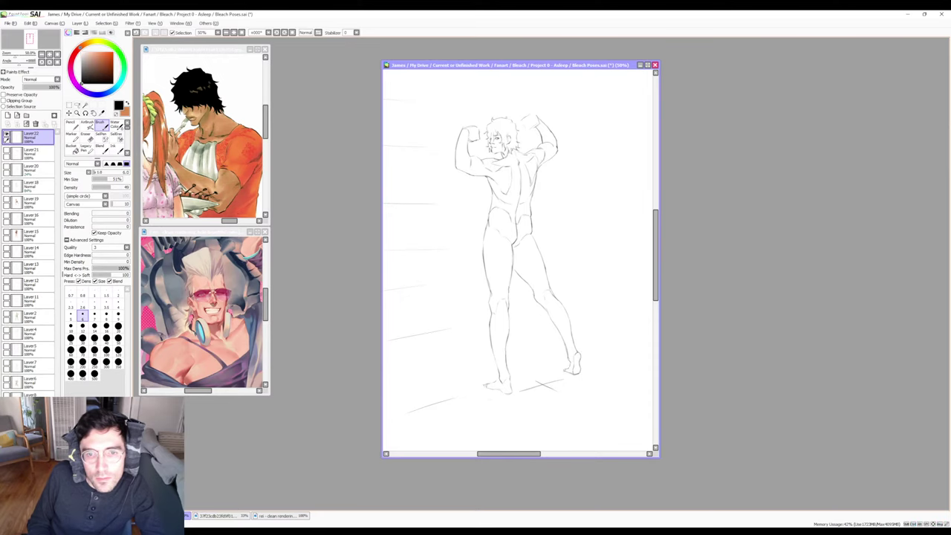
key(ctrl+z)
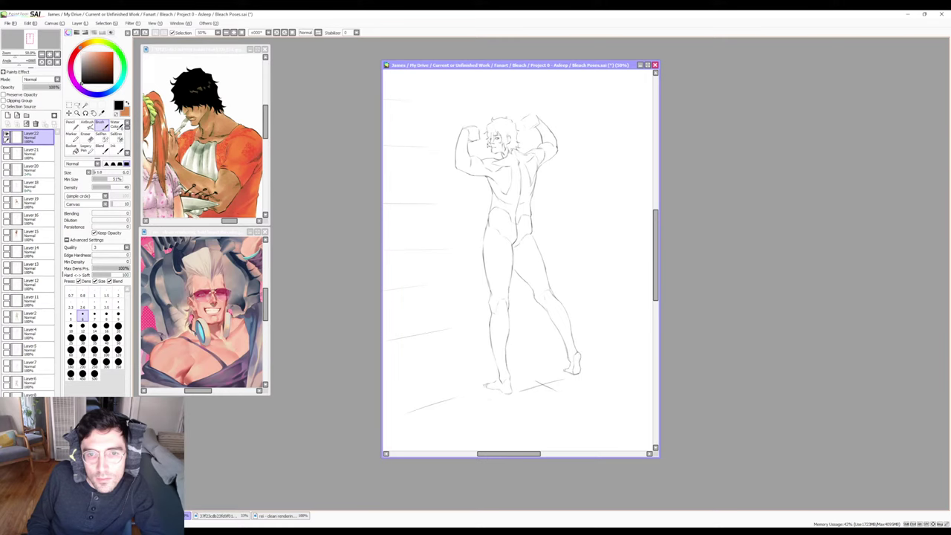
key(e)
key(b)
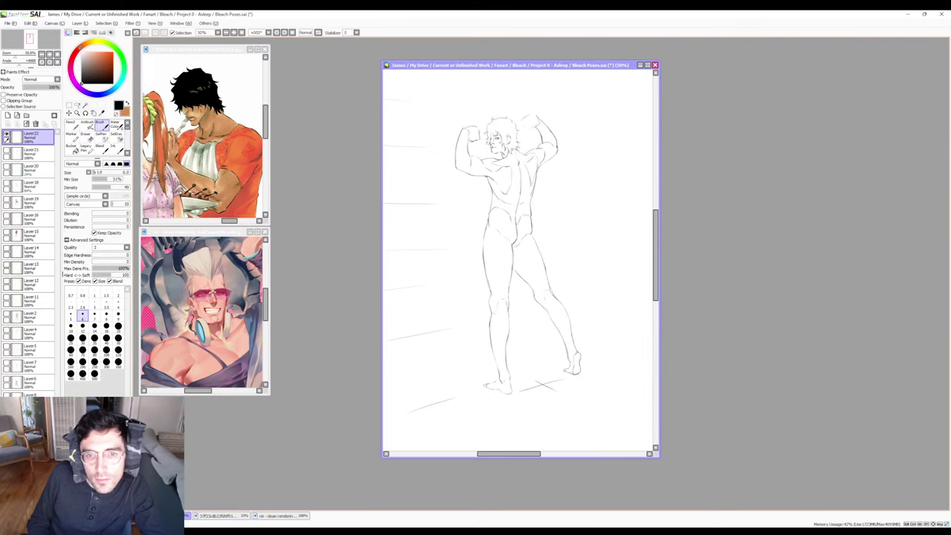
key(ctrl+z)
drag(487, 147, 489, 146)
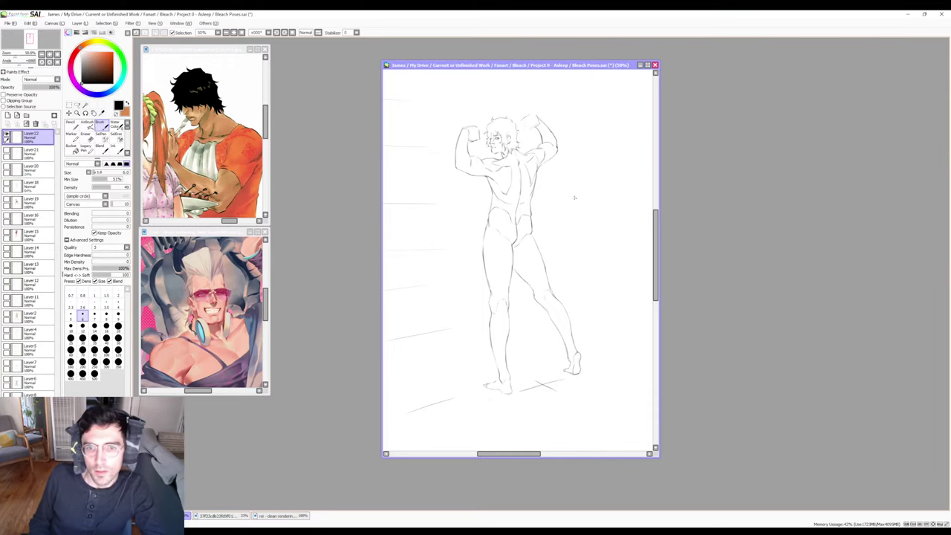
Flip the canvas view horizontally to check the figure's proportions, and save the drawing.
key(h)
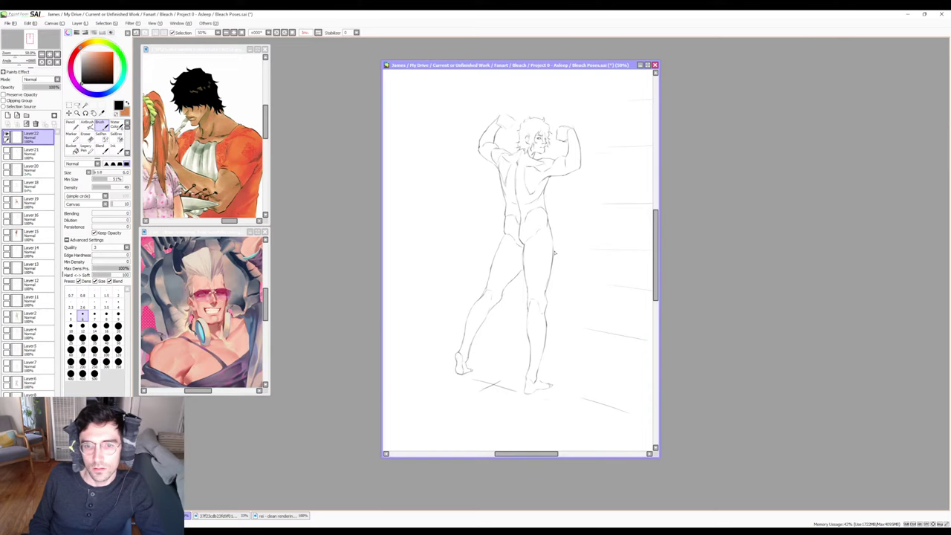
key(h)
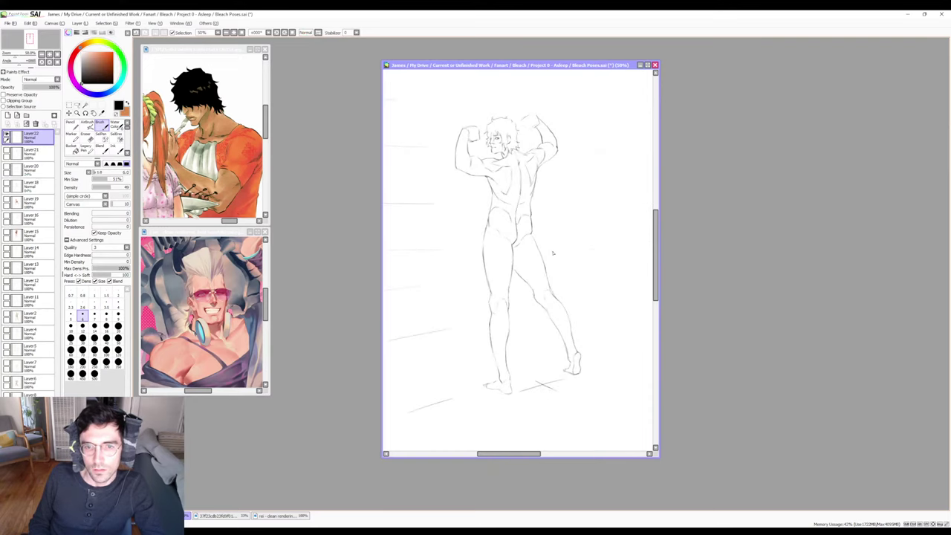
key(h)
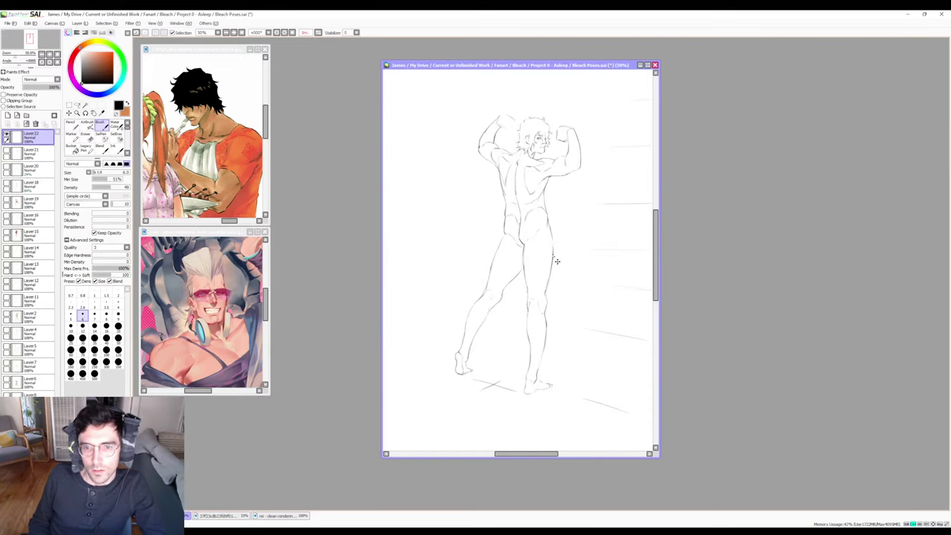
key(ctrl+s)
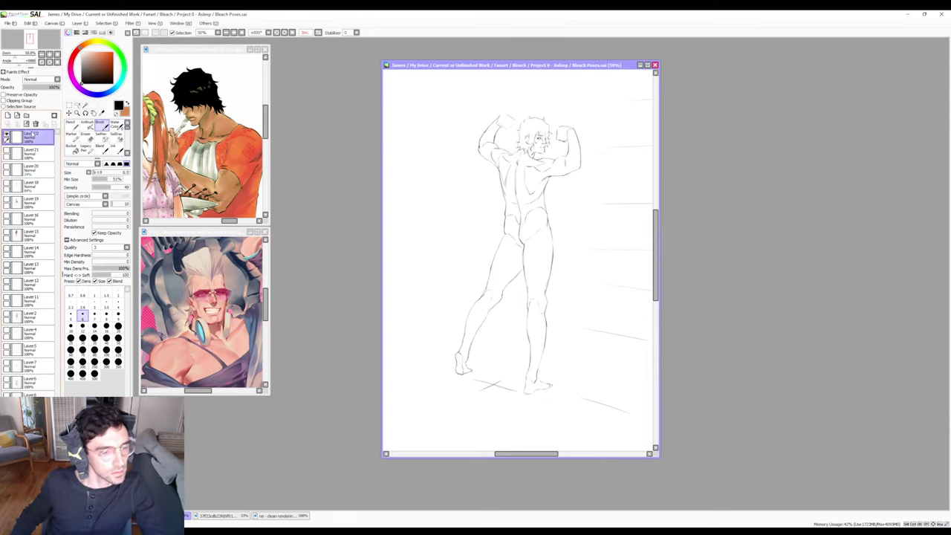
click(27, 124)
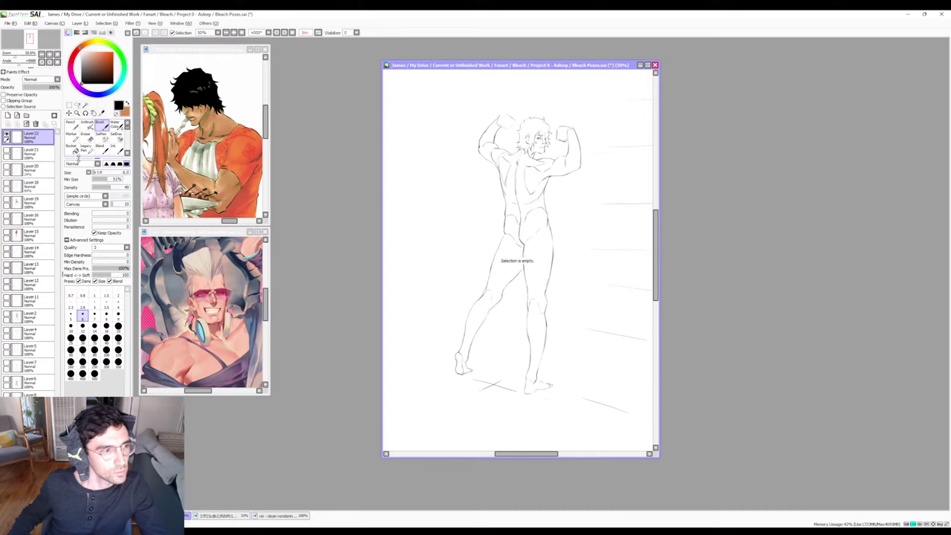
key(Delete)
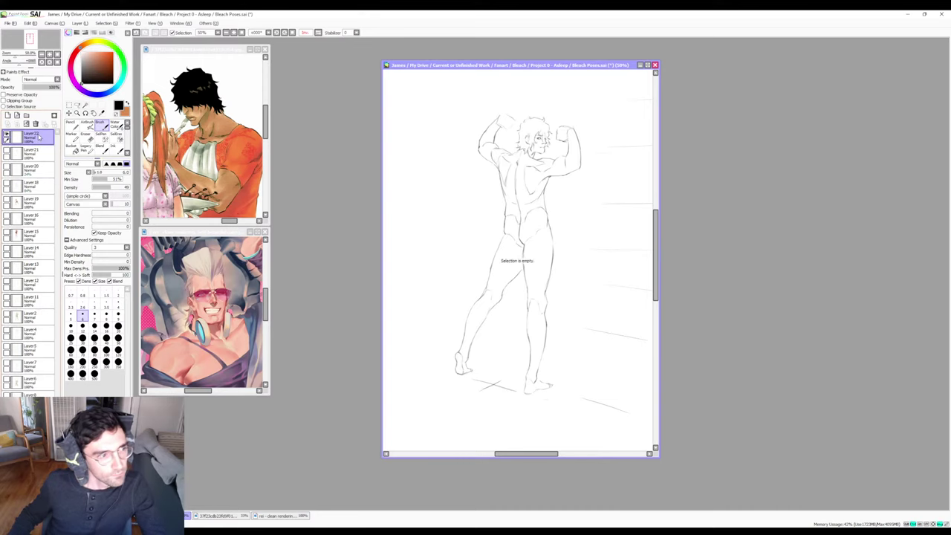
key(s)
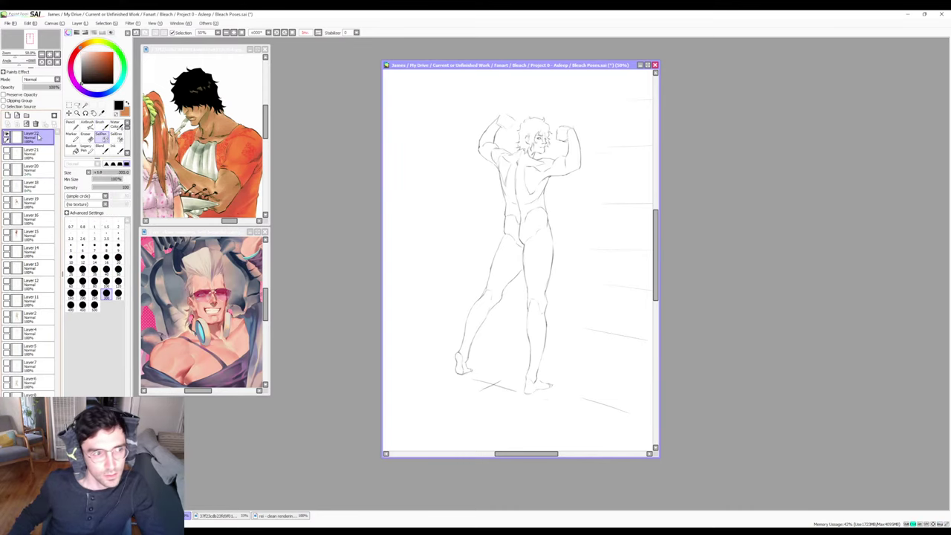
key(Delete)
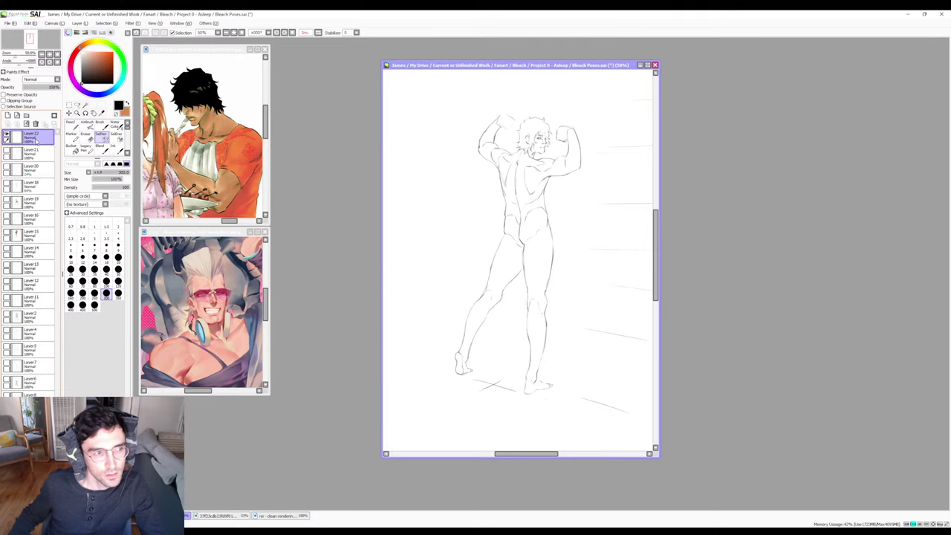
click(7, 137)
click(6, 138)
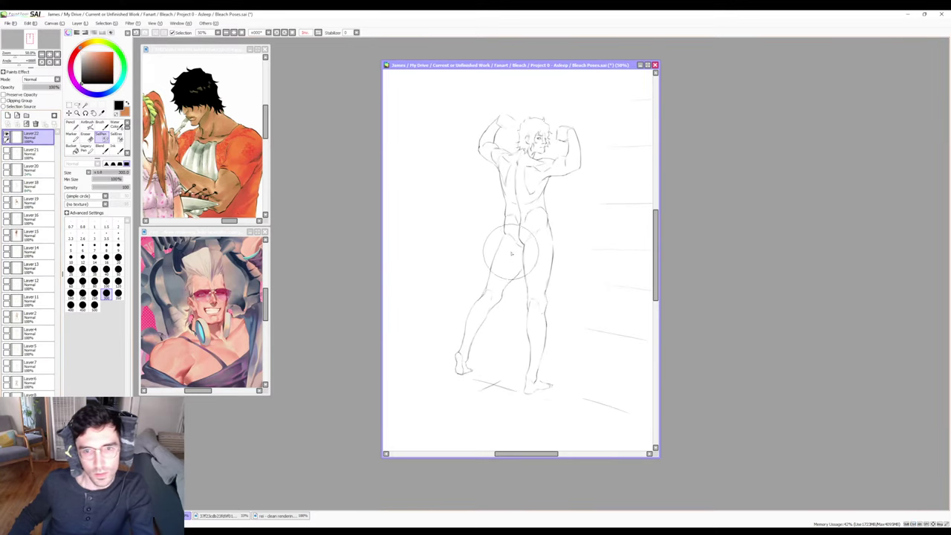
Select the whole flexing figure with the selection pen and copy it onto a new layer.
scroll(511, 253, down, 1)
mouse_move(520, 157)
mouse_down()
mouse_move(505, 183)
mouse_move(554, 165)
mouse_move(526, 250)
mouse_move(511, 231)
mouse_move(491, 326)
mouse_move(522, 349)
mouse_move(541, 236)
mouse_move(548, 310)
mouse_up()
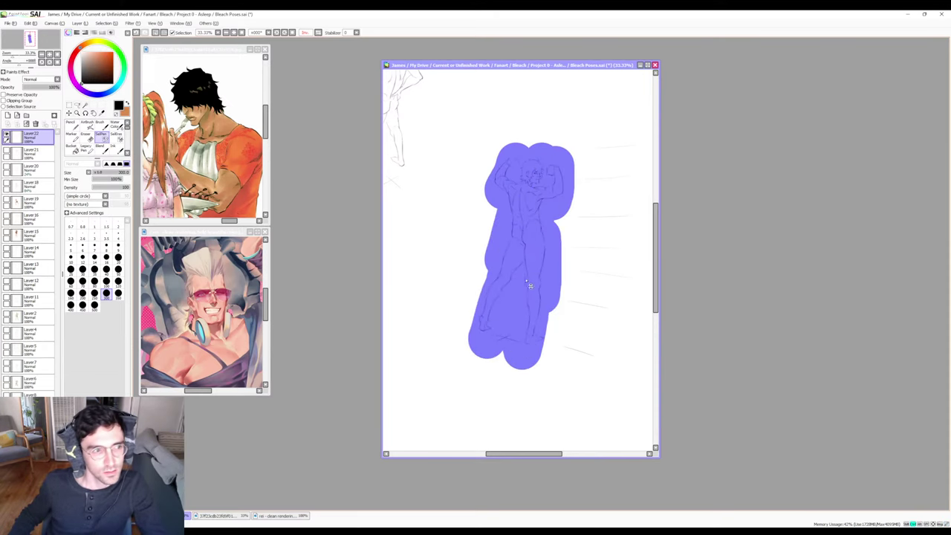
click(8, 123)
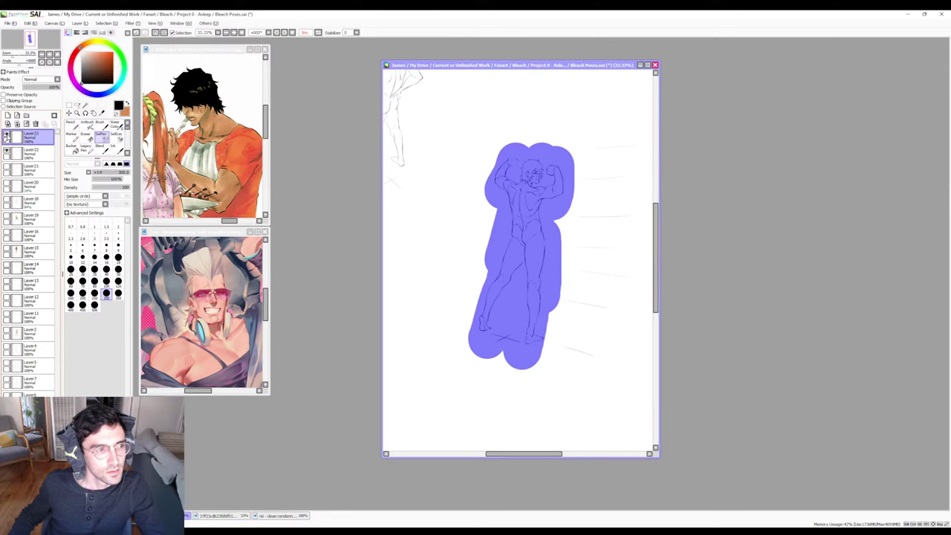
Hide the copied figure's layer, move the original sketch layer above it and clear the selection.
click(7, 137)
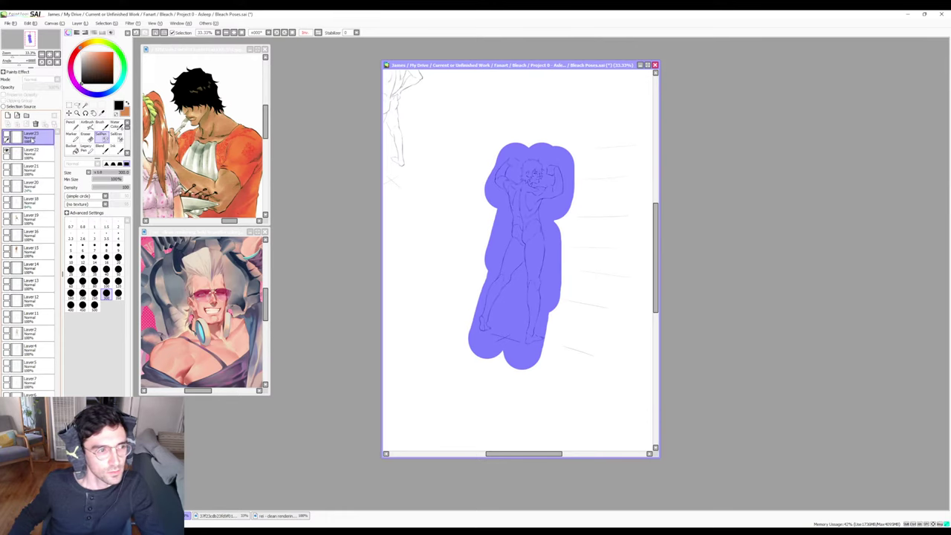
ctrl+click(33, 154)
drag(33, 155, 30, 137)
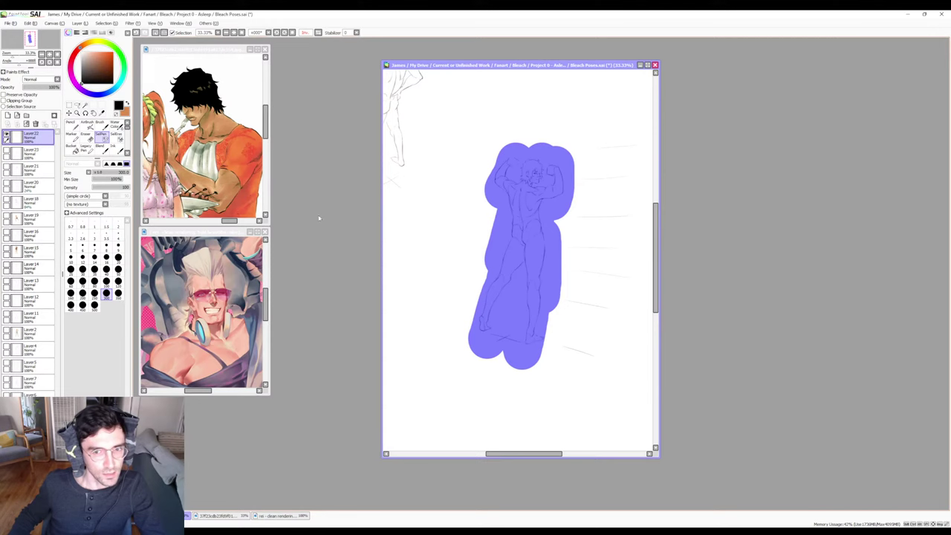
key(ctrl+z)
Erase the horizontal guide lines beside the flexing figure with a size 100 eraser, and flip the canvas view horizontally.
key(e)
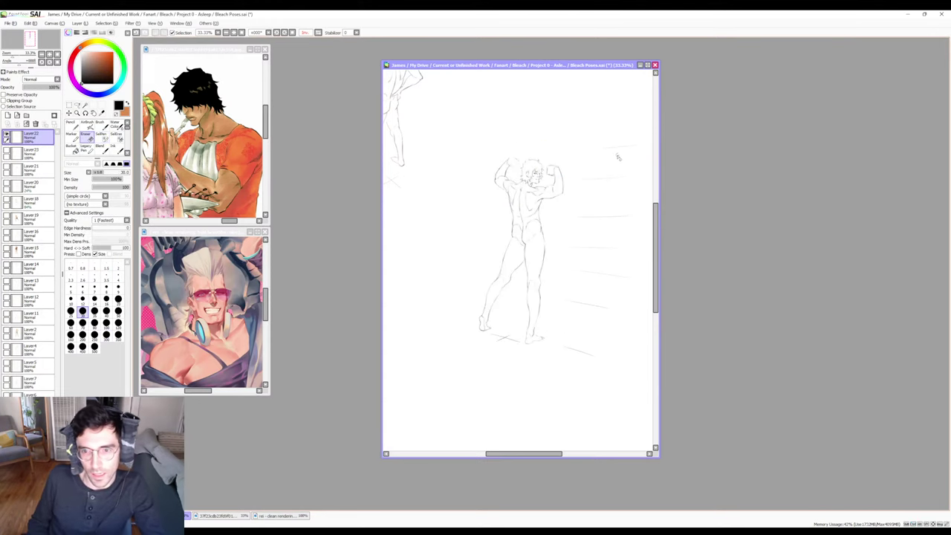
key(bracketright)
key(bracketright)
key(bracketright)
key(bracketright)
key(bracketright)
key(bracketright)
key(bracketright)
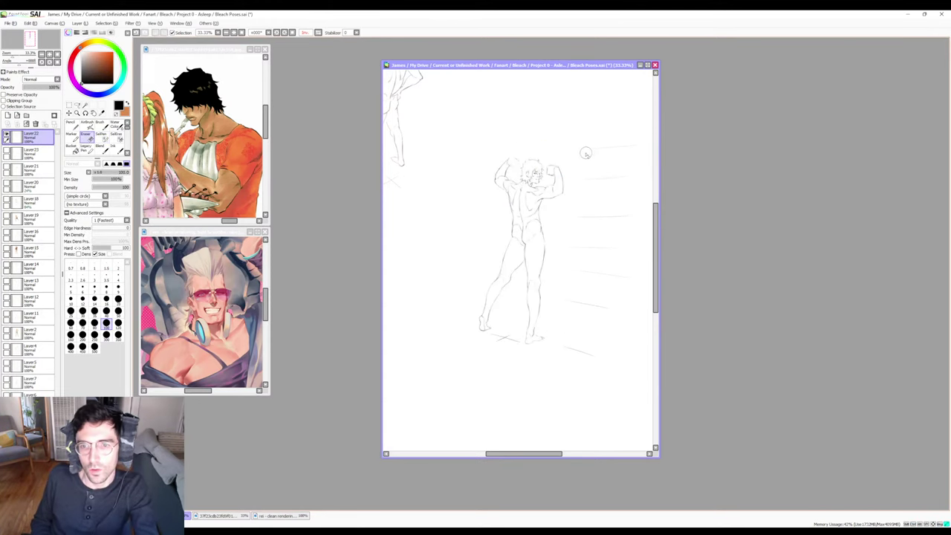
mouse_move(620, 153)
mouse_down()
mouse_move(609, 182)
mouse_move(617, 182)
mouse_move(569, 215)
mouse_move(597, 230)
mouse_move(576, 250)
mouse_move(595, 258)
mouse_move(572, 273)
mouse_move(558, 301)
mouse_move(598, 309)
mouse_move(596, 359)
mouse_up()
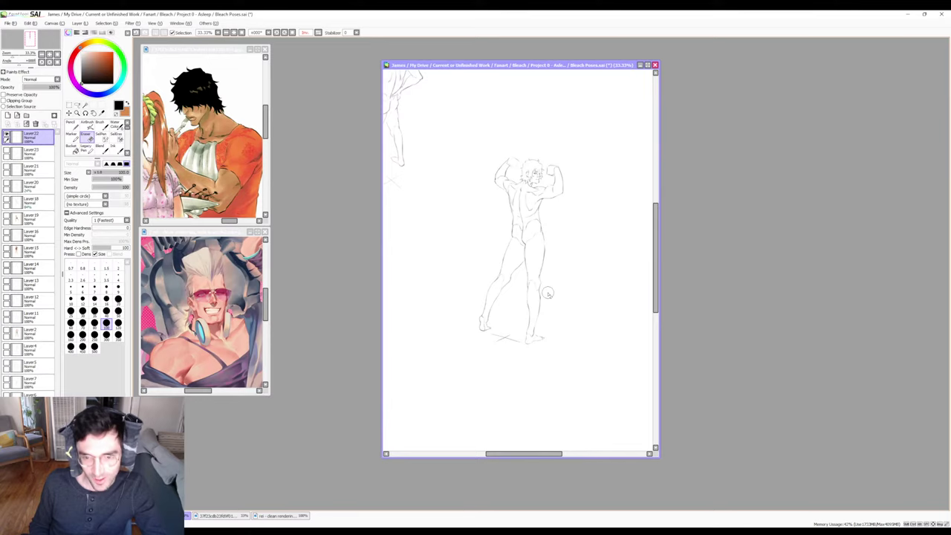
key(h)
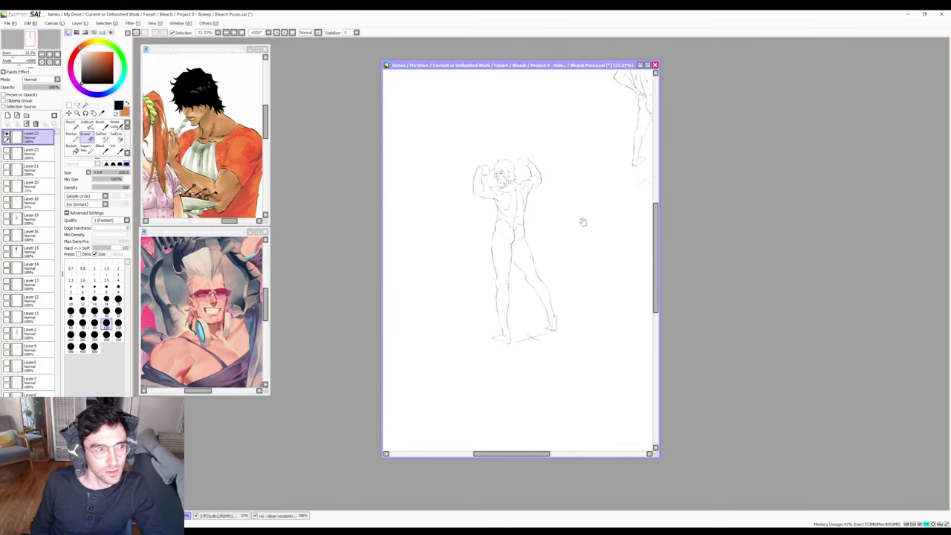
mouse_move(586, 218)
mouse_down()
mouse_move(535, 304)
mouse_move(545, 289)
mouse_up()
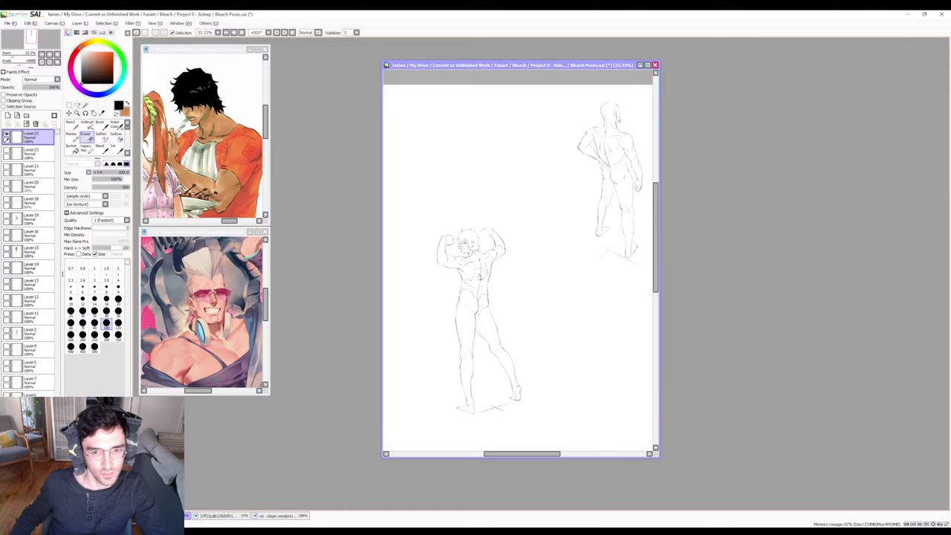
key(s)
mouse_move(449, 251)
mouse_down()
mouse_move(470, 270)
mouse_move(490, 248)
mouse_move(461, 345)
mouse_up()
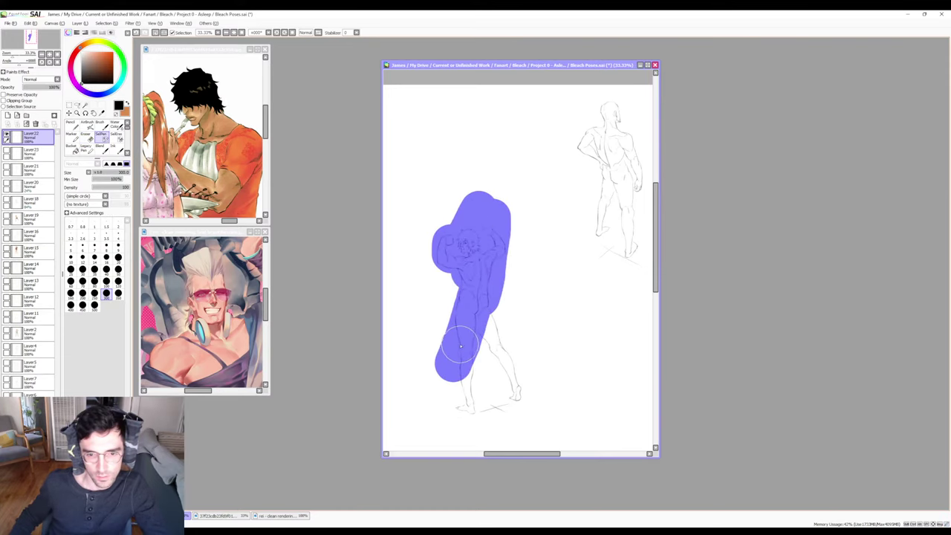
key(ctrl+d)
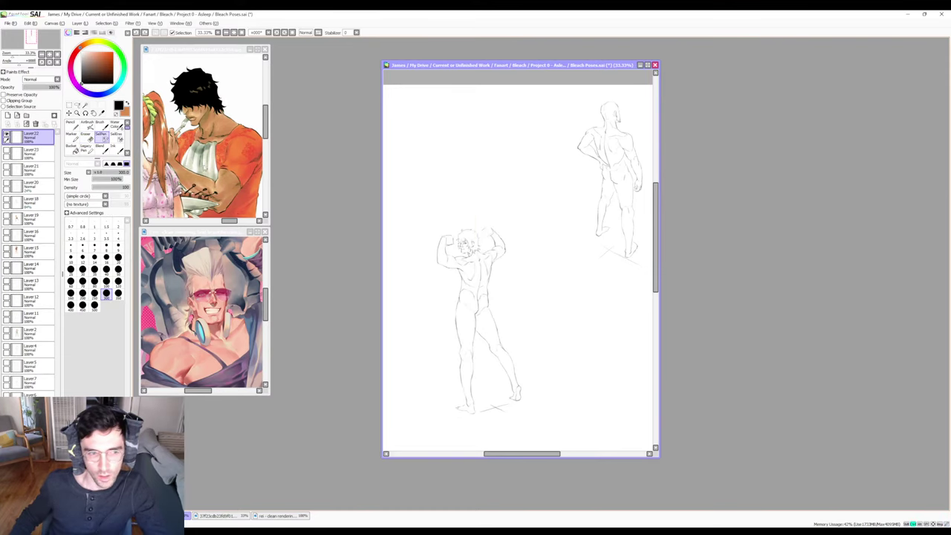
Hide the original sketch layer, show the layer with the copied figure and put that layer at the top of the stack.
click(6, 136)
ctrl+click(29, 153)
click(8, 151)
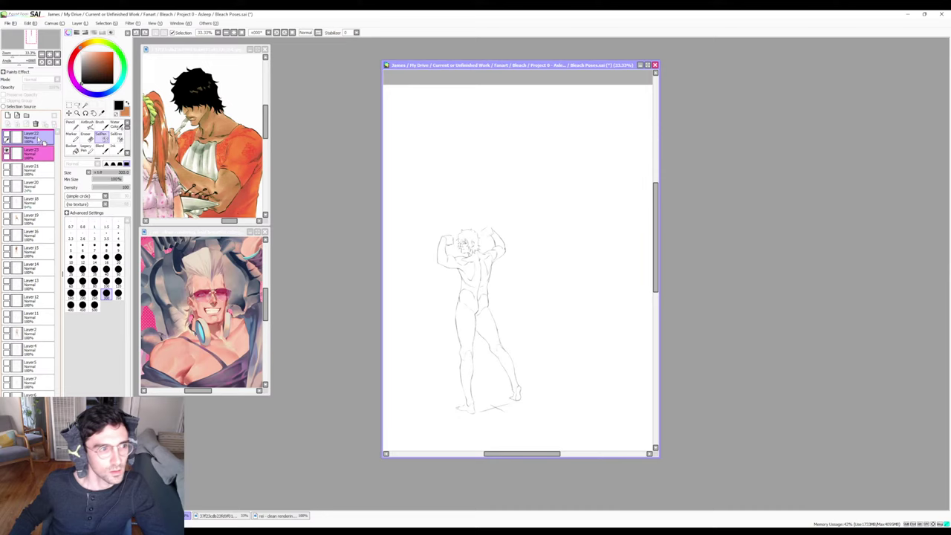
click(33, 138)
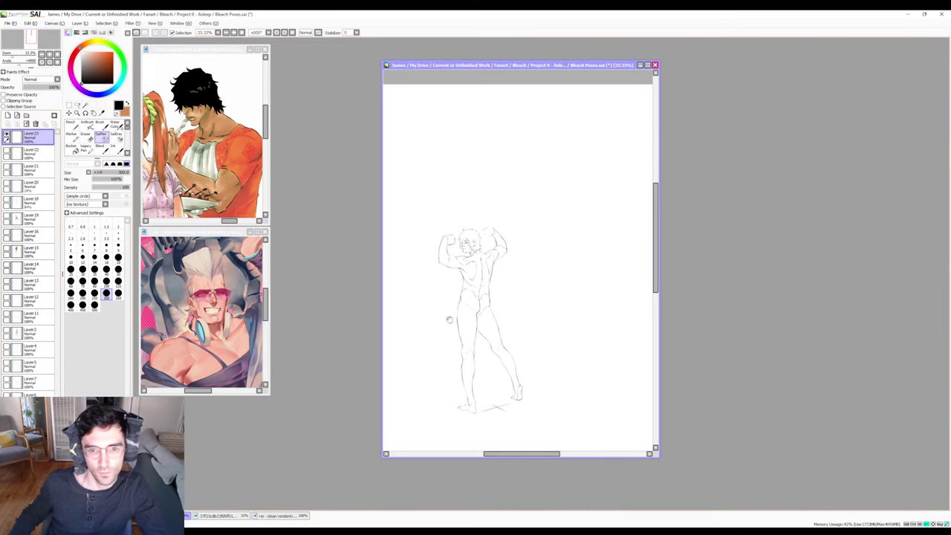
Reposition the canvas window higher in the workspace and enlarge it to give more drawing room.
drag(449, 319, 488, 262)
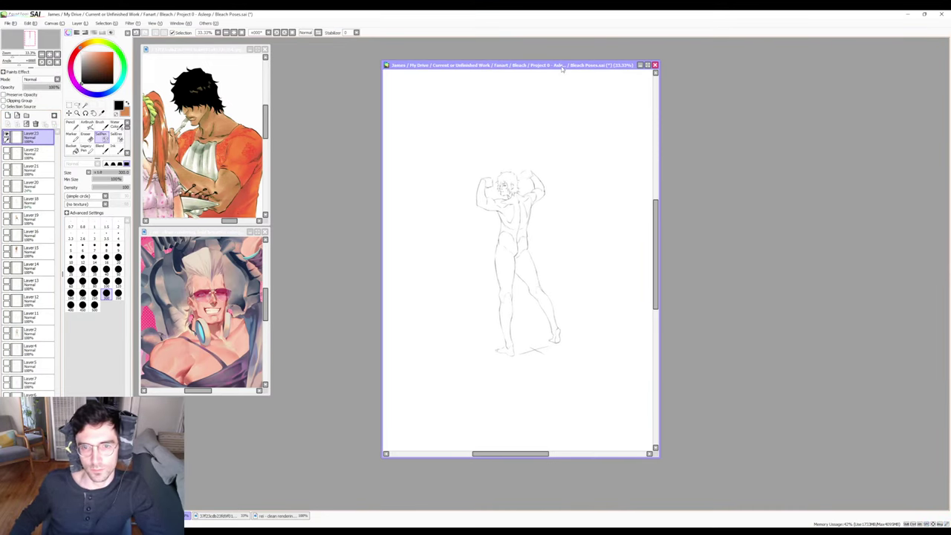
drag(562, 68, 532, 47)
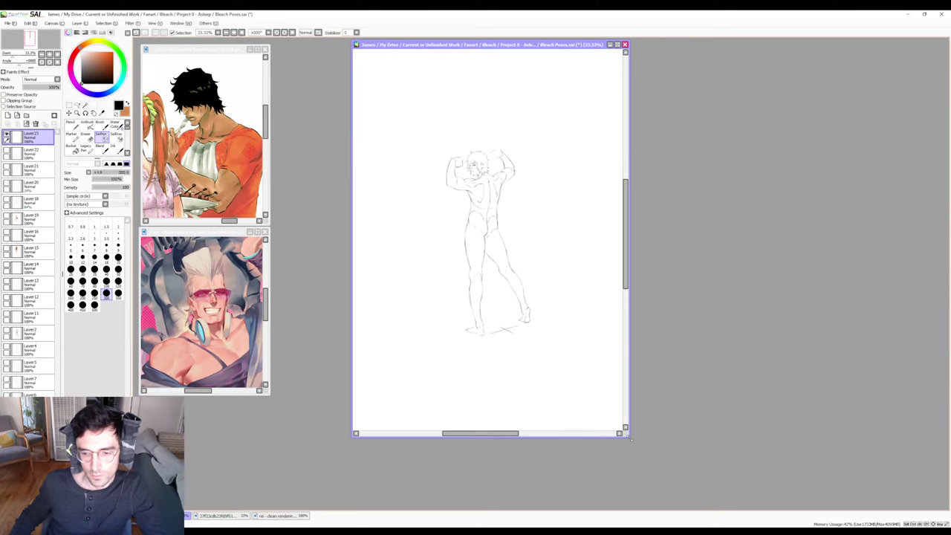
drag(630, 436, 754, 504)
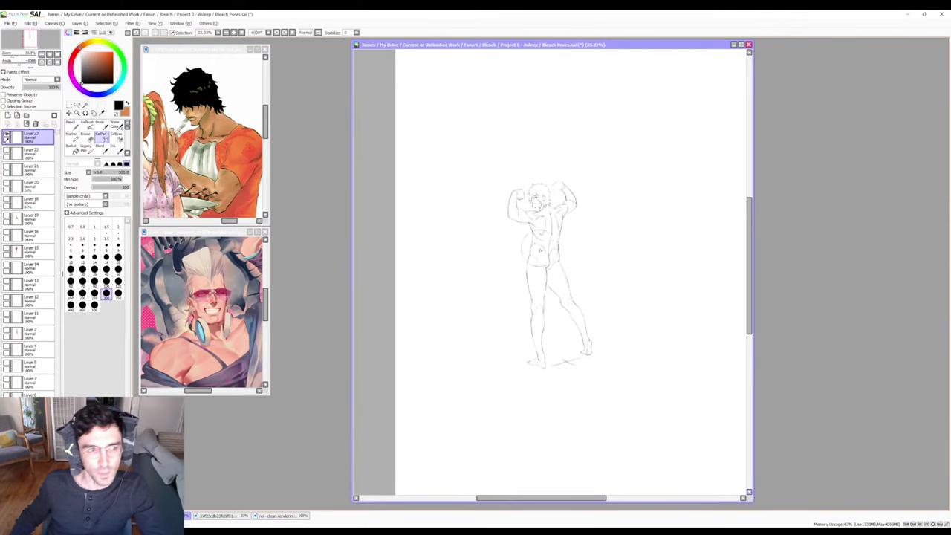
Scale the copied figure up to about one and a half times its size and place it mid-page.
key(ctrl+t)
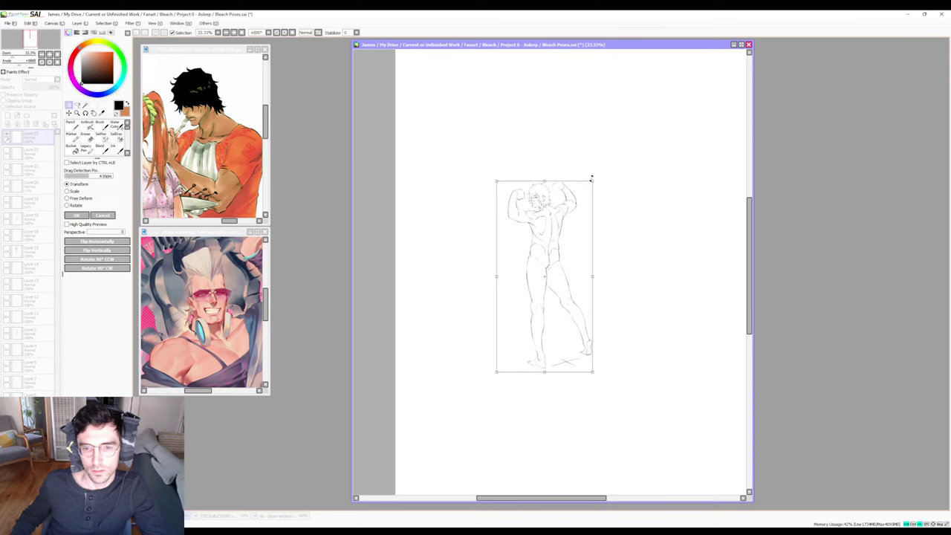
drag(591, 179, 673, 91)
drag(573, 176, 573, 219)
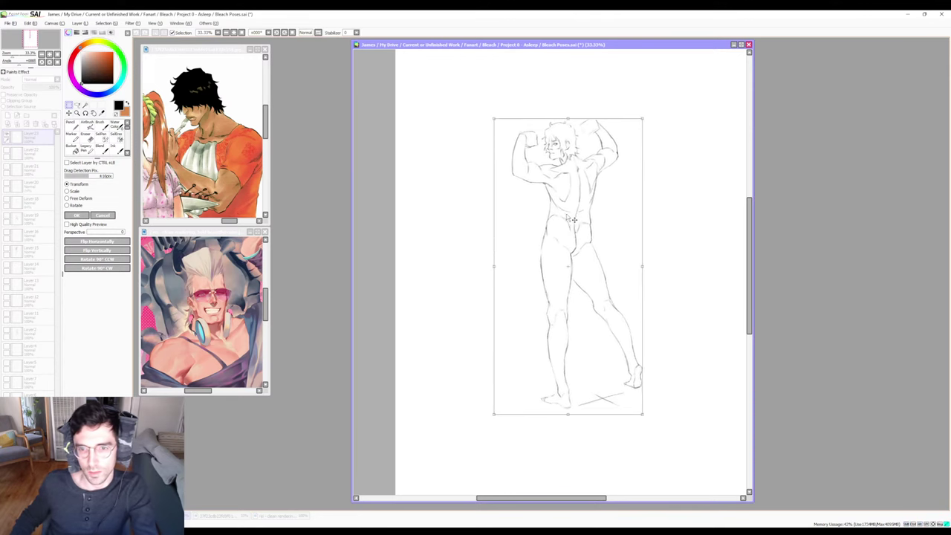
key(Return)
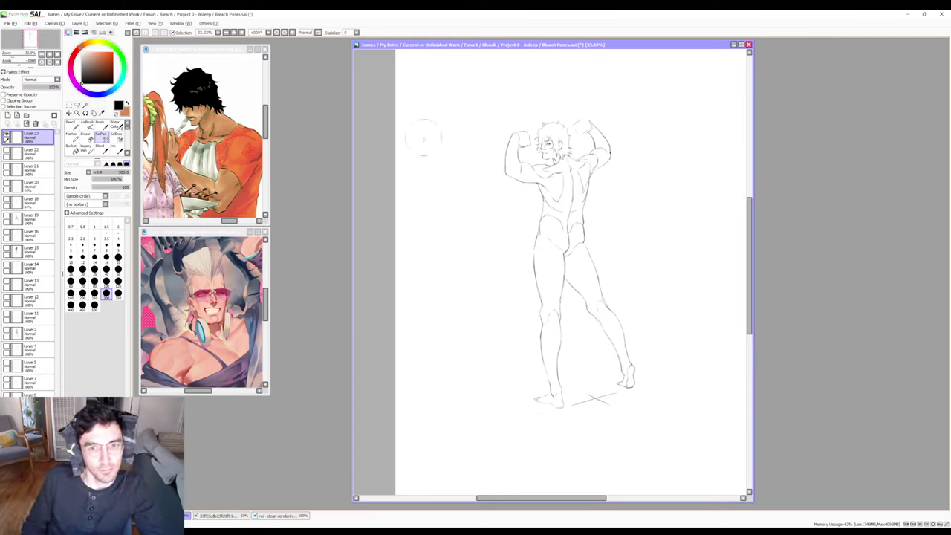
Draw the clenched fist with its fingers on the raised arm on the extended leg's side, using the Brush and Eraser.
drag(578, 138, 537, 182)
scroll(555, 172, up, 1)
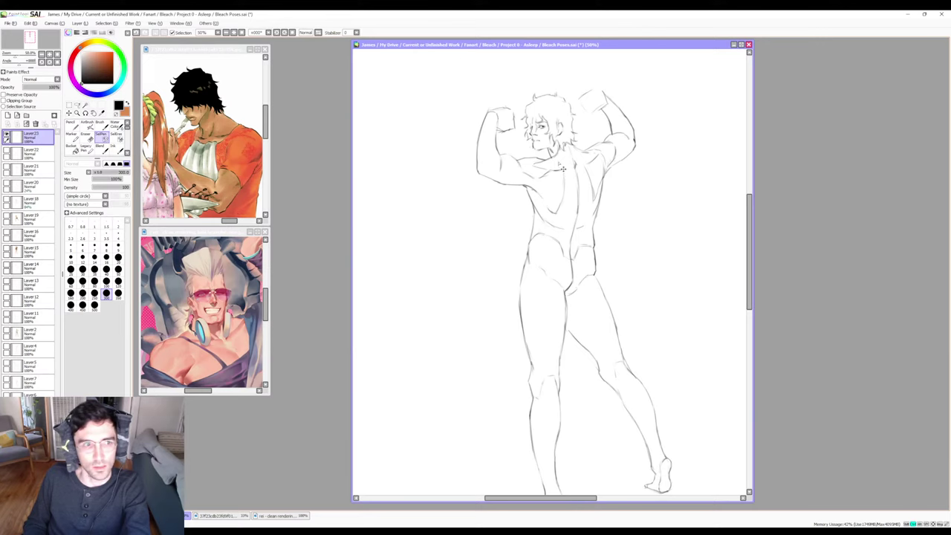
scroll(556, 173, down, 1)
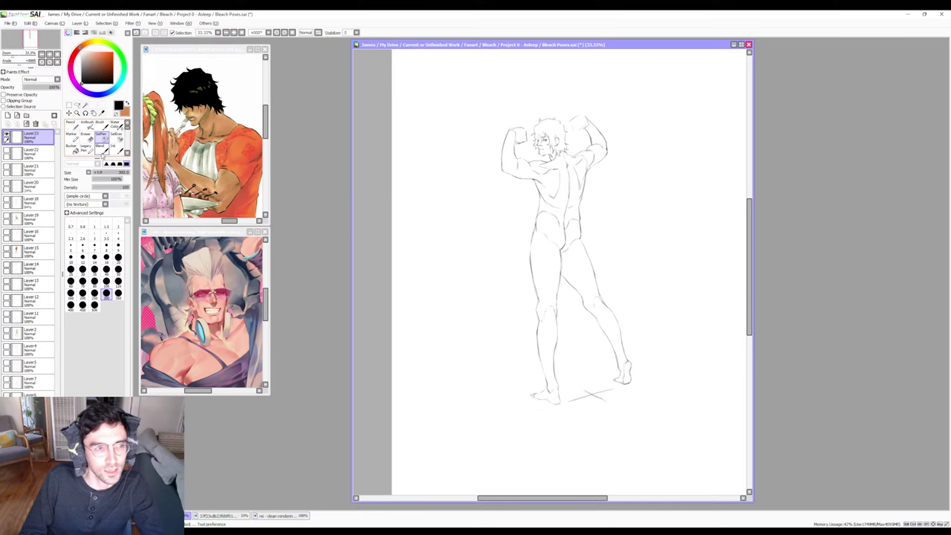
click(102, 125)
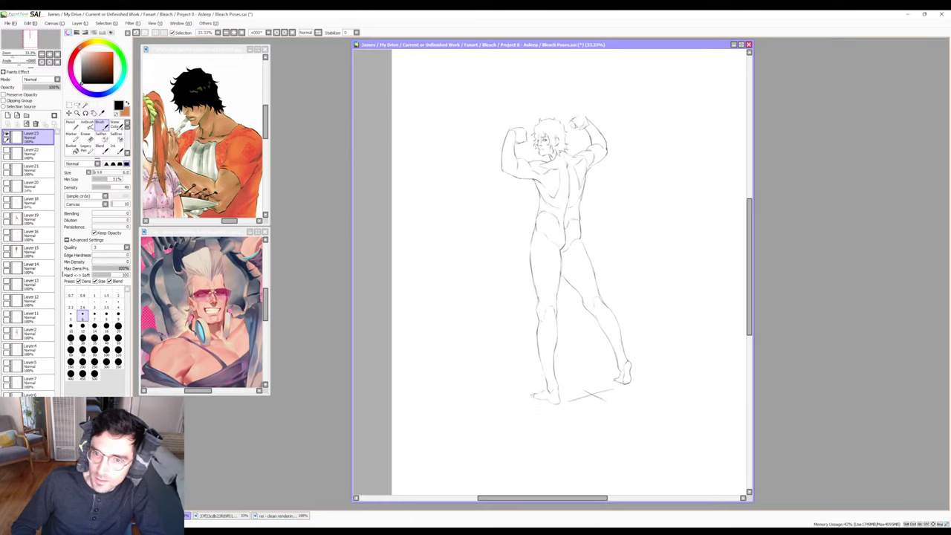
key(e)
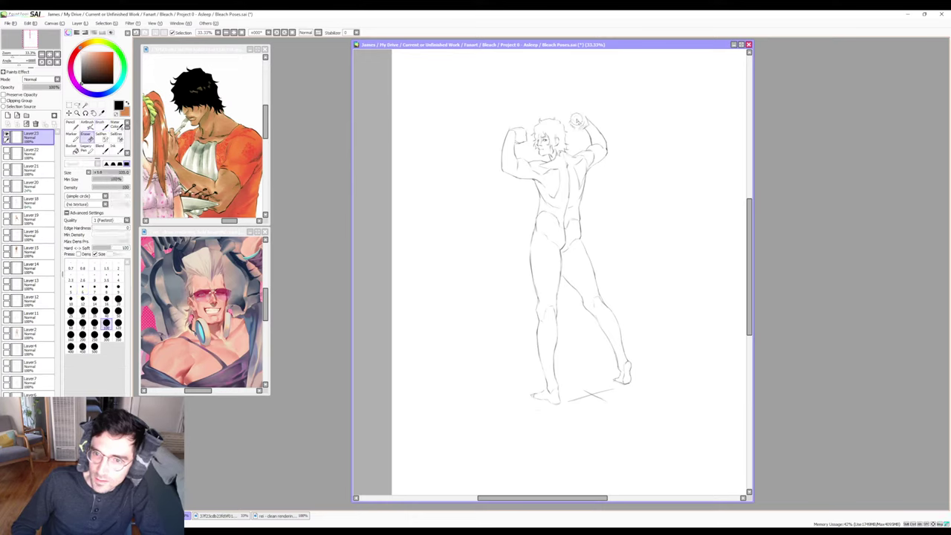
key(b)
drag(582, 116, 580, 119)
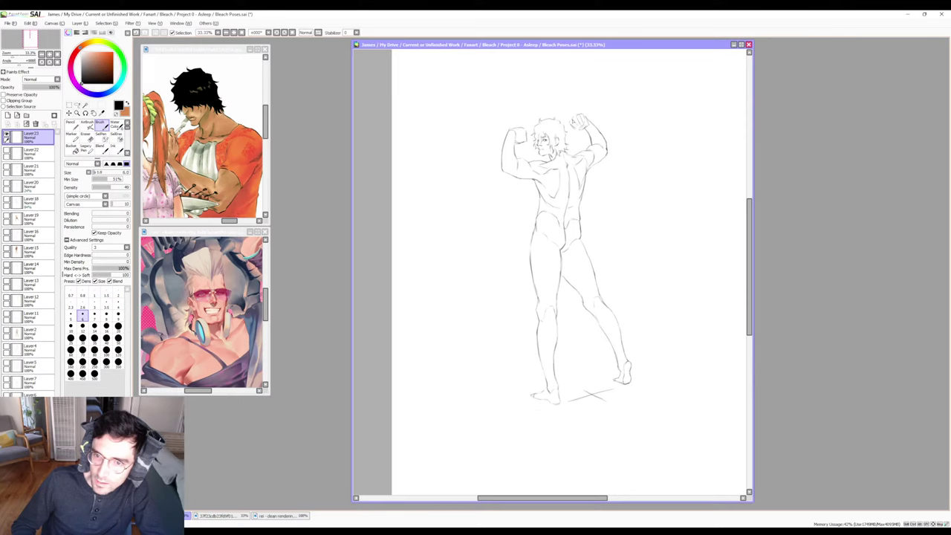
key(e)
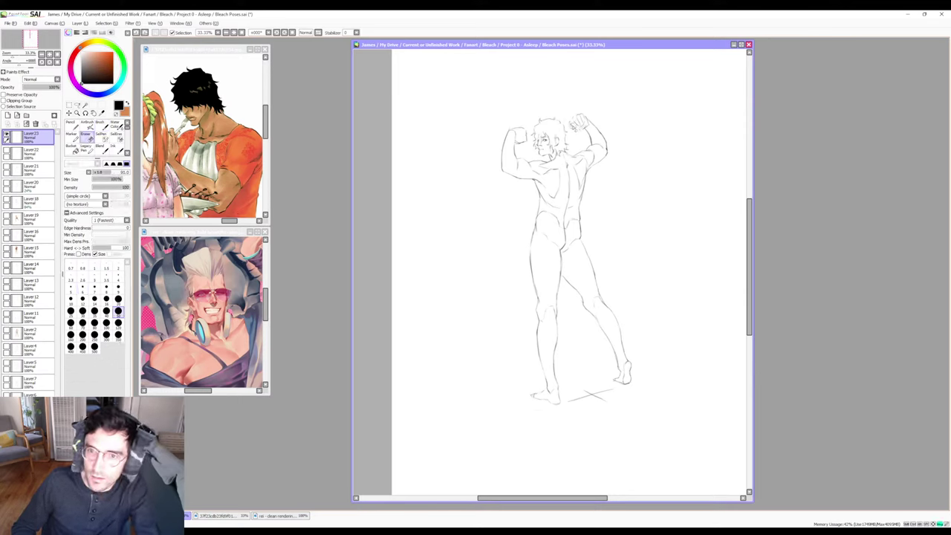
Redraw the fist on the arm the face turns toward, and clean up the knuckles and fingers of the opposite fist.
key(b)
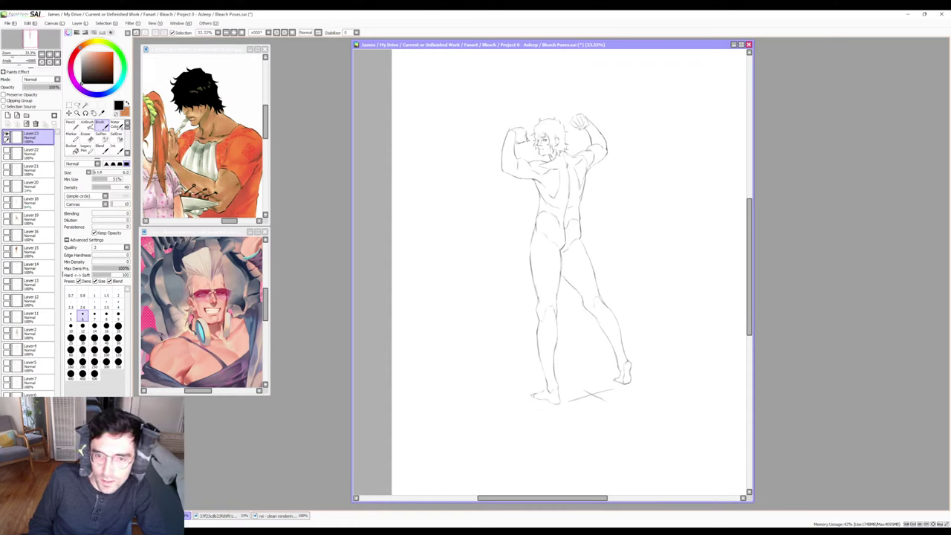
key(e)
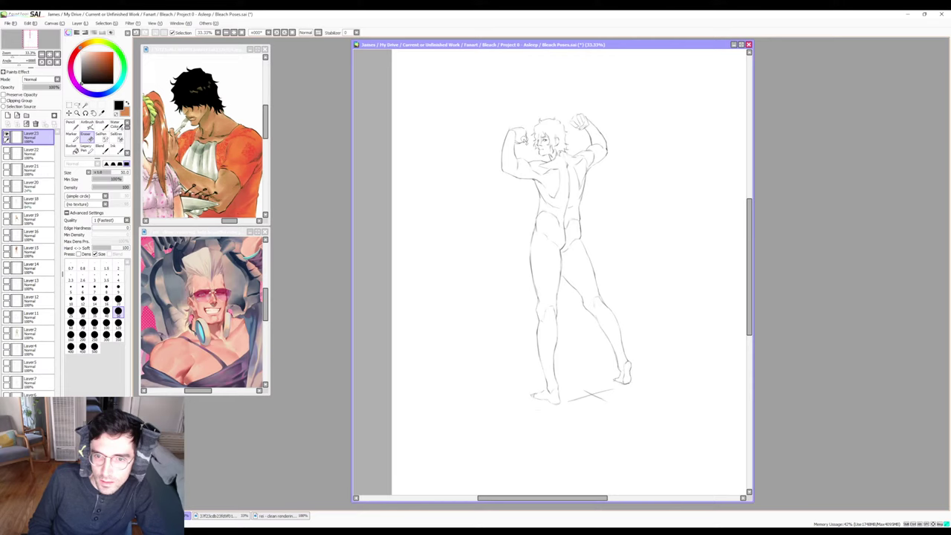
key(b)
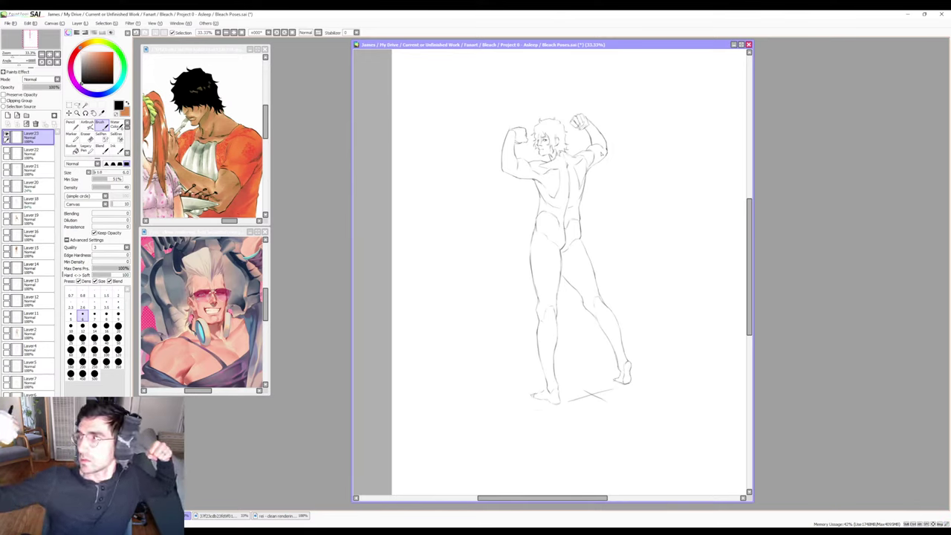
key(e)
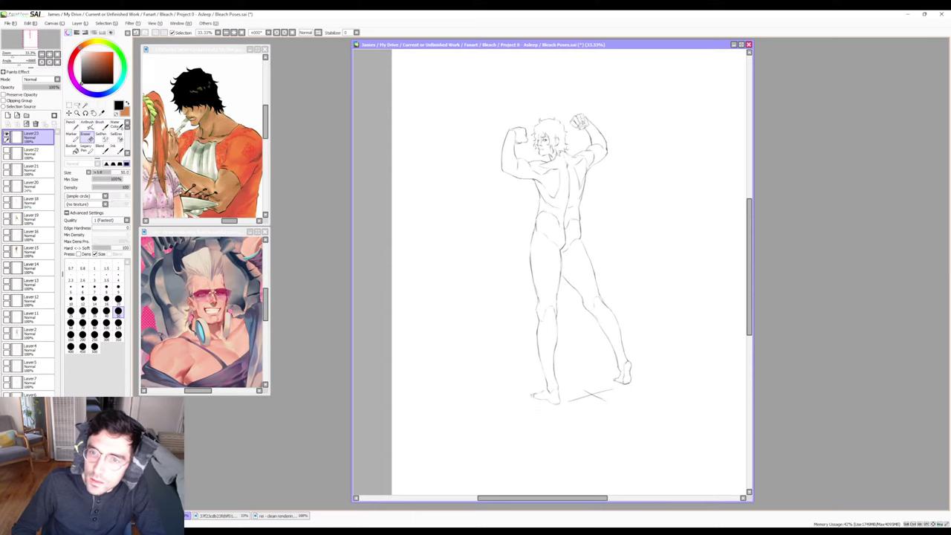
key(b)
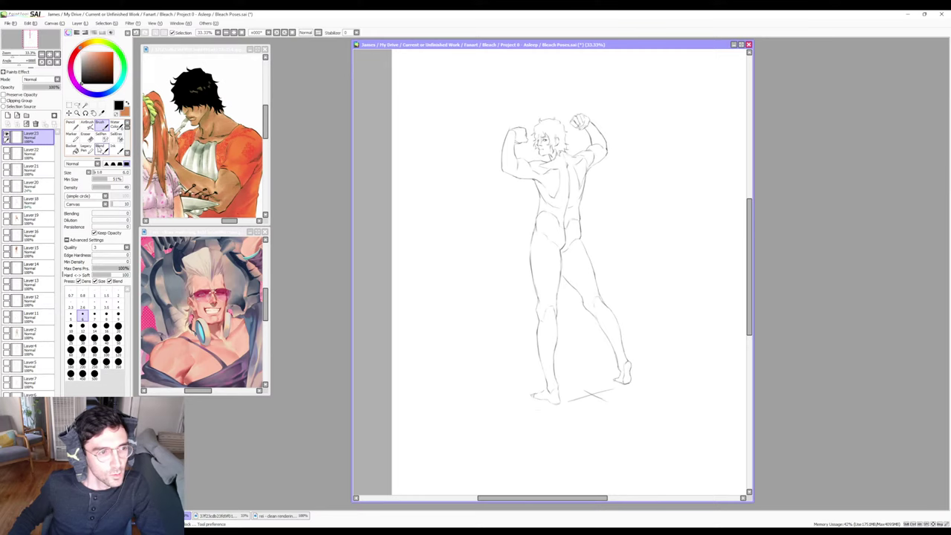
Paint a selection over the fist, forearm and upper arm on the side the face turns toward, using the Selection Pen at size 40.
click(101, 135)
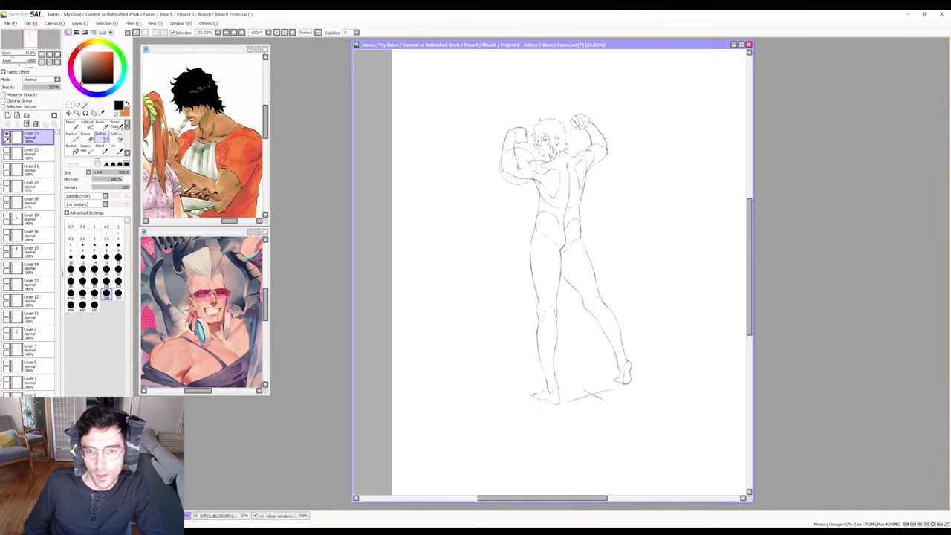
scroll(555, 168, up, 1)
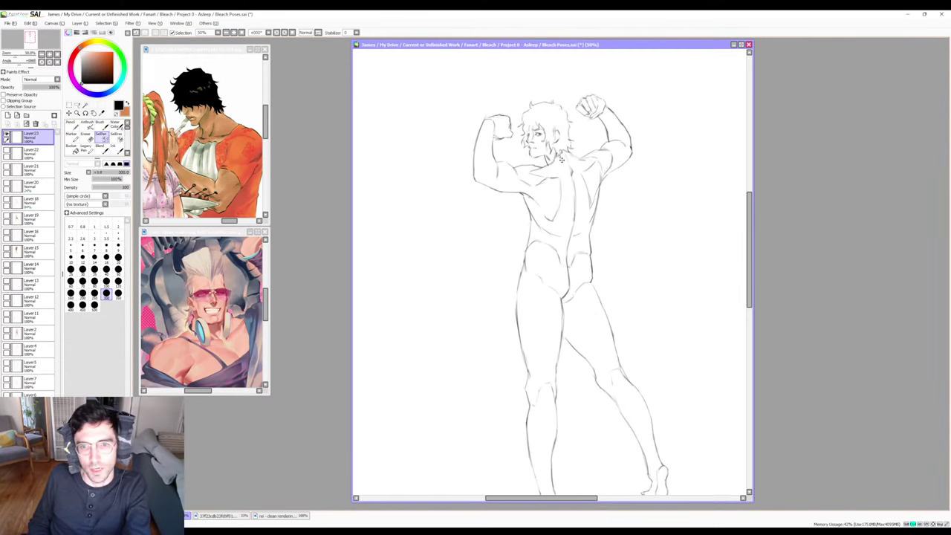
key(bracketleft)
key(bracketleft)
key(bracketleft)
key(bracketleft)
key(bracketleft)
key(bracketleft)
key(bracketleft)
key(bracketleft)
key(bracketleft)
key(bracketleft)
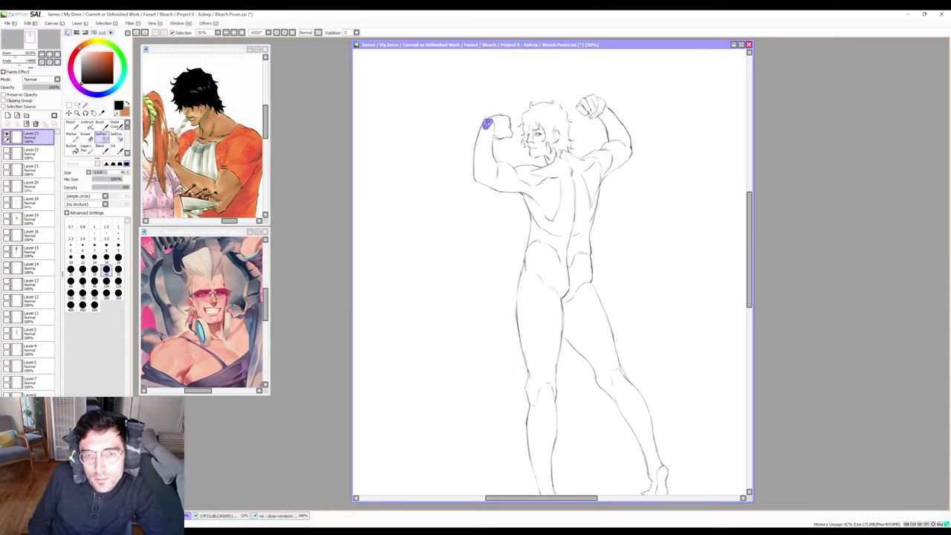
mouse_move(492, 121)
mouse_down()
mouse_move(506, 120)
mouse_move(508, 133)
mouse_move(485, 127)
mouse_move(476, 172)
mouse_move(495, 185)
mouse_up()
mouse_move(488, 145)
mouse_down()
mouse_move(482, 171)
mouse_move(488, 157)
mouse_move(494, 170)
mouse_move(487, 156)
mouse_move(496, 172)
mouse_move(488, 156)
mouse_move(495, 173)
mouse_move(512, 175)
mouse_move(505, 166)
mouse_move(514, 176)
mouse_move(488, 183)
mouse_move(537, 178)
mouse_up()
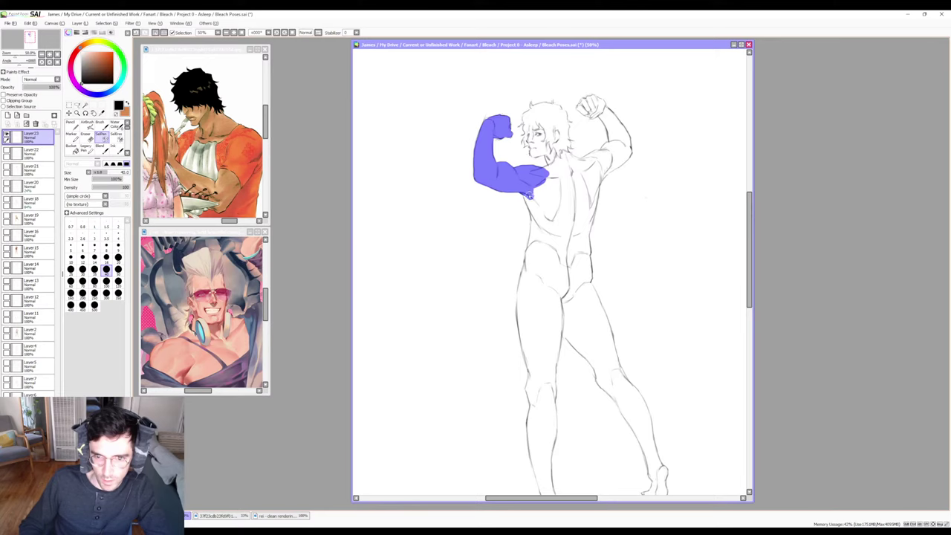
Extend the painted selection over the adjoining upper back, the neck and the face, keeping the Selection Pen at size 40.
mouse_move(528, 193)
mouse_down()
mouse_move(540, 227)
mouse_move(528, 199)
mouse_move(531, 187)
mouse_move(544, 223)
mouse_move(542, 173)
mouse_move(563, 160)
mouse_move(544, 172)
mouse_move(562, 161)
mouse_move(546, 169)
mouse_move(542, 146)
mouse_move(556, 175)
mouse_move(543, 145)
mouse_move(561, 178)
mouse_move(570, 168)
mouse_move(553, 131)
mouse_move(548, 154)
mouse_move(533, 152)
mouse_move(531, 126)
mouse_move(550, 110)
mouse_up()
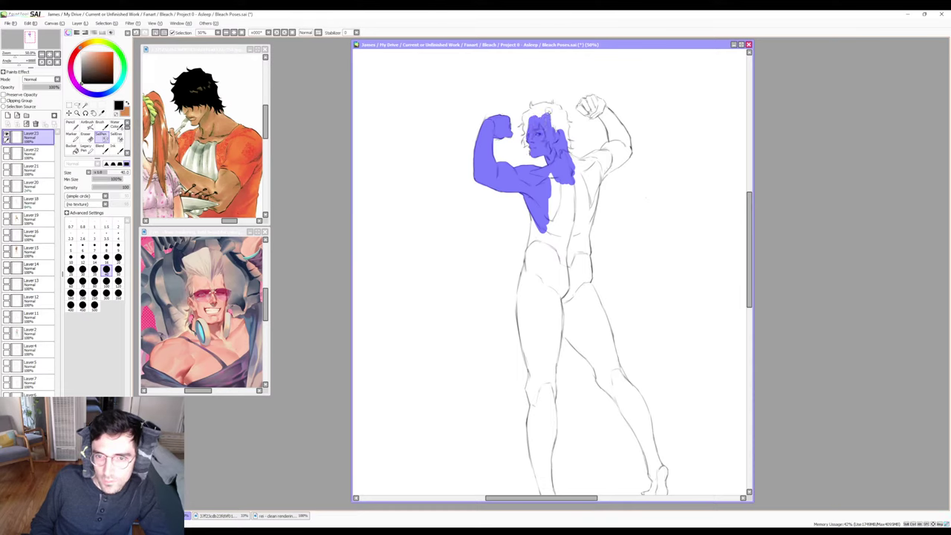
drag(530, 144, 533, 147)
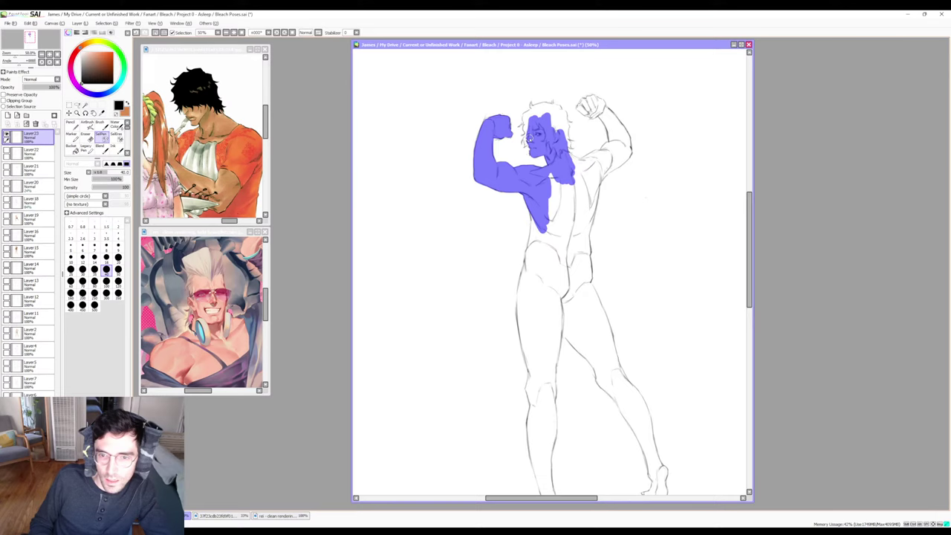
Fill the selection across the back and the standing leg's hip down to the buttock, using the Selection Pen at size 120.
mouse_move(554, 176)
mouse_down()
mouse_move(549, 205)
mouse_move(546, 169)
mouse_move(543, 190)
mouse_move(552, 187)
mouse_move(559, 202)
mouse_move(563, 181)
mouse_move(543, 220)
mouse_up()
key(bracketright)
key(bracketright)
key(bracketright)
key(bracketright)
key(bracketright)
key(bracketright)
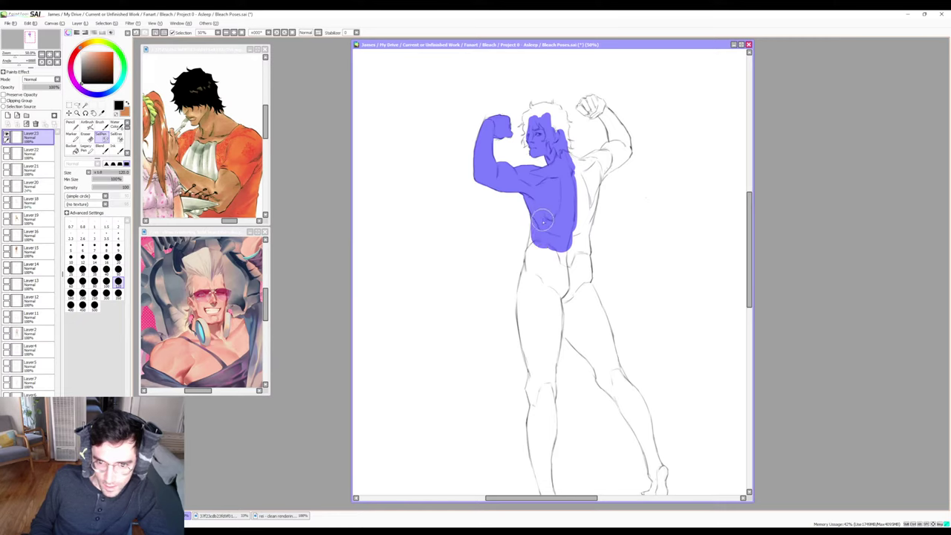
drag(543, 222, 542, 257)
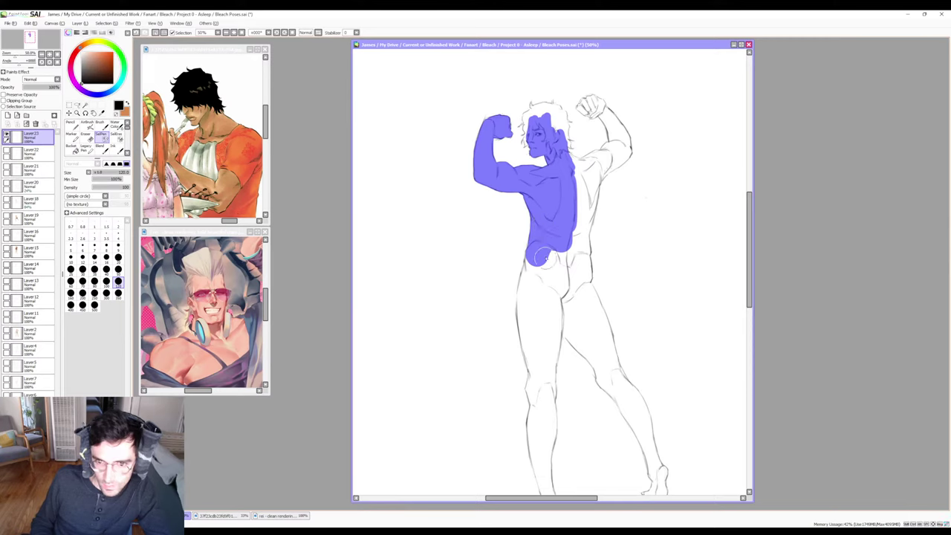
key(e)
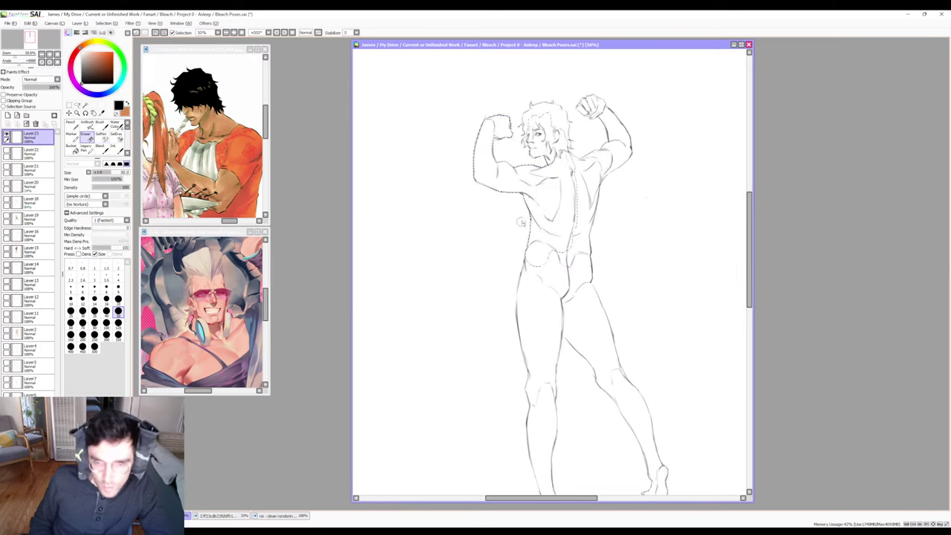
key(s)
mouse_move(560, 219)
mouse_down()
mouse_move(552, 277)
mouse_move(543, 292)
mouse_move(535, 265)
mouse_up()
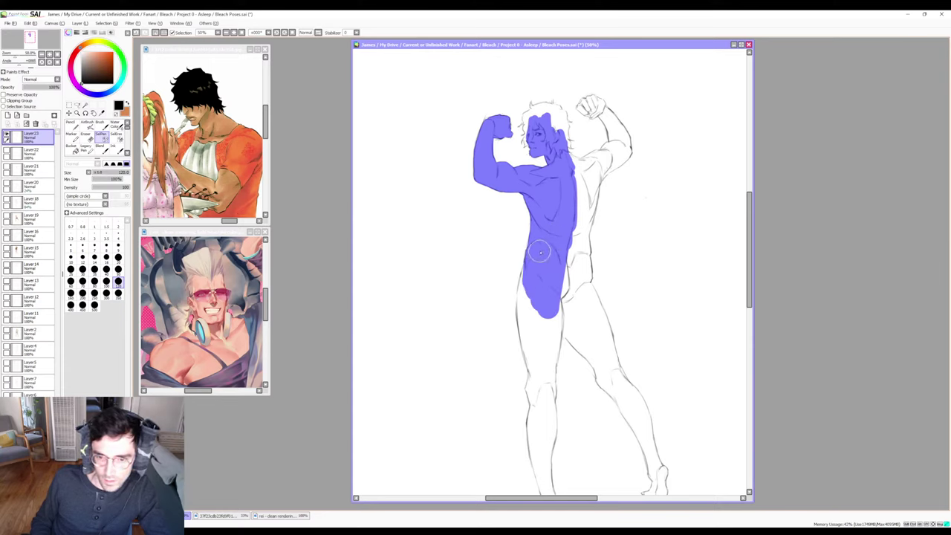
Touch up the selection's outer edge along the waist and hip with the Selection Pen at sizes 30 and 35.
key(bracketleft)
key(bracketleft)
key(bracketleft)
key(bracketleft)
key(bracketleft)
key(bracketleft)
key(bracketleft)
key(bracketleft)
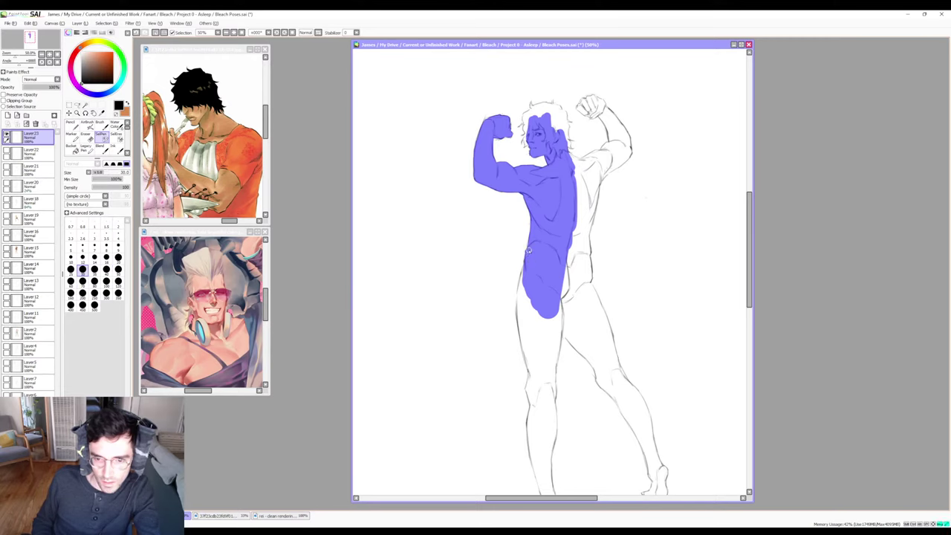
key(bracketright)
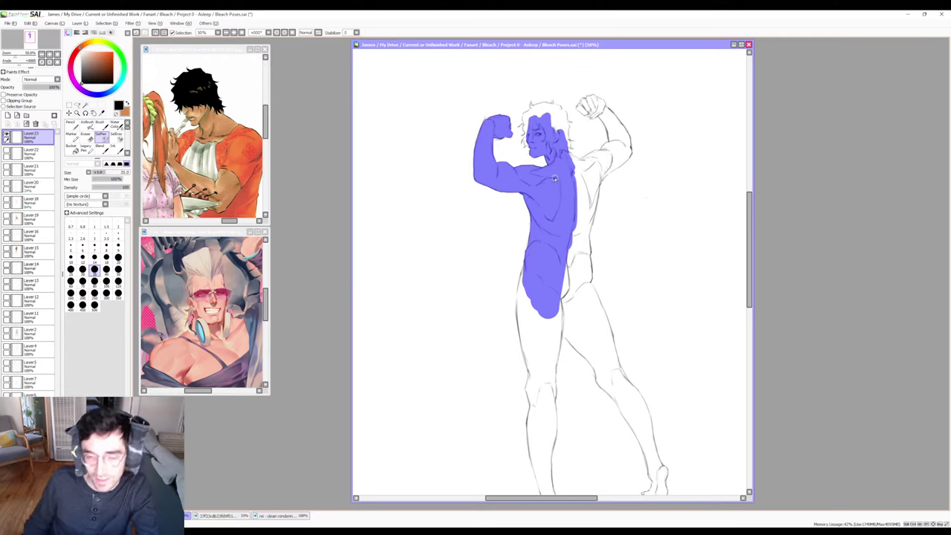
Add the fine hair strands around the face to the selection, using the Selection Pen at sizes 14, 9 and 5.
key(bracketright)
key(bracketright)
key(bracketleft)
key(bracketleft)
key(bracketleft)
key(bracketleft)
key(bracketleft)
key(bracketleft)
key(bracketleft)
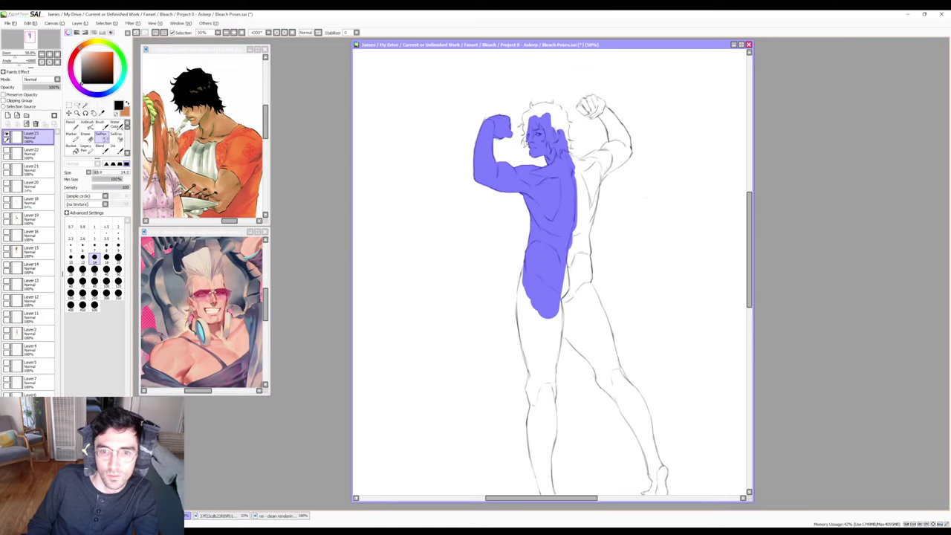
key(bracketleft)
key(bracketleft)
key(bracketleft)
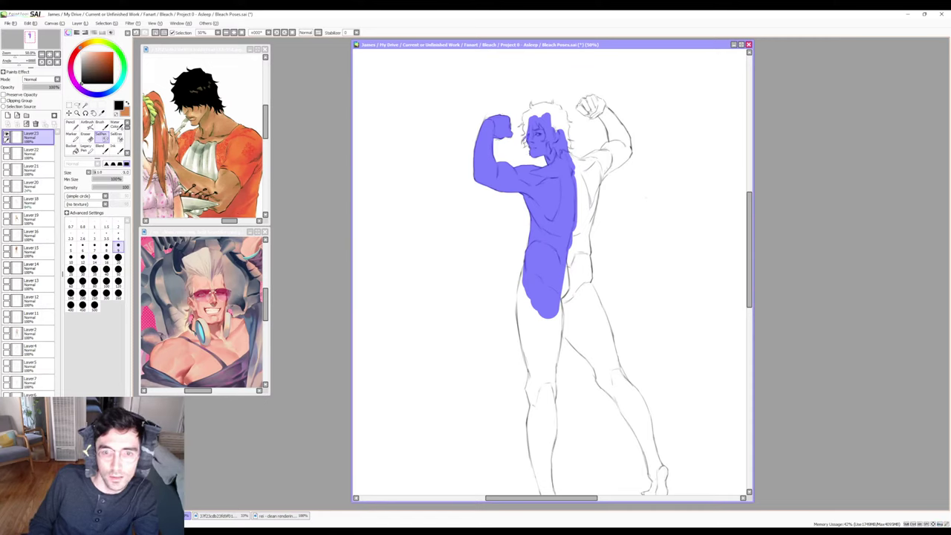
key(bracketleft)
key(bracketleft)
key(bracketleft)
key(bracketleft)
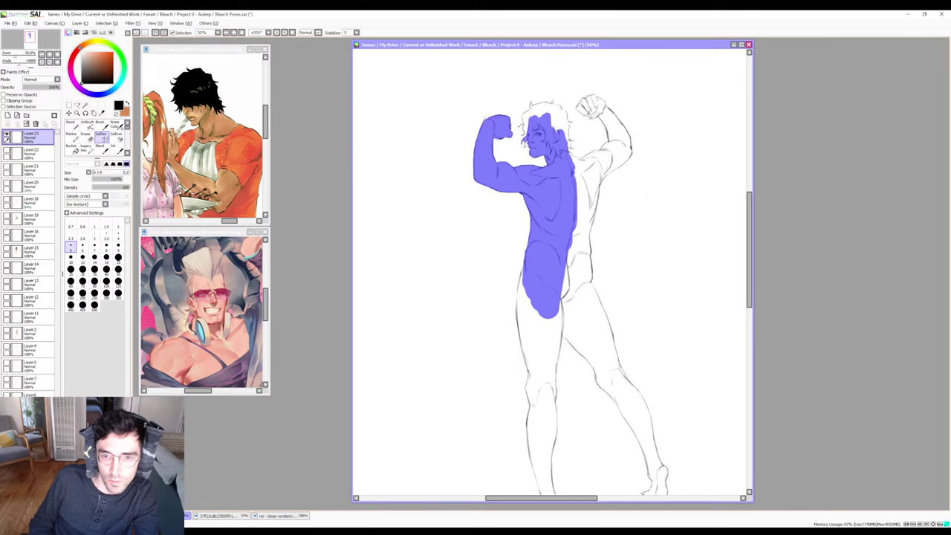
key(bracketright)
key(bracketright)
key(bracketright)
key(bracketright)
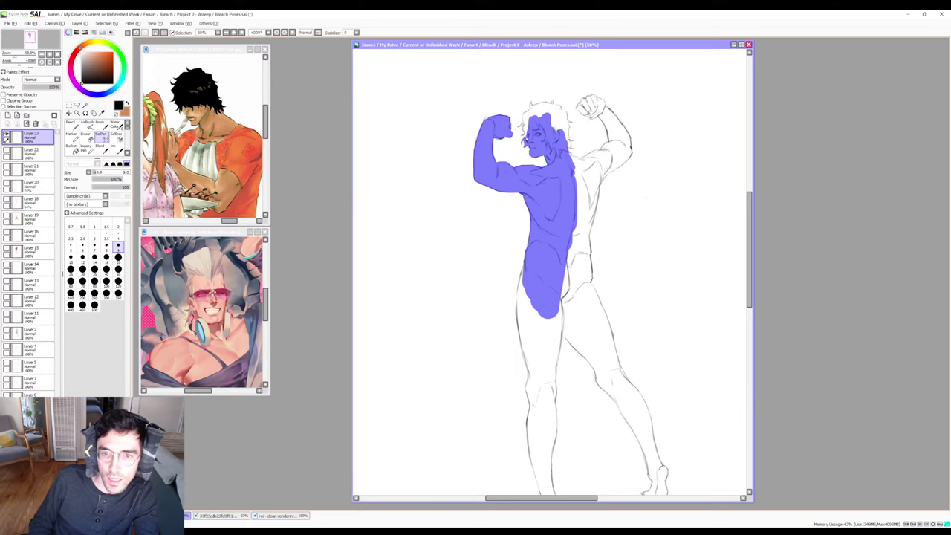
key(bracketleft)
key(bracketleft)
key(bracketleft)
key(bracketleft)
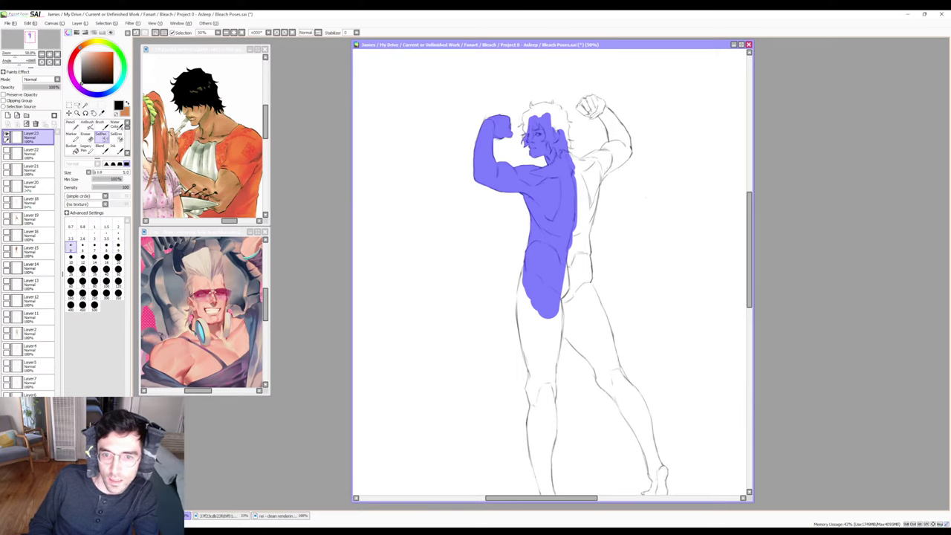
Extend the selection into the hair above the forehead with the Selection Pen at sizes 14 and 30.
key(bracketright)
key(bracketright)
key(bracketright)
key(bracketright)
key(bracketright)
key(bracketright)
key(bracketright)
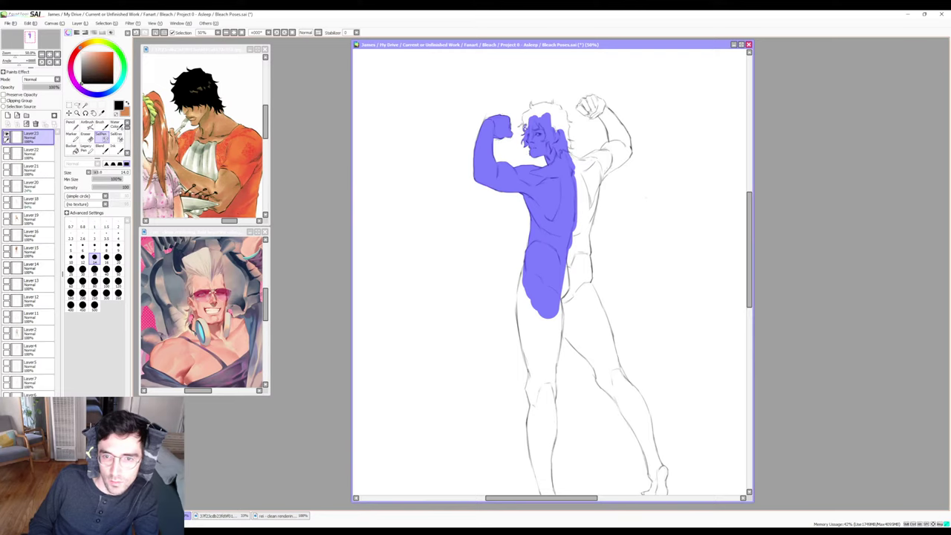
key(bracketright)
key(bracketright)
key(bracketright)
key(bracketright)
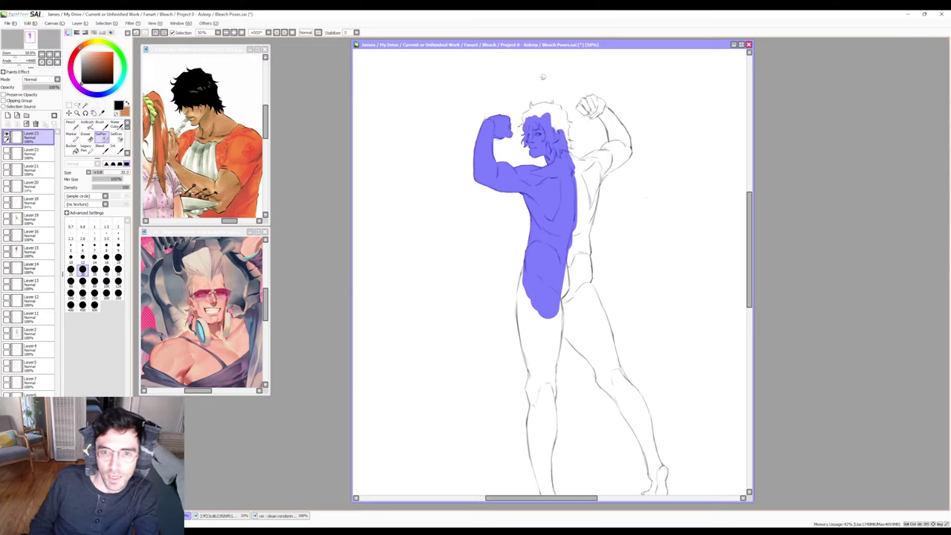
Refine the selection around the front hair tips, adding with the Selection Pen at size 7 and trimming with the Selection Eraser at size 16.
key(bracketleft)
key(bracketleft)
key(bracketleft)
key(bracketleft)
key(bracketleft)
key(bracketleft)
key(bracketleft)
key(bracketleft)
key(bracketleft)
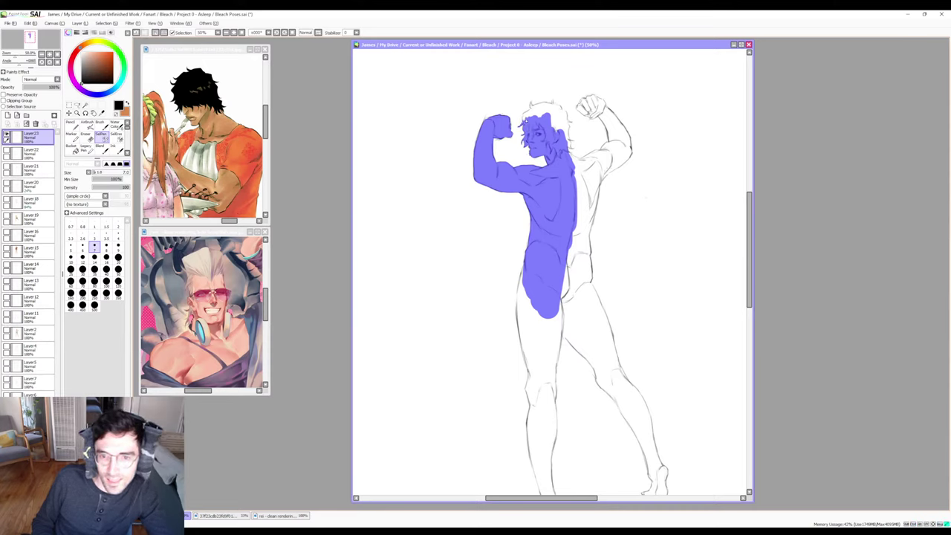
key(e)
key(e)
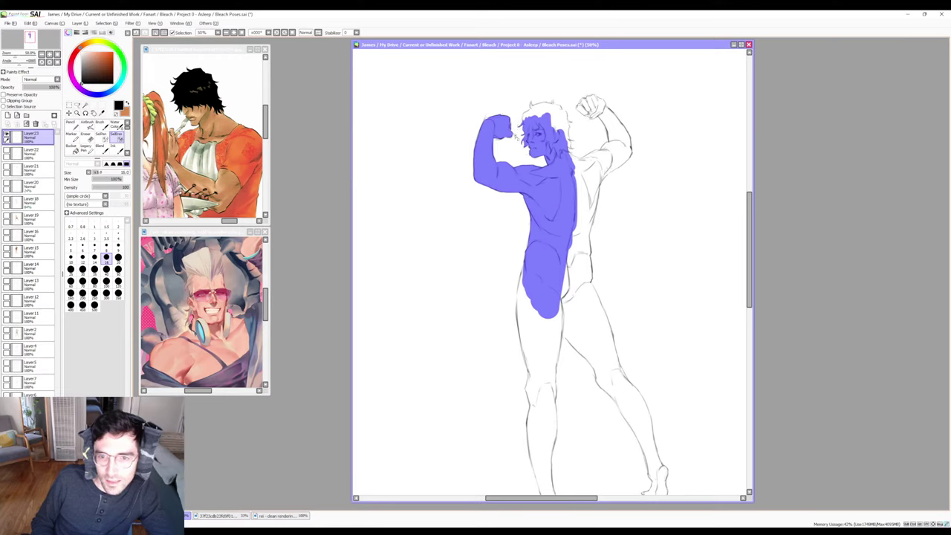
key(e)
Fill the selection over the bangs and upper hair, using the Selection Pen at sizes 25 and 60.
key(bracketright)
key(bracketright)
key(bracketright)
key(bracketright)
key(bracketright)
key(bracketright)
key(bracketright)
key(bracketright)
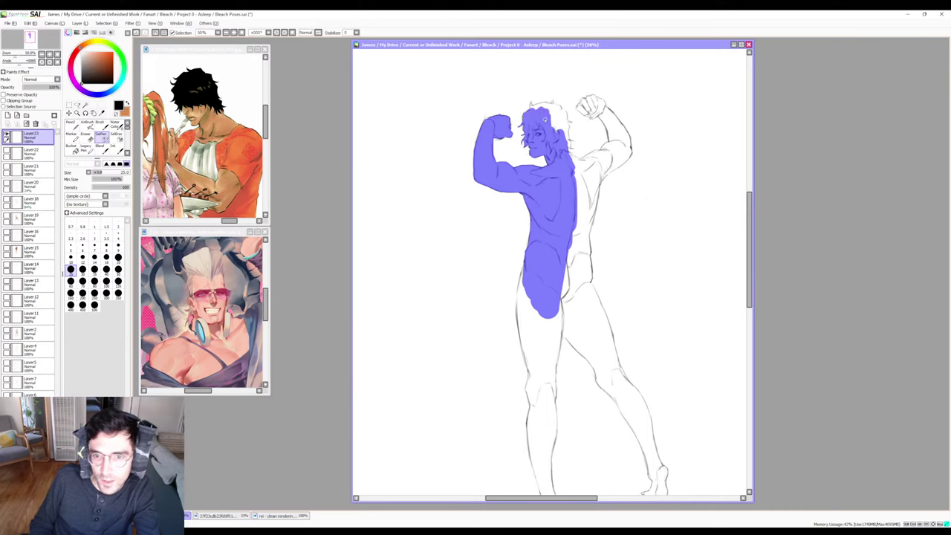
key(bracketright)
key(bracketright)
key(bracketright)
key(bracketright)
key(bracketright)
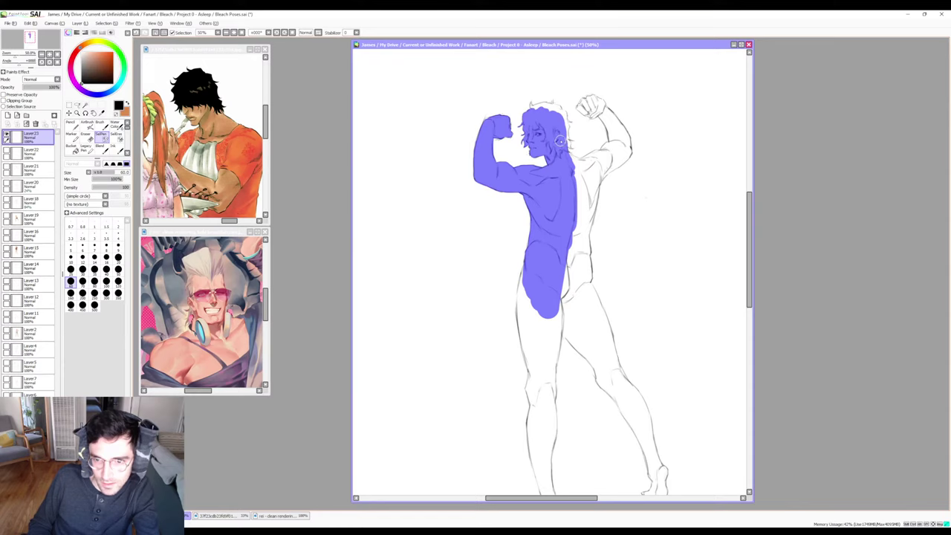
mouse_move(560, 152)
mouse_down()
mouse_move(584, 165)
mouse_move(593, 153)
mouse_move(563, 173)
mouse_up()
key(ctrl+z)
key(ctrl+z)
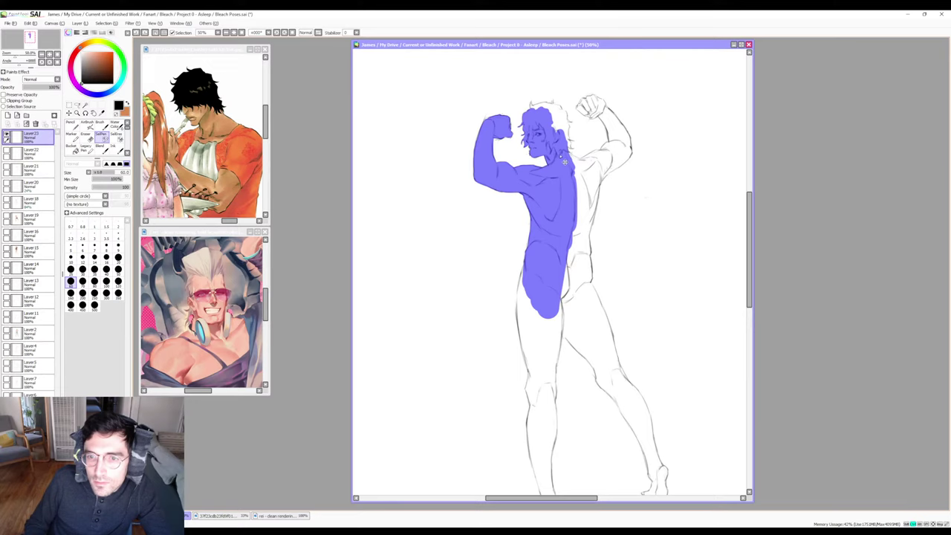
Extend the selection over the rest of the back, the buttocks and the other raised arm up to its wrist, at size 60.
mouse_move(562, 153)
mouse_down()
mouse_move(590, 168)
mouse_move(578, 165)
mouse_move(597, 164)
mouse_move(586, 146)
mouse_move(599, 165)
mouse_move(580, 165)
mouse_move(617, 145)
mouse_move(593, 186)
mouse_move(594, 167)
mouse_move(573, 176)
mouse_move(577, 213)
mouse_move(593, 183)
mouse_move(581, 251)
mouse_up()
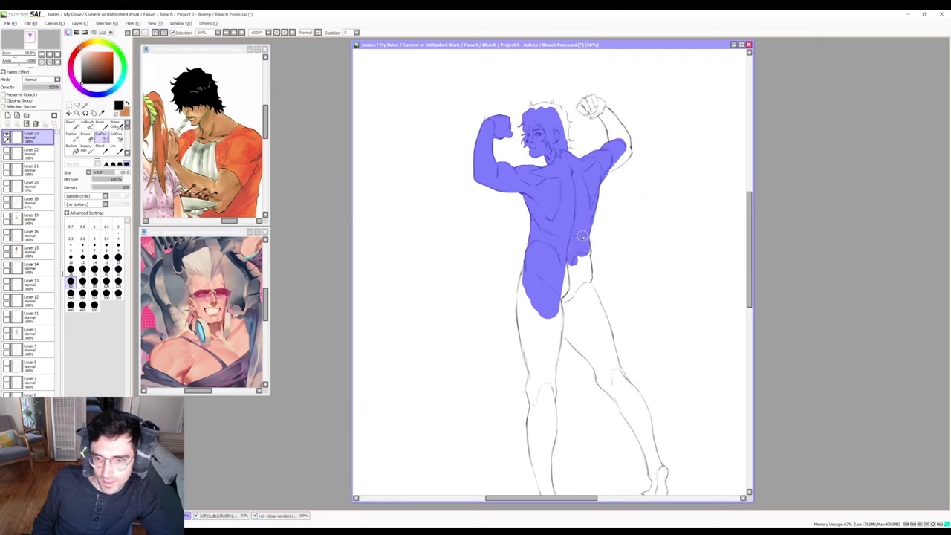
mouse_move(583, 247)
mouse_down()
mouse_move(586, 277)
mouse_move(583, 249)
mouse_move(563, 255)
mouse_move(551, 316)
mouse_move(539, 271)
mouse_up()
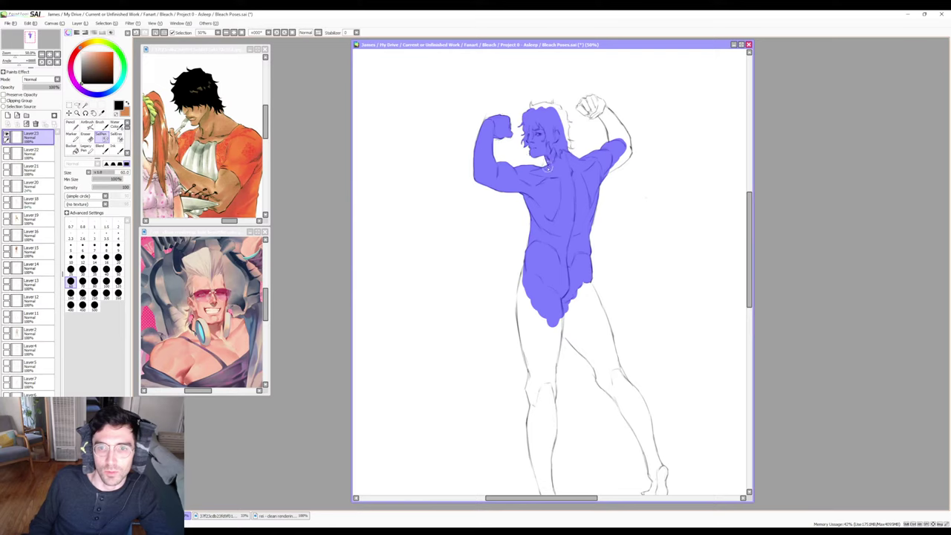
mouse_move(612, 135)
mouse_down()
mouse_move(613, 151)
mouse_move(604, 168)
mouse_move(626, 155)
mouse_move(607, 158)
mouse_move(620, 146)
mouse_move(613, 131)
mouse_up()
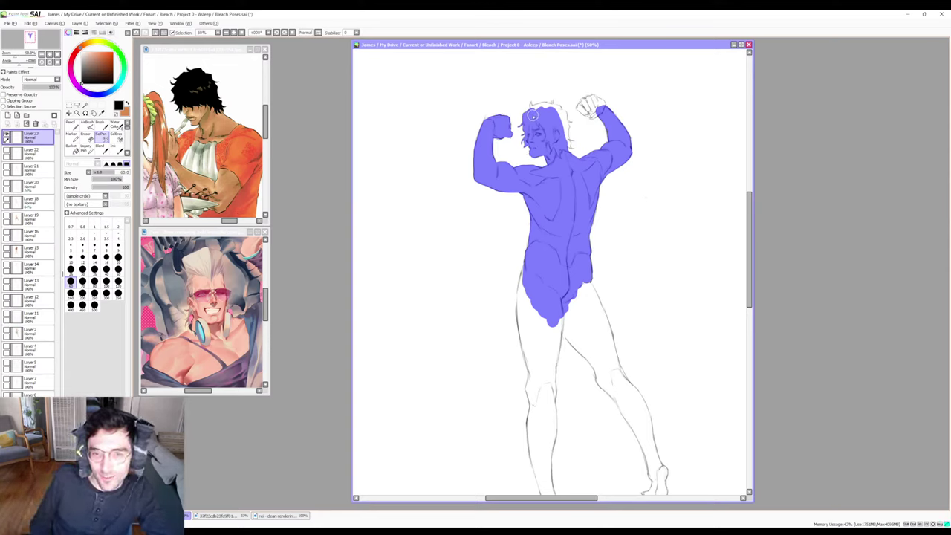
Select the crown and back of the hair, refining its spiky outline with the Selection Pen and Selection Eraser at size 16.
drag(531, 116, 542, 109)
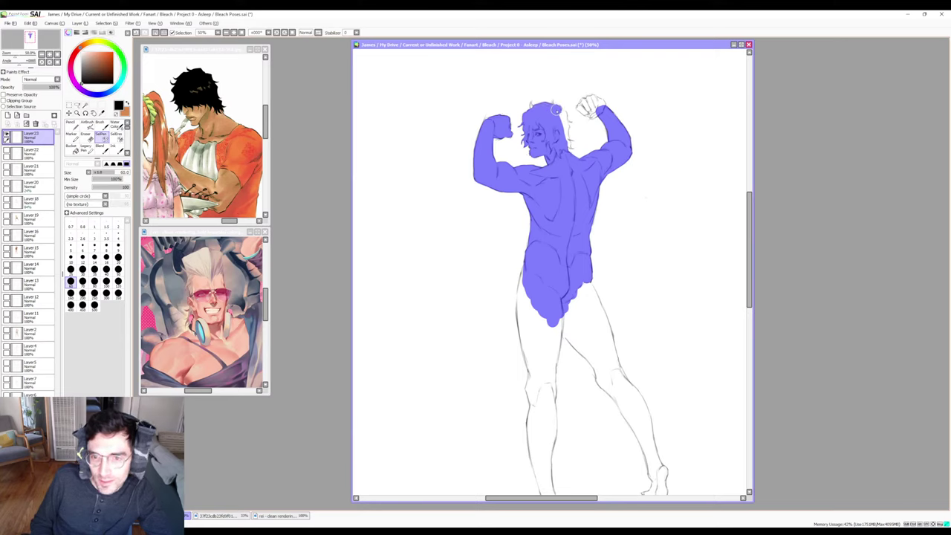
key(bracketleft)
key(bracketleft)
key(bracketleft)
key(bracketleft)
key(bracketleft)
key(bracketleft)
key(bracketleft)
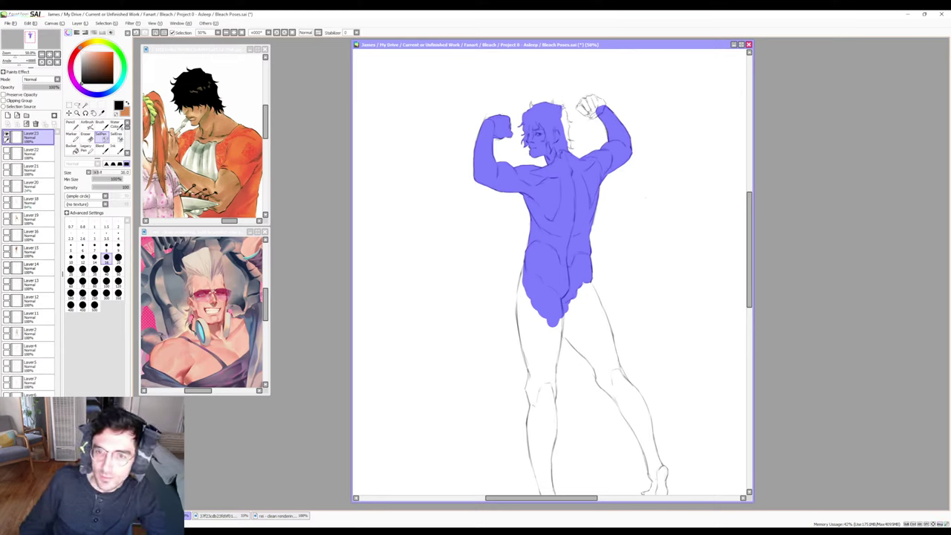
key(e)
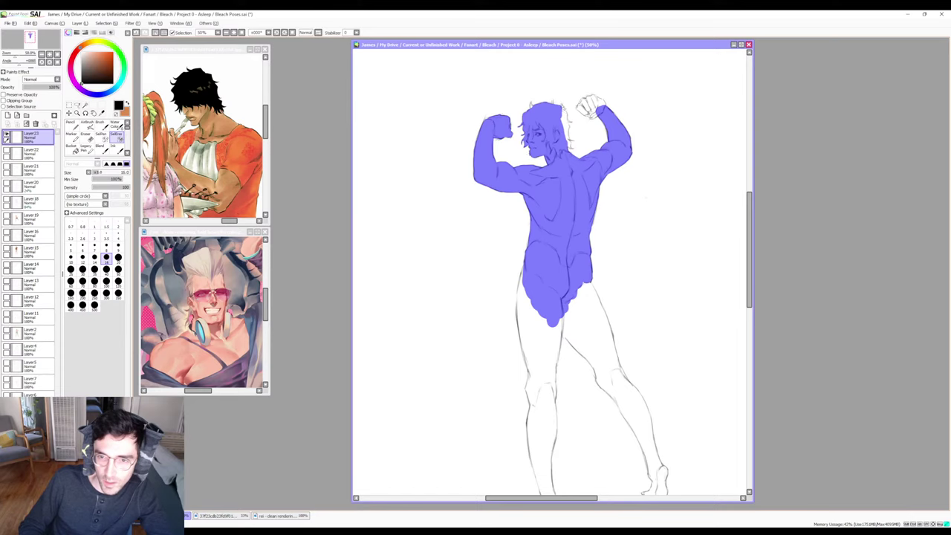
key(e)
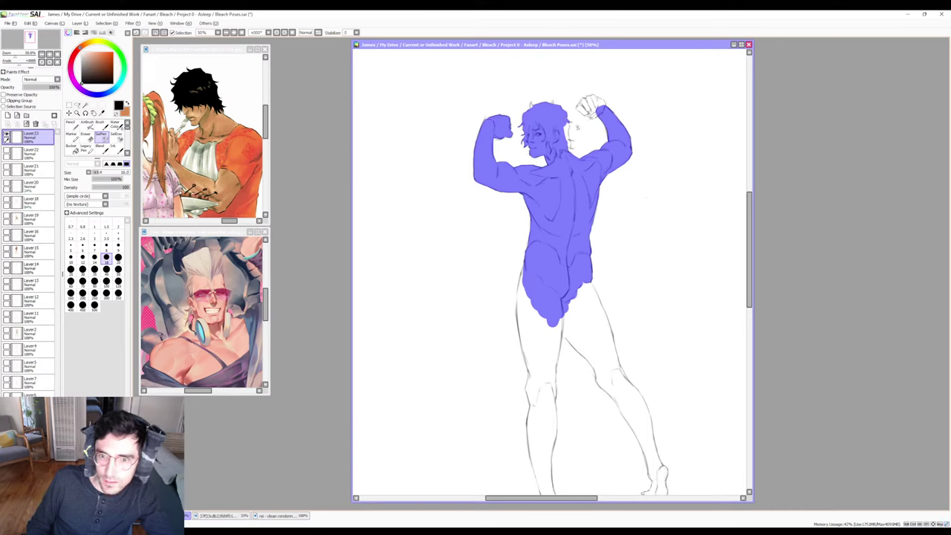
key(e)
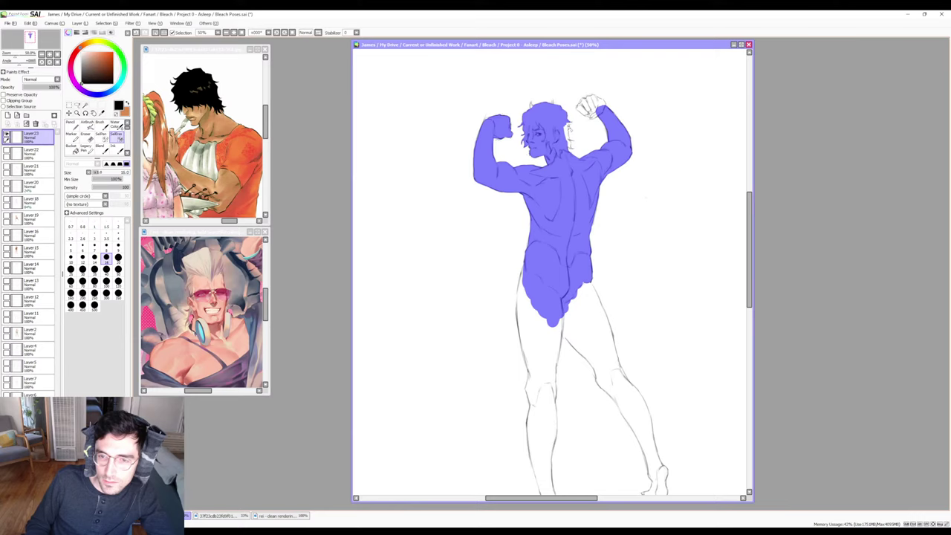
key(e)
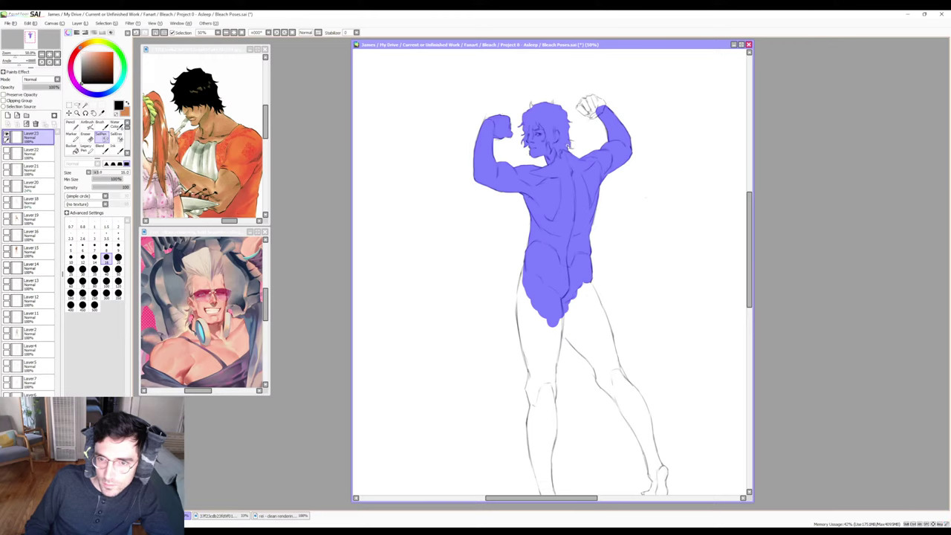
Extend the selection over the standing leg's hip and thigh to the knee with the Selection Pen at size 70, trimming the inner edge.
key(bracketright)
key(bracketright)
key(bracketright)
key(bracketright)
key(bracketright)
key(bracketright)
key(bracketright)
key(bracketright)
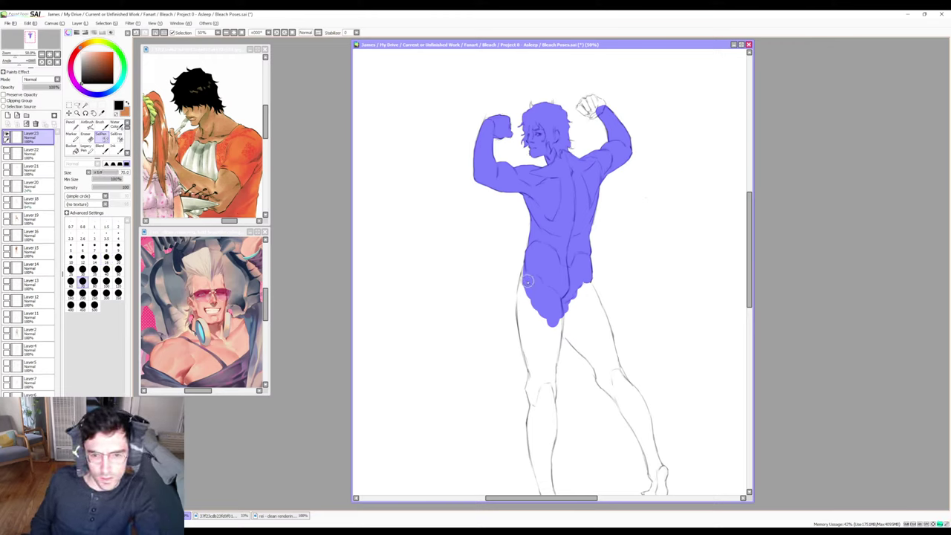
mouse_move(527, 280)
mouse_down()
mouse_move(524, 307)
mouse_move(526, 279)
mouse_up()
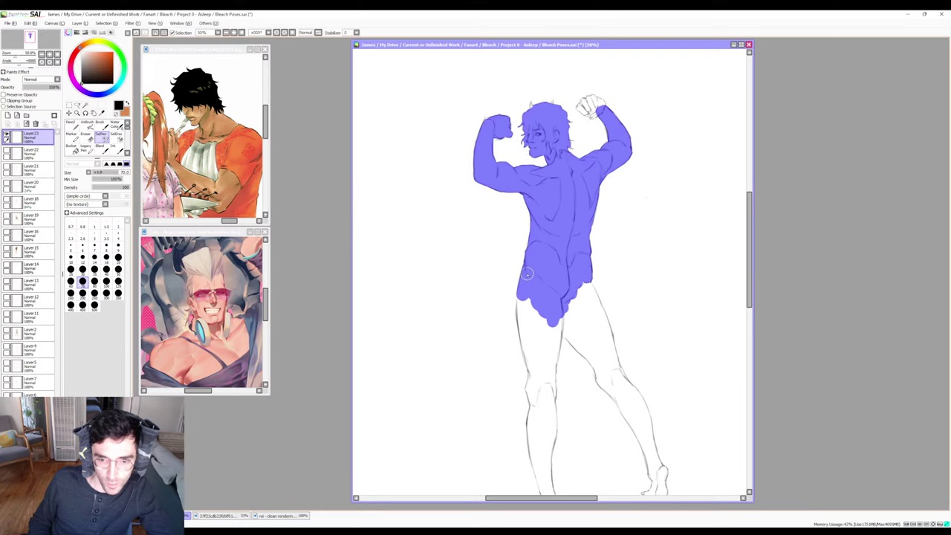
scroll(535, 297, down, 1)
scroll(536, 295, down, 4)
mouse_move(535, 192)
mouse_down()
mouse_move(537, 245)
mouse_move(533, 208)
mouse_move(546, 197)
mouse_move(561, 205)
mouse_move(558, 290)
mouse_move(574, 220)
mouse_up()
key(e)
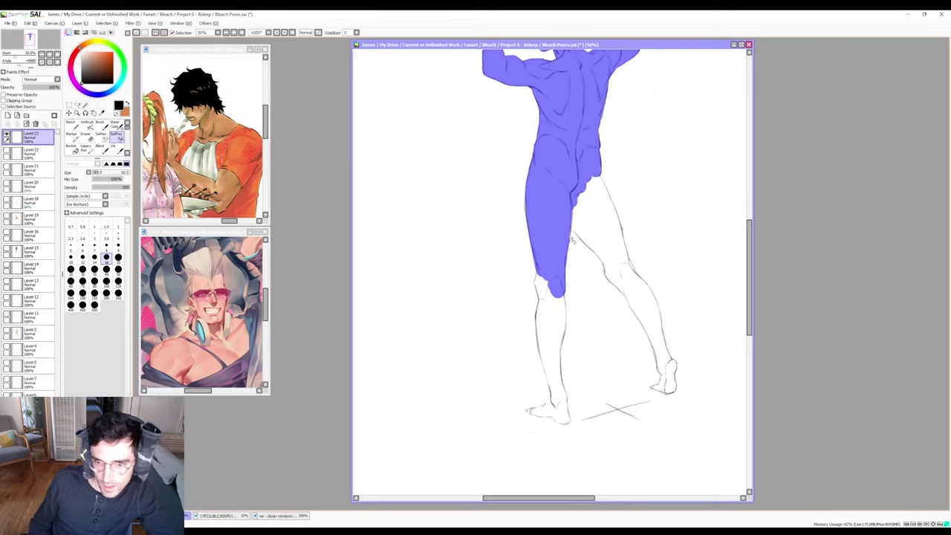
Select the extended leg's thigh at size 70 and trim its inner edge with the Selection Eraser at size 16.
key(e)
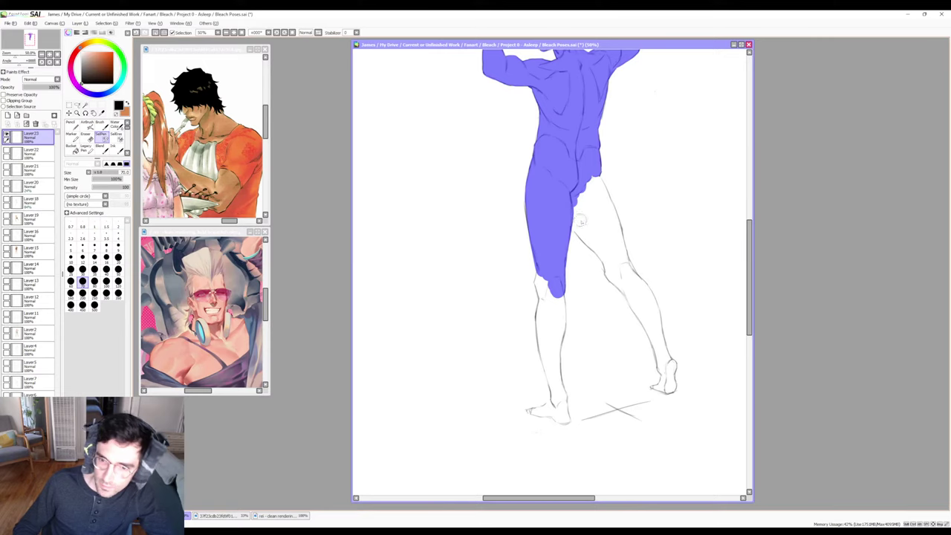
mouse_move(570, 217)
mouse_down()
mouse_move(610, 256)
mouse_move(595, 223)
mouse_move(594, 182)
mouse_move(618, 267)
mouse_move(596, 239)
mouse_up()
key(e)
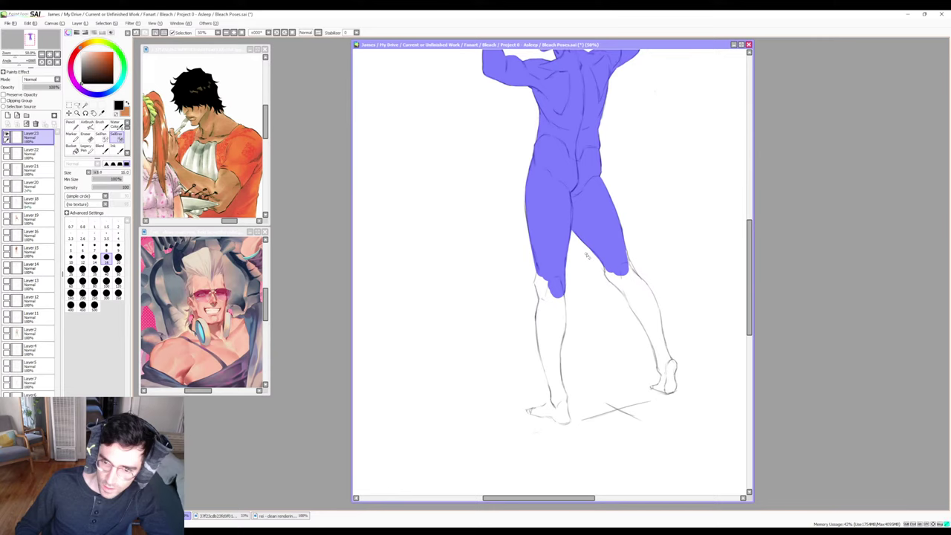
key(e)
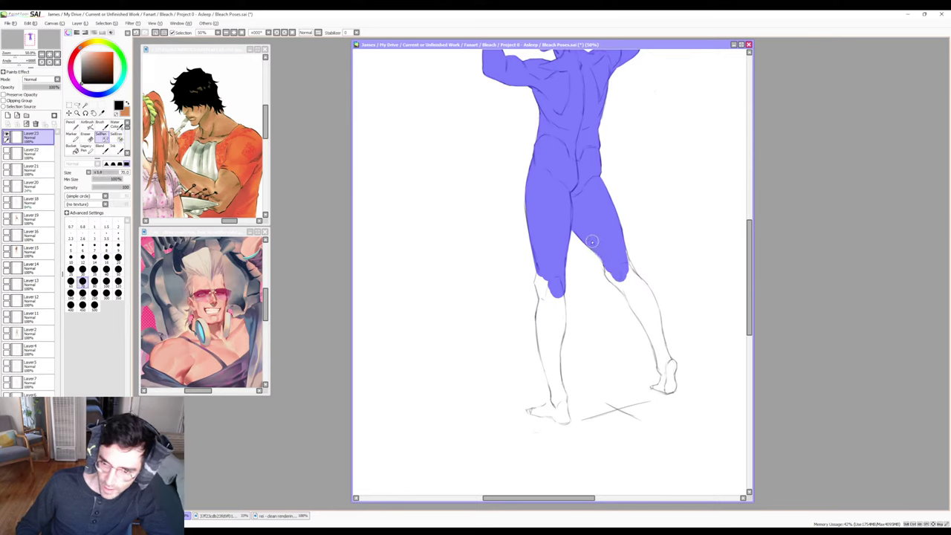
key(e)
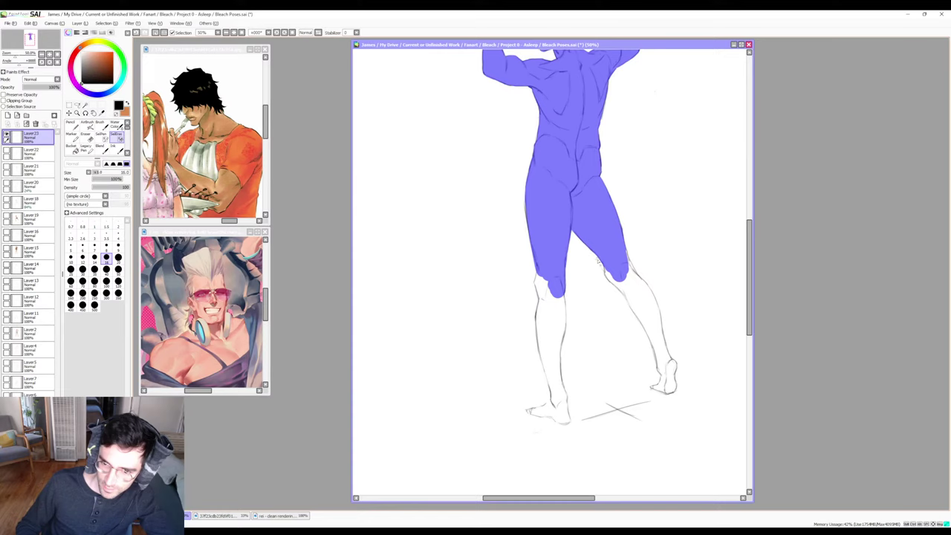
Extend the selection down the extended leg's knee, calf and ankle at size 70, trimming overspill with the Selection Eraser at size 16.
key(e)
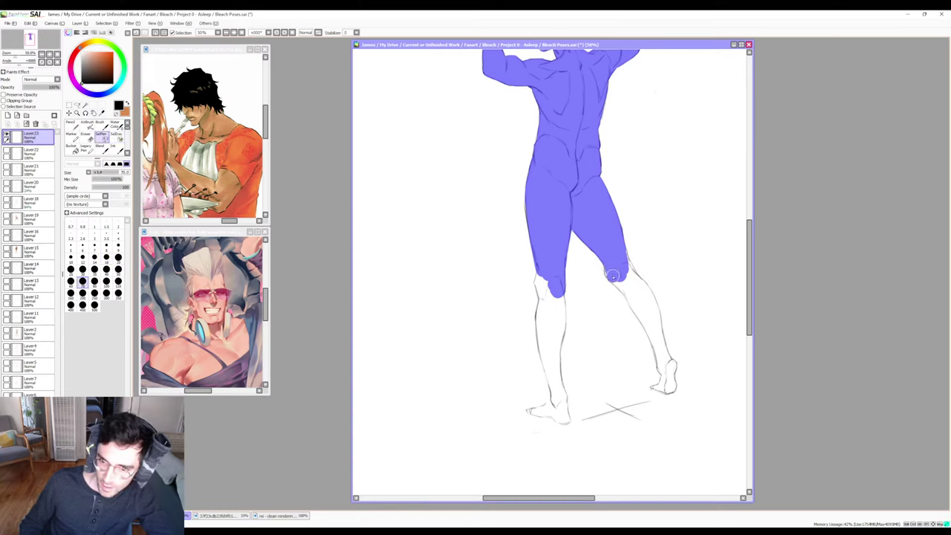
mouse_move(611, 273)
mouse_down()
mouse_move(633, 300)
mouse_move(617, 247)
mouse_move(651, 307)
mouse_move(643, 290)
mouse_move(652, 324)
mouse_move(624, 286)
mouse_move(649, 327)
mouse_move(652, 313)
mouse_move(658, 344)
mouse_up()
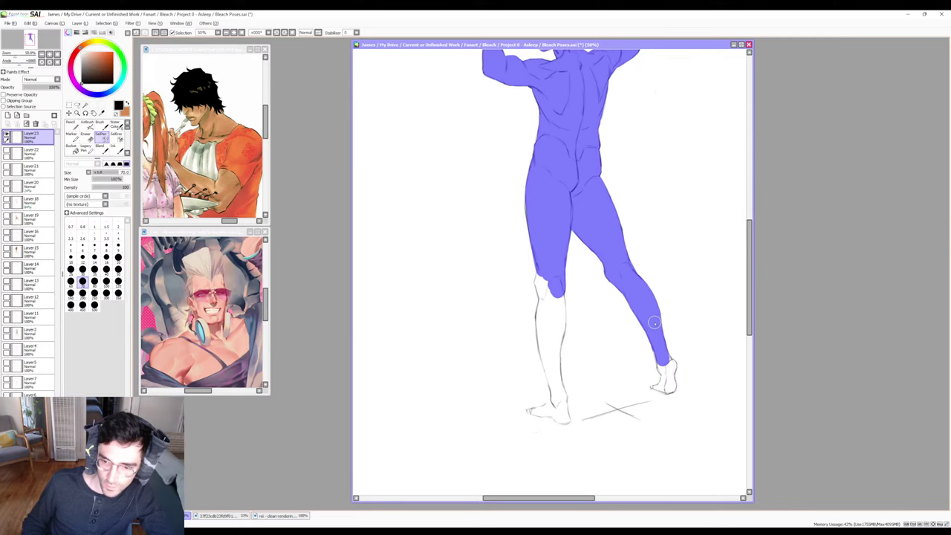
key(e)
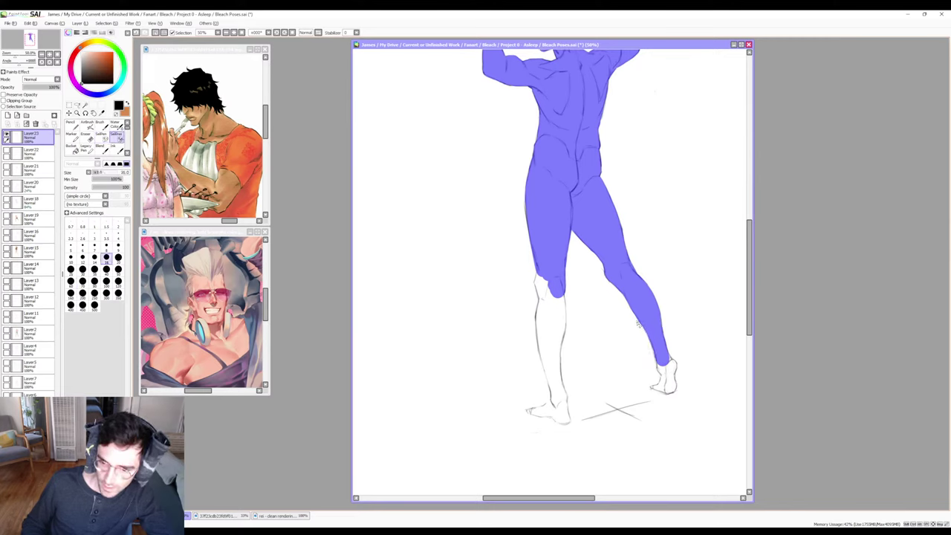
key(e)
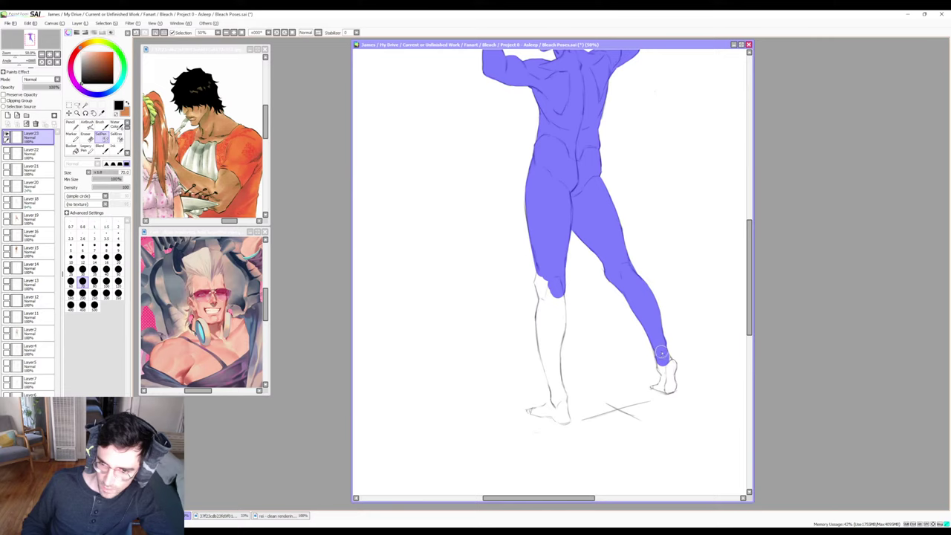
drag(663, 363, 665, 364)
key(e)
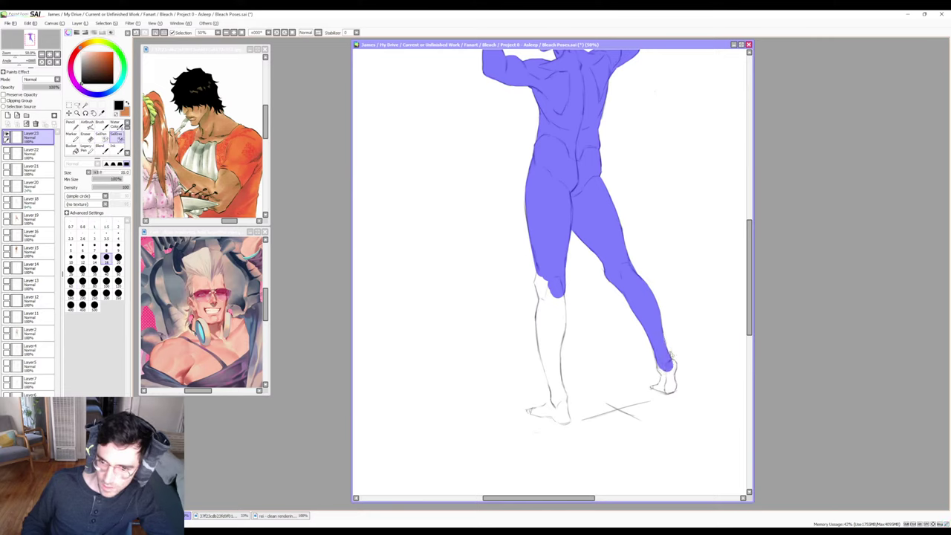
Select the extended leg's heel and whole foot, using the Selection Pen at sizes 70, 25, 14 and 35.
key(e)
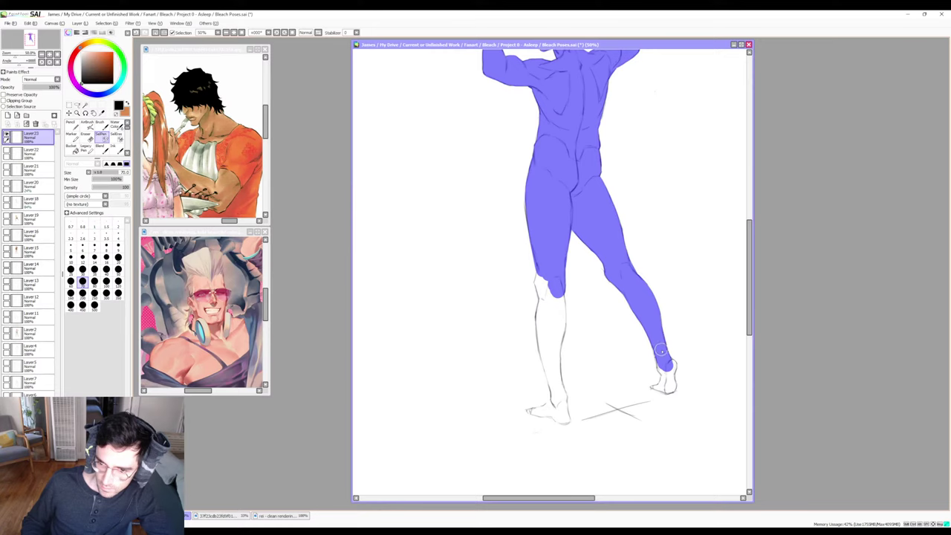
mouse_move(657, 344)
mouse_down()
mouse_move(661, 354)
mouse_move(665, 369)
mouse_move(659, 359)
mouse_move(670, 359)
mouse_move(652, 387)
mouse_up()
key(bracketleft)
key(bracketleft)
key(bracketleft)
key(bracketleft)
key(bracketleft)
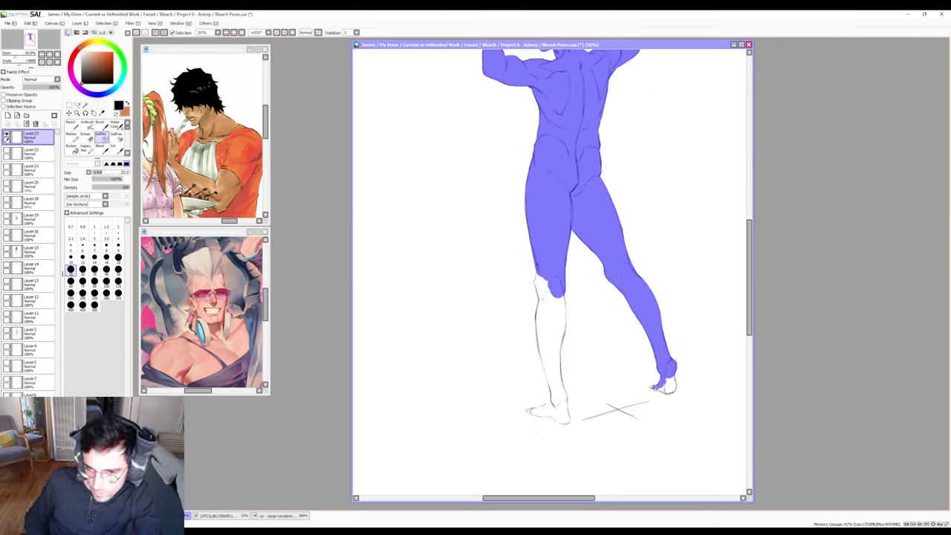
key(bracketleft)
key(bracketleft)
key(bracketleft)
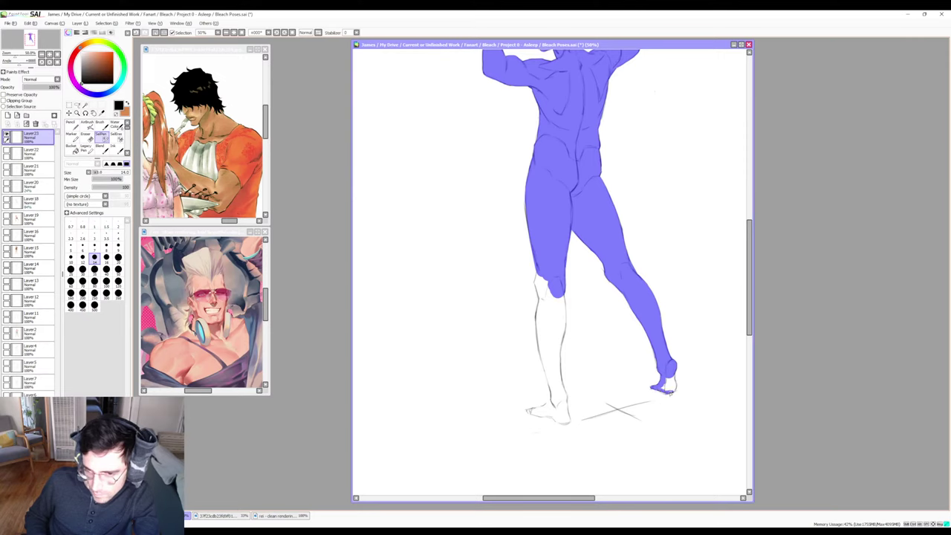
key(bracketright)
key(bracketright)
key(bracketright)
key(bracketright)
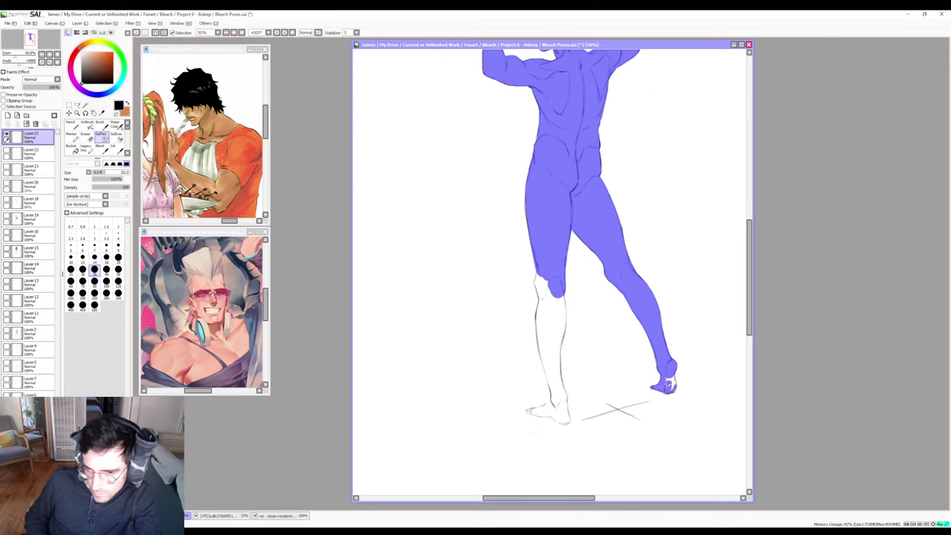
drag(664, 384, 670, 386)
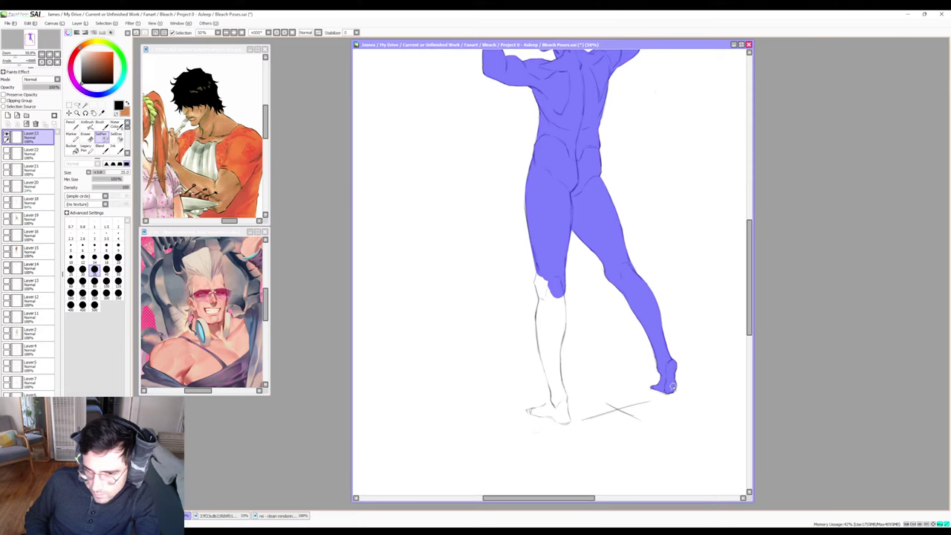
Select the standing leg's knee and calf at size 50, trimming the outline with the Selection Eraser at size 16.
key(bracketright)
key(bracketright)
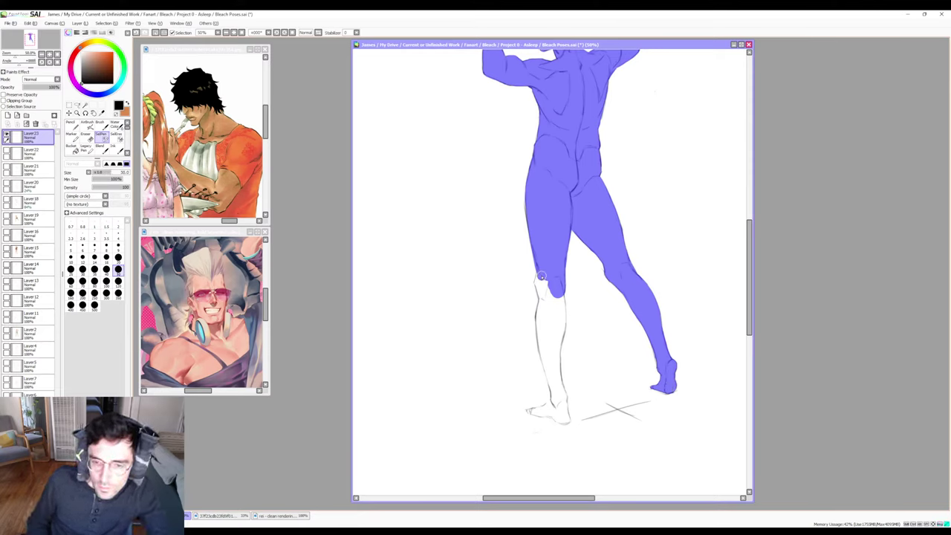
mouse_move(539, 278)
mouse_down()
mouse_move(556, 302)
mouse_move(559, 293)
mouse_move(556, 345)
mouse_move(544, 301)
mouse_move(540, 317)
mouse_move(542, 301)
mouse_move(542, 338)
mouse_move(554, 247)
mouse_up()
key(e)
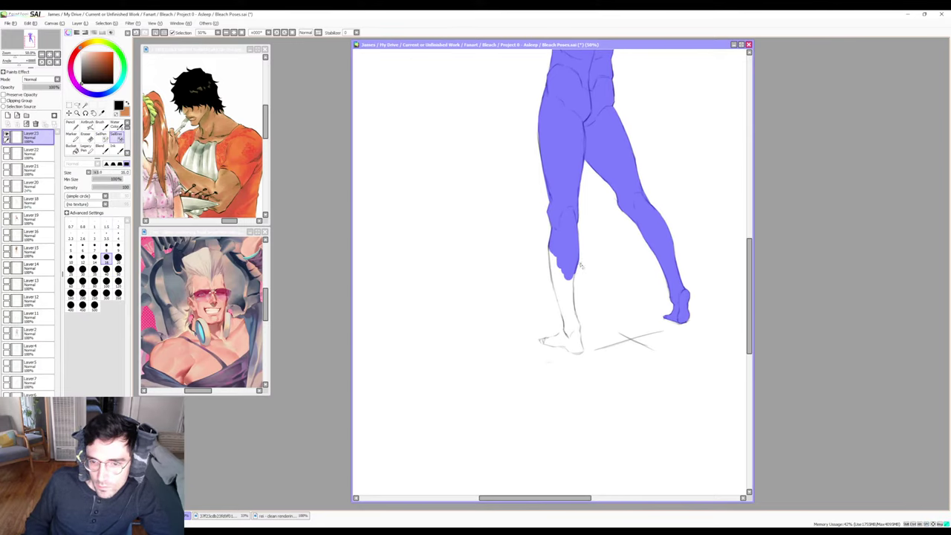
mouse_move(556, 249)
mouse_down()
mouse_move(563, 301)
mouse_move(560, 269)
mouse_move(568, 282)
mouse_move(571, 270)
mouse_move(569, 306)
mouse_move(560, 279)
mouse_move(563, 306)
mouse_up()
key(e)
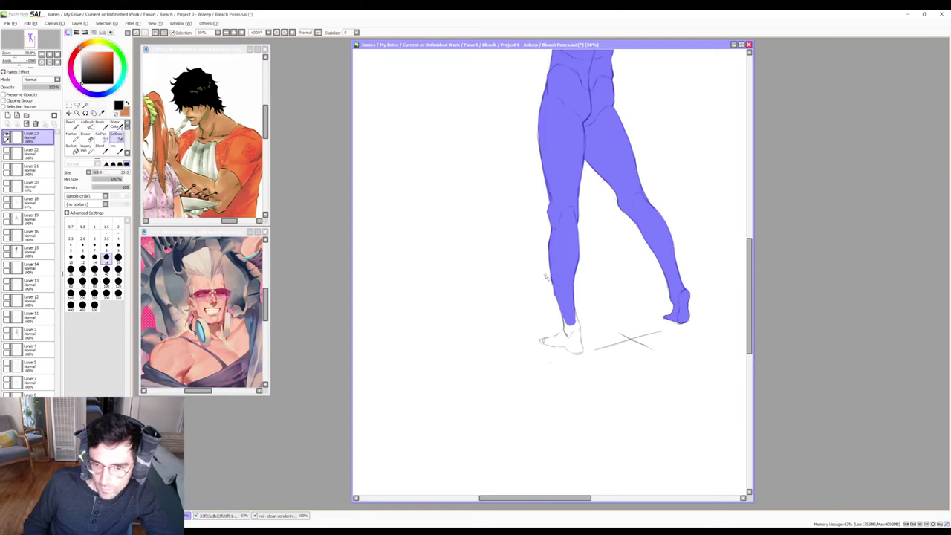
Select the standing leg's ankle, heel and foot to the toes, using the Selection Pen at sizes 50, 25, 16 and 35.
key(e)
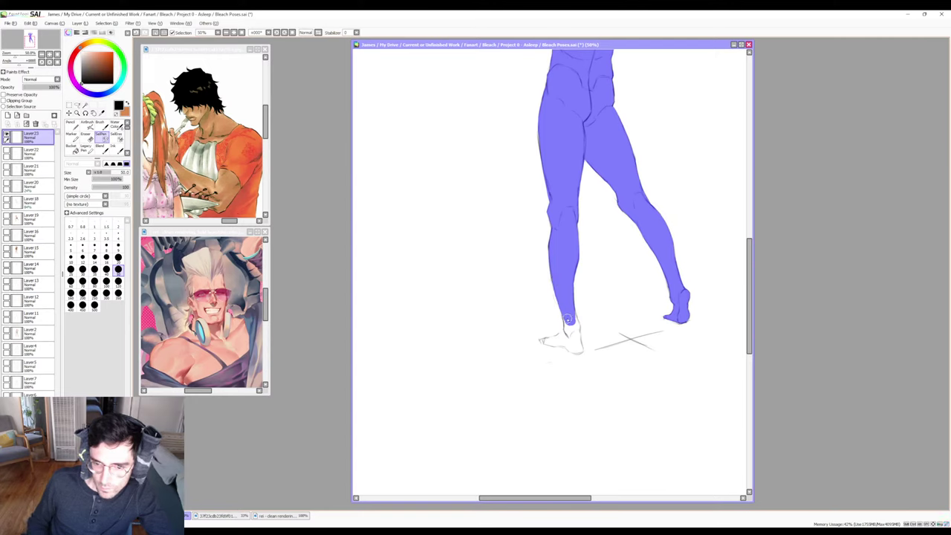
mouse_move(565, 307)
mouse_down()
mouse_move(568, 309)
mouse_move(578, 350)
mouse_move(552, 343)
mouse_up()
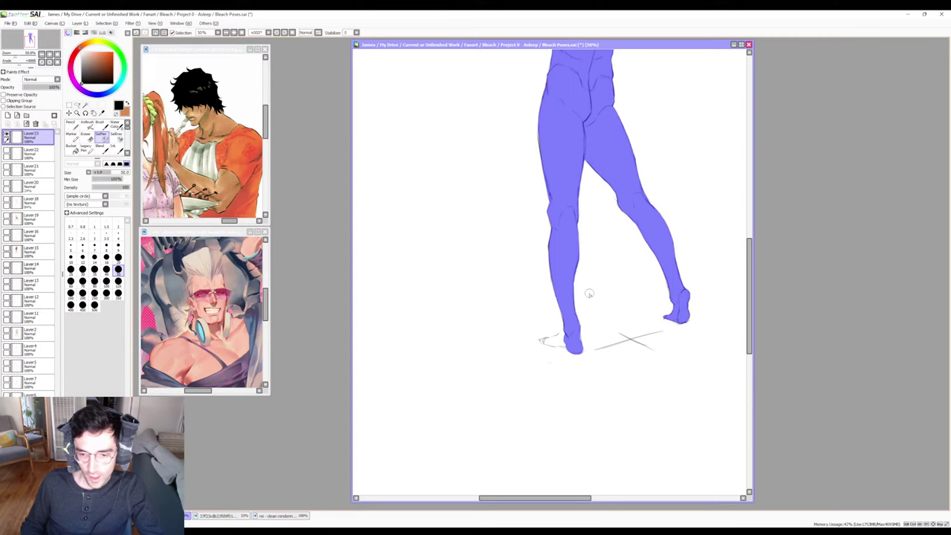
key(bracketleft)
key(bracketleft)
key(bracketleft)
key(bracketleft)
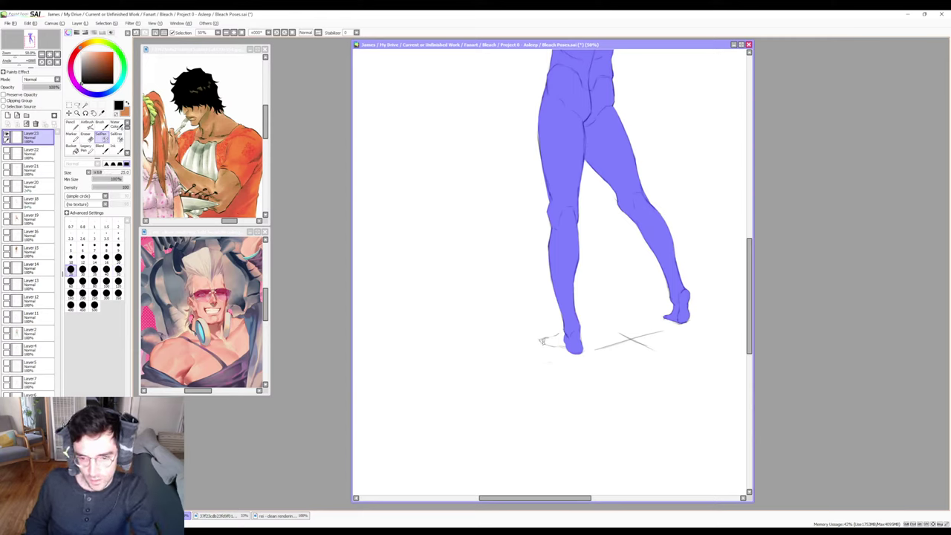
key(bracketleft)
key(bracketleft)
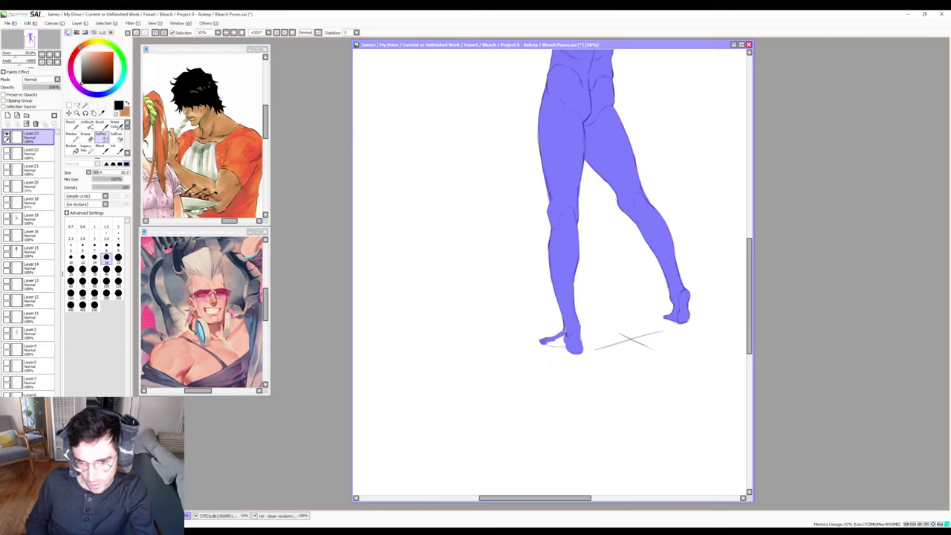
key(bracketright)
key(bracketright)
key(bracketright)
key(bracketright)
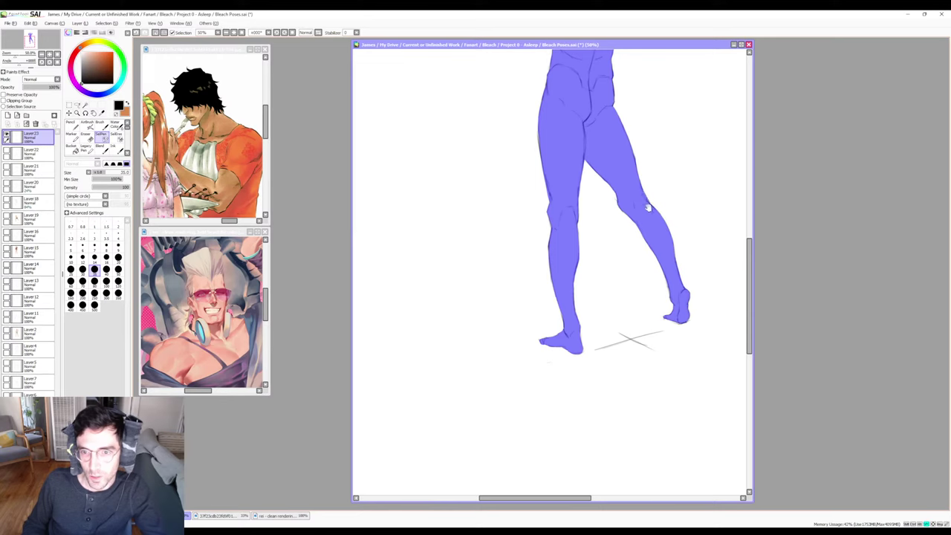
Trim the selection's edge along the standing leg's outer thigh with the Selection Eraser at size 16.
drag(619, 221, 607, 280)
key(e)
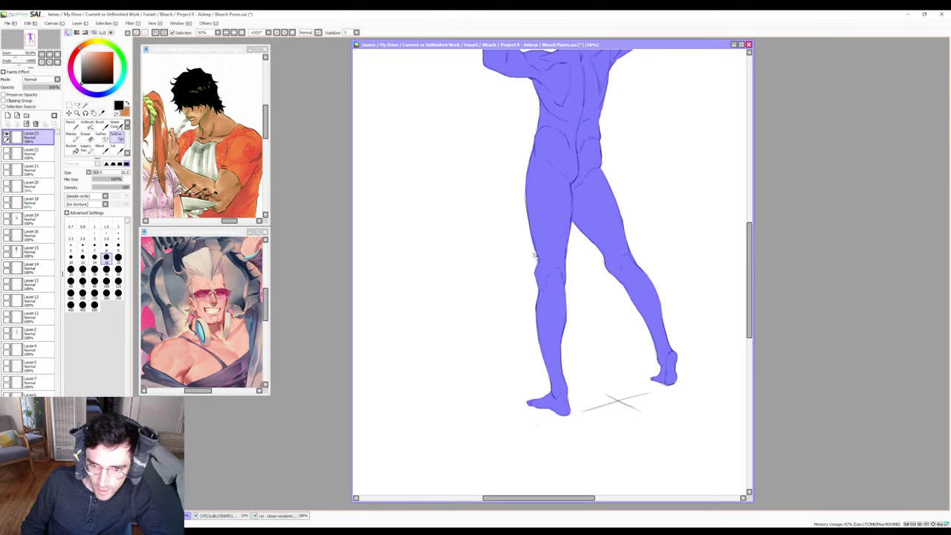
Add the front hair spike on top of the head to the selection, using the Selection Pen at sizes 8 and 4.
scroll(563, 197, up, 5)
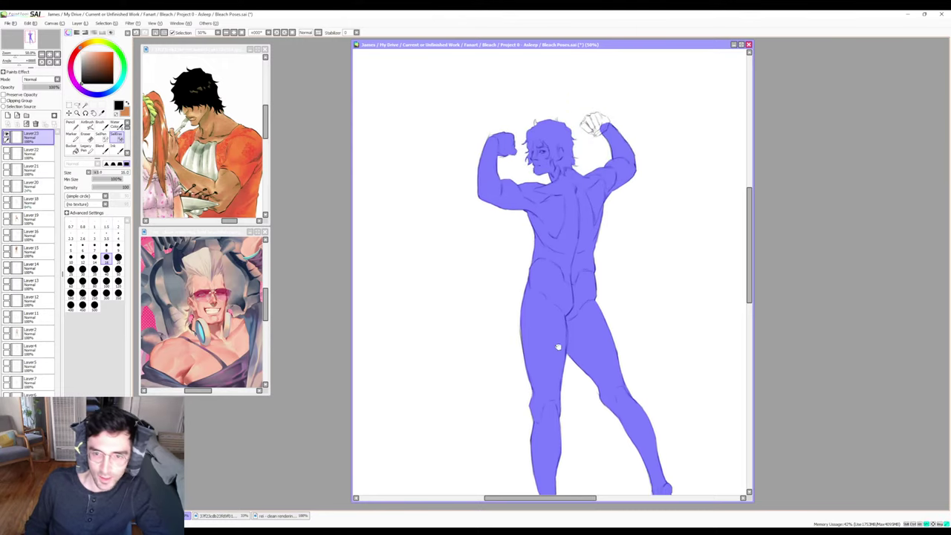
scroll(592, 230, up, 2)
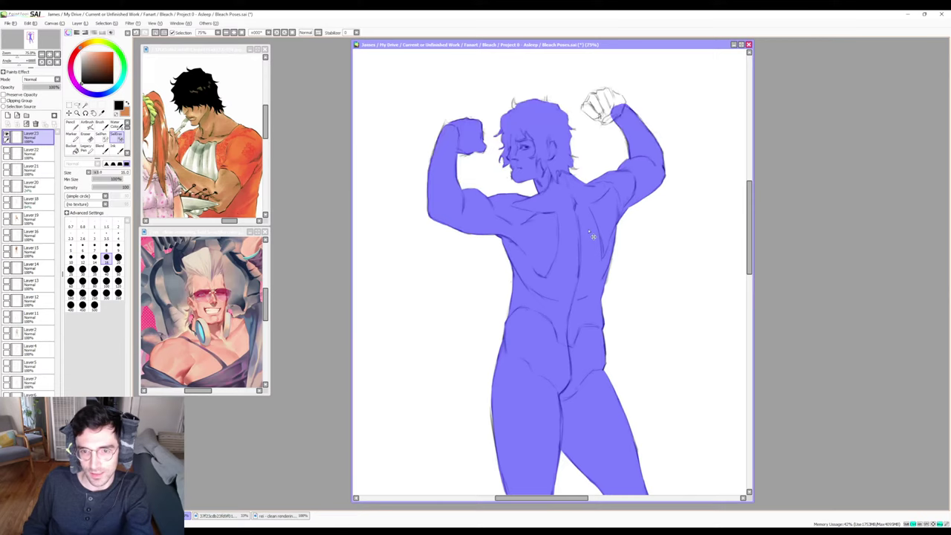
key(ctrl+e)
key(bracketleft)
key(bracketleft)
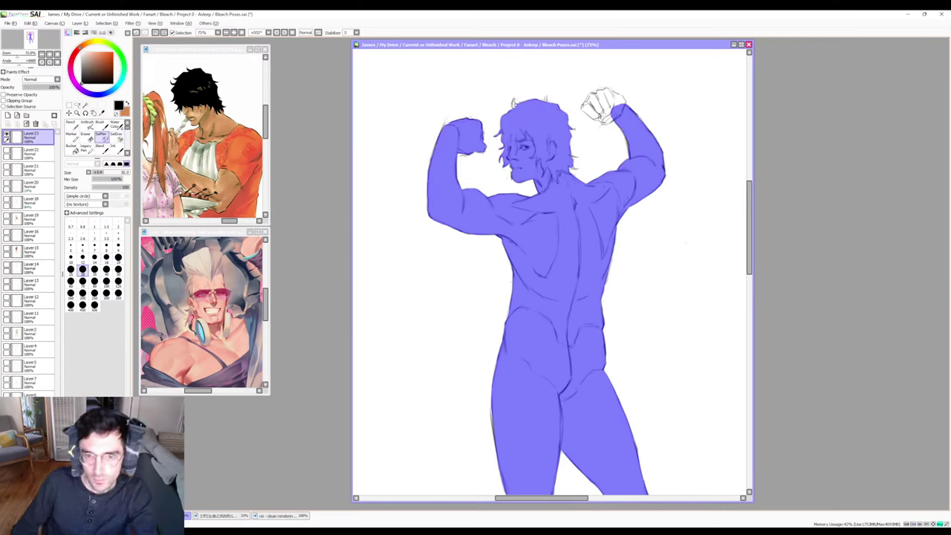
key(bracketleft)
key(bracketleft)
key(bracketleft)
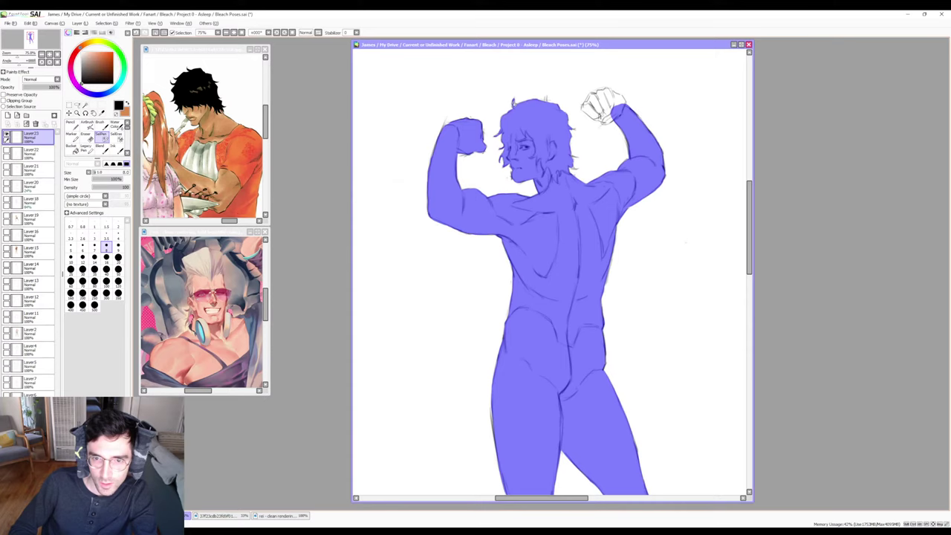
key(bracketleft)
key(bracketleft)
key(bracketleft)
key(bracketleft)
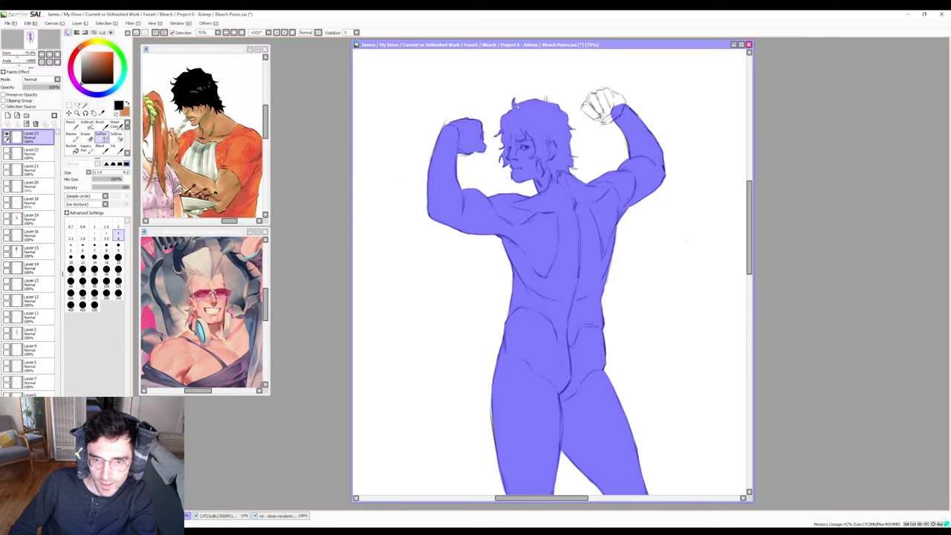
Refine the selection's edge around the hair tips from the front spike to the nape, alternating Selection Eraser size 16 and Selection Pen size 4.
key(e)
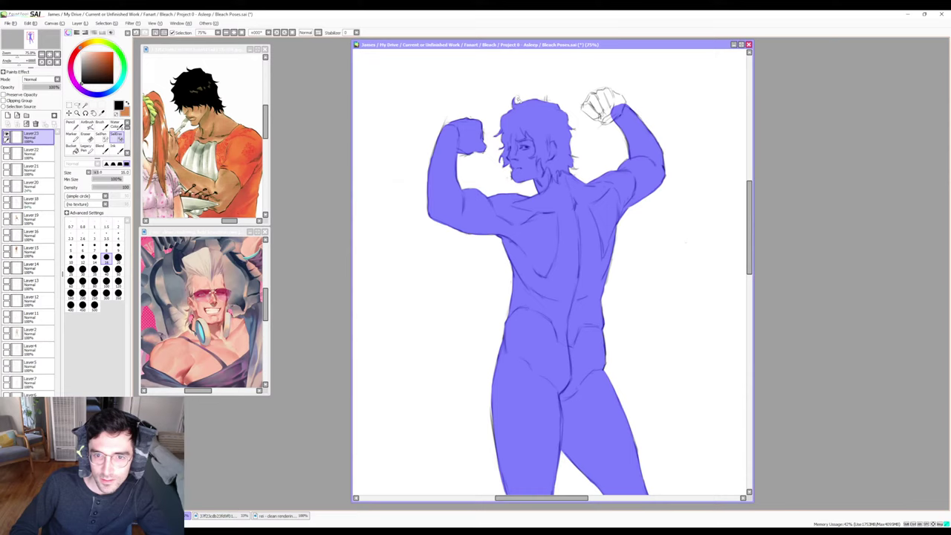
key(e)
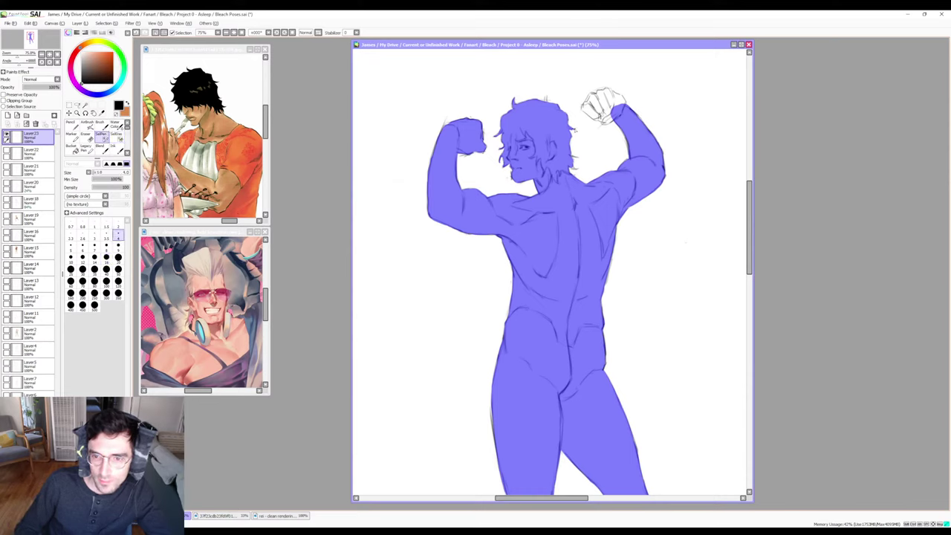
key(e)
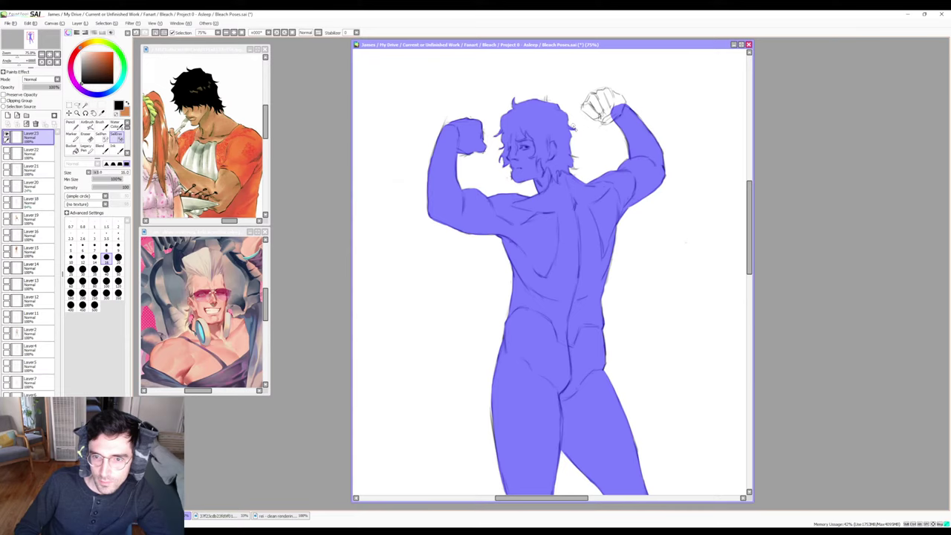
key(e)
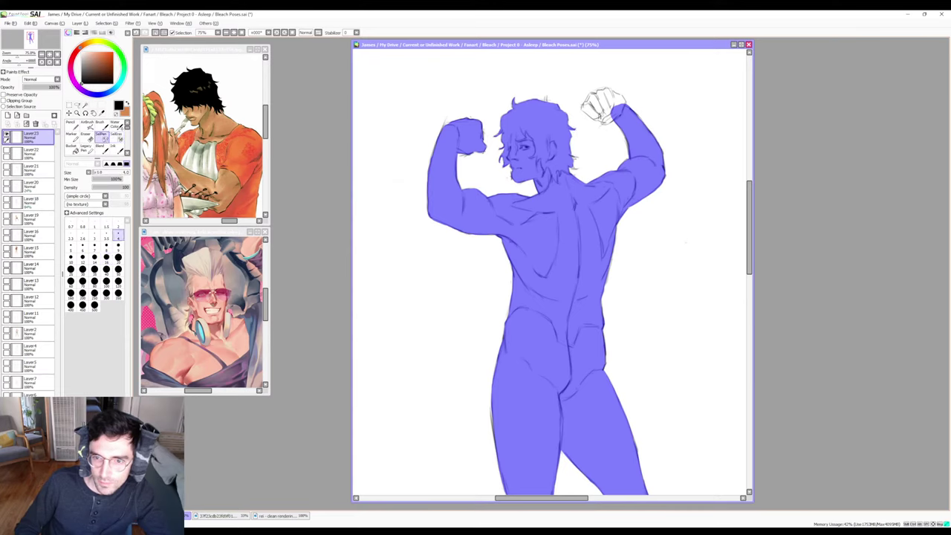
key(e)
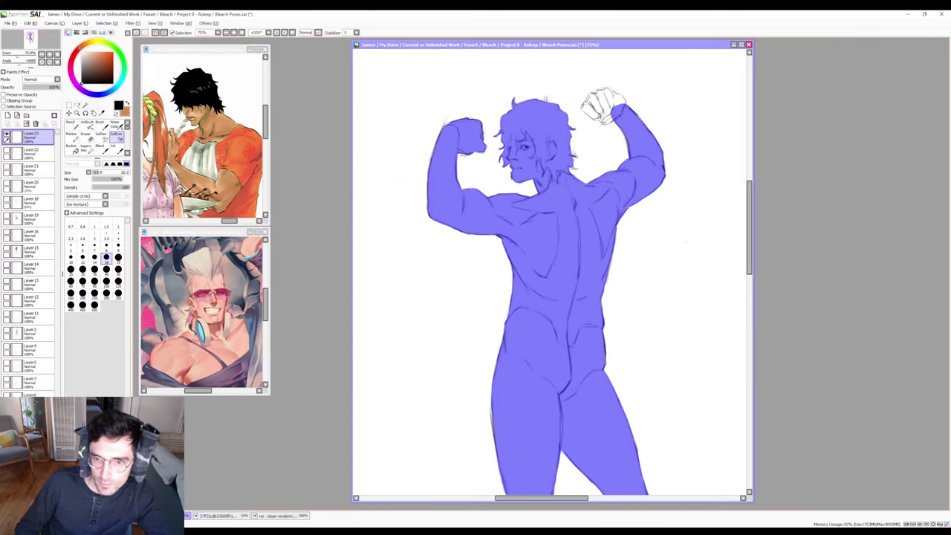
key(e)
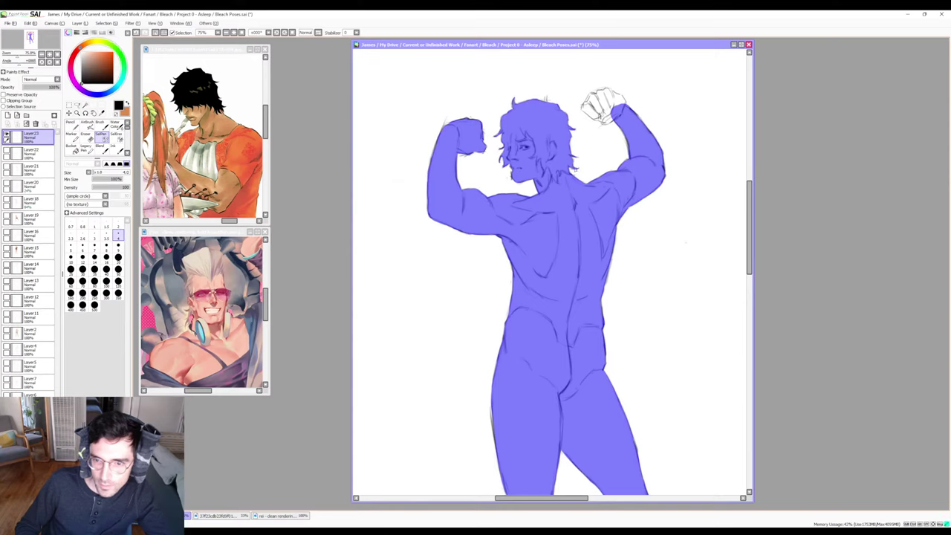
key(e)
drag(579, 168, 578, 176)
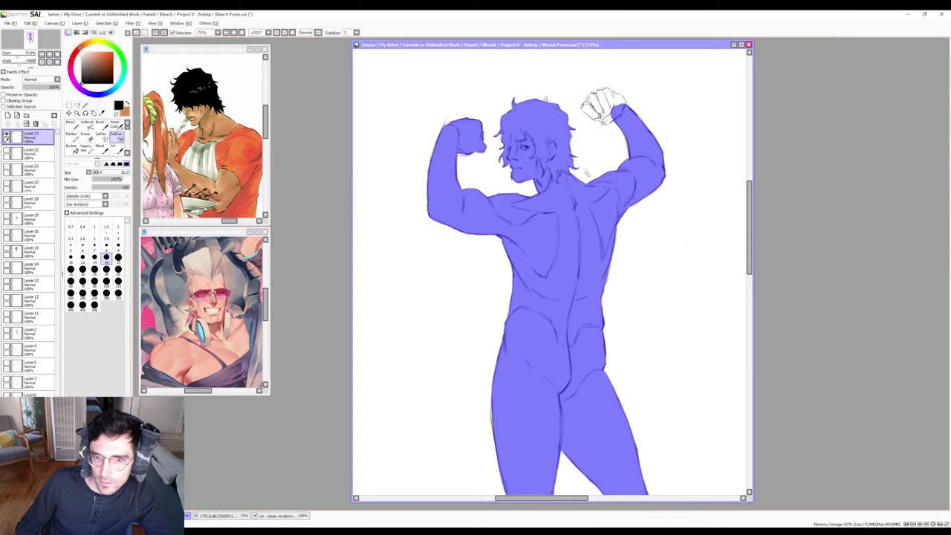
Add the raised fist beside the head to the selection, using the Selection Pen at size 25.
key(e)
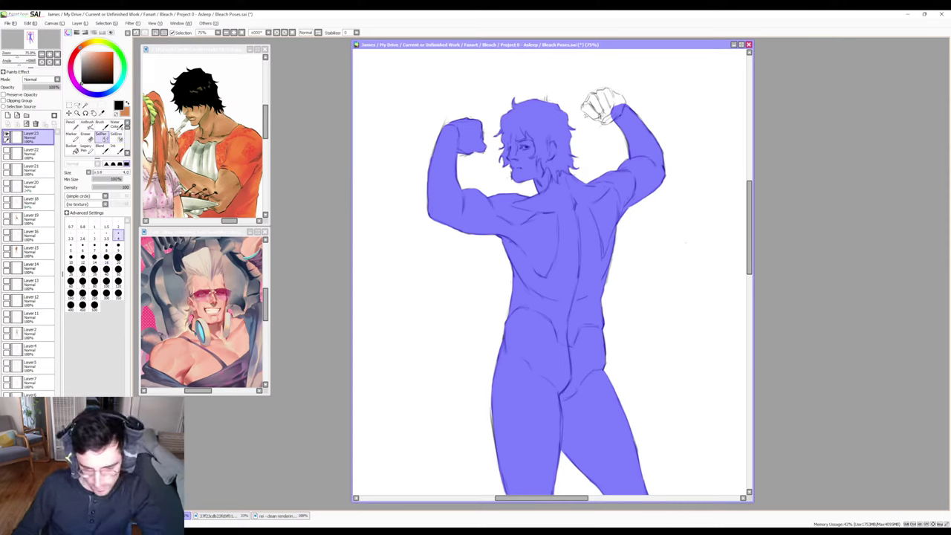
key(bracketright)
key(bracketright)
key(bracketright)
key(bracketright)
key(bracketright)
key(bracketright)
key(bracketright)
key(bracketright)
key(bracketright)
key(bracketright)
key(bracketright)
drag(585, 110, 605, 117)
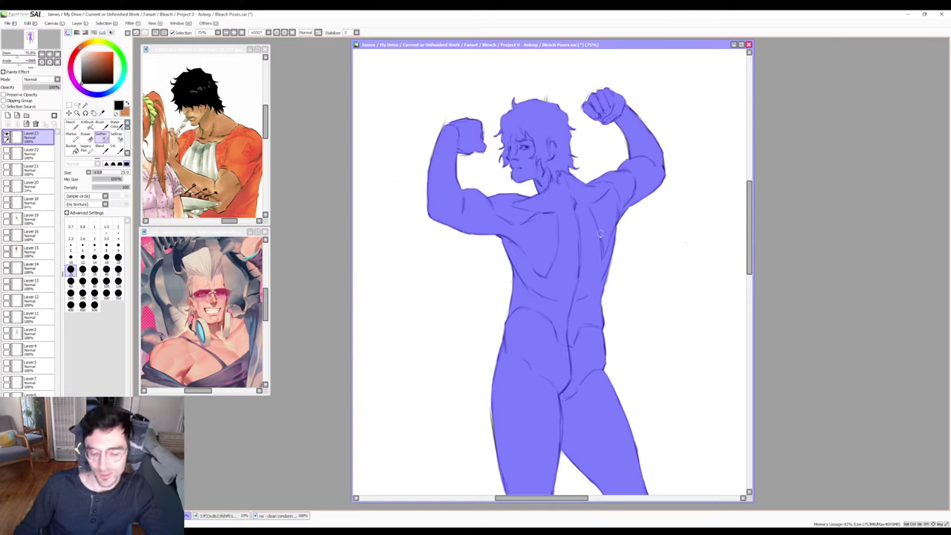
Check the whole figure's selected silhouette against its mirrored view.
scroll(600, 235, down, 3)
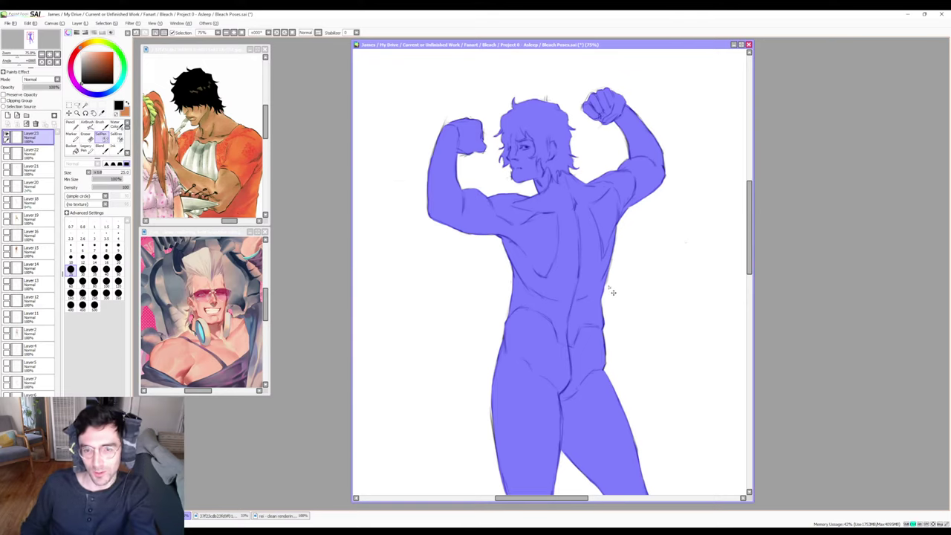
scroll(564, 252, up, 1)
scroll(554, 266, down, 1)
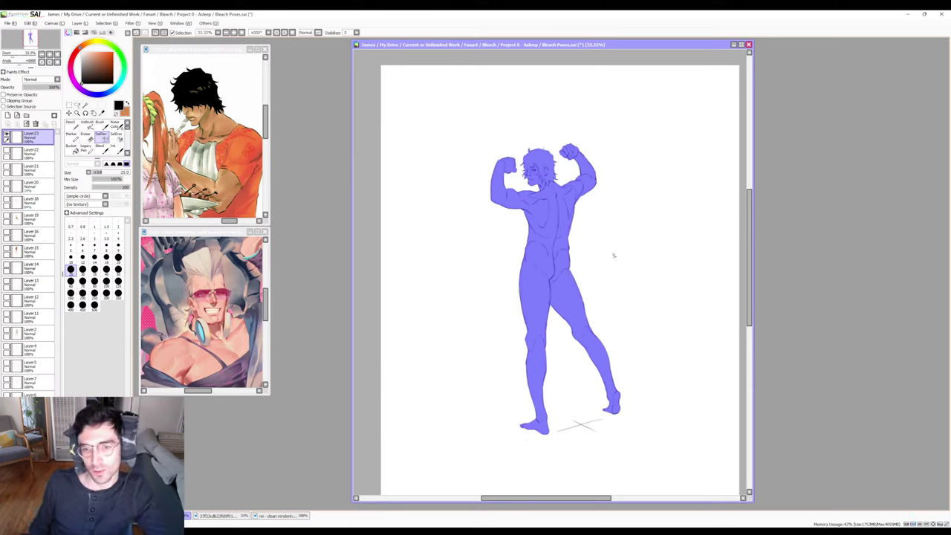
key(h)
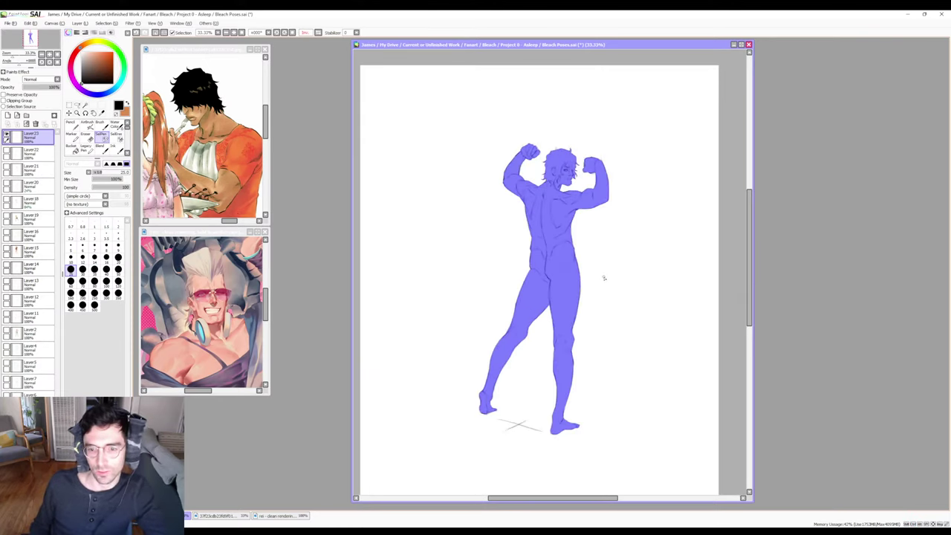
key(h)
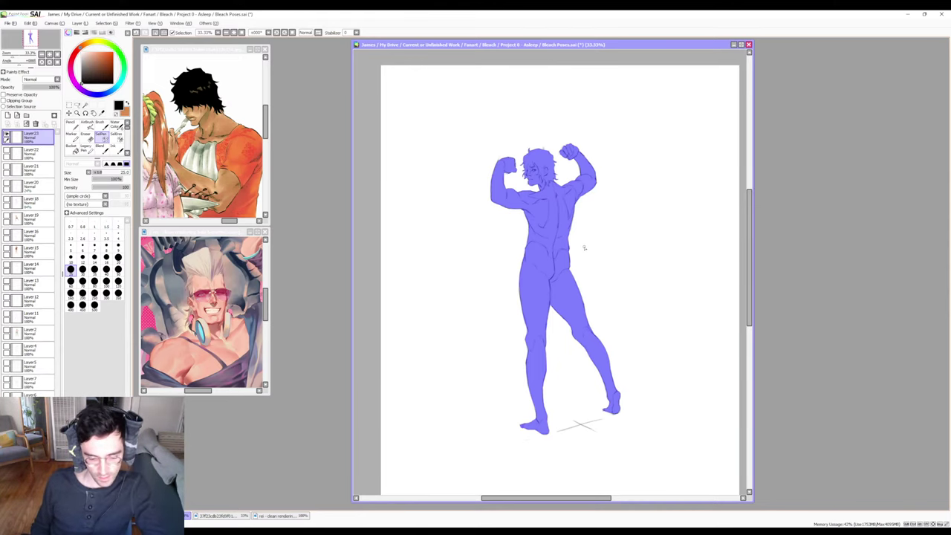
key(h)
key(h)
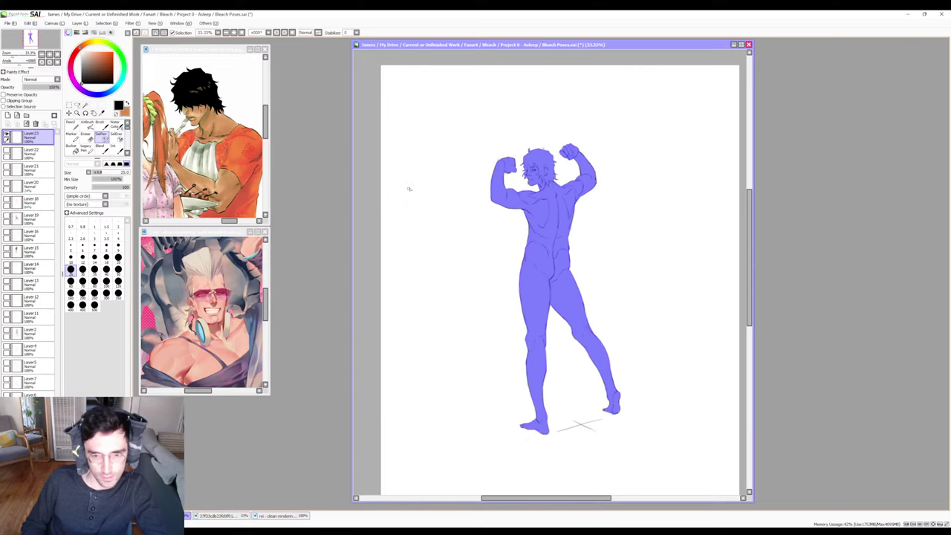
Fill the selected silhouette with a muted brown on a new layer placed directly below the line art, using the Bucket.
click(91, 61)
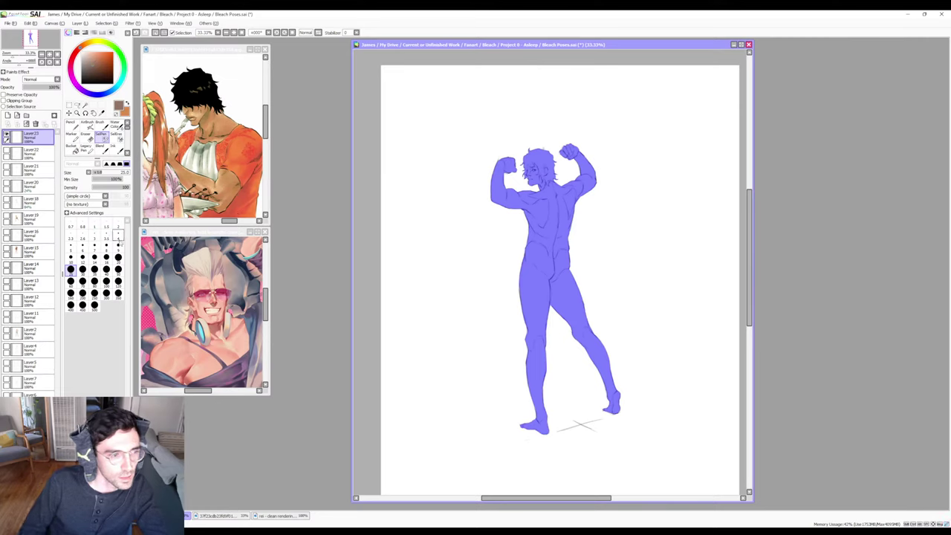
click(73, 146)
click(541, 211)
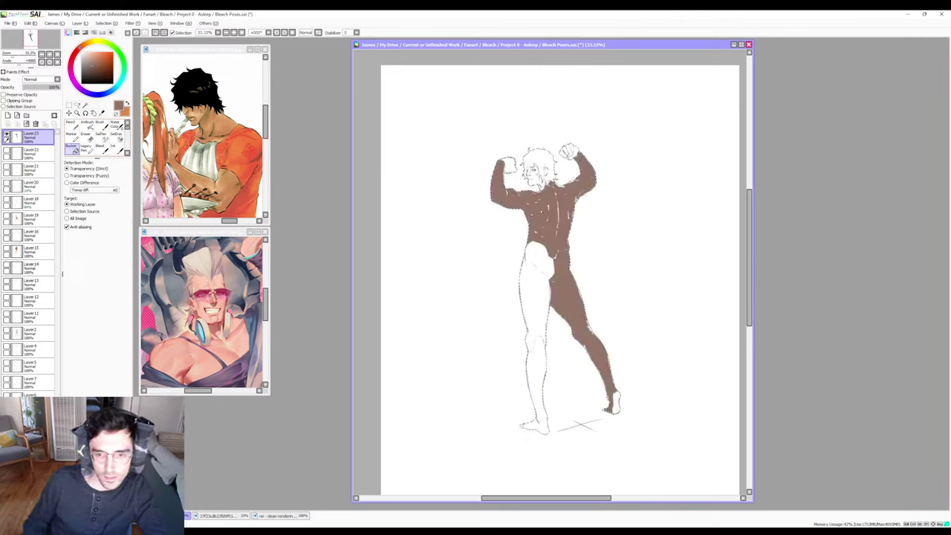
key(ctrl+z)
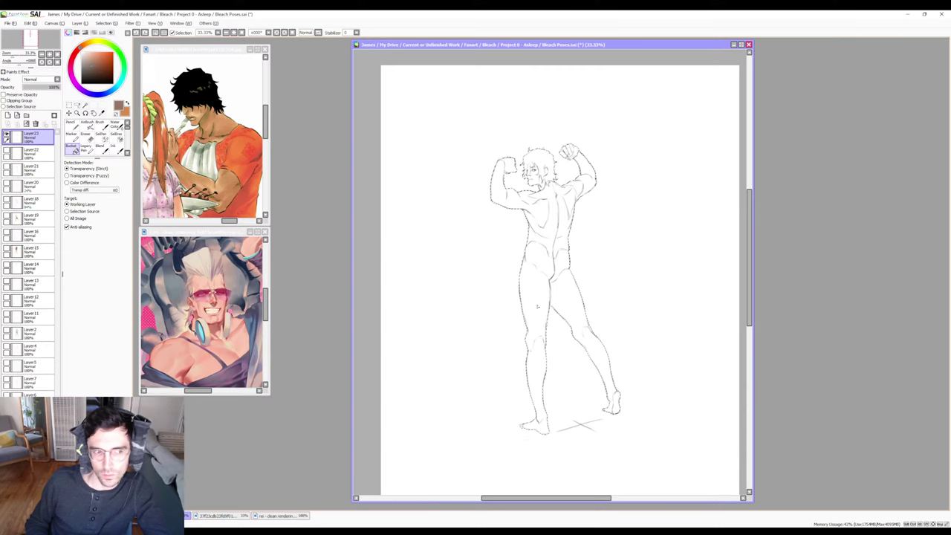
click(7, 115)
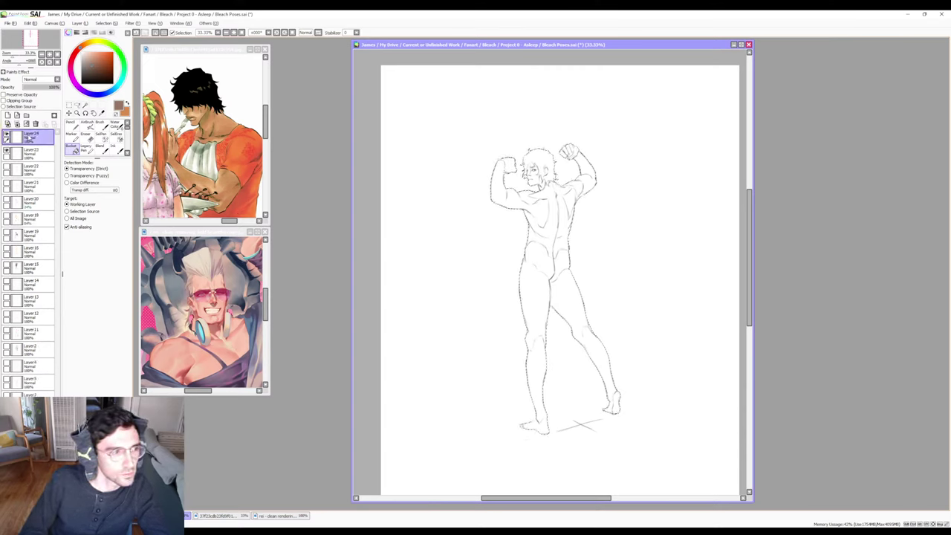
drag(30, 137, 32, 156)
click(529, 297)
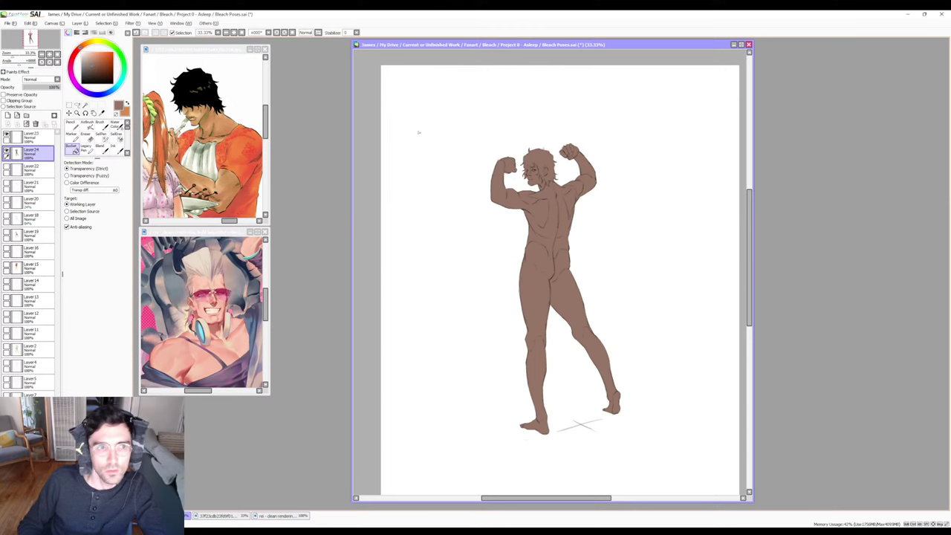
scroll(605, 160, up, 2)
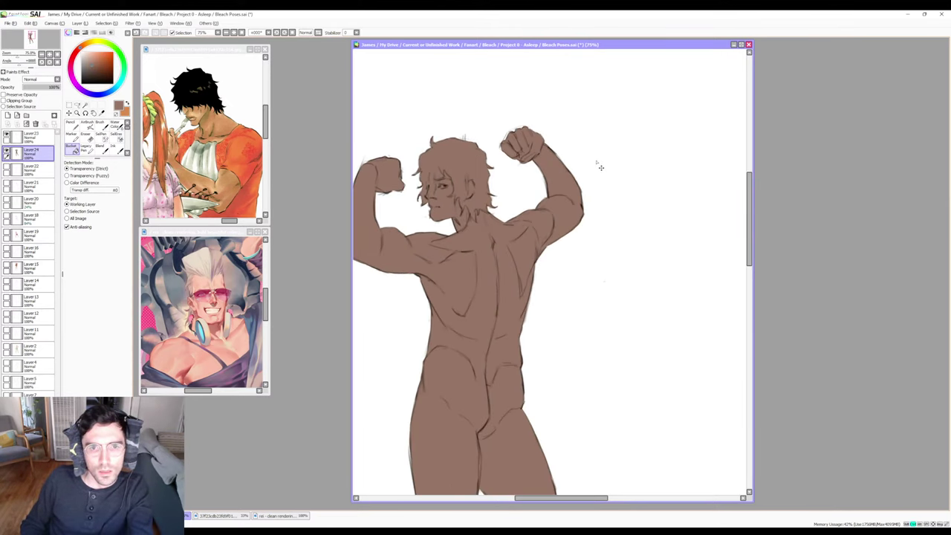
click(464, 146)
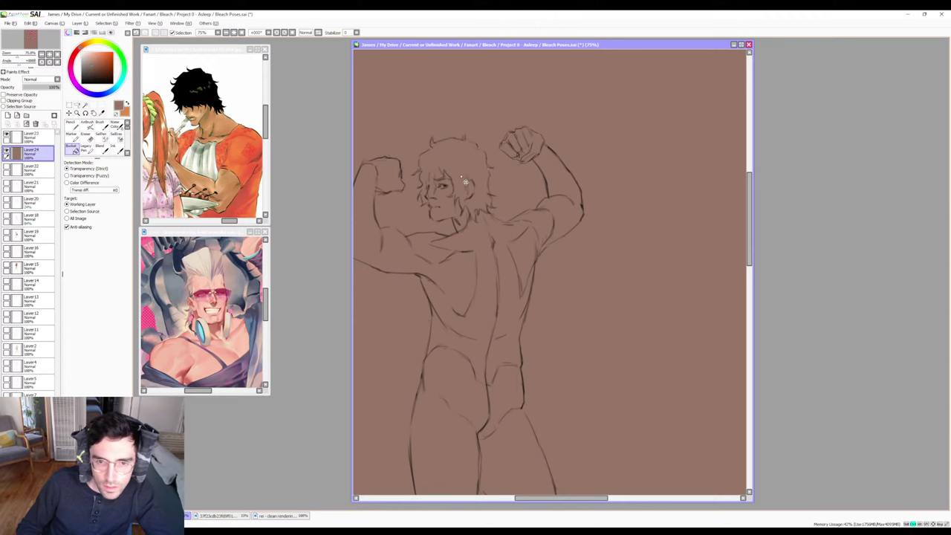
key(ctrl+z)
Select the small back hair spike on top of the head with the Selection Pen at size 7, fill it brown and deselect.
click(100, 124)
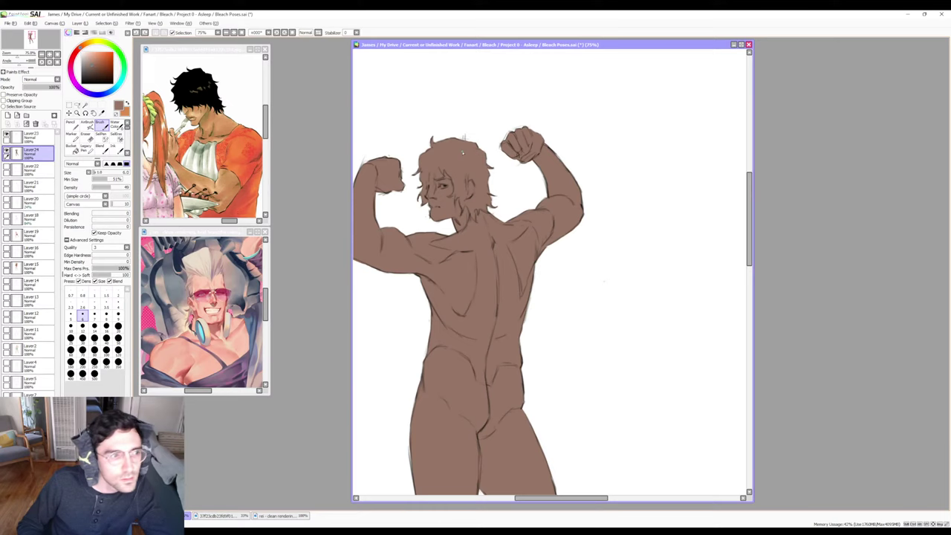
key(s)
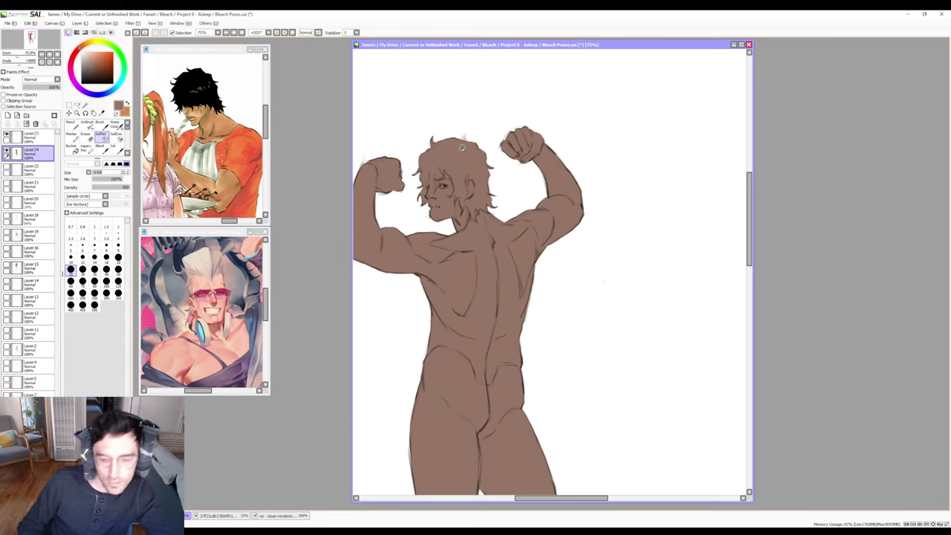
key(bracketleft)
key(bracketleft)
key(bracketleft)
key(bracketleft)
key(bracketleft)
key(bracketleft)
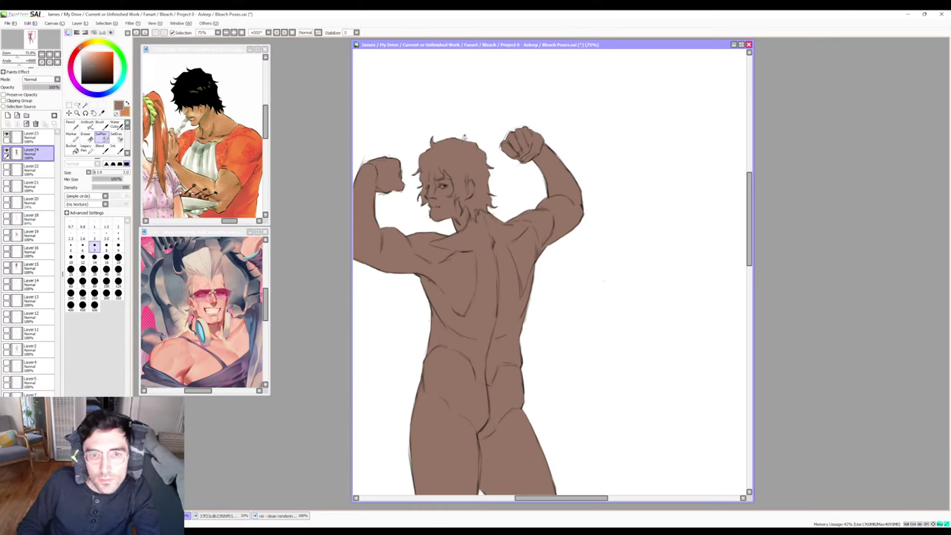
click(463, 140)
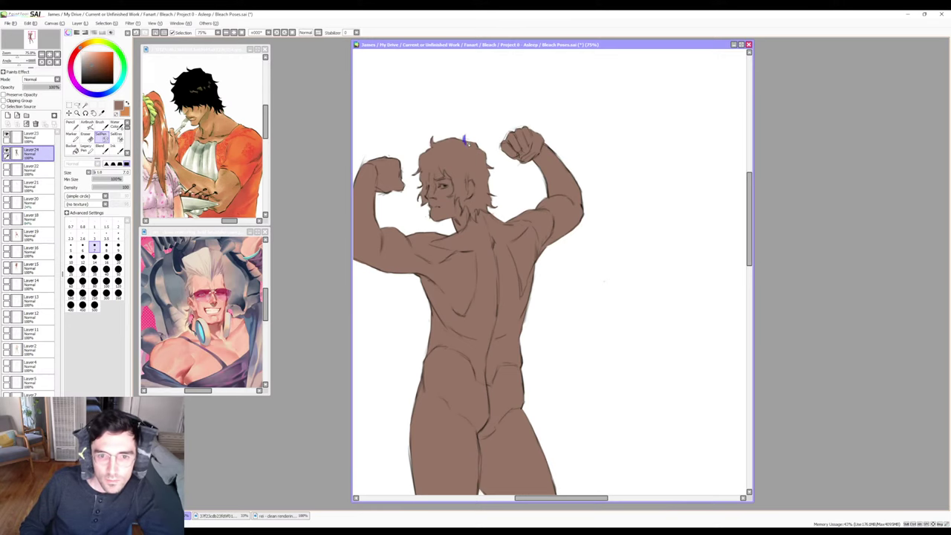
key(v)
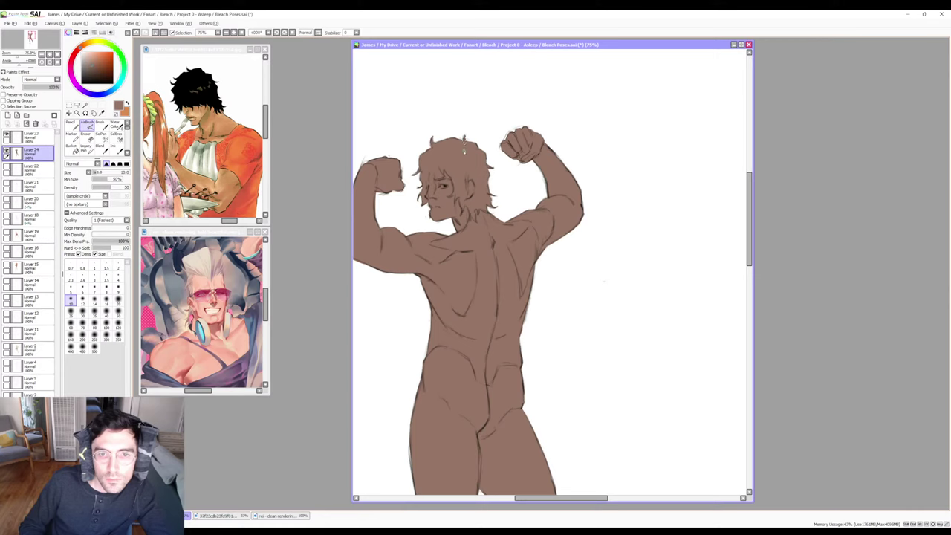
key(ctrl+d)
Check the flat brown figure's overall pose in a mirrored view.
scroll(592, 202, down, 4)
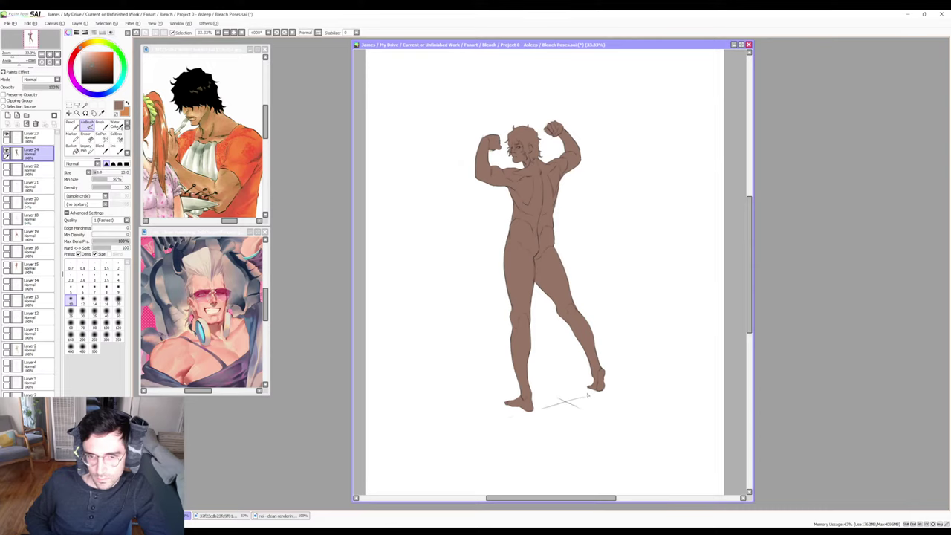
key(h)
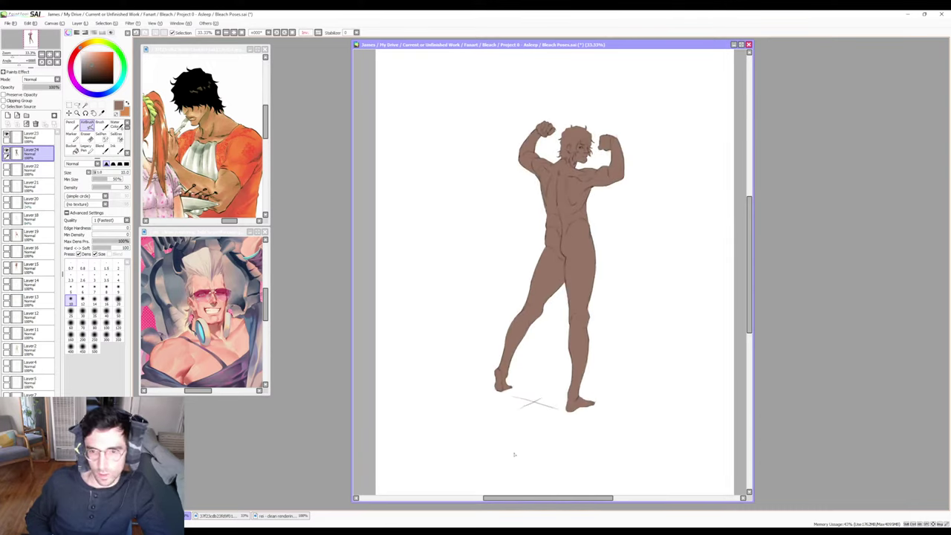
key(h)
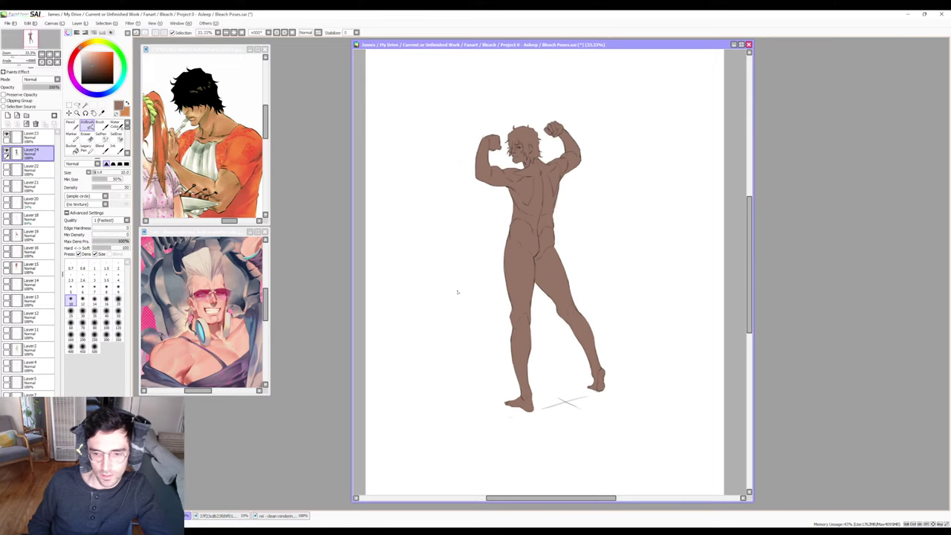
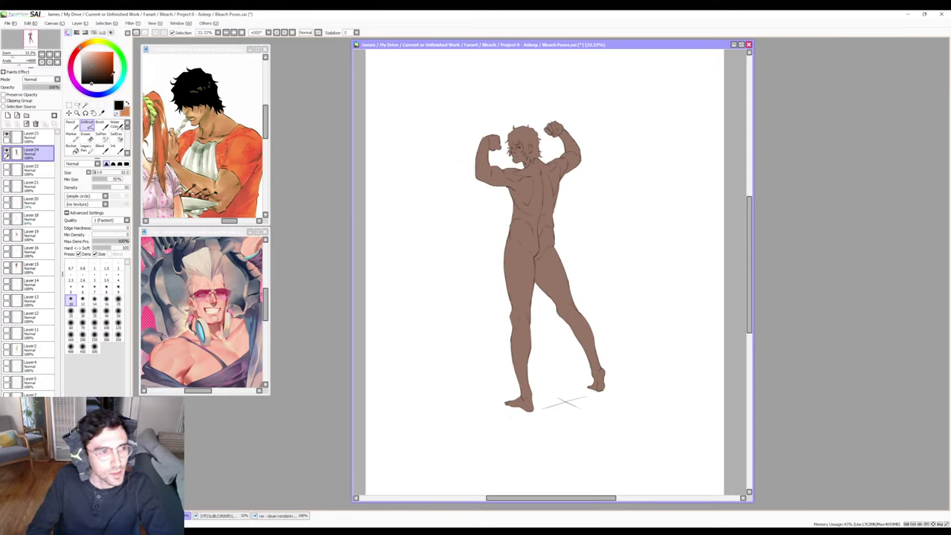
Pick a very dark grey-brown colour and add a new layer clipped to the brown silhouette layer.
click(90, 76)
drag(91, 76, 94, 78)
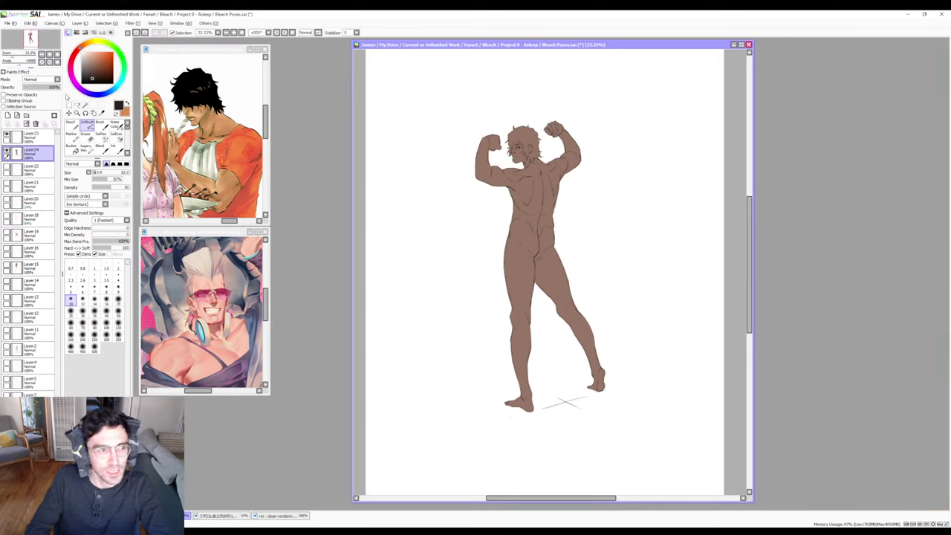
click(7, 115)
click(4, 101)
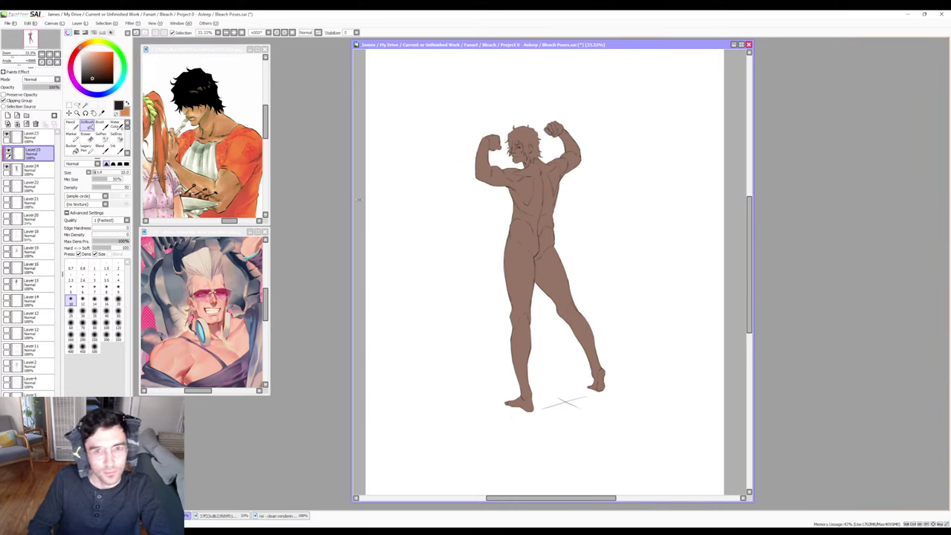
Switch to the Brush and raise its density to 100 for painting the figure's hair.
scroll(461, 266, up, 1)
drag(578, 169, 504, 307)
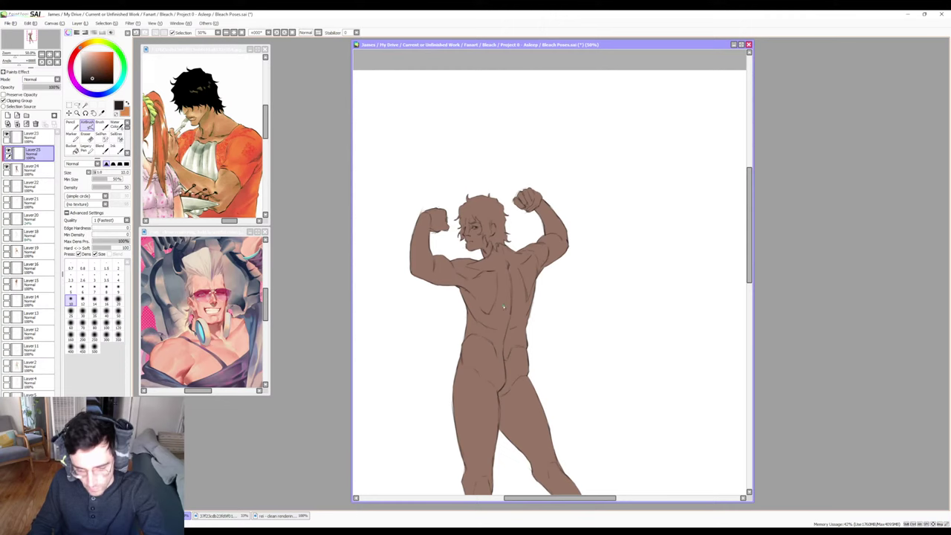
key(bracketright)
key(bracketright)
key(bracketright)
key(bracketright)
key(bracketright)
key(bracketright)
key(bracketright)
key(bracketright)
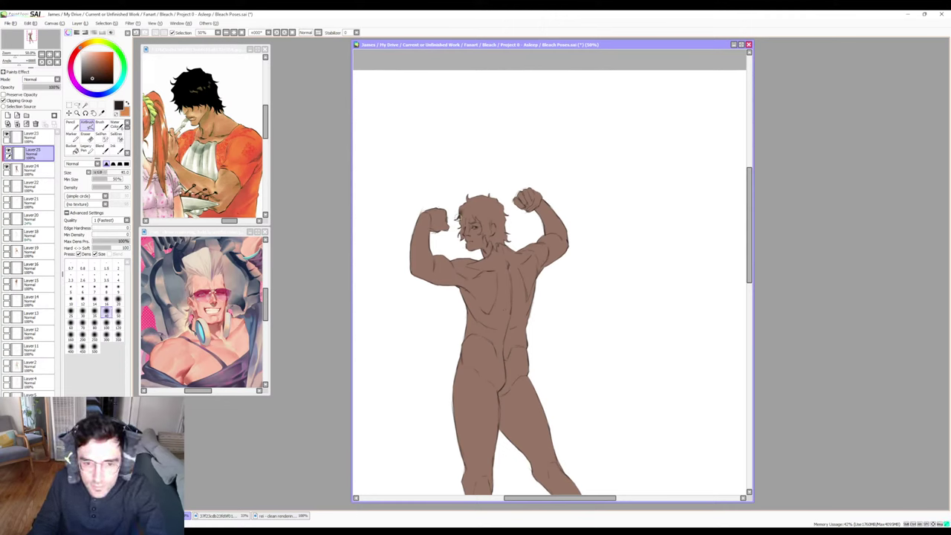
key(b)
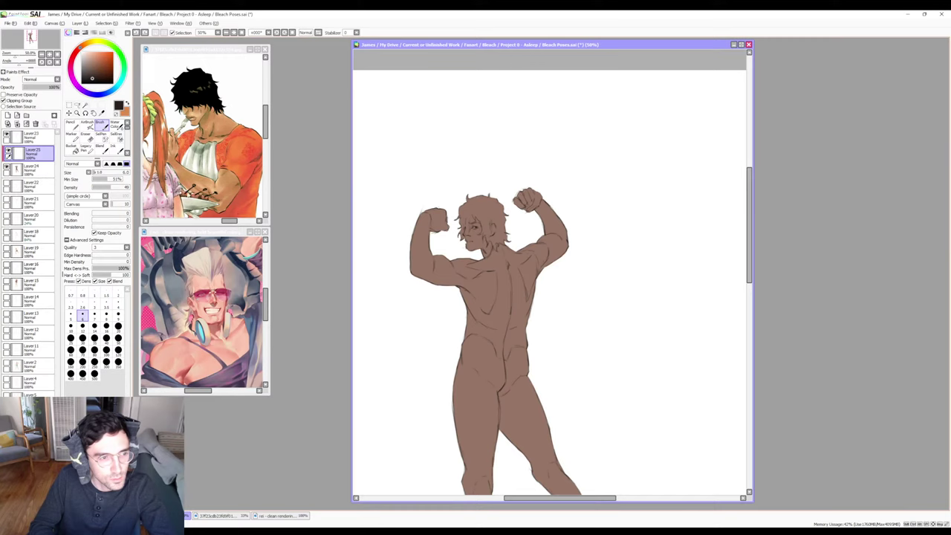
drag(112, 187, 127, 188)
Block in the main mass of hair on the figure's head in dark grey-brown, using the Brush at size 60.
key(bracketright)
key(bracketright)
key(bracketright)
key(bracketright)
key(bracketright)
key(bracketright)
key(bracketright)
key(bracketright)
key(bracketright)
key(bracketright)
key(bracketright)
key(bracketright)
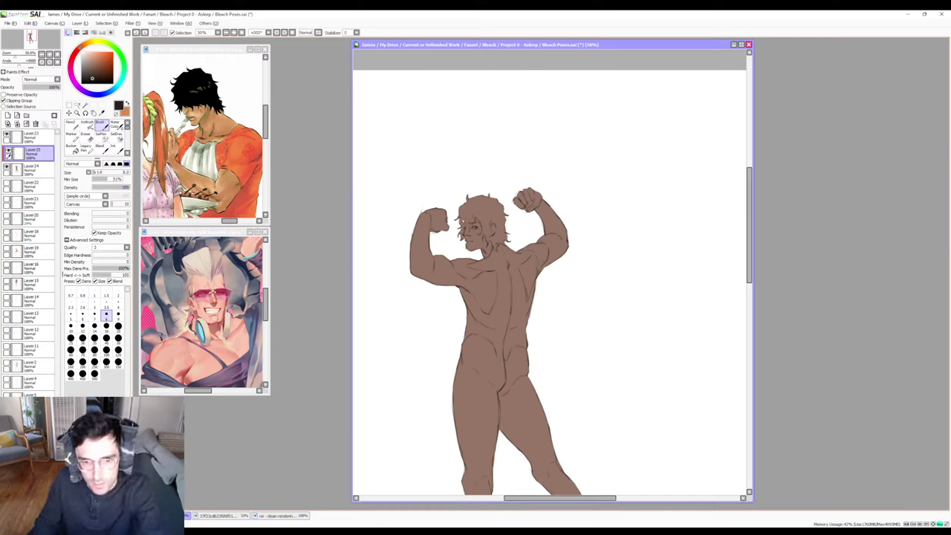
key(bracketright)
mouse_move(464, 205)
mouse_down()
mouse_move(458, 239)
mouse_move(470, 200)
mouse_up()
key(bracketright)
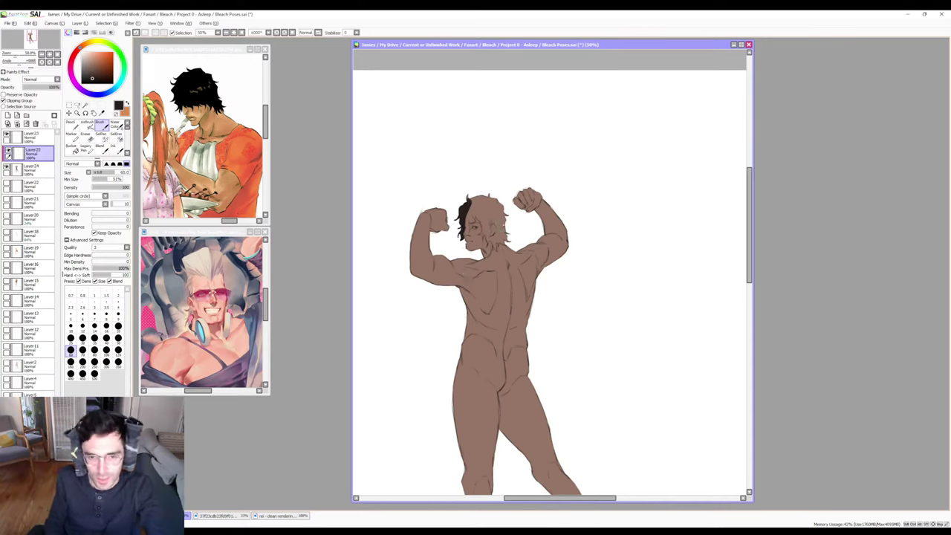
mouse_move(476, 187)
mouse_down()
mouse_move(461, 203)
mouse_move(480, 201)
mouse_up()
mouse_move(479, 205)
mouse_down()
mouse_move(498, 210)
mouse_move(469, 205)
mouse_move(498, 211)
mouse_move(502, 235)
mouse_up()
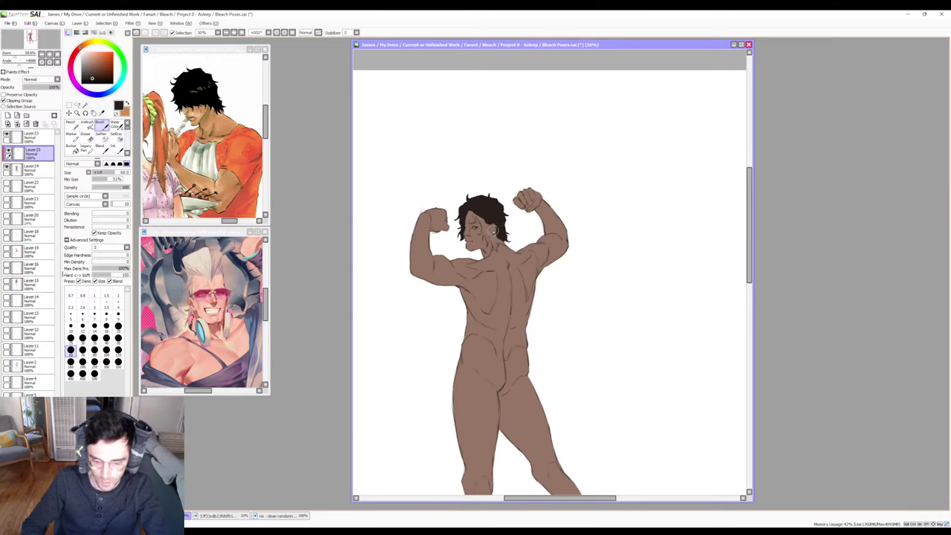
Paint thin dark hair strands beside the neck with the Brush reduced to sizes 12 and 8.
key([)
key([)
key([)
key([)
key(bracketleft)
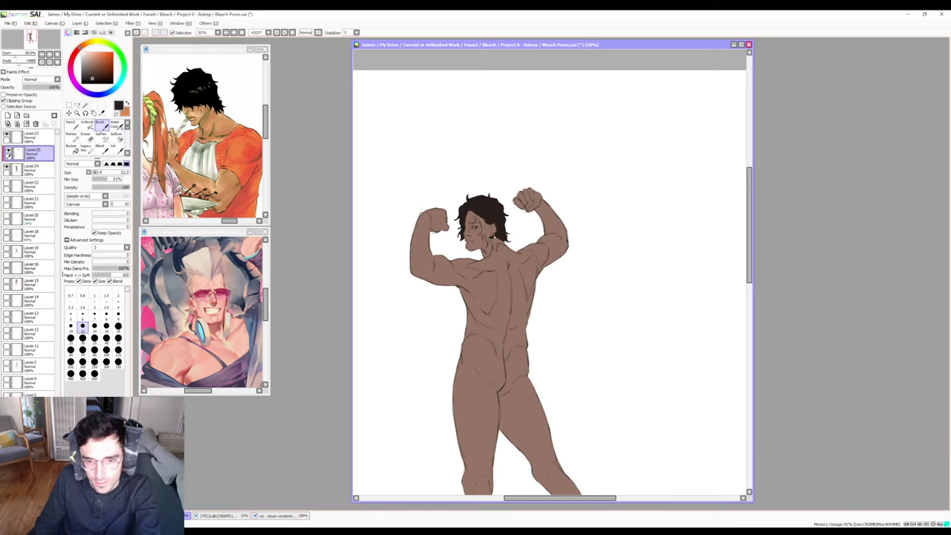
key(bracketleft)
key(bracketleft)
key(bracketleft)
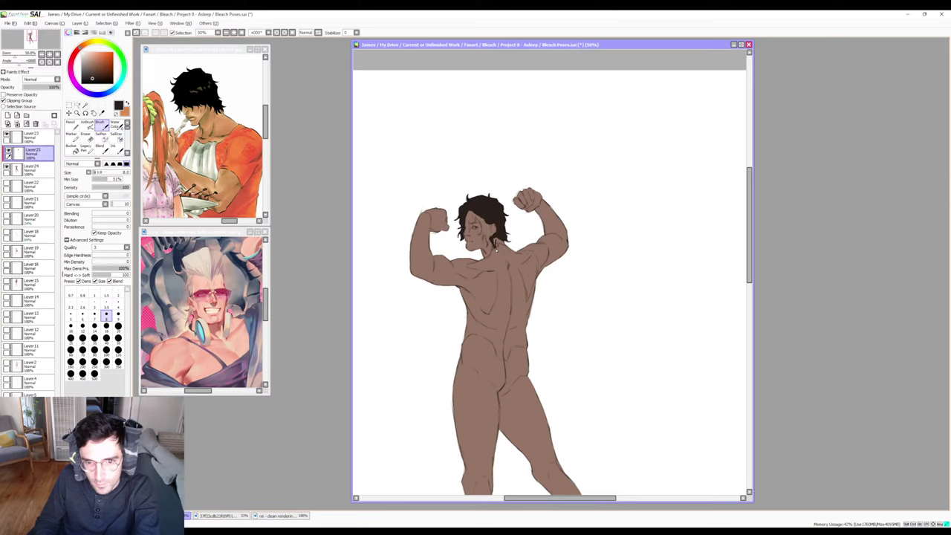
Fill in the hair at the nape with the Brush at size 20.
key(bracketright)
key(bracketright)
key(bracketright)
key(bracketright)
key(bracketright)
key(bracketright)
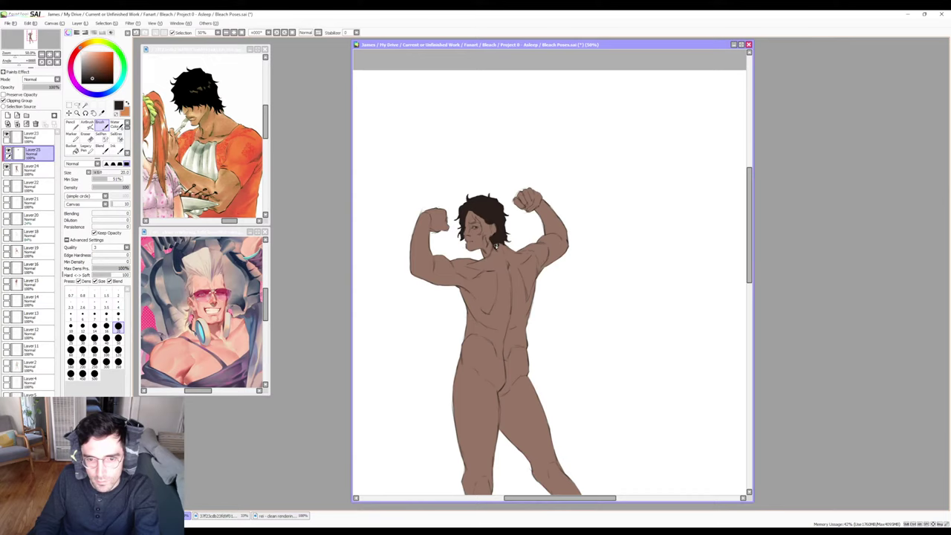
key(bracketleft)
key(bracketleft)
key(bracketleft)
key(bracketleft)
key(bracketright)
key(bracketright)
key(bracketright)
key(bracketright)
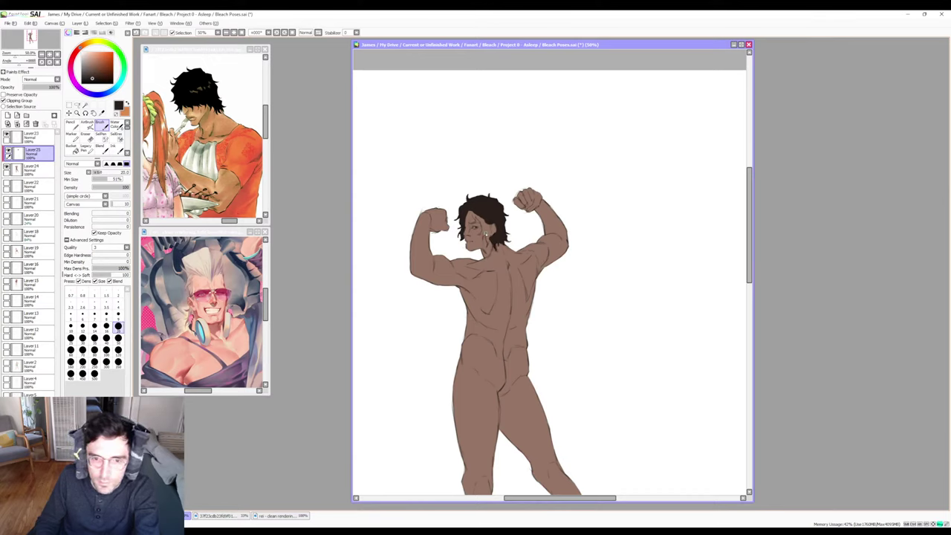
Darken the sideburn and the hair edges around the ear with the Brush at sizes 9 to 14.
key(bracketleft)
key(bracketleft)
key(bracketleft)
key(bracketleft)
key(bracketleft)
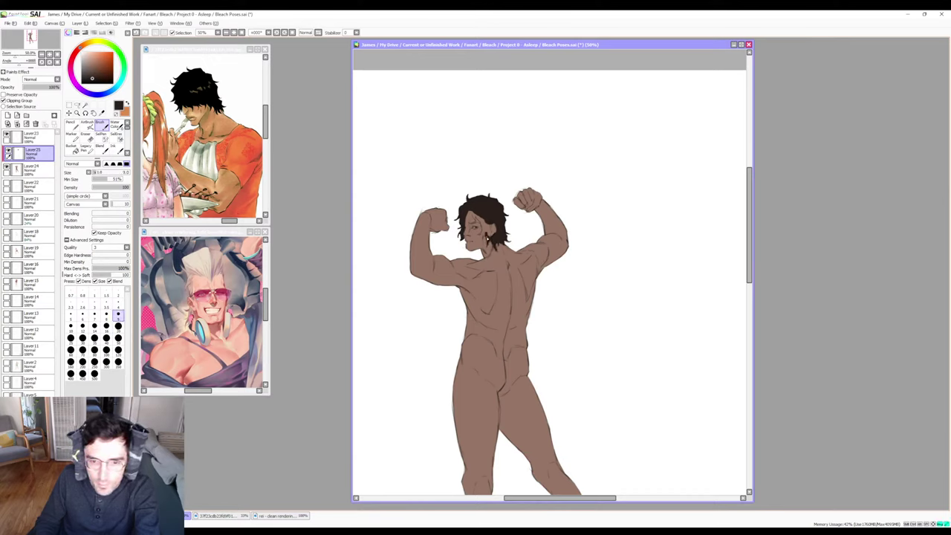
key(bracketright)
key(bracketright)
key(bracketright)
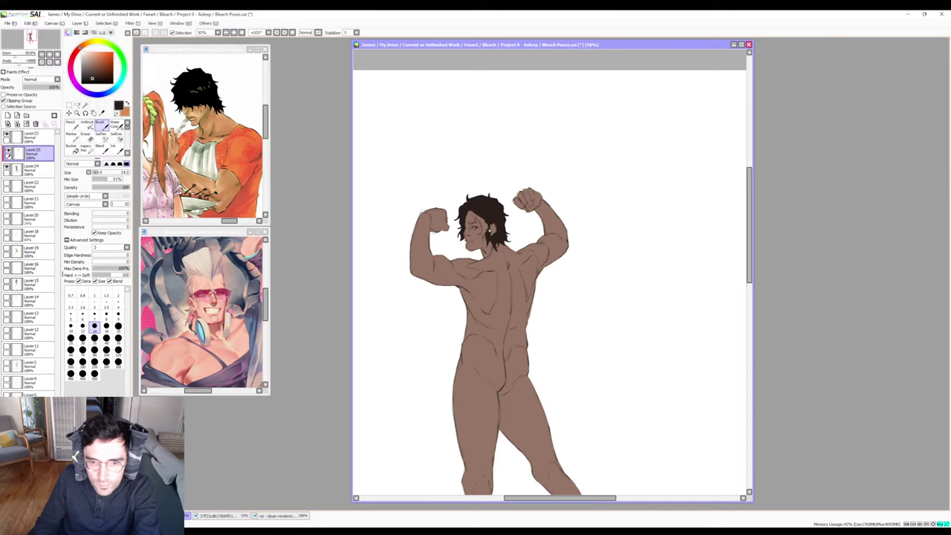
key(bracketleft)
key(bracketleft)
key(bracketright)
key(bracketright)
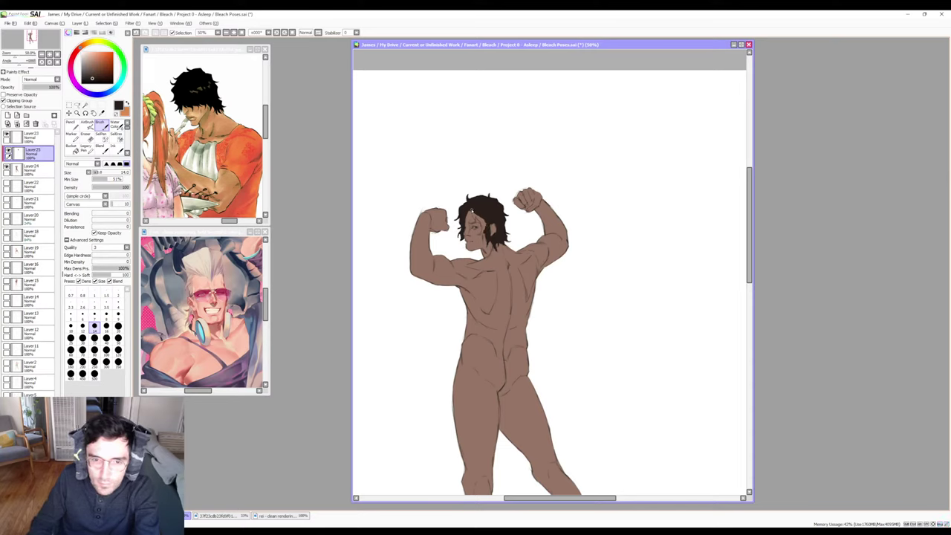
Paint the dark fringe strands falling over the forehead with the Brush at sizes 10 to 16.
key(bracketleft)
key(bracketleft)
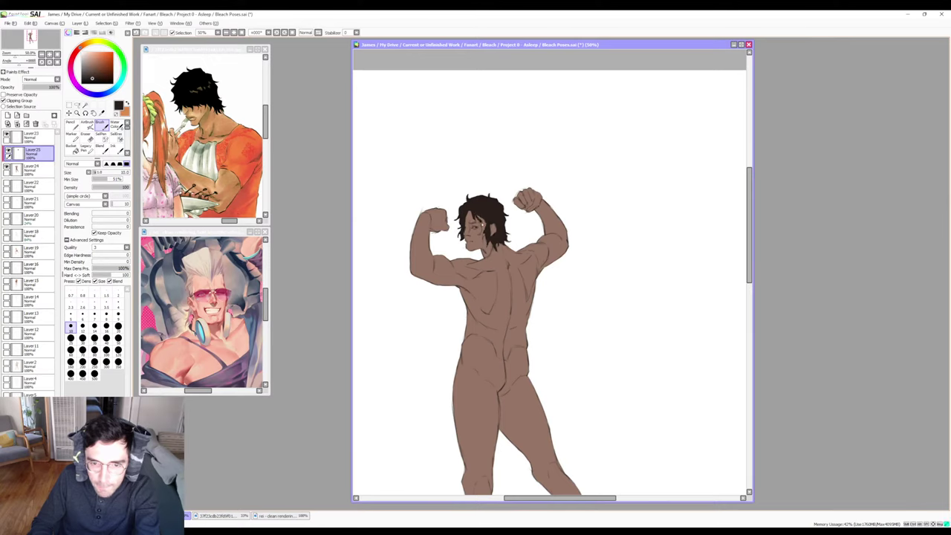
key(bracketright)
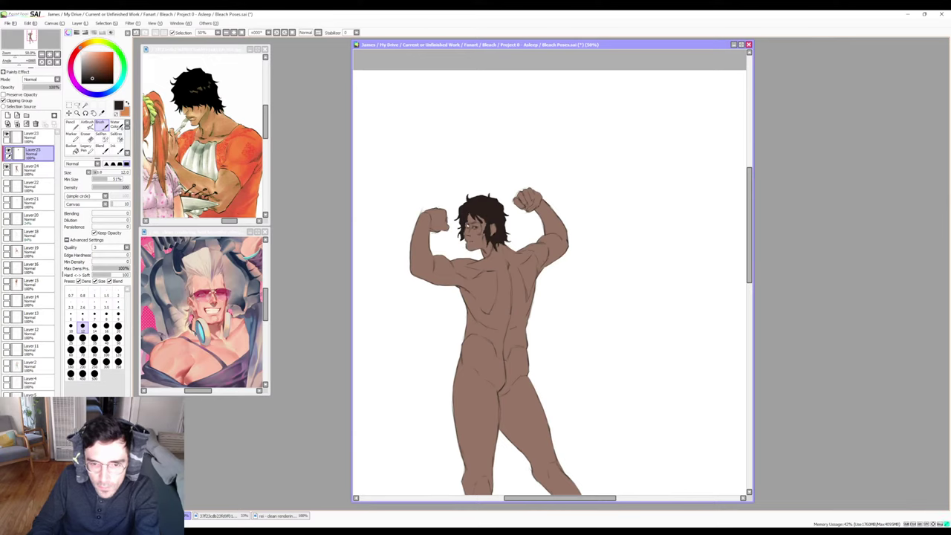
key(bracketleft)
key(bracketright)
key(bracketright)
key(bracketright)
key(bracketright)
key(bracketright)
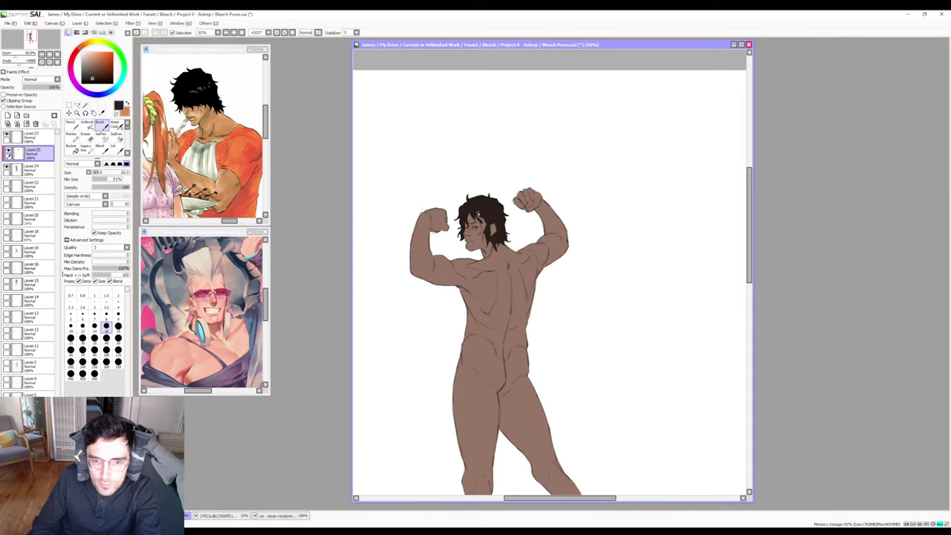
Fill the remaining gaps in the fringe around the face and darken the eyebrow, varying the Brush between sizes 9 and 20.
key(bracketleft)
key(bracketleft)
key(bracketleft)
key(bracketleft)
key(bracketleft)
key(bracketleft)
key(bracketleft)
key(bracketleft)
key(bracketleft)
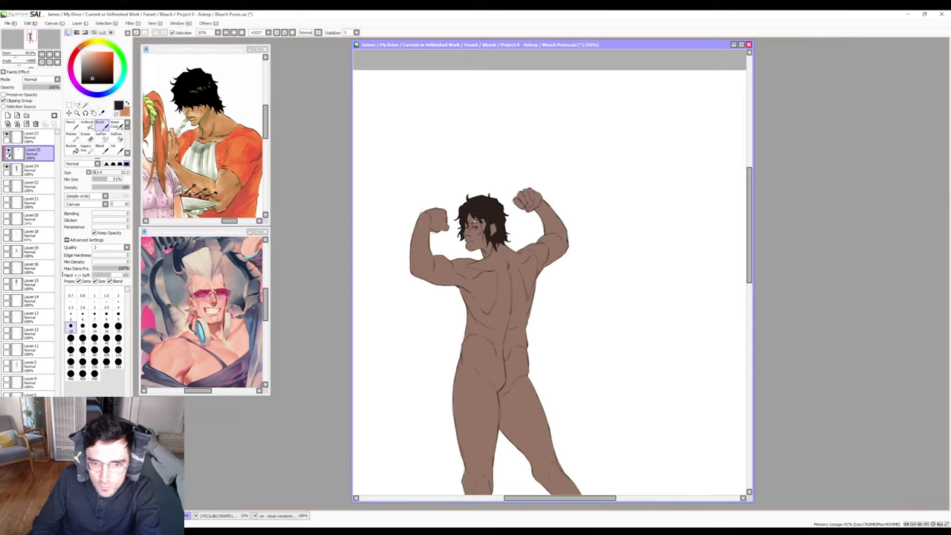
key(bracketright)
key(bracketright)
key(bracketright)
key(bracketright)
key(bracketright)
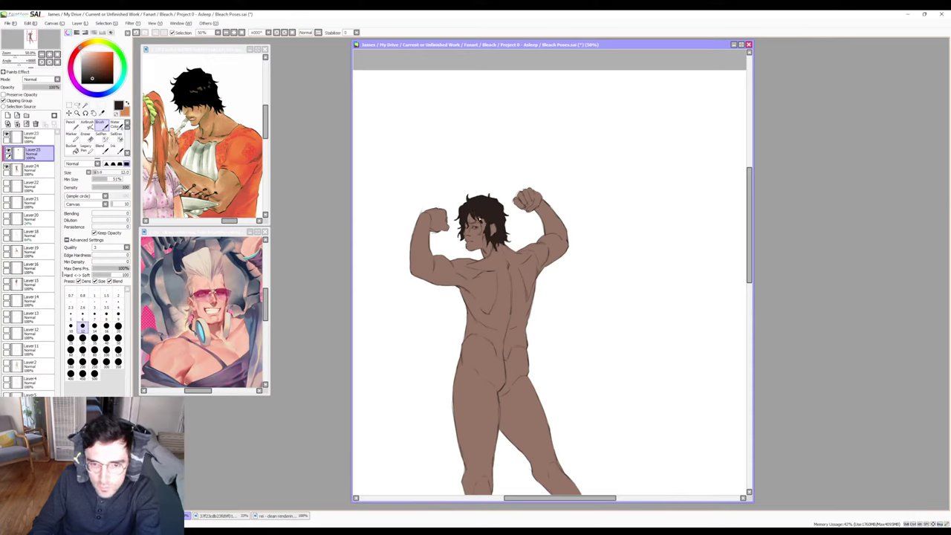
key(bracketright)
key(bracketright)
key(bracketright)
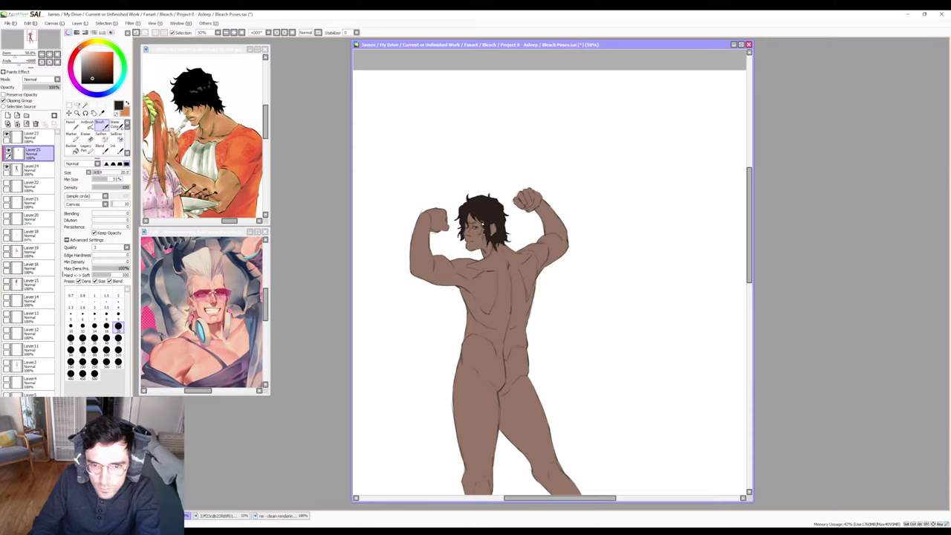
key(bracketleft)
key(bracketleft)
key(bracketleft)
key(bracketleft)
key(bracketleft)
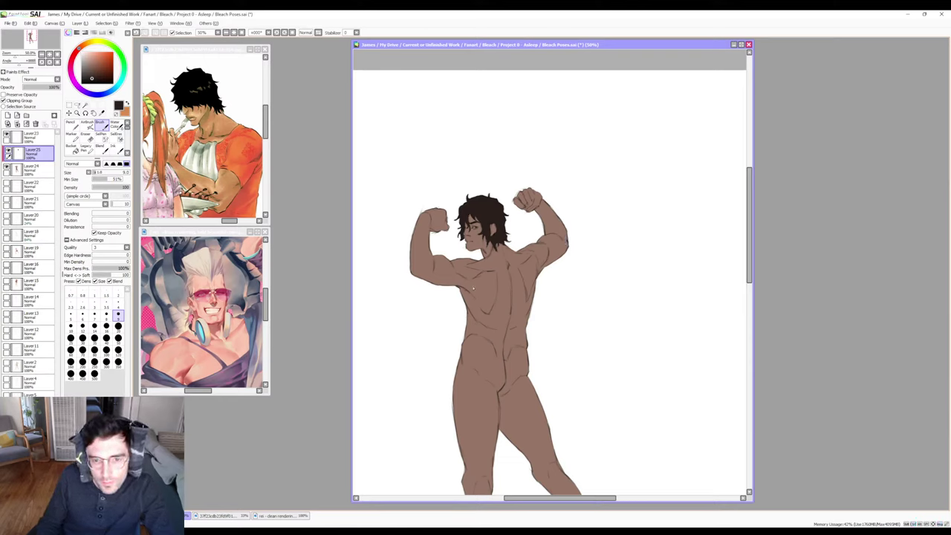
Check the dark hair and the whole figure in a mirrored view and at a smaller zoom.
key(h)
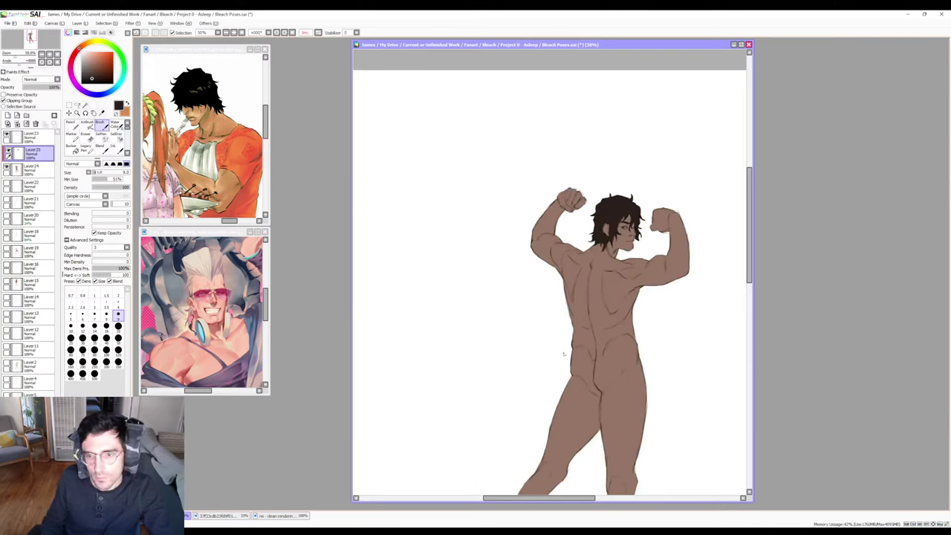
key(h)
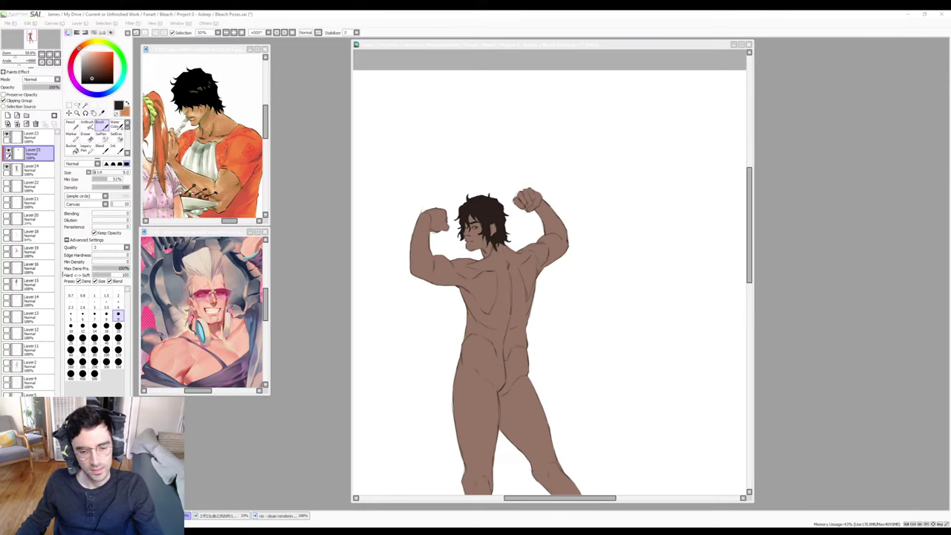
drag(502, 345, 570, 282)
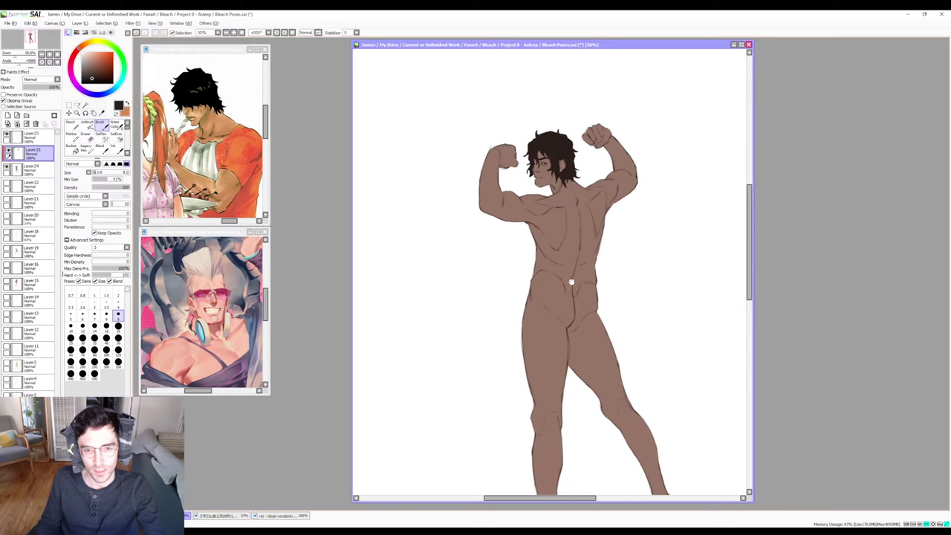
scroll(550, 297, down, 1)
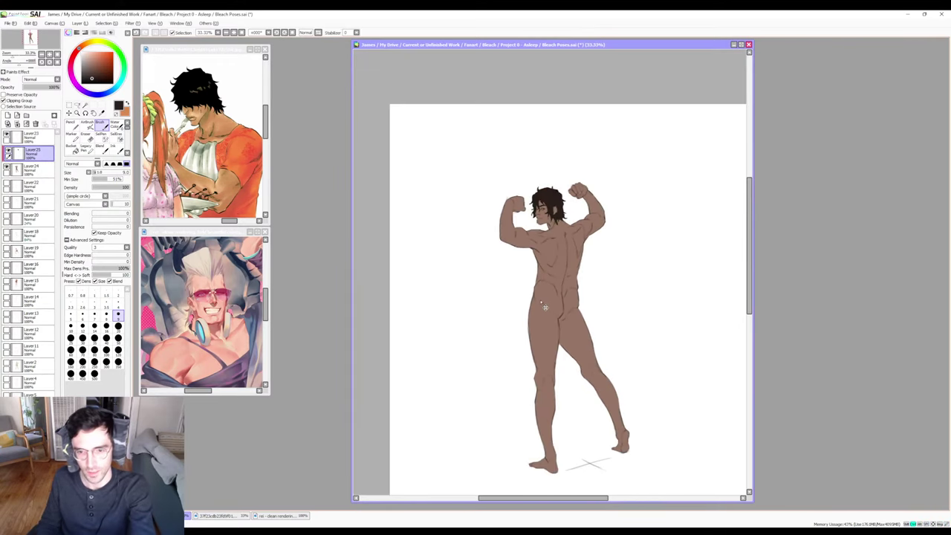
scroll(543, 307, up, 2)
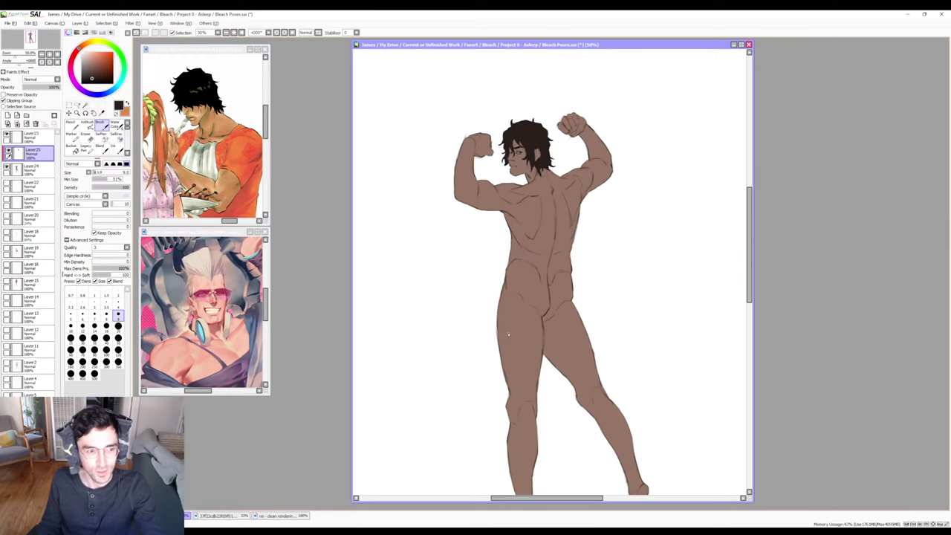
scroll(506, 331, down, 1)
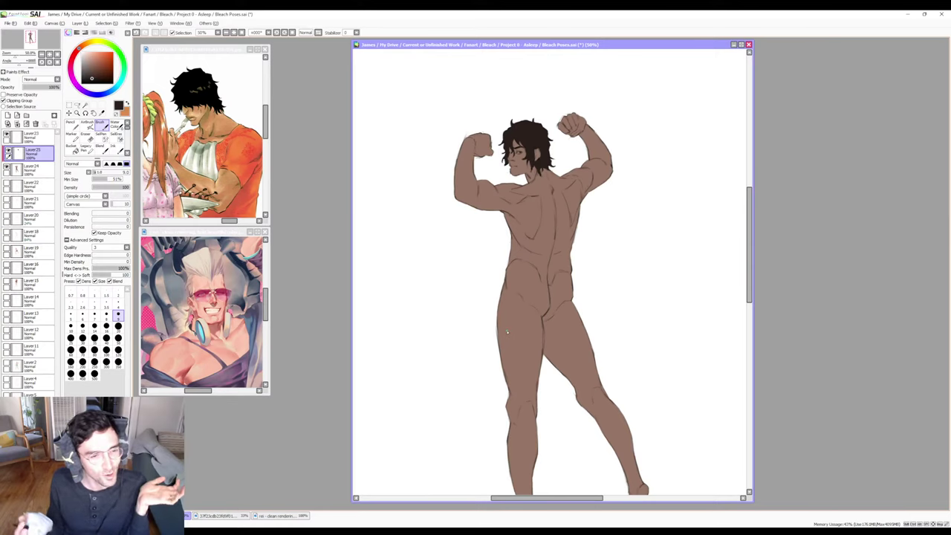
scroll(507, 332, up, 1)
scroll(506, 332, down, 1)
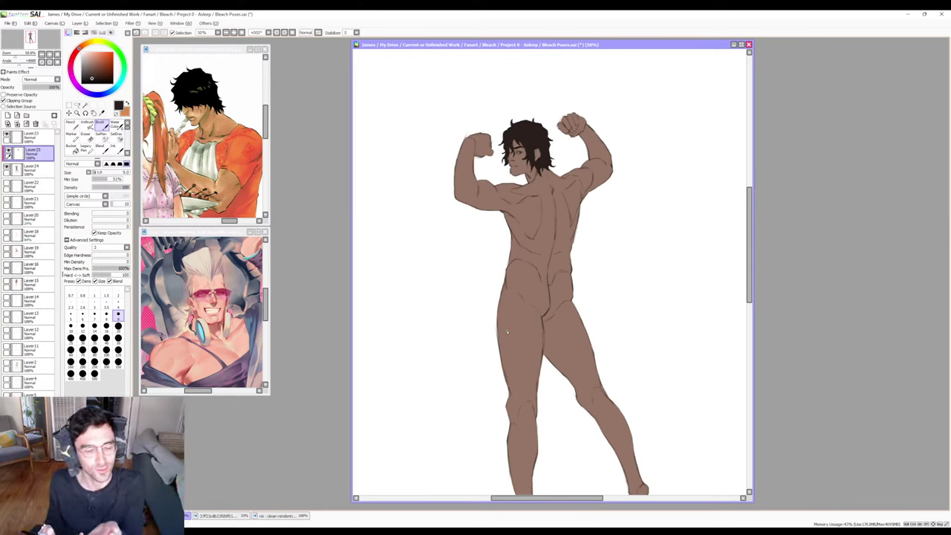
scroll(506, 332, up, 1)
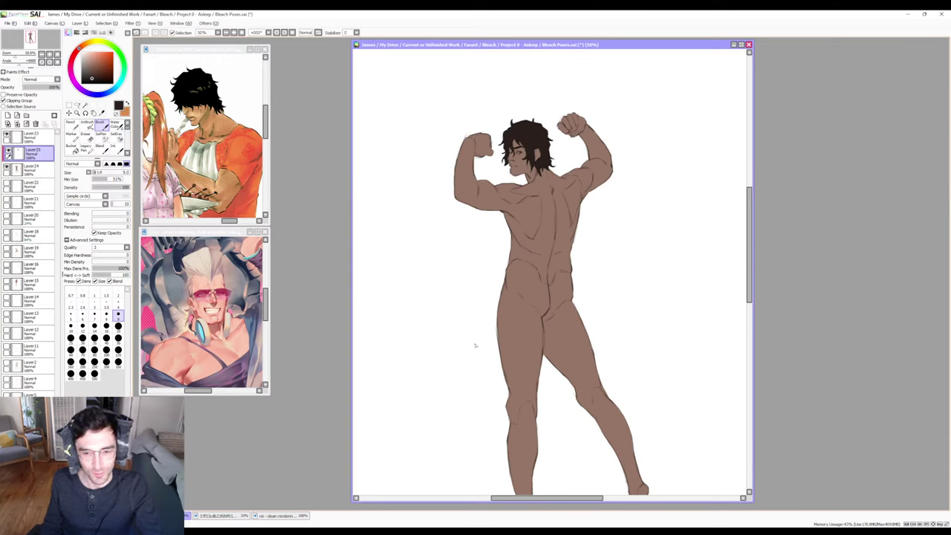
scroll(475, 345, down, 1)
scroll(465, 330, up, 1)
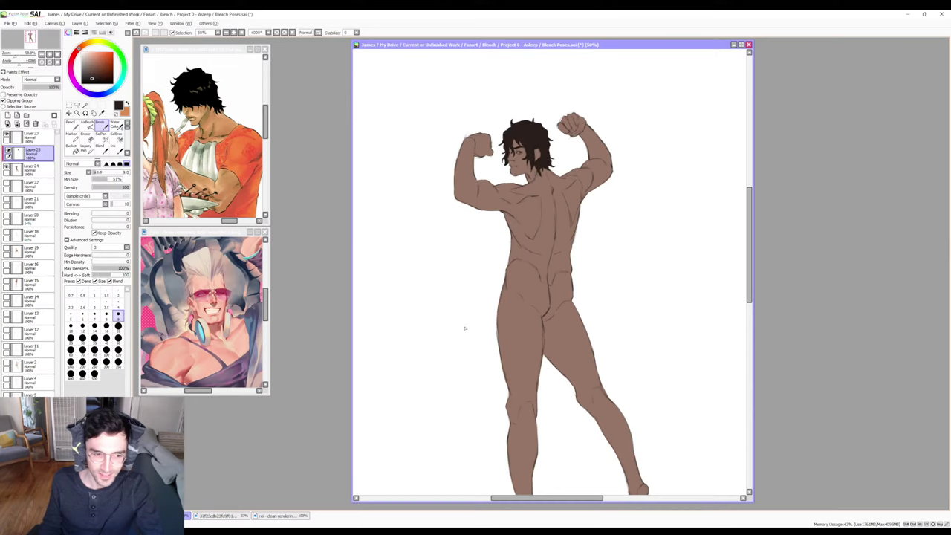
scroll(538, 343, down, 1)
scroll(686, 306, up, 1)
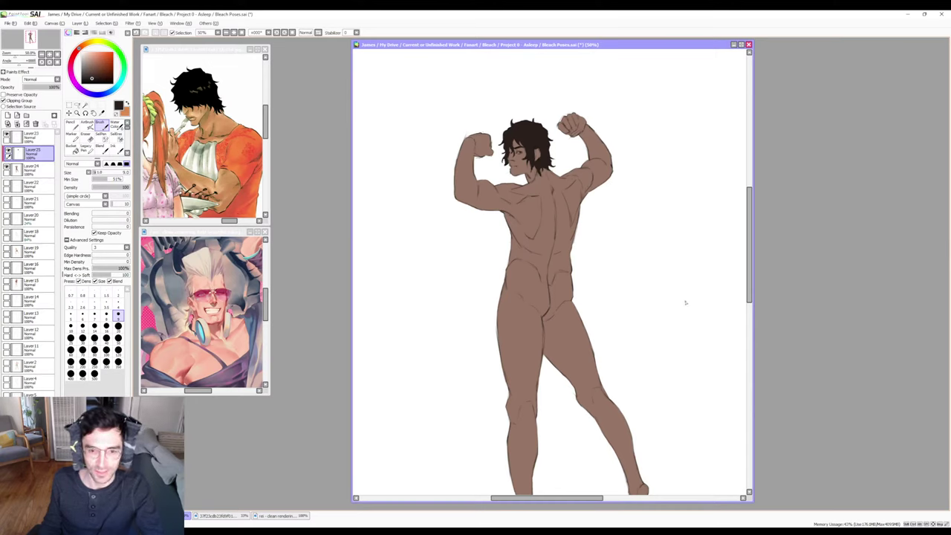
scroll(684, 330, down, 1)
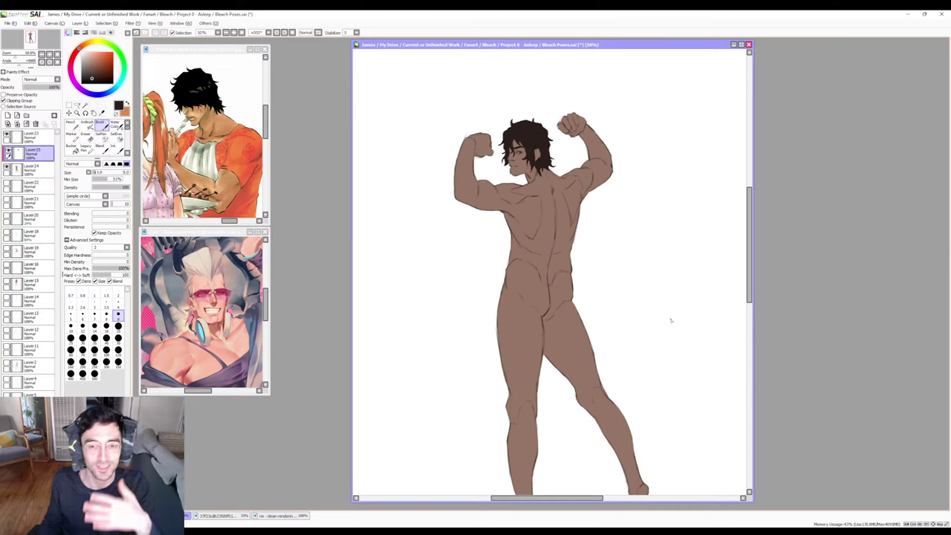
scroll(671, 321, up, 1)
scroll(671, 321, down, 1)
scroll(636, 284, up, 1)
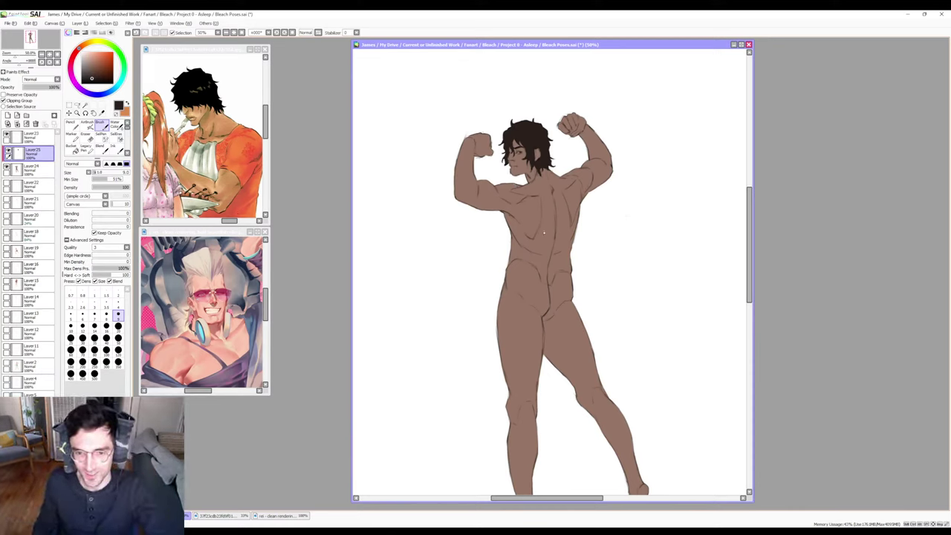
Block in orange shorts over the figure's hips and near thigh with the Brush at size 80.
key(e)
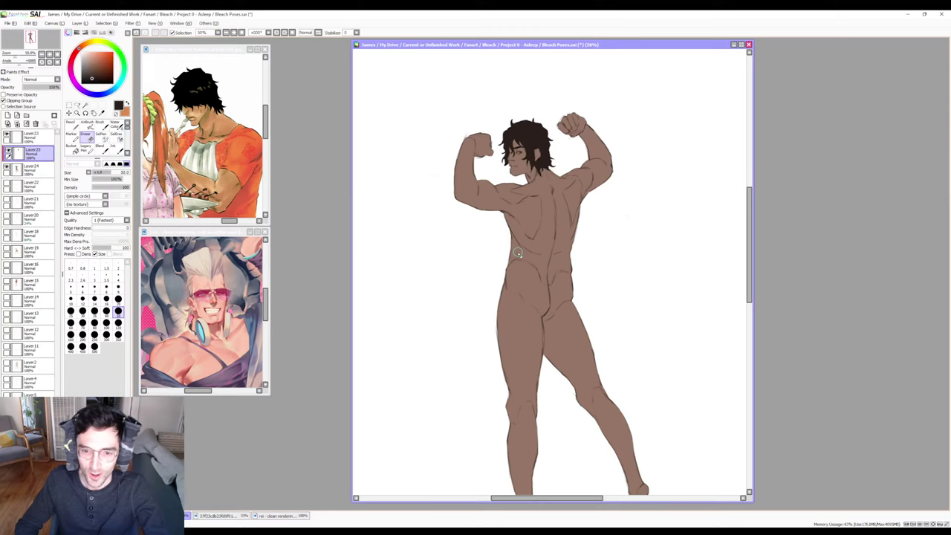
key(b)
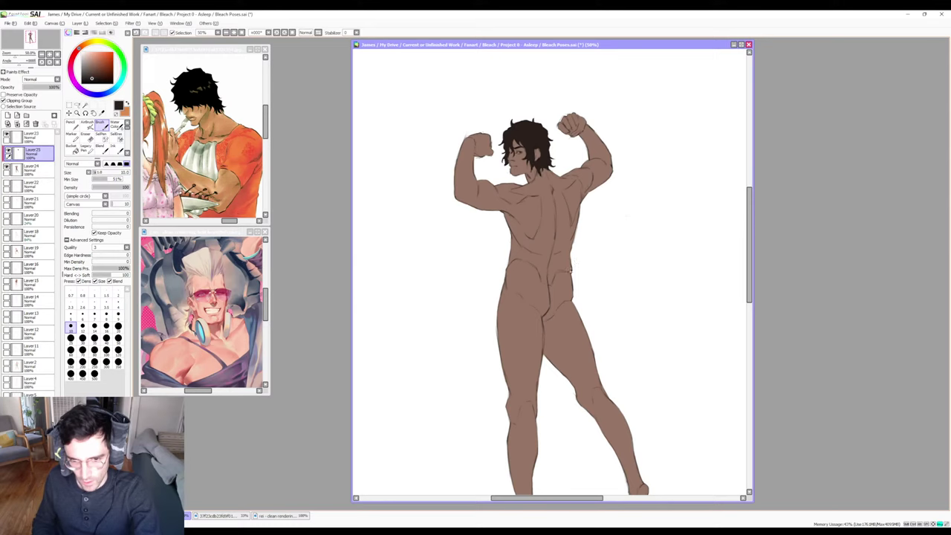
click(94, 352)
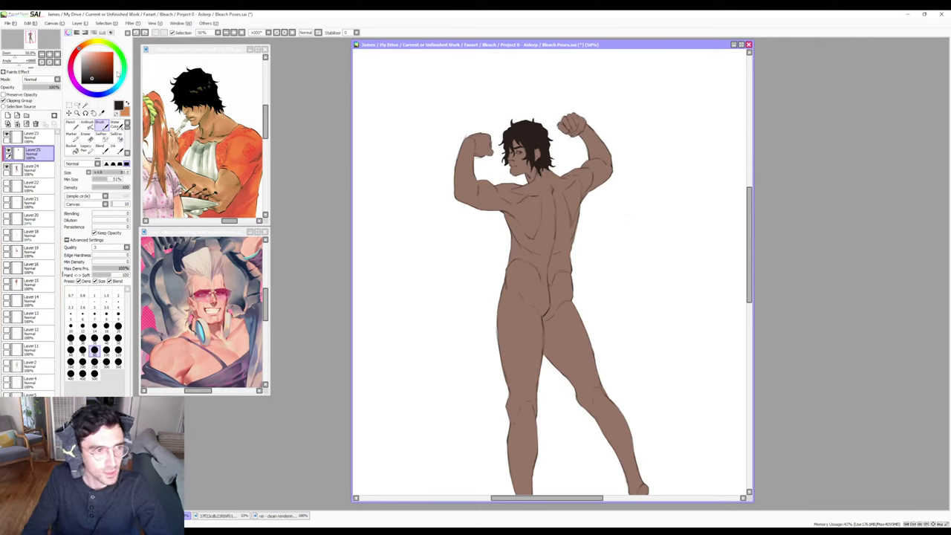
click(102, 56)
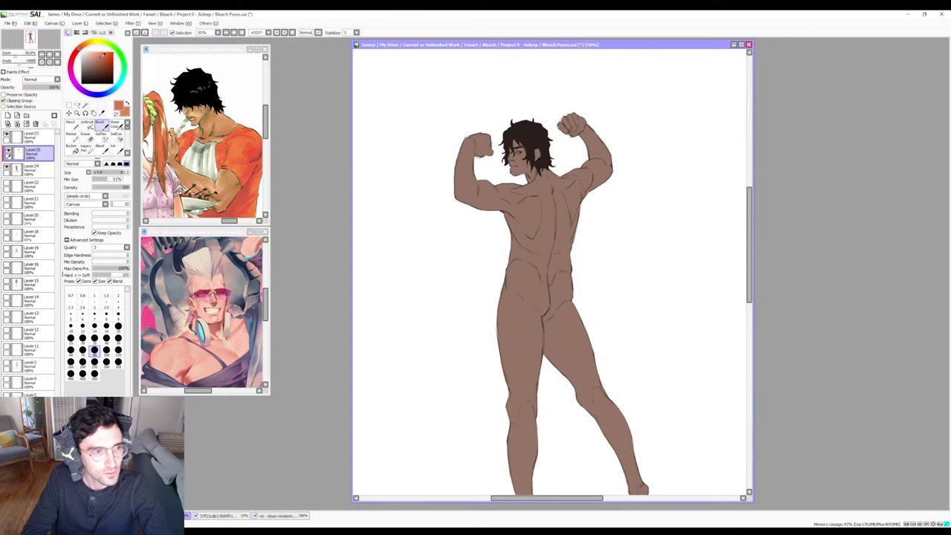
mouse_move(511, 286)
mouse_down()
mouse_move(580, 285)
mouse_move(564, 282)
mouse_move(572, 290)
mouse_move(554, 298)
mouse_move(513, 282)
mouse_move(519, 303)
mouse_move(485, 322)
mouse_move(542, 327)
mouse_up()
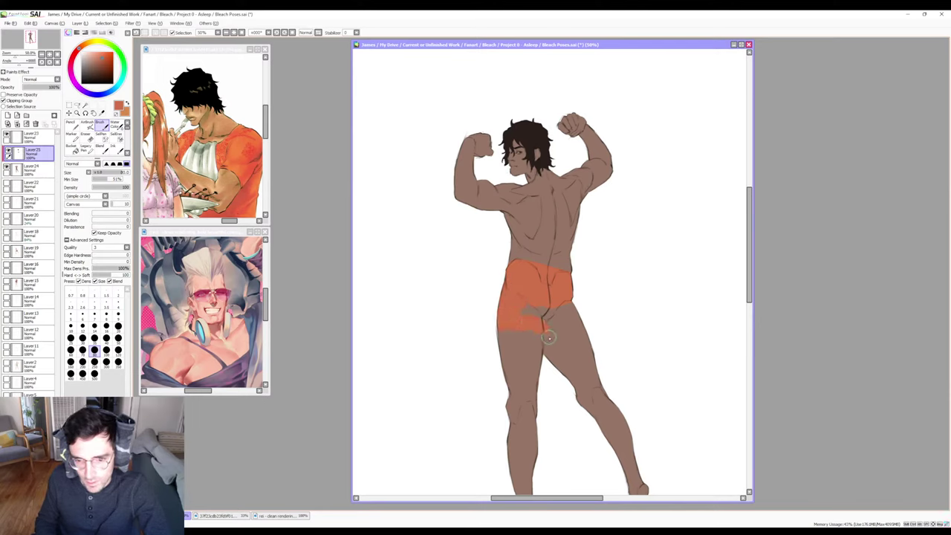
Mark the orange hem line across the extended leg's upper thigh, reducing the Brush to 50 and 20.
key(bracketleft)
key(bracketleft)
key(bracketleft)
key(bracketleft)
key(bracketleft)
key(bracketleft)
key(bracketleft)
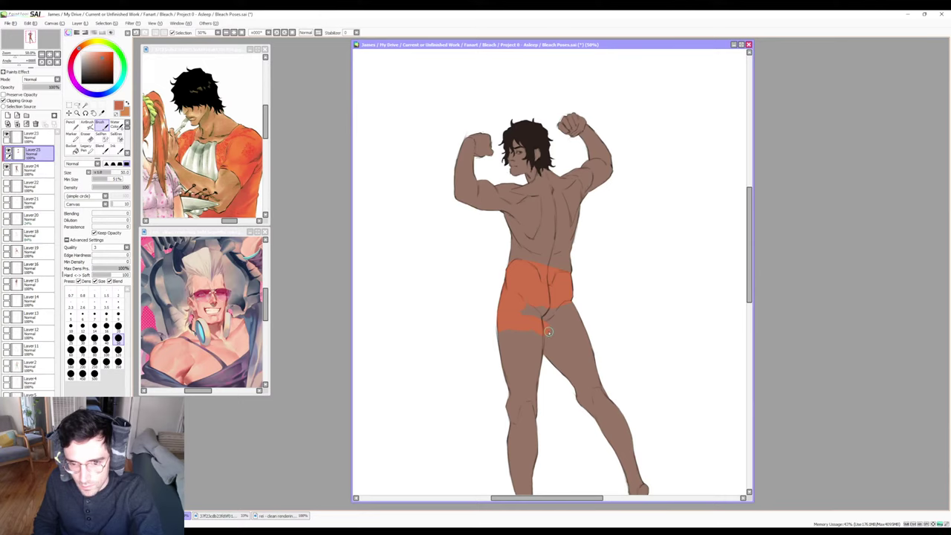
key(bracketleft)
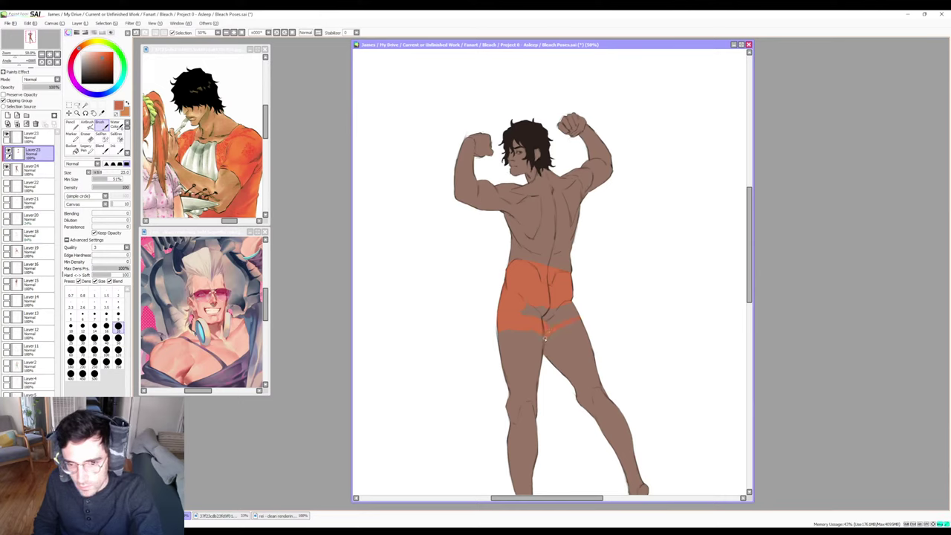
Fill the remaining gaps inside both legs of the orange shorts with the Brush at size 60.
key(bracketright)
key(bracketright)
key(bracketright)
key(bracketright)
key(bracketright)
key(bracketright)
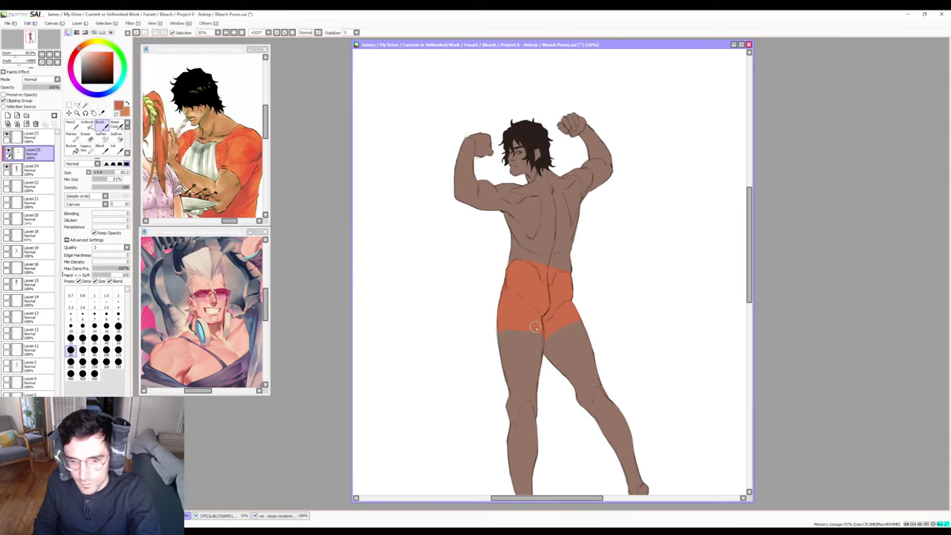
Clean up the hems of the shorts with the brown skin colour and the Brush at size 16.
key(bracketleft)
key(bracketleft)
key(bracketleft)
key(bracketleft)
key(bracketleft)
key(bracketleft)
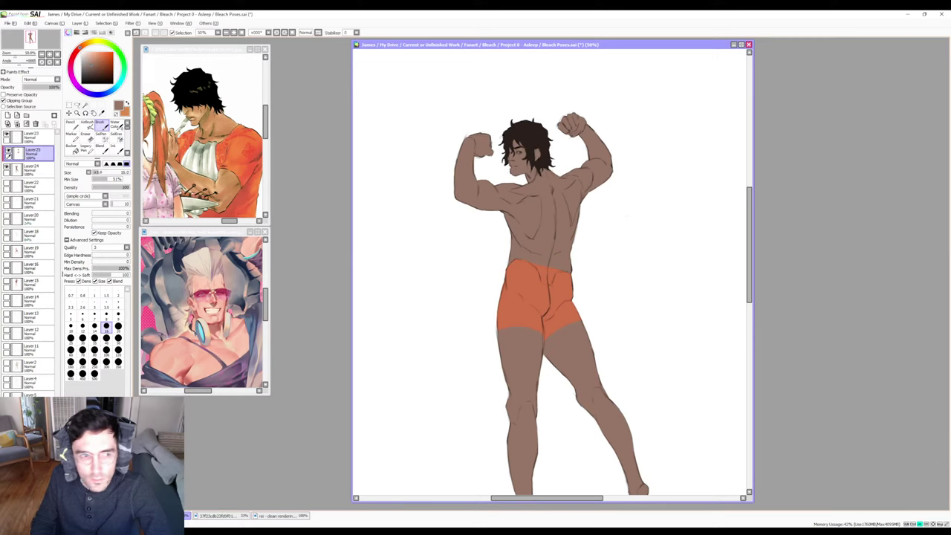
Paint a grey waistband along the upper edge of the orange shorts with the Brush at size 16.
drag(89, 68, 86, 68)
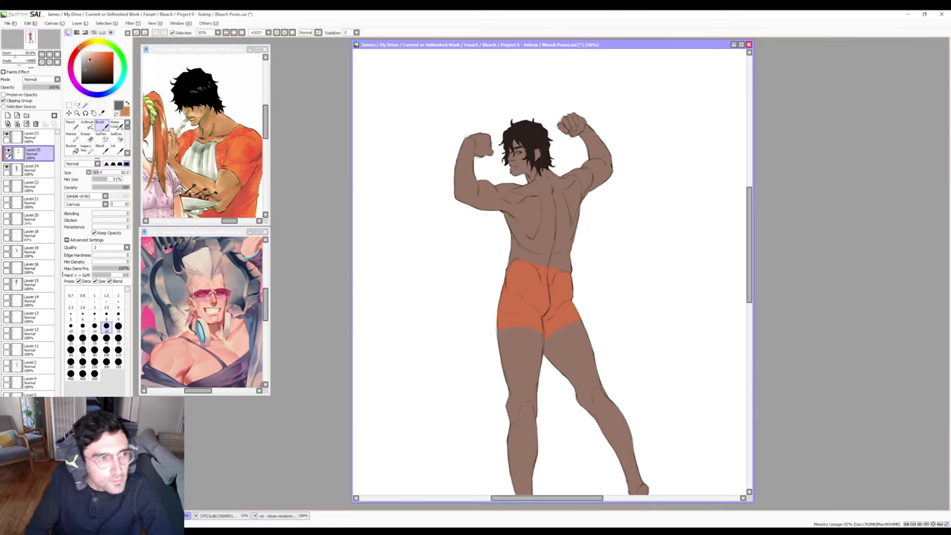
alt+click(512, 262)
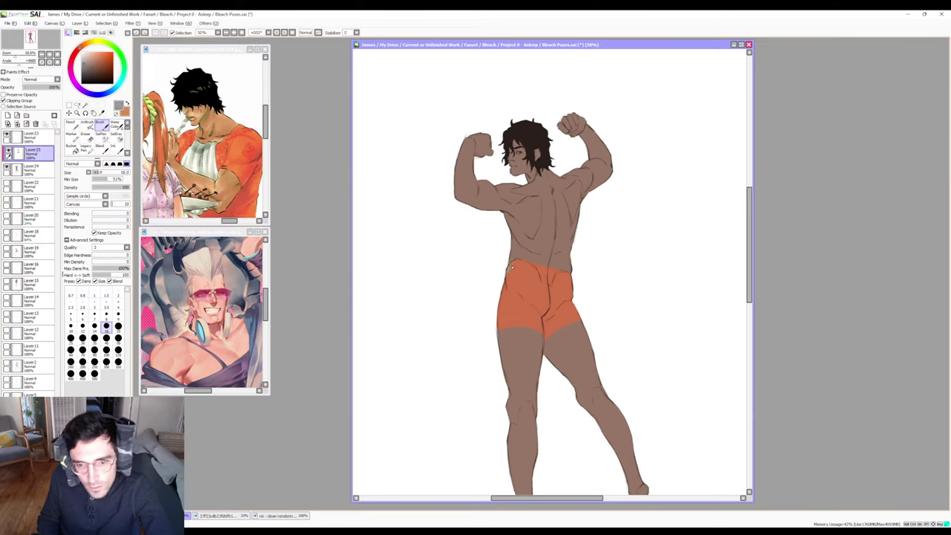
alt+click(513, 264)
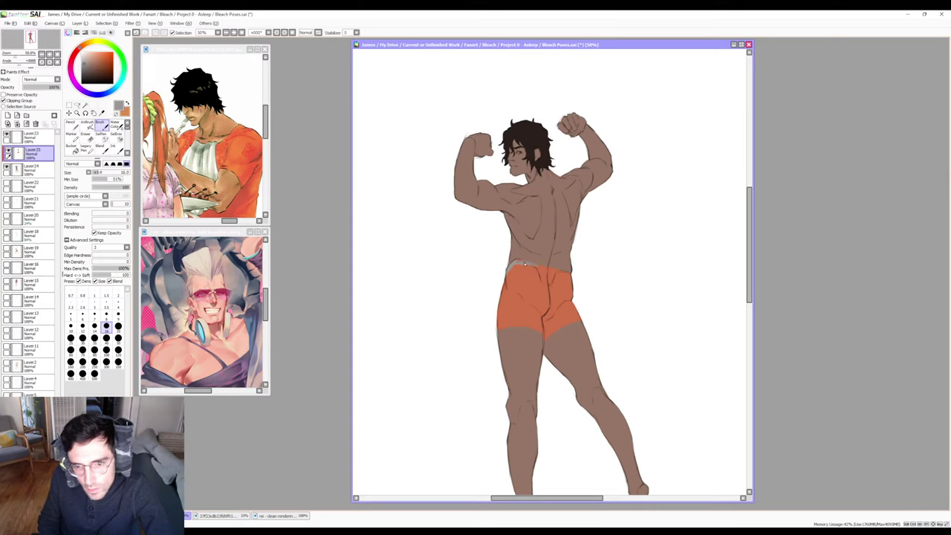
drag(525, 264, 550, 269)
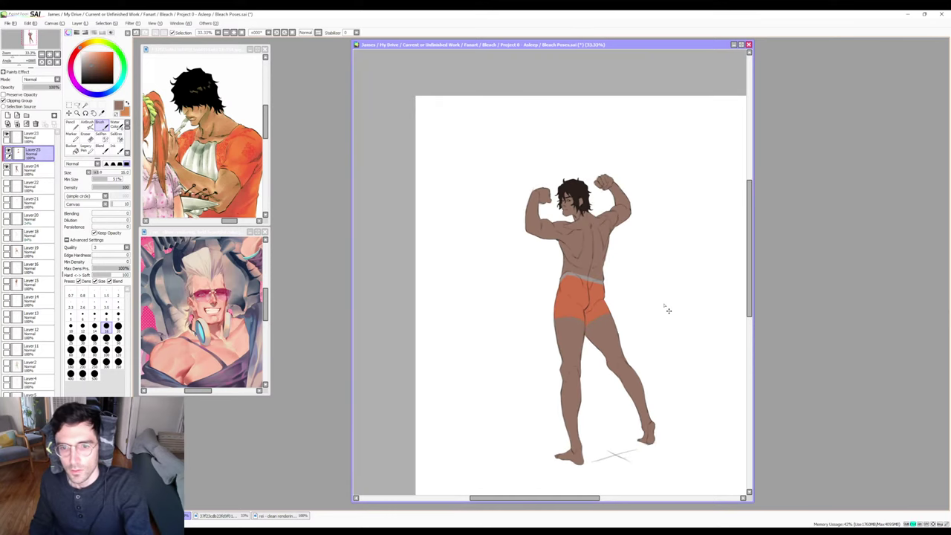
Shorten the legs of the shorts with brown skin colour and the Brush at up to size 100, checking the figure mirrored.
key(h)
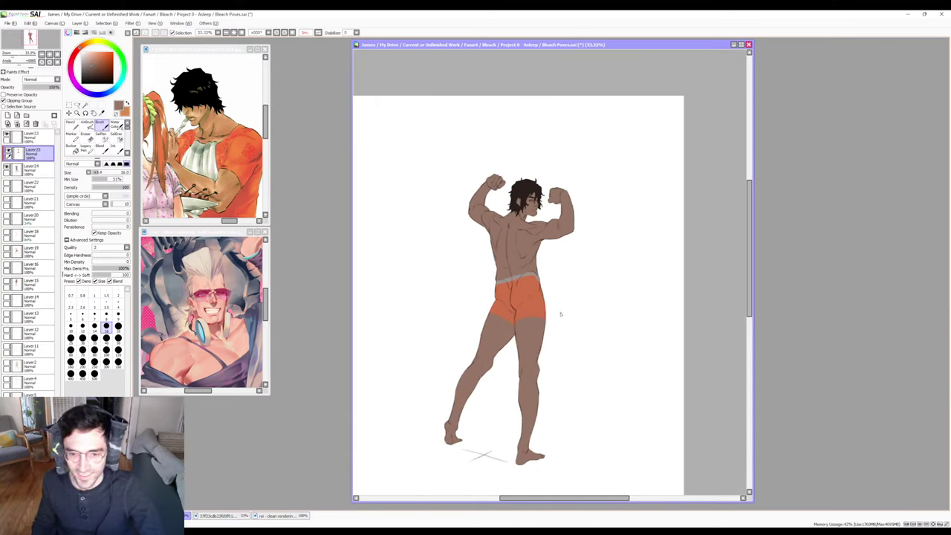
key(h)
key(bracketright)
key(bracketright)
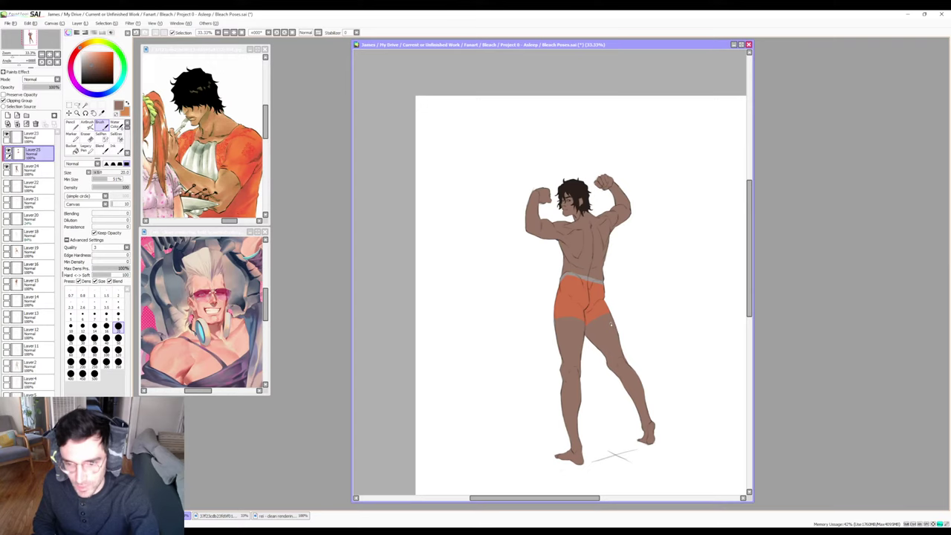
key(bracketright)
key(bracketright)
key(bracketright)
key(bracketright)
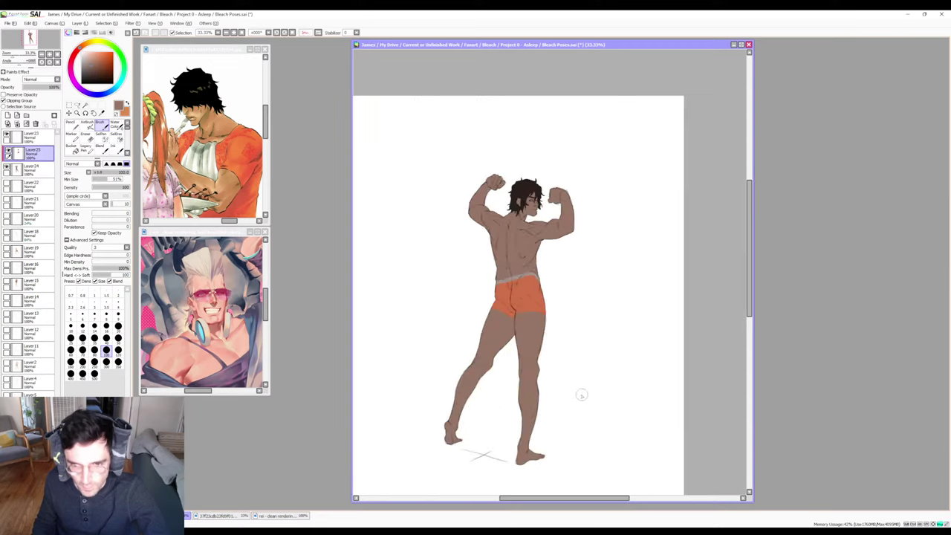
key(h)
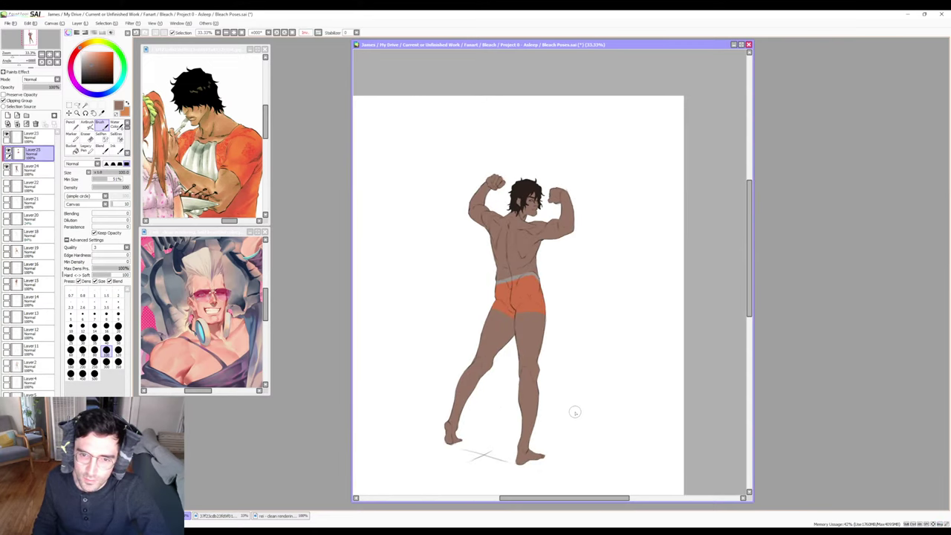
key(h)
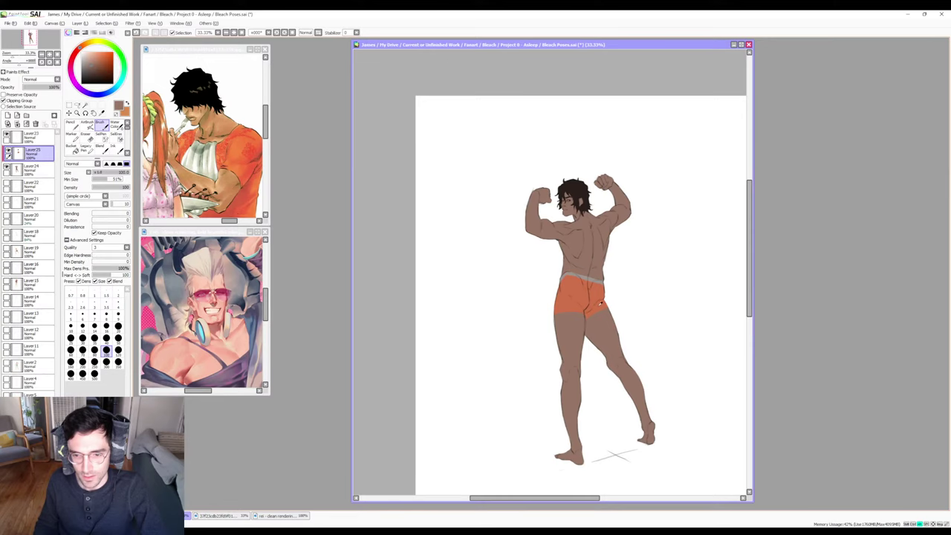
Refine the orange hem of the shorts with the Brush at size 16 and check the figure in a mirrored view.
key(bracketleft)
key(bracketleft)
key(bracketleft)
key(bracketleft)
key(bracketleft)
key(bracketleft)
key(bracketleft)
key(bracketleft)
key(bracketleft)
key(bracketleft)
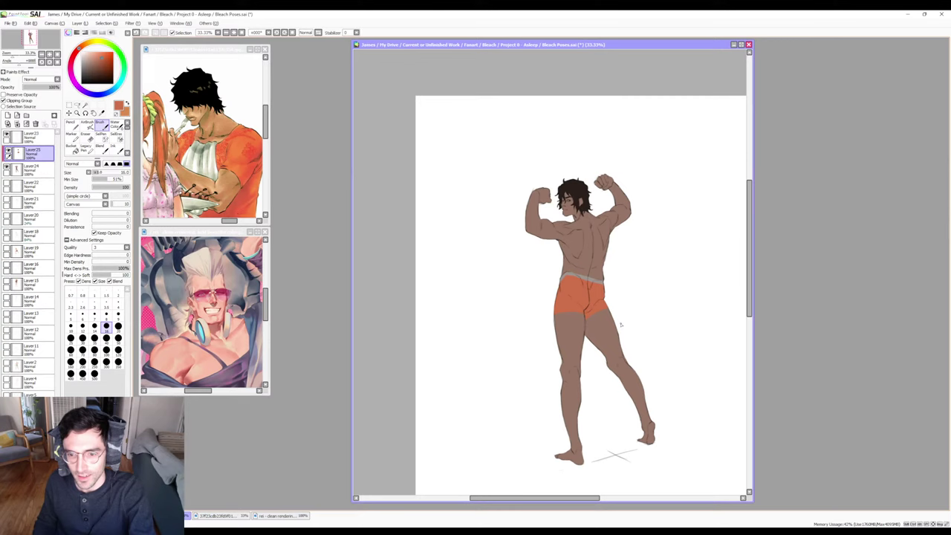
scroll(621, 324, up, 1)
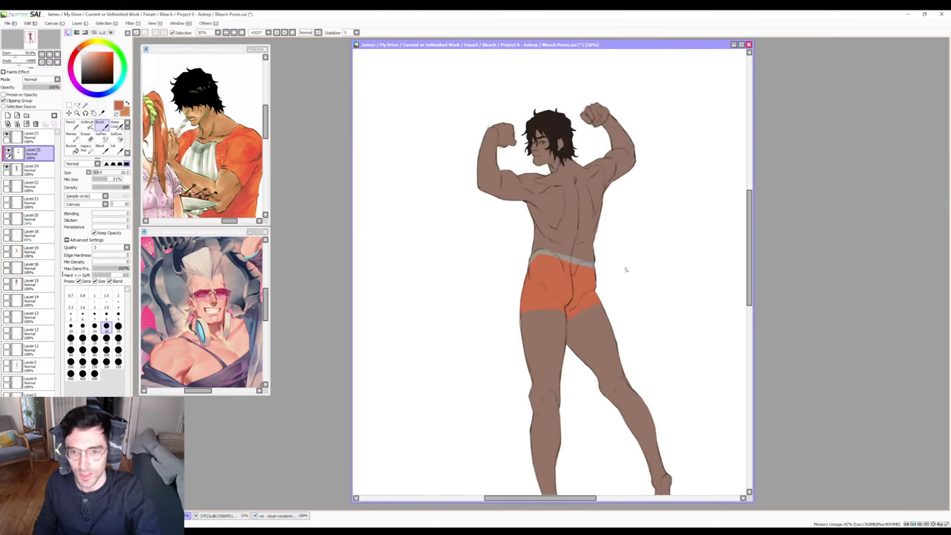
drag(622, 260, 616, 280)
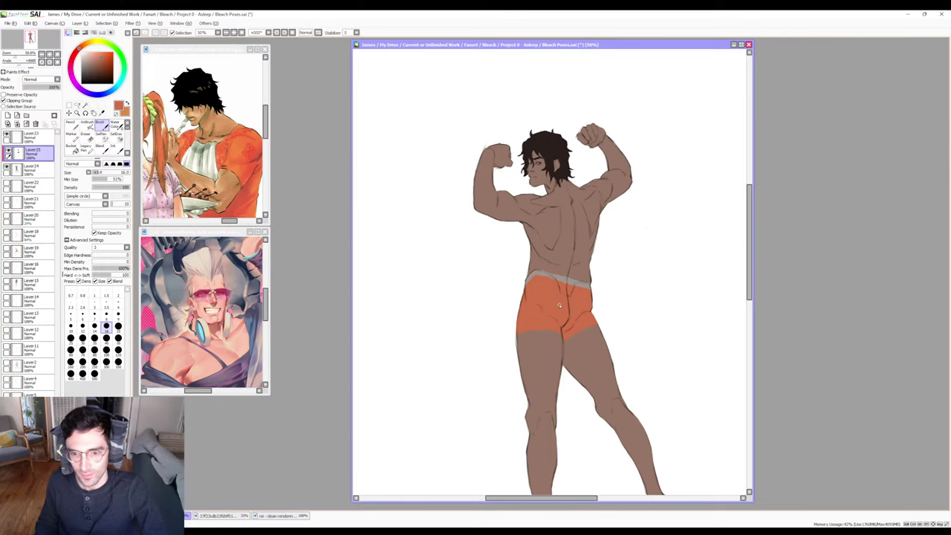
scroll(559, 306, down, 1)
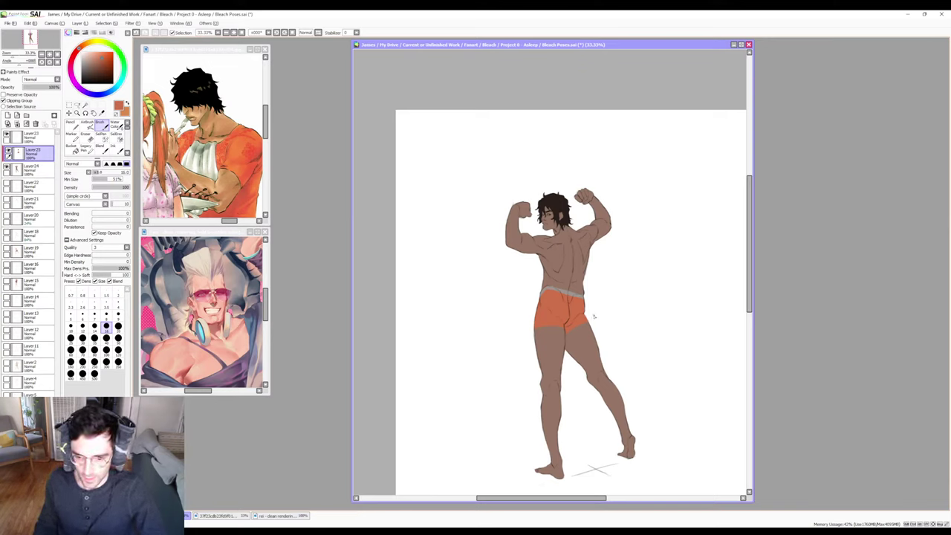
key(h)
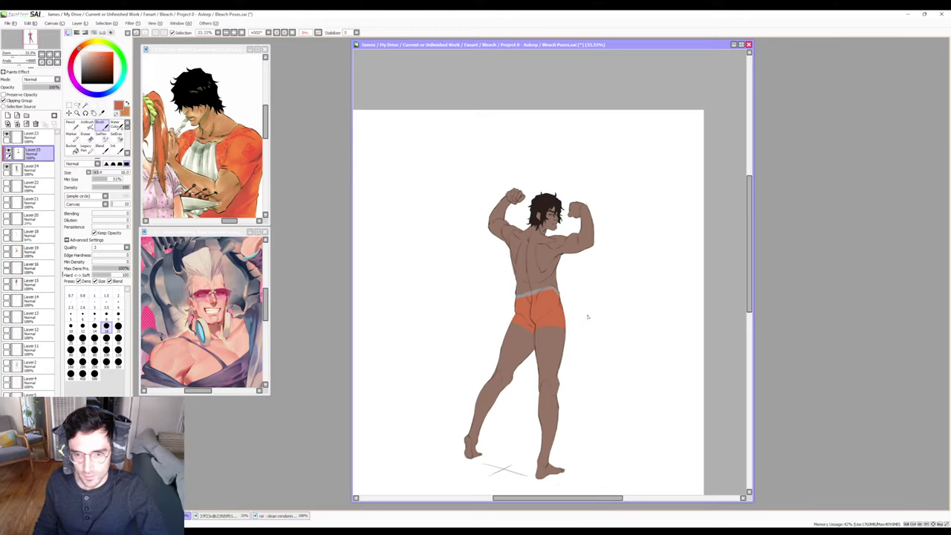
key(h)
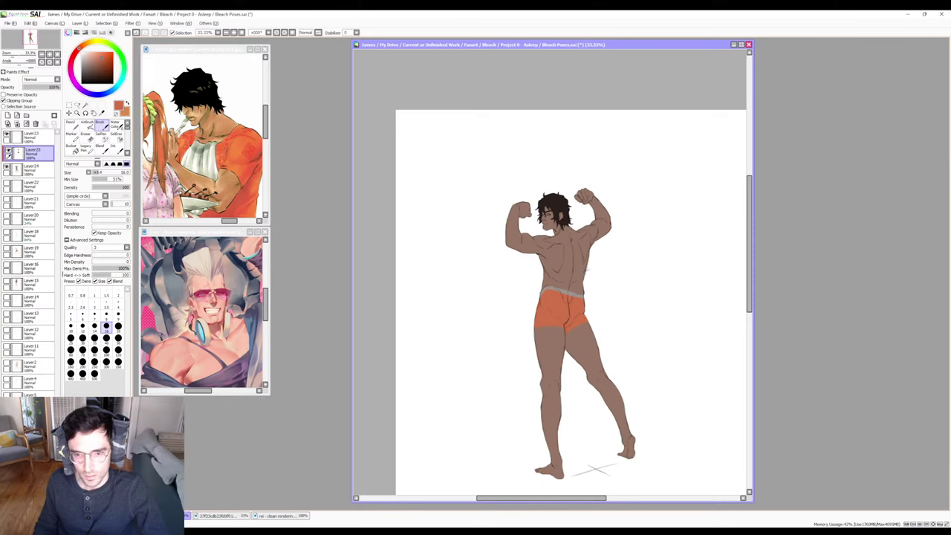
Try tinting the raised forearm with an ochre tone using the Blend tool at sizes 30 to 70.
key(bracketright)
key(bracketright)
key(bracketright)
key(bracketright)
key(bracketright)
key(bracketright)
key(bracketright)
key(bracketright)
key(bracketright)
key(bracketright)
key(bracketright)
key(bracketright)
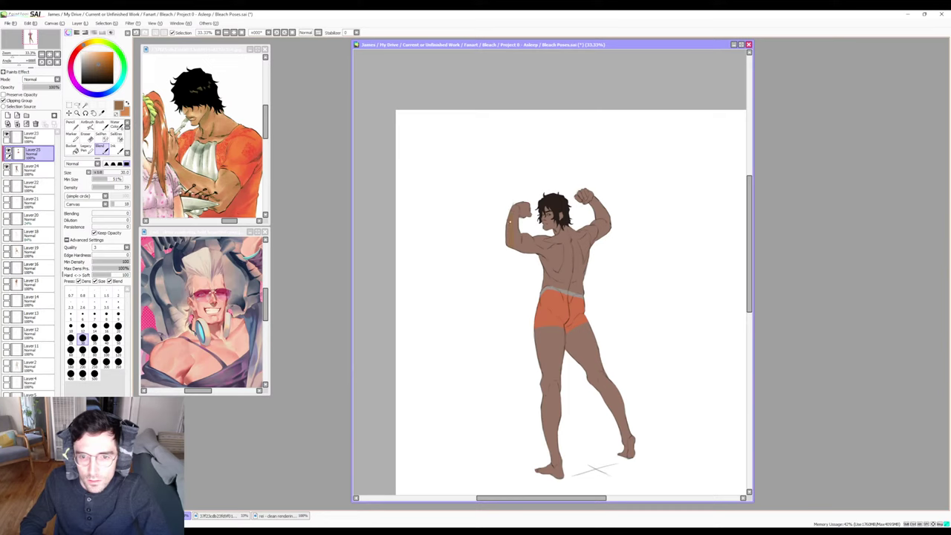
key(bracketright)
key(bracketright)
key(bracketright)
key(bracketright)
key(bracketright)
key(bracketright)
key(bracketright)
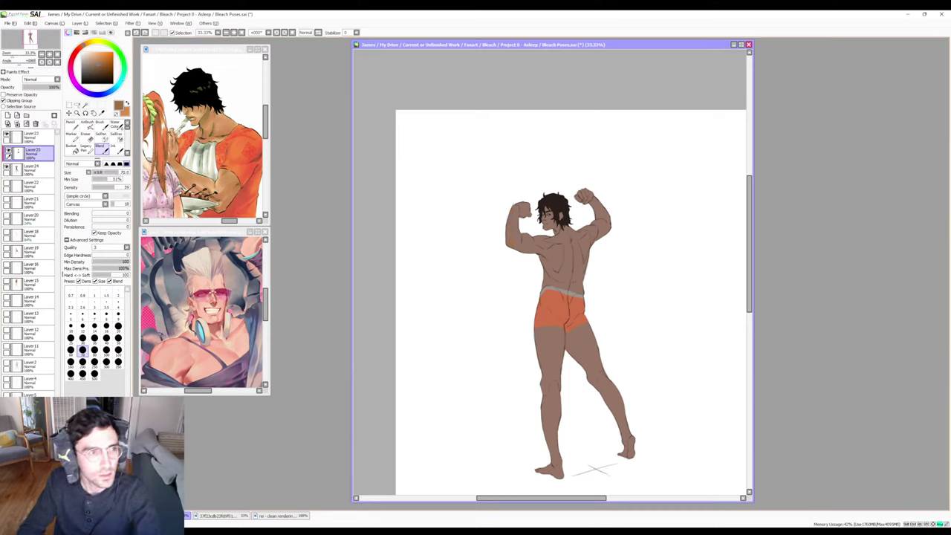
Try washing a lighter ochre-brown over the whole figure with the Blend tool at size 300, and undo it.
key(bracketright)
key(bracketright)
key(bracketright)
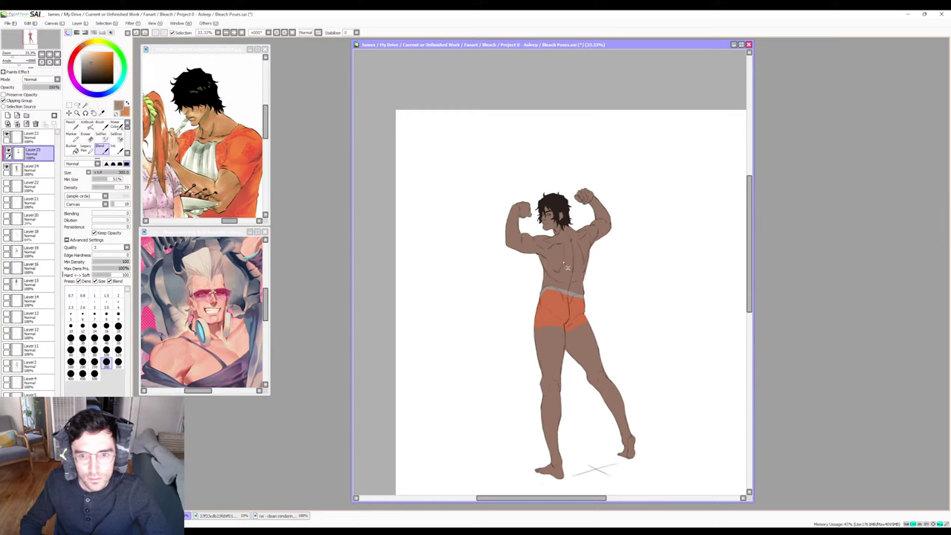
mouse_move(520, 225)
mouse_down()
mouse_move(527, 251)
mouse_move(561, 257)
mouse_move(600, 244)
mouse_move(607, 226)
mouse_move(595, 255)
mouse_move(537, 266)
mouse_move(592, 277)
mouse_move(537, 268)
mouse_up()
mouse_move(526, 379)
mouse_down()
mouse_move(550, 340)
mouse_move(548, 454)
mouse_move(624, 434)
mouse_move(600, 364)
mouse_move(573, 349)
mouse_move(587, 338)
mouse_move(526, 364)
mouse_move(543, 217)
mouse_up()
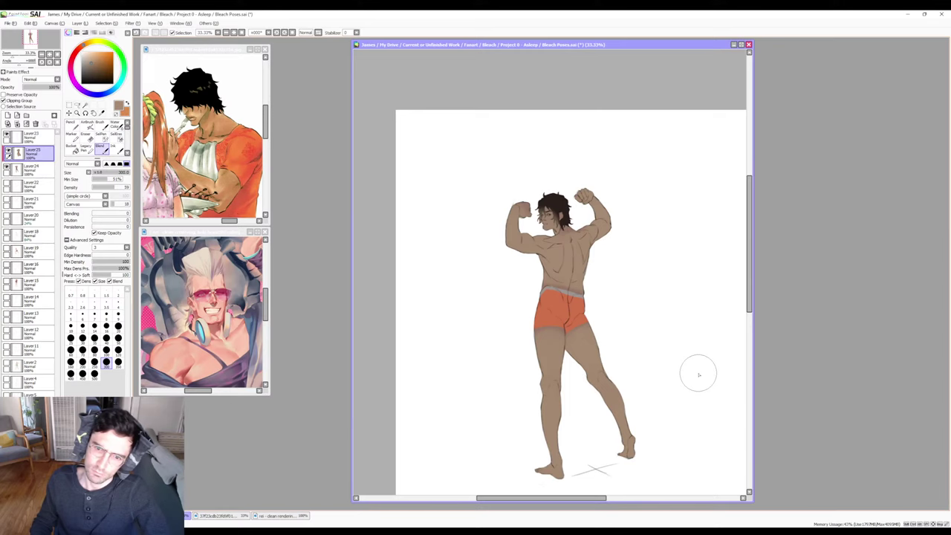
key(ctrl+z)
key(ctrl+z)
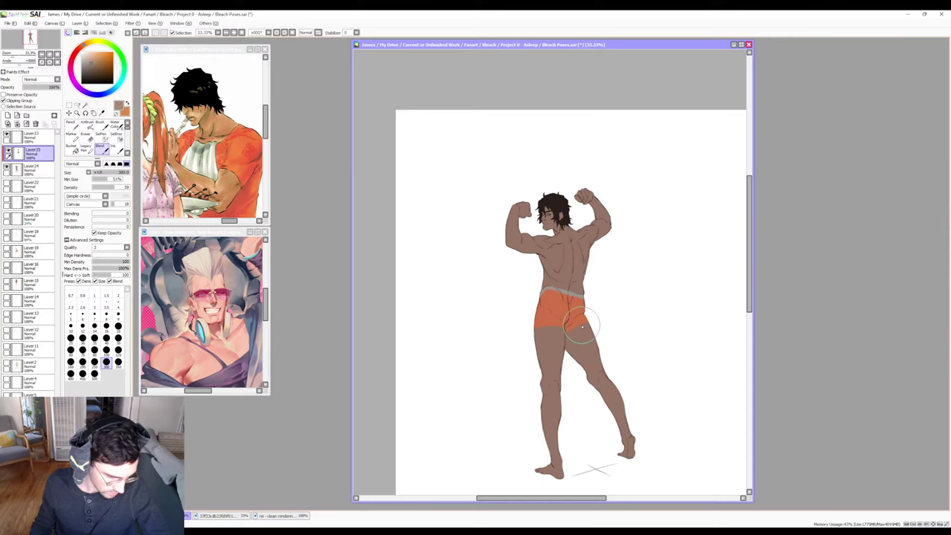
Touch up the grey waistband of the shorts with the Brush, reducing its size to 20.
key(b)
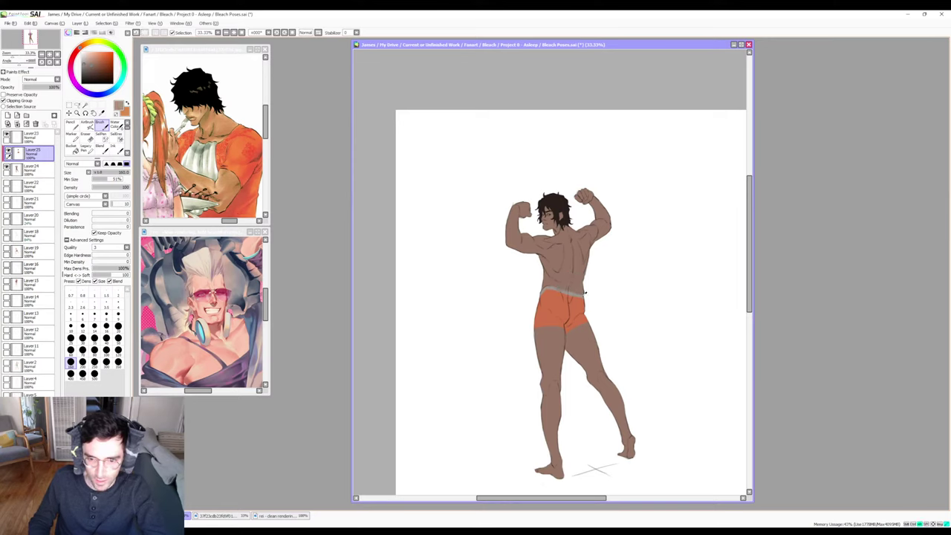
key(bracketleft)
key(bracketleft)
key(bracketleft)
key(bracketleft)
key(bracketleft)
key(bracketleft)
key(bracketleft)
key(bracketleft)
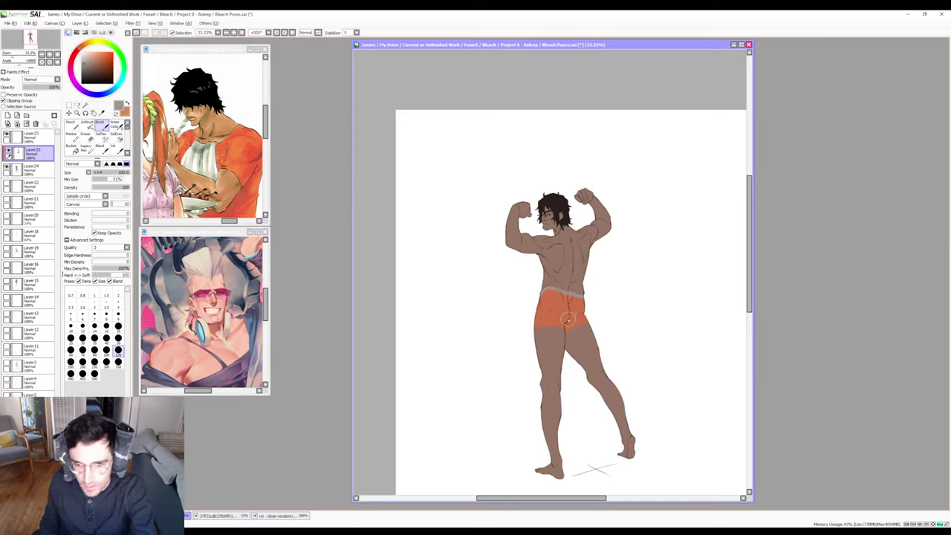
key(bracketleft)
key(bracketleft)
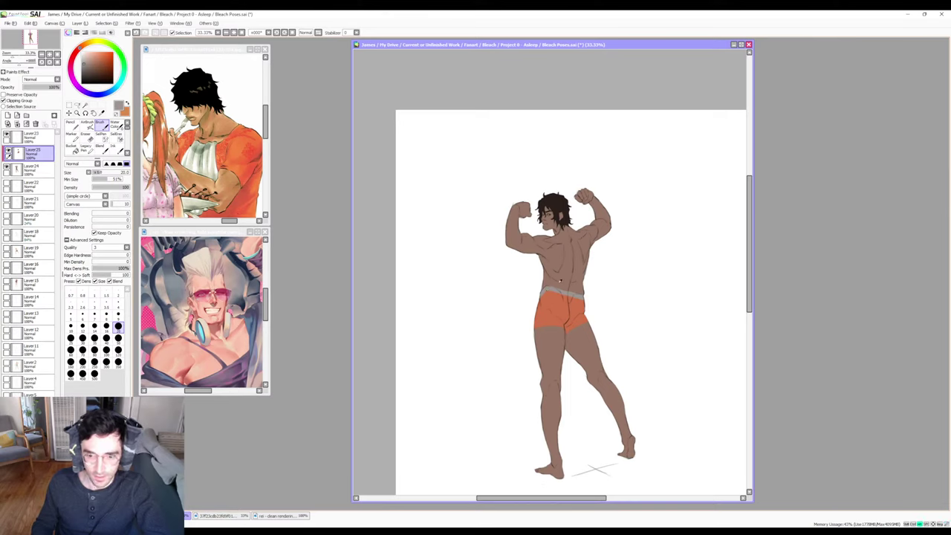
Tidy the edges of the waistband and shorts with sampled skin brown, grey and orange, using the Brush at size 20.
alt+click(551, 287)
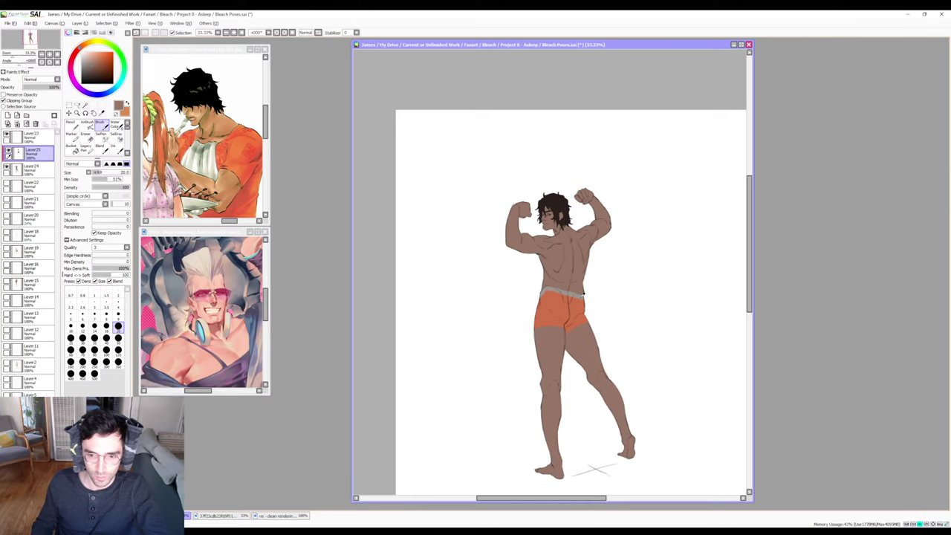
alt+click(583, 294)
alt+click(554, 310)
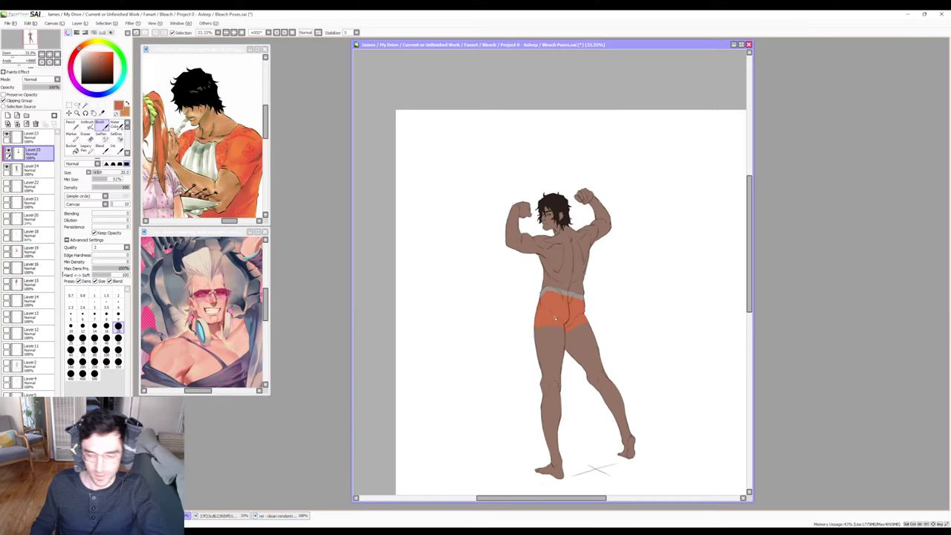
scroll(579, 278, right, 2)
scroll(579, 277, left, 2)
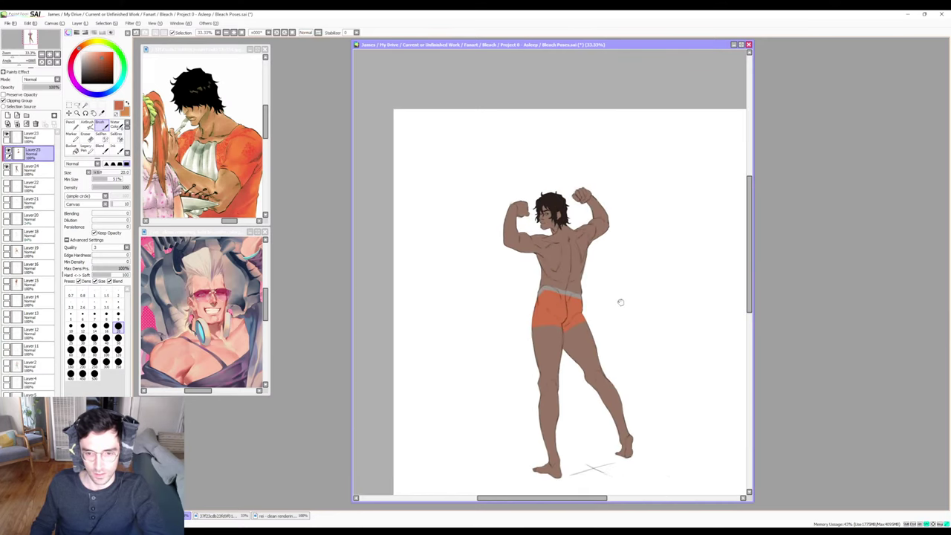
Paint the sole of the raised foot in a lighter brown, sampling its tones with the Brush at size 20.
scroll(616, 301, right, 2)
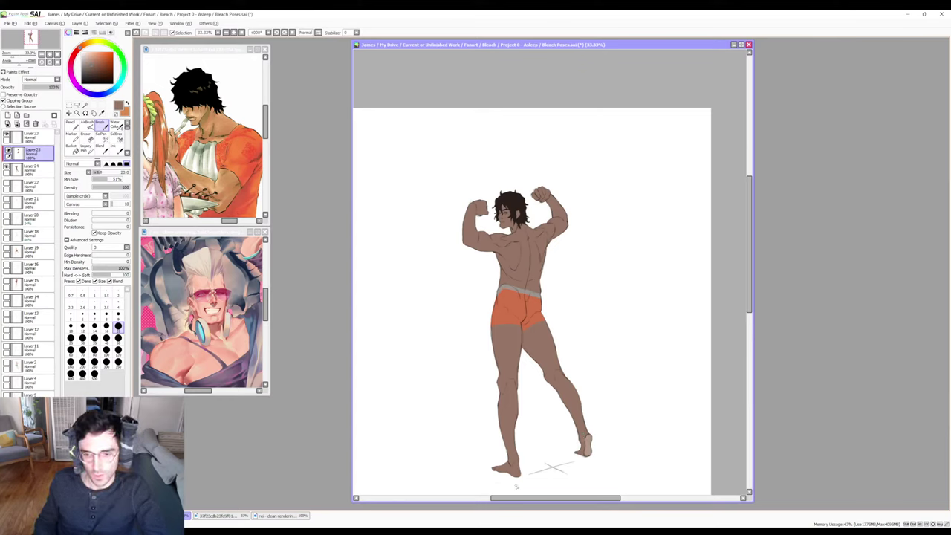
alt+click(585, 438)
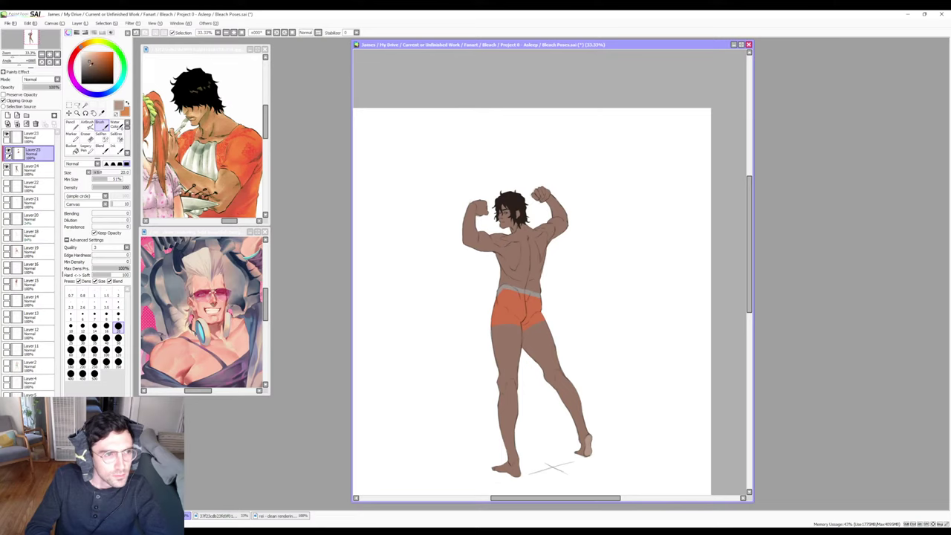
alt+click(585, 441)
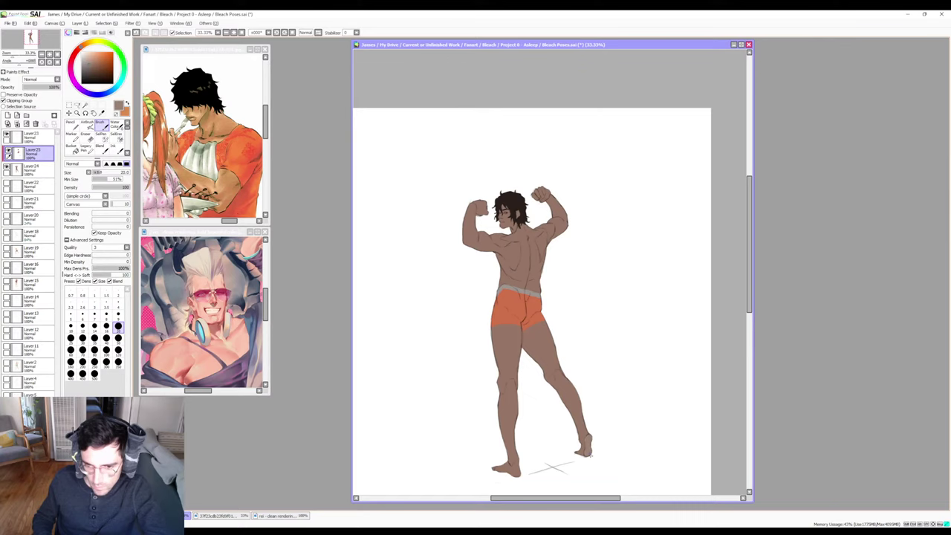
alt+click(592, 440)
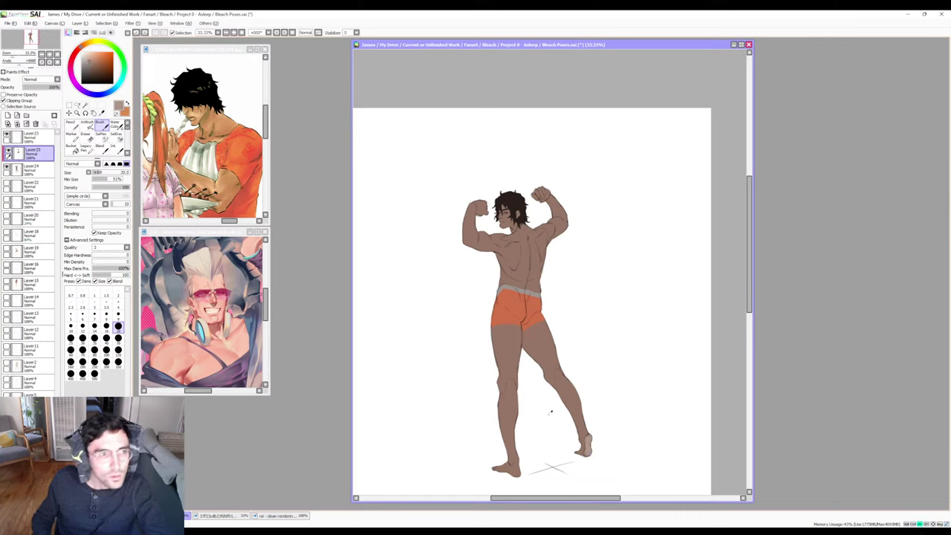
alt+click(588, 443)
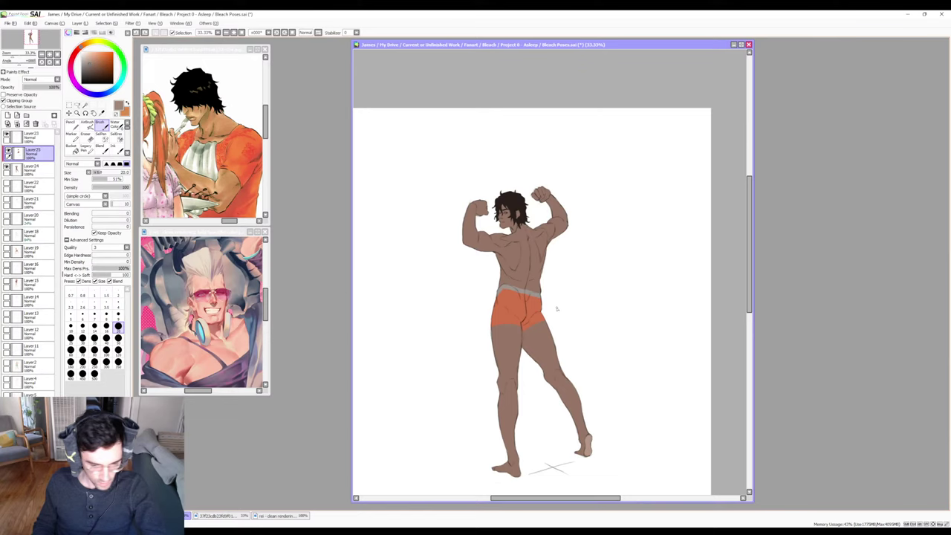
mouse_move(538, 343)
mouse_down()
mouse_move(548, 341)
mouse_move(553, 315)
mouse_up()
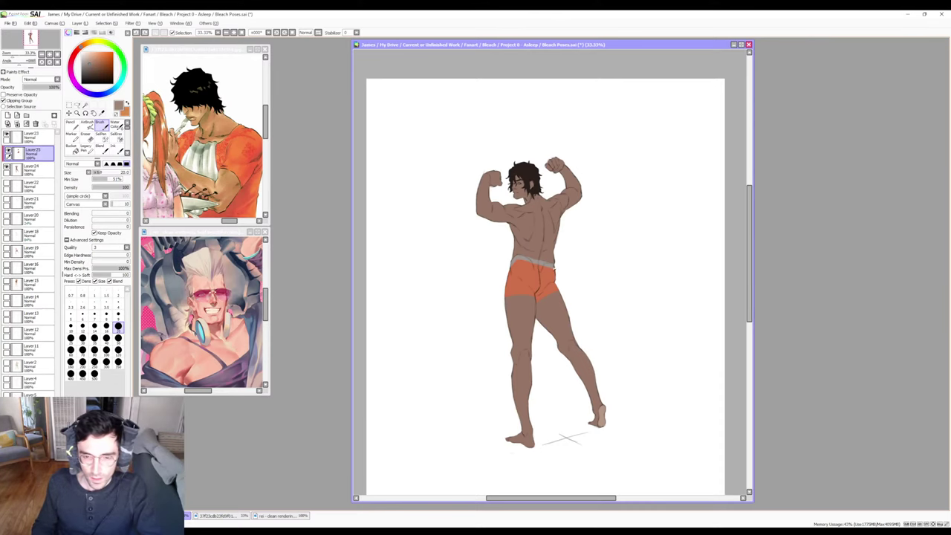
scroll(547, 265, up, 2)
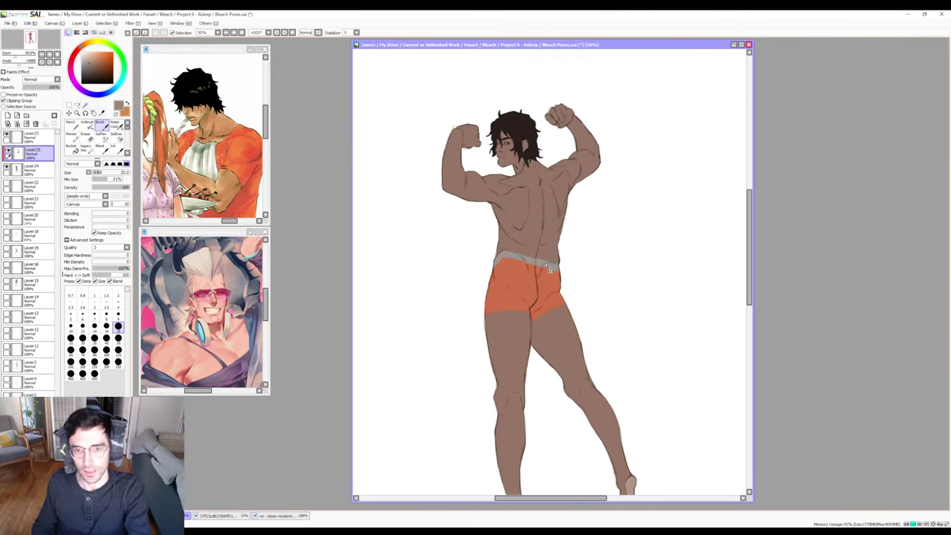
scroll(550, 271, down, 2)
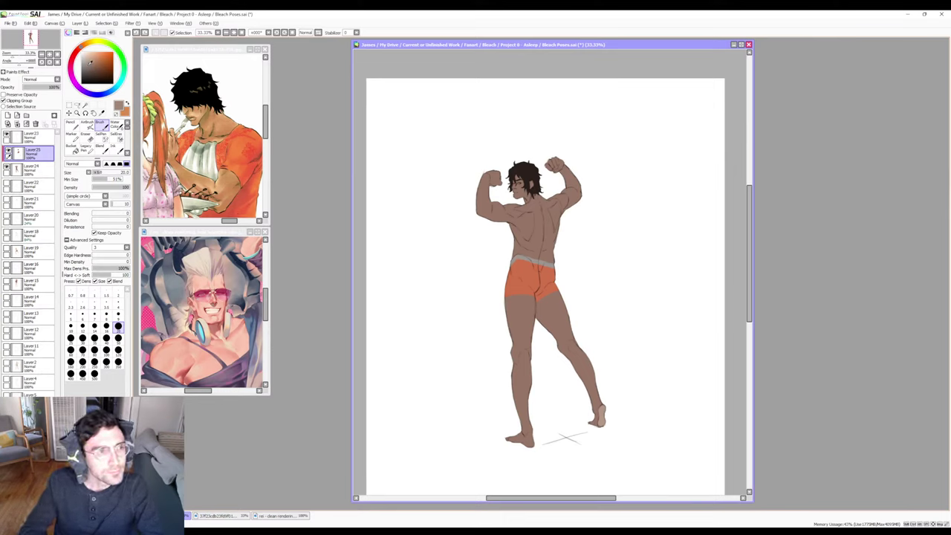
Pick a darker shadow brown, test it along the bent forearm beside the face, and undo the stroke.
drag(91, 63, 96, 64)
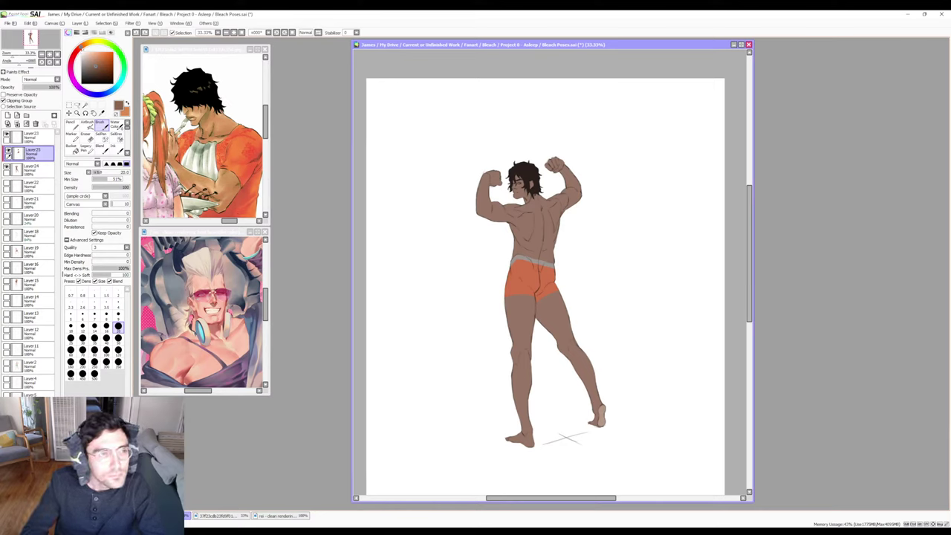
click(96, 68)
drag(482, 193, 480, 217)
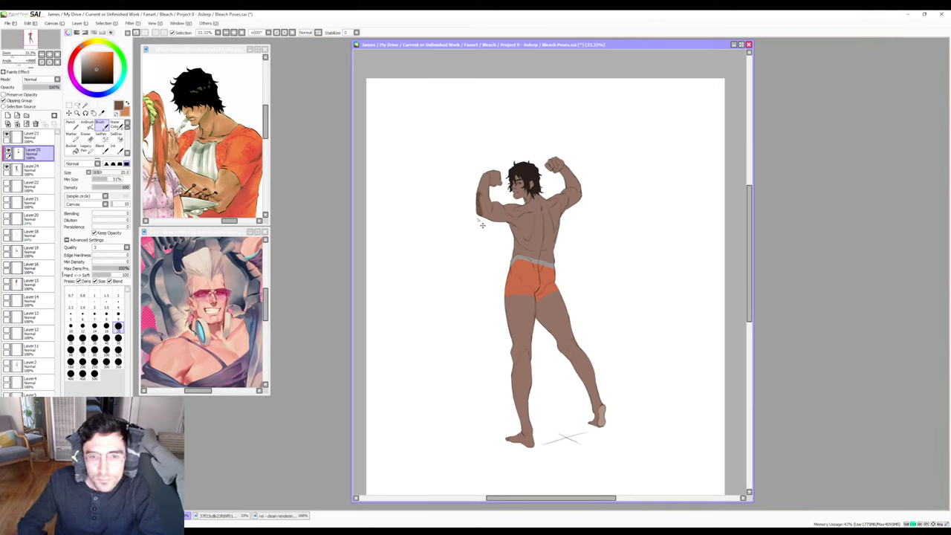
key(ctrl+z)
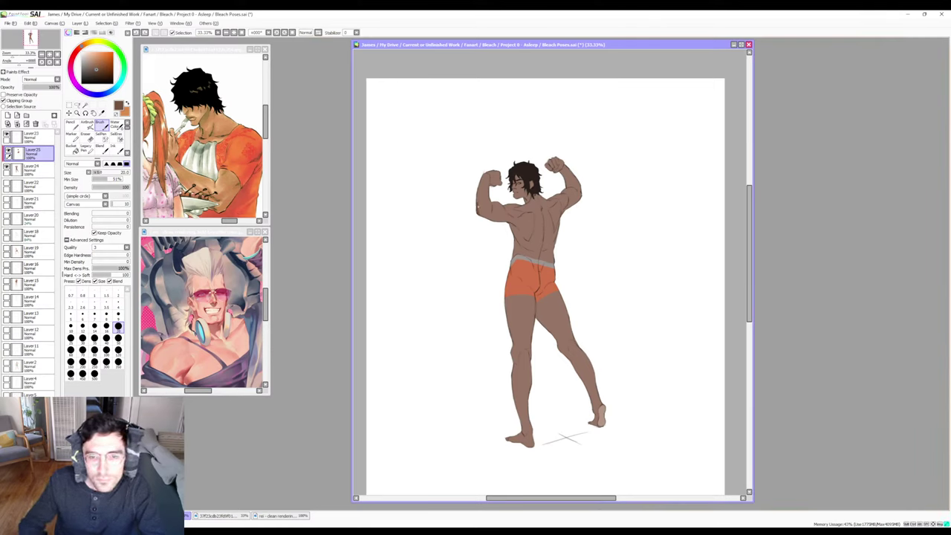
key(ctrl+y)
key(ctrl+z)
Shade the arms, shoulders and side of the back in the darker brown with the Brush at sizes 16 to 35.
key(])
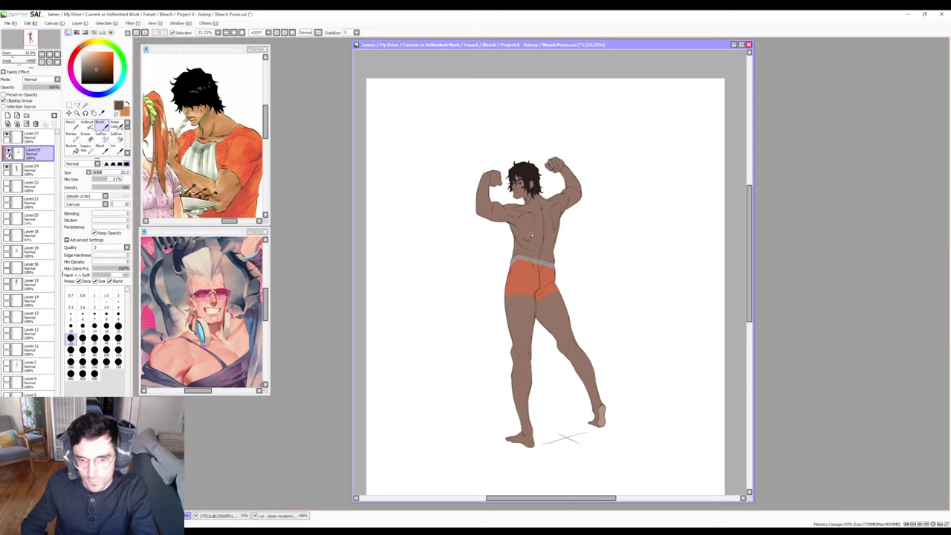
key(])
key(])
key(])
key([)
key([)
key([)
key([)
key([)
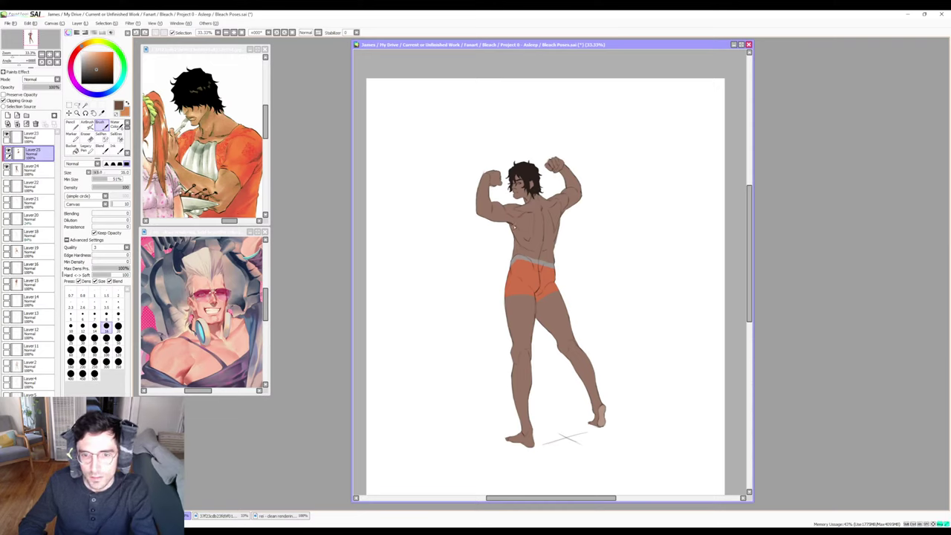
key(])
key(])
key(])
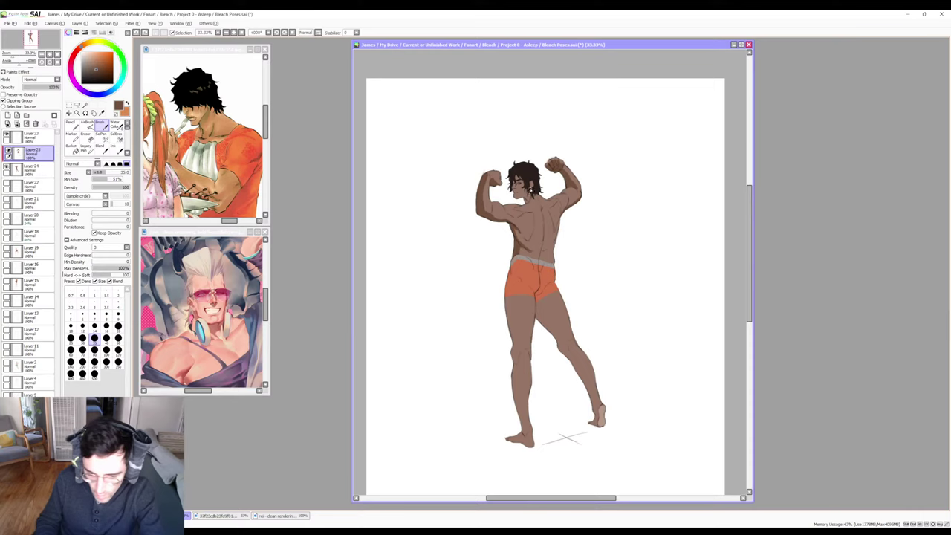
Refine the arm shadows and shade the face with sampled skin and shadow browns, using the Brush at size 14.
key(bracketleft)
key(bracketleft)
key(bracketleft)
key(bracketleft)
key(bracketleft)
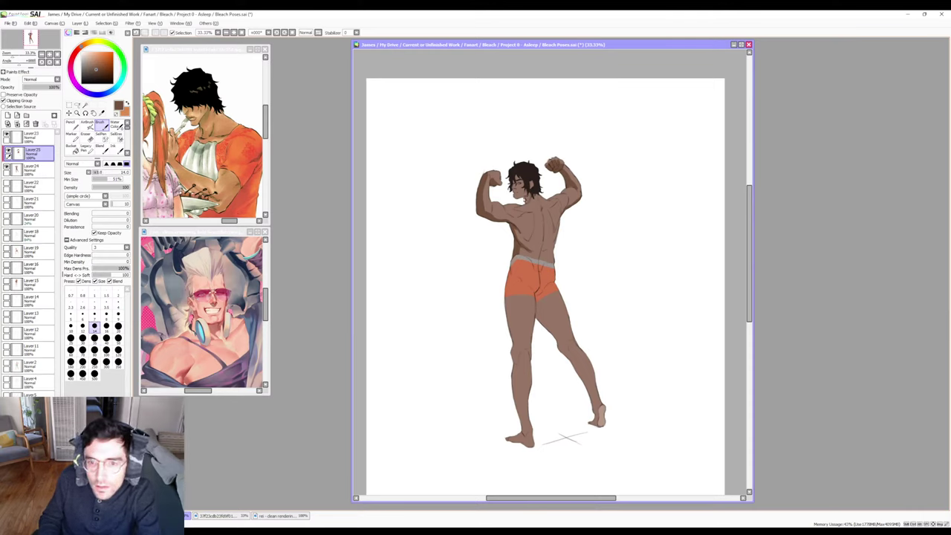
key(ctrl+d)
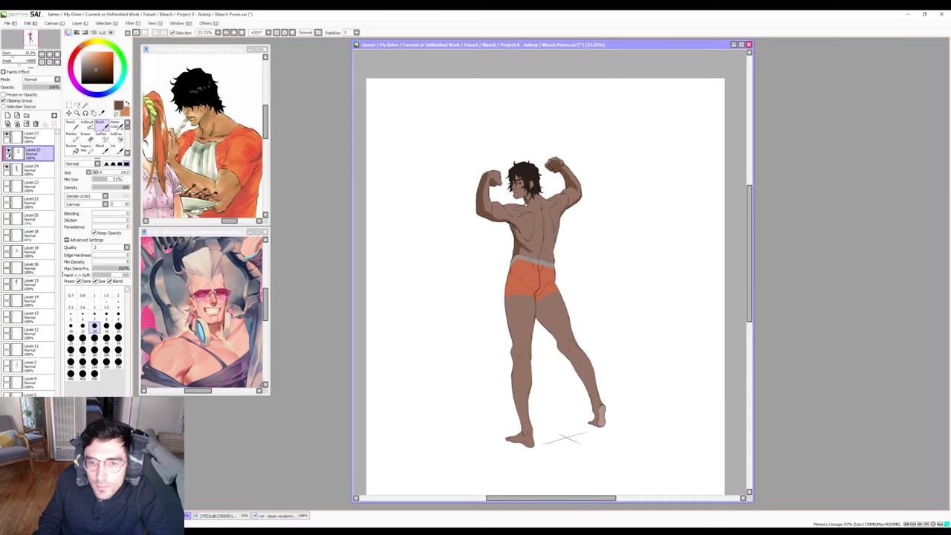
key(x)
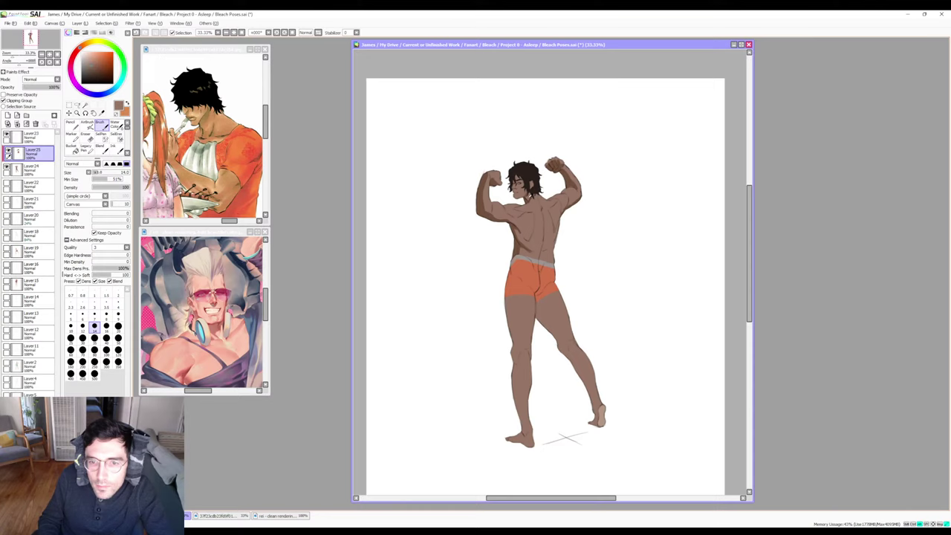
alt+click(567, 183)
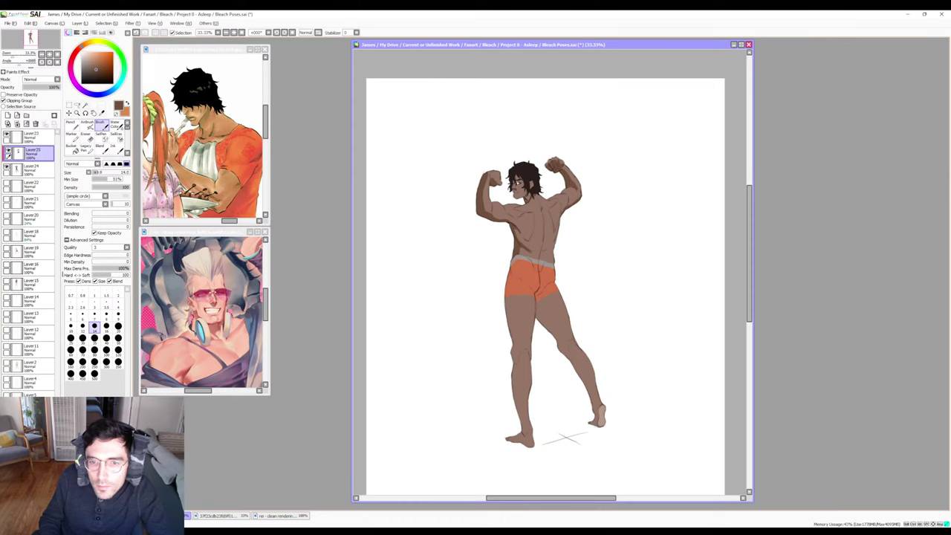
drag(516, 181, 517, 197)
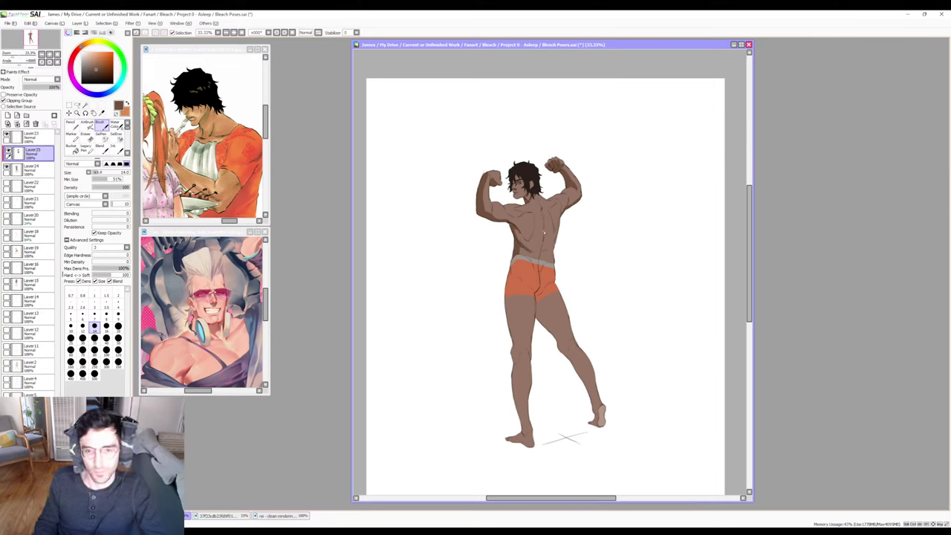
Shade the outer edge of the standing leg from thigh to foot in dark brown with the Brush at size 60.
key(bracketright)
key(bracketright)
key(bracketright)
key(bracketright)
key(bracketright)
key(bracketright)
key(bracketright)
key(bracketright)
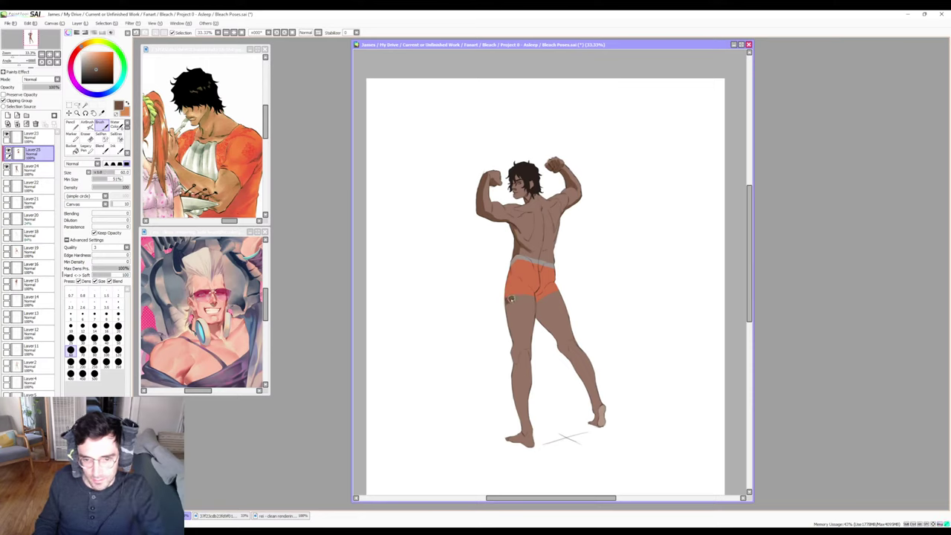
mouse_move(507, 298)
mouse_down()
mouse_move(511, 355)
mouse_move(519, 361)
mouse_move(525, 347)
mouse_move(534, 359)
mouse_move(520, 352)
mouse_move(511, 387)
mouse_move(512, 370)
mouse_move(524, 445)
mouse_up()
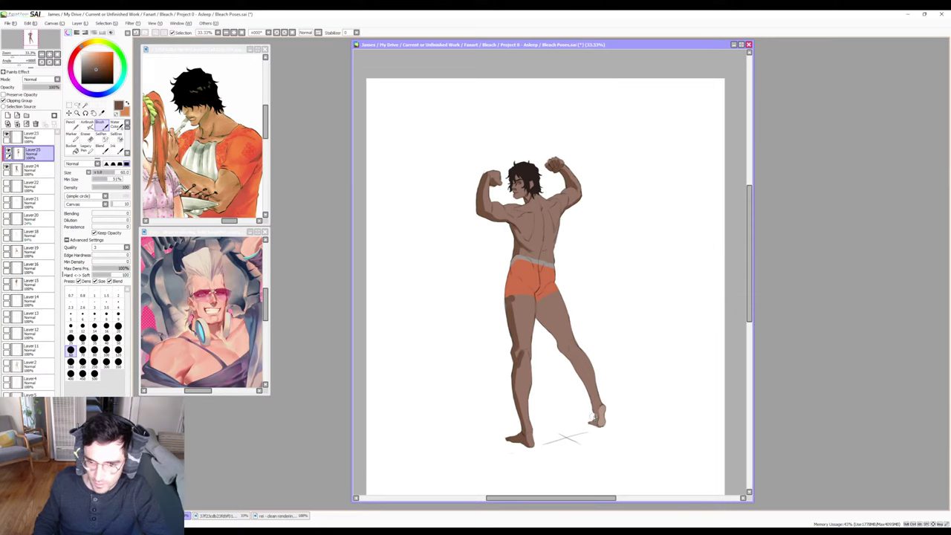
mouse_move(592, 409)
mouse_down()
mouse_move(594, 427)
mouse_move(592, 409)
mouse_up()
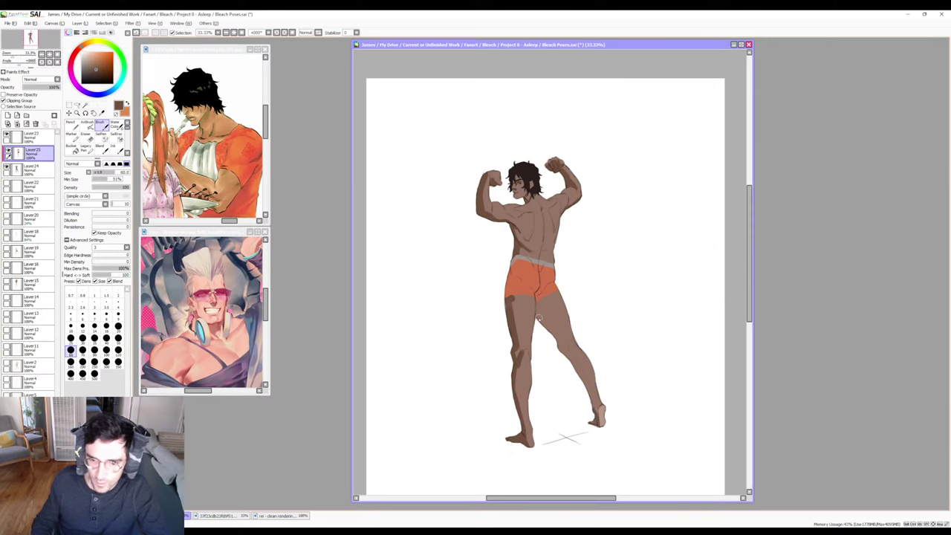
drag(510, 299, 515, 326)
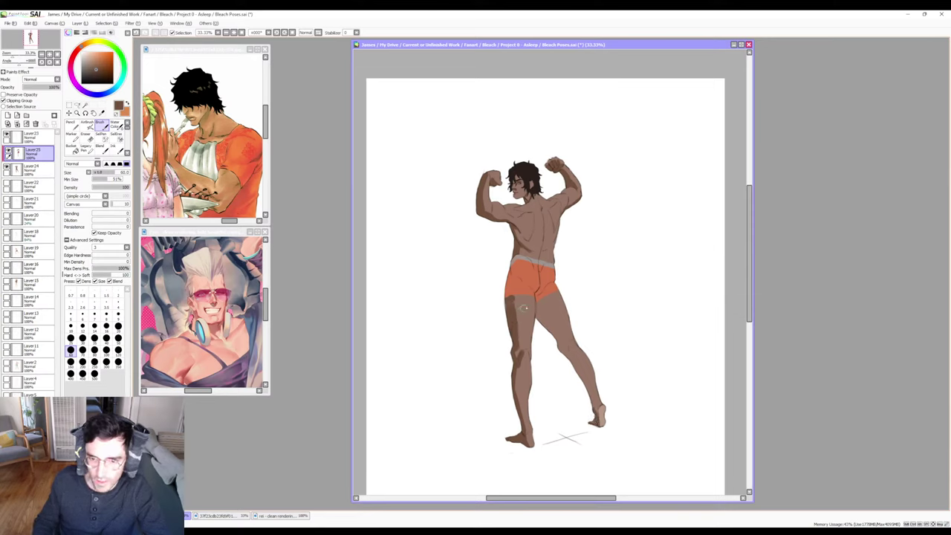
Paint a shadow along the lower spine above the waistband, reducing the Brush to sizes 25 and 16.
key(bracketleft)
key(bracketleft)
key(bracketleft)
key(bracketleft)
key(bracketleft)
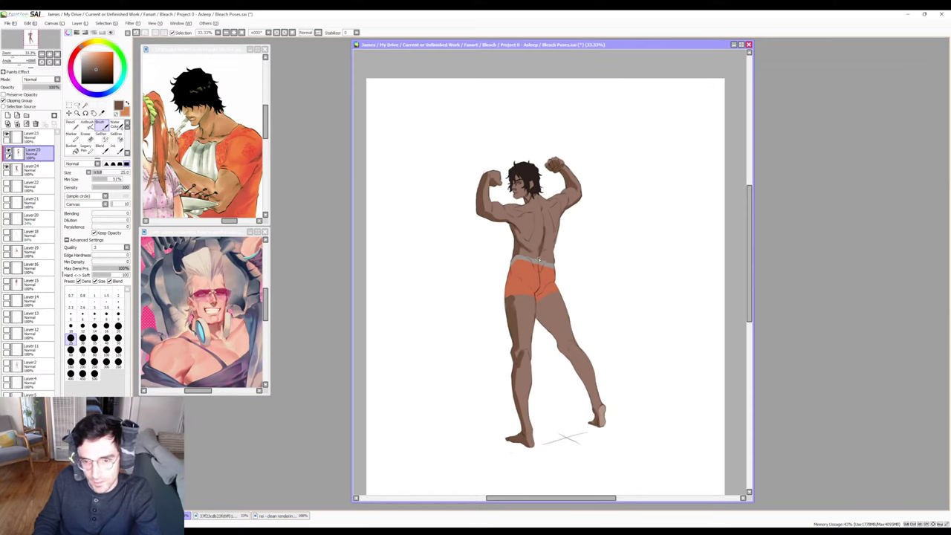
key(bracketleft)
key(bracketleft)
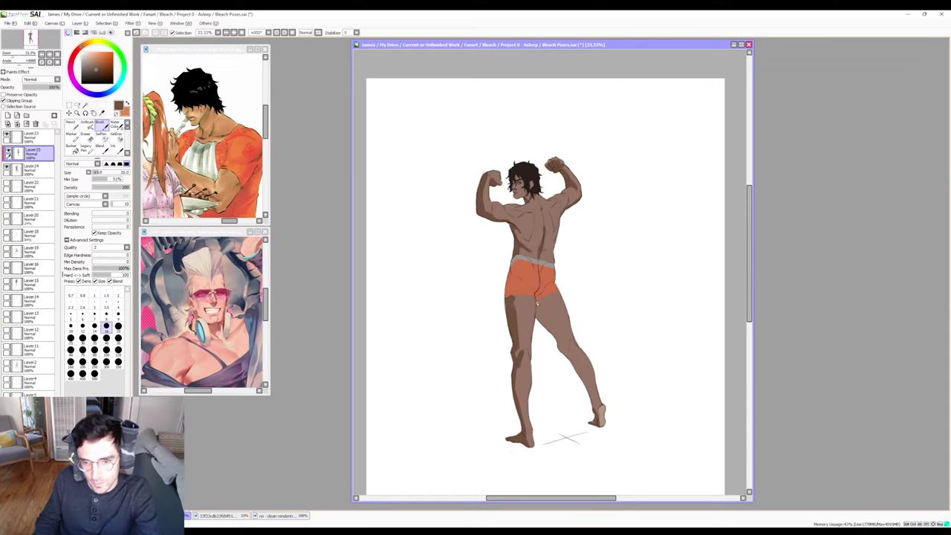
Shade the inner thigh and calf of the extended rear leg with the Brush at sizes 25 to 40.
key(bracketright)
key(bracketright)
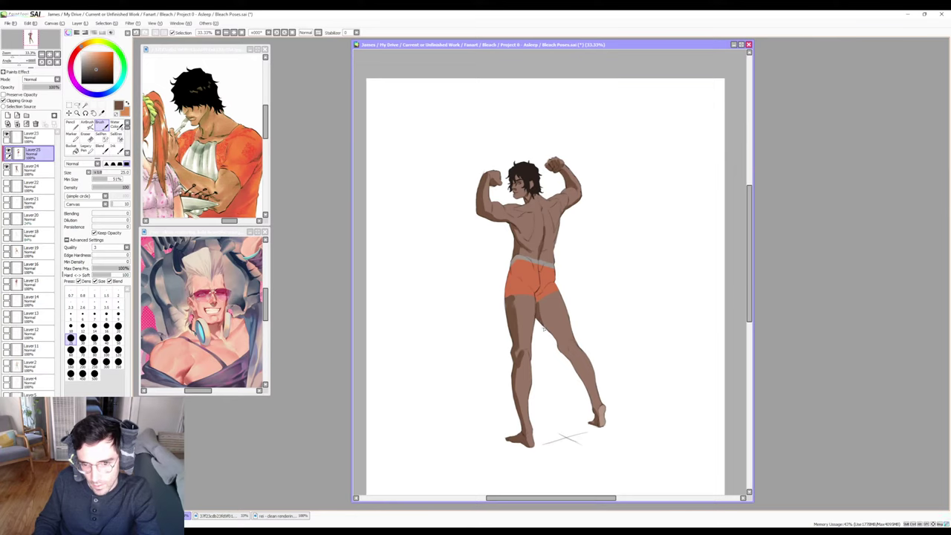
key(bracketright)
key(bracketright)
key(bracketright)
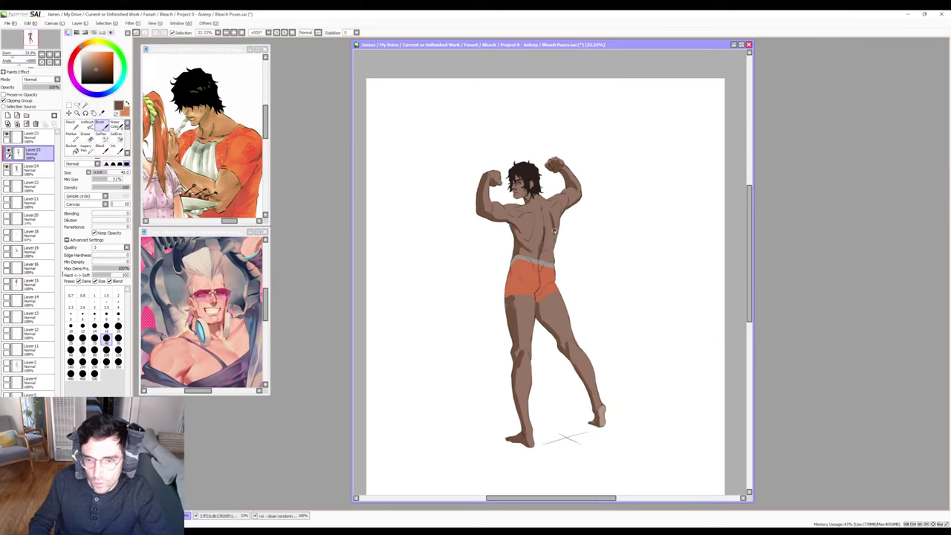
Add shadows along the far side of the back and waist with the Brush at sizes 20 and 30.
key(bracketleft)
key(bracketleft)
key(bracketleft)
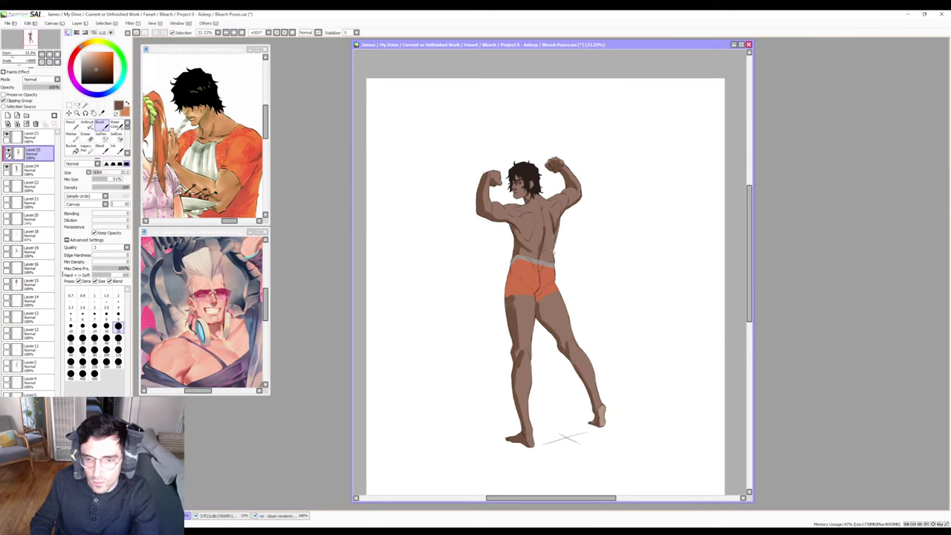
key(bracketright)
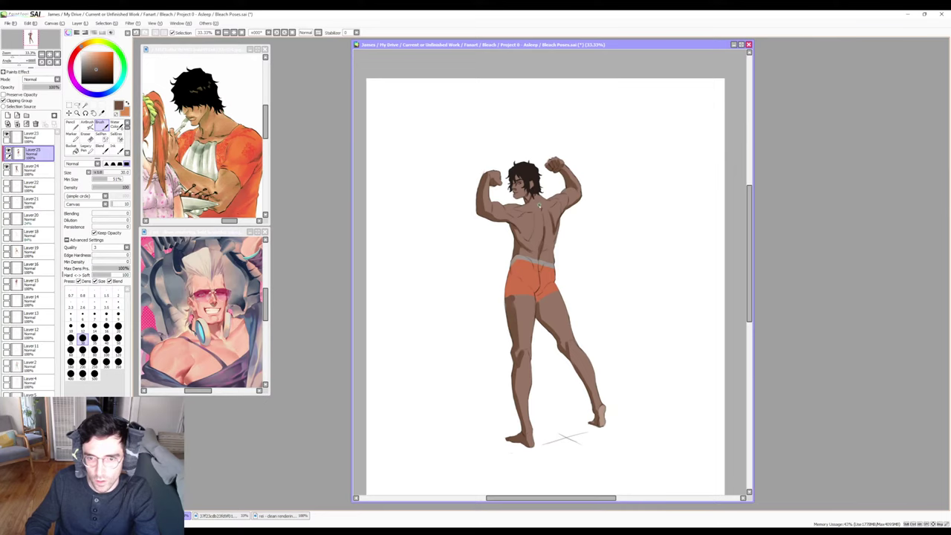
Refine the spine and lower back shadows with sampled skin and shadow browns, using the Brush at size 16.
key(bracketleft)
key(bracketleft)
key(bracketleft)
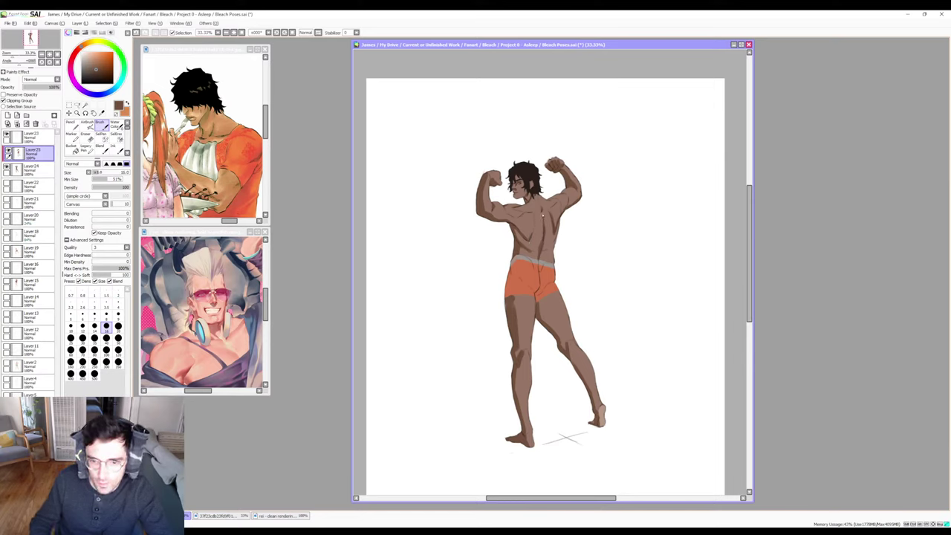
alt+click(543, 234)
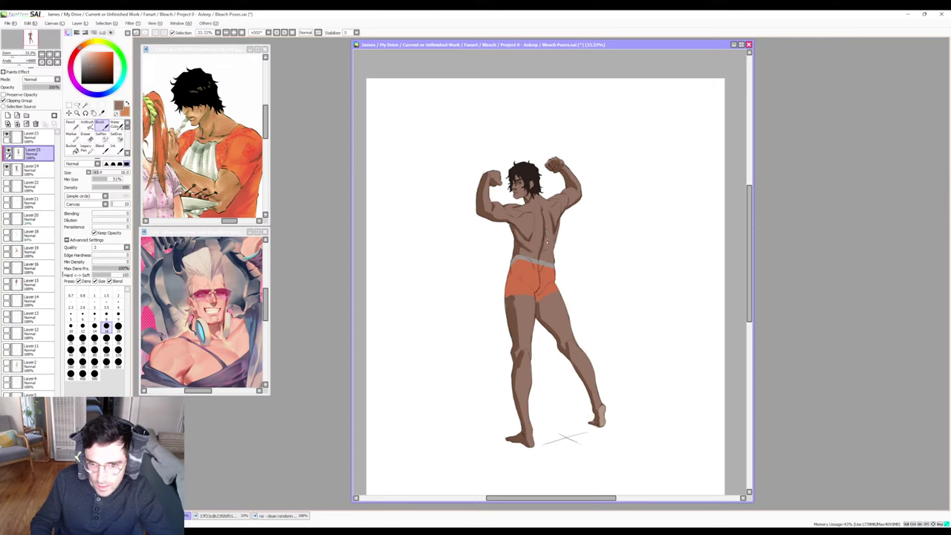
alt+click(519, 246)
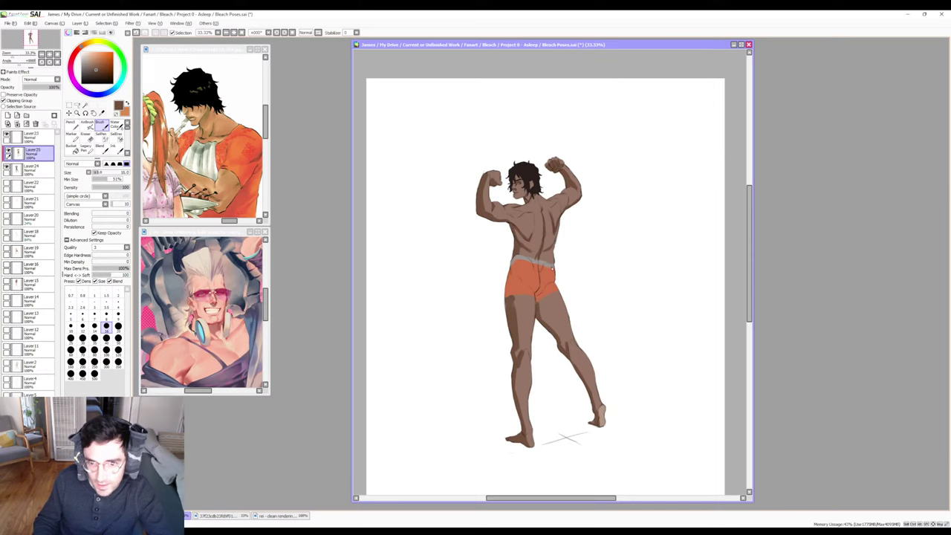
Paint darker orange shadows along the outer edge and folds of the shorts with sampled colours, checking the figure in mirrored view.
alt+click(529, 283)
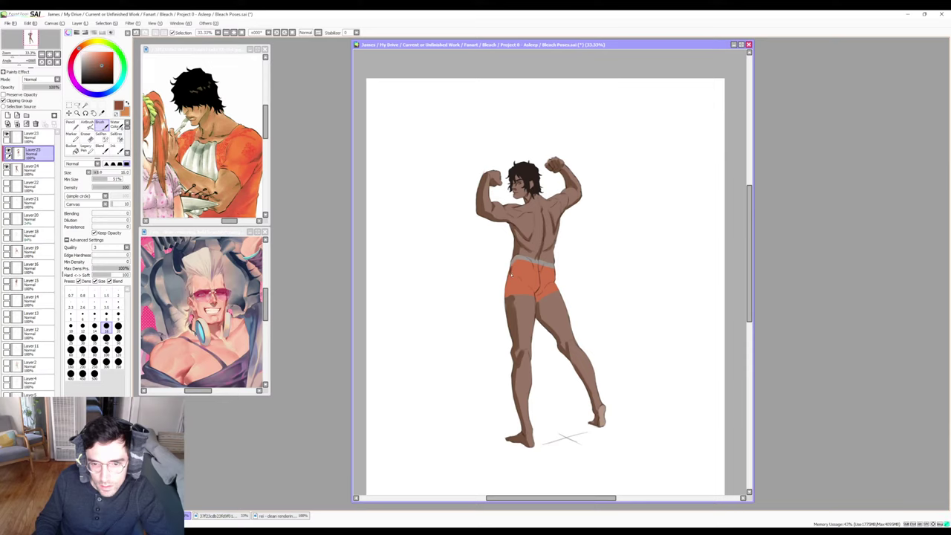
drag(507, 280, 505, 297)
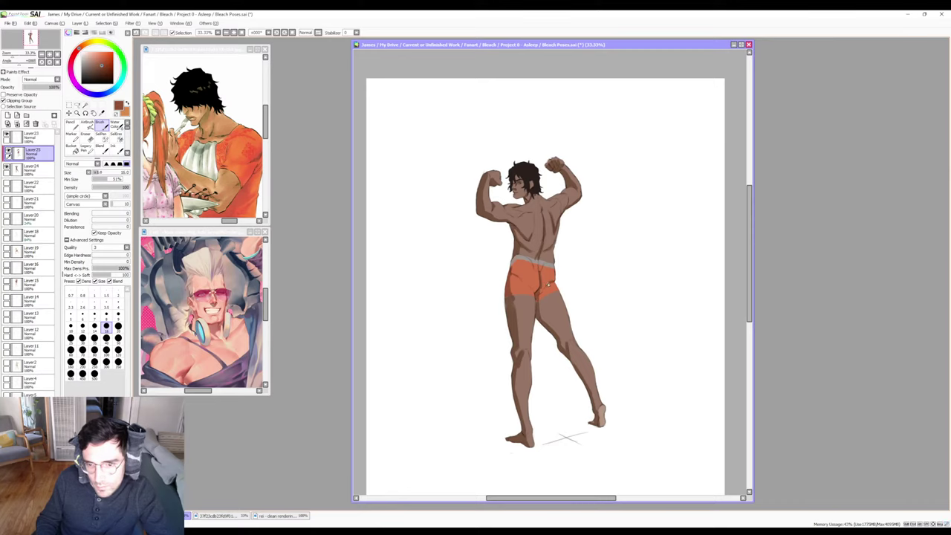
alt+click(545, 284)
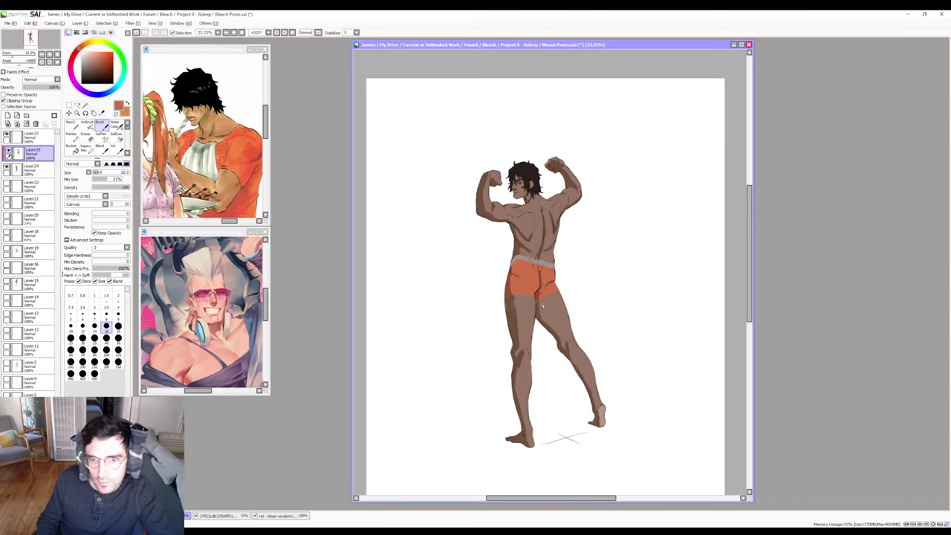
key(h)
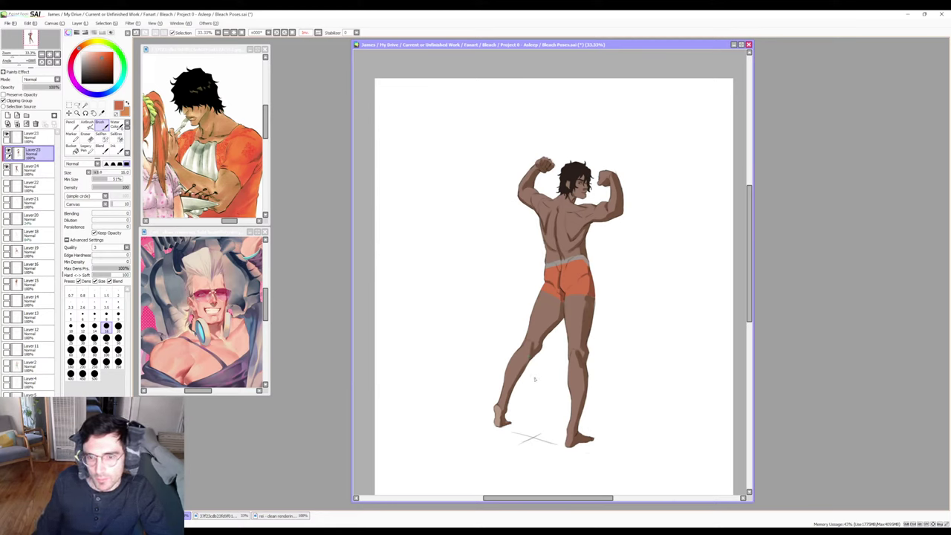
key(h)
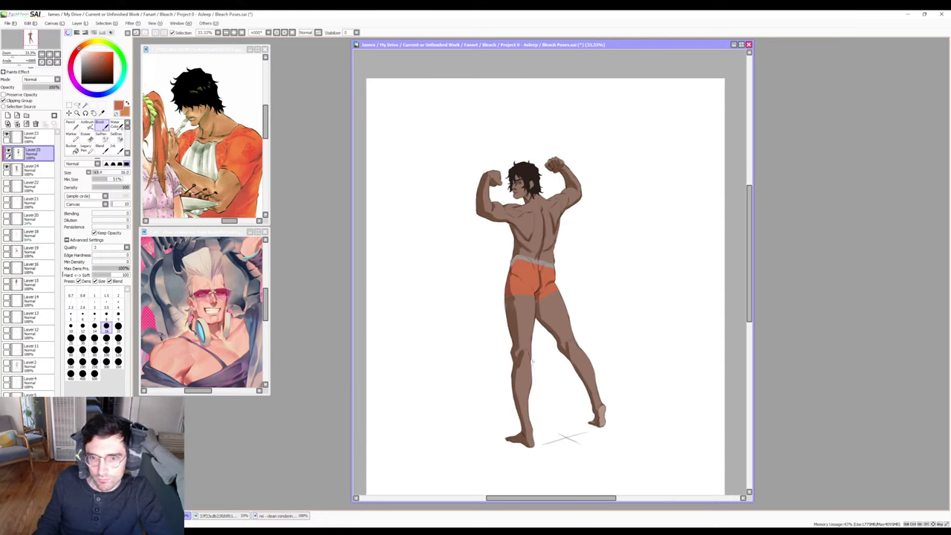
Touch up the arm and upper back shadows with sampled skin and shadow browns, using the Brush at size 16.
alt+click(489, 208)
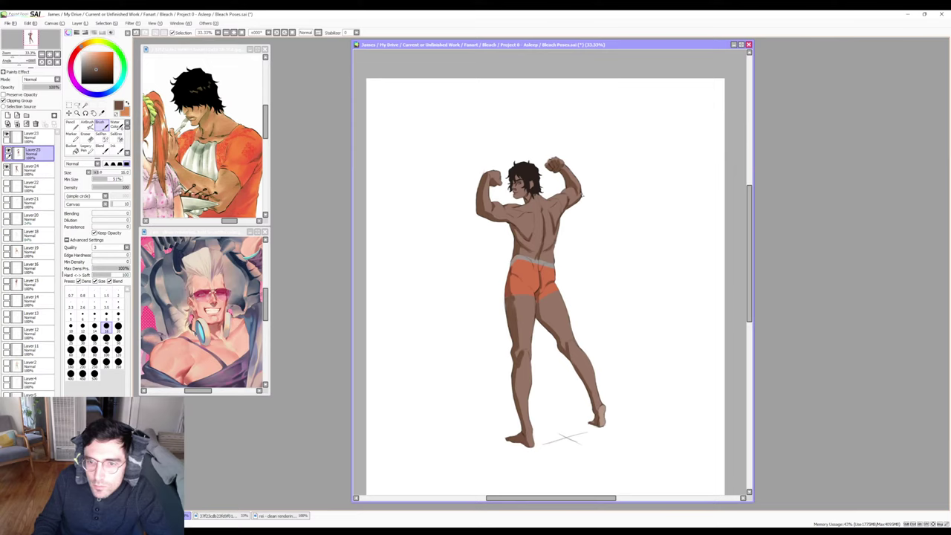
alt+click(582, 194)
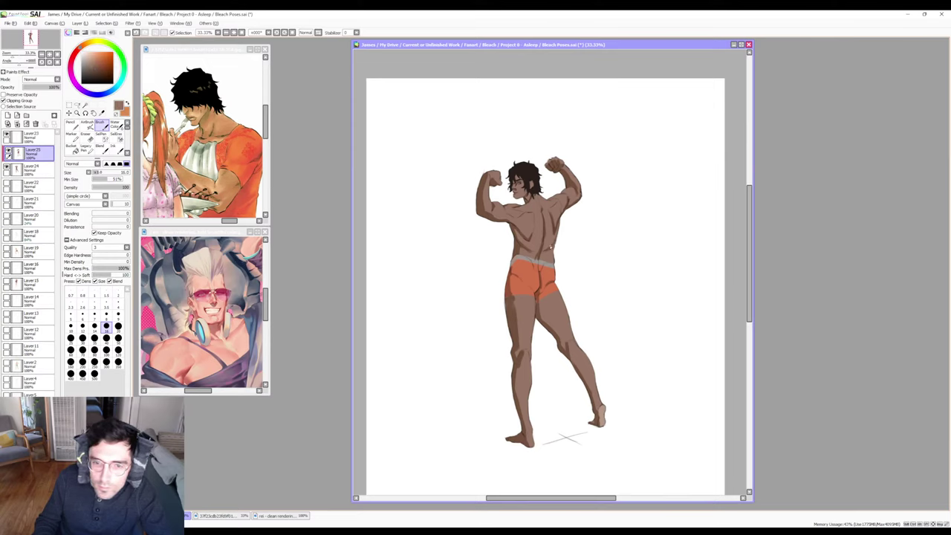
alt+click(515, 224)
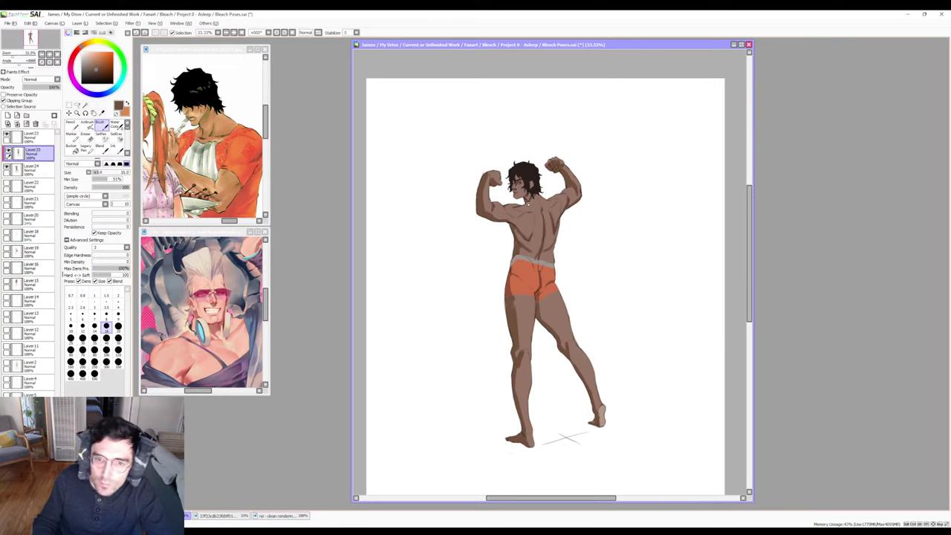
drag(517, 213, 520, 217)
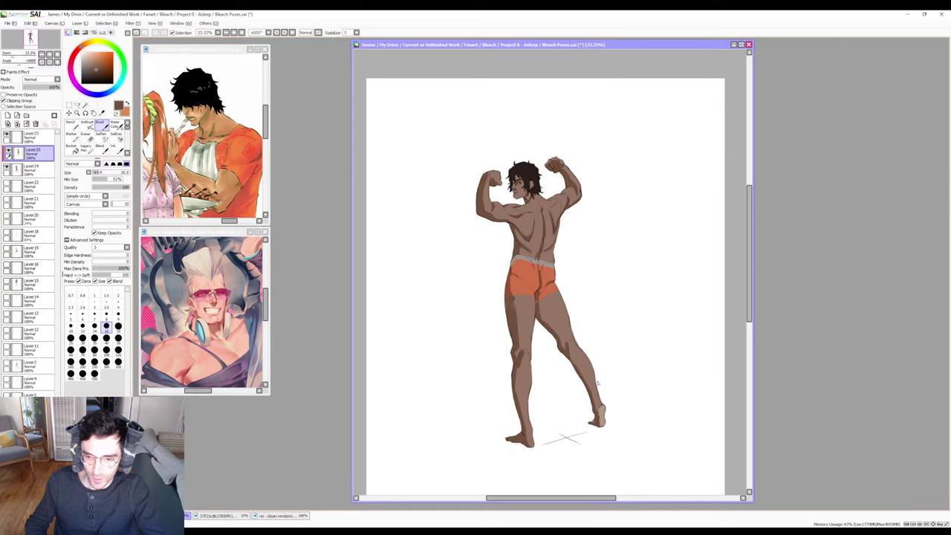
Refine the shadow edges on the rear calf and the standing leg's thigh with sampled browns, enlarging the Brush to size 50.
alt+click(591, 379)
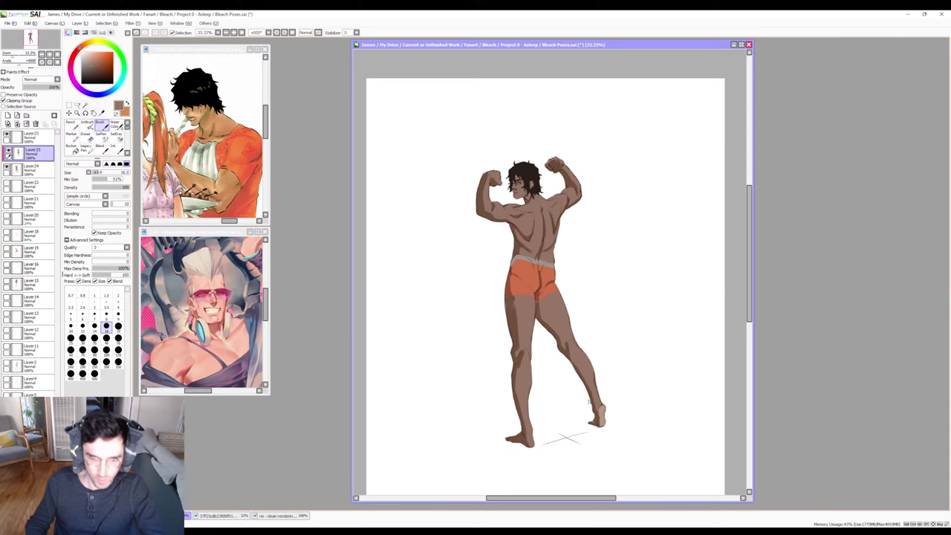
alt+click(511, 320)
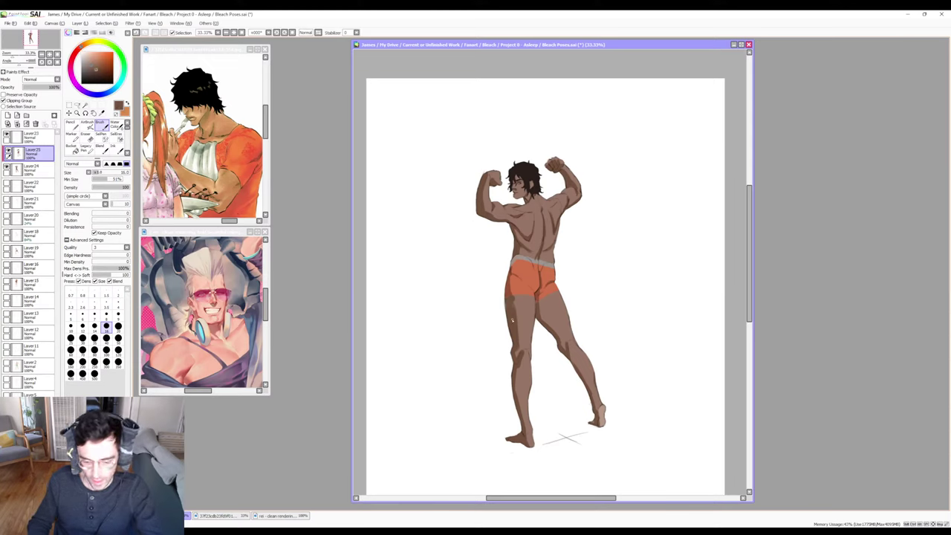
key(bracketright)
key(bracketright)
key(bracketright)
key(bracketright)
key(bracketright)
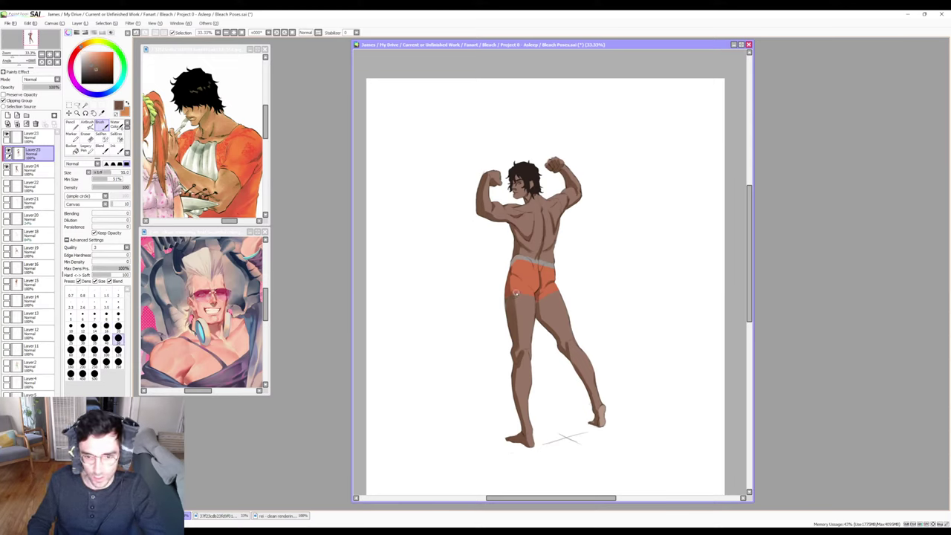
alt+click(515, 293)
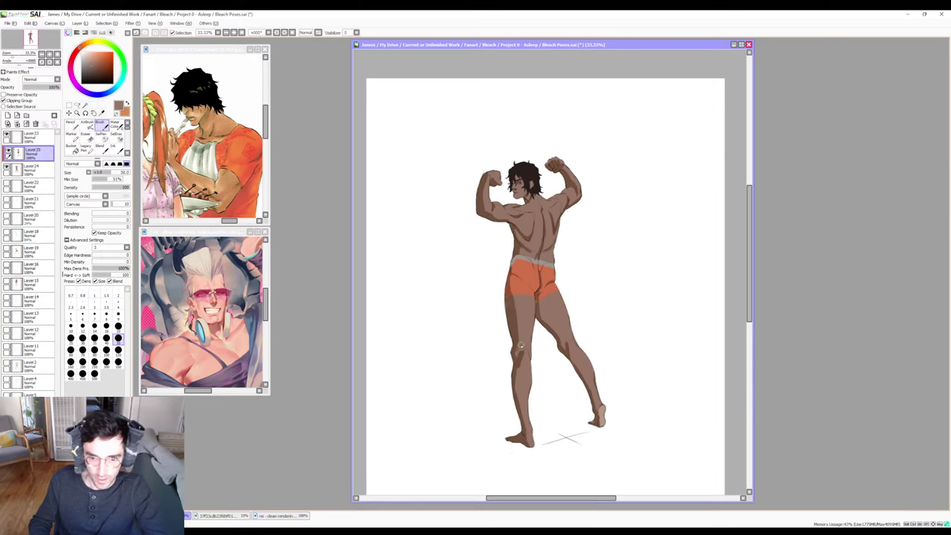
alt+click(516, 340)
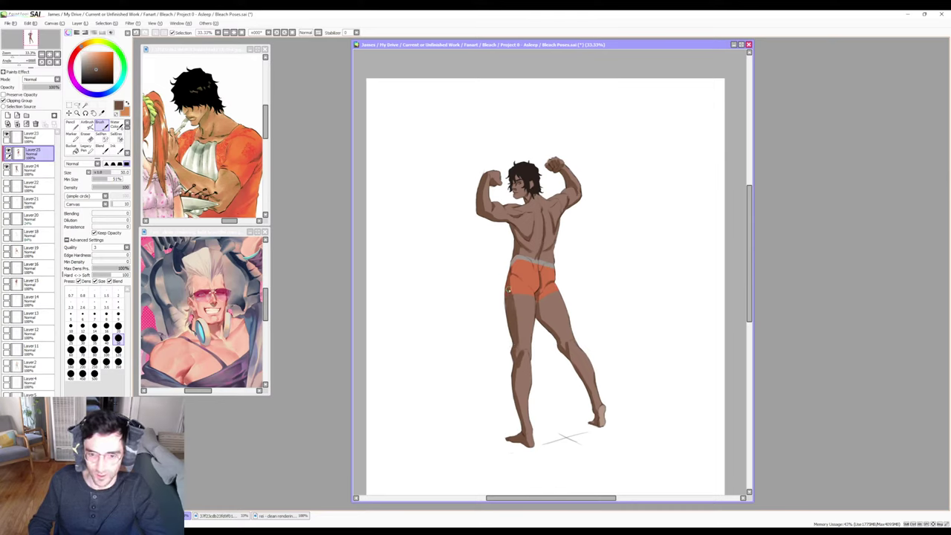
Shade the grey waistband with a darker grey-brown based on sampled colours, reducing the Brush to size 20.
alt+click(508, 289)
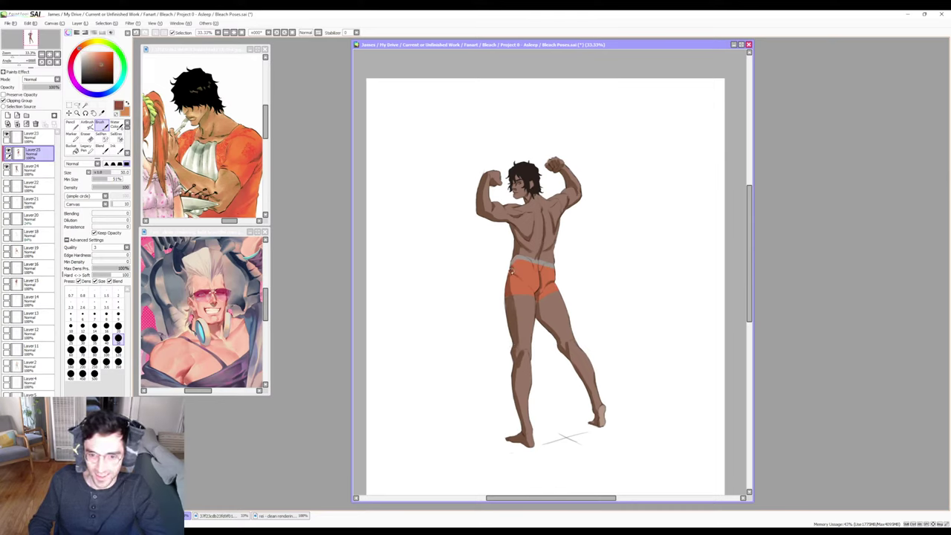
alt+click(515, 257)
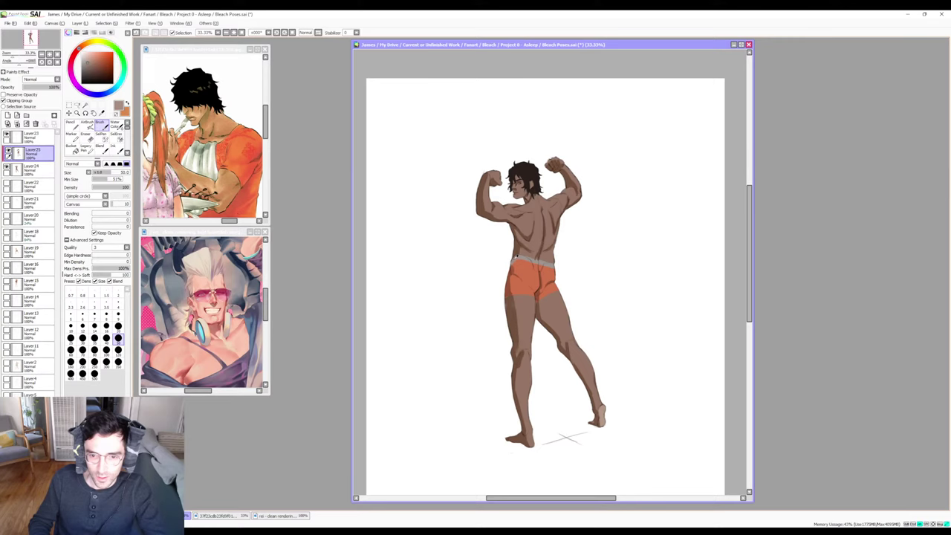
alt+click(505, 245)
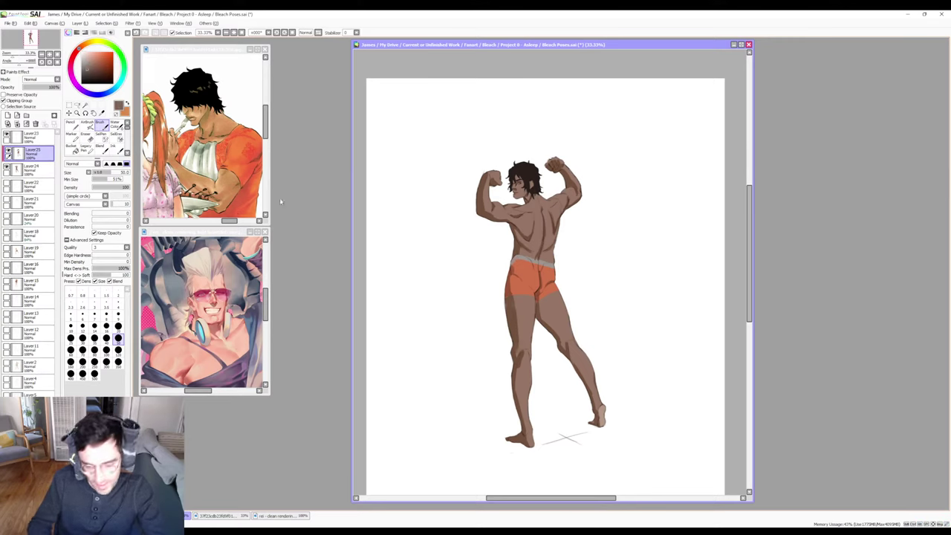
key(bracketleft)
key(bracketleft)
key(bracketleft)
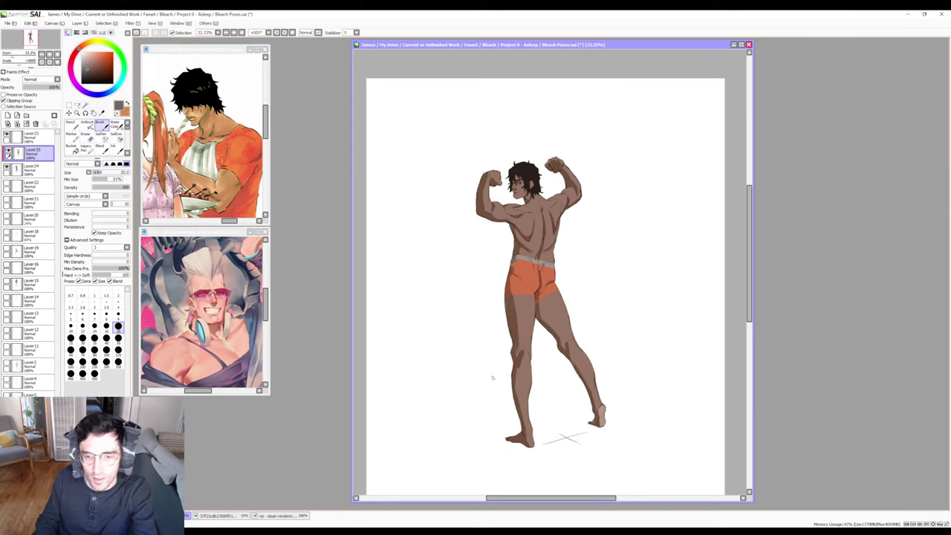
Refine the shorts' shadow with its sampled dark orange in mirrored view, and restore the normal view.
key(h)
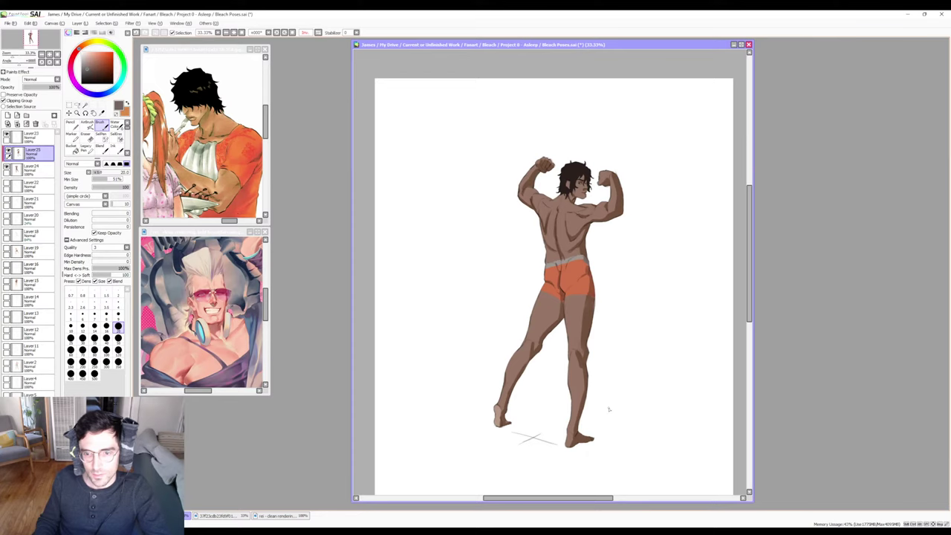
alt+click(592, 277)
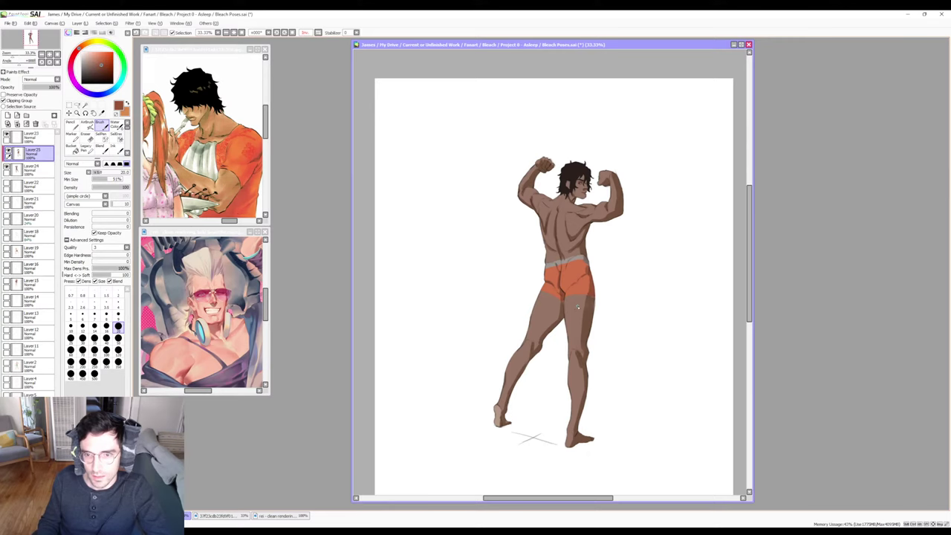
key(h)
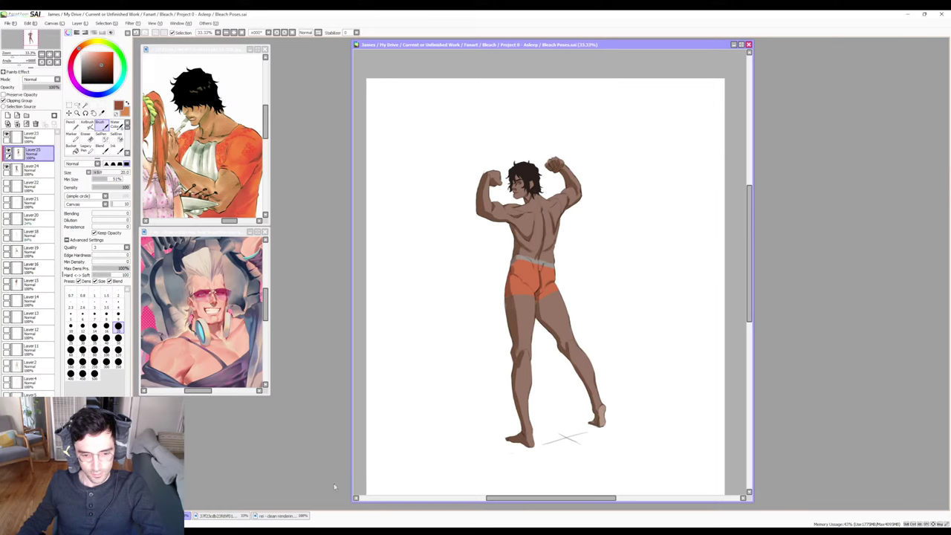
Switch to YouTube in the browser and expand the description of the TRY HARD animation short film by GOBELINS.
key(alt+Tab)
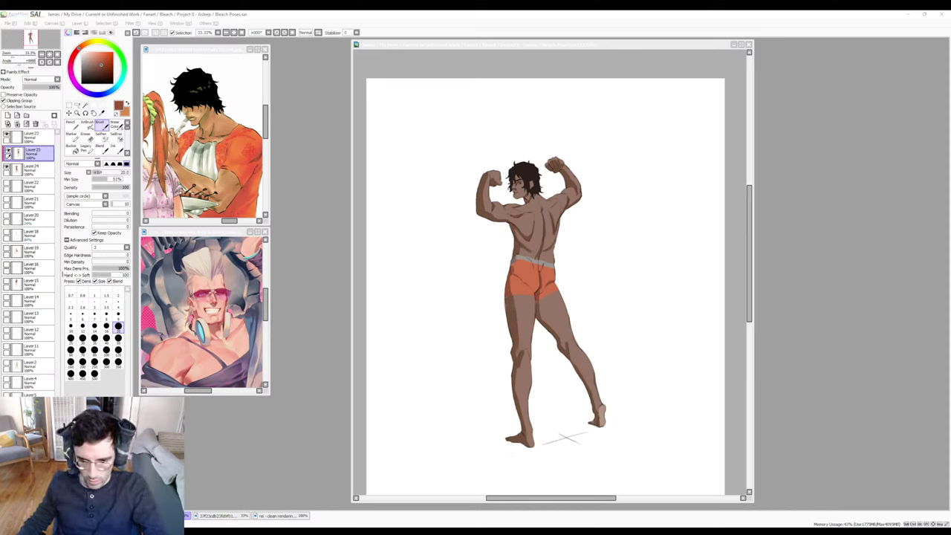
key(alt+Tab)
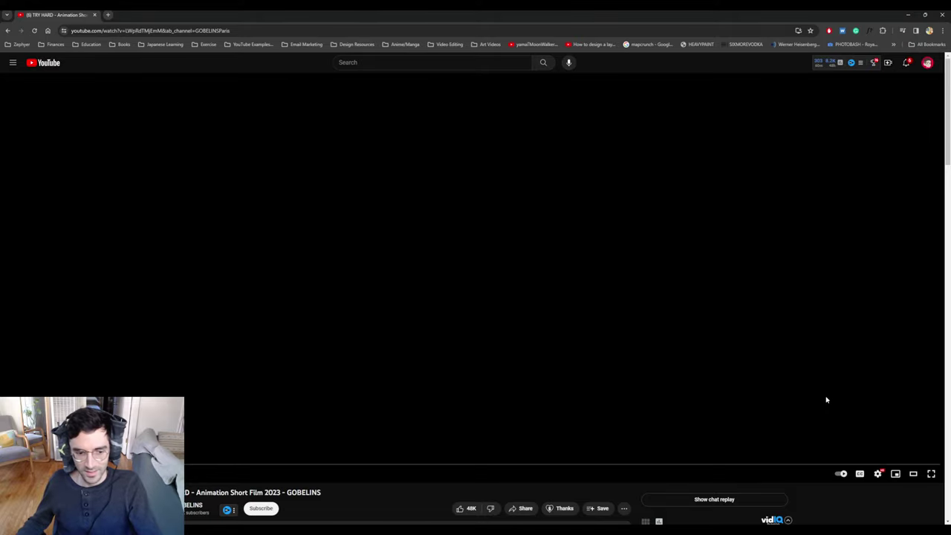
scroll(794, 349, down, 1)
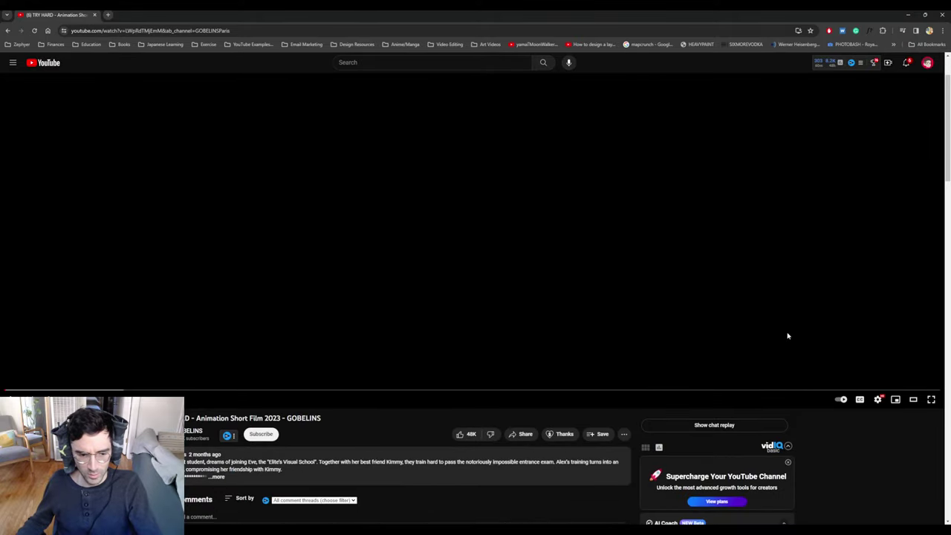
click(367, 484)
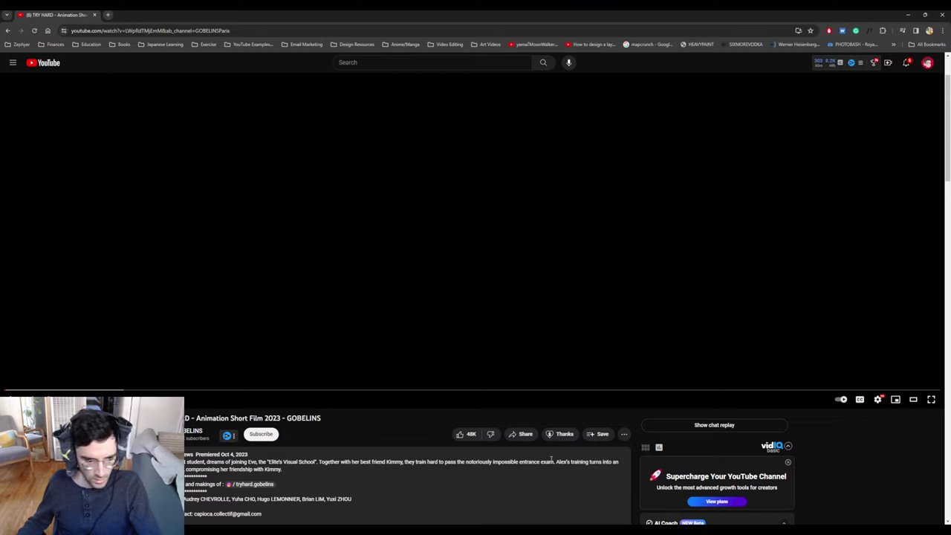
scroll(553, 459, up, 1)
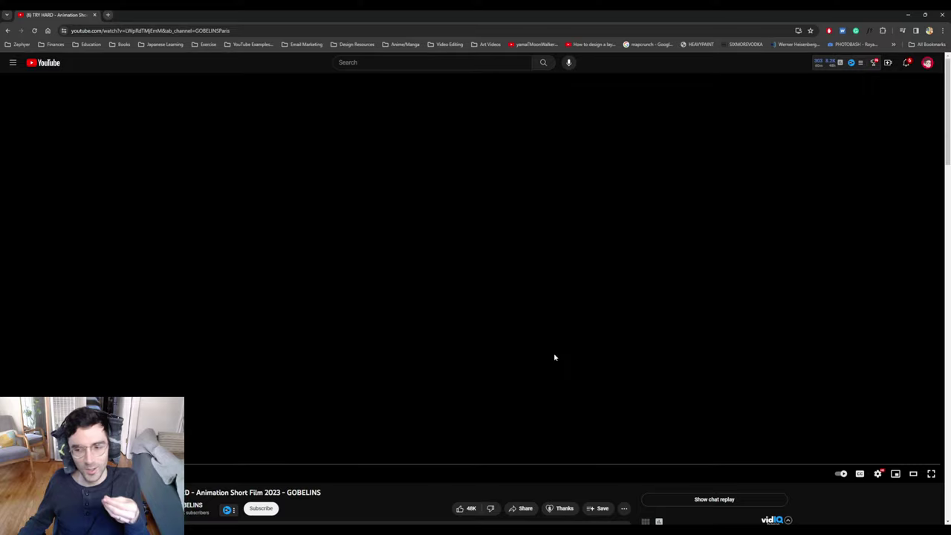
Play the TRY HARD short film full screen with English subtitles turned on.
click(616, 405)
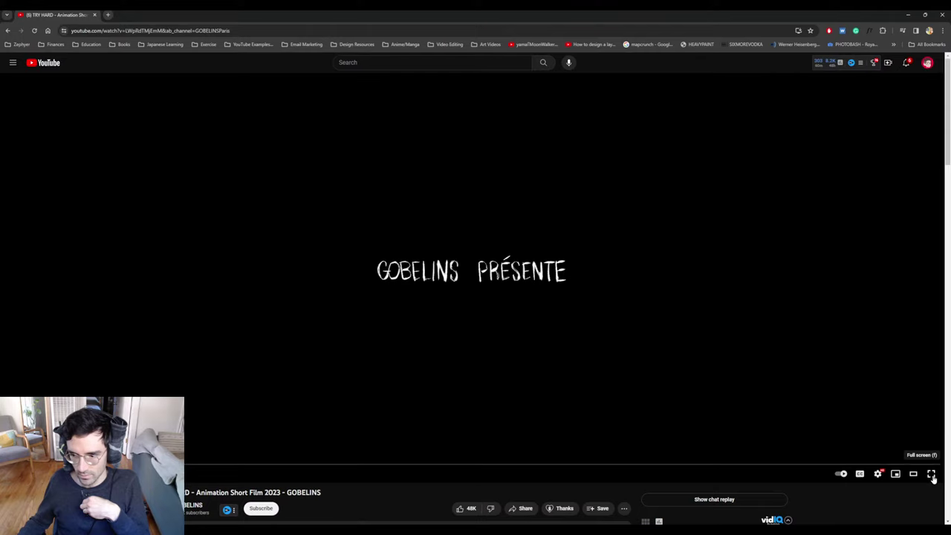
click(932, 475)
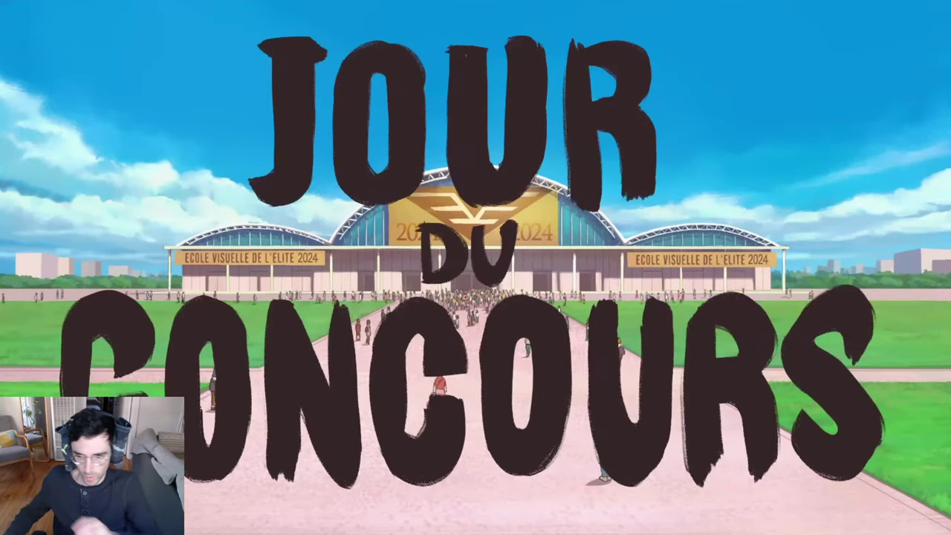
click(890, 525)
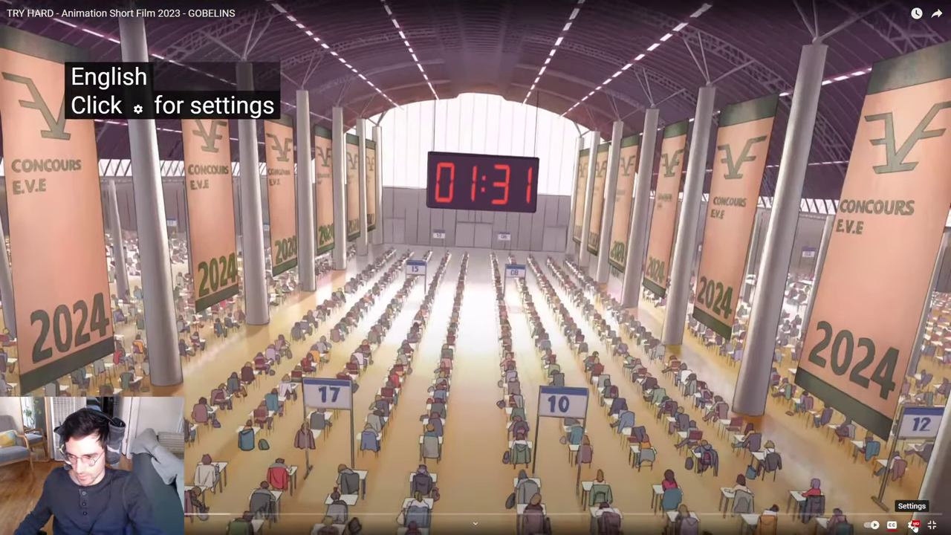
click(914, 525)
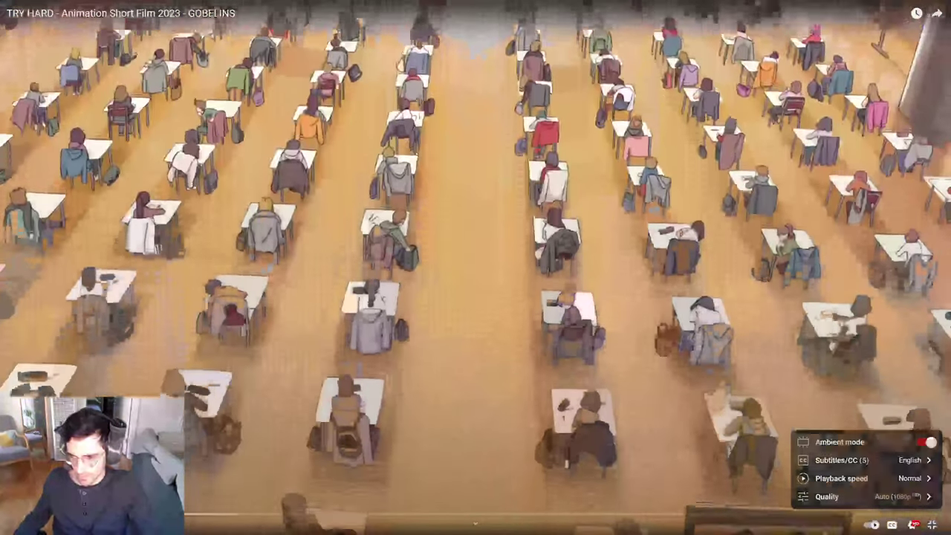
click(914, 525)
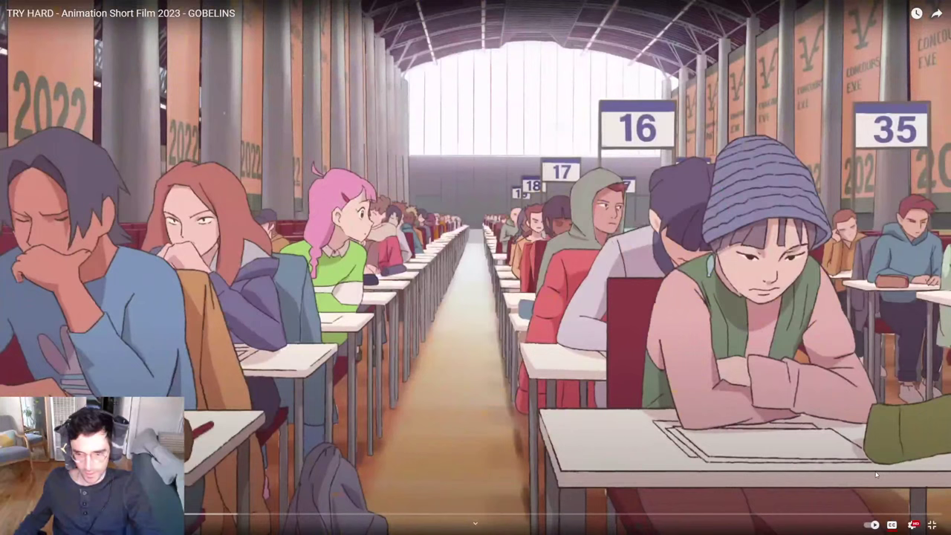
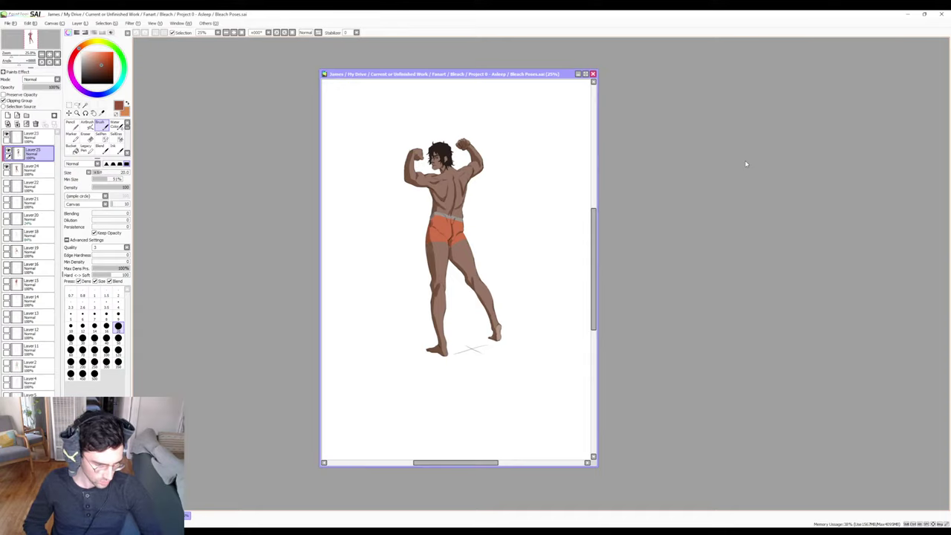
key(alt+Tab)
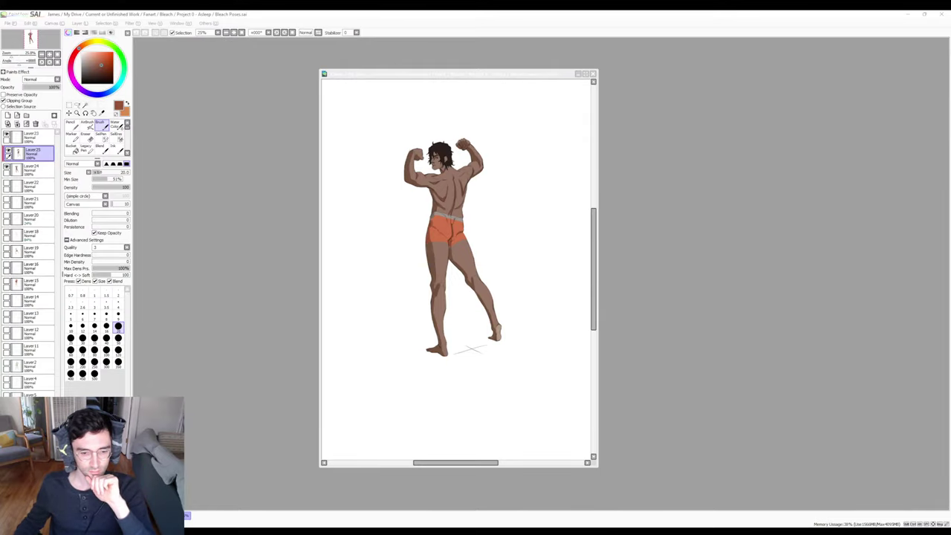
key(alt+Tab)
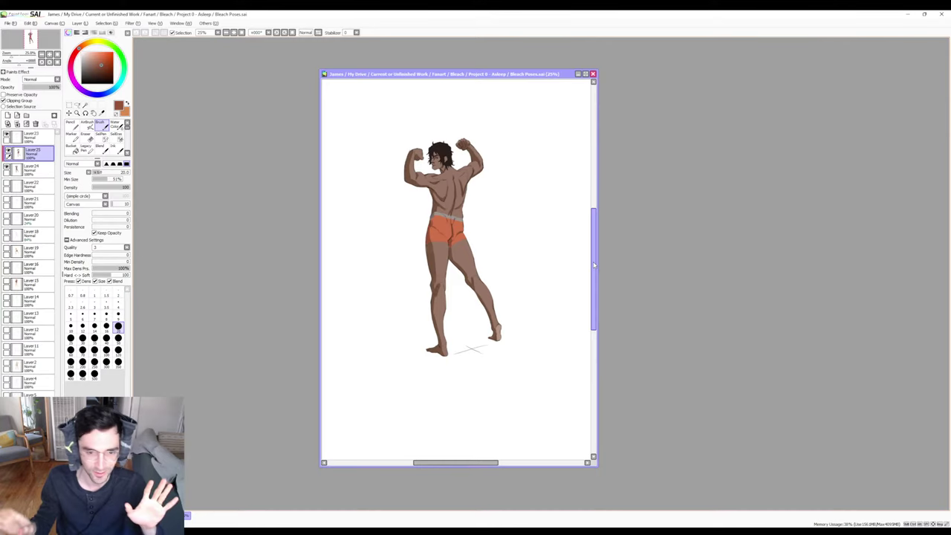
key(alt+Tab)
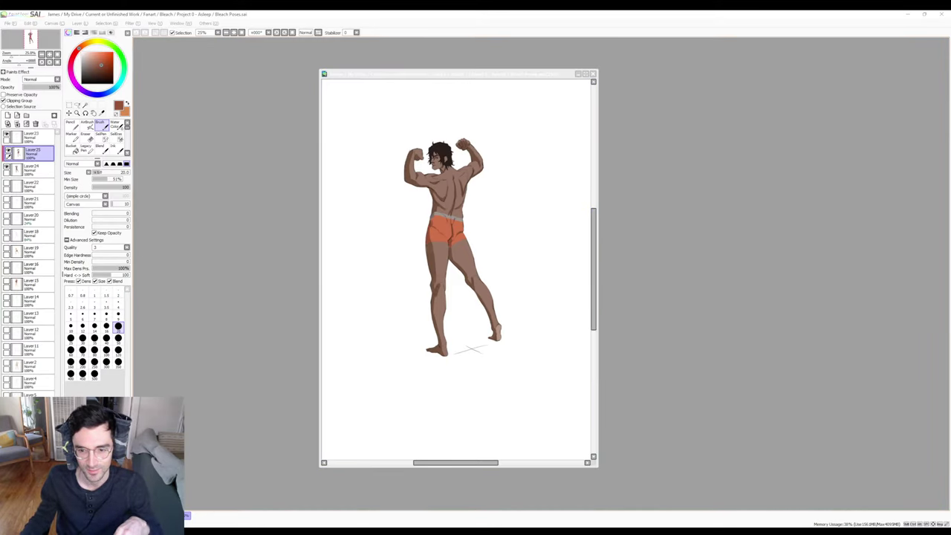